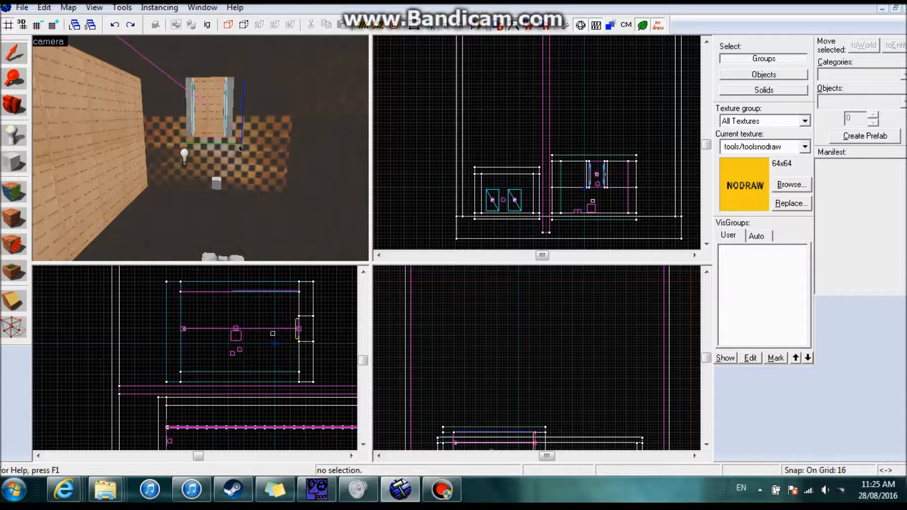
- Examine the laser test room in the 3D view, moving in on the framed portal panel
{"action": "key", "text": "z"}
{"action": "key", "text": "z"}
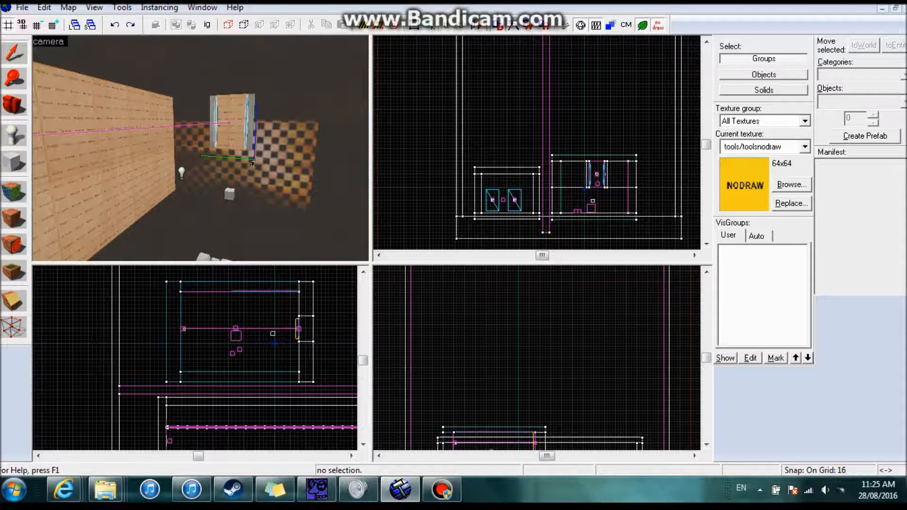
{"action": "key", "text": "z"}
{"action": "key", "text": "w"}
{"action": "key", "text": "z"}
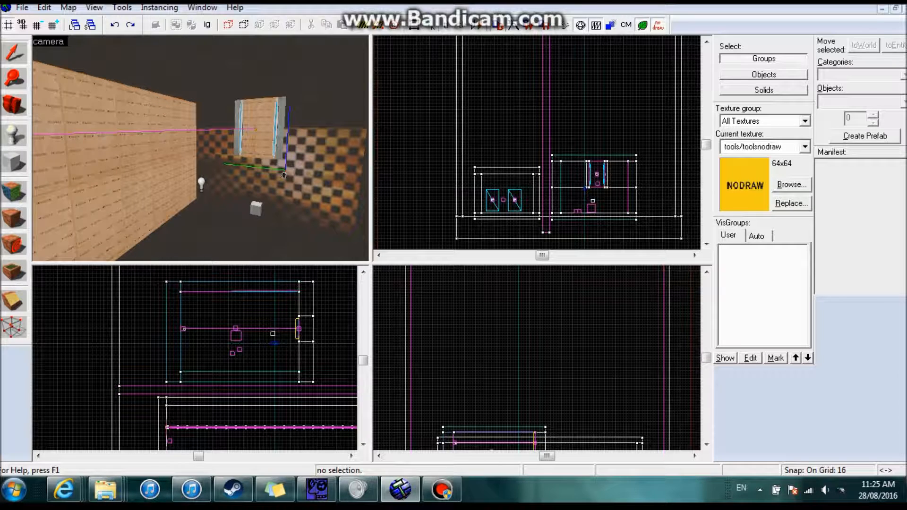
{"action": "key", "text": "z"}
{"action": "key", "text": "w"}
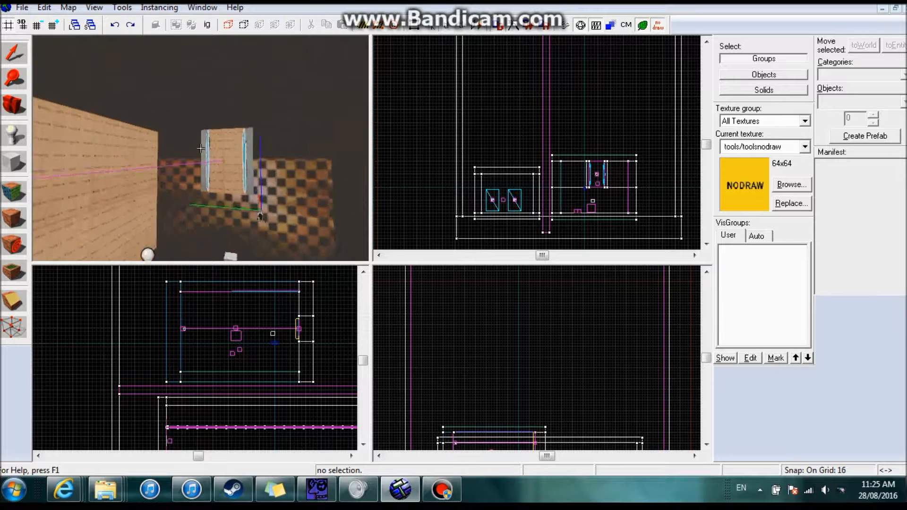
{"action": "key", "text": "w"}
{"action": "key", "text": "z"}
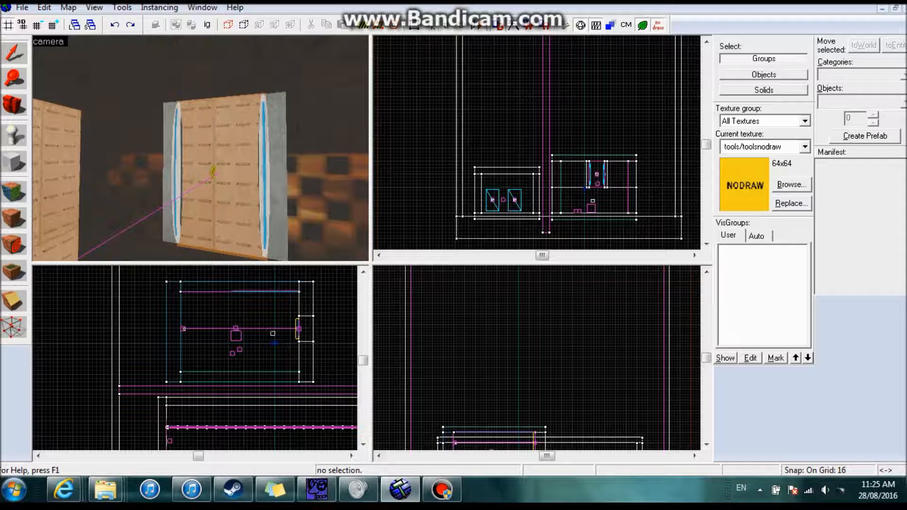
{"action": "key", "text": "z"}
{"action": "key", "text": "z"}
- Select and examine the laserportal-detector on the framed panel and the laserportal-detector-outside along the side wall
{"action": "left_click", "coordinate": [200, 149]}
{"action": "key", "text": "s"}
{"action": "key", "text": "w"}
{"action": "key", "text": "d"}
{"action": "key", "text": "s"}
{"action": "key", "text": "w"}
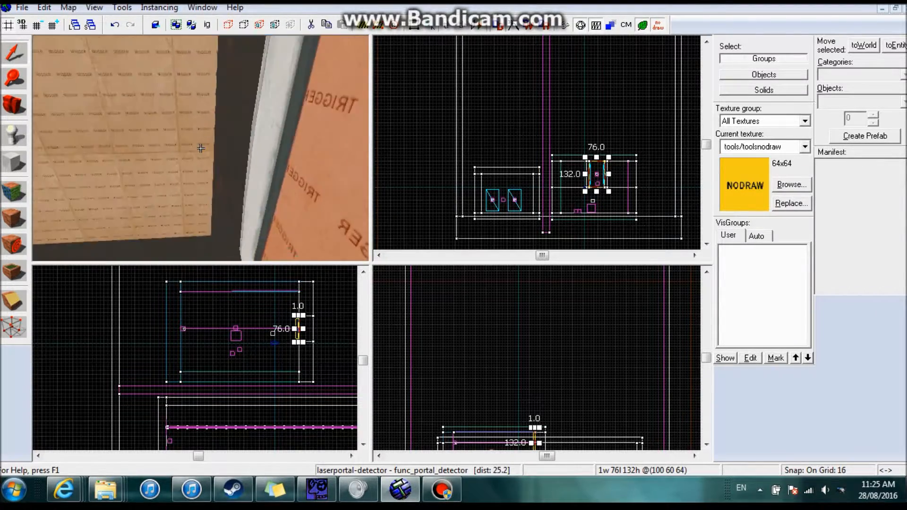
{"action": "key", "text": "w"}
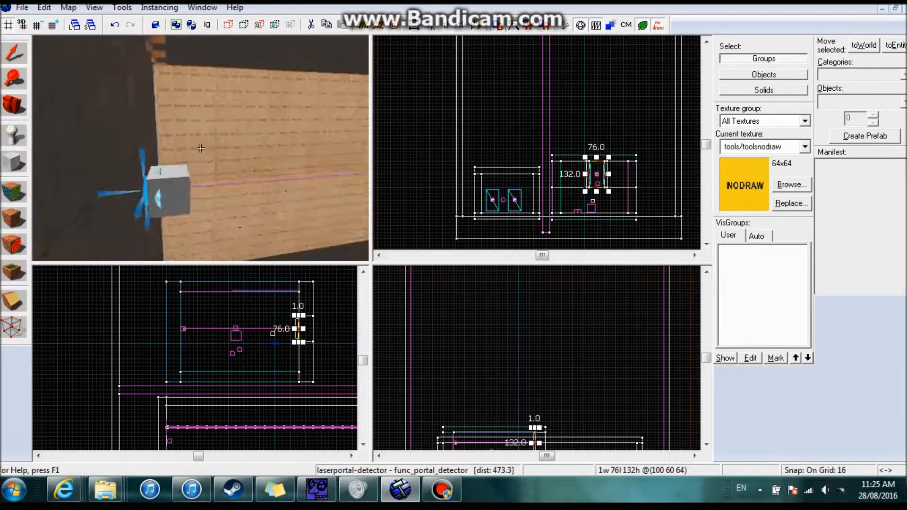
{"action": "key", "text": "w"}
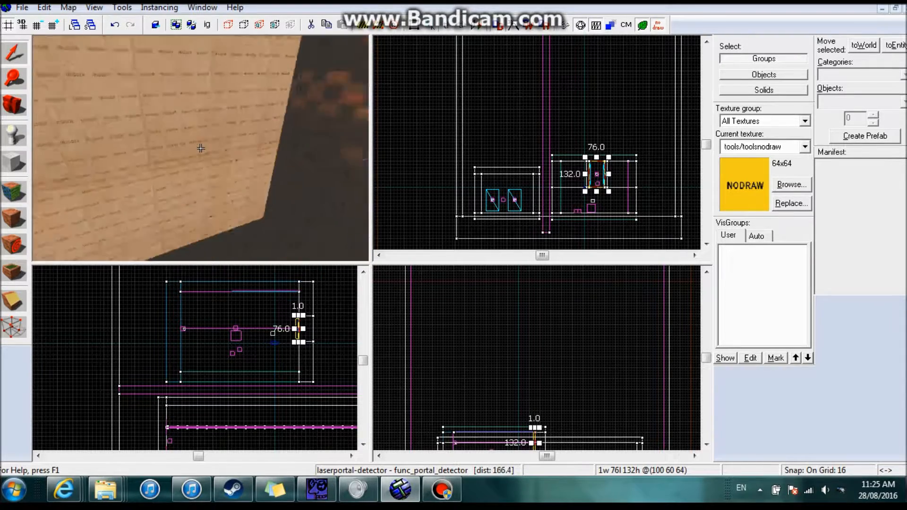
{"action": "left_click", "coordinate": [200, 148]}
{"action": "key", "text": "w"}
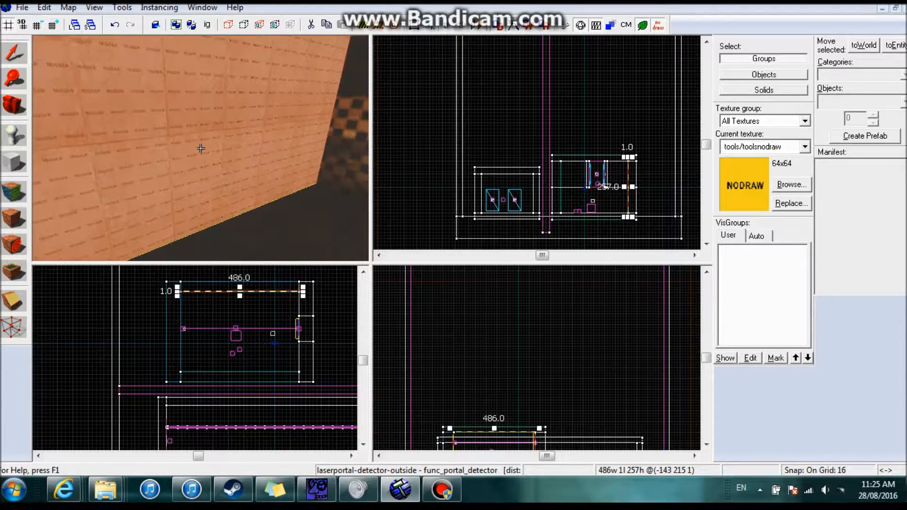
{"action": "key", "text": "w"}
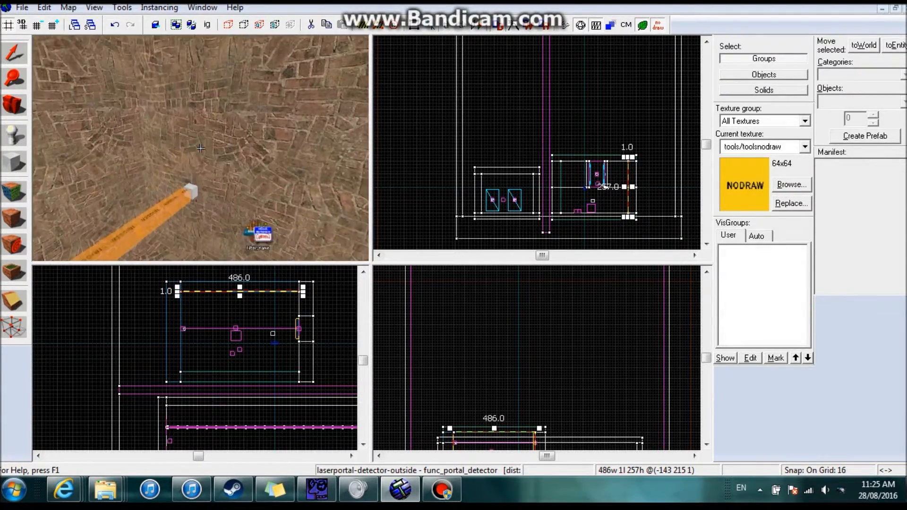
- Examine the orange portal, the laserportal-blue-laser-1 entity and its grouped beam objects in the separate brick room
{"action": "left_click", "coordinate": [200, 148]}
{"action": "left_click", "coordinate": [200, 149]}
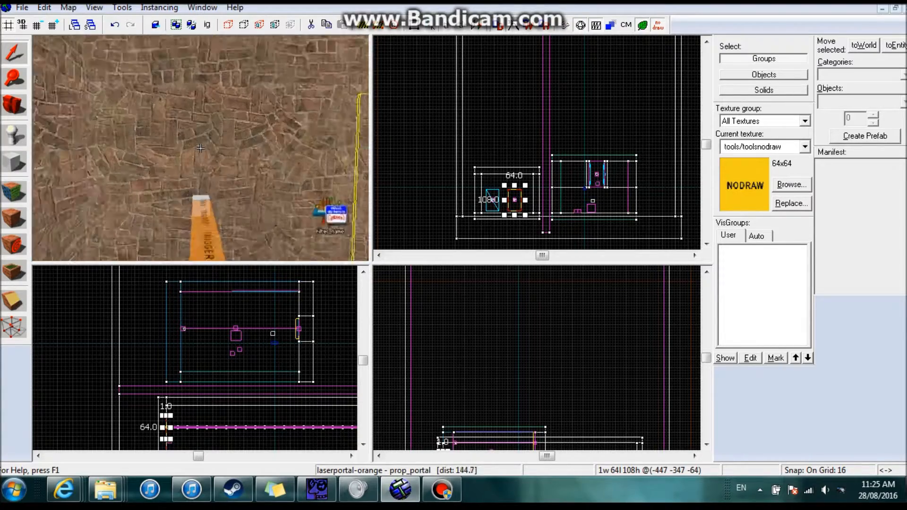
{"action": "left_click", "coordinate": [200, 148]}
{"action": "left_click", "coordinate": [201, 149]}
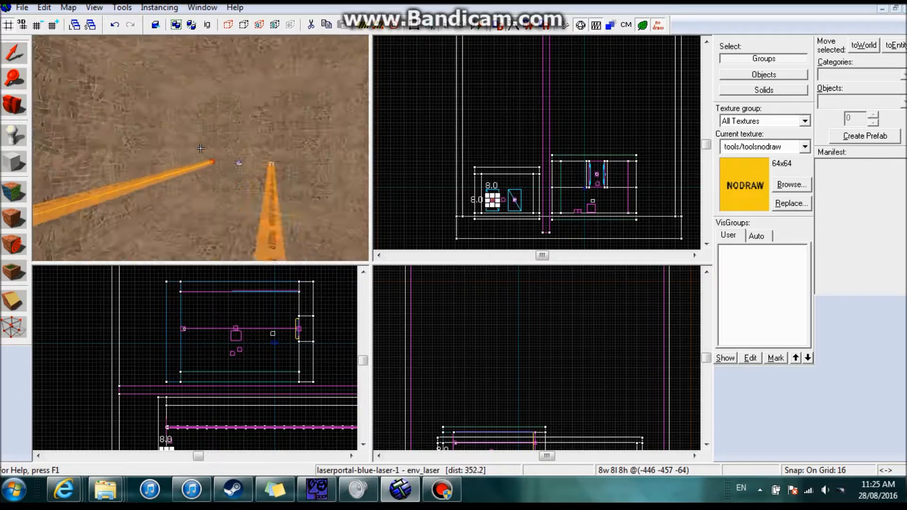
{"action": "left_click", "coordinate": [201, 148]}
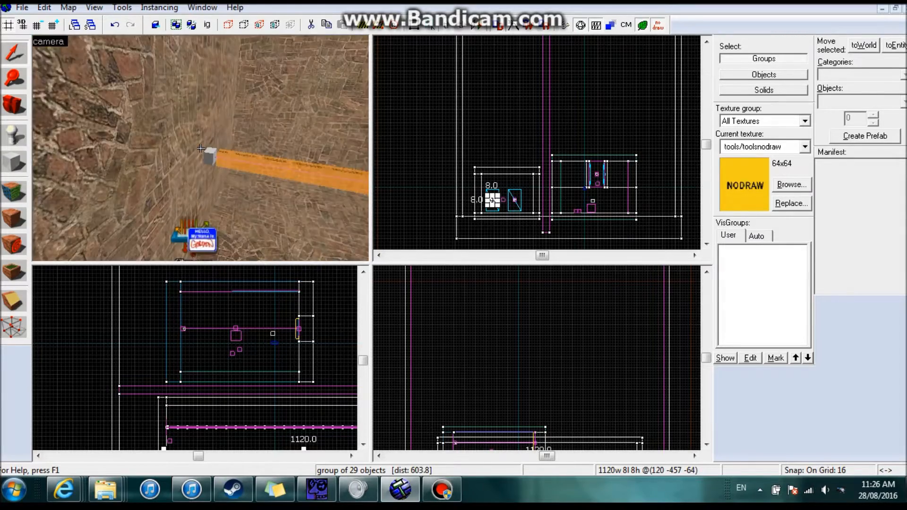
- View the properties of laserportal-orange-laser-1, examine its beam group and portal, and clear the selection
{"action": "left_click", "coordinate": [200, 148]}
{"action": "double_click", "coordinate": [200, 148]}
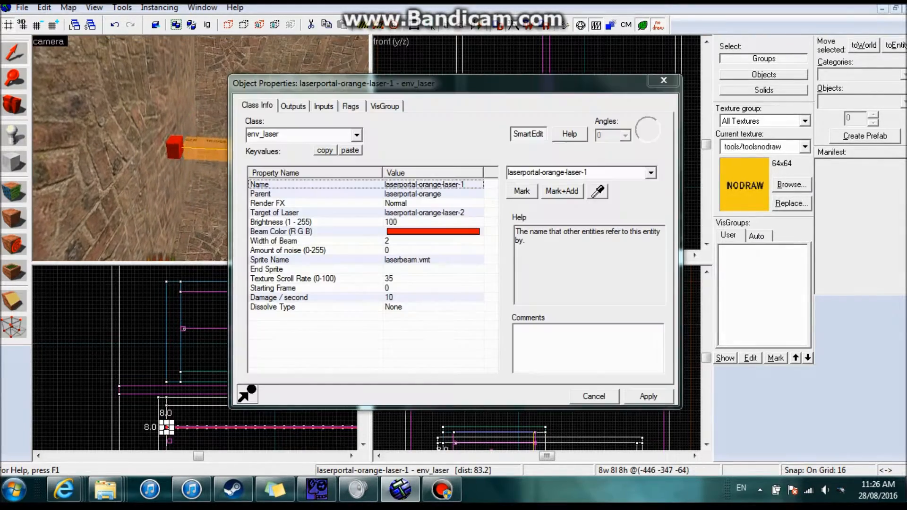
{"action": "key", "text": "Escape"}
{"action": "left_click", "coordinate": [200, 148]}
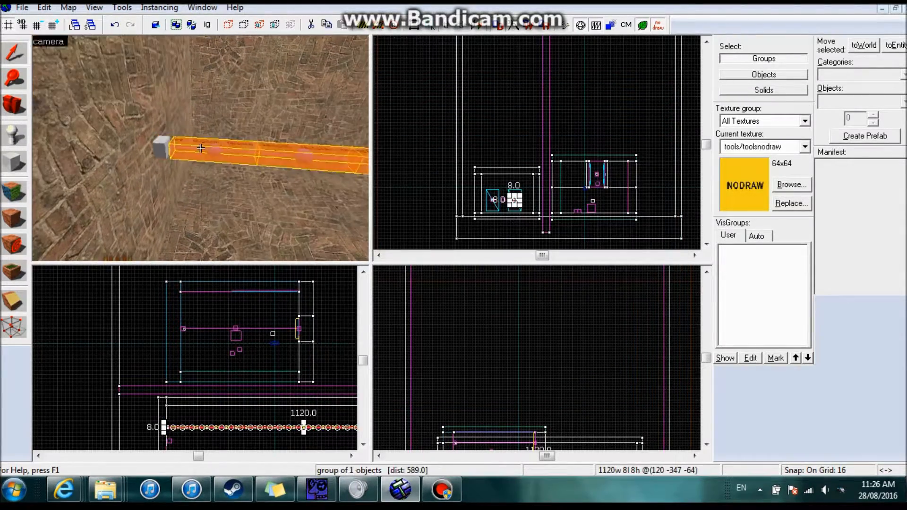
{"action": "left_click", "coordinate": [200, 149]}
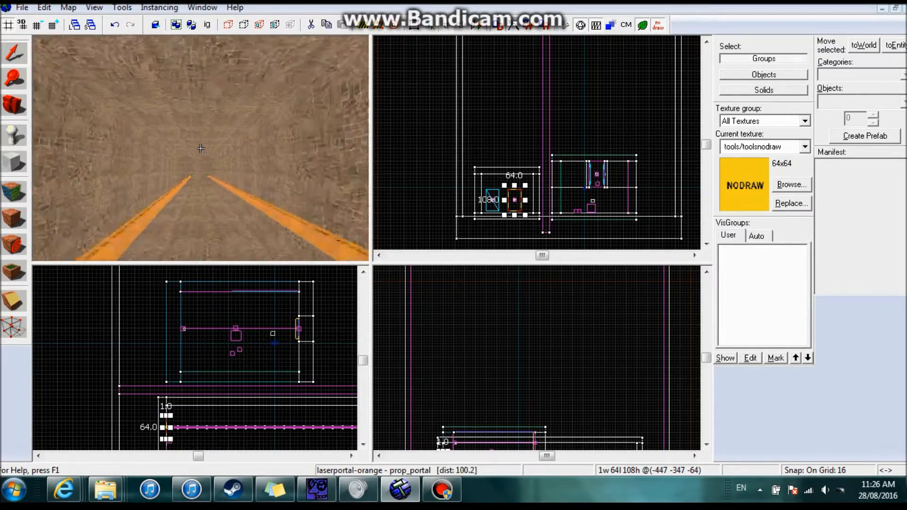
{"action": "key", "text": "w"}
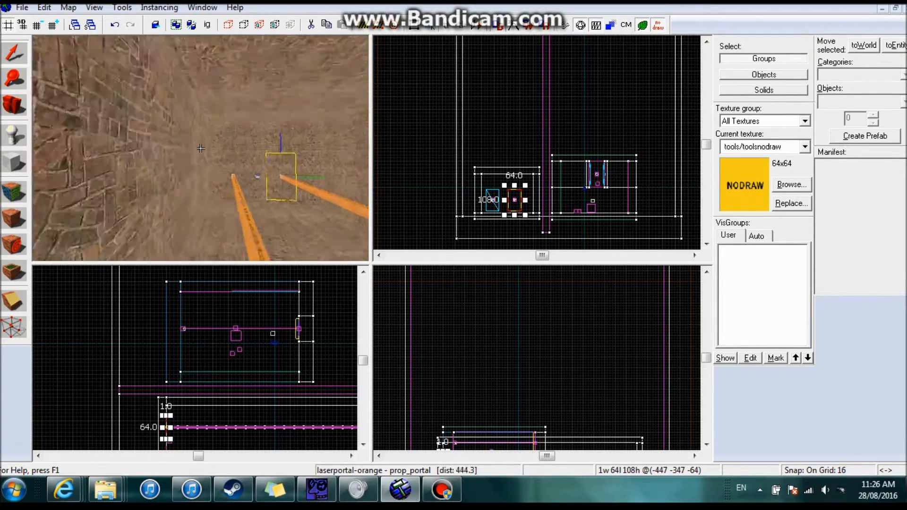
{"action": "key", "text": "w"}
{"action": "key", "text": "Escape"}
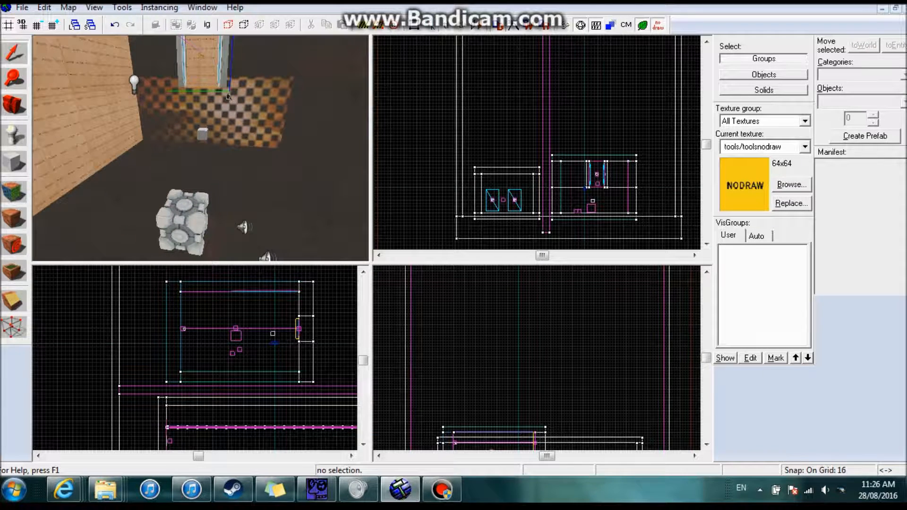
- Compile the laser test map with Run Map
{"action": "left_click", "coordinate": [232, 492]}
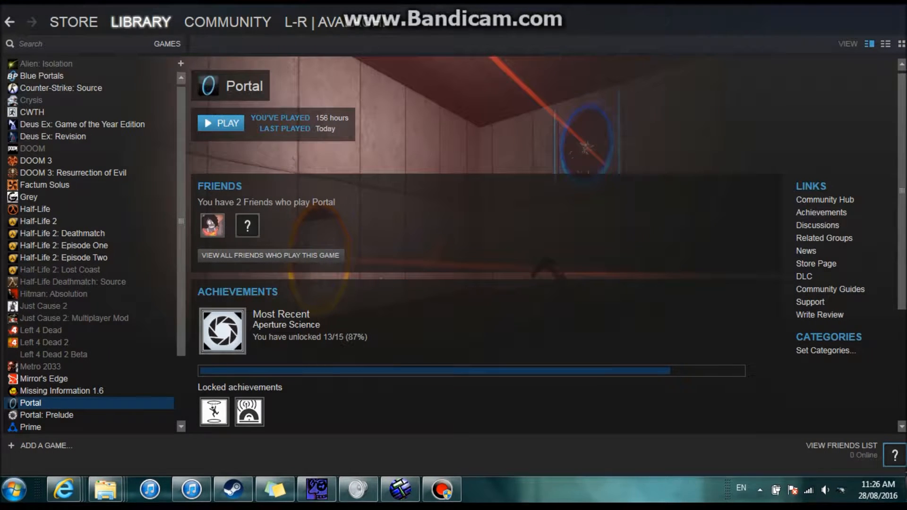
{"action": "left_click", "coordinate": [240, 495]}
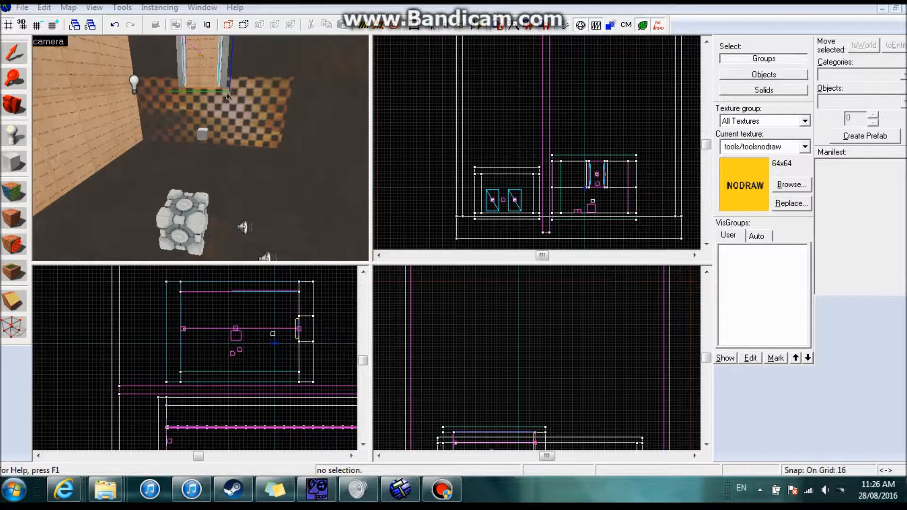
{"action": "left_click", "coordinate": [22, 8]}
{"action": "left_click", "coordinate": [53, 152]}
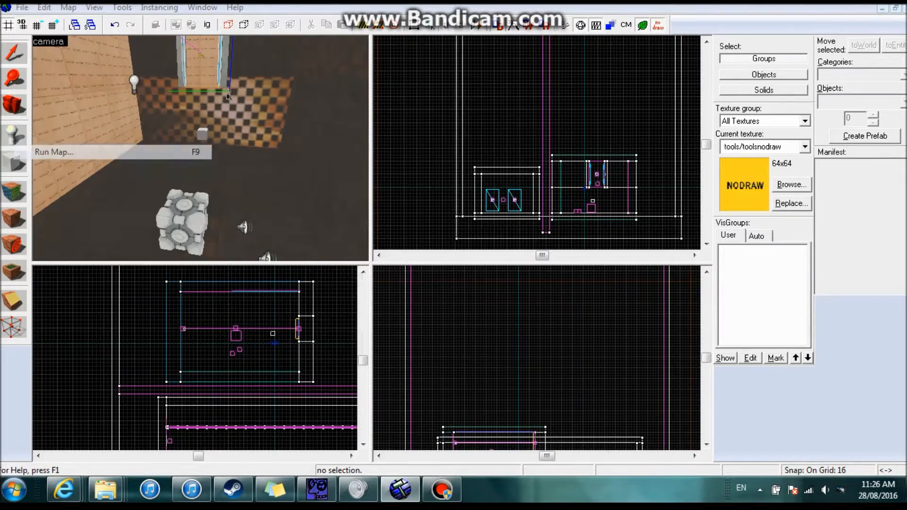
{"action": "key", "text": "Return"}
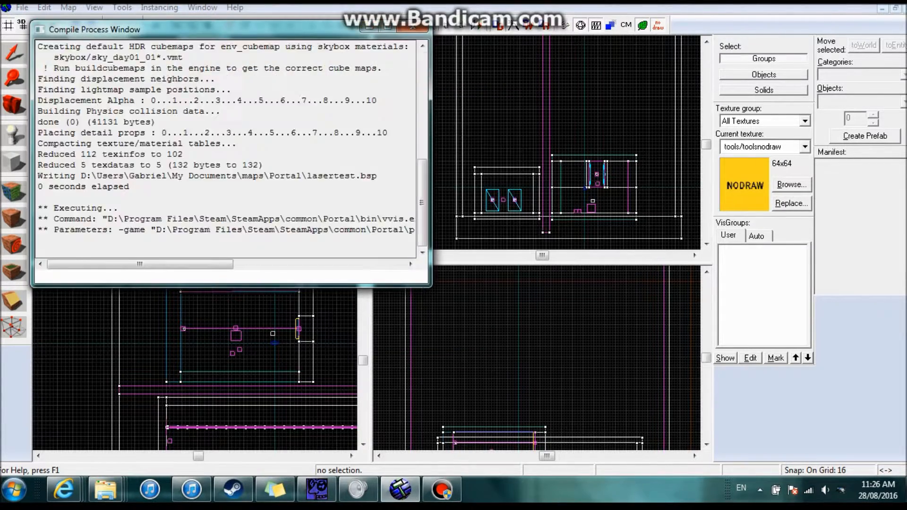
- Launch Portal from Steam and load the lasertest map through the game's console
{"action": "mouse_move", "coordinate": [317, 489]}
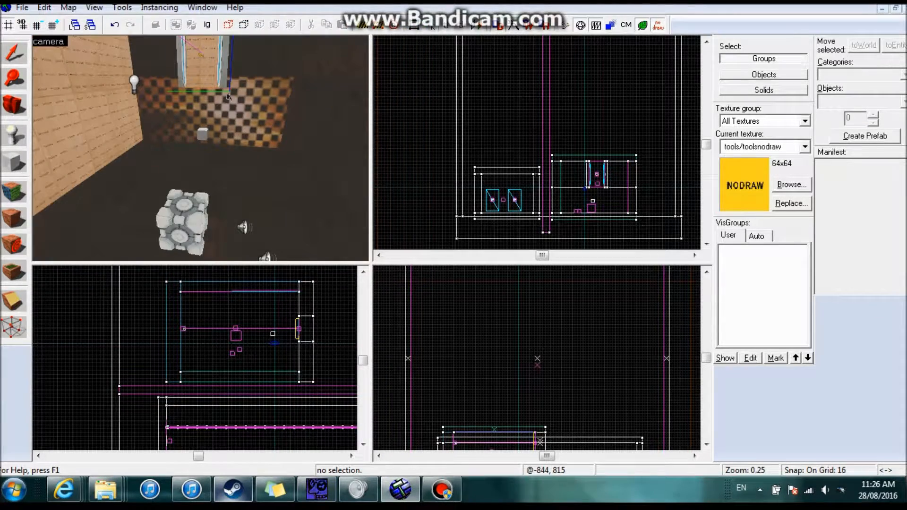
{"action": "left_click", "coordinate": [233, 489]}
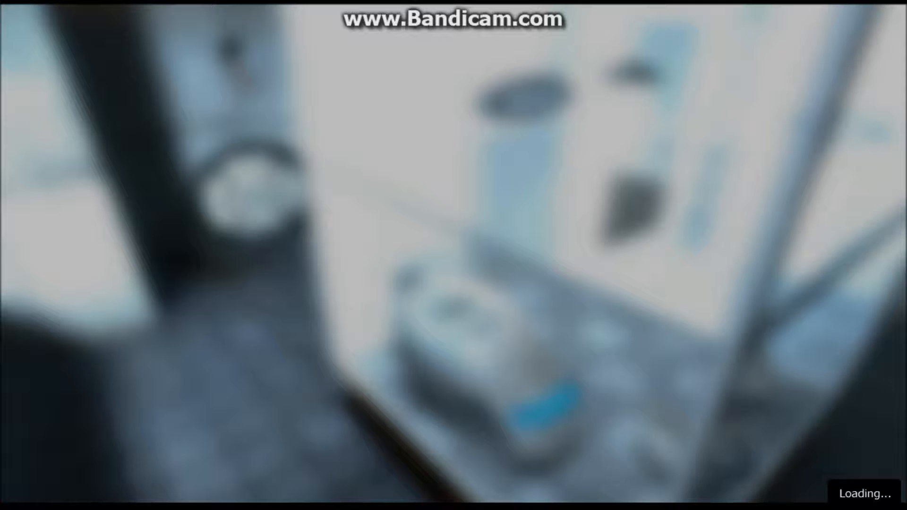
{"action": "type", "text": "map las"}
{"action": "key", "text": "Return"}
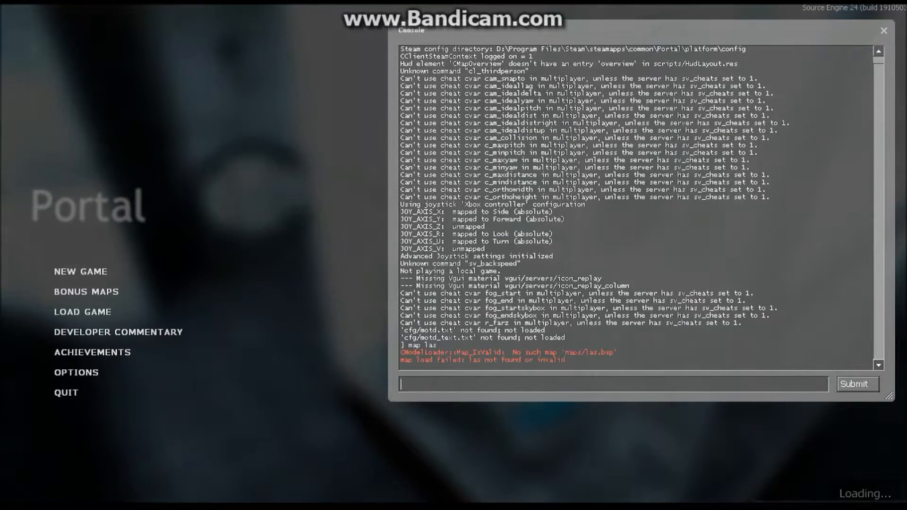
{"action": "type", "text": "map lase"}
{"action": "key", "text": "Return"}
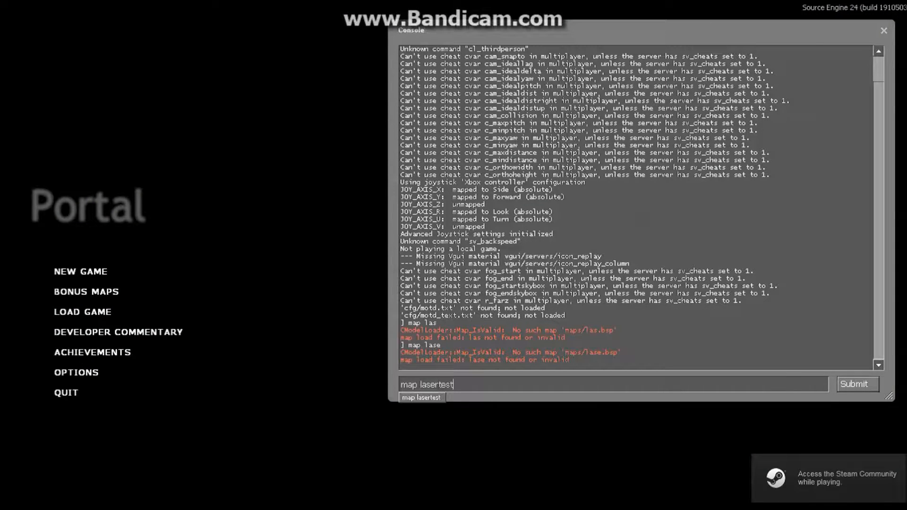
{"action": "key", "text": "Return"}
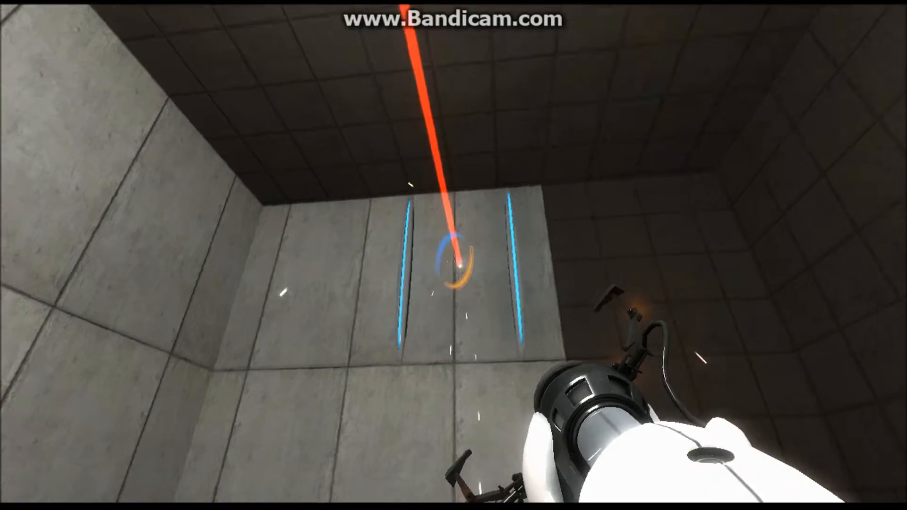
- Place a blue portal on the framed panel and an orange one on the adjoining concrete wall to test the laser redirection
{"action": "right_click", "coordinate": [454, 261]}
{"action": "left_click", "coordinate": [453, 258]}
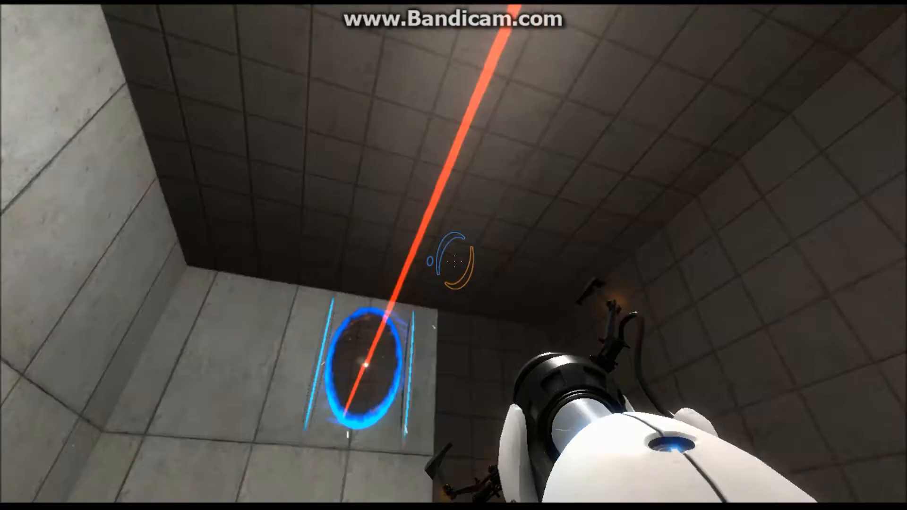
{"action": "key", "text": "w"}
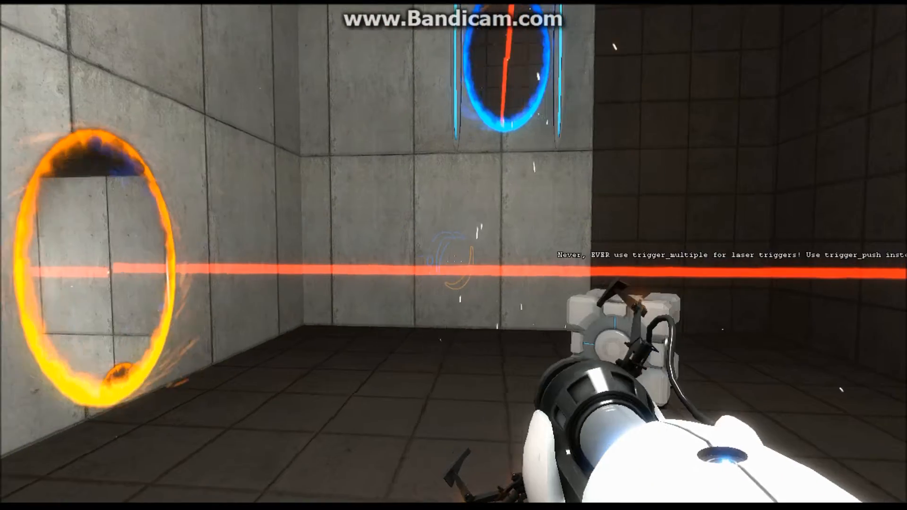
{"action": "key", "text": "s"}
- Quit Portal without saving the game and return to the map in Hammer
{"action": "key", "text": "Escape"}
{"action": "left_click", "coordinate": [66, 434]}
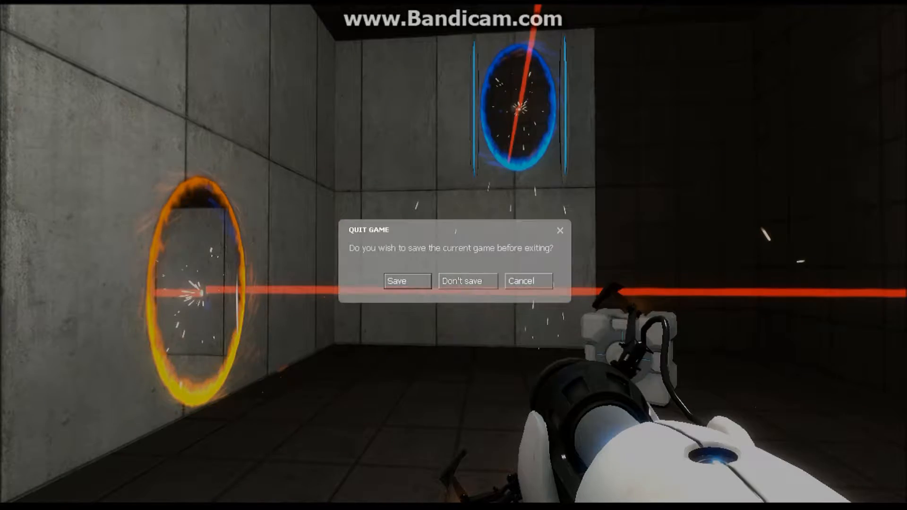
{"action": "left_click", "coordinate": [468, 281]}
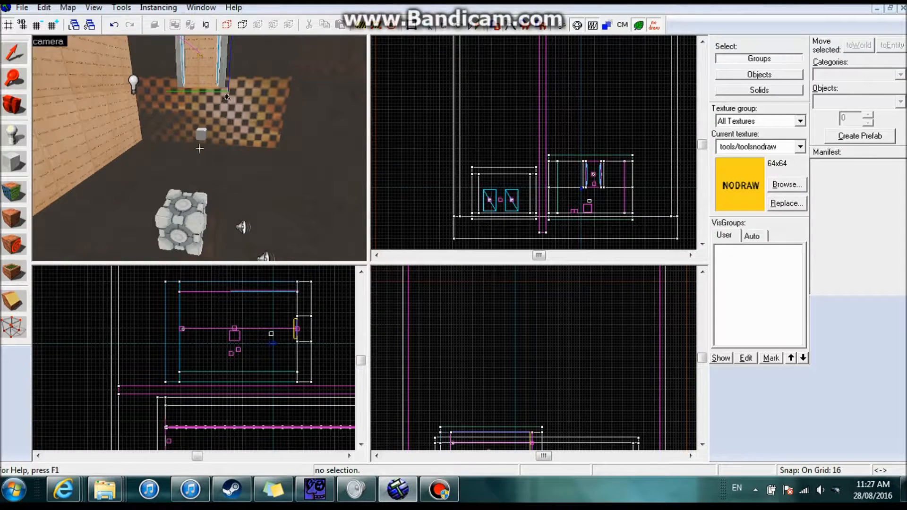
- Examine the wall solids around the framed panel by selecting two of them, and clear the selection
{"action": "key", "text": "z"}
{"action": "key", "text": "w"}
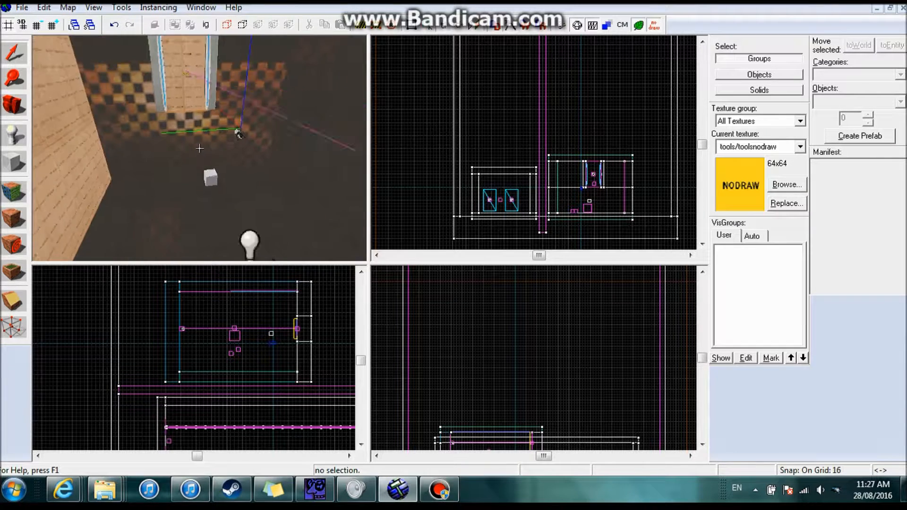
{"action": "key", "text": "s"}
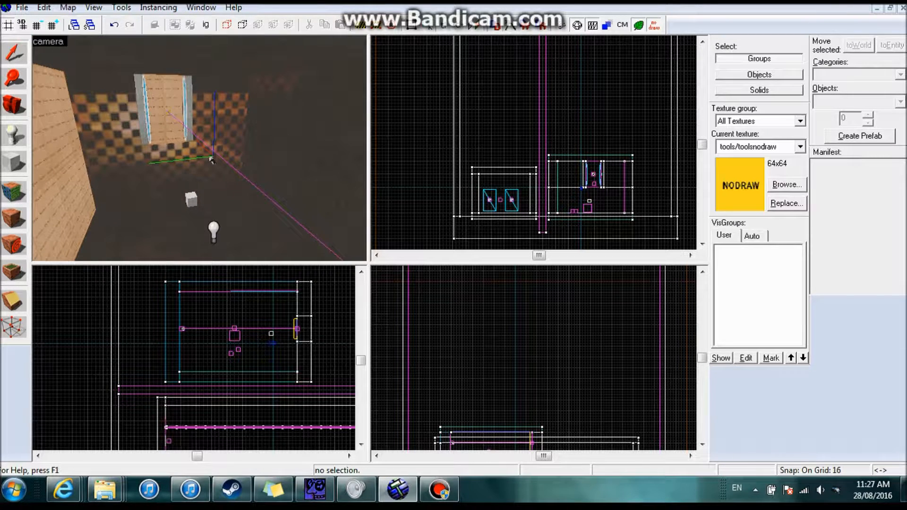
{"action": "left_click", "coordinate": [199, 149]}
{"action": "key", "text": "w"}
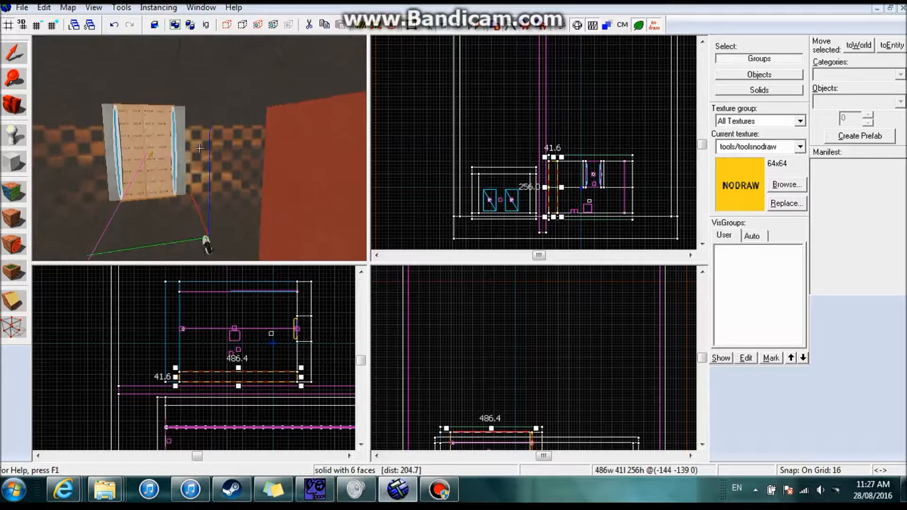
{"action": "left_click", "coordinate": [199, 148], "text": "ctrl"}
{"action": "key", "text": "w"}
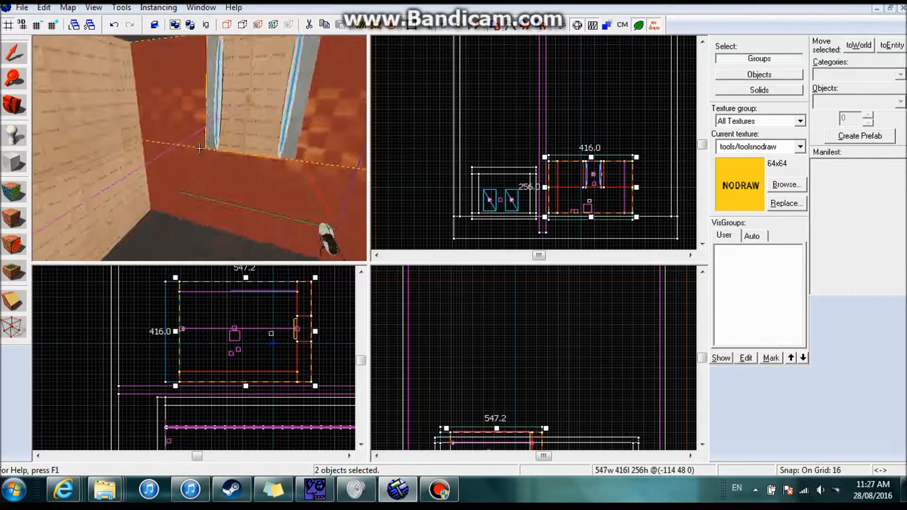
{"action": "key", "text": "Escape"}
{"action": "key", "text": "w"}
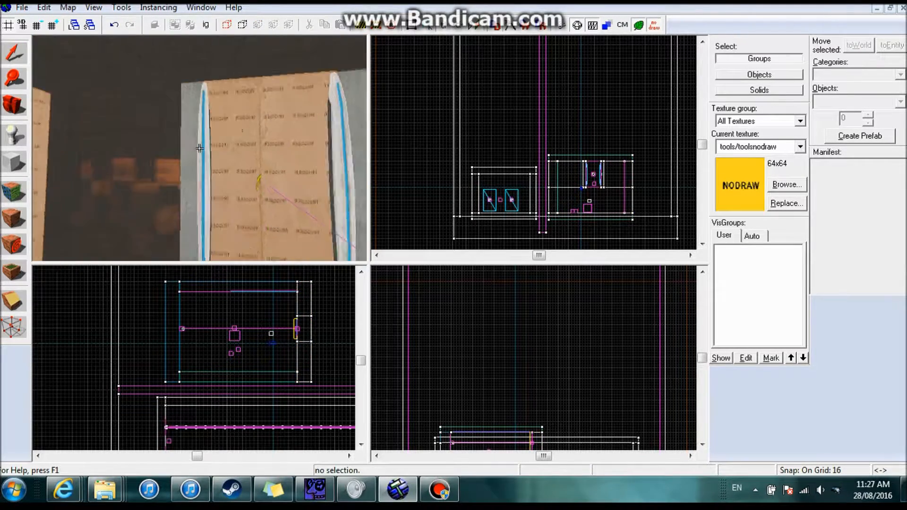
- Inspect the laserportal-detector on the framed panel and the laserportal-detector-outside along the adjoining wall by selecting each, and clear the selection
{"action": "key", "text": "s"}
{"action": "key", "text": "w"}
{"action": "left_click", "coordinate": [199, 149]}
{"action": "key", "text": "w"}
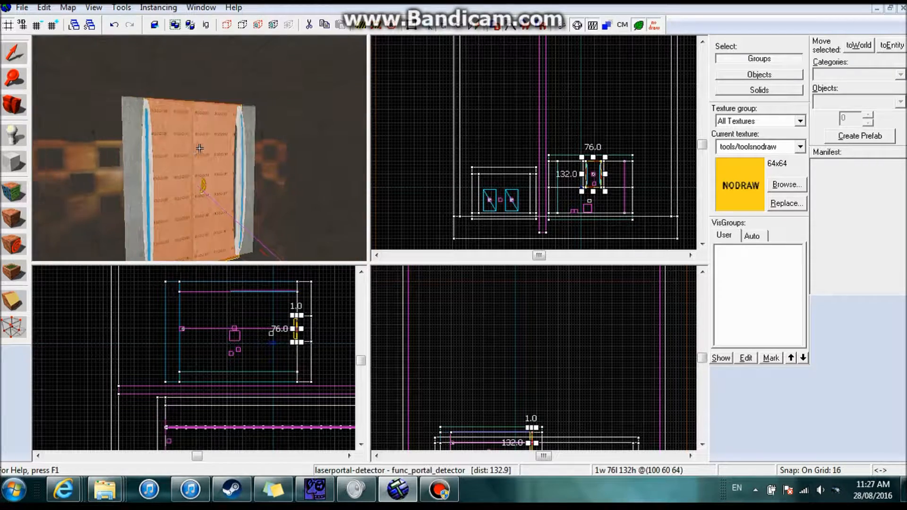
{"action": "key", "text": "s"}
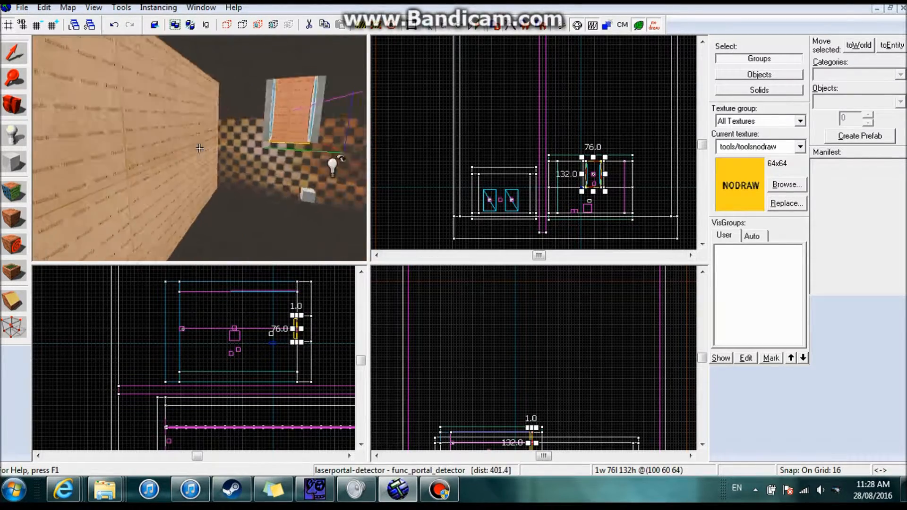
{"action": "left_click", "coordinate": [199, 149]}
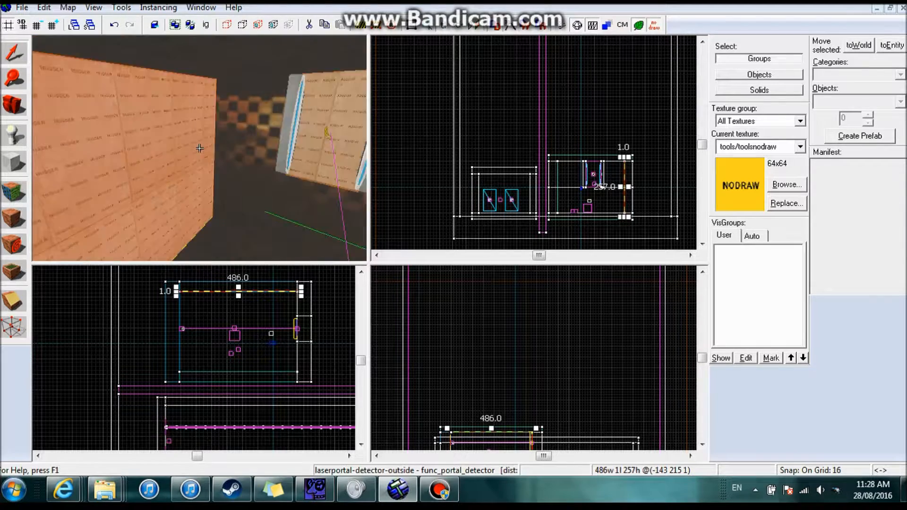
{"action": "key", "text": "Escape"}
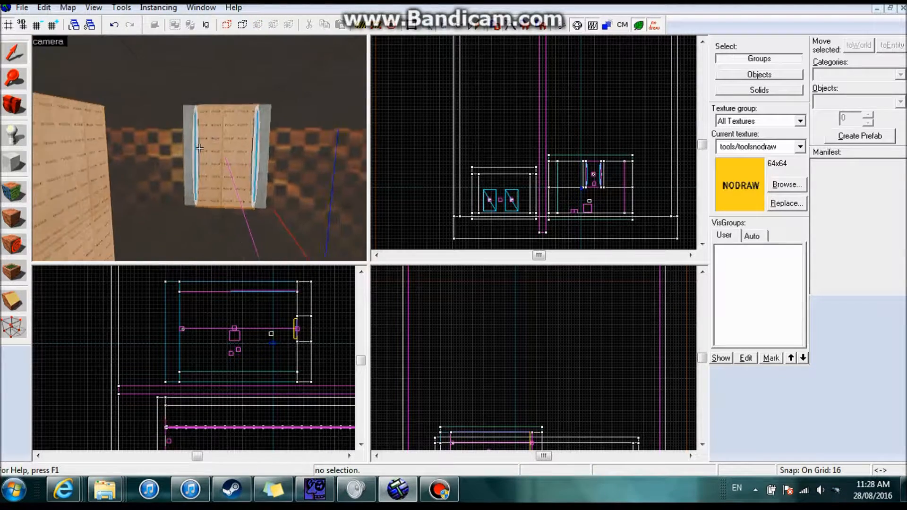
{"action": "key", "text": "w"}
{"action": "key", "text": "s"}
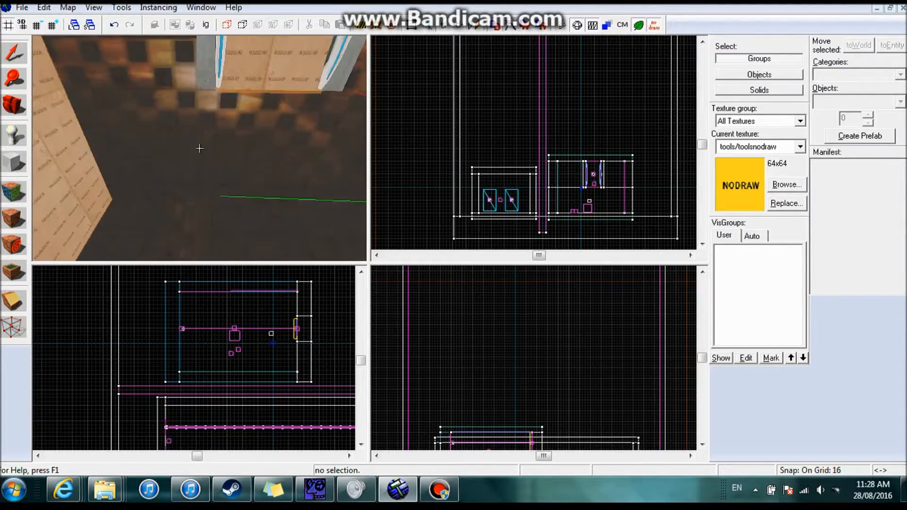
- Select the wall group around the framed panel together with the panel frame, the other walls, the ceiling and the floor of the laser room
{"action": "key", "text": "s"}
{"action": "key", "text": "w"}
{"action": "left_click", "coordinate": [199, 148]}
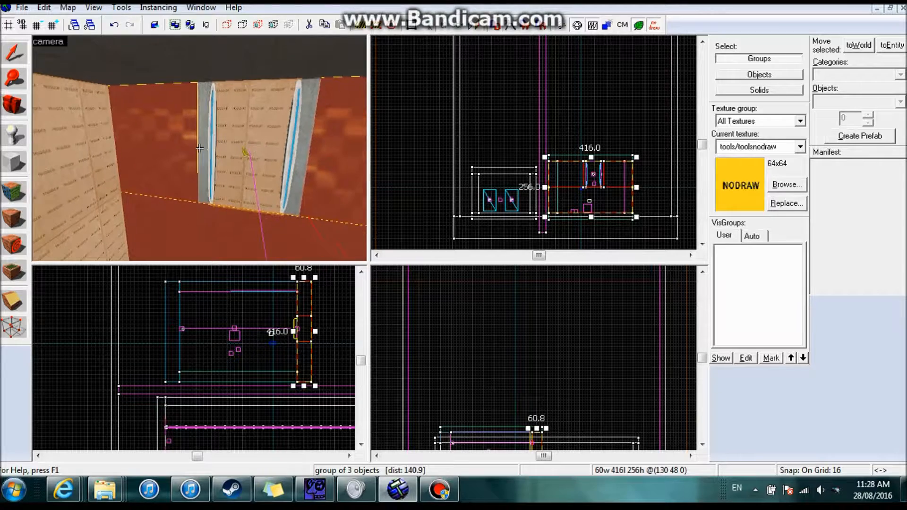
{"action": "left_click", "coordinate": [199, 148], "text": "ctrl"}
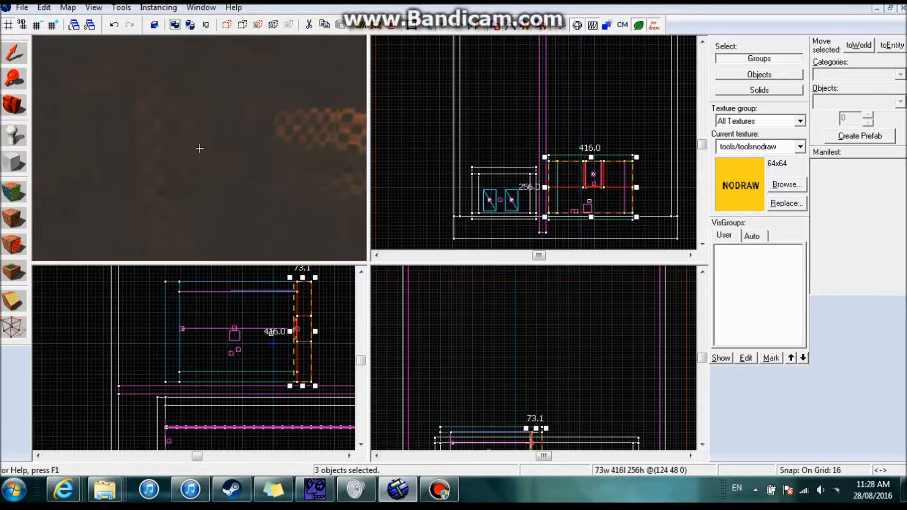
{"action": "left_click", "coordinate": [200, 149], "text": "ctrl"}
{"action": "left_click", "coordinate": [199, 148], "text": "ctrl"}
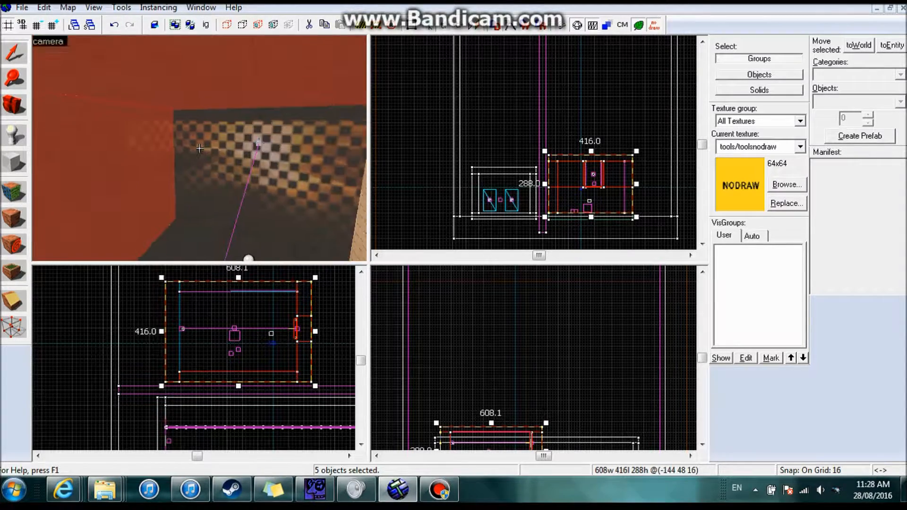
{"action": "left_click", "coordinate": [200, 148], "text": "ctrl"}
{"action": "left_click", "coordinate": [199, 149], "text": "ctrl"}
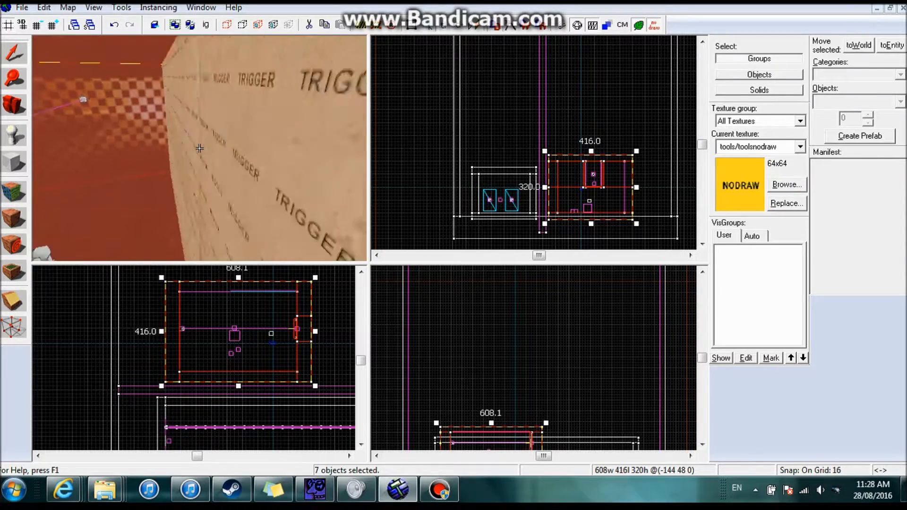
{"action": "left_click", "coordinate": [199, 149], "text": "ctrl"}
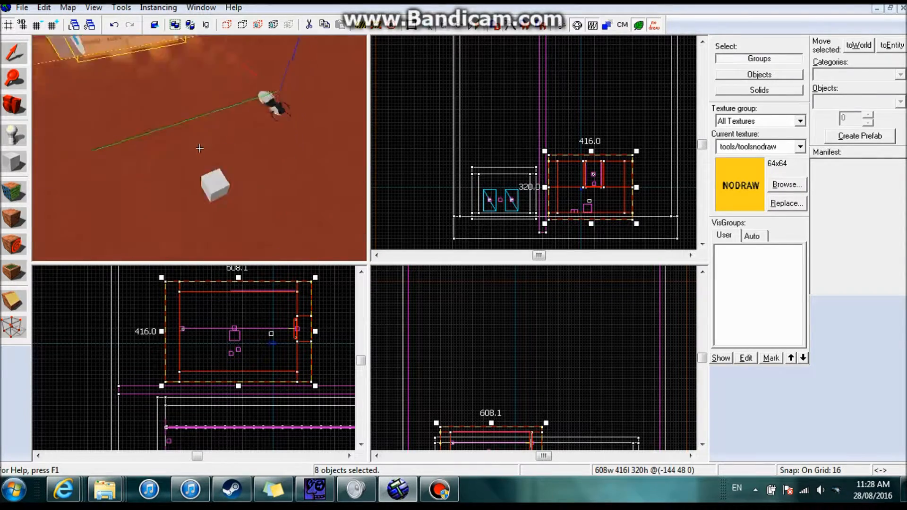
- Add the neighbouring long room with the two laser rows to the selection as a whole group
{"action": "key", "text": "w"}
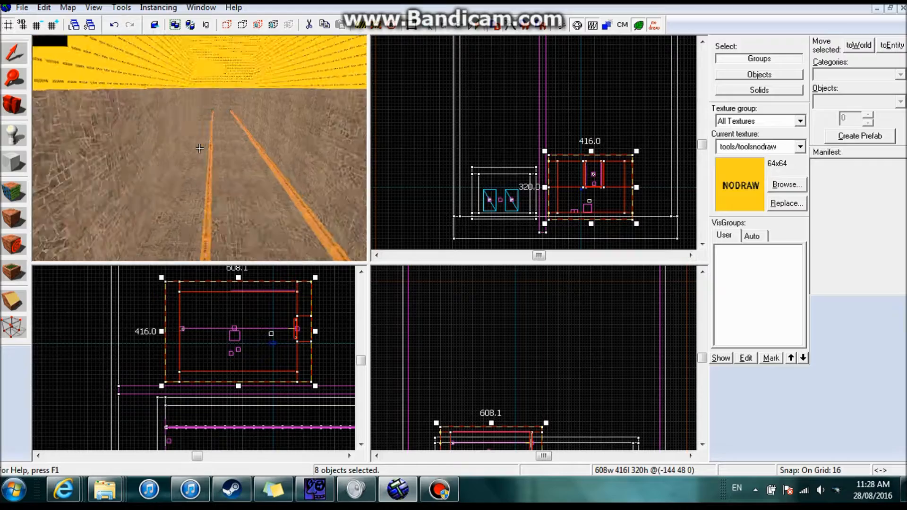
{"action": "left_click", "coordinate": [199, 148], "text": "ctrl"}
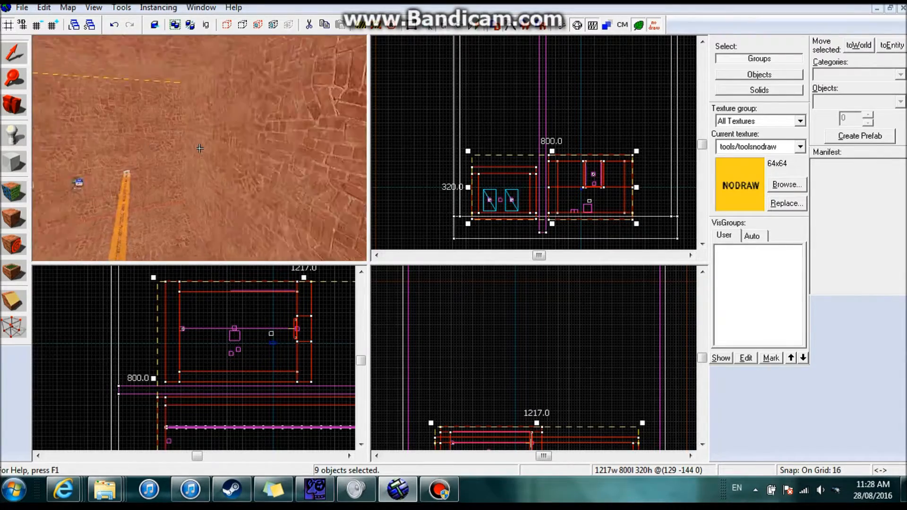
{"action": "key", "text": "s"}
{"action": "key", "text": "z"}
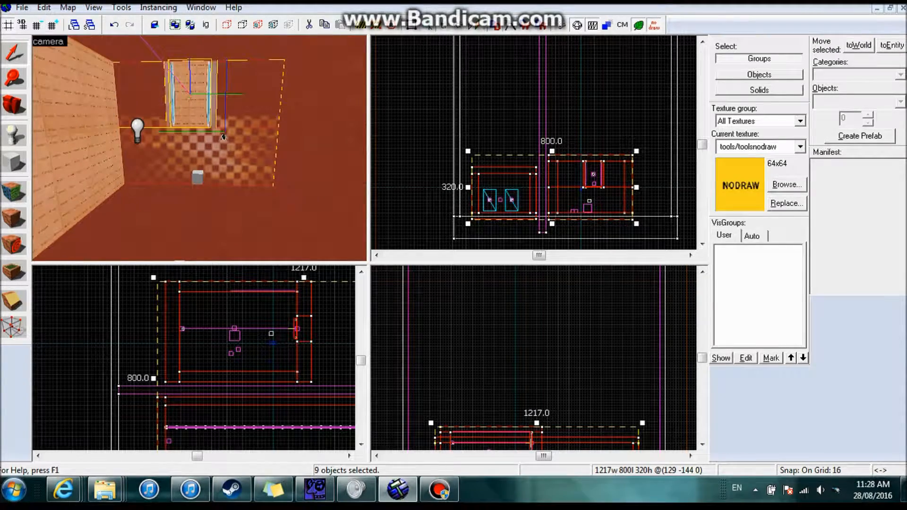
- Paste a copy of the selected rooms about 1024 units above the originals, line it up, and clear the selection
{"action": "scroll", "coordinate": [486, 185], "scroll_direction": "down", "scroll_amount": 4}
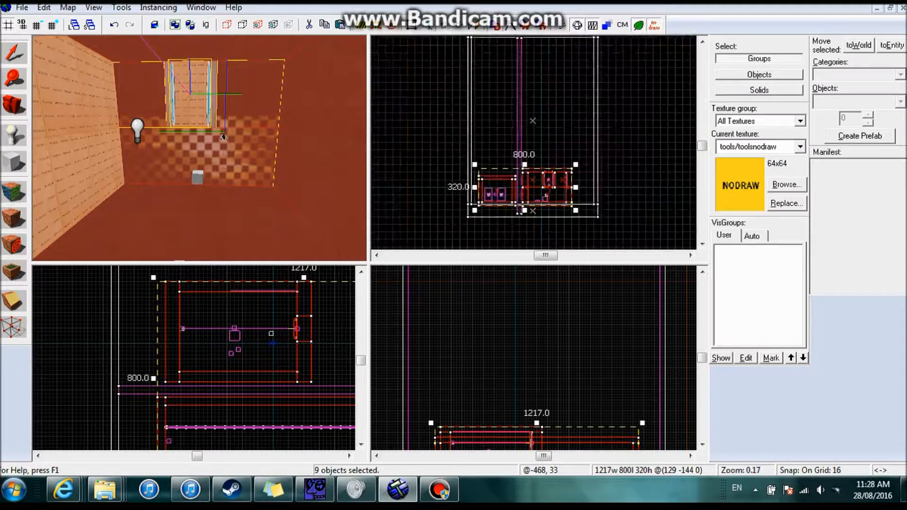
{"action": "scroll", "coordinate": [506, 114], "scroll_direction": "up", "scroll_amount": 3}
{"action": "key", "text": "ctrl+v"}
{"action": "left_click_drag", "start_coordinate": [506, 114], "coordinate": [520, 102]}
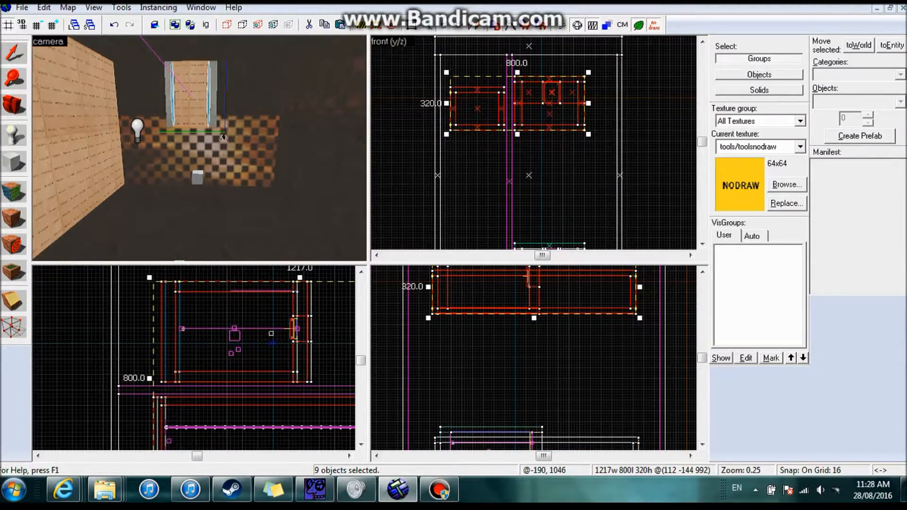
{"action": "scroll", "coordinate": [509, 93], "scroll_direction": "up", "scroll_amount": 3}
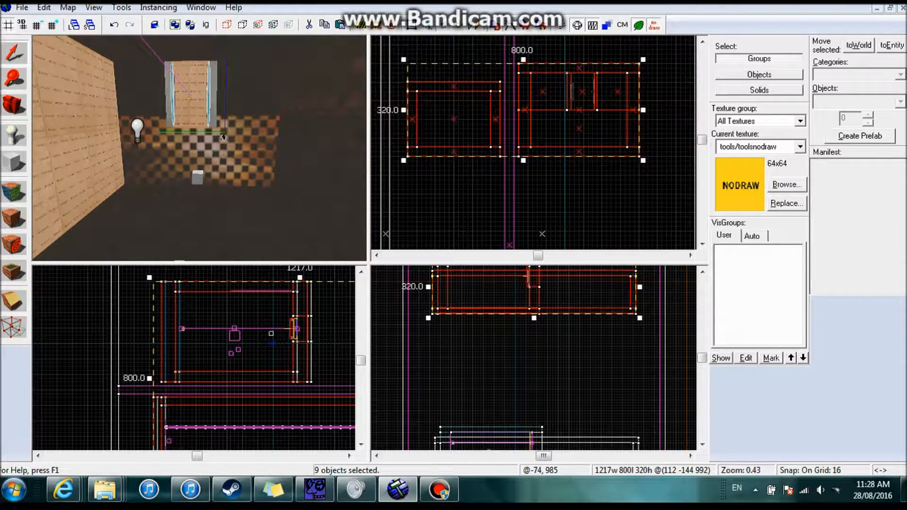
{"action": "left_click_drag", "start_coordinate": [551, 113], "coordinate": [551, 104]}
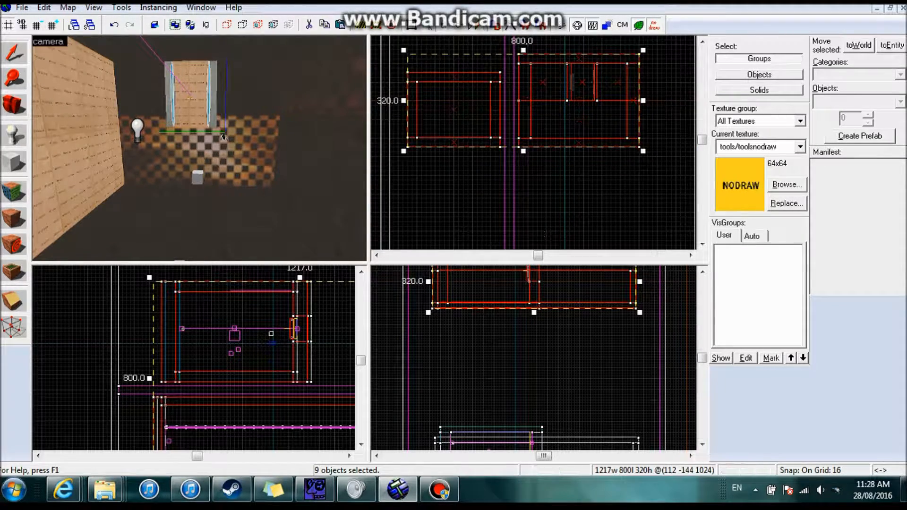
{"action": "key", "text": "z"}
{"action": "key", "text": "Escape"}
- Select the copied long room and shorten it from its far end to about 448 units
{"action": "key", "text": "w"}
{"action": "key", "text": "w"}
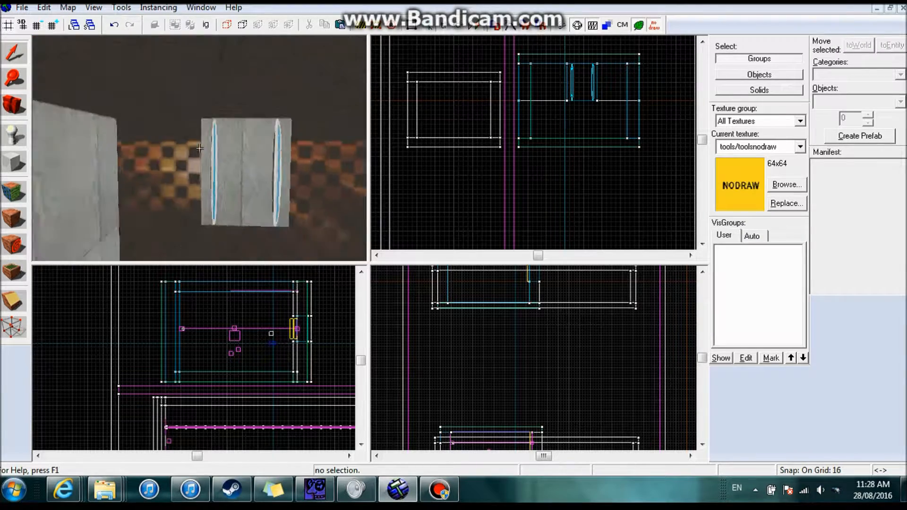
{"action": "key", "text": "w"}
{"action": "left_click", "coordinate": [199, 148]}
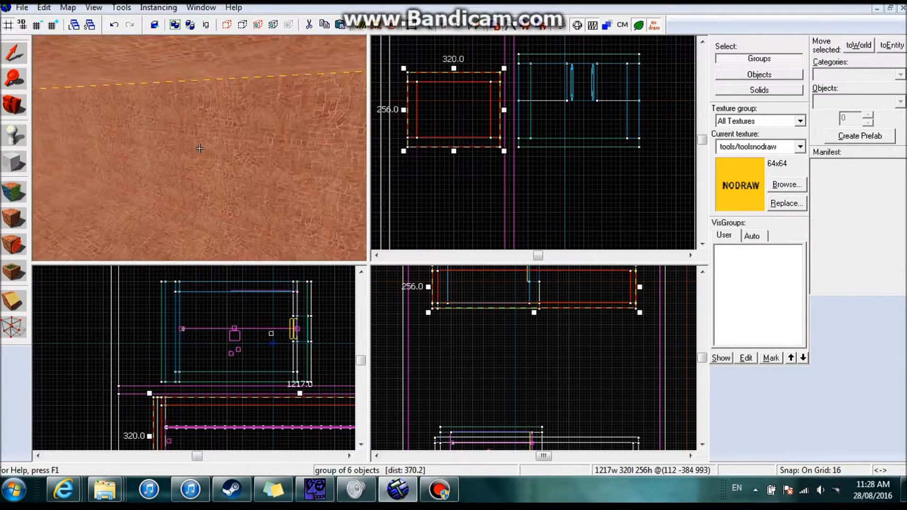
{"action": "key", "text": "w"}
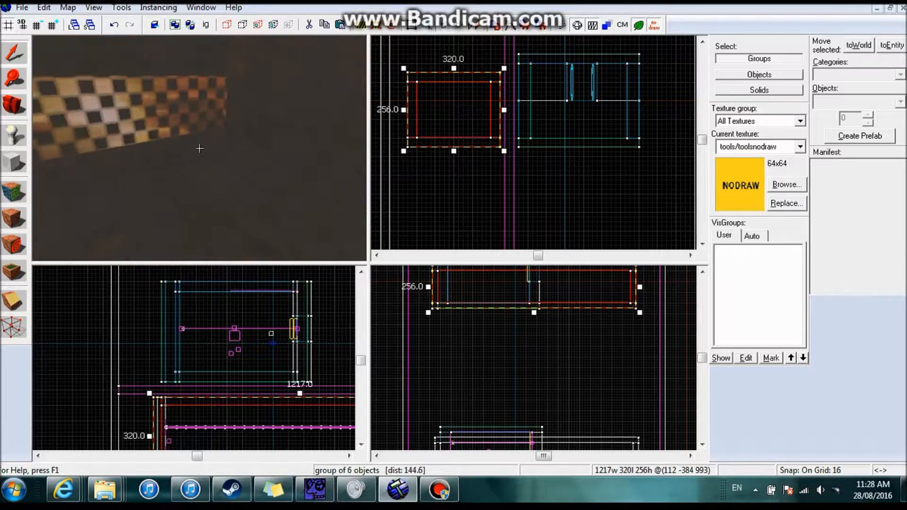
{"action": "key", "text": "z"}
{"action": "scroll", "coordinate": [279, 335], "scroll_direction": "down", "scroll_amount": 9}
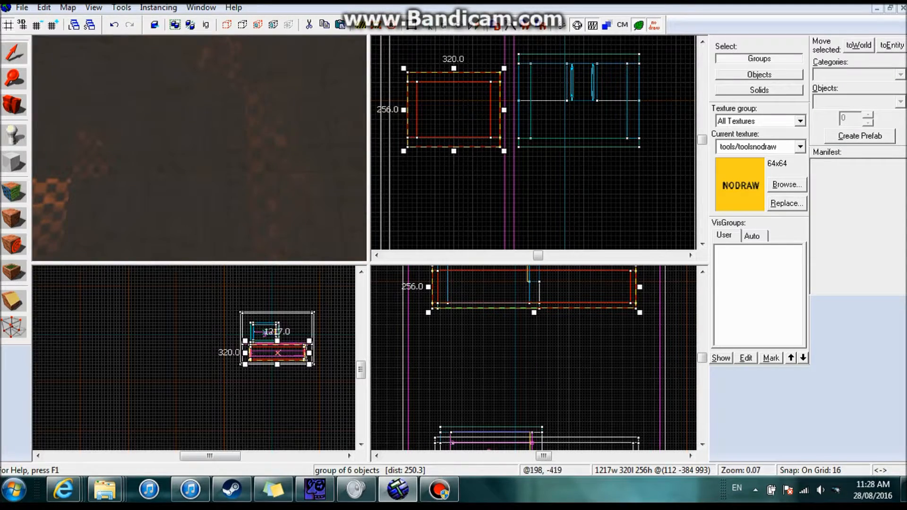
{"action": "scroll", "coordinate": [302, 353], "scroll_direction": "up", "scroll_amount": 6}
{"action": "mouse_move", "coordinate": [308, 339]}
{"action": "left_mouse_down"}
{"action": "mouse_move", "coordinate": [196, 352]}
{"action": "mouse_move", "coordinate": [168, 342]}
{"action": "mouse_move", "coordinate": [186, 283]}
{"action": "left_mouse_up"}
{"action": "scroll", "coordinate": [202, 350], "scroll_direction": "down", "scroll_amount": 4}
{"action": "scroll", "coordinate": [204, 340], "scroll_direction": "up", "scroll_amount": 5}
{"action": "middle_click_drag", "start_coordinate": [180, 288], "coordinate": [185, 313]}
{"action": "scroll", "coordinate": [185, 313], "scroll_direction": "up", "scroll_amount": 2}
{"action": "scroll", "coordinate": [178, 314], "scroll_direction": "down", "scroll_amount": 1}
{"action": "key", "text": "ctrl+z"}
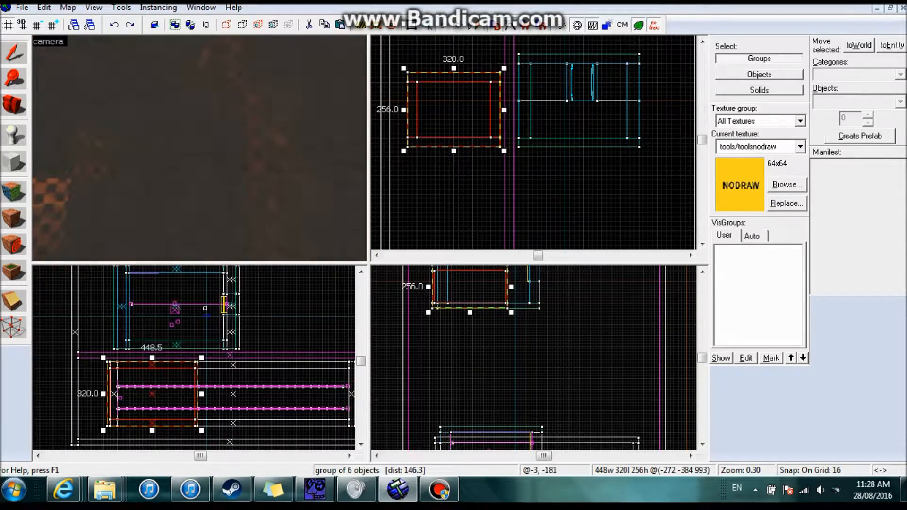
- Extend the copied long room to a length of about 480 units and deselect it
{"action": "left_click_drag", "start_coordinate": [202, 394], "coordinate": [209, 393]}
{"action": "key", "text": "z"}
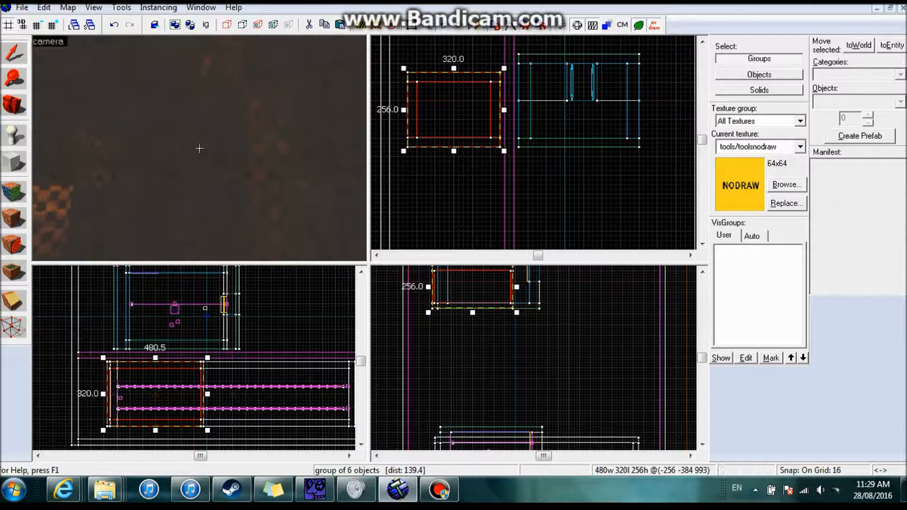
{"action": "key", "text": "Escape"}
- Place a light entity on the floor of the copied laser room
{"action": "key", "text": "w"}
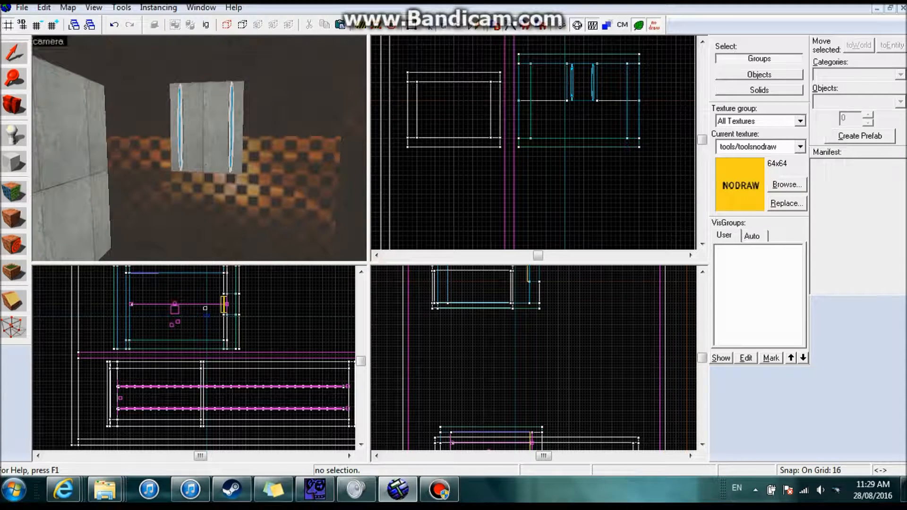
{"action": "key", "text": "z"}
{"action": "key", "text": "w"}
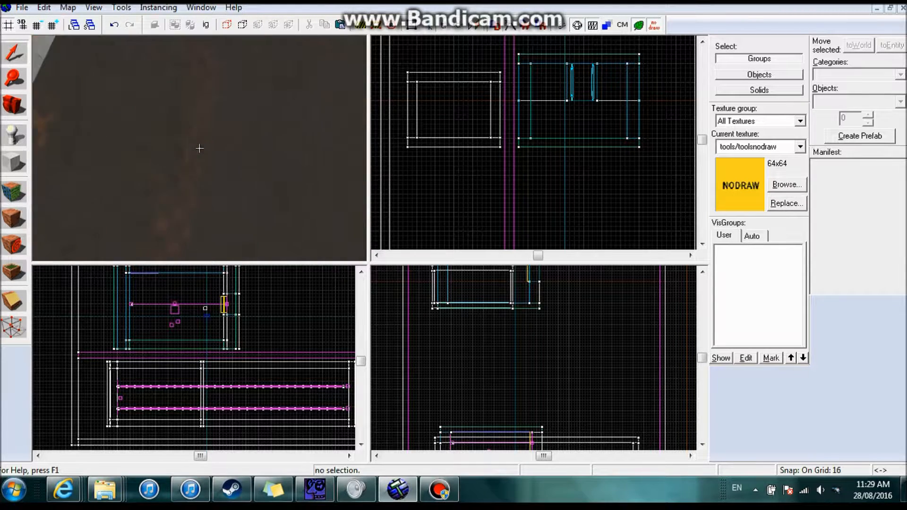
{"action": "key", "text": "z"}
{"action": "key", "text": "shift+e"}
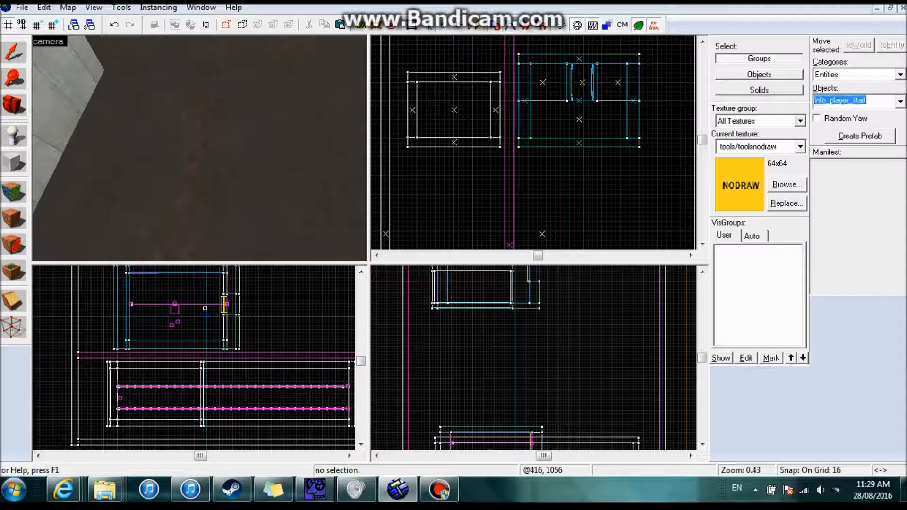
{"action": "type", "text": "light"}
{"action": "key", "text": "Return"}
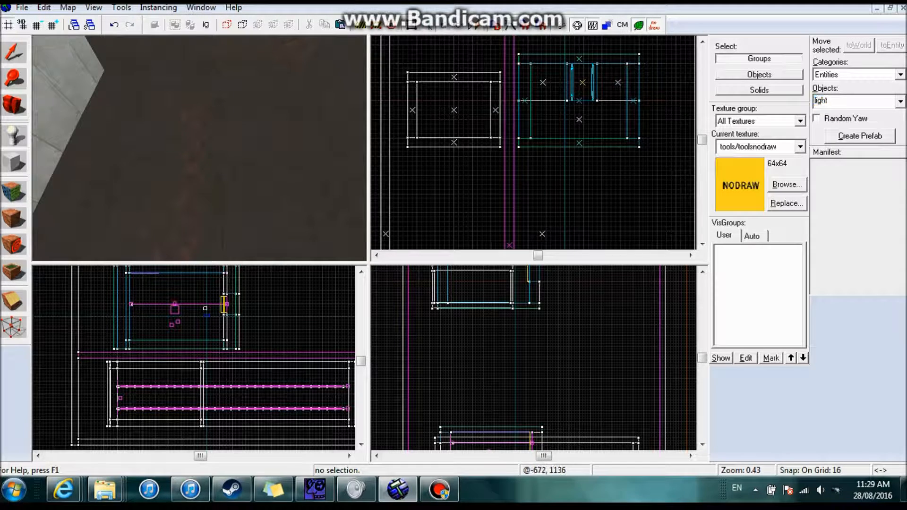
{"action": "left_click", "coordinate": [195, 158]}
{"action": "left_click", "coordinate": [13, 52]}
- Raise the light from the floor to about mid-height in the copied laser room
{"action": "key", "text": "z"}
{"action": "key", "text": "w"}
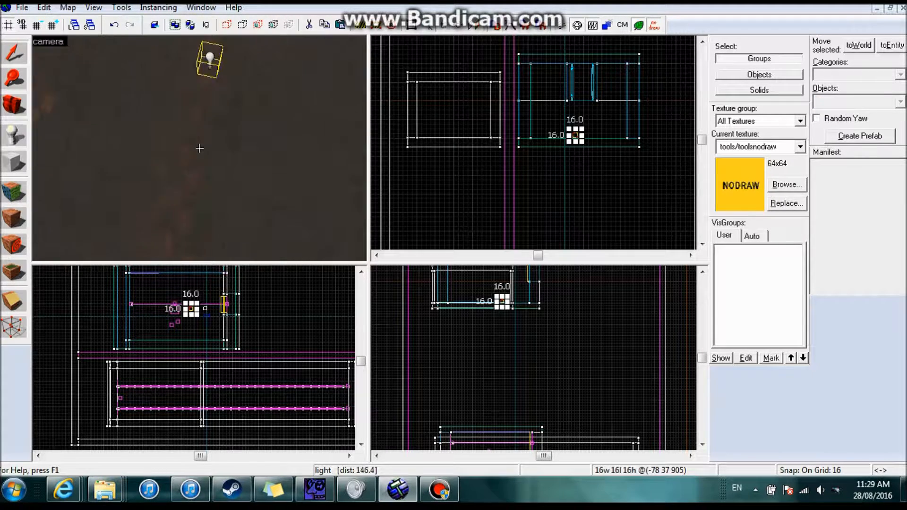
{"action": "key", "text": "s"}
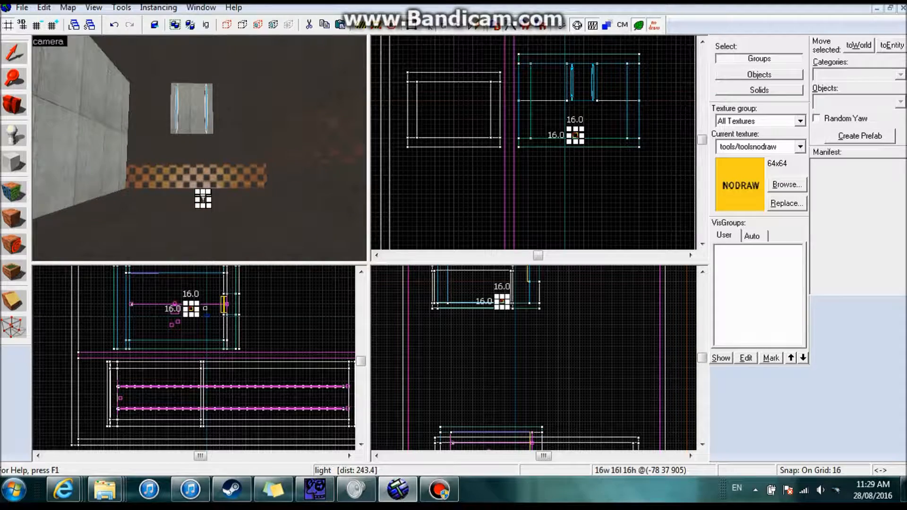
{"action": "left_click_drag", "start_coordinate": [203, 199], "coordinate": [194, 113]}
{"action": "left_click_drag", "start_coordinate": [307, 156], "coordinate": [305, 118]}
{"action": "key", "text": "d"}
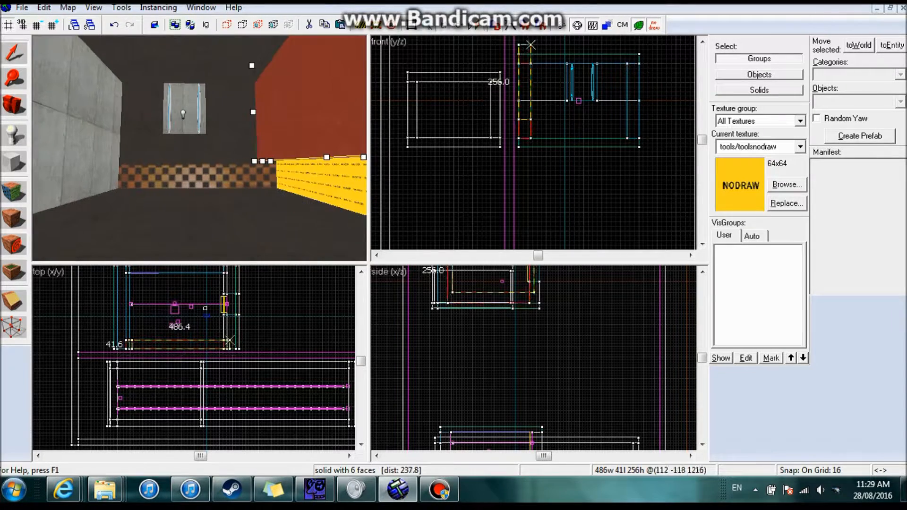
{"action": "key", "text": "ctrl+z"}
{"action": "key", "text": "z"}
{"action": "key", "text": "w"}
{"action": "key", "text": "d"}
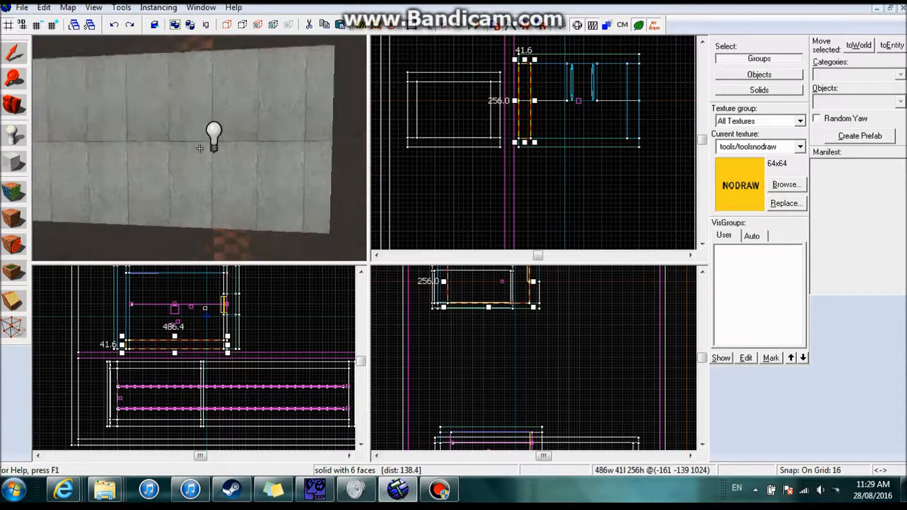
{"action": "key", "text": "z"}
{"action": "left_click", "coordinate": [200, 147]}
{"action": "mouse_move", "coordinate": [201, 147]}
{"action": "left_mouse_down"}
{"action": "mouse_move", "coordinate": [166, 145]}
{"action": "mouse_move", "coordinate": [163, 114]}
{"action": "mouse_move", "coordinate": [127, 108]}
{"action": "left_mouse_up"}
{"action": "key", "text": "ctrl+z"}
- Nudge the light slightly higher in the copied laser room and deselect it
{"action": "key", "text": "z"}
{"action": "key", "text": "d"}
{"action": "key", "text": "z"}
{"action": "left_click", "coordinate": [201, 148]}
{"action": "left_click_drag", "start_coordinate": [200, 148], "coordinate": [201, 152]}
{"action": "key", "text": "Escape"}
{"action": "key", "text": "z"}
{"action": "key", "text": "s"}
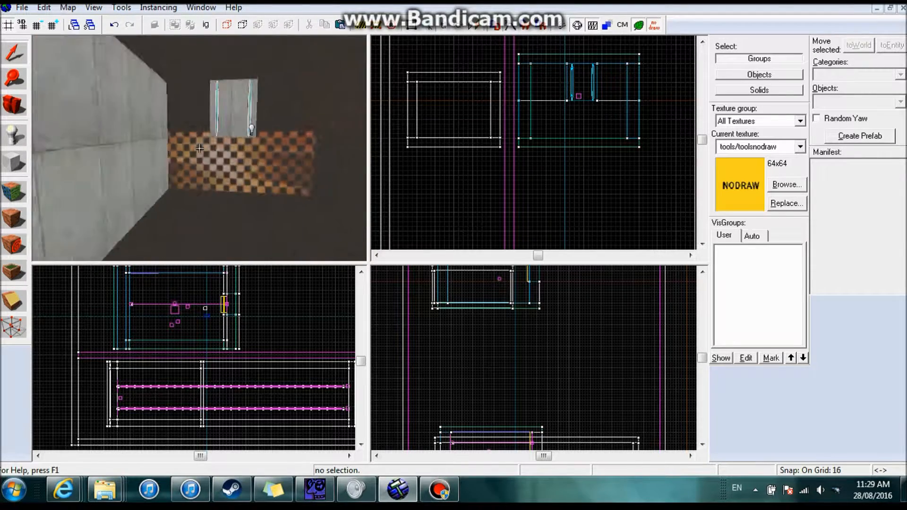
- Move the light along the copied laser room, away from the framed panel, to about (-176 48 1040), and deselect it
{"action": "key", "text": "w"}
{"action": "key", "text": "z"}
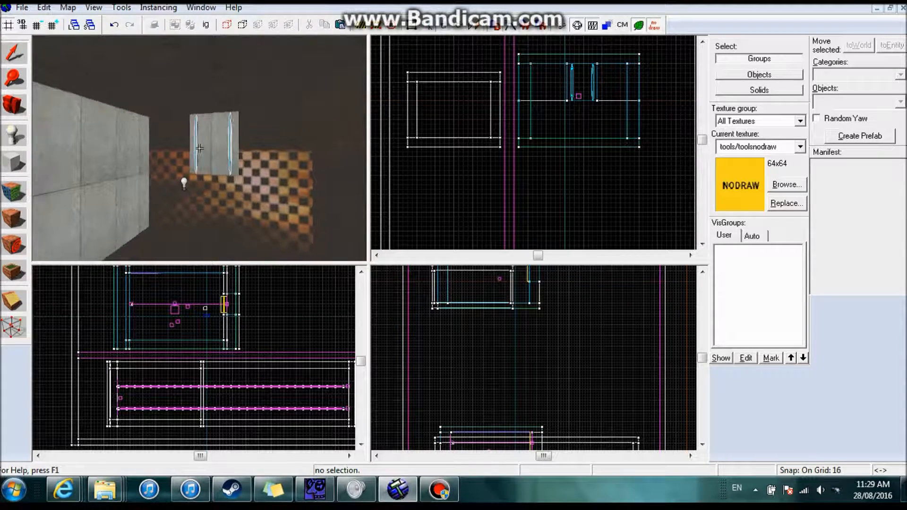
{"action": "key", "text": "d"}
{"action": "left_click", "coordinate": [200, 148]}
{"action": "left_click_drag", "start_coordinate": [199, 149], "coordinate": [80, 153]}
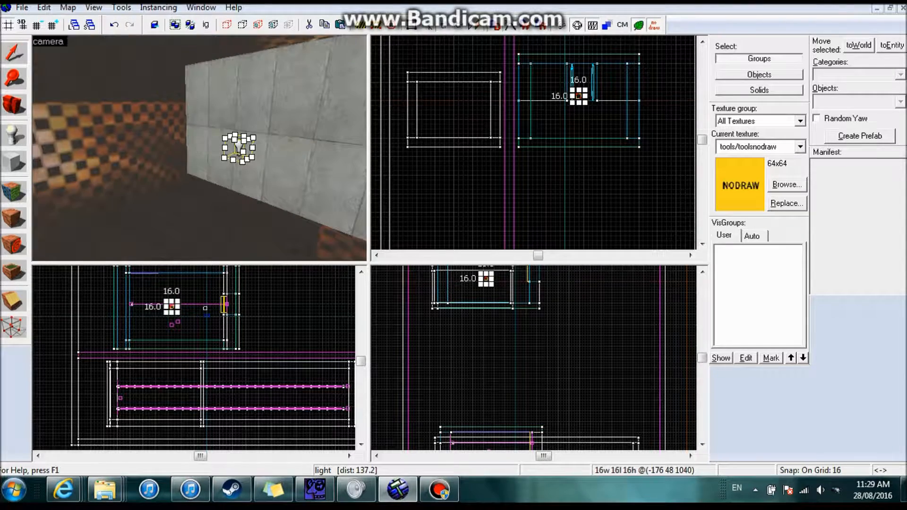
{"action": "key", "text": "Escape"}
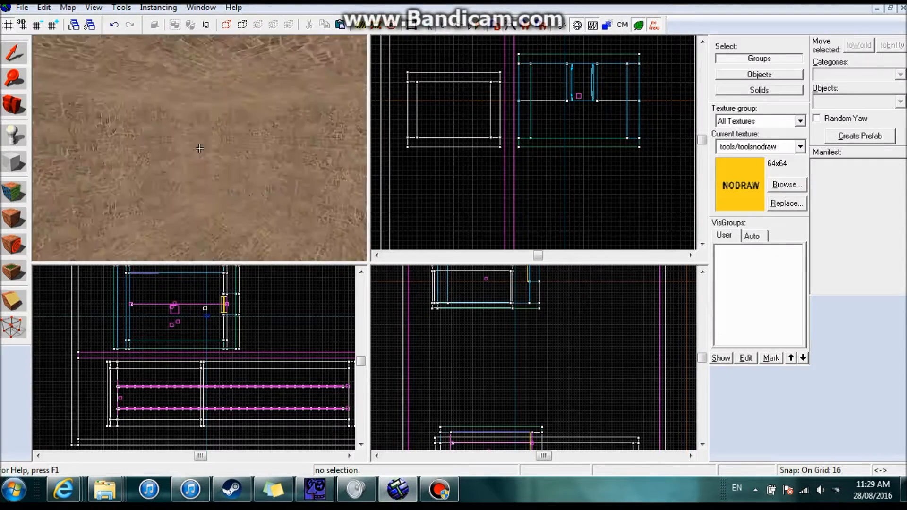
- Choose the prop_portal entity and place one on the end wall of the room beside the copied laser room
{"action": "key", "text": "z"}
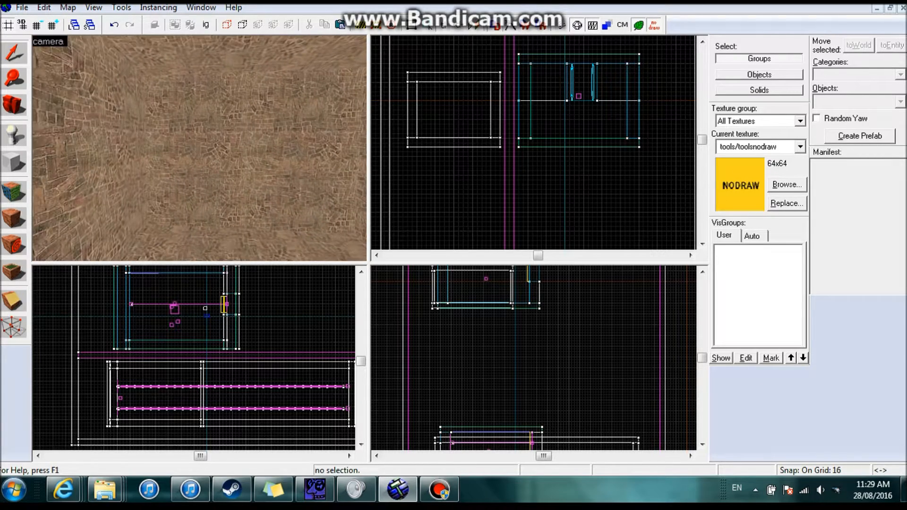
{"action": "key", "text": "shift+e"}
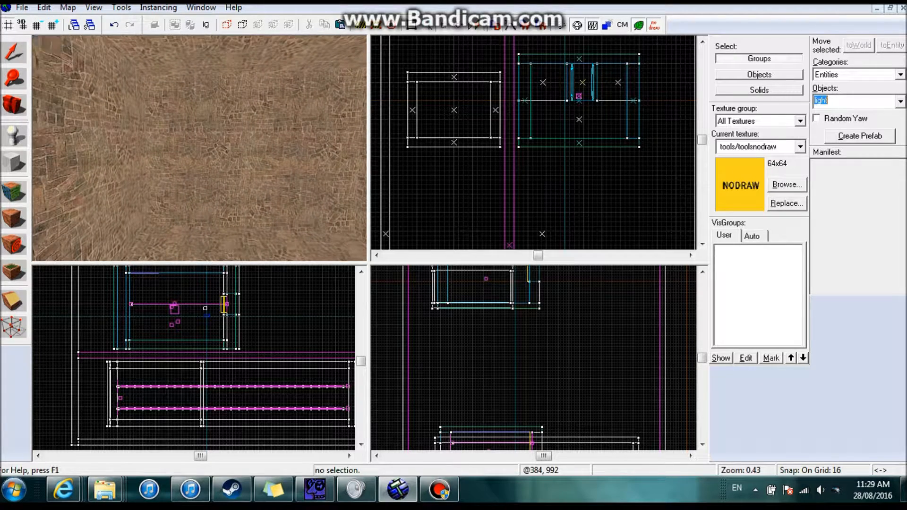
{"action": "type", "text": "prop_portals"}
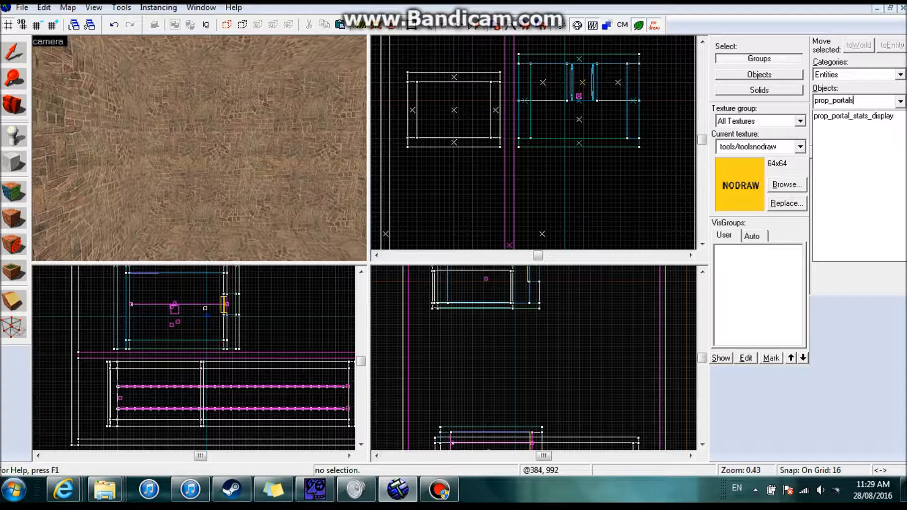
{"action": "key", "text": "BackSpace"}
{"action": "key", "text": "BackSpace"}
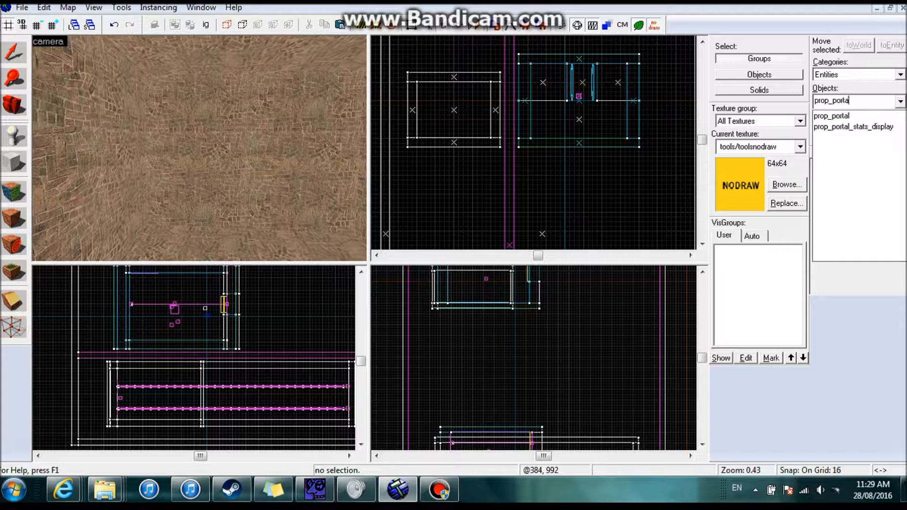
{"action": "key", "text": "Down"}
{"action": "key", "text": "Return"}
{"action": "key", "text": "z"}
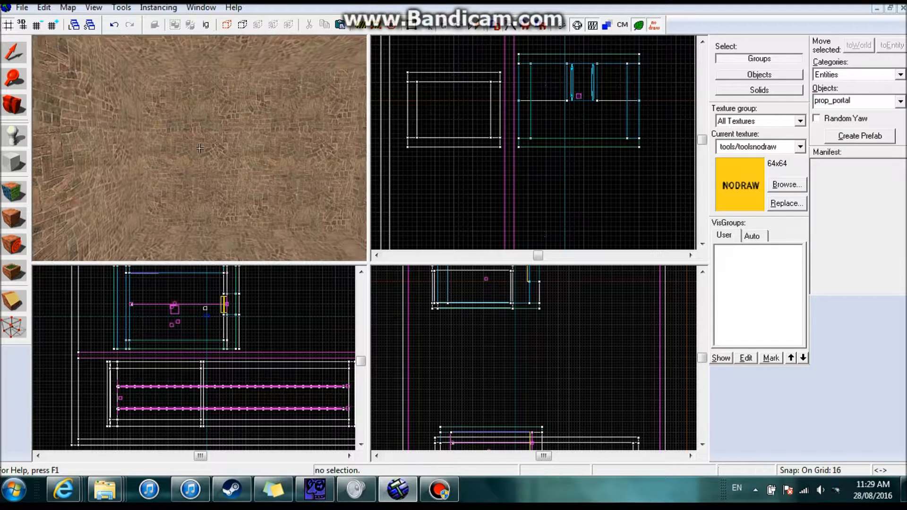
{"action": "left_click", "coordinate": [199, 148]}
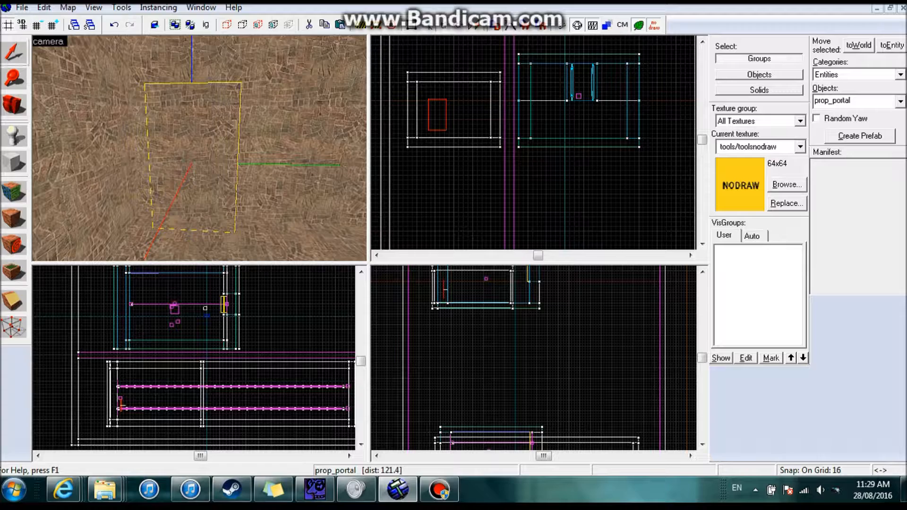
- Move the new portal toward the end wall to about (-448 -448 976)
{"action": "left_click", "coordinate": [13, 51]}
{"action": "scroll", "coordinate": [106, 409], "scroll_direction": "up", "scroll_amount": 10}
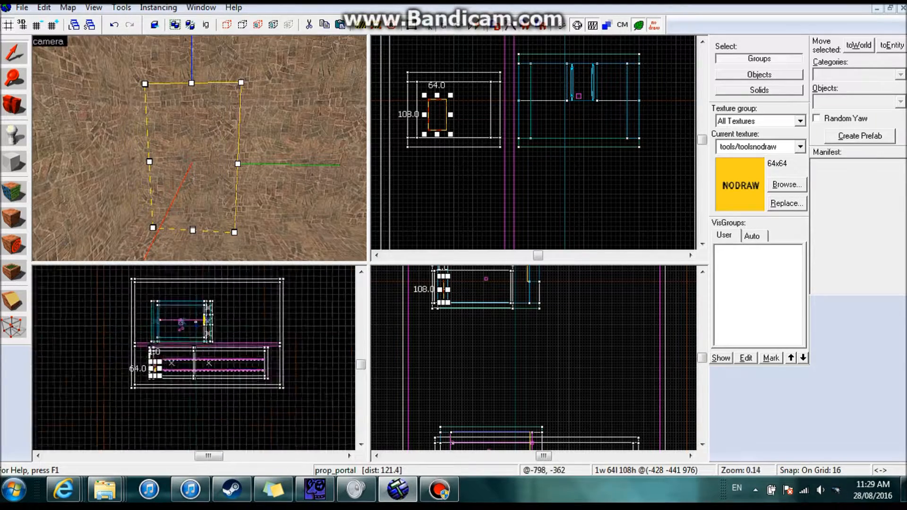
{"action": "scroll", "coordinate": [189, 373], "scroll_direction": "up", "scroll_amount": 3}
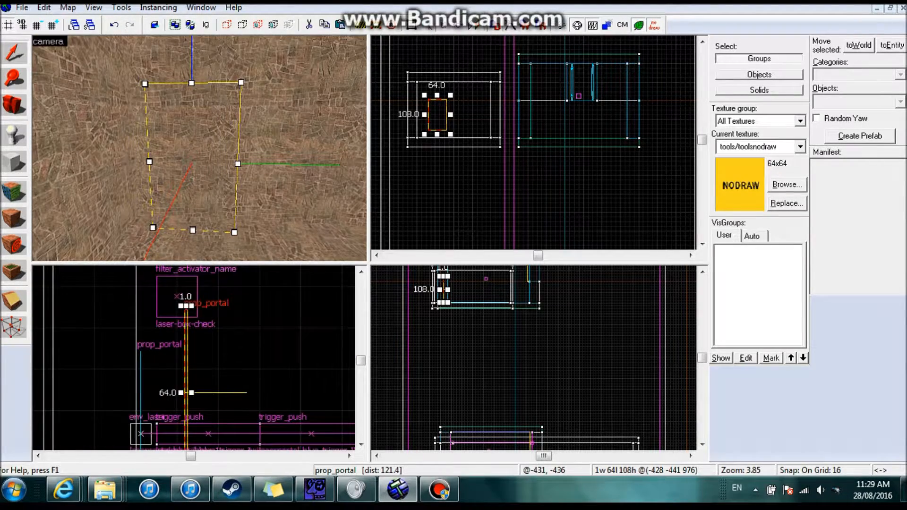
{"action": "left_click_drag", "start_coordinate": [186, 380], "coordinate": [147, 382]}
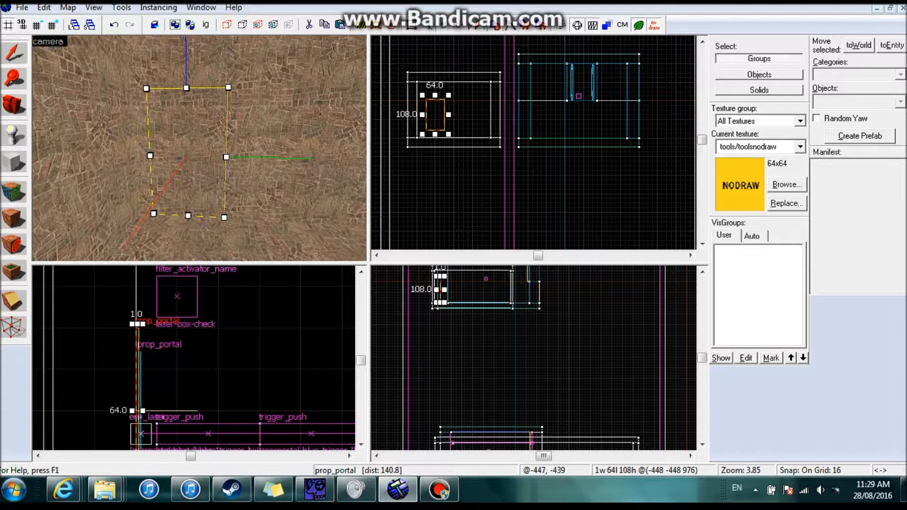
- Reduce the grid snap to 4 and fine-tune the portal's position to (-444 -448 976), just in front of the wall
{"action": "scroll", "coordinate": [139, 384], "scroll_direction": "down", "scroll_amount": 1}
{"action": "scroll", "coordinate": [146, 409], "scroll_direction": "up", "scroll_amount": 3}
{"action": "scroll", "coordinate": [145, 402], "scroll_direction": "down", "scroll_amount": 5}
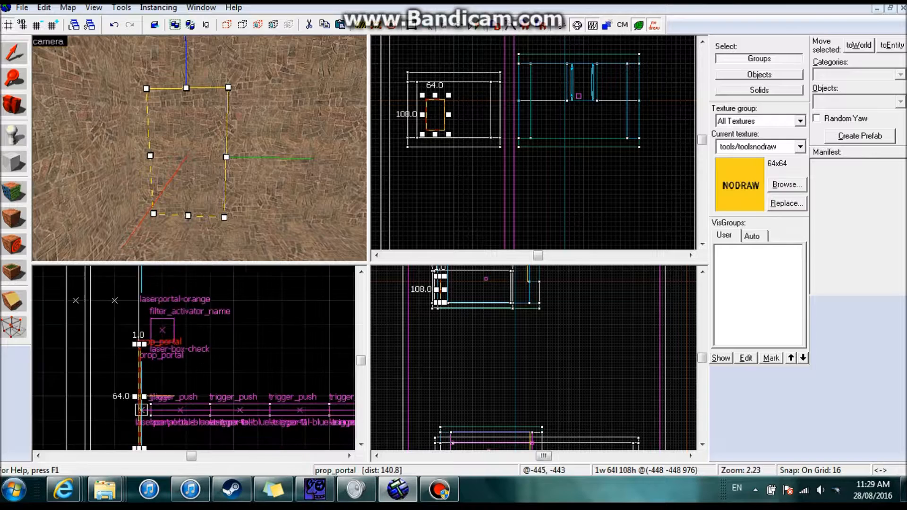
{"action": "scroll", "coordinate": [140, 417], "scroll_direction": "up", "scroll_amount": 5}
{"action": "left_click_drag", "start_coordinate": [143, 351], "coordinate": [154, 354]}
{"action": "key", "text": "["}
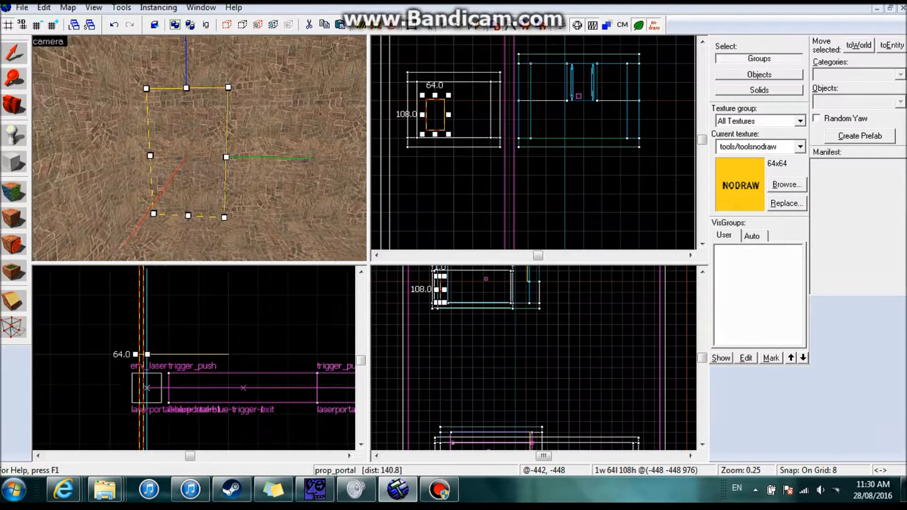
{"action": "left_click_drag", "start_coordinate": [145, 351], "coordinate": [163, 358]}
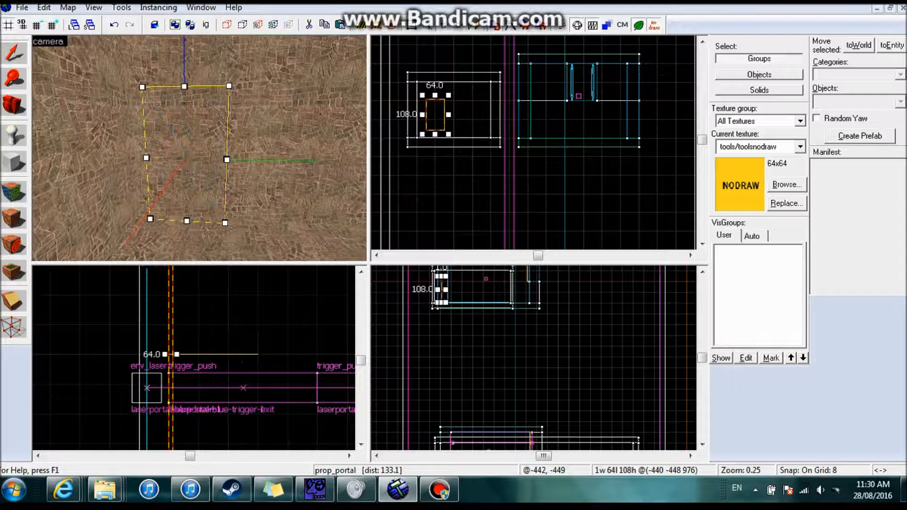
{"action": "left_click_drag", "start_coordinate": [170, 344], "coordinate": [159, 344]}
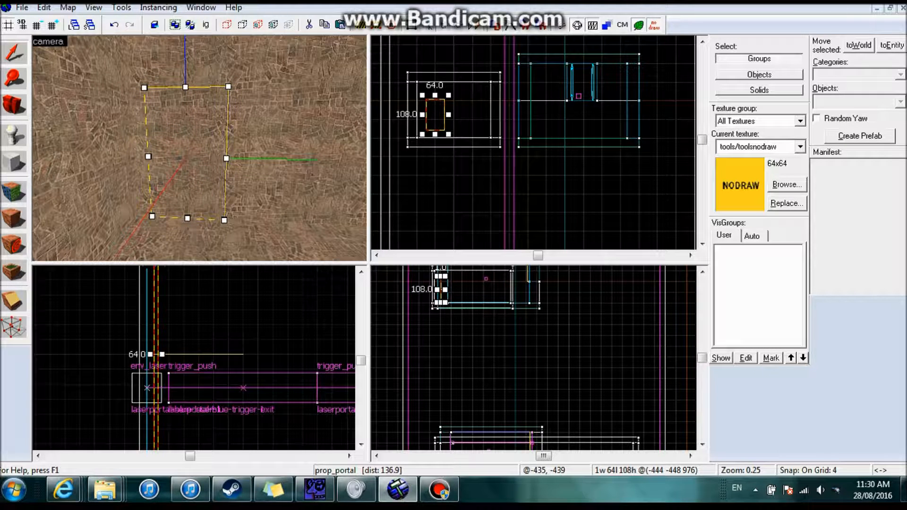
- Copy the portal sideways along the same wall, placing the duplicate at (-432 -320 976)
{"action": "scroll", "coordinate": [428, 104], "scroll_direction": "up", "scroll_amount": 9}
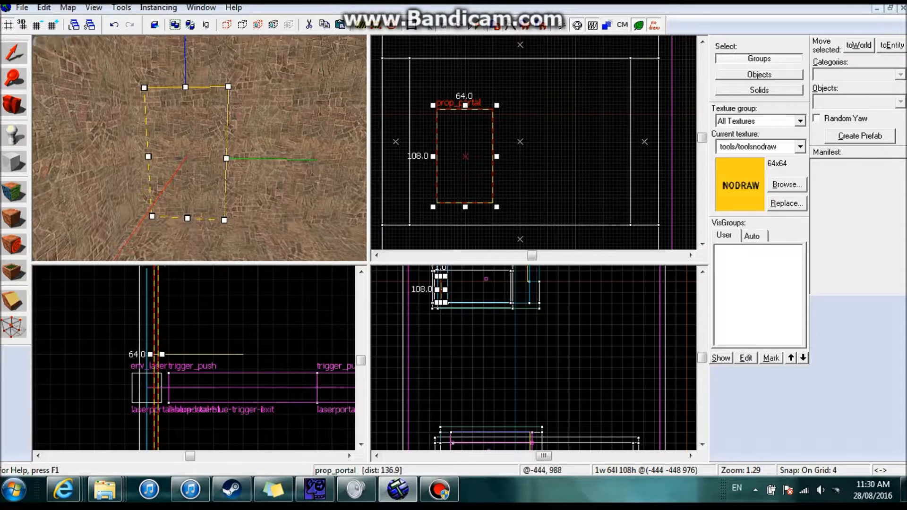
{"action": "key", "text": "Right"}
{"action": "key", "text": "Right"}
{"action": "key", "text": "Right"}
{"action": "left_click_drag", "start_coordinate": [457, 152], "coordinate": [566, 150]}
- Name the original portal lp2_prt_b_prt in its object properties
{"action": "key", "text": "z"}
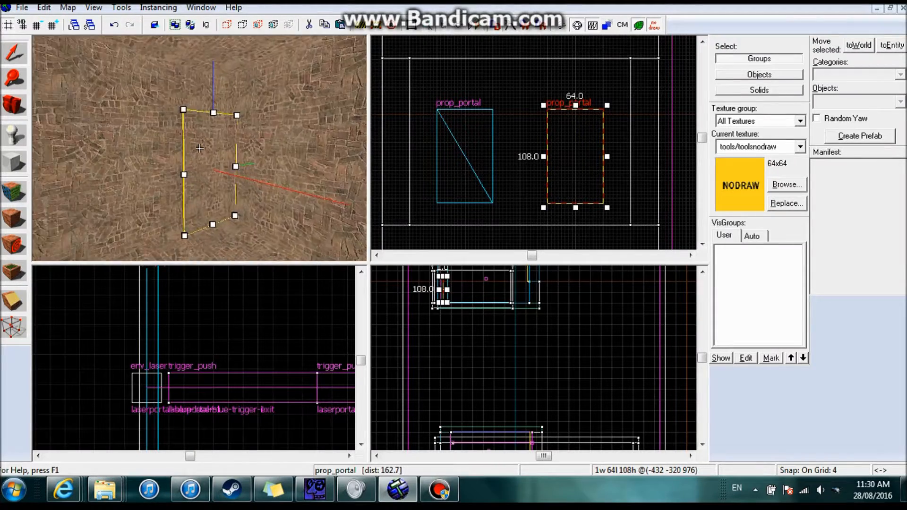
{"action": "left_click", "coordinate": [199, 149]}
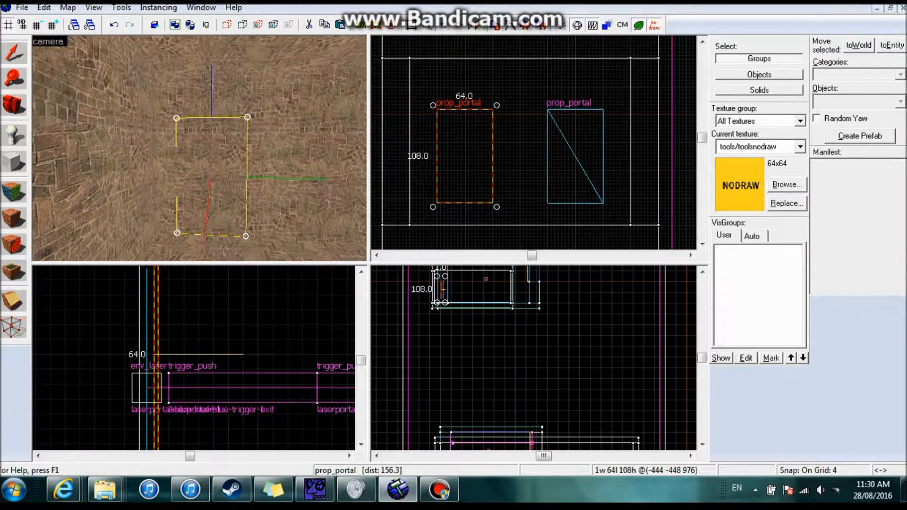
{"action": "key", "text": "alt+Return"}
{"action": "type", "text": "lp2_prt_b_"}
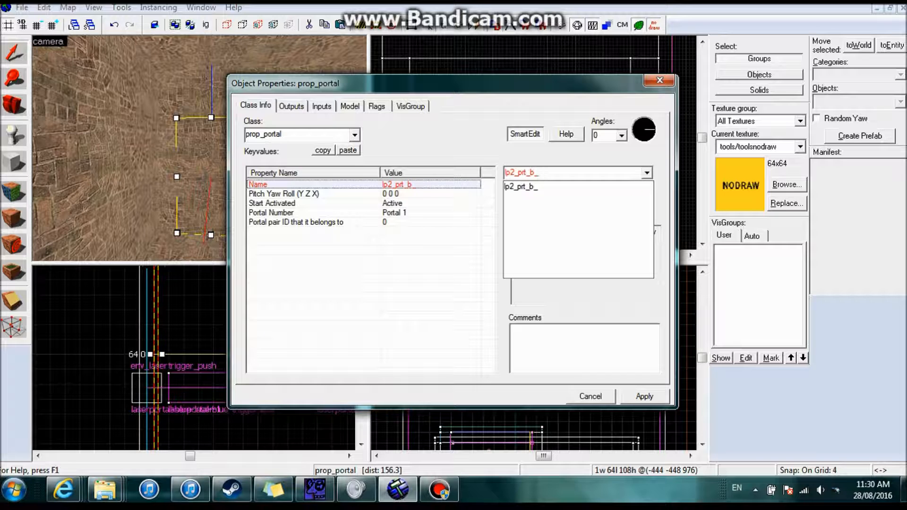
{"action": "type", "text": "prt"}
{"action": "key", "text": "Return"}
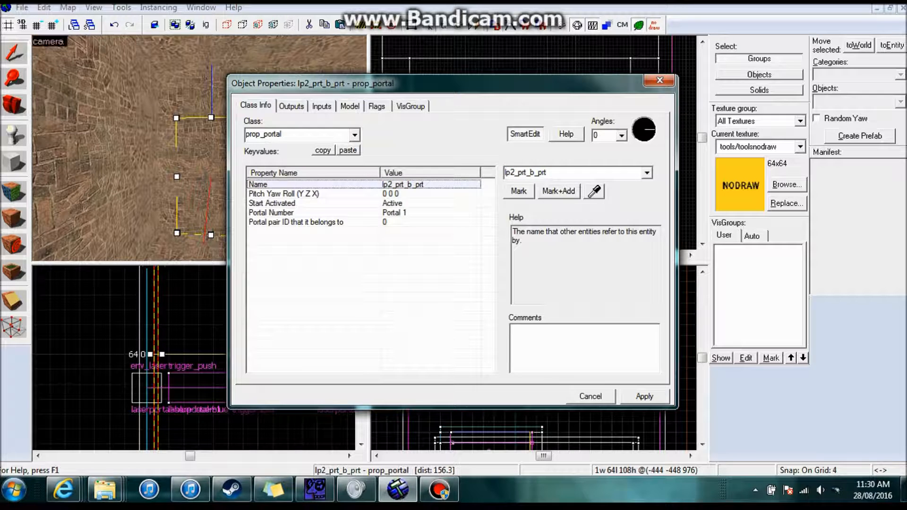
- Set lp2_prt_b_prt to start inactive with portal pair ID 1, and close its properties
{"action": "left_click", "coordinate": [283, 203]}
{"action": "left_click", "coordinate": [647, 172]}
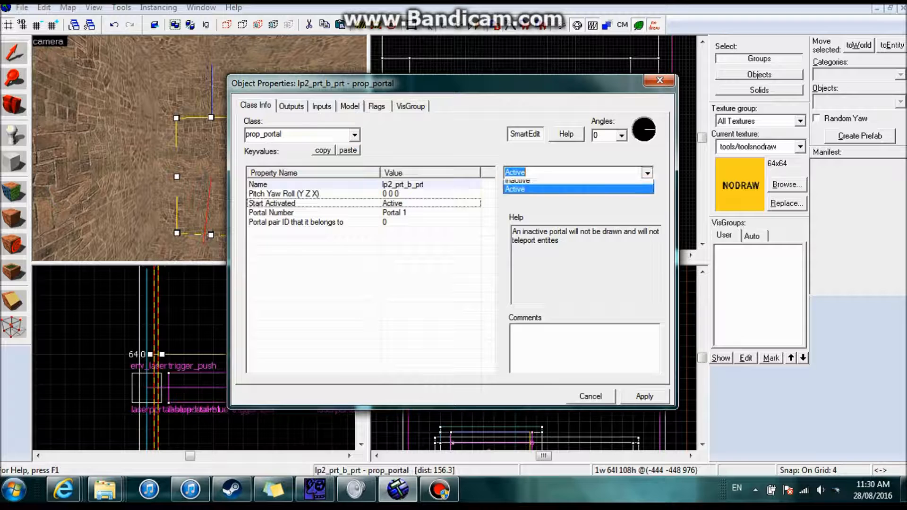
{"action": "left_click", "coordinate": [567, 185]}
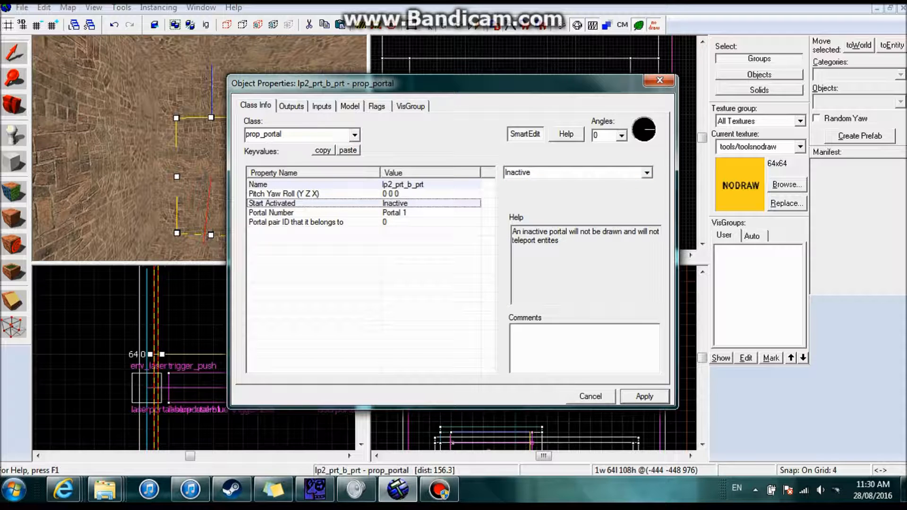
{"action": "left_click", "coordinate": [283, 212]}
{"action": "left_click", "coordinate": [296, 222]}
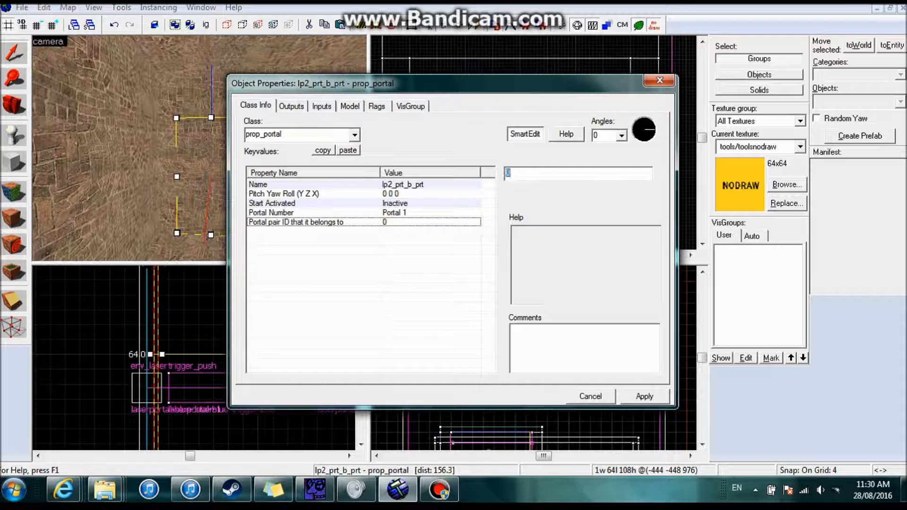
{"action": "type", "text": "1"}
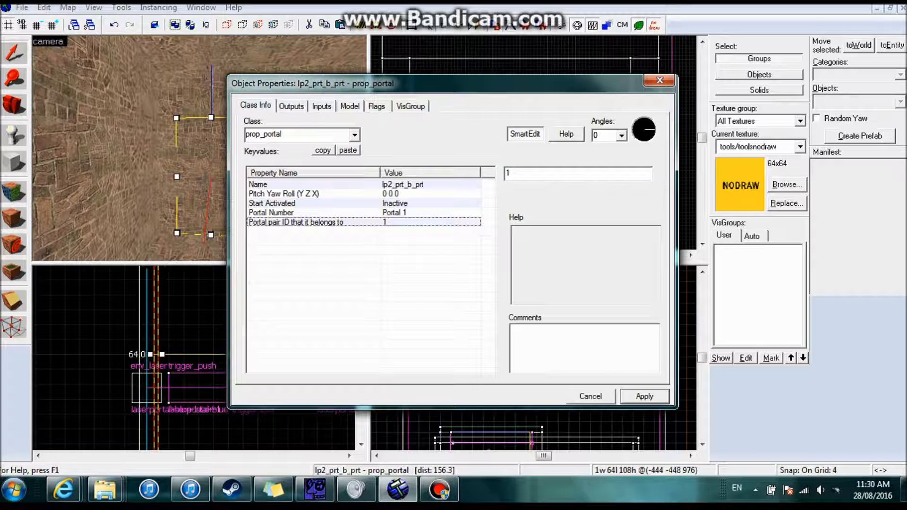
{"action": "left_click", "coordinate": [591, 397]}
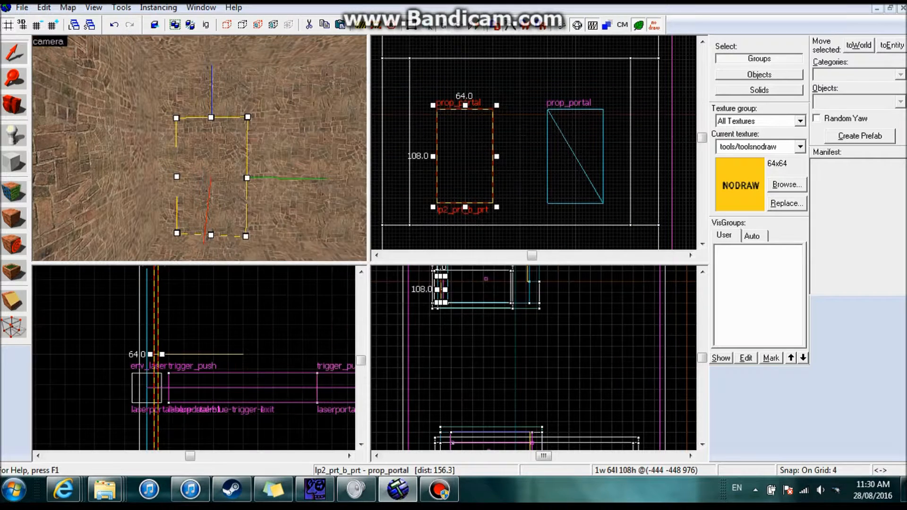
- Assign the duplicated portal to pair ID 1 and set its portal number to Portal 2
{"action": "key", "text": "z"}
{"action": "key", "text": "Escape"}
{"action": "double_click", "coordinate": [227, 181]}
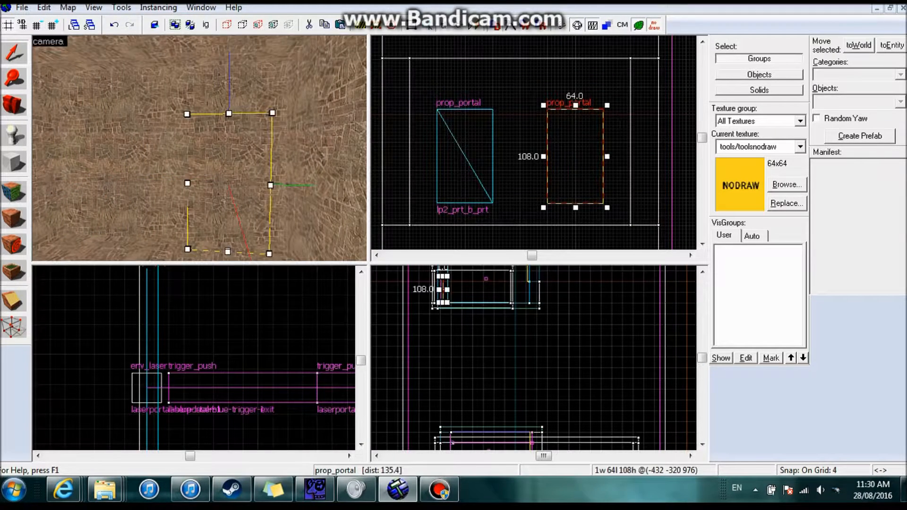
{"action": "left_click", "coordinate": [271, 213]}
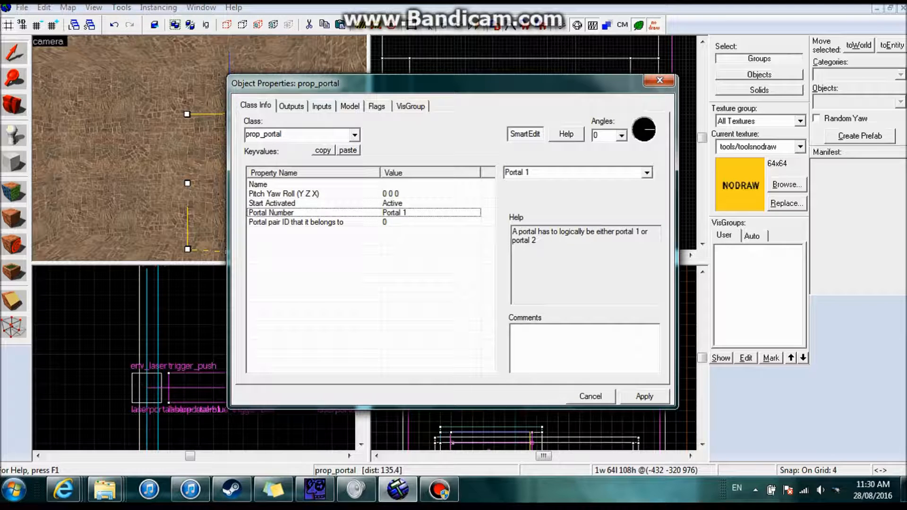
{"action": "left_click", "coordinate": [296, 222]}
{"action": "type", "text": "1"}
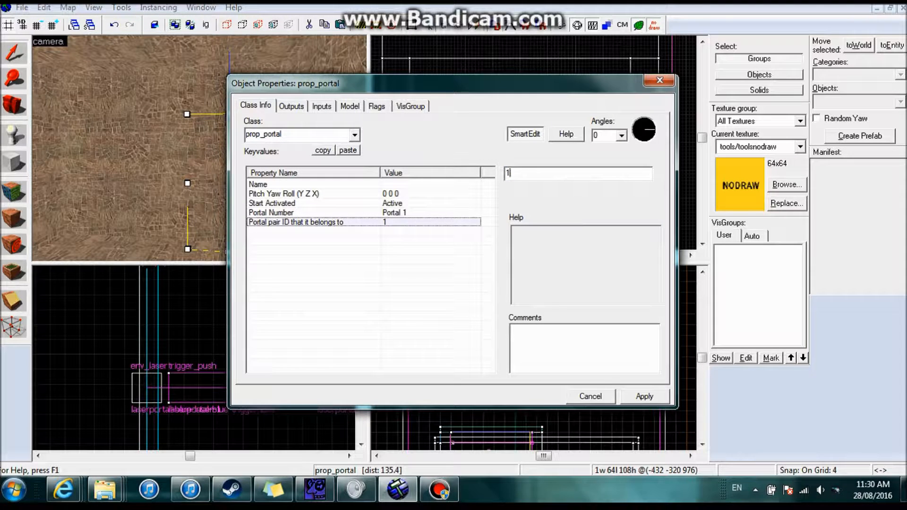
{"action": "left_click", "coordinate": [272, 212]}
{"action": "left_click", "coordinate": [648, 173]}
{"action": "left_click", "coordinate": [610, 194]}
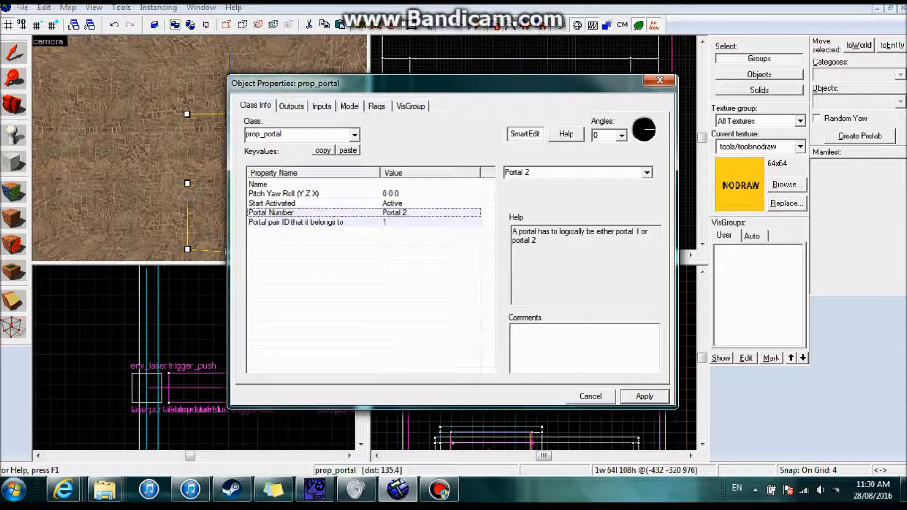
- Name the duplicated portal lp2_prt_o_prt, close its properties and deselect it
{"action": "left_click", "coordinate": [258, 185]}
{"action": "type", "text": "lp"}
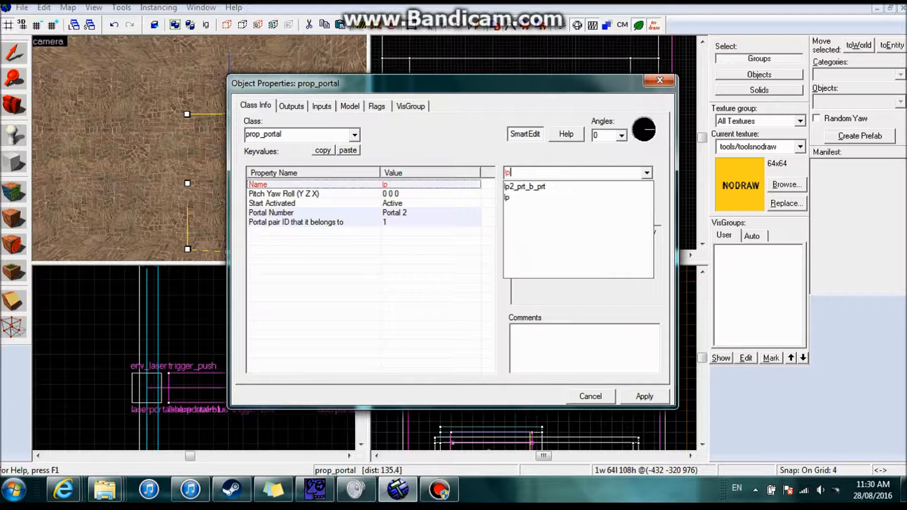
{"action": "type", "text": "2_prt_o_prt"}
{"action": "key", "text": "Return"}
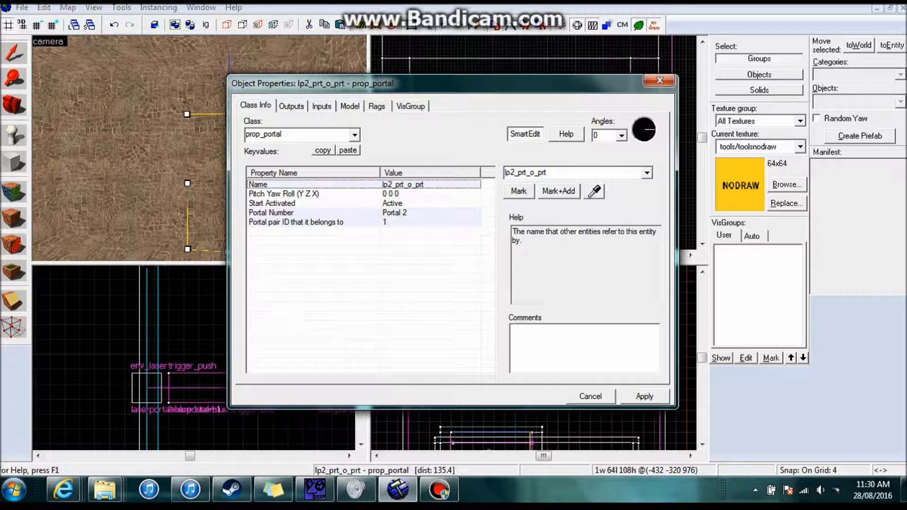
{"action": "key", "text": "Escape"}
{"action": "key", "text": "z"}
{"action": "key", "text": "Escape"}
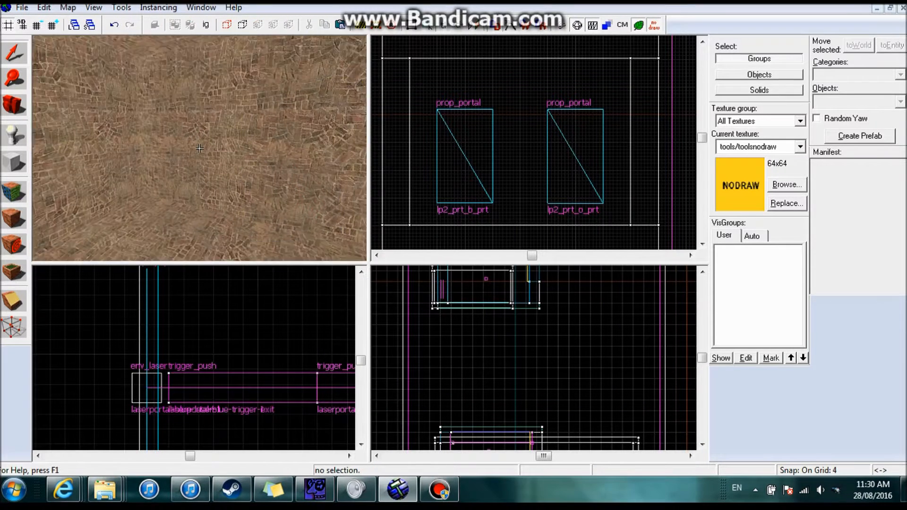
- Select the lp2_prt_b_prt portal and examine its placement relative to the existing laser portals
{"action": "left_click", "coordinate": [200, 149]}
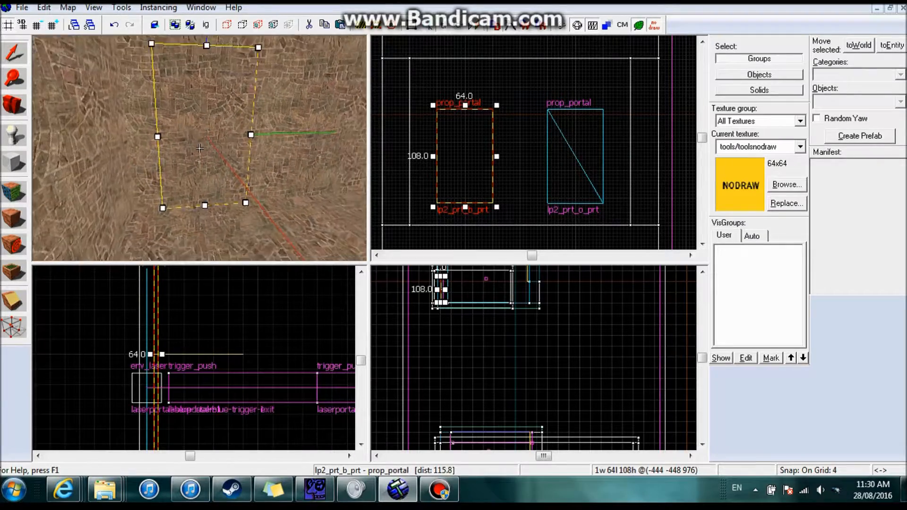
{"action": "key", "text": "s"}
{"action": "key", "text": "z"}
{"action": "scroll", "coordinate": [160, 351], "scroll_direction": "down", "scroll_amount": 6}
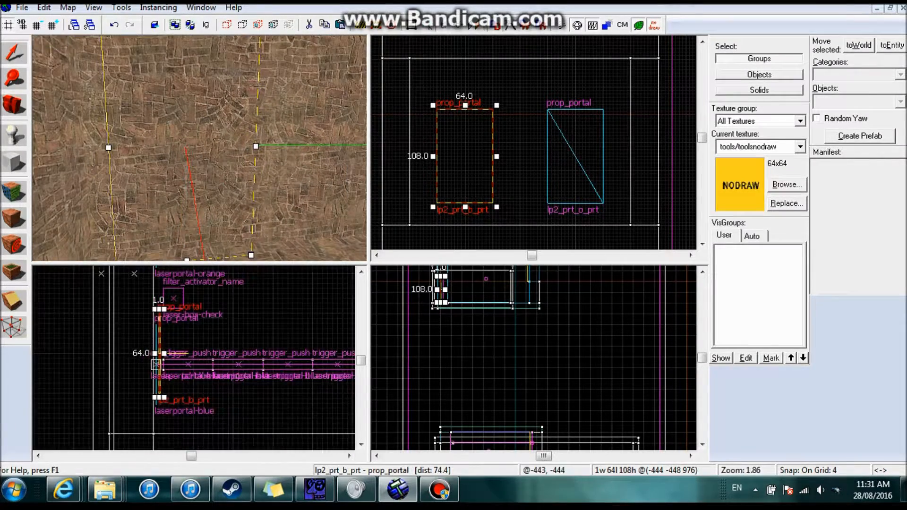
{"action": "scroll", "coordinate": [193, 357], "scroll_direction": "up", "scroll_amount": 4}
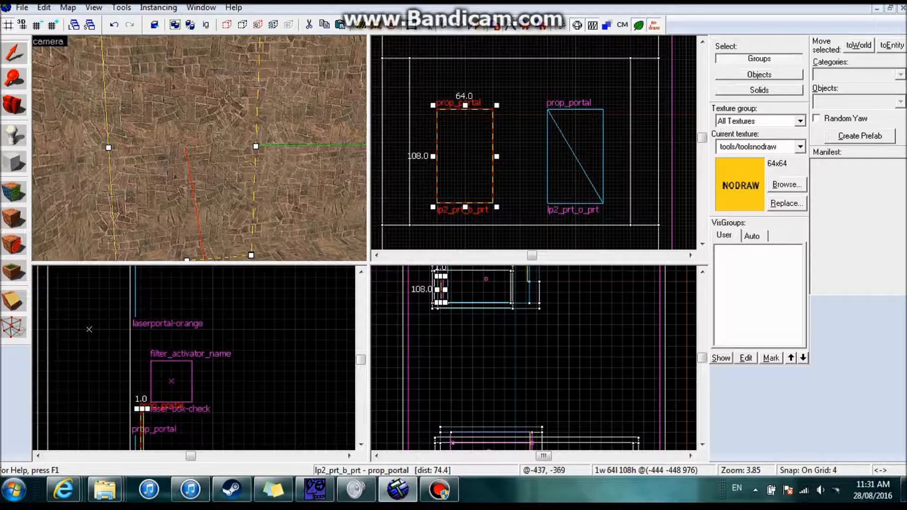
- Select lp2_prt_o_prt and move it to X -444, level with lp2_prt_b_prt along the wall, and deselect it
{"action": "key", "text": "z"}
{"action": "left_click", "coordinate": [200, 148]}
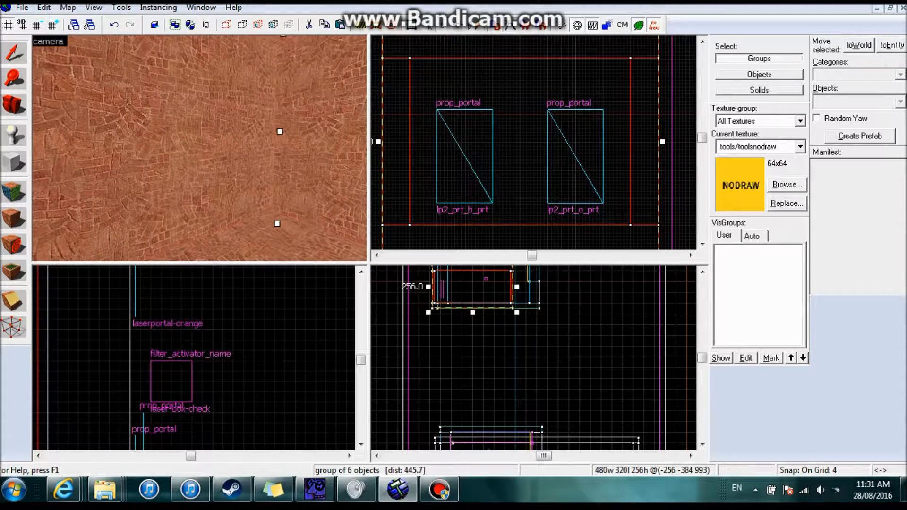
{"action": "left_click", "coordinate": [200, 148]}
{"action": "left_click", "coordinate": [199, 148]}
{"action": "left_click", "coordinate": [200, 148]}
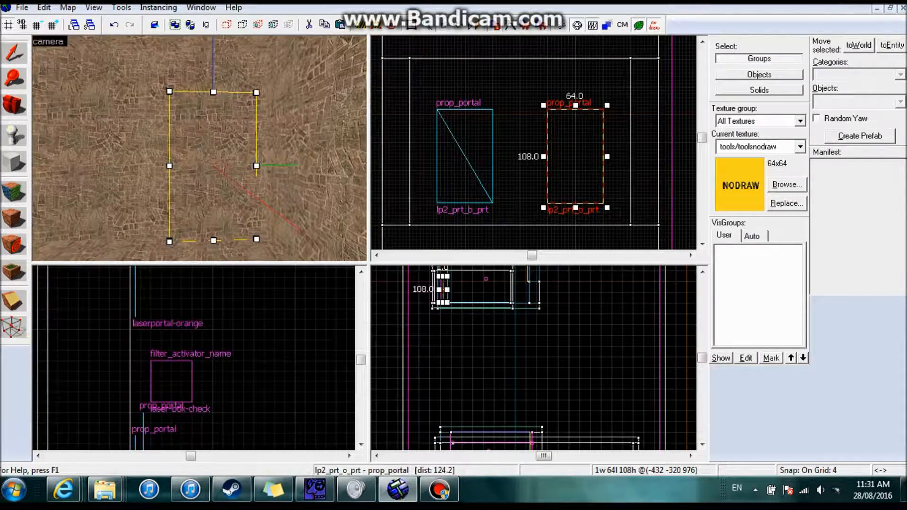
{"action": "key", "text": "z"}
{"action": "scroll", "coordinate": [200, 355], "scroll_direction": "down", "scroll_amount": 7}
{"action": "scroll", "coordinate": [195, 297], "scroll_direction": "up", "scroll_amount": 7}
{"action": "scroll", "coordinate": [188, 333], "scroll_direction": "down", "scroll_amount": 5}
{"action": "scroll", "coordinate": [194, 416], "scroll_direction": "up", "scroll_amount": 2}
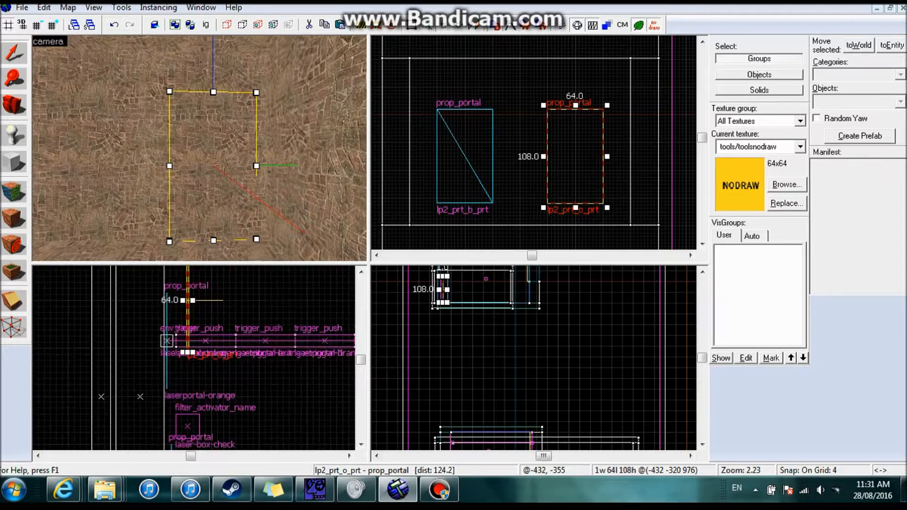
{"action": "scroll", "coordinate": [185, 351], "scroll_direction": "up", "scroll_amount": 2}
{"action": "left_click_drag", "start_coordinate": [189, 318], "coordinate": [167, 321]}
{"action": "scroll", "coordinate": [168, 342], "scroll_direction": "down", "scroll_amount": 7}
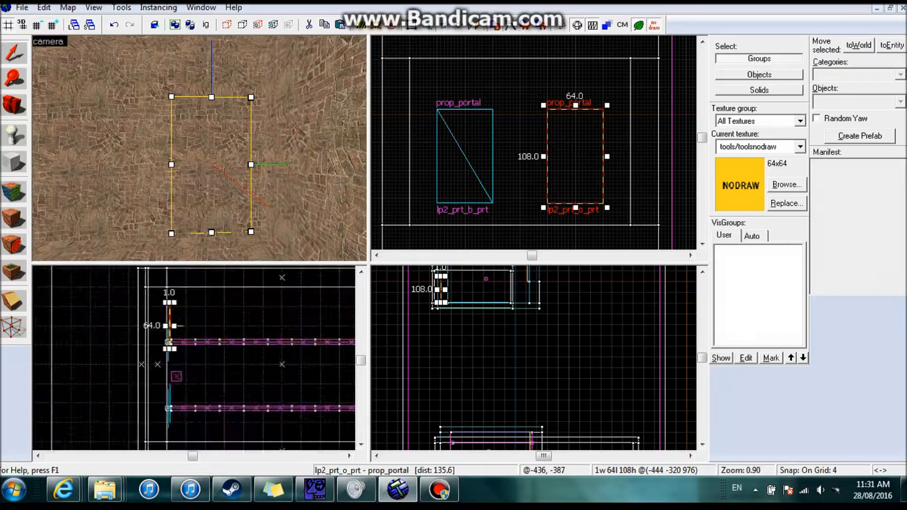
{"action": "scroll", "coordinate": [169, 385], "scroll_direction": "up", "scroll_amount": 7}
{"action": "scroll", "coordinate": [171, 344], "scroll_direction": "down", "scroll_amount": 2}
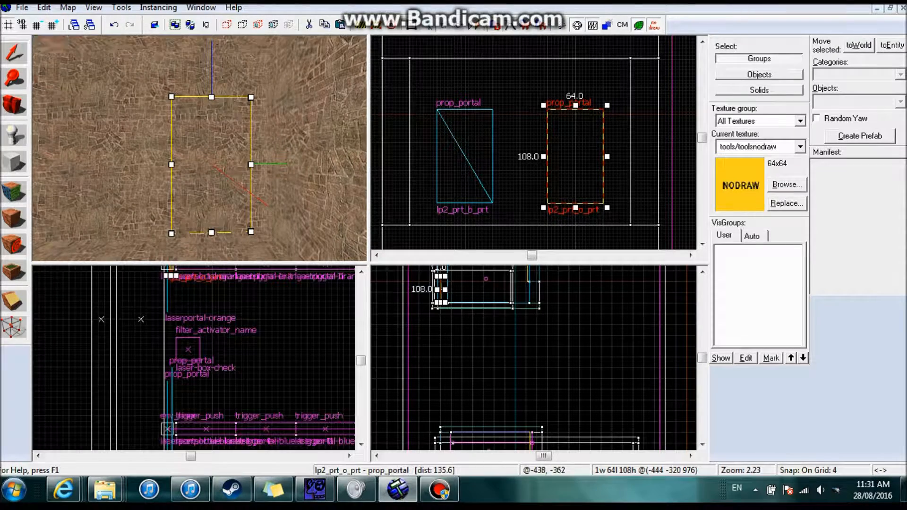
{"action": "key", "text": "Escape"}
- Create an env_laser entity on the wall beside the lp2_prt_b_prt portal
{"action": "key", "text": "z"}
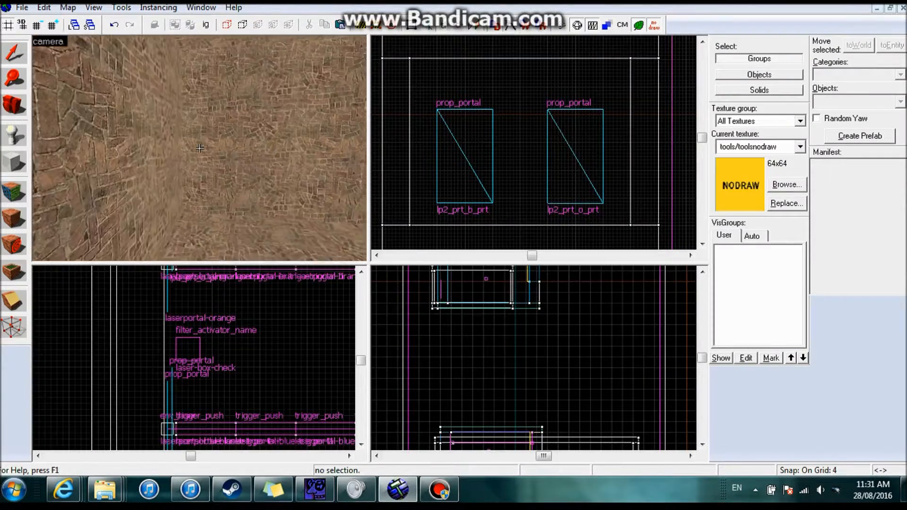
{"action": "left_click", "coordinate": [199, 149]}
{"action": "key", "text": "s"}
{"action": "key", "text": "w"}
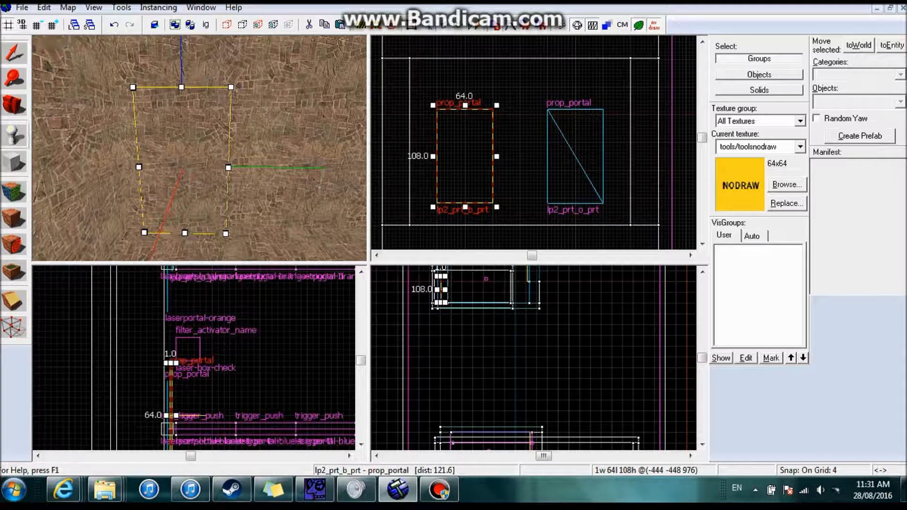
{"action": "key", "text": "shift+e"}
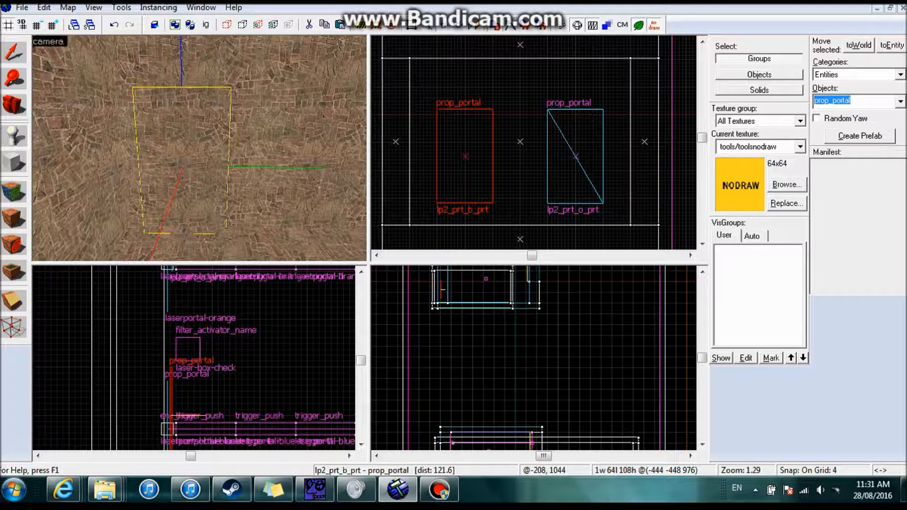
{"action": "type", "text": "et"}
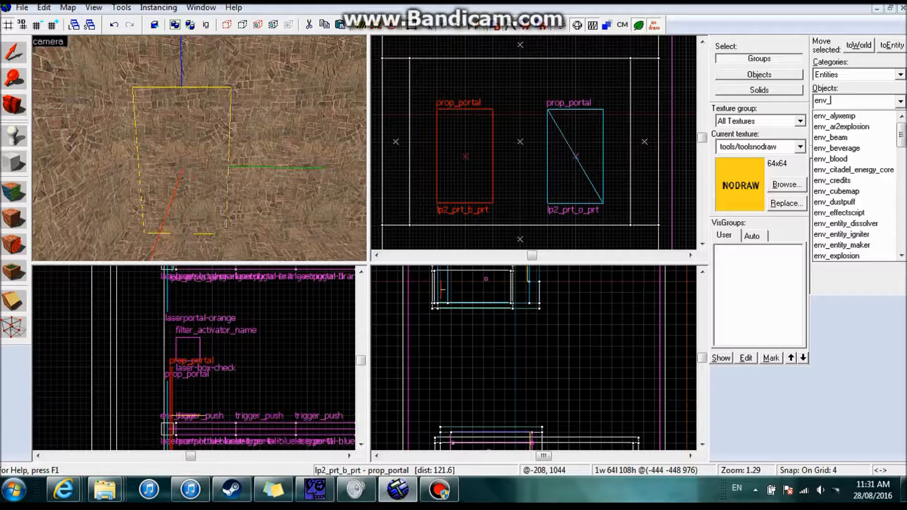
{"action": "type", "text": "laser"}
{"action": "key", "text": "Return"}
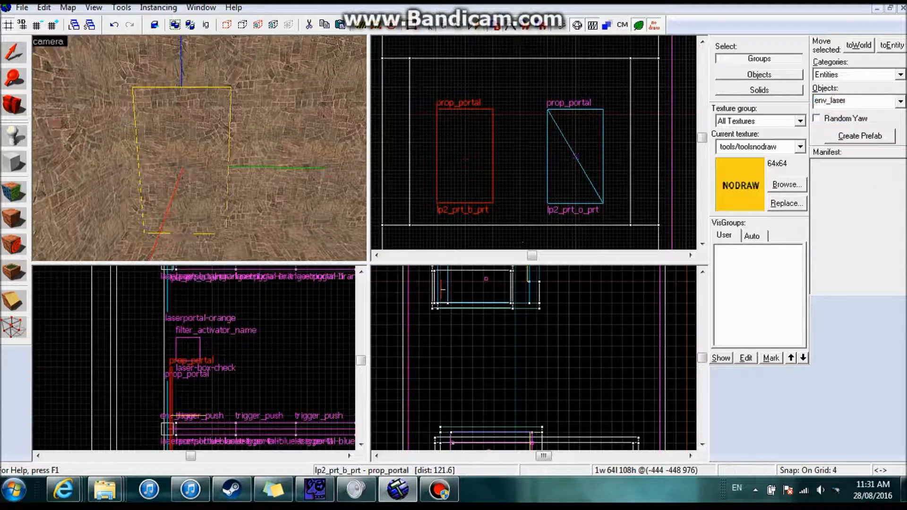
{"action": "left_click", "coordinate": [205, 151]}
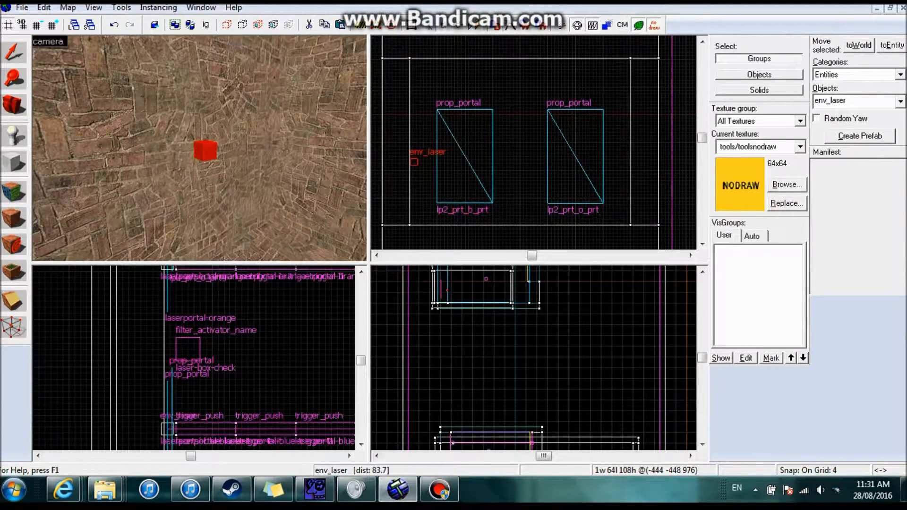
- Move the env_laser to the centre of lp2_prt_b_prt at -440 -448 976, and check its placement from the camera
{"action": "key", "text": "shift+s"}
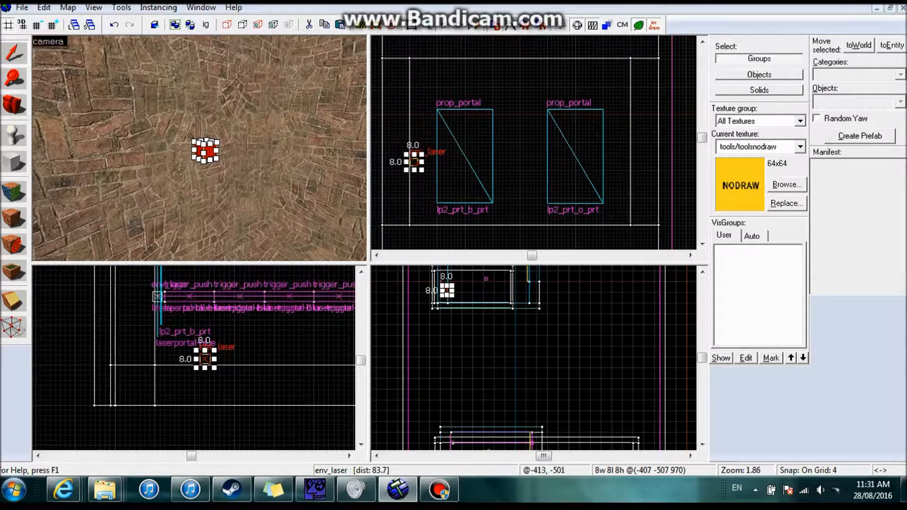
{"action": "left_click_drag", "start_coordinate": [414, 162], "coordinate": [462, 158]}
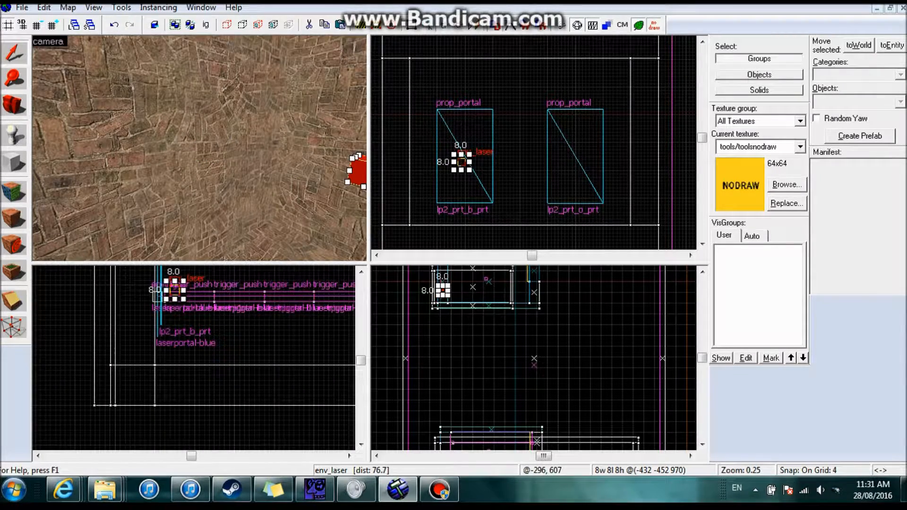
{"action": "scroll", "coordinate": [462, 158], "scroll_direction": "down", "scroll_amount": 4}
{"action": "scroll", "coordinate": [462, 157], "scroll_direction": "up", "scroll_amount": 10}
{"action": "left_click_drag", "start_coordinate": [481, 209], "coordinate": [495, 185]}
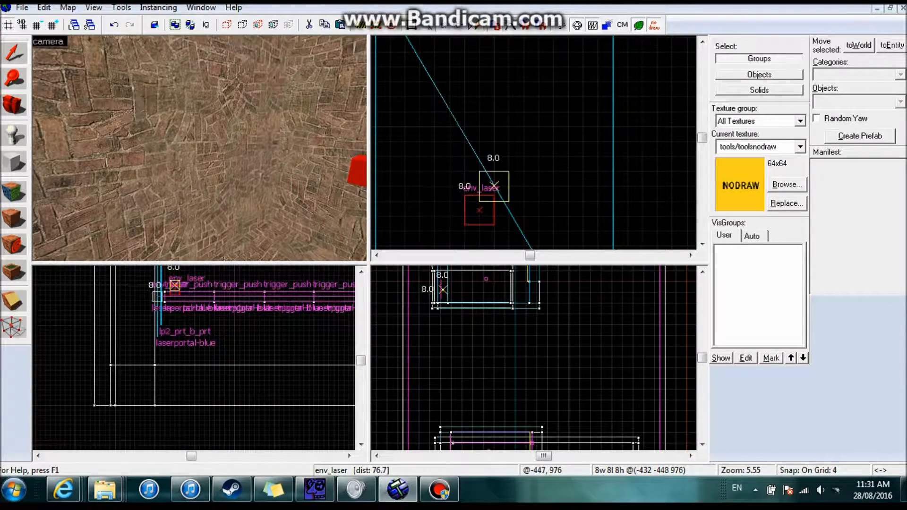
{"action": "scroll", "coordinate": [470, 326], "scroll_direction": "up", "scroll_amount": 6}
{"action": "scroll", "coordinate": [441, 309], "scroll_direction": "up", "scroll_amount": 6}
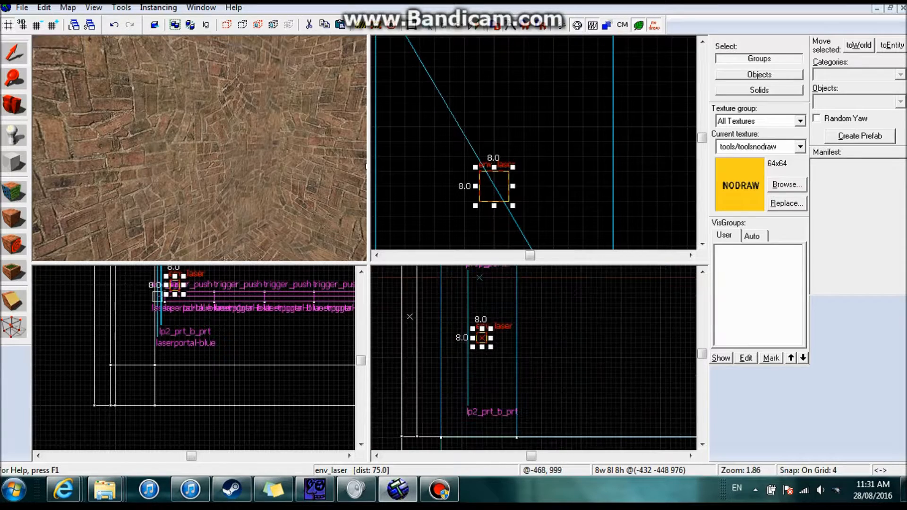
{"action": "key", "text": "Escape"}
{"action": "left_click_drag", "start_coordinate": [466, 339], "coordinate": [466, 337]}
{"action": "key", "text": "z"}
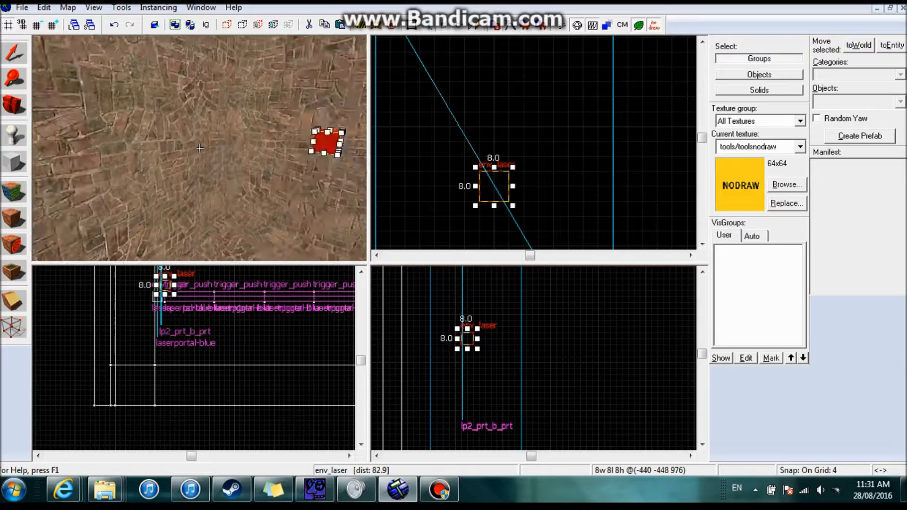
{"action": "left_click", "coordinate": [199, 148]}
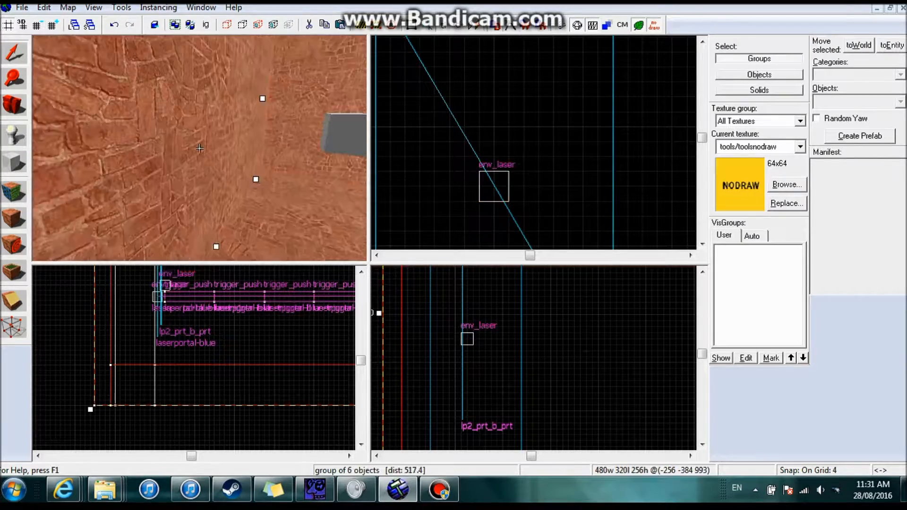
{"action": "left_click", "coordinate": [200, 148]}
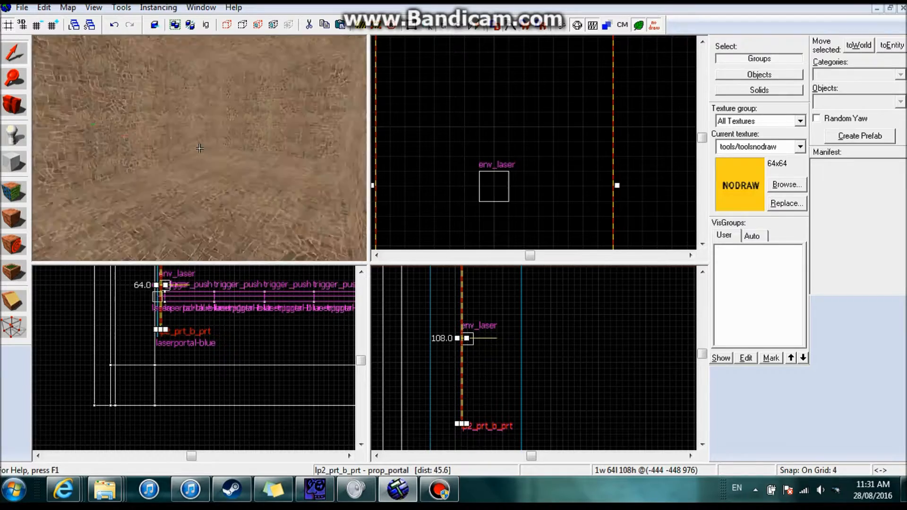
{"action": "left_click", "coordinate": [199, 149]}
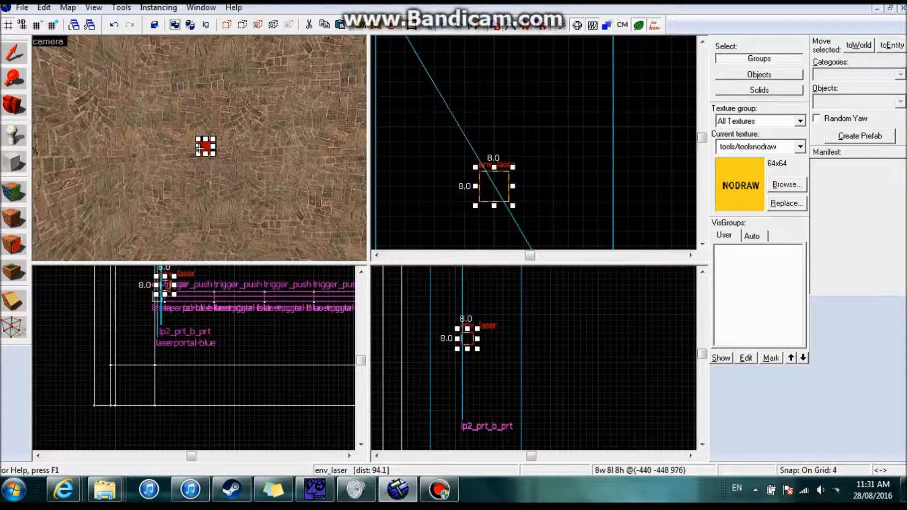
- Set the entity to create to info_target and align its placement marker with the centre of the env_laser
{"action": "key", "text": "shift+e"}
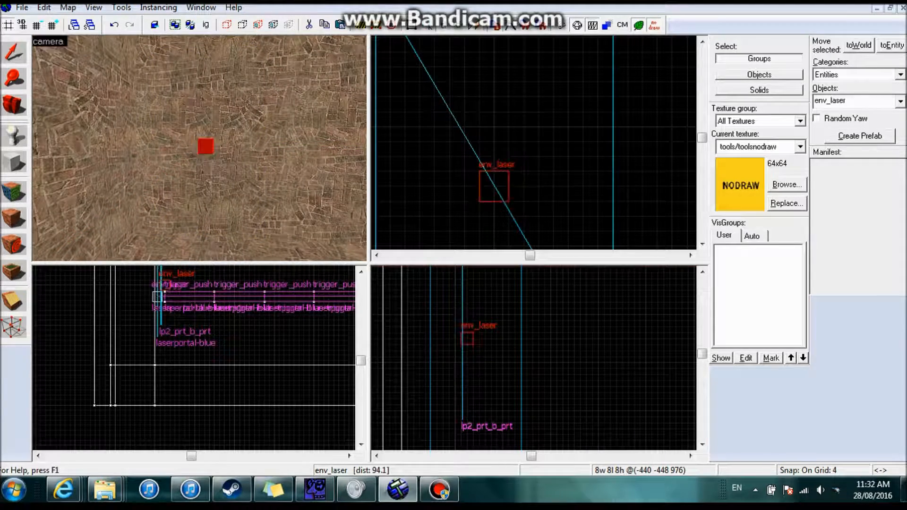
{"action": "double_click", "coordinate": [830, 101]}
{"action": "type", "text": "info_targ"}
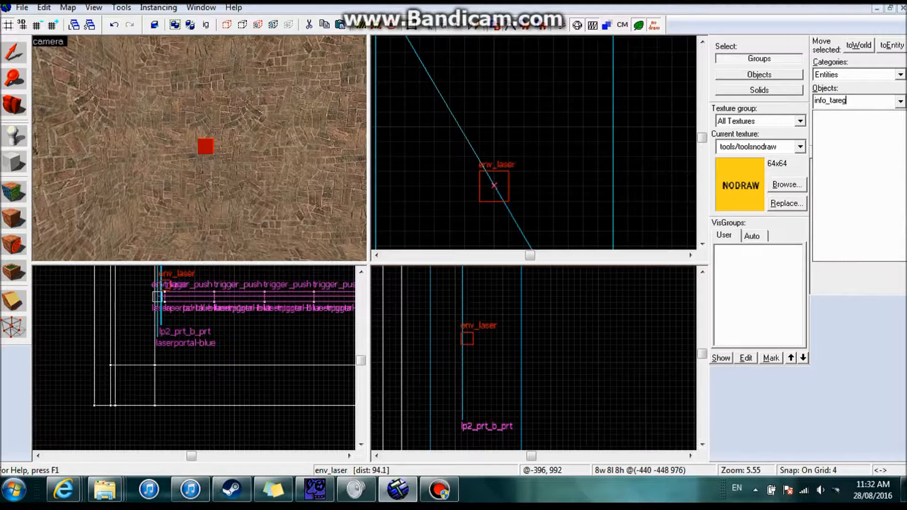
{"action": "key", "text": "Down"}
{"action": "key", "text": "Return"}
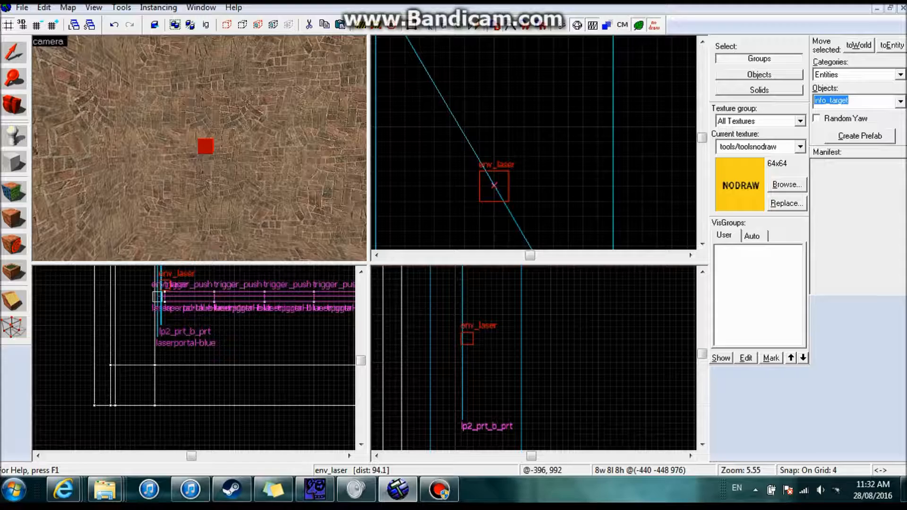
{"action": "scroll", "coordinate": [109, 359], "scroll_direction": "down", "scroll_amount": 4}
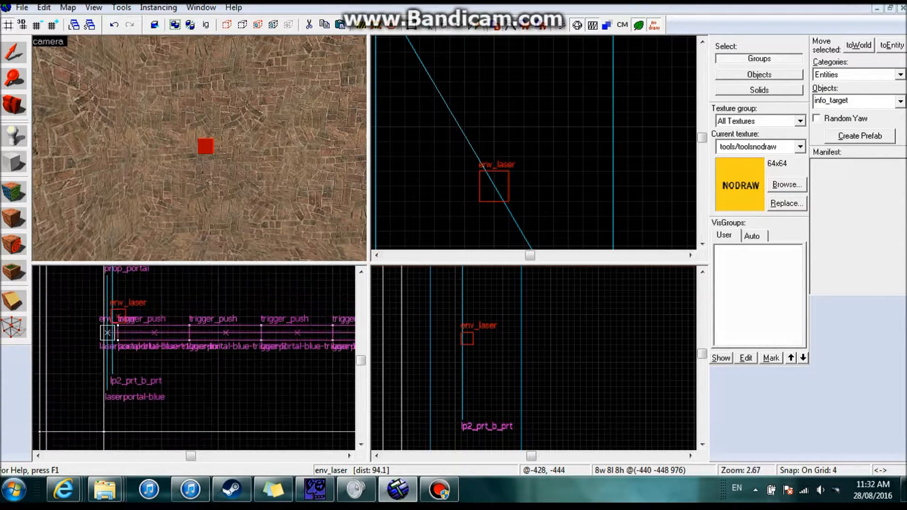
{"action": "left_click", "coordinate": [118, 316]}
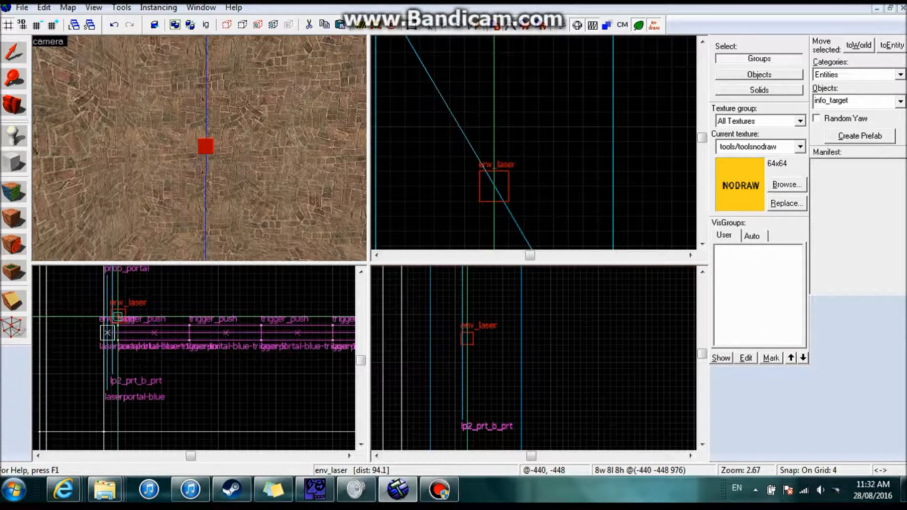
{"action": "scroll", "coordinate": [532, 331], "scroll_direction": "down", "scroll_amount": 15}
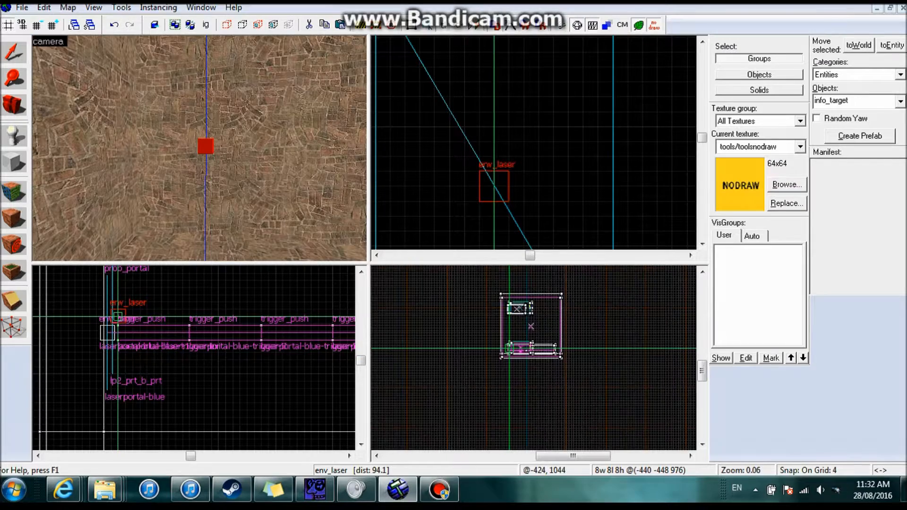
{"action": "scroll", "coordinate": [532, 331], "scroll_direction": "up", "scroll_amount": 5}
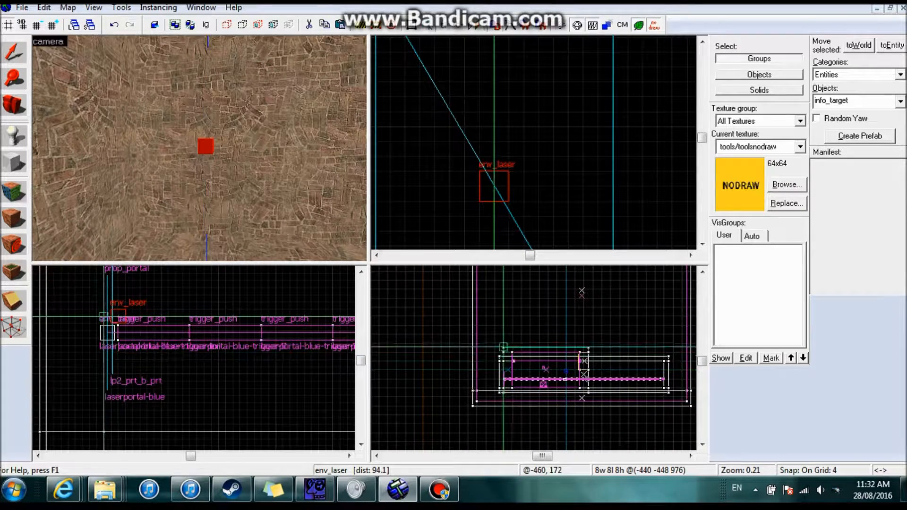
{"action": "left_click_drag", "start_coordinate": [512, 247], "coordinate": [506, 342]}
{"action": "scroll", "coordinate": [507, 343], "scroll_direction": "up", "scroll_amount": 8}
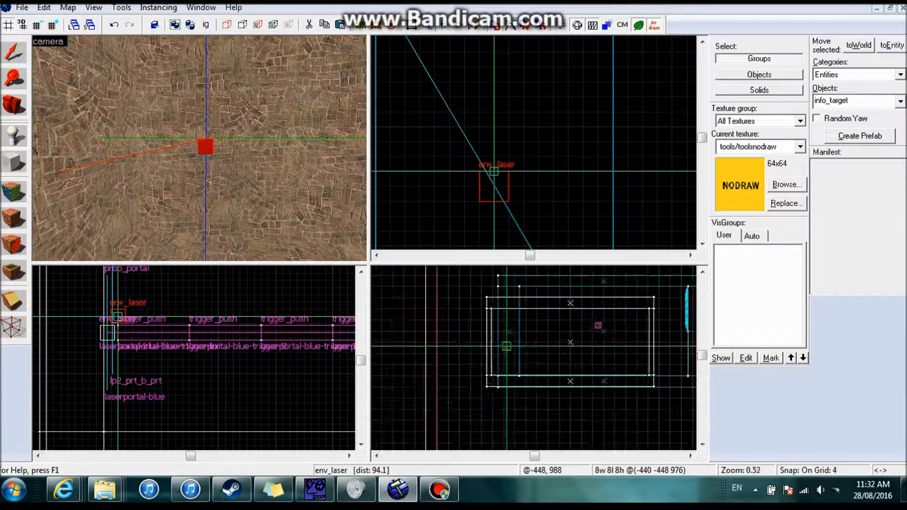
{"action": "scroll", "coordinate": [511, 345], "scroll_direction": "up", "scroll_amount": 2}
{"action": "left_click", "coordinate": [513, 365]}
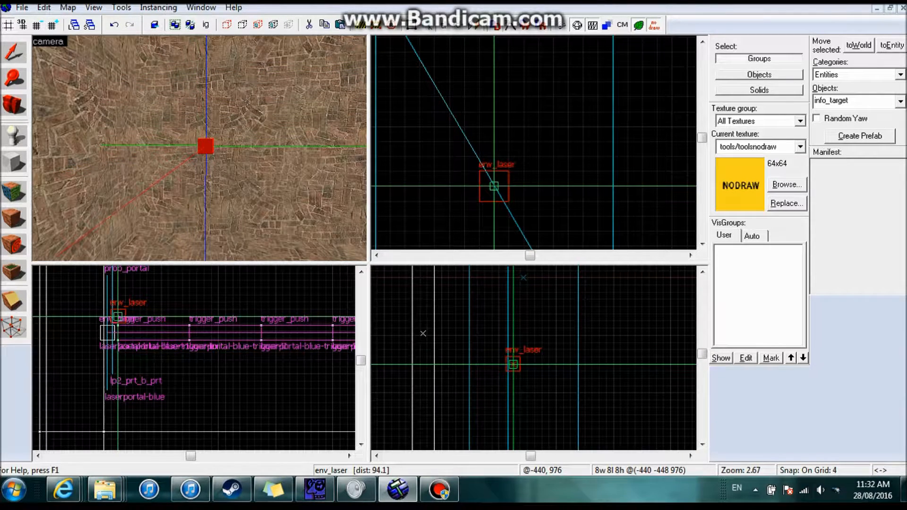
- Create the info_target in line with the env_laser across the room, at about -28 -448 976, and select it
{"action": "scroll", "coordinate": [501, 167], "scroll_direction": "down", "scroll_amount": 6}
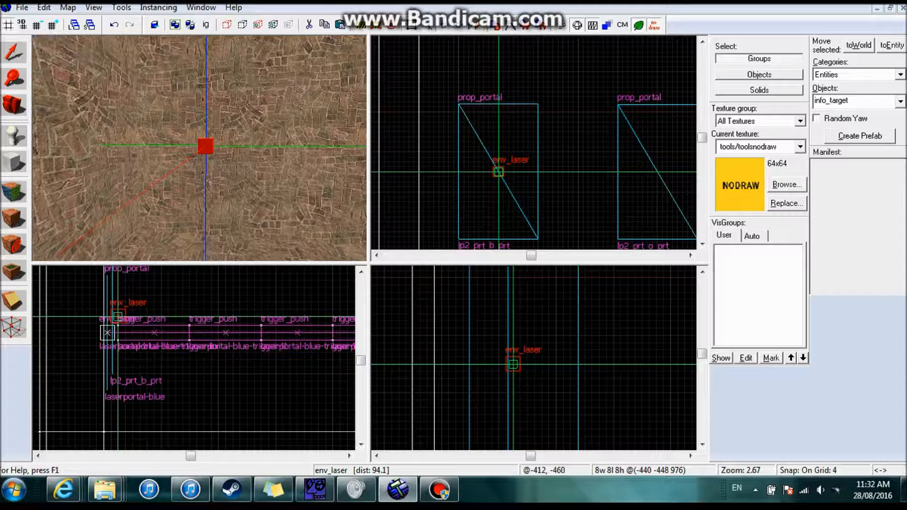
{"action": "left_click", "coordinate": [535, 364]}
{"action": "mouse_move", "coordinate": [139, 317]}
{"action": "left_mouse_down"}
{"action": "mouse_move", "coordinate": [403, 316]}
{"action": "mouse_move", "coordinate": [184, 316]}
{"action": "left_mouse_up"}
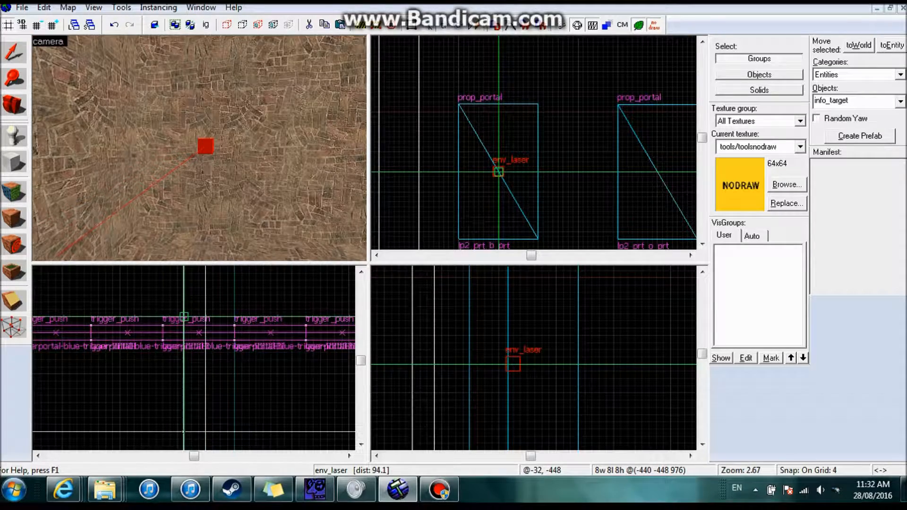
{"action": "key", "text": "z"}
{"action": "key", "text": "w"}
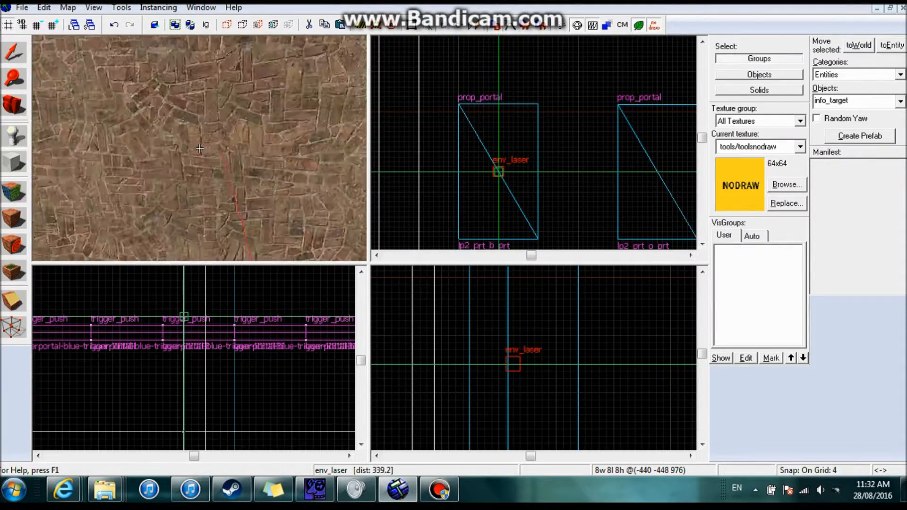
{"action": "key", "text": "z"}
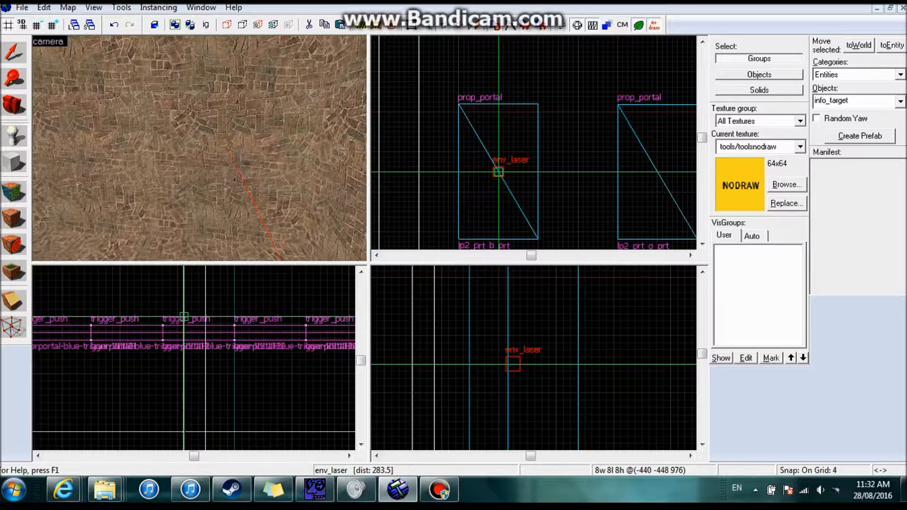
{"action": "key", "text": "Return"}
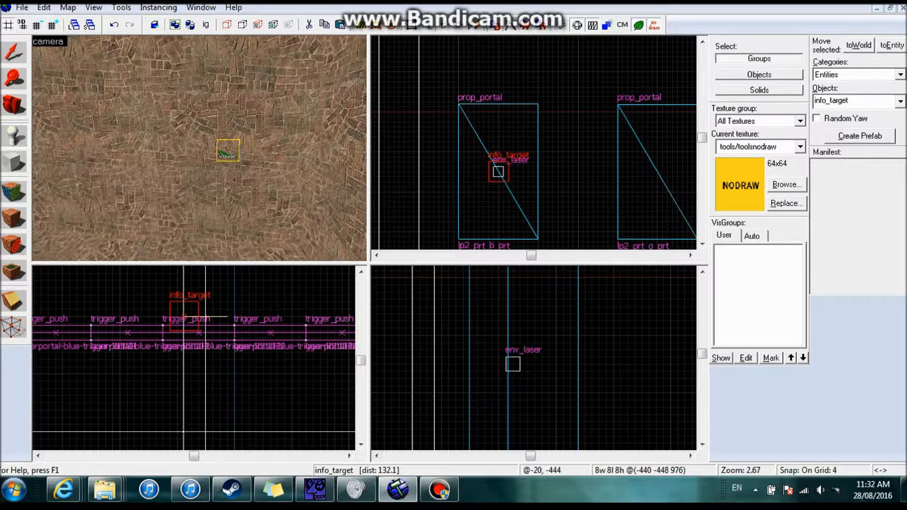
{"action": "key", "text": "z"}
{"action": "key", "text": "w"}
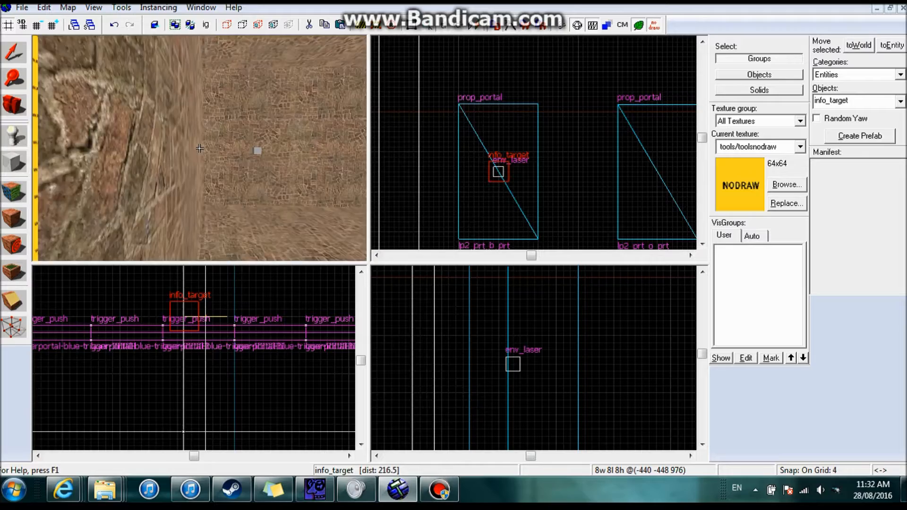
{"action": "key", "text": "z"}
{"action": "left_click", "coordinate": [13, 51]}
{"action": "key", "text": "w"}
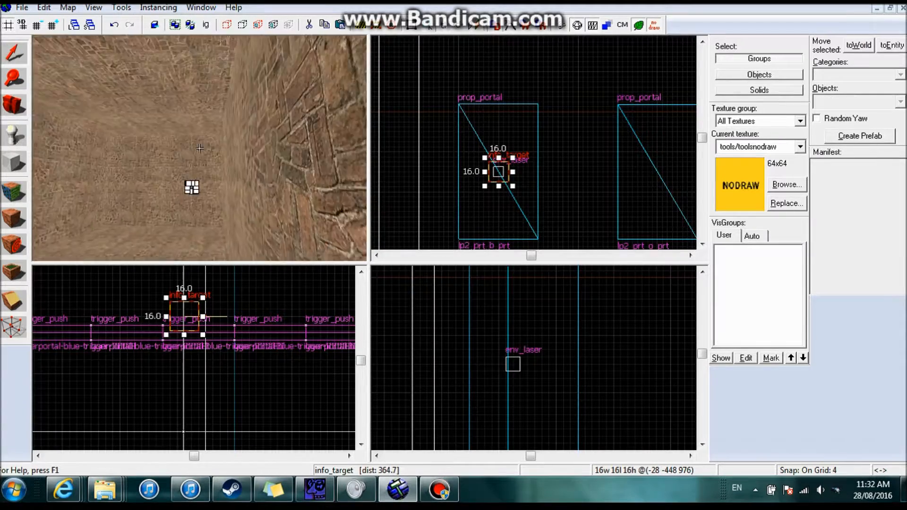
- Name the env_laser on the blue portal lp2_prt_b_lsr_start
{"action": "double_click", "coordinate": [209, 138]}
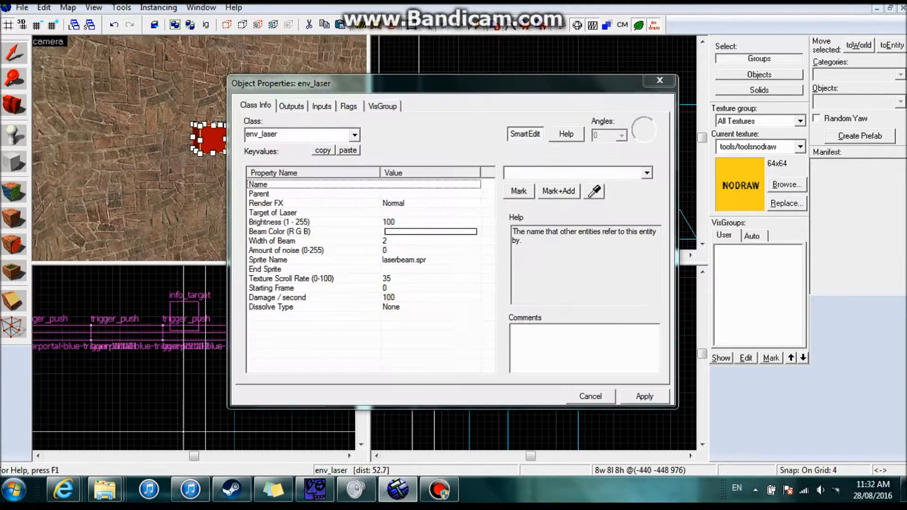
{"action": "type", "text": "lp2_prt_b_lsr_"}
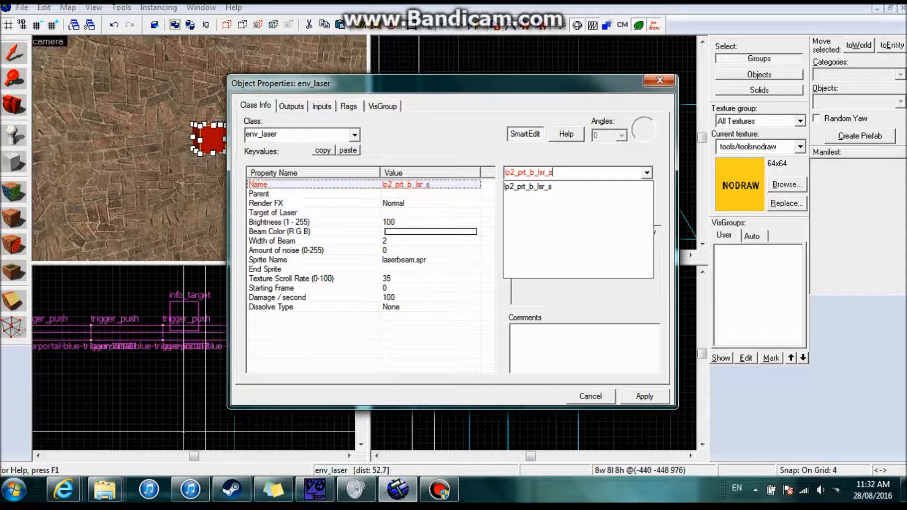
{"action": "type", "text": "start"}
{"action": "key", "text": "Return"}
{"action": "left_click", "coordinate": [283, 194]}
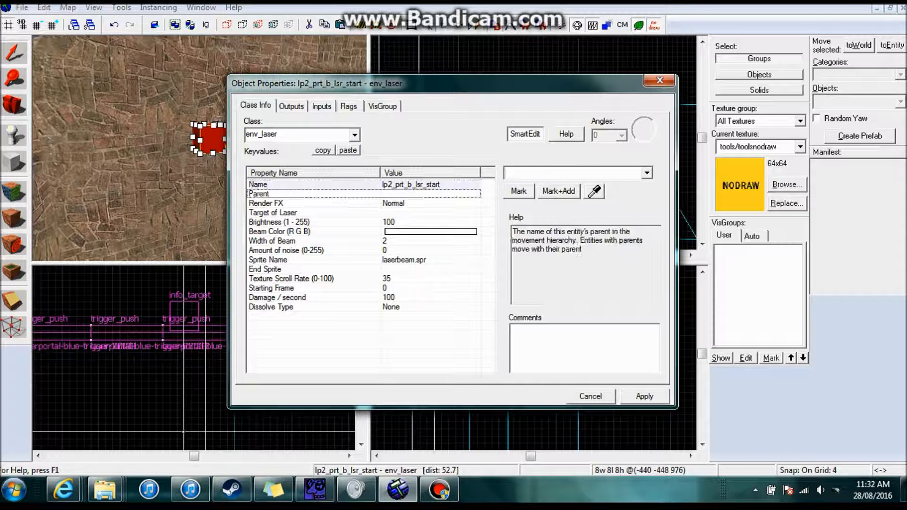
- Change the ending of the env_laser's name so it reads lp2_prt_b_lsr_1
{"action": "left_click", "coordinate": [283, 185]}
{"action": "left_click_drag", "start_coordinate": [565, 173], "coordinate": [549, 173]}
{"action": "type", "text": "1"}
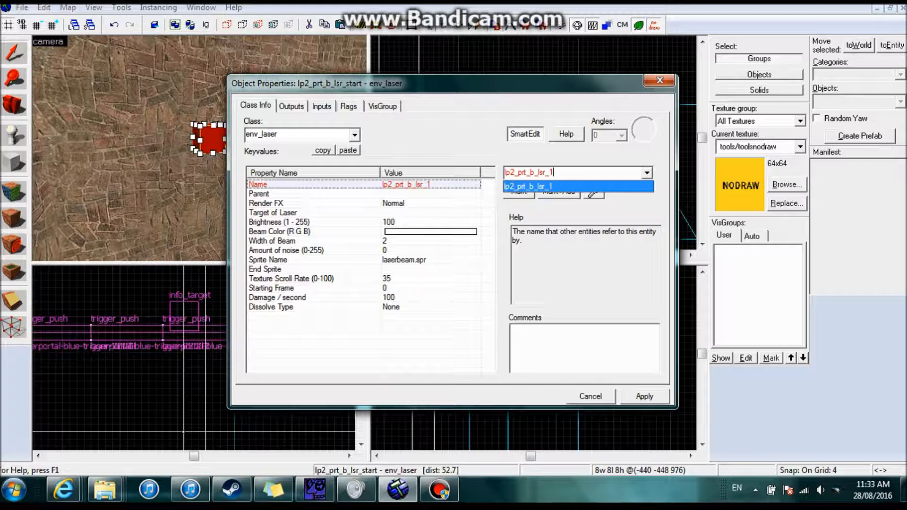
{"action": "key", "text": "Return"}
{"action": "left_click", "coordinate": [284, 193]}
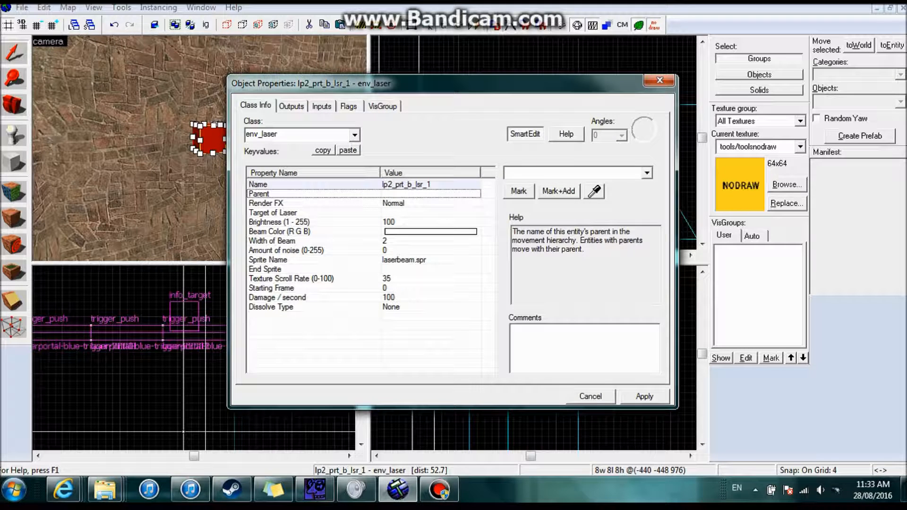
- Rename the env_laser as lp2_prt_b_lsr_0 and set its parent to lp2_prt_b_prt
{"action": "left_click", "coordinate": [283, 185]}
{"action": "left_click", "coordinate": [562, 172]}
{"action": "key", "text": "BackSpace"}
{"action": "type", "text": "0"}
{"action": "key", "text": "Return"}
{"action": "left_click", "coordinate": [284, 193]}
{"action": "type", "text": "lp2_prt_b_"}
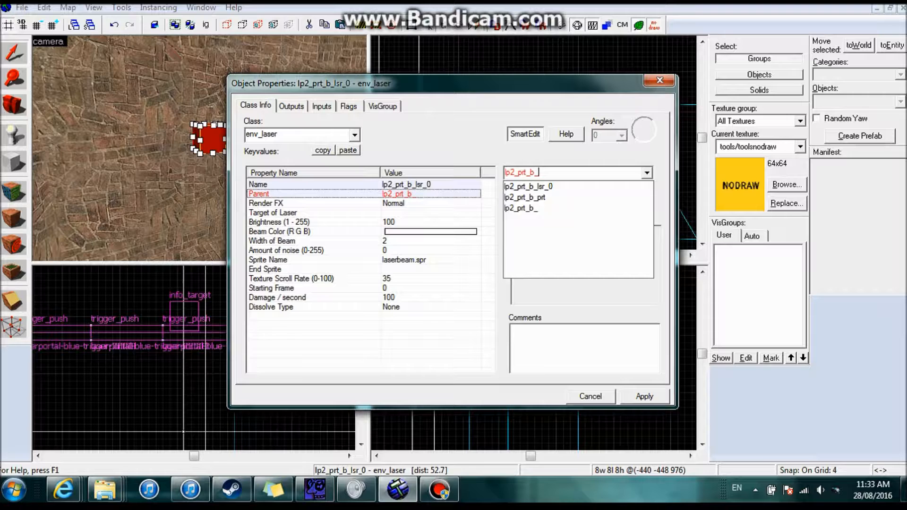
{"action": "type", "text": "prt"}
{"action": "key", "text": "Return"}
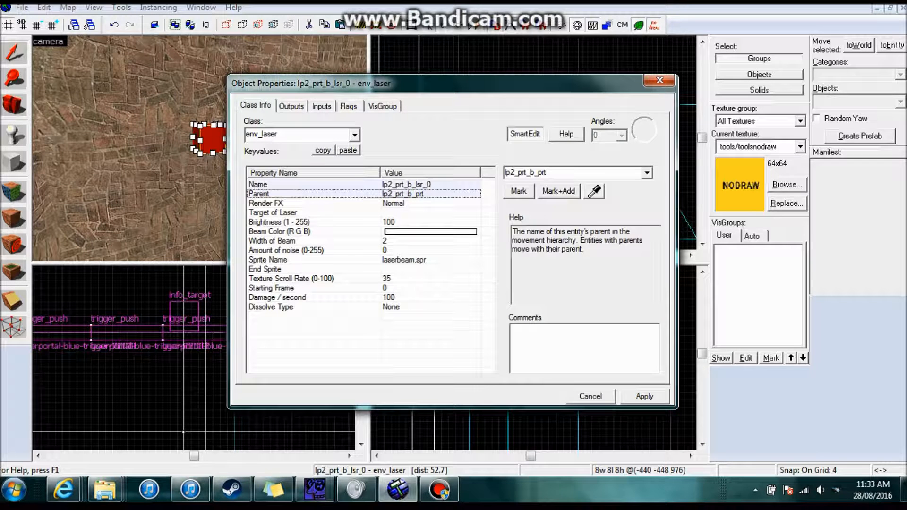
- Set the env_laser's Target of Laser to laser-box and apply its properties
{"action": "left_click", "coordinate": [303, 212]}
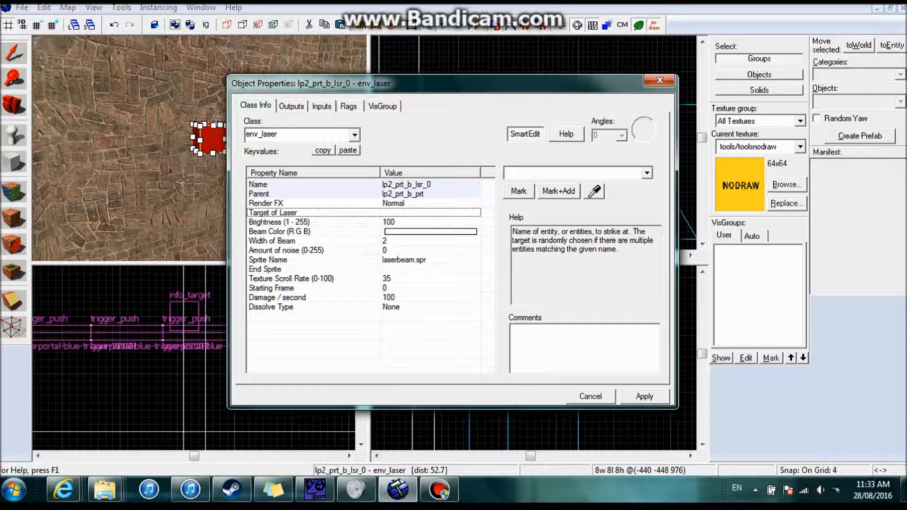
{"action": "type", "text": "v"}
{"action": "key", "text": "BackSpace"}
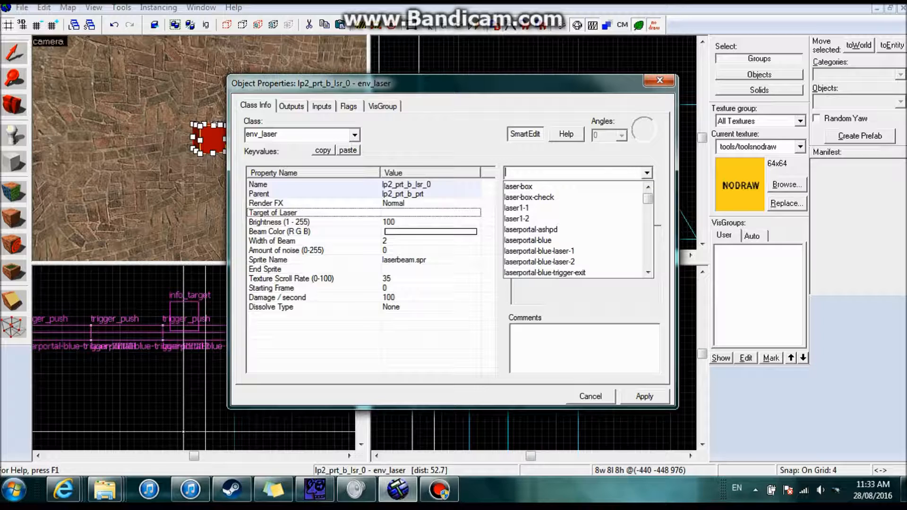
{"action": "left_click", "coordinate": [519, 186]}
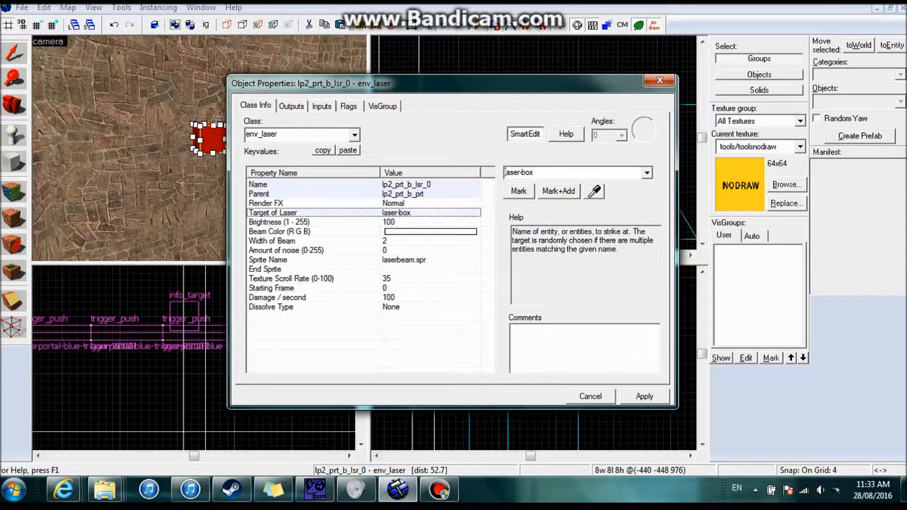
{"action": "left_click", "coordinate": [644, 397]}
{"action": "left_click", "coordinate": [590, 396]}
- Name the info_target across the room lp2_prt_b_lsr_1
{"action": "key", "text": "z"}
{"action": "key", "text": "Escape"}
{"action": "key", "text": "z"}
{"action": "double_click", "coordinate": [198, 149]}
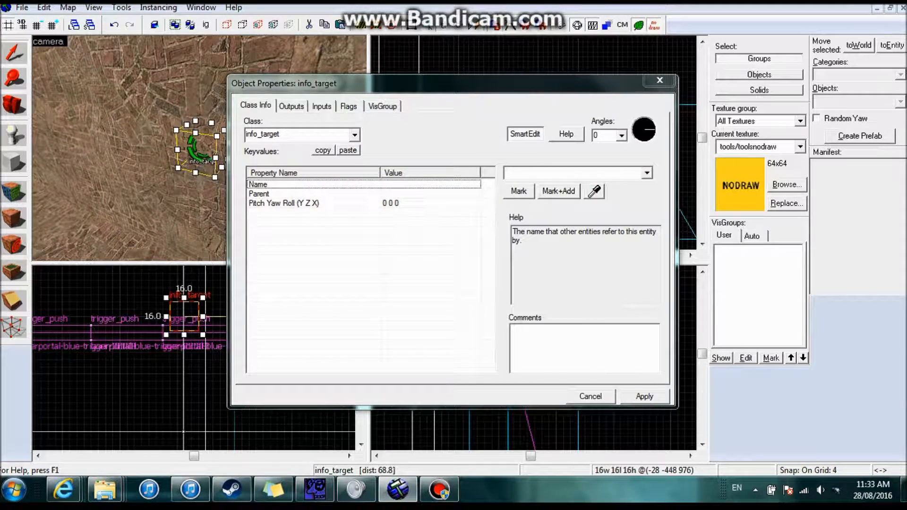
{"action": "type", "text": "lp2_prt_b_ls"}
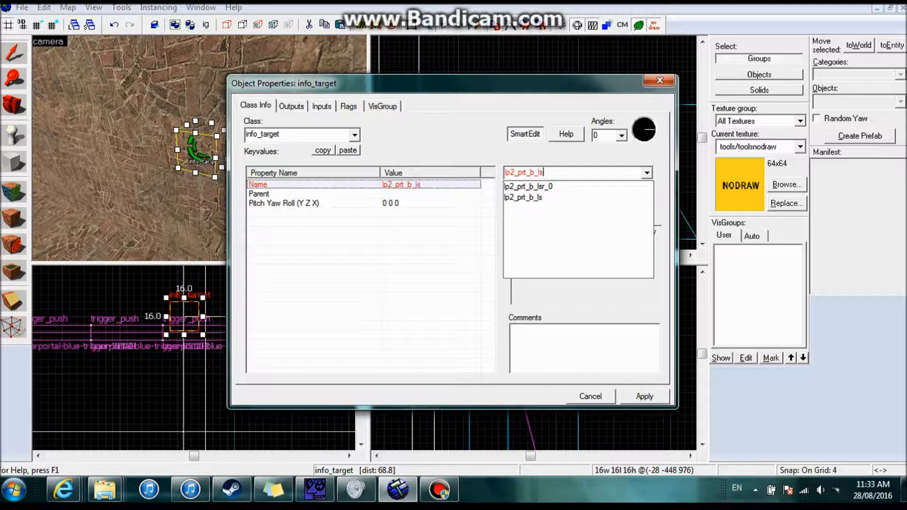
{"action": "type", "text": "r_1"}
{"action": "key", "text": "Return"}
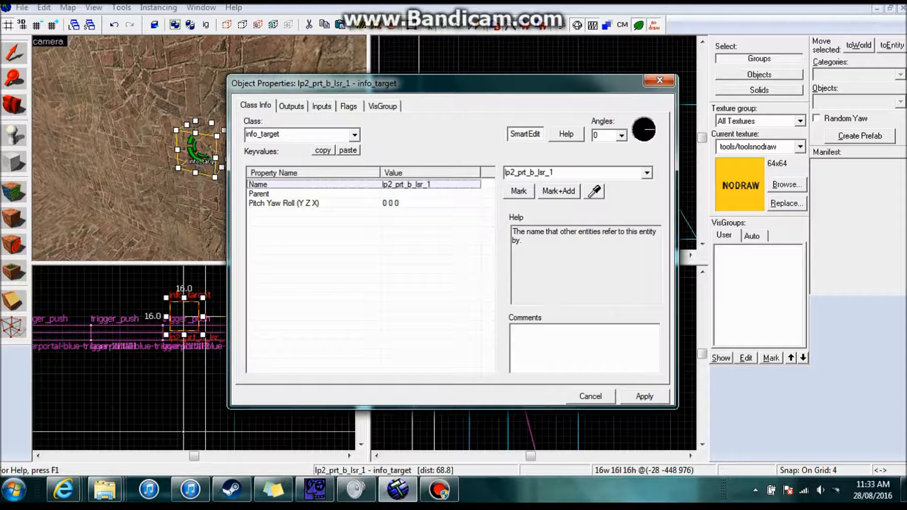
- Set the info_target's parent to lp2_prt_b_lsr_0 and apply its properties
{"action": "left_click", "coordinate": [311, 193]}
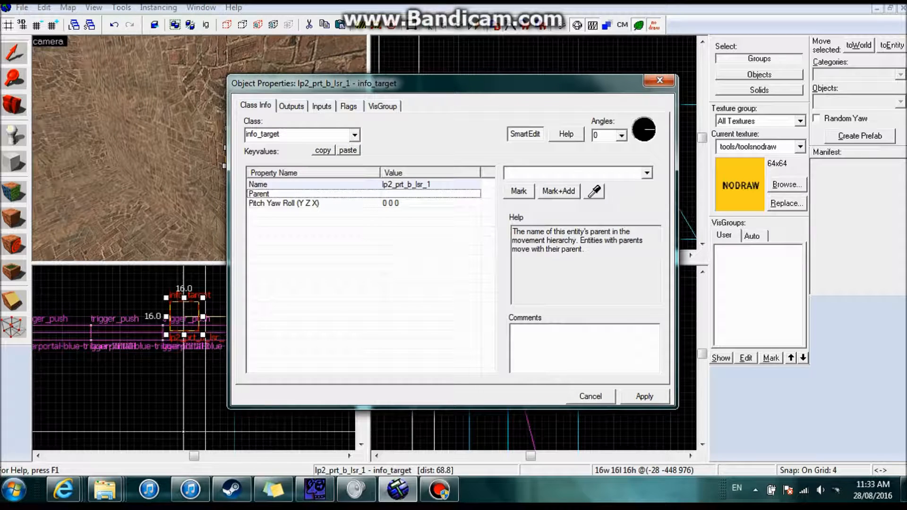
{"action": "type", "text": "lp2"}
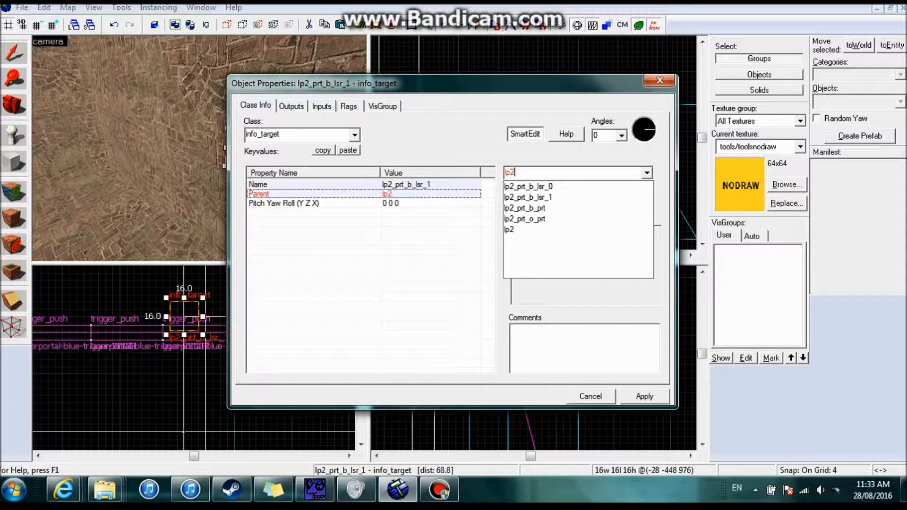
{"action": "type", "text": "_prt_b_"}
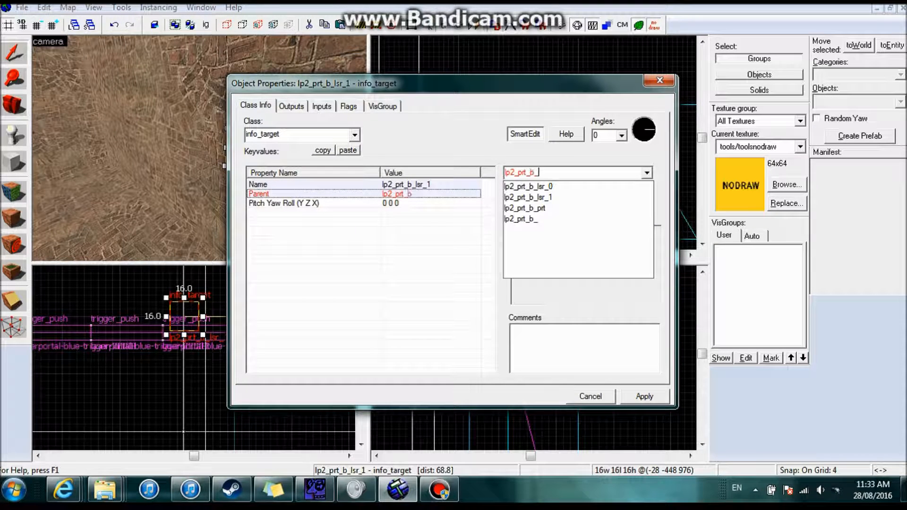
{"action": "type", "text": "lsr_0"}
{"action": "key", "text": "Return"}
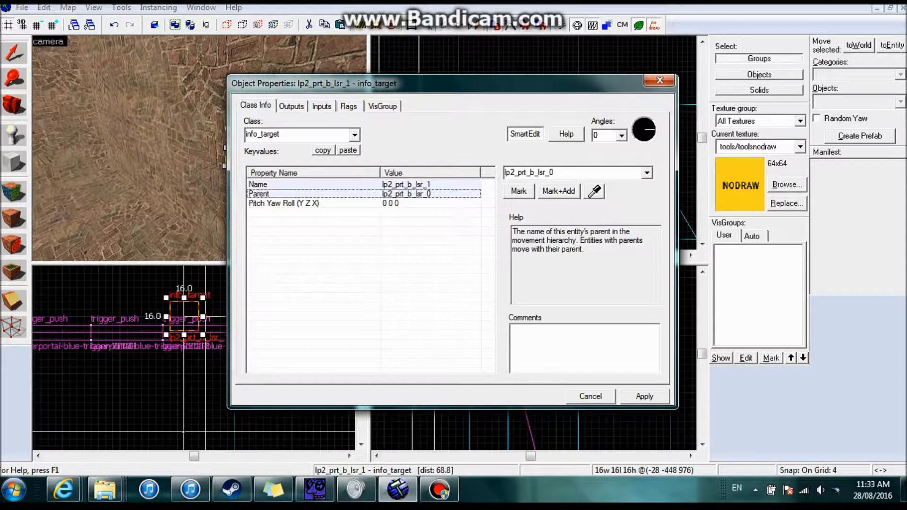
{"action": "left_click", "coordinate": [645, 397]}
{"action": "left_click", "coordinate": [590, 396]}
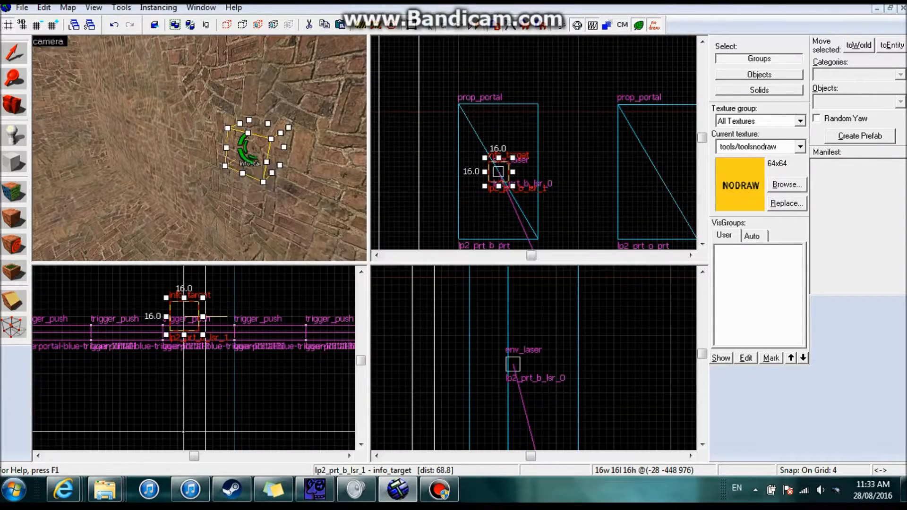
- Set the Target of Laser of the env_laser to lp2_prt_b_lsr_0
{"action": "key", "text": "Escape"}
{"action": "key", "text": "z"}
{"action": "key", "text": "w"}
{"action": "key", "text": "z"}
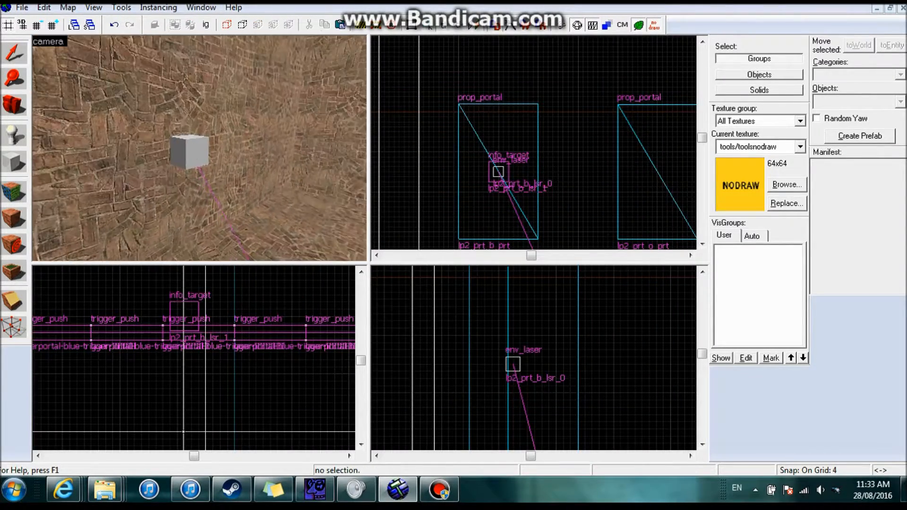
{"action": "double_click", "coordinate": [199, 148]}
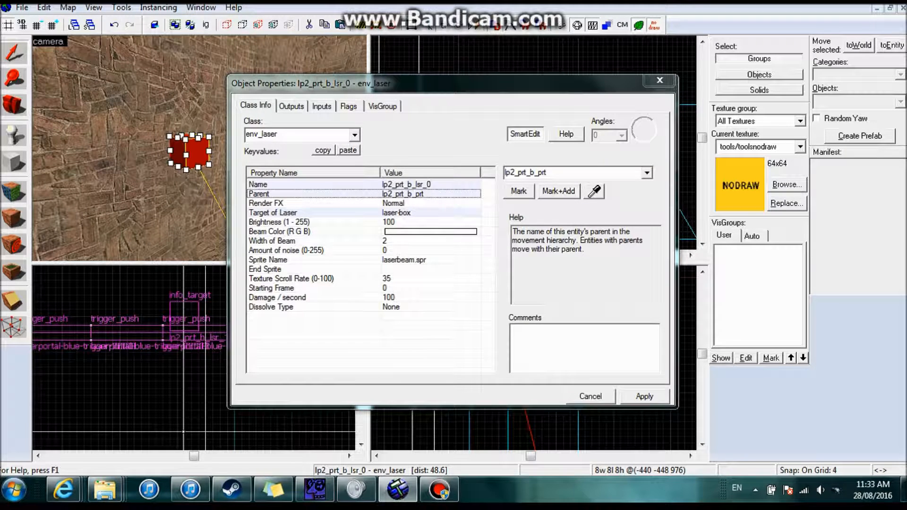
{"action": "left_click", "coordinate": [302, 212]}
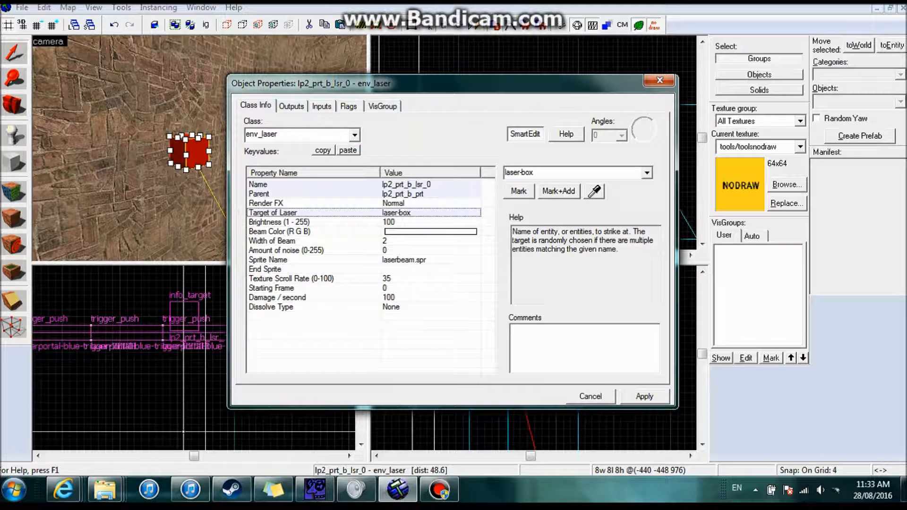
{"action": "type", "text": "lp2_"}
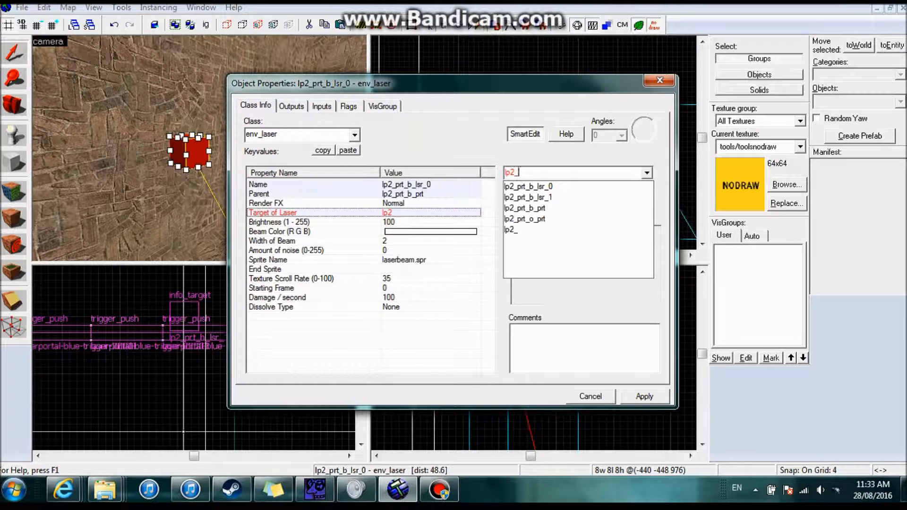
{"action": "type", "text": "prt"}
{"action": "key", "text": "Down"}
{"action": "key", "text": "Return"}
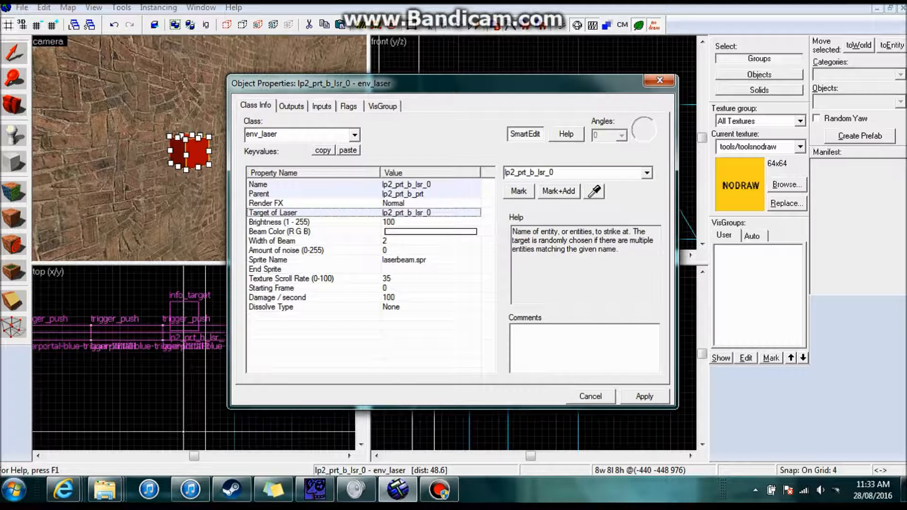
{"action": "left_click", "coordinate": [590, 397]}
- Point the env_laser's Target of Laser at the info_target lp2_prt_b_lsr_1, apply it and clear the selection
{"action": "key", "text": "z"}
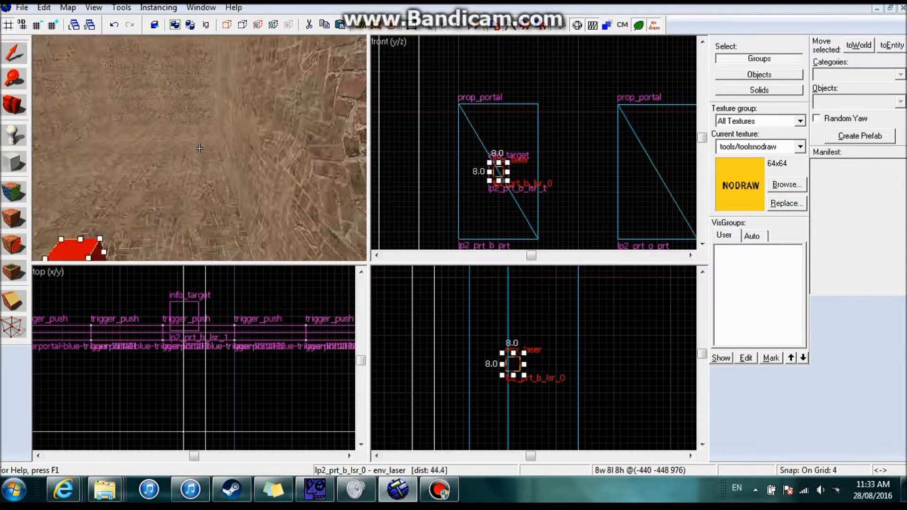
{"action": "key", "text": "Escape"}
{"action": "key", "text": "w"}
{"action": "key", "text": "z"}
{"action": "double_click", "coordinate": [241, 147]}
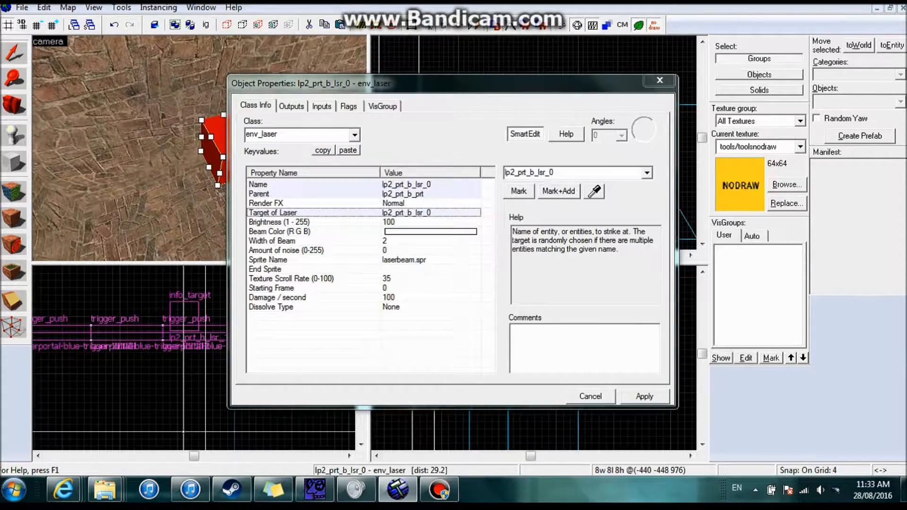
{"action": "key", "text": "BackSpace"}
{"action": "type", "text": "1"}
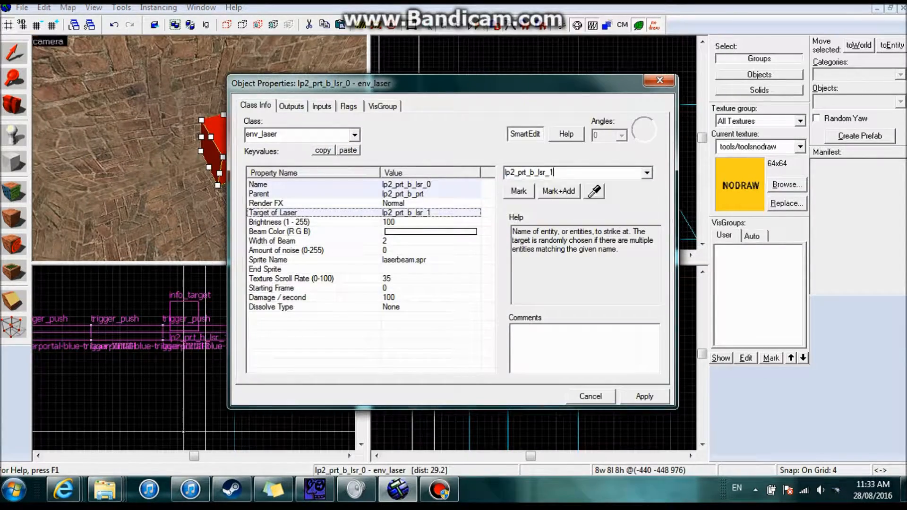
{"action": "left_click", "coordinate": [644, 396]}
{"action": "left_click", "coordinate": [591, 396]}
{"action": "key", "text": "z"}
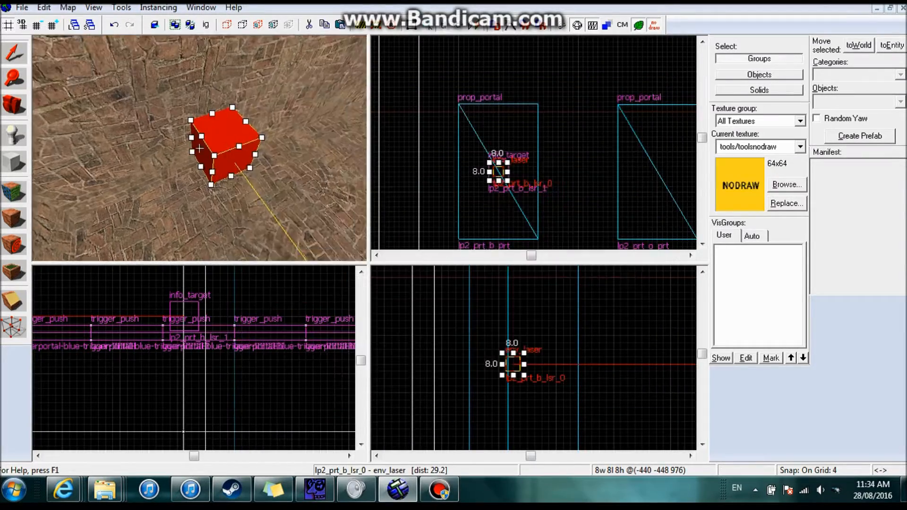
{"action": "key", "text": "Escape"}
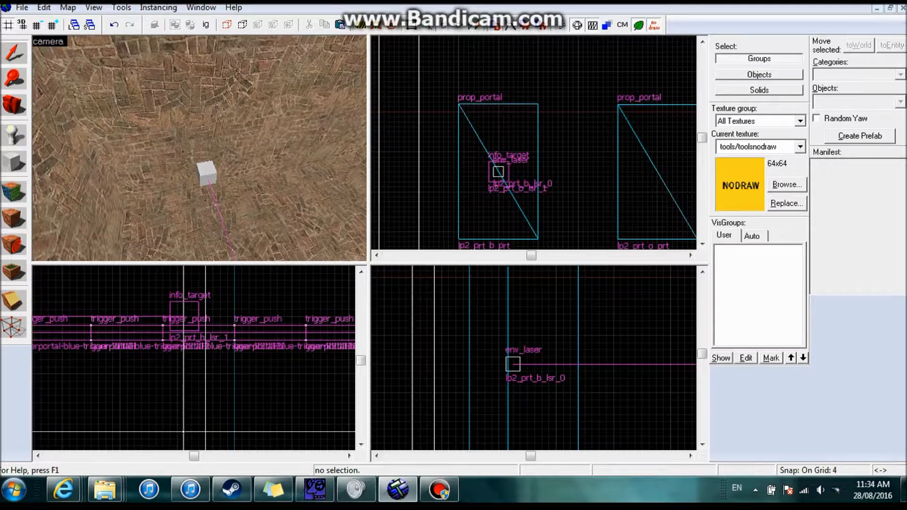
- Select the lp2_prt_b_prt portal together with its env_laser
{"action": "left_click", "coordinate": [199, 149]}
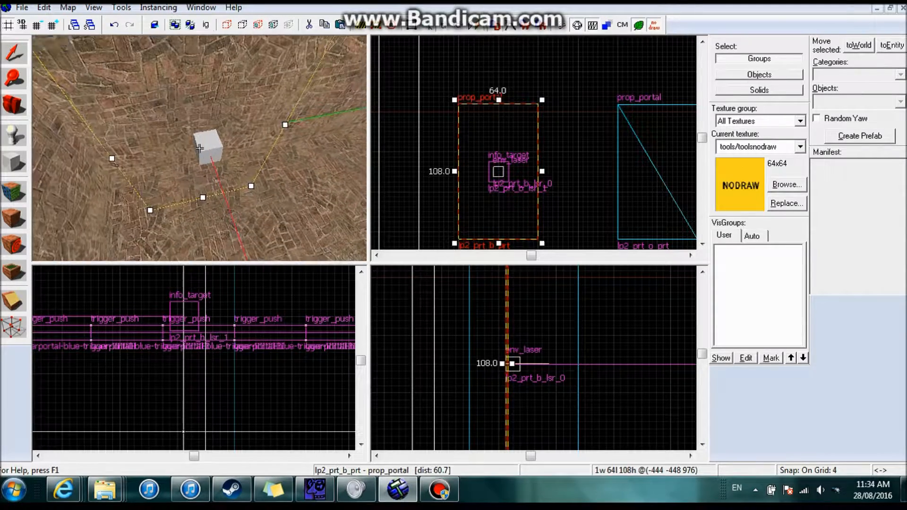
{"action": "key", "text": "Escape"}
{"action": "left_click", "coordinate": [199, 148]}
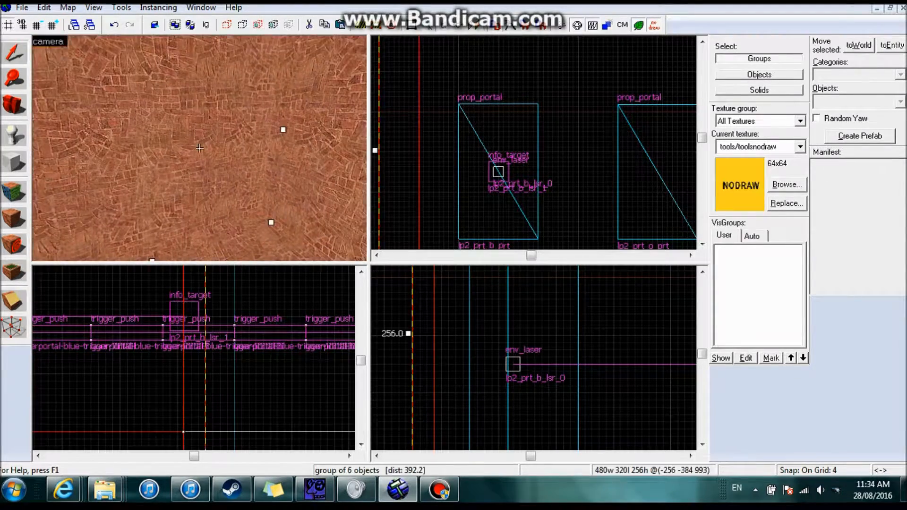
{"action": "left_click", "coordinate": [199, 149]}
{"action": "left_click", "coordinate": [199, 149]}
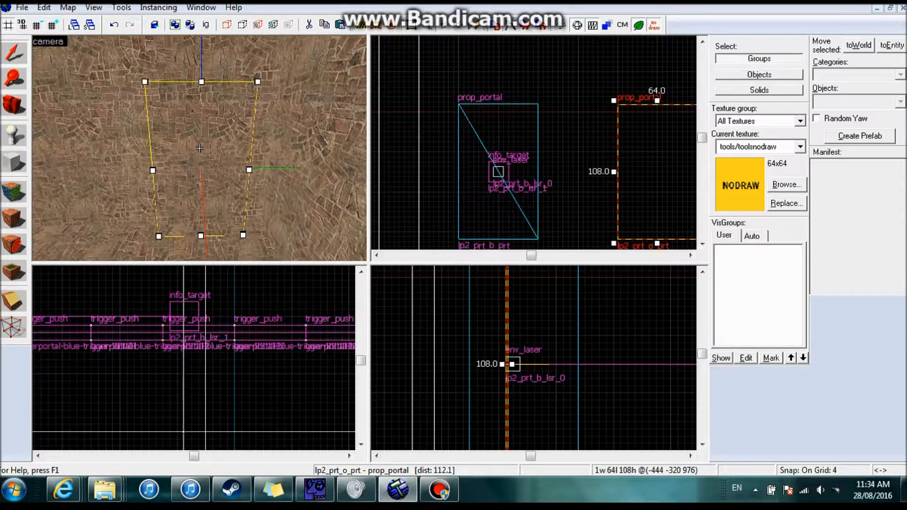
{"action": "left_click", "coordinate": [199, 148]}
{"action": "key", "text": "w"}
{"action": "left_click", "coordinate": [200, 148], "text": "ctrl"}
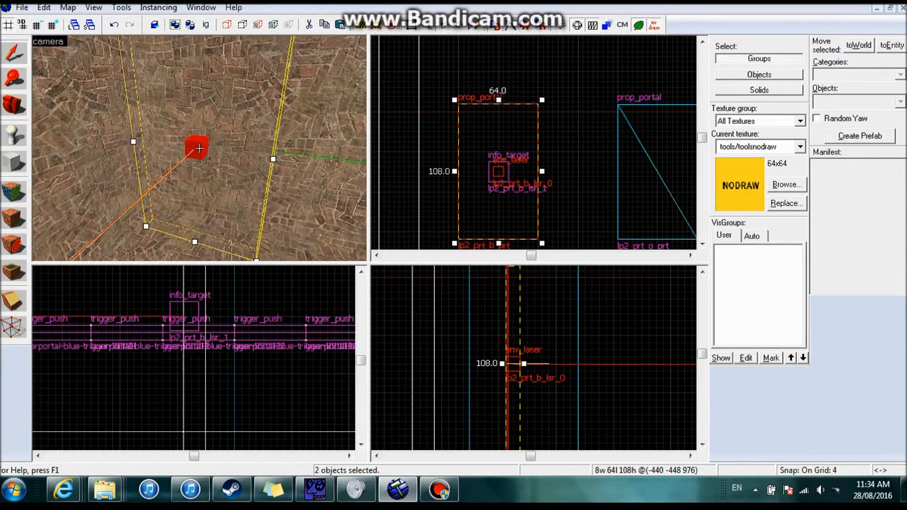
- Copy the env_laser and its info_target from the lp2_prt_b_prt portal onto the centre of the lp2_prt_o_prt portal
{"action": "left_click", "coordinate": [200, 148]}
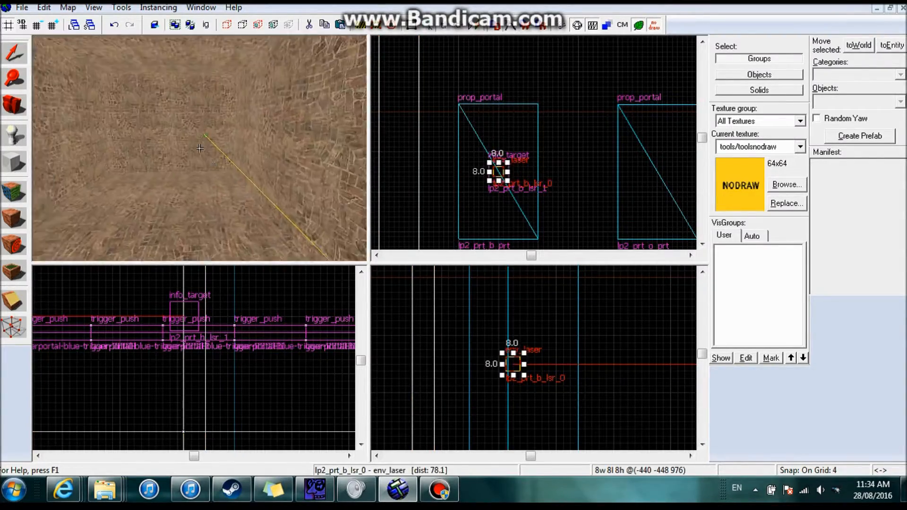
{"action": "left_click", "coordinate": [199, 148], "text": "ctrl"}
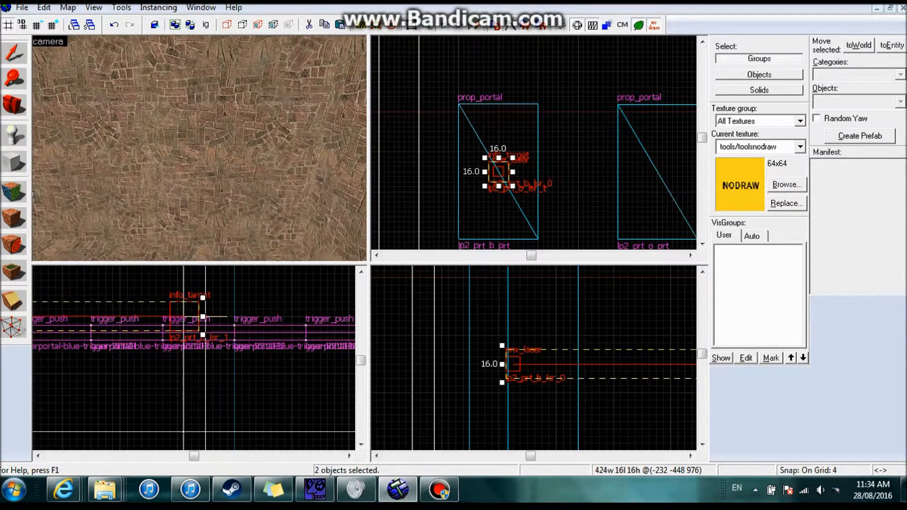
{"action": "scroll", "coordinate": [489, 172], "scroll_direction": "down", "scroll_amount": 4}
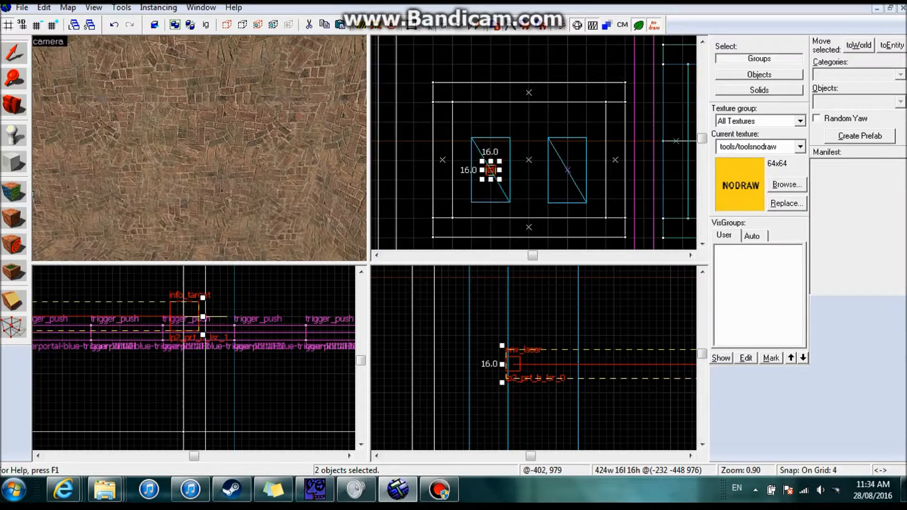
{"action": "scroll", "coordinate": [572, 171], "scroll_direction": "up", "scroll_amount": 5}
{"action": "left_click_drag", "start_coordinate": [378, 168], "coordinate": [569, 168]}
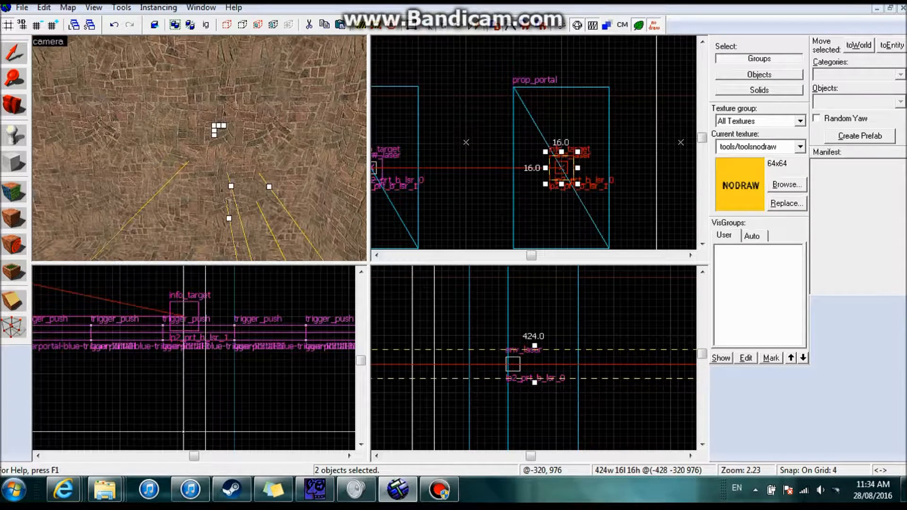
{"action": "scroll", "coordinate": [533, 359], "scroll_direction": "down", "scroll_amount": 5}
{"action": "left_click_drag", "start_coordinate": [427, 362], "coordinate": [547, 363]}
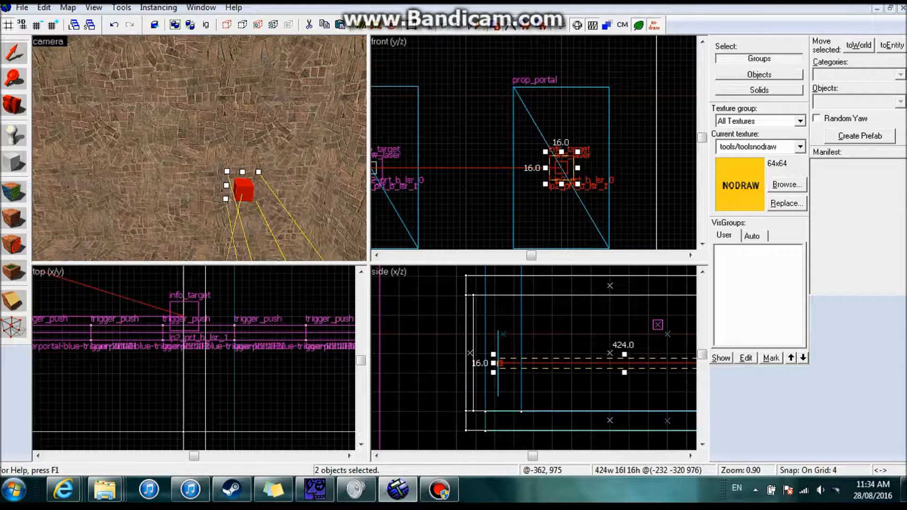
{"action": "key", "text": "z"}
{"action": "key", "text": "Escape"}
- Rename the copied info_target lp2_prt_o_lsr_1 and apply the name
{"action": "key", "text": "w"}
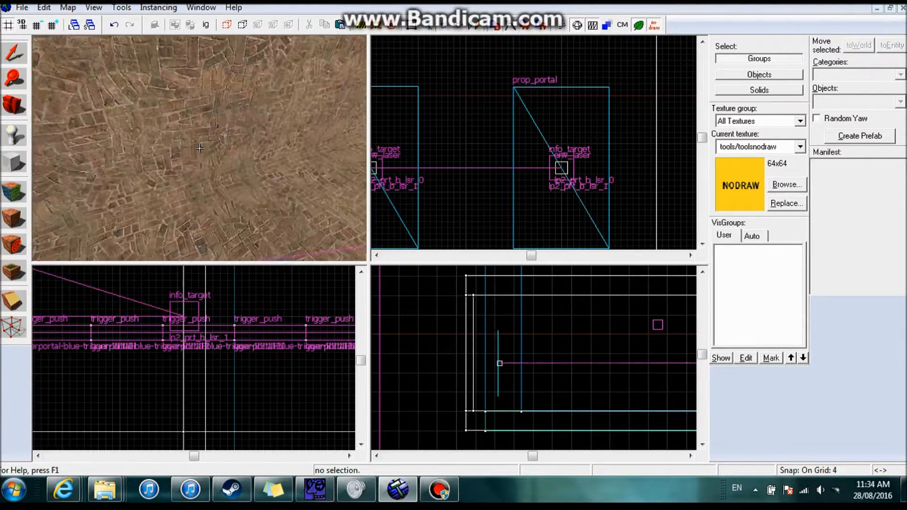
{"action": "key", "text": "w"}
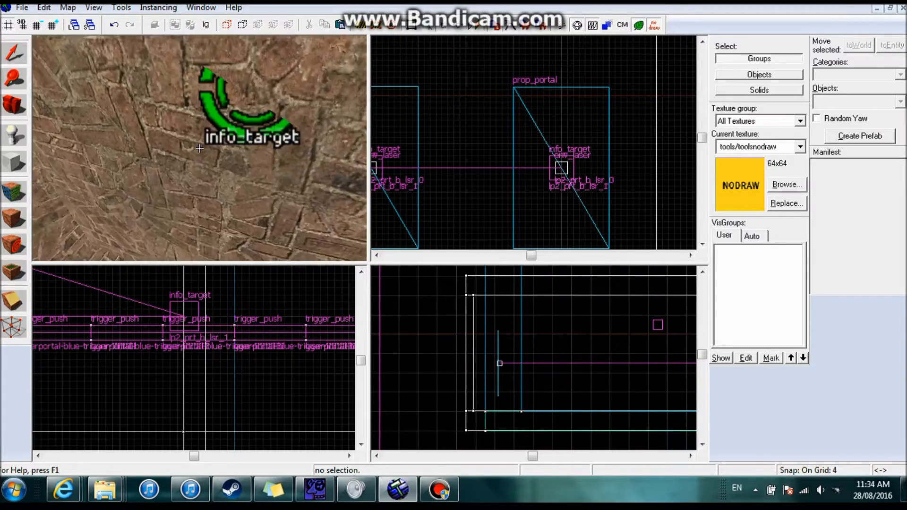
{"action": "left_click", "coordinate": [200, 148]}
{"action": "key", "text": "z"}
{"action": "key", "text": "alt+Return"}
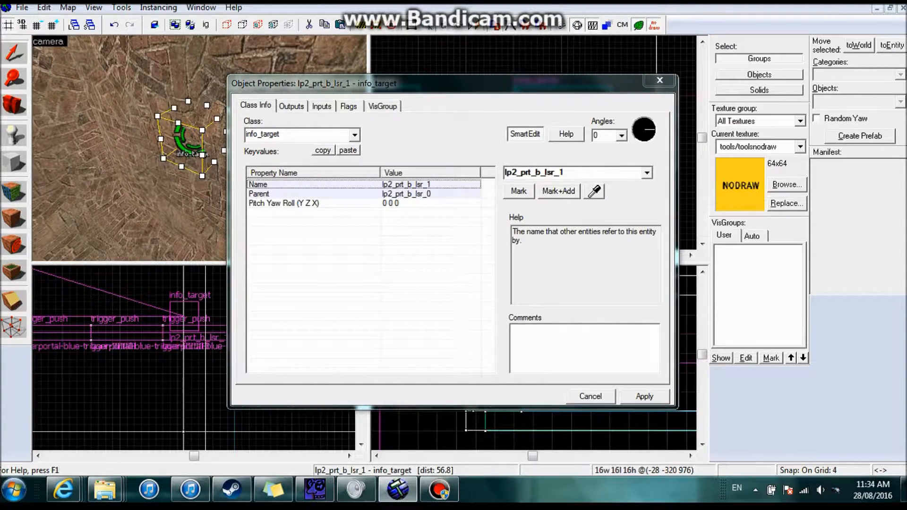
{"action": "left_click", "coordinate": [539, 173]}
{"action": "left_click", "coordinate": [540, 173]}
{"action": "key", "text": "BackSpace"}
{"action": "type", "text": "o"}
{"action": "key", "text": "Return"}
{"action": "left_click", "coordinate": [644, 397]}
- Set the copied info_target's parent to lp2_prt_o_lsr_0, dismiss the recorder notice and apply the properties
{"action": "left_click", "coordinate": [406, 194]}
{"action": "left_click", "coordinate": [540, 173]}
{"action": "left_click", "coordinate": [540, 173]}
{"action": "key", "text": "BackSpace"}
{"action": "type", "text": "o"}
{"action": "key", "text": "Return"}
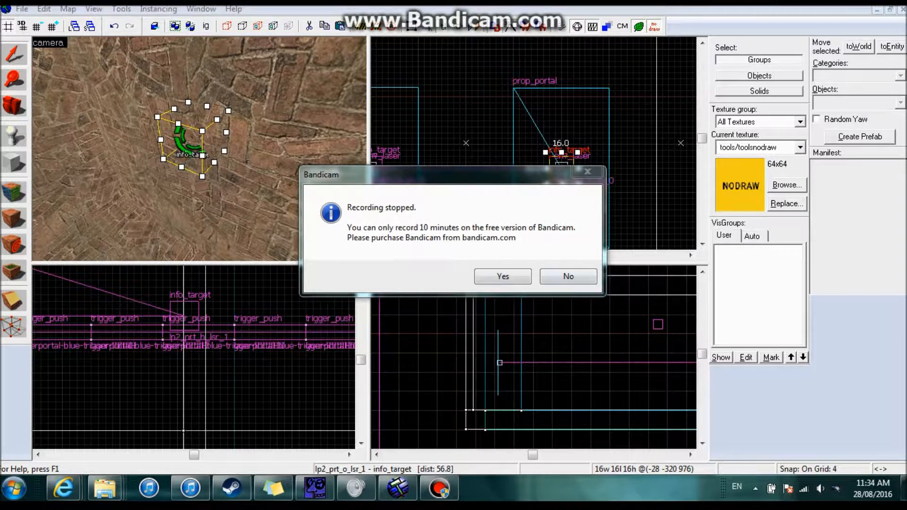
{"action": "left_click", "coordinate": [567, 277]}
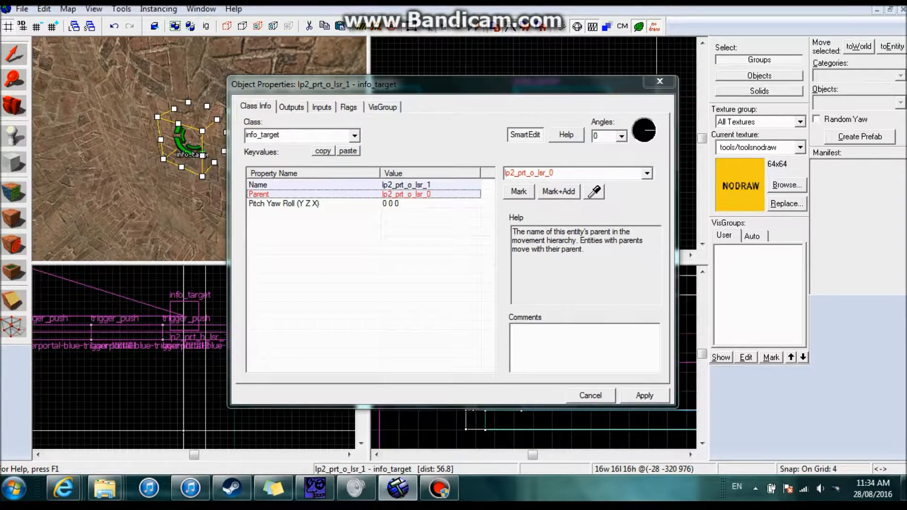
{"action": "left_click", "coordinate": [644, 395]}
{"action": "left_click", "coordinate": [590, 395]}
{"action": "key", "text": "z"}
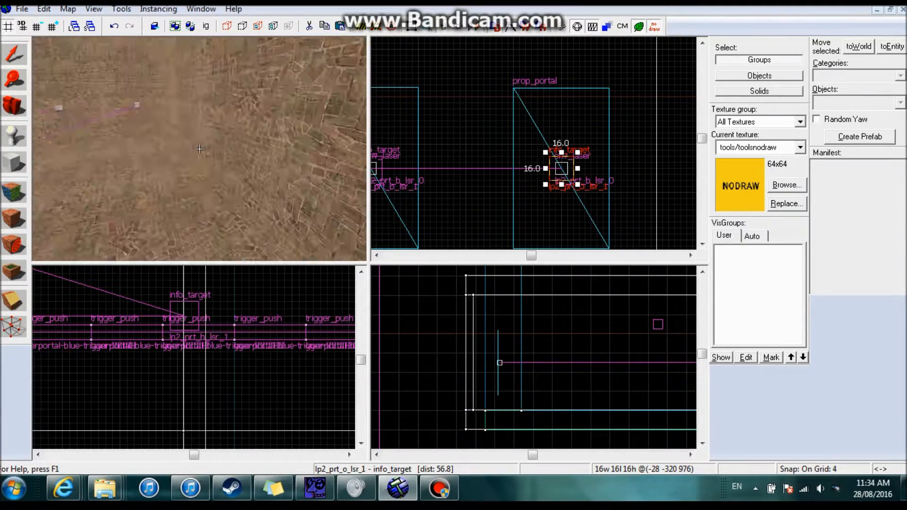
- Set the copied env_laser's parent to lp2_prt_o_prt and its name to lp2_prt_o_lsr_0
{"action": "double_click", "coordinate": [191, 160]}
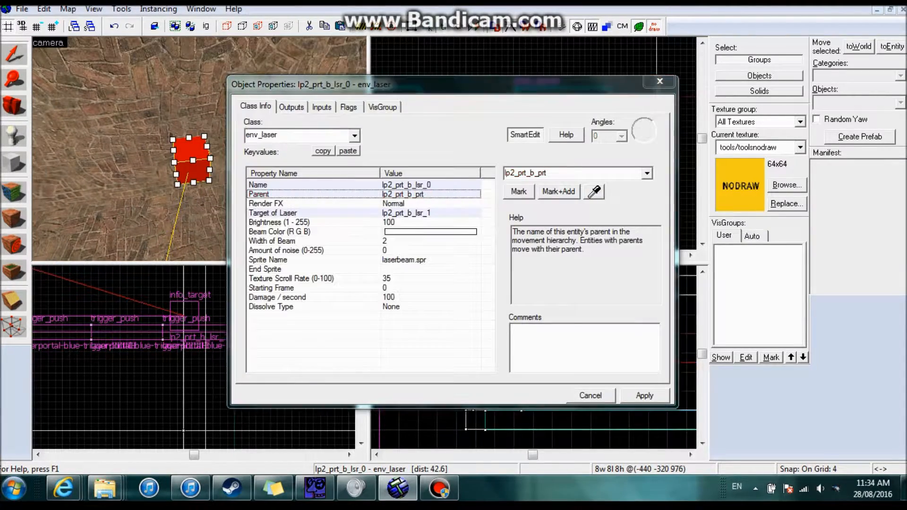
{"action": "left_click", "coordinate": [535, 174]}
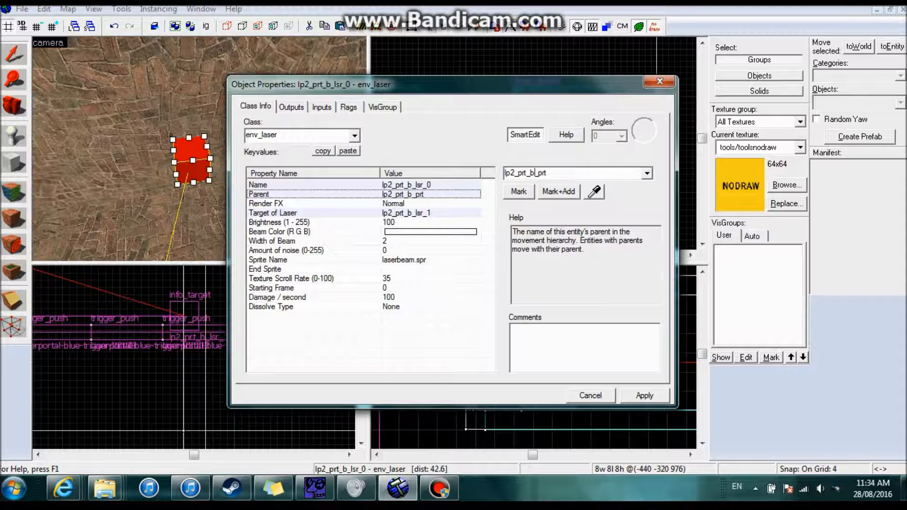
{"action": "key", "text": "BackSpace"}
{"action": "type", "text": "o"}
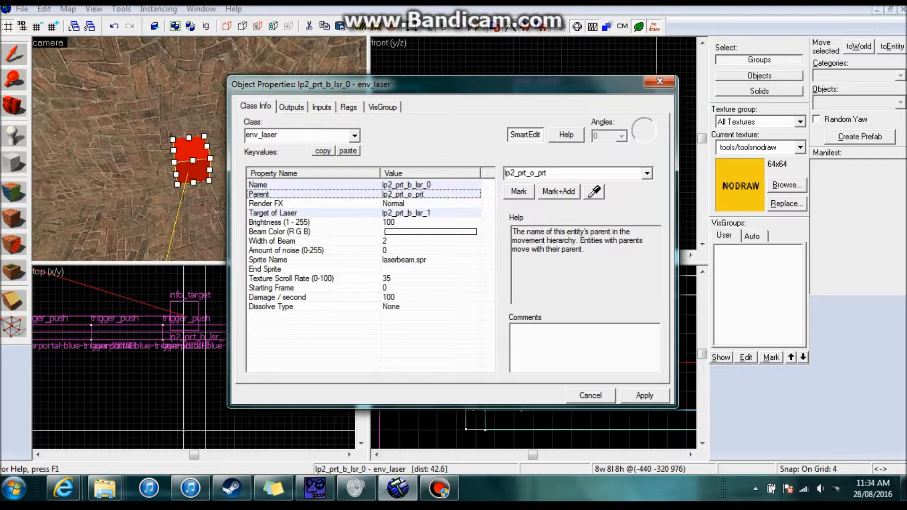
{"action": "left_click", "coordinate": [258, 184]}
{"action": "double_click", "coordinate": [534, 174]}
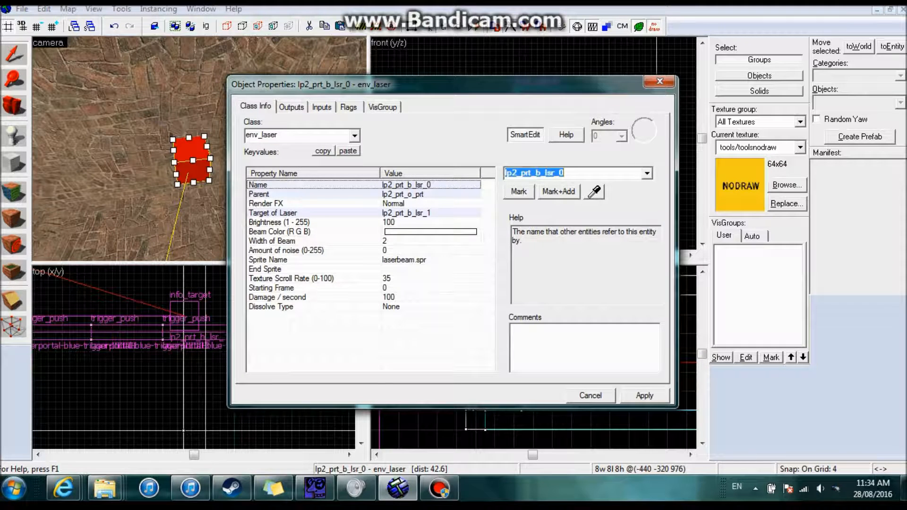
{"action": "type", "text": "lp2_prt_o_lsr_0"}
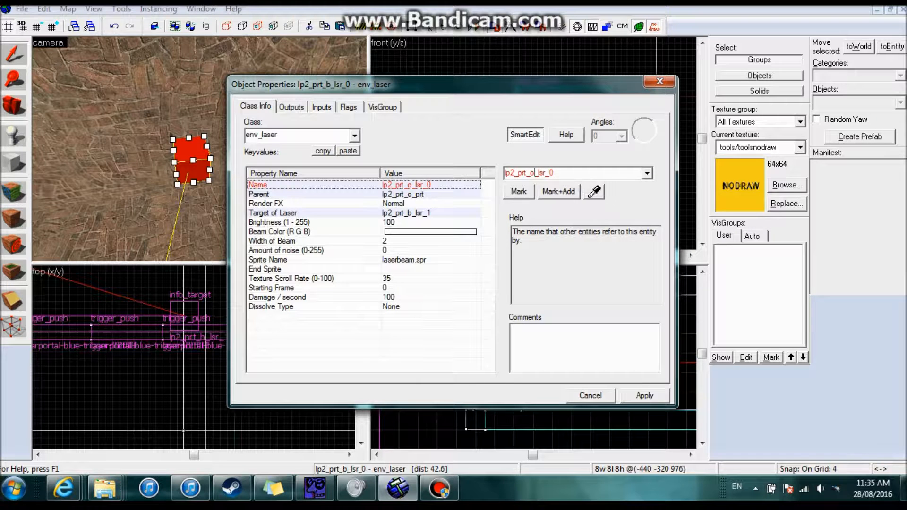
- Point the copied env_laser's Target of Laser at lp2_prt_o_lsr_1, apply it and clear the selection
{"action": "left_click", "coordinate": [273, 213]}
{"action": "double_click", "coordinate": [530, 173]}
{"action": "left_click", "coordinate": [529, 173]}
{"action": "key", "text": "BackSpace"}
{"action": "type", "text": "o"}
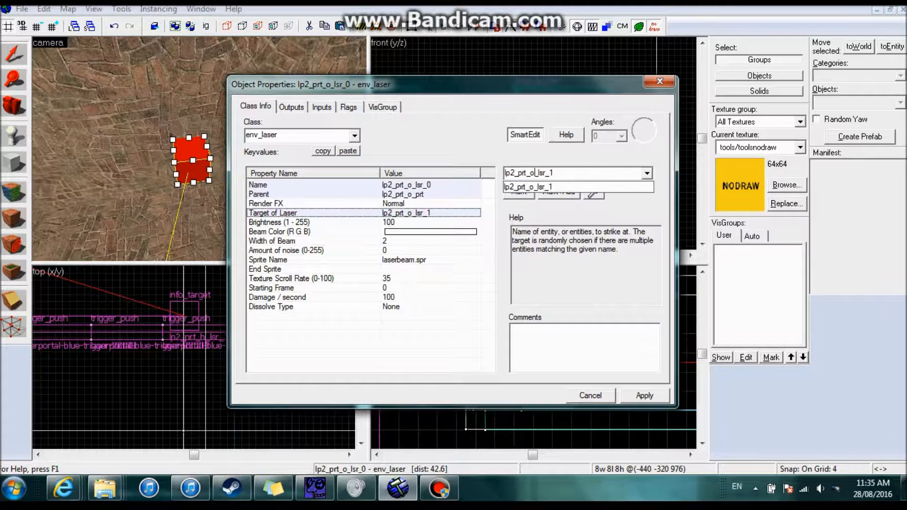
{"action": "left_click", "coordinate": [644, 396]}
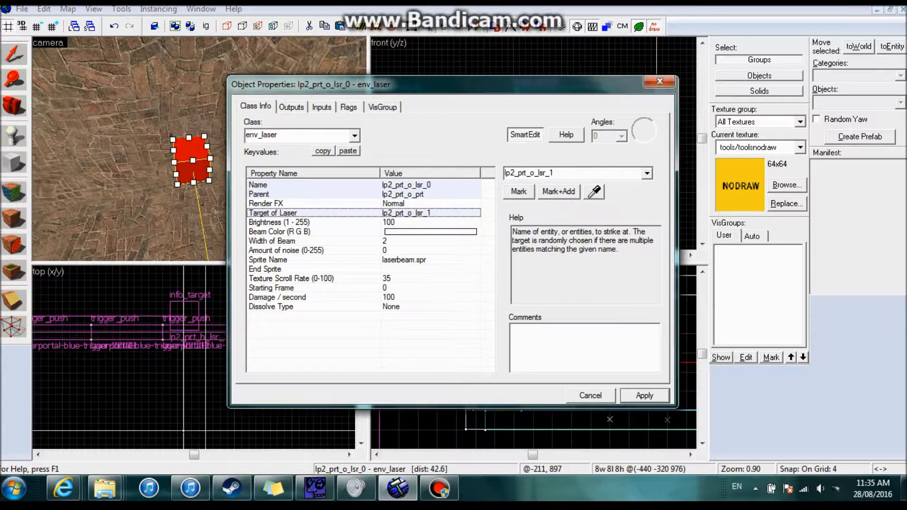
{"action": "left_click", "coordinate": [591, 396]}
{"action": "key", "text": "z"}
{"action": "key", "text": "Escape"}
{"action": "key", "text": "s"}
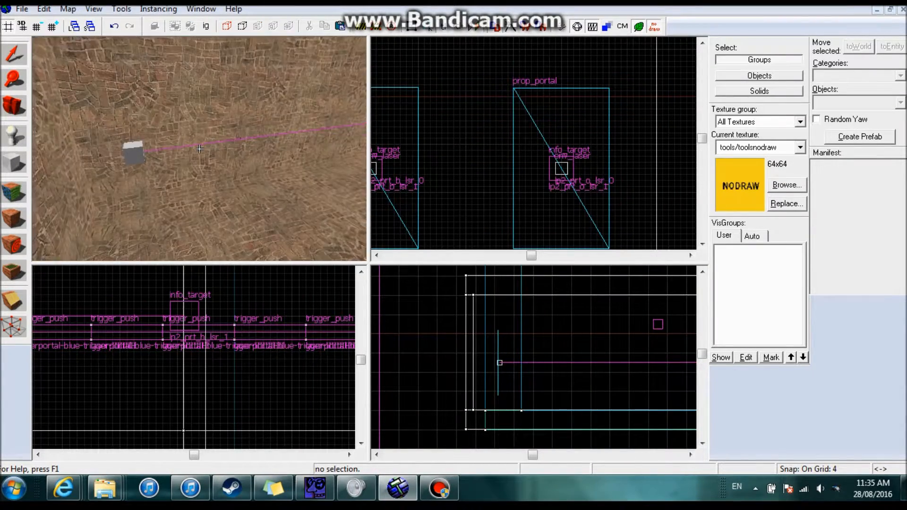
- Check the names, parent and target in the properties of the second portal and its env_laser, then clear the selection
{"action": "key", "text": "z"}
{"action": "key", "text": "z"}
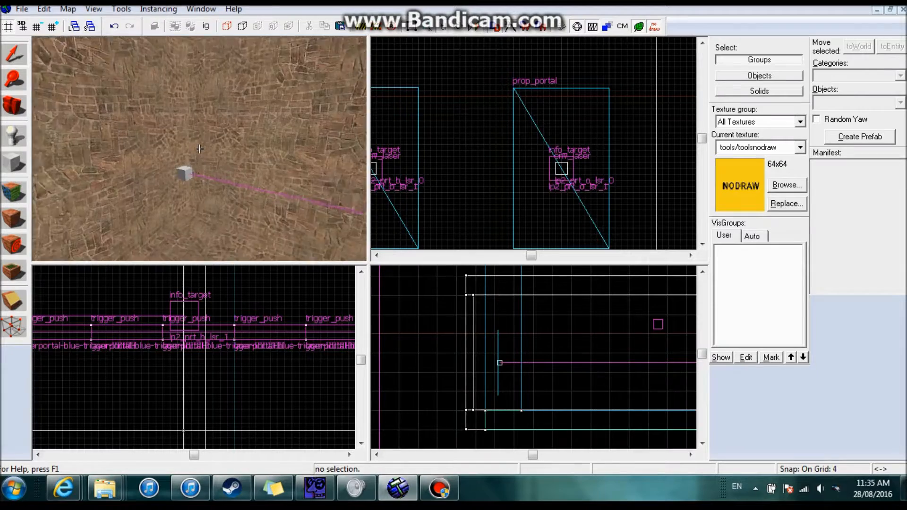
{"action": "left_click", "coordinate": [200, 149]}
{"action": "key", "text": "w"}
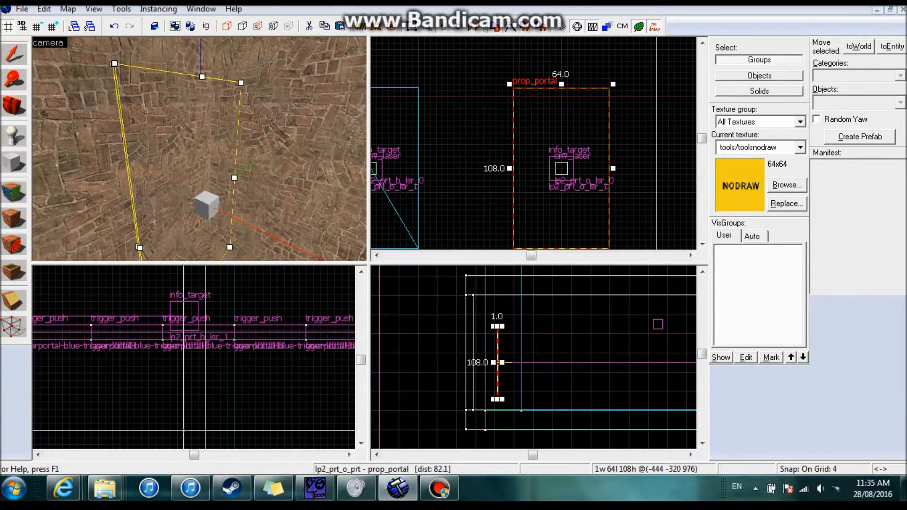
{"action": "key", "text": "alt+Return"}
{"action": "key", "text": "z"}
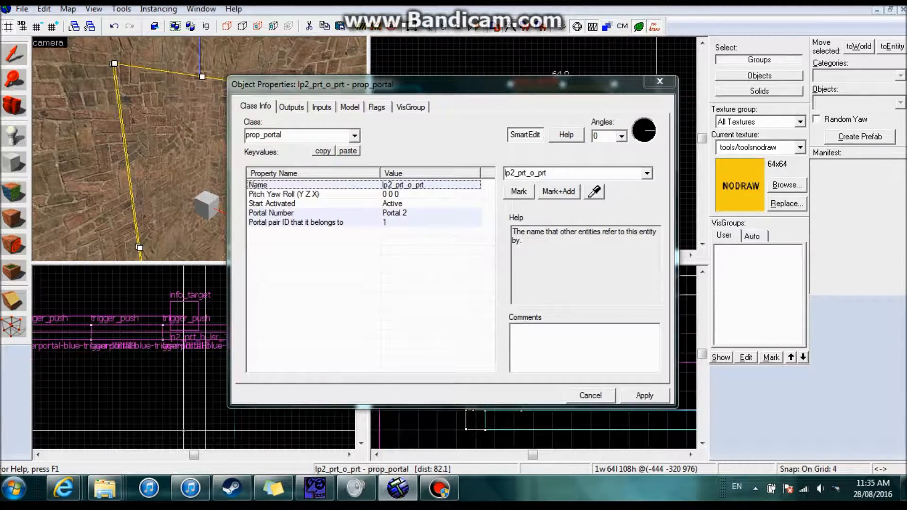
{"action": "left_click", "coordinate": [206, 205]}
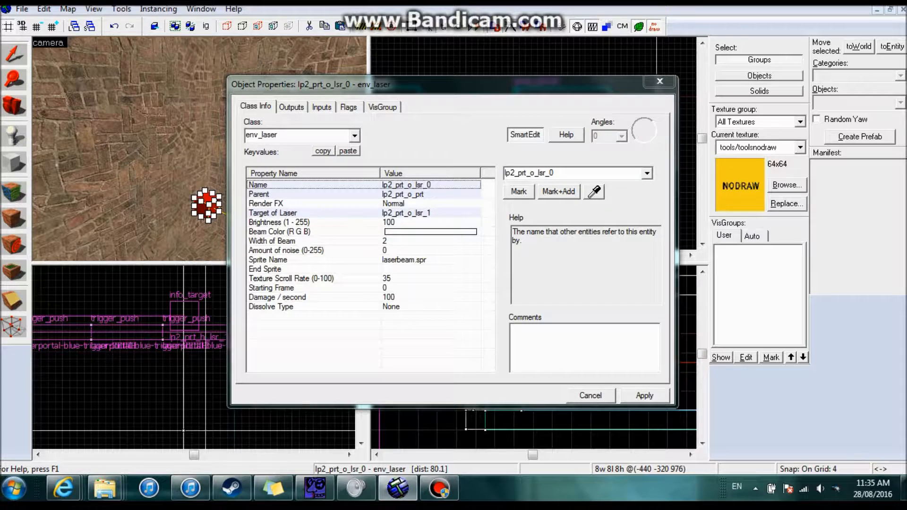
{"action": "key", "text": "Escape"}
{"action": "key", "text": "z"}
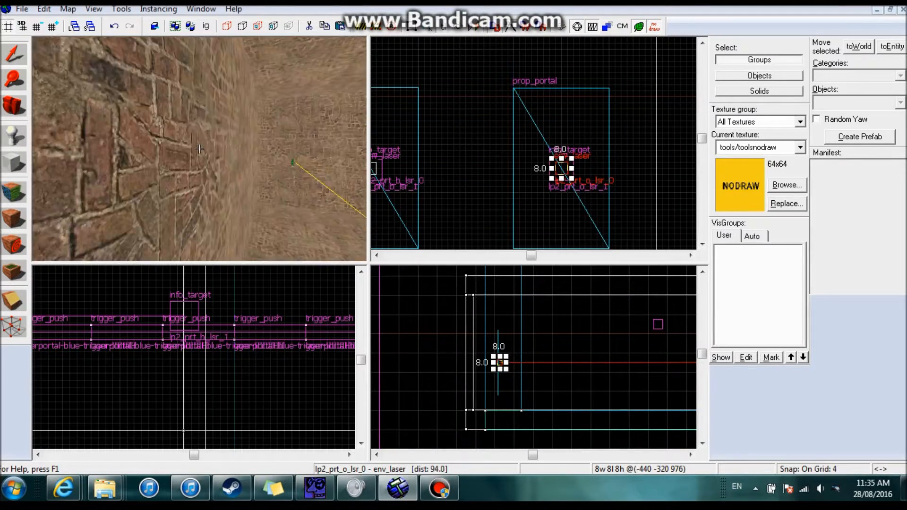
{"action": "key", "text": "w"}
{"action": "key", "text": "Escape"}
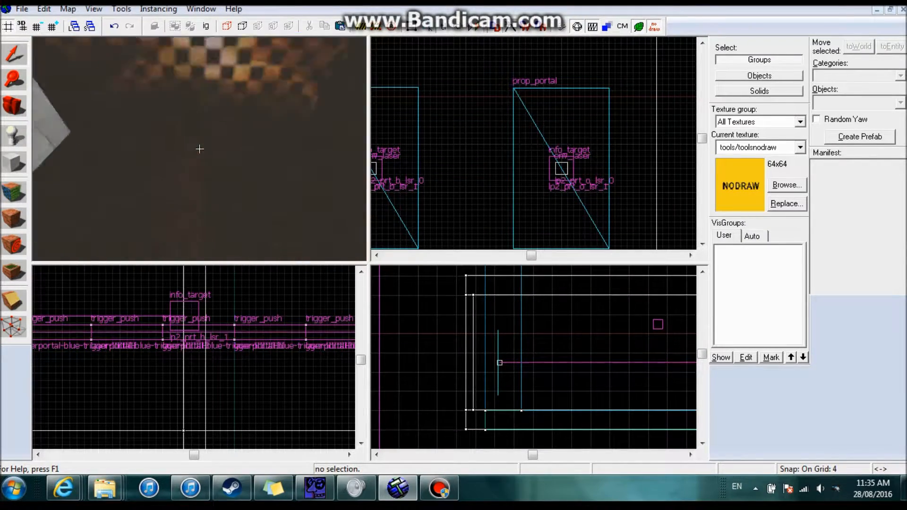
- Start the Block Creation Tool and choose the tools/toolstrigger texture by filtering the textures for trigger
{"action": "key", "text": "w"}
{"action": "key", "text": "z"}
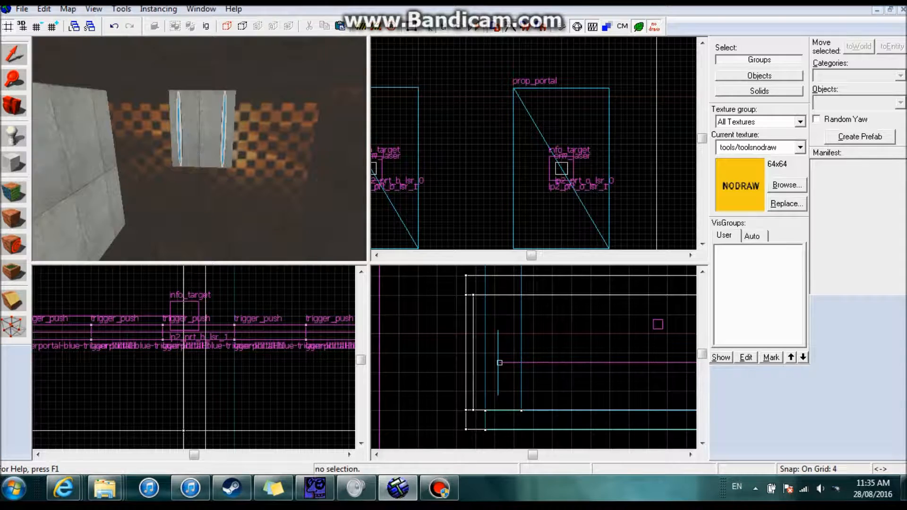
{"action": "key", "text": "z"}
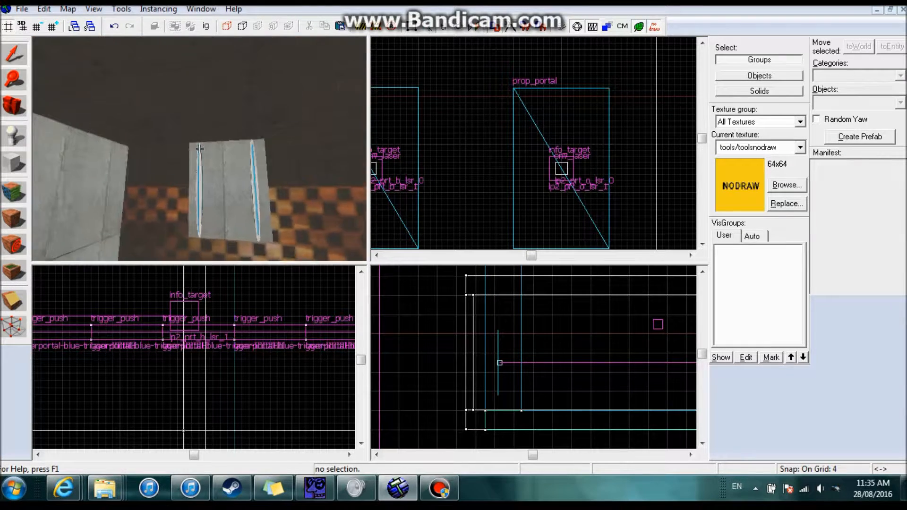
{"action": "key", "text": "w"}
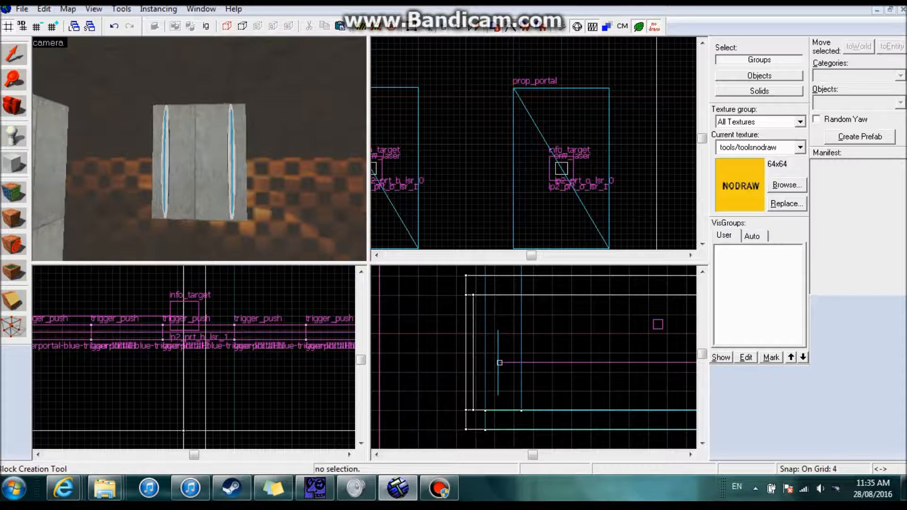
{"action": "left_click", "coordinate": [14, 163]}
{"action": "left_click", "coordinate": [786, 185]}
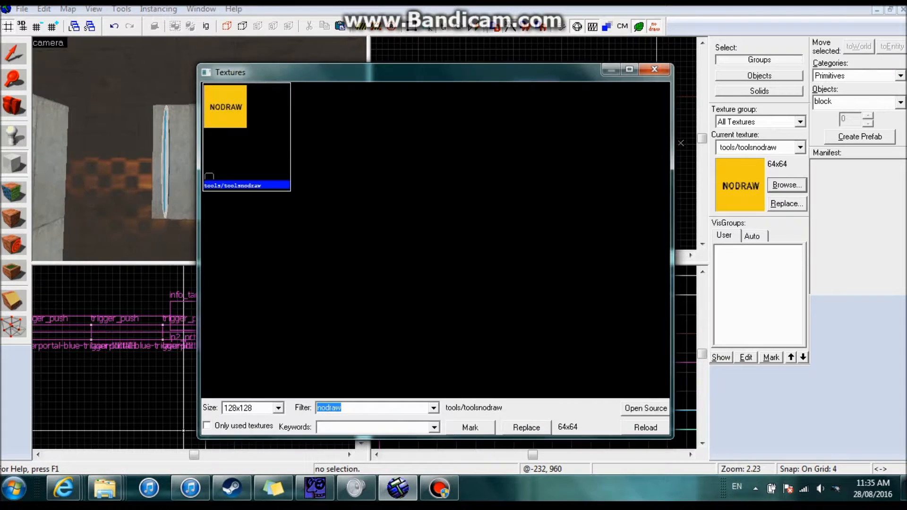
{"action": "type", "text": "trigger"}
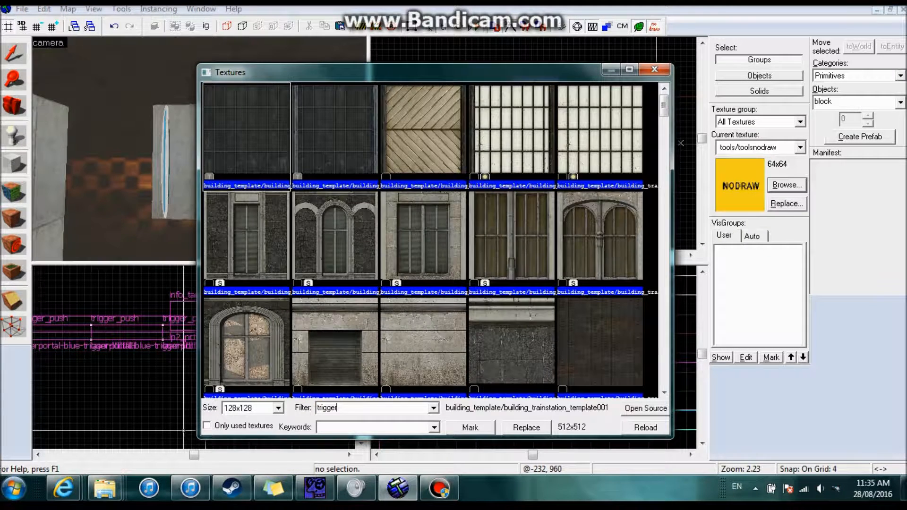
{"action": "double_click", "coordinate": [313, 108]}
{"action": "key", "text": "z"}
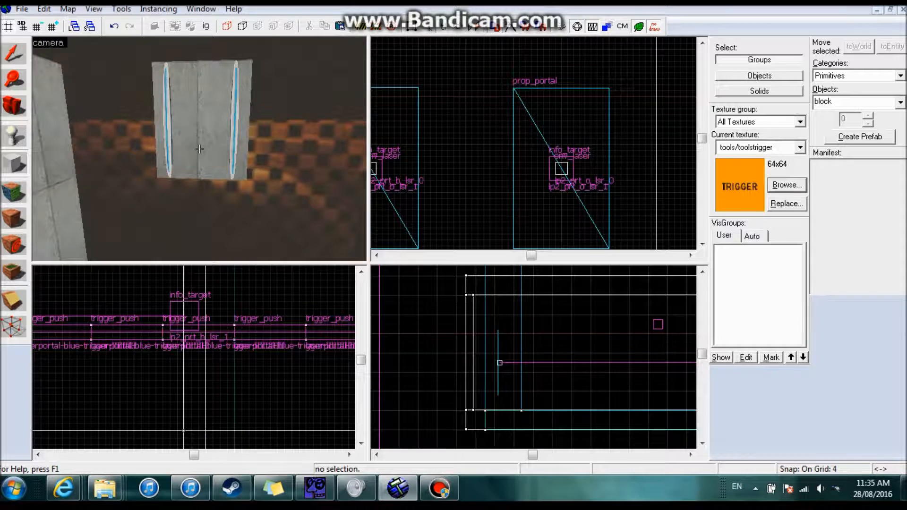
- Locate the concrete wall block with the two blue strips in the top view and clear its selection
{"action": "key", "text": "shift+s"}
{"action": "left_click", "coordinate": [199, 149]}
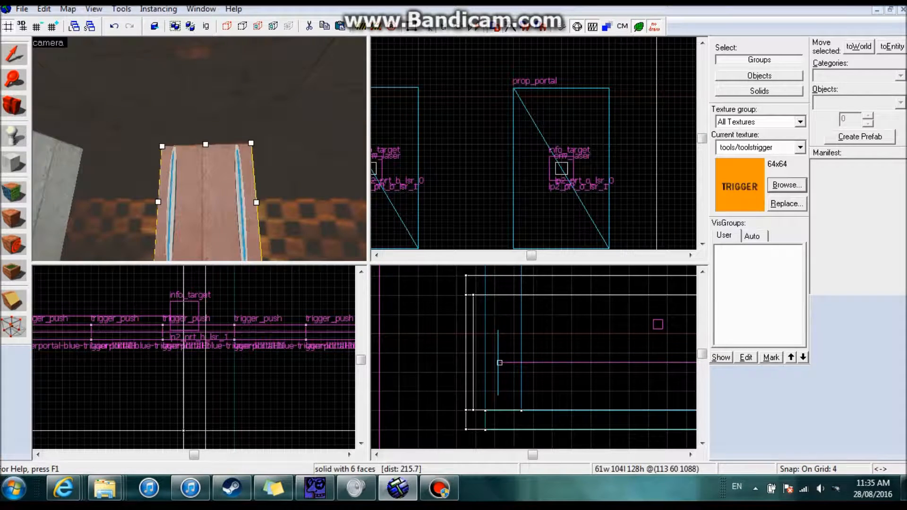
{"action": "key", "text": "w"}
{"action": "key", "text": "z"}
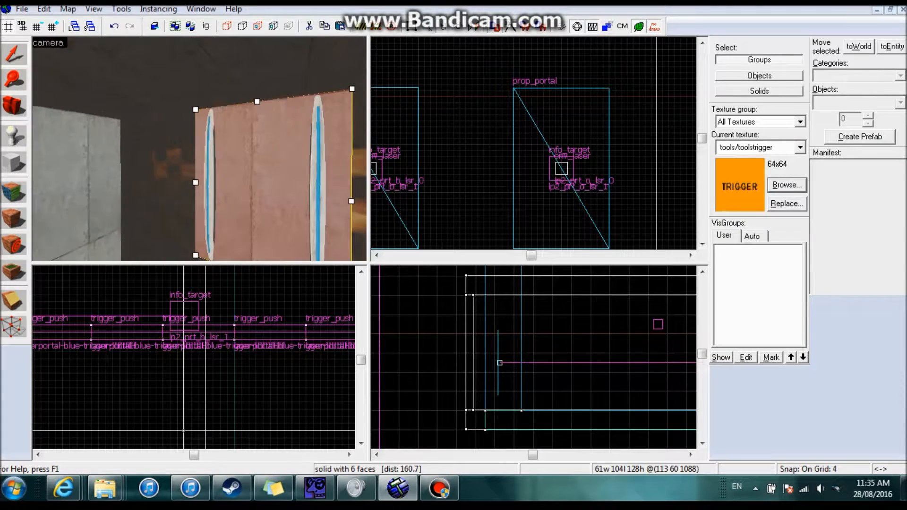
{"action": "scroll", "coordinate": [232, 336], "scroll_direction": "down", "scroll_amount": 9}
{"action": "scroll", "coordinate": [262, 364], "scroll_direction": "up", "scroll_amount": 8}
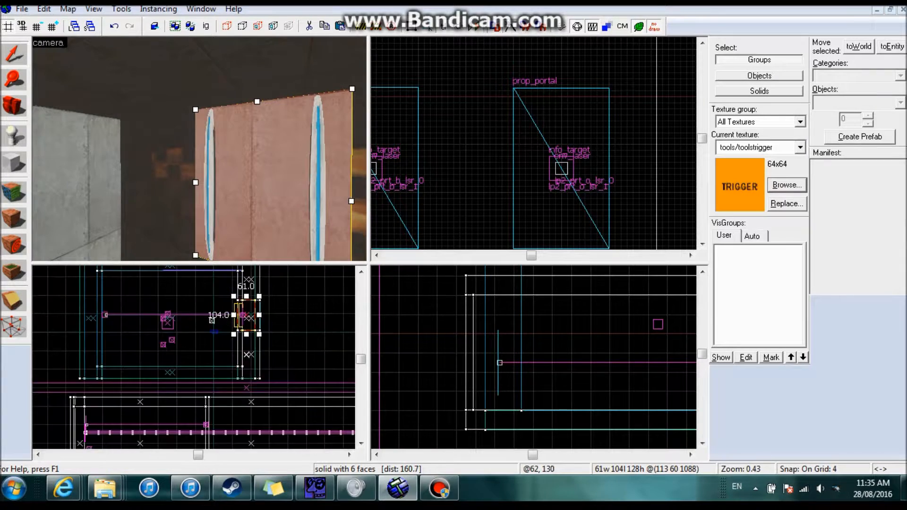
{"action": "key", "text": "Escape"}
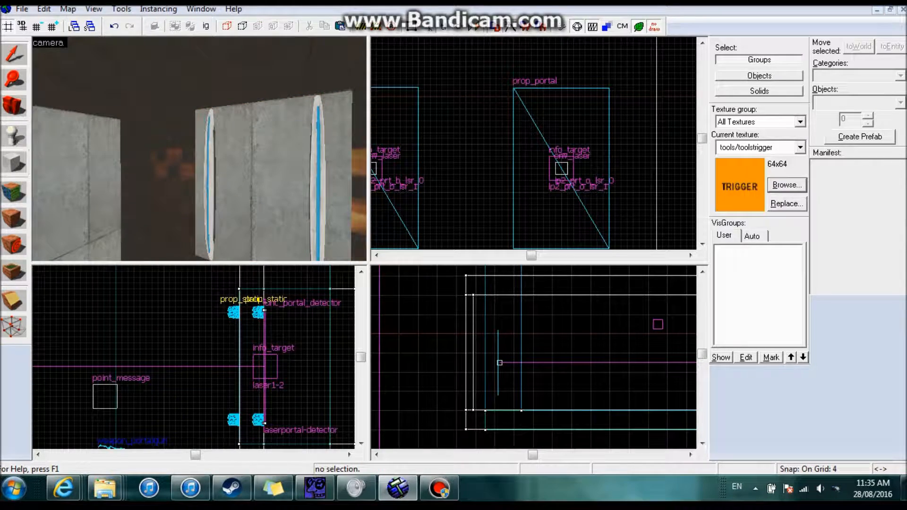
- Create a trigger brush 4 wide, 104 long and 128 high over the concrete wall with the two blue strips
{"action": "left_click", "coordinate": [14, 163]}
{"action": "scroll", "coordinate": [236, 283], "scroll_direction": "up", "scroll_amount": 2}
{"action": "scroll", "coordinate": [240, 299], "scroll_direction": "up", "scroll_amount": 6}
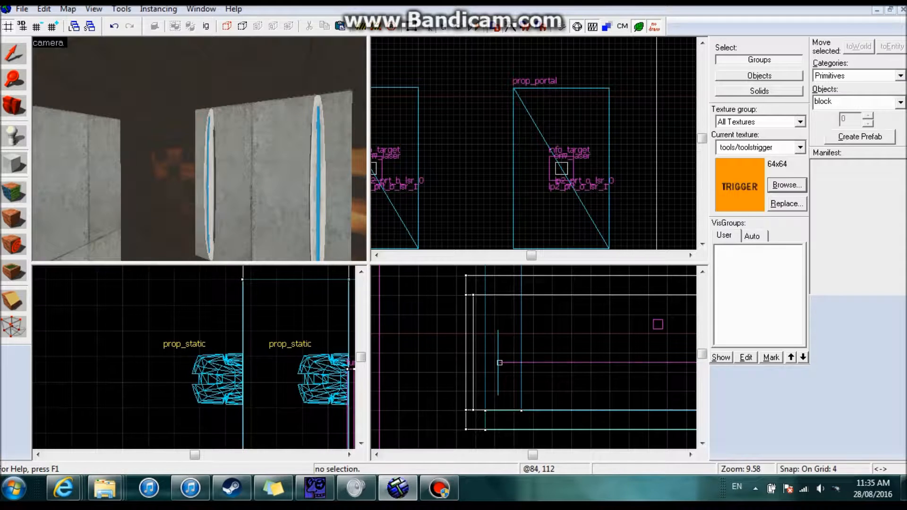
{"action": "left_click_drag", "start_coordinate": [226, 279], "coordinate": [251, 357]}
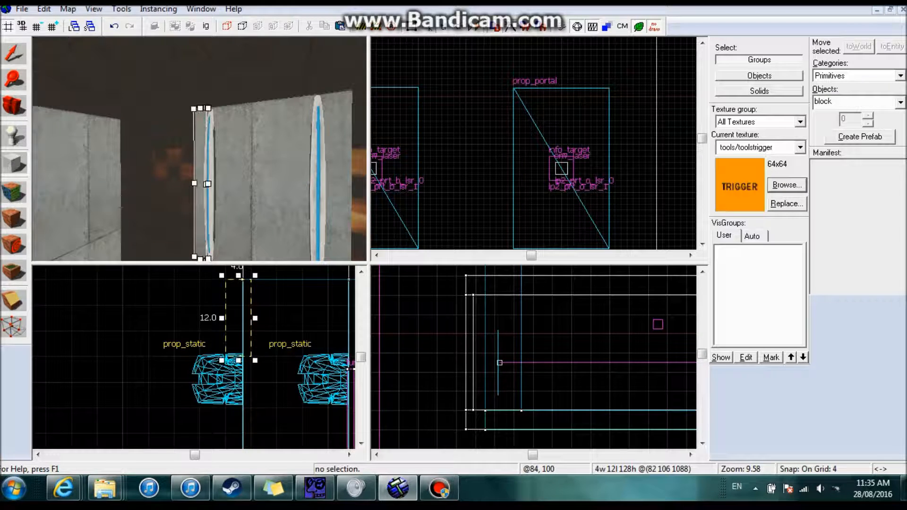
{"action": "scroll", "coordinate": [246, 371], "scroll_direction": "down", "scroll_amount": 8}
{"action": "left_click_drag", "start_coordinate": [244, 371], "coordinate": [251, 394]}
{"action": "key", "text": "z"}
{"action": "key", "text": "s"}
{"action": "key", "text": "z"}
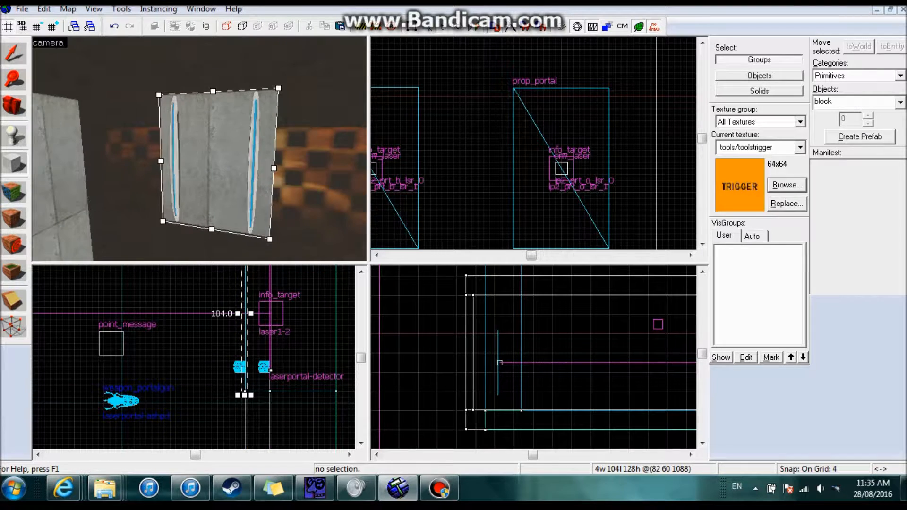
{"action": "key", "text": "Return"}
{"action": "key", "text": "z"}
{"action": "key", "text": "w"}
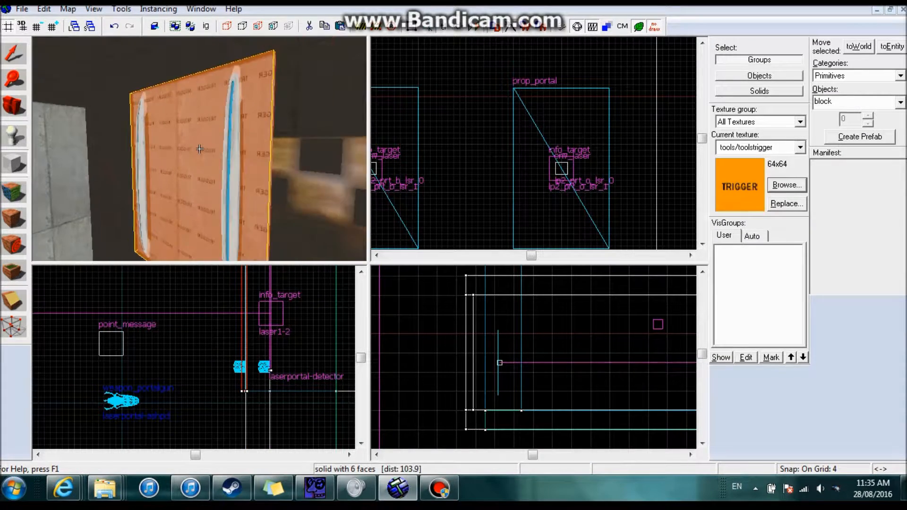
{"action": "key", "text": "s"}
{"action": "key", "text": "z"}
- Tie the new trigger brush on the blue-striped wall to a func_portal_detector entity
{"action": "left_click", "coordinate": [14, 54]}
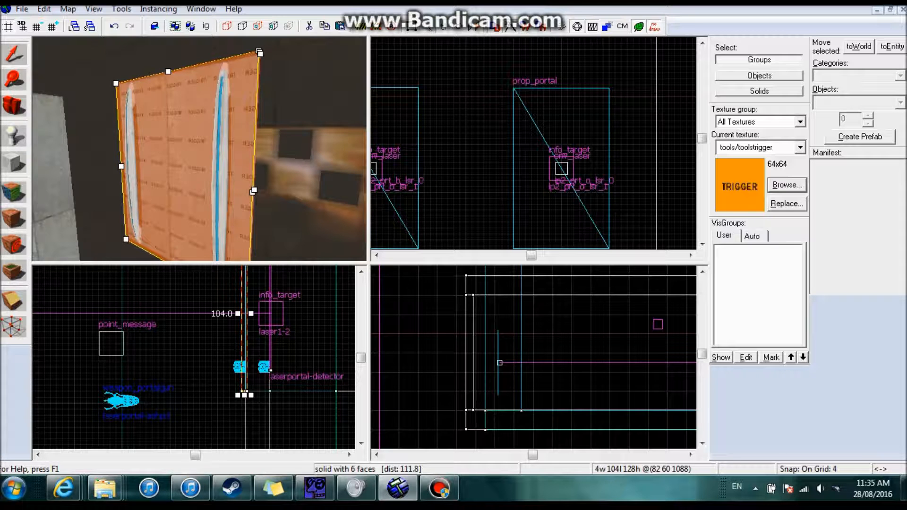
{"action": "key", "text": "z"}
{"action": "key", "text": "a"}
{"action": "key", "text": "s"}
{"action": "key", "text": "z"}
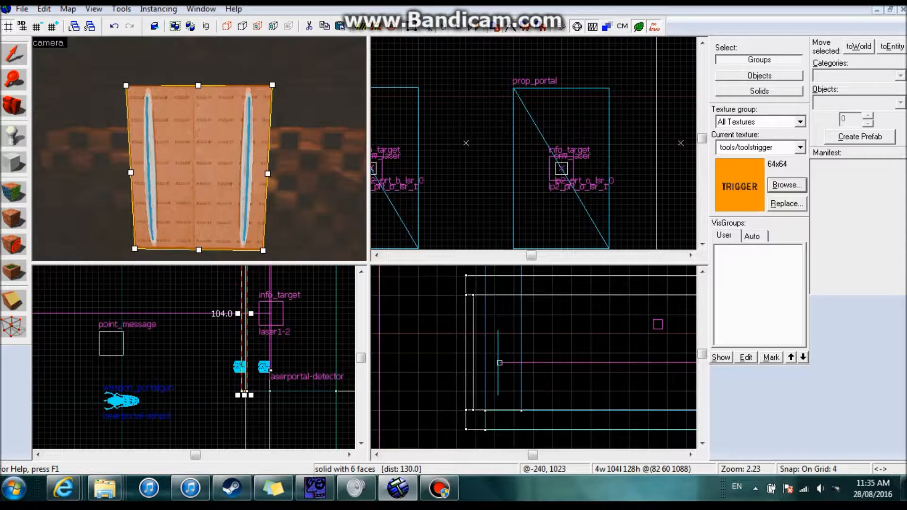
{"action": "key", "text": "ctrl+t"}
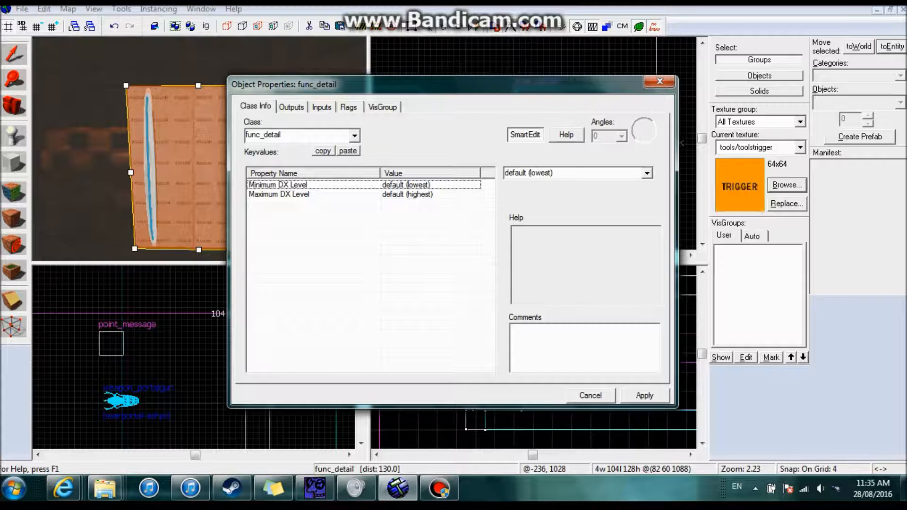
{"action": "key", "text": "BackSpace"}
{"action": "key", "text": "BackSpace"}
{"action": "key", "text": "BackSpace"}
{"action": "key", "text": "BackSpace"}
{"action": "key", "text": "BackSpace"}
{"action": "key", "text": "BackSpace"}
{"action": "type", "text": "portal_det"}
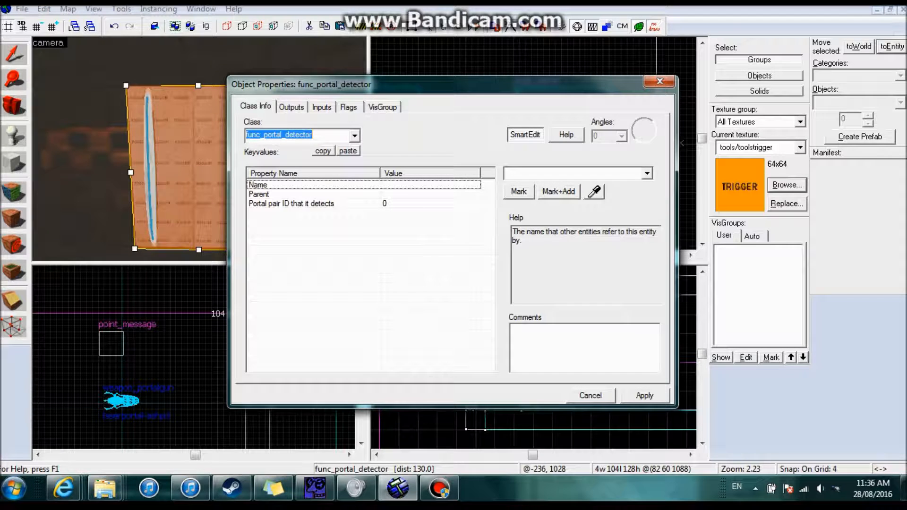
- Set the Portal pair ID that the detector detects to 1 and apply it
{"action": "left_click", "coordinate": [291, 204]}
{"action": "type", "text": "1"}
{"action": "left_click", "coordinate": [644, 396]}
- Name the detector lp2_dtct_in, apply it, close its properties and clear the selection
{"action": "left_click", "coordinate": [292, 195]}
{"action": "left_click", "coordinate": [291, 185]}
{"action": "left_click", "coordinate": [559, 192]}
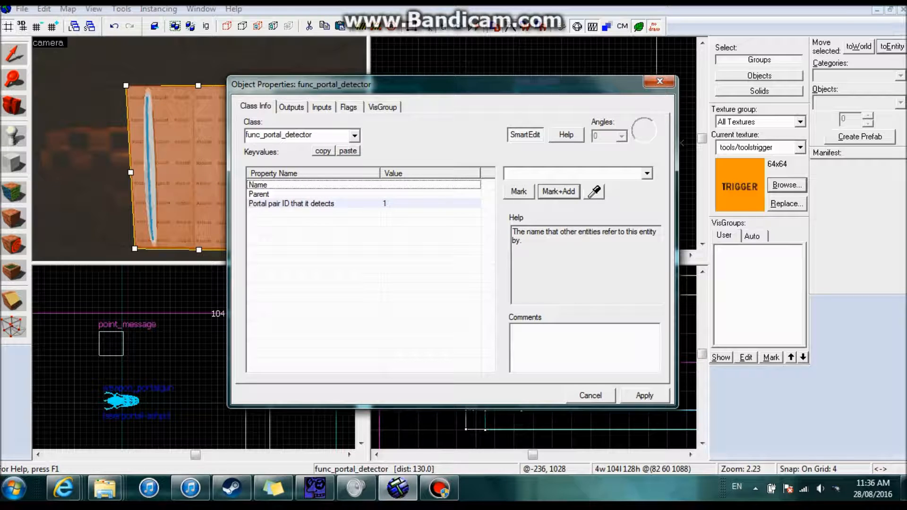
{"action": "type", "text": "lp2"}
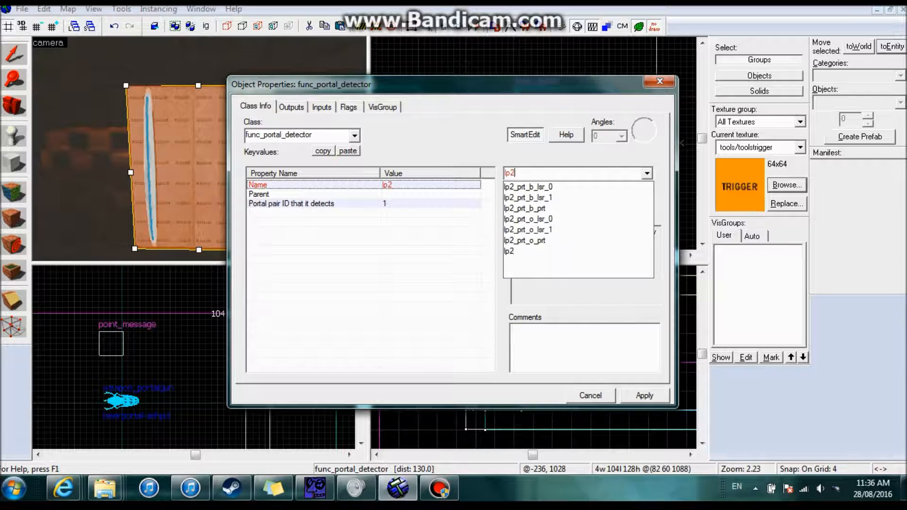
{"action": "type", "text": "_de"}
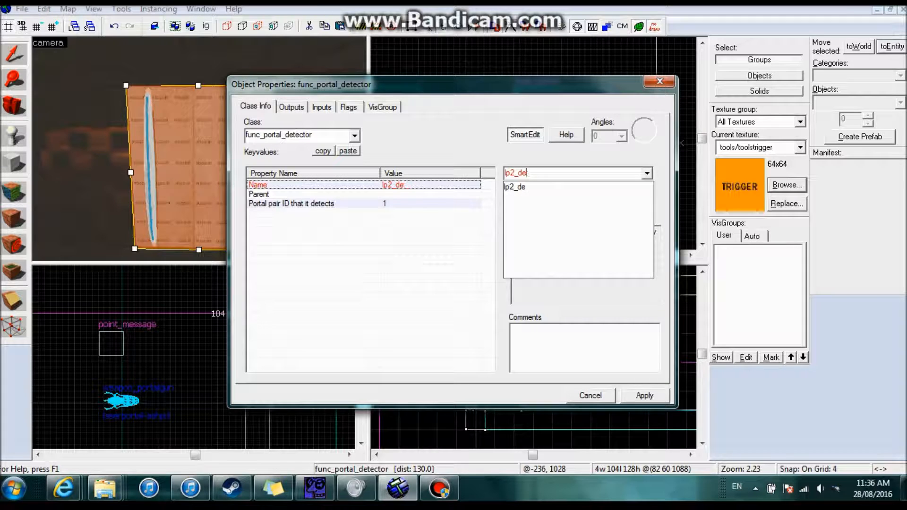
{"action": "key", "text": "BackSpace"}
{"action": "type", "text": "t"}
{"action": "type", "text": "n"}
{"action": "key", "text": "Return"}
{"action": "left_click", "coordinate": [645, 396]}
{"action": "left_click", "coordinate": [591, 396]}
{"action": "key", "text": "z"}
{"action": "key", "text": "Escape"}
- Outline a block 488 wide, 4 long and 256 high over the full face of the long concrete wall
{"action": "left_click", "coordinate": [200, 149]}
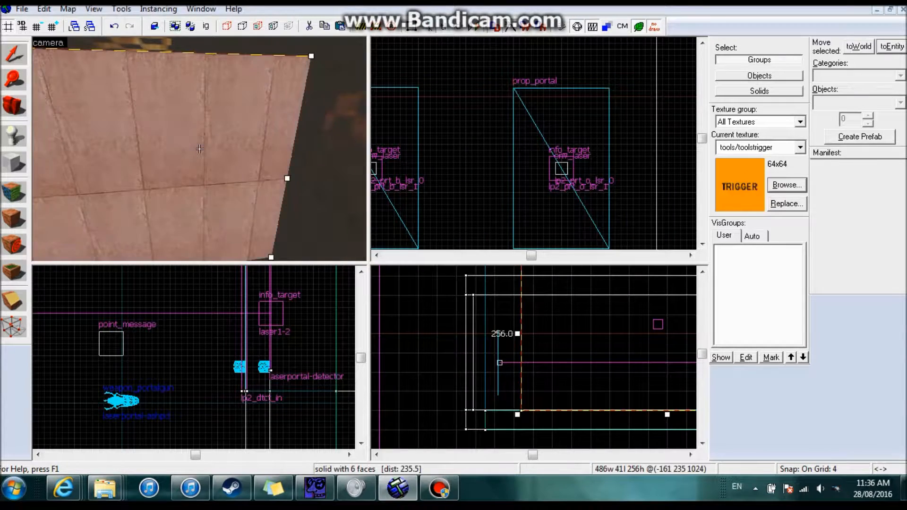
{"action": "scroll", "coordinate": [503, 345], "scroll_direction": "down", "scroll_amount": 6}
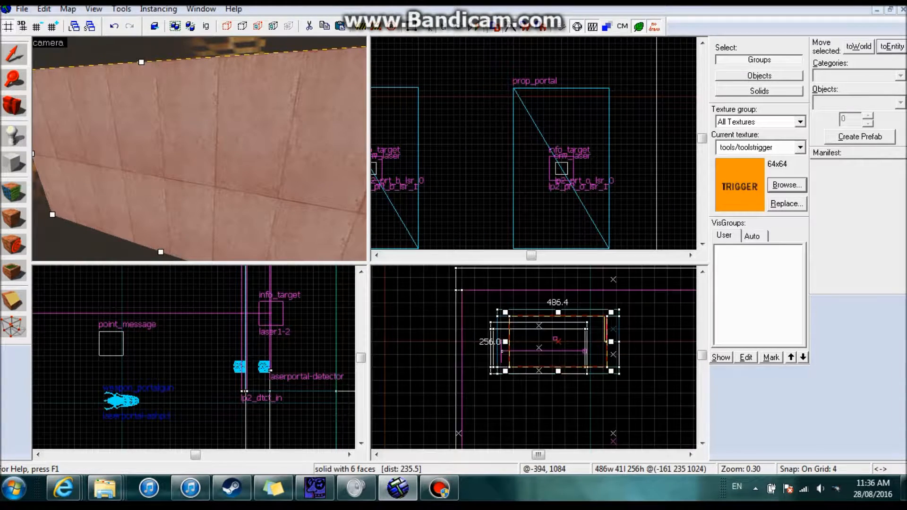
{"action": "scroll", "coordinate": [536, 313], "scroll_direction": "up", "scroll_amount": 4}
{"action": "key", "text": "shift+b"}
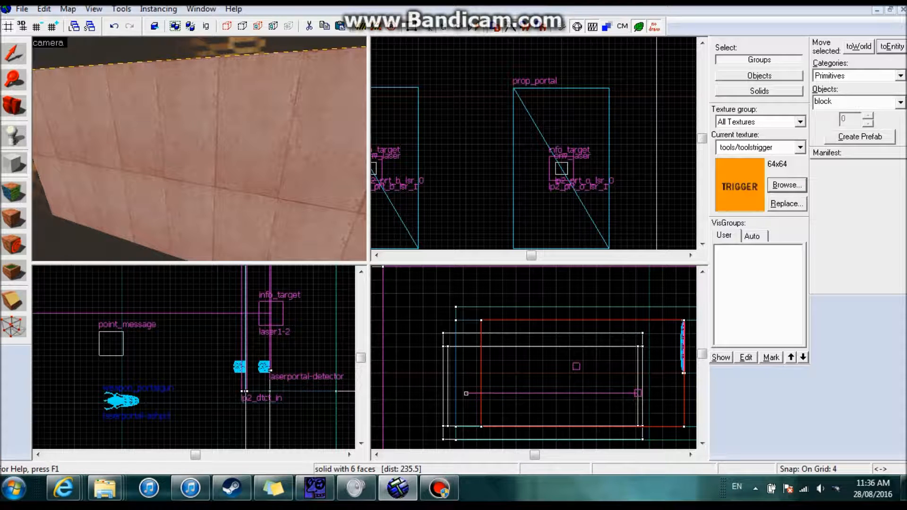
{"action": "scroll", "coordinate": [195, 359], "scroll_direction": "down", "scroll_amount": 6}
{"action": "scroll", "coordinate": [195, 359], "scroll_direction": "up", "scroll_amount": 6}
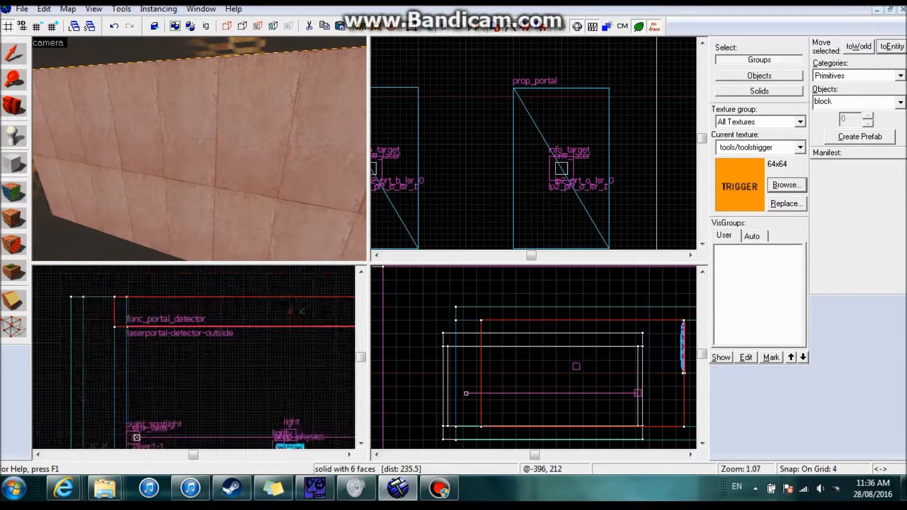
{"action": "left_click_drag", "start_coordinate": [110, 323], "coordinate": [250, 348]}
{"action": "key", "text": "Return"}
{"action": "scroll", "coordinate": [312, 329], "scroll_direction": "down", "scroll_amount": 7}
{"action": "scroll", "coordinate": [255, 347], "scroll_direction": "up", "scroll_amount": 1}
{"action": "scroll", "coordinate": [249, 348], "scroll_direction": "up", "scroll_amount": 8}
{"action": "left_click_drag", "start_coordinate": [209, 325], "coordinate": [231, 324]}
- Create the trigger brush from the outline over the long concrete wall
{"action": "key", "text": "z"}
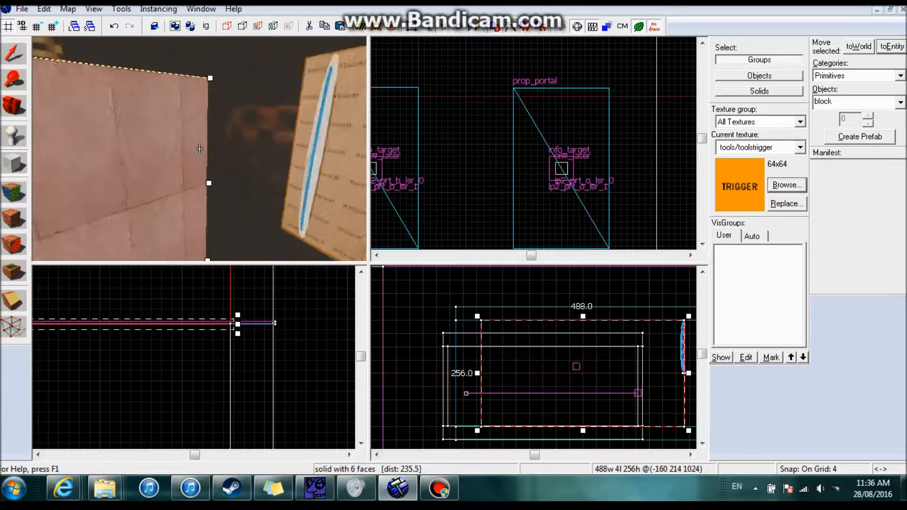
{"action": "key", "text": "s"}
{"action": "key", "text": "z"}
{"action": "key", "text": "Return"}
{"action": "key", "text": "z"}
{"action": "key", "text": "w"}
{"action": "key", "text": "z"}
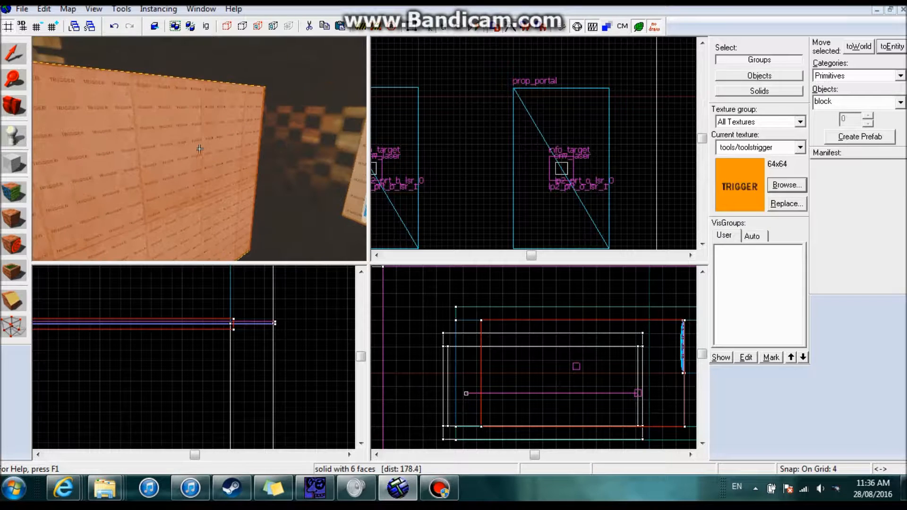
- Tie the long wall's trigger brush to a func_portal_detector entity
{"action": "left_click", "coordinate": [14, 52]}
{"action": "key", "text": "z"}
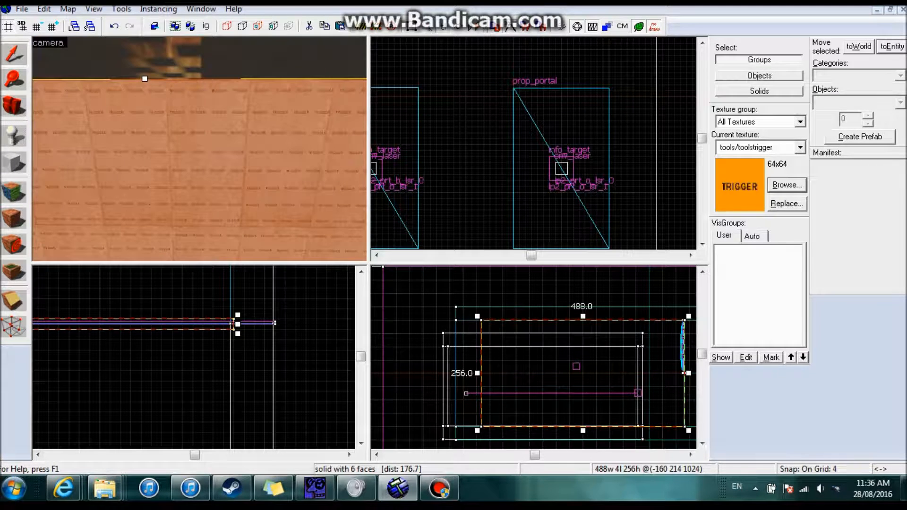
{"action": "key", "text": "z"}
{"action": "key", "text": "ctrl+t"}
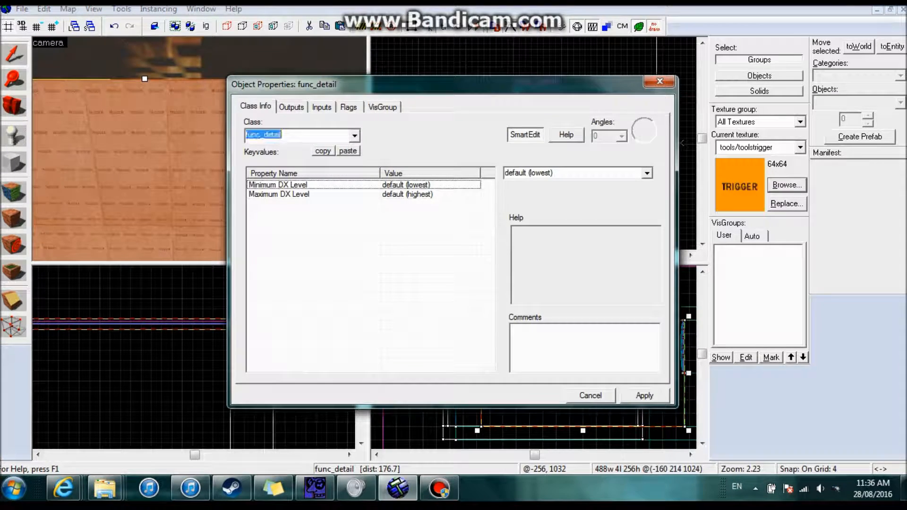
{"action": "type", "text": "func_pot"}
{"action": "key", "text": "BackSpace"}
{"action": "type", "text": "rt"}
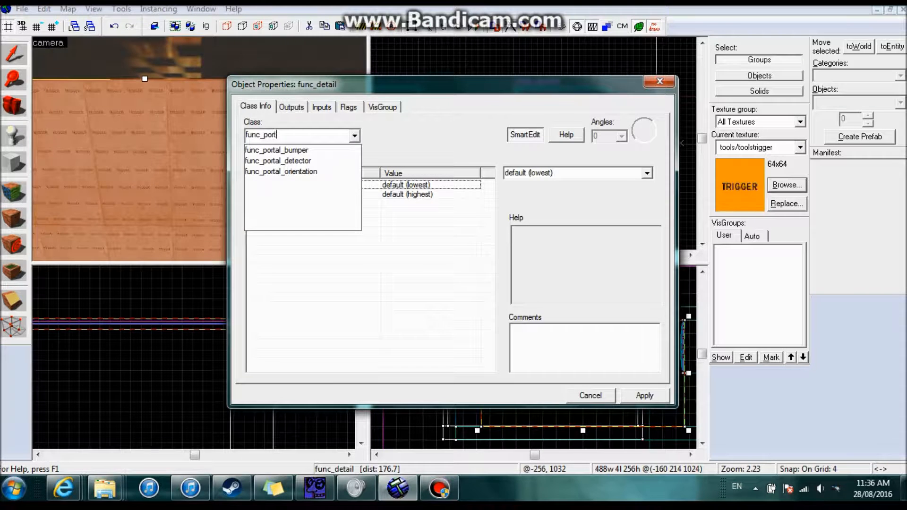
{"action": "key", "text": "Down"}
{"action": "key", "text": "Down"}
{"action": "key", "text": "Return"}
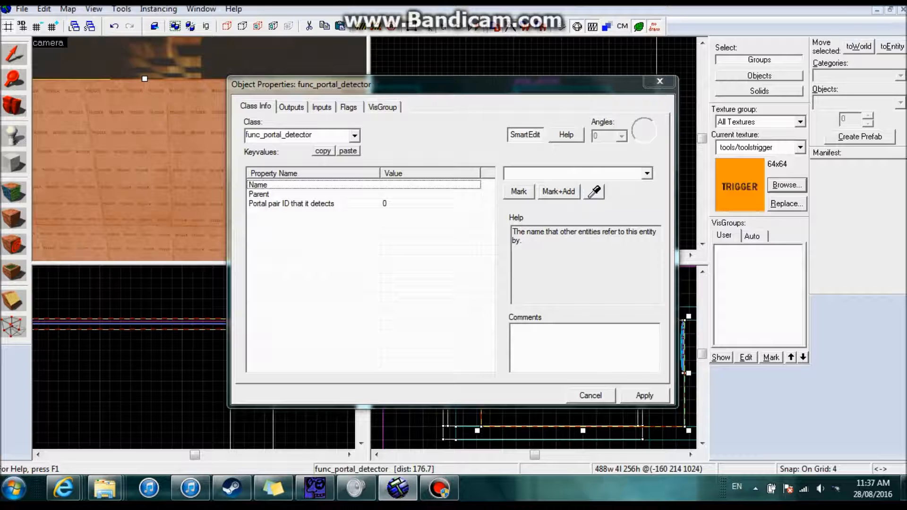
- Set the long wall detector's Portal pair ID that it detects to 1 and apply it
{"action": "left_click", "coordinate": [259, 194]}
{"action": "left_click", "coordinate": [291, 204]}
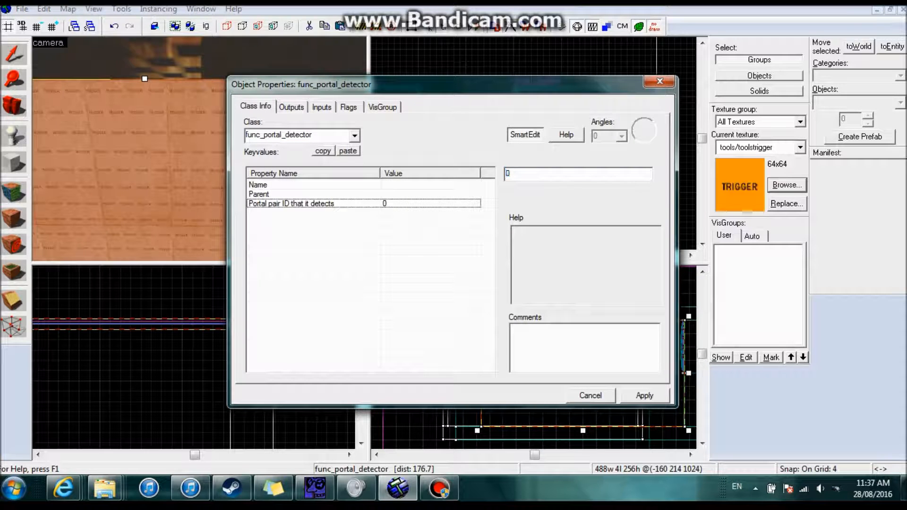
{"action": "type", "text": "1"}
{"action": "left_click", "coordinate": [644, 396]}
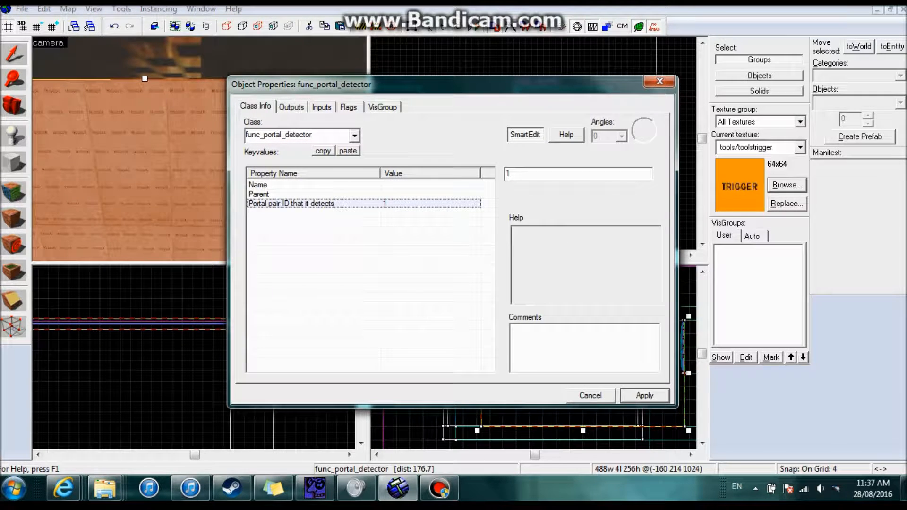
- Name the long wall's detector lp2_dtct_out, apply it, close its properties and clear the selection
{"action": "left_click", "coordinate": [259, 194]}
{"action": "left_click", "coordinate": [258, 184]}
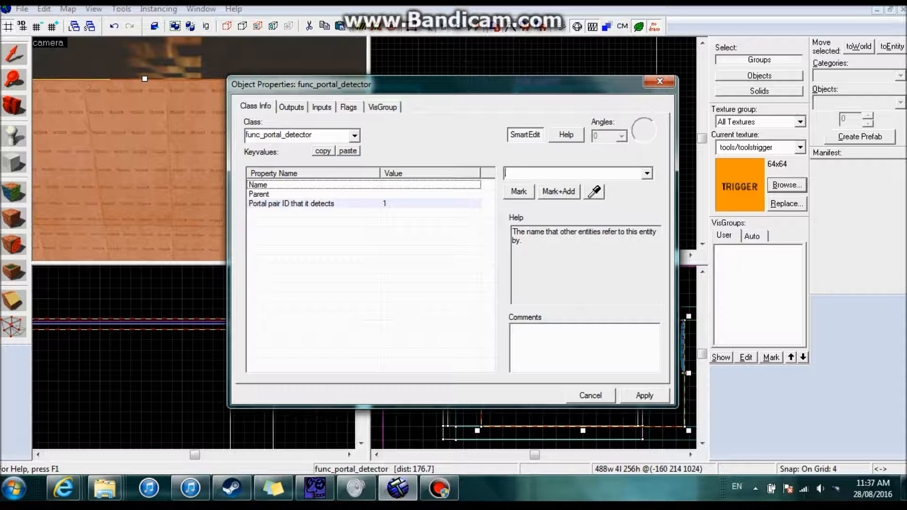
{"action": "type", "text": "lp2_"}
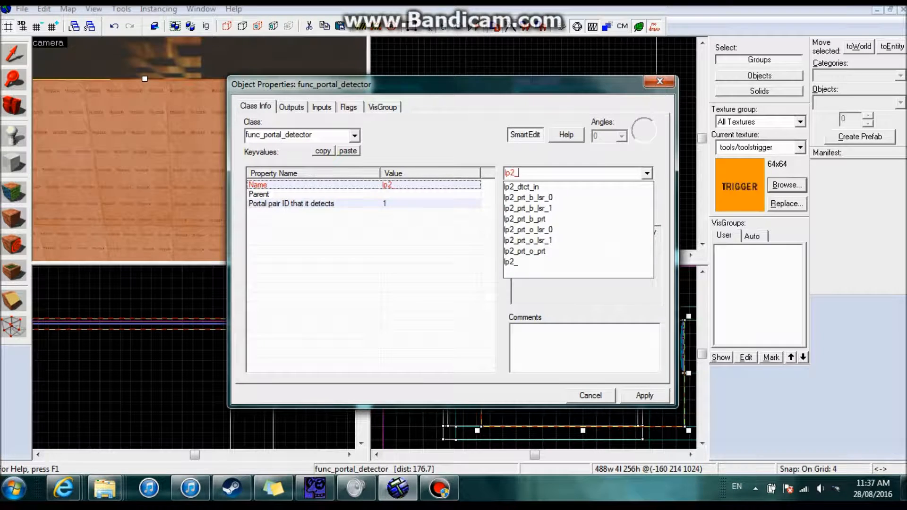
{"action": "type", "text": "dtct_out"}
{"action": "key", "text": "Return"}
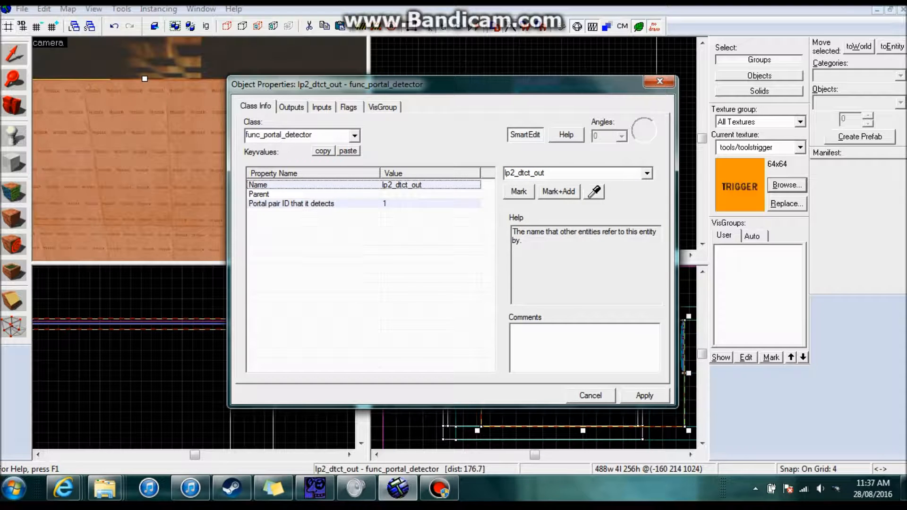
{"action": "left_click", "coordinate": [291, 107]}
{"action": "left_click", "coordinate": [645, 396]}
{"action": "key", "text": "Escape"}
{"action": "key", "text": "z"}
{"action": "key", "text": "Escape"}
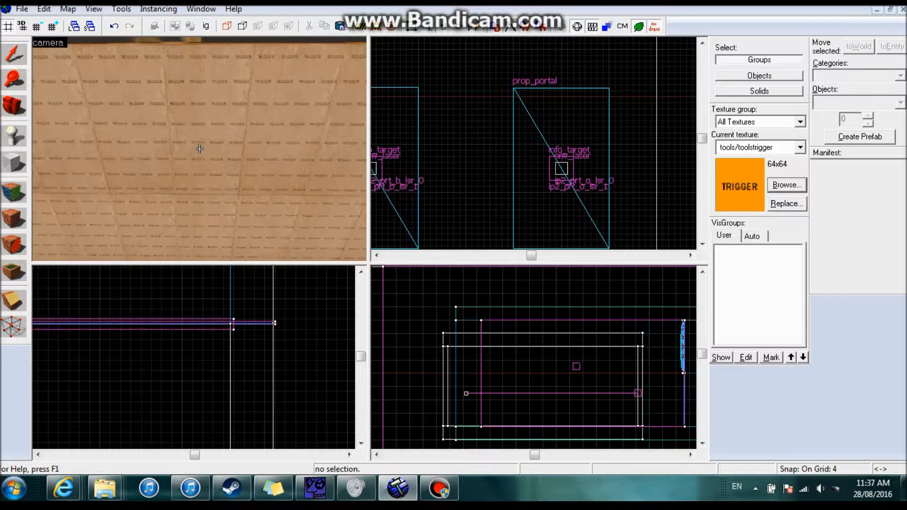
- Open the outputs of the lp2_dtct_out detector
{"action": "key", "text": "w"}
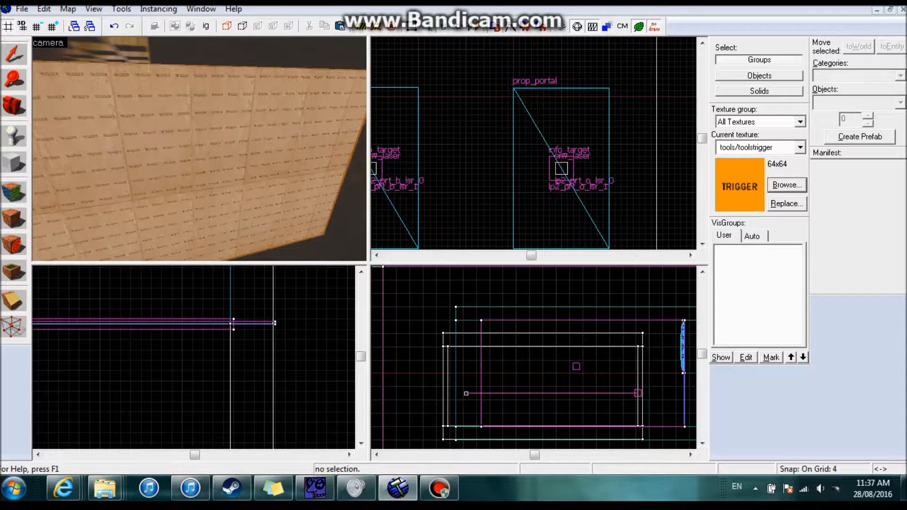
{"action": "double_click", "coordinate": [199, 148]}
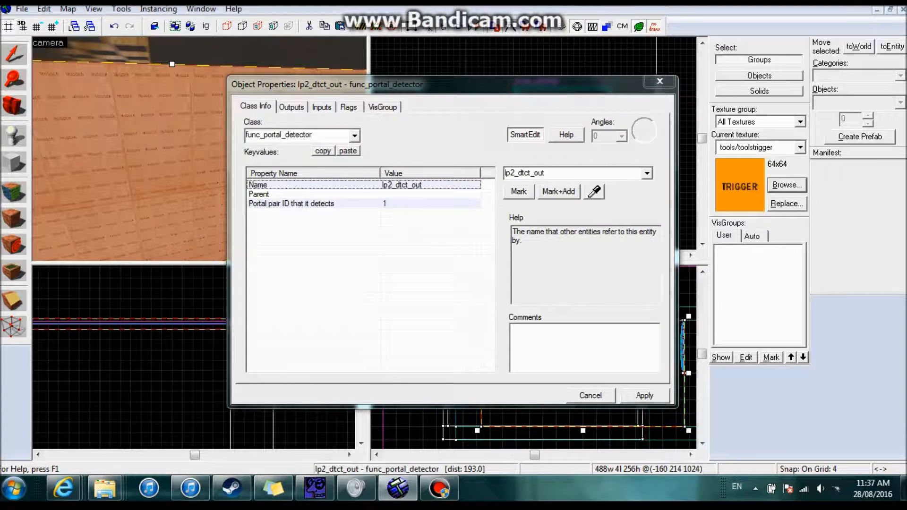
{"action": "left_click", "coordinate": [291, 107]}
{"action": "key", "text": "z"}
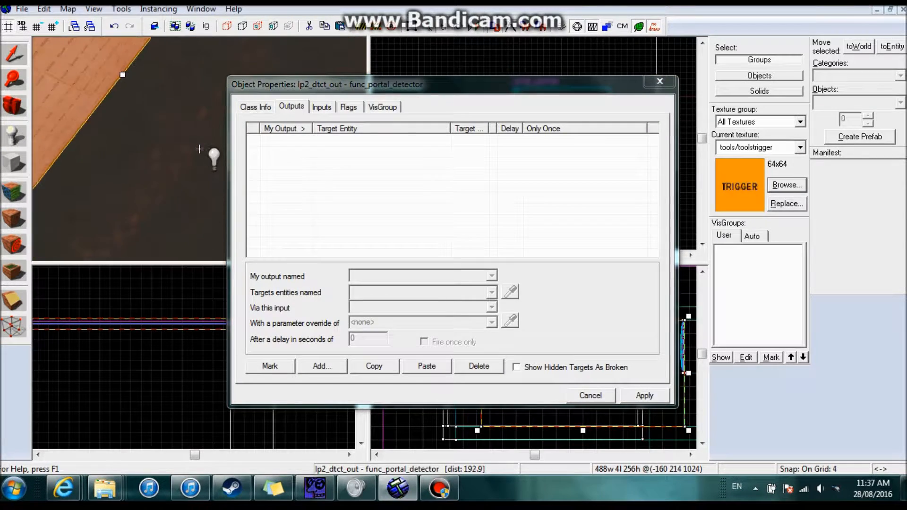
- Examine the outputs of the existing laserportal-detector-outside entity, including their targets, inputs and delays
{"action": "key", "text": "w"}
{"action": "key", "text": "w"}
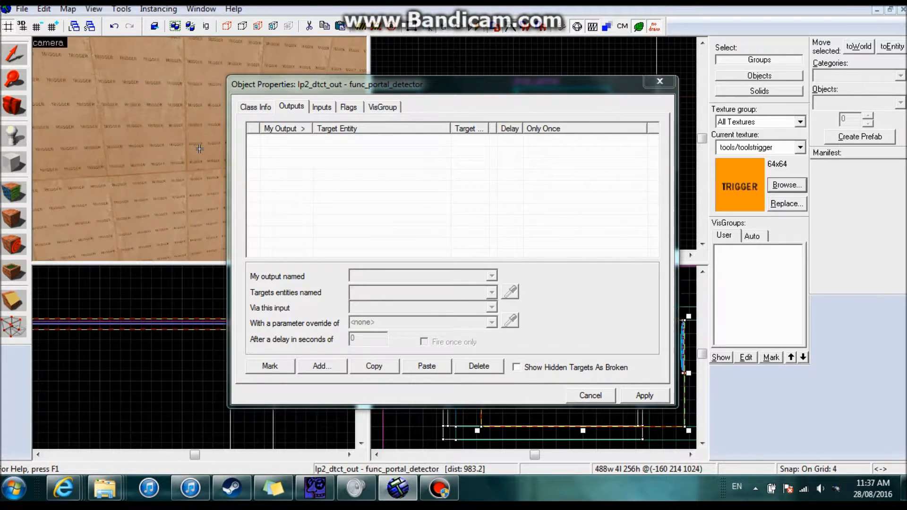
{"action": "left_click", "coordinate": [200, 149]}
{"action": "key", "text": "z"}
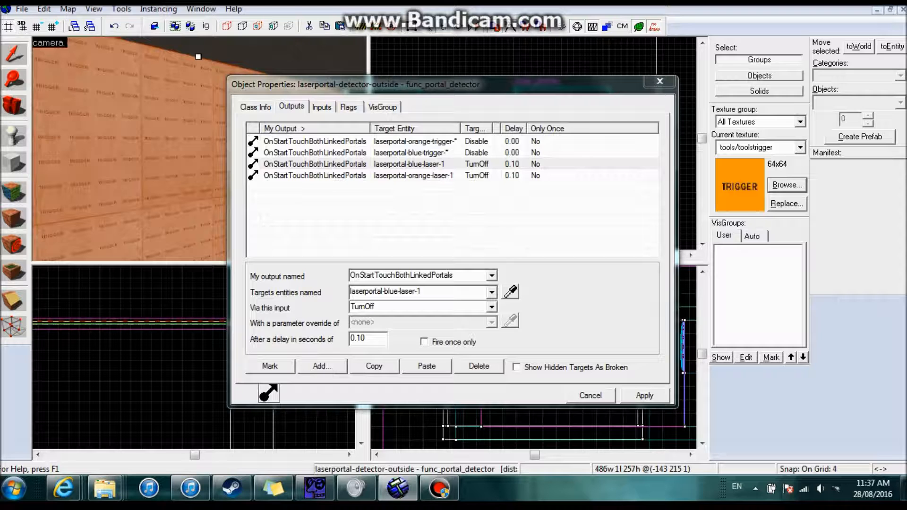
{"action": "left_click", "coordinate": [315, 141]}
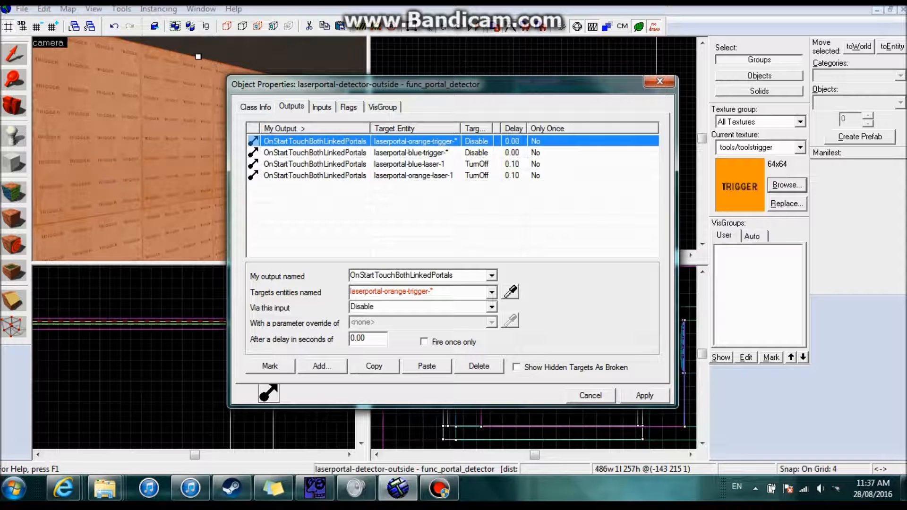
{"action": "left_click", "coordinate": [381, 208]}
{"action": "left_click", "coordinate": [381, 164]}
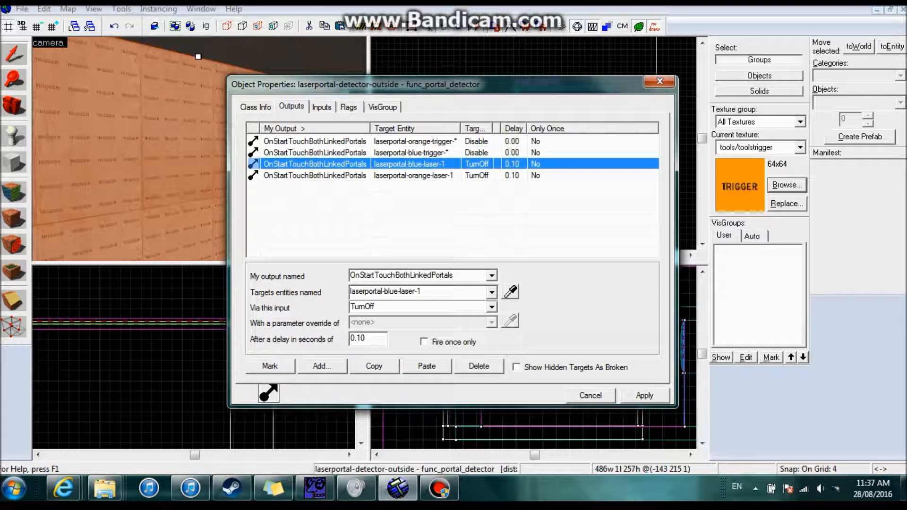
{"action": "left_click", "coordinate": [414, 175]}
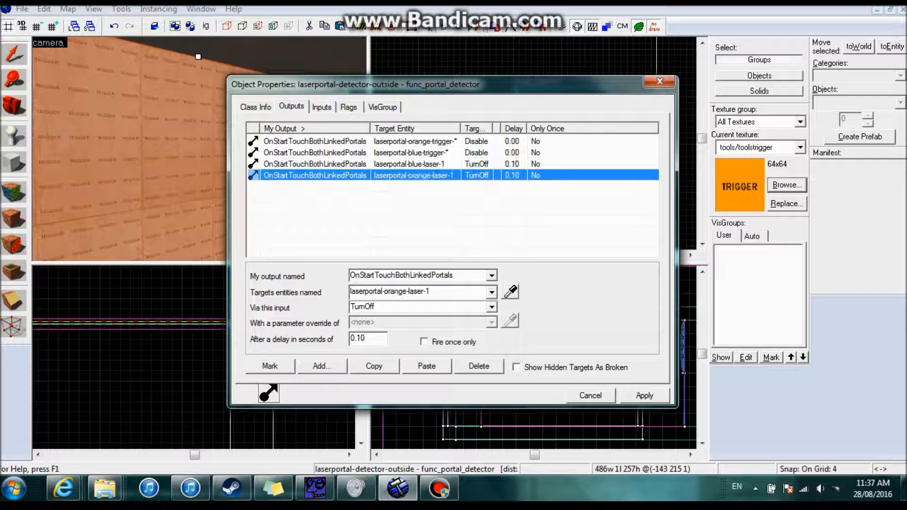
- Review the Disable and TurnOff outputs of laserportal-detector-outside, copy its two laser TurnOff outputs, and close its properties
{"action": "left_click", "coordinate": [414, 141]}
{"action": "left_click", "coordinate": [411, 152]}
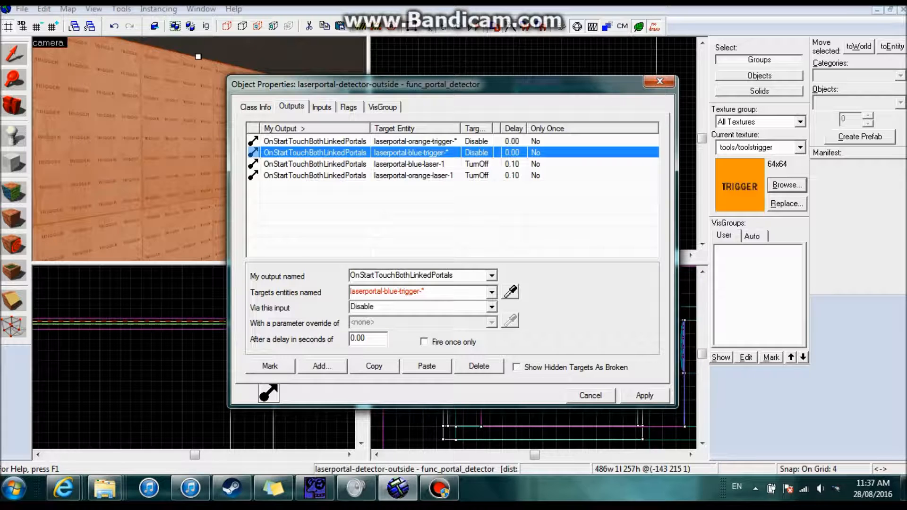
{"action": "left_click", "coordinate": [410, 164]}
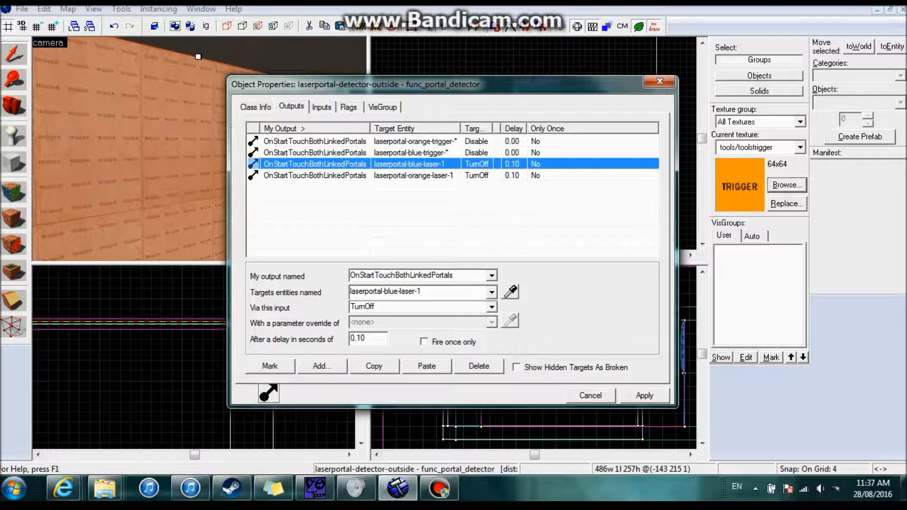
{"action": "left_click", "coordinate": [410, 175], "text": "shift"}
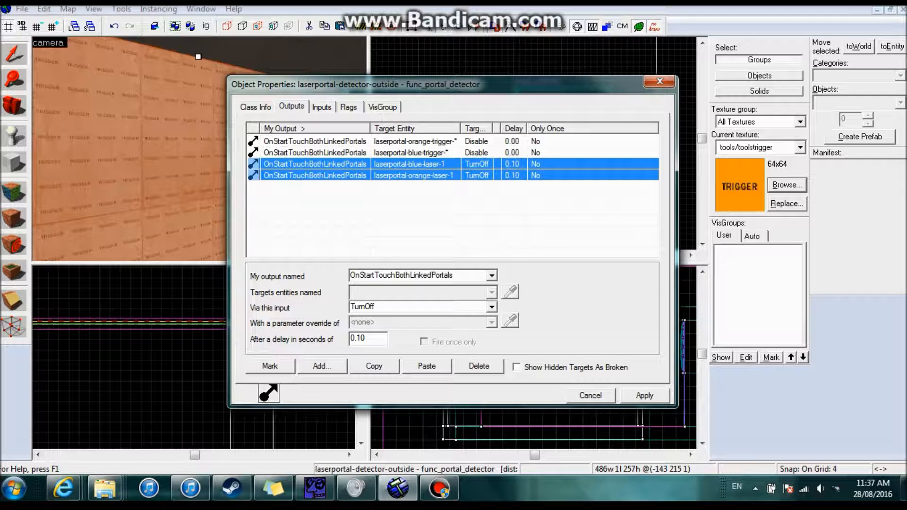
{"action": "left_click", "coordinate": [374, 367]}
{"action": "left_click", "coordinate": [410, 213]}
{"action": "left_click", "coordinate": [591, 395]}
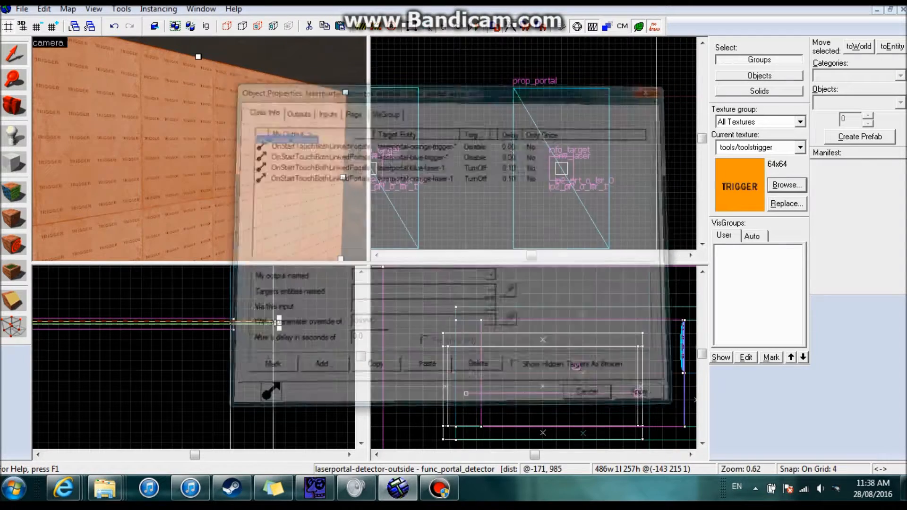
- Add an OnStartTouchBothLinkedPortals output to the lp2_dtct_out detector, targeting lp2_prt_*_prt
{"action": "key", "text": "z"}
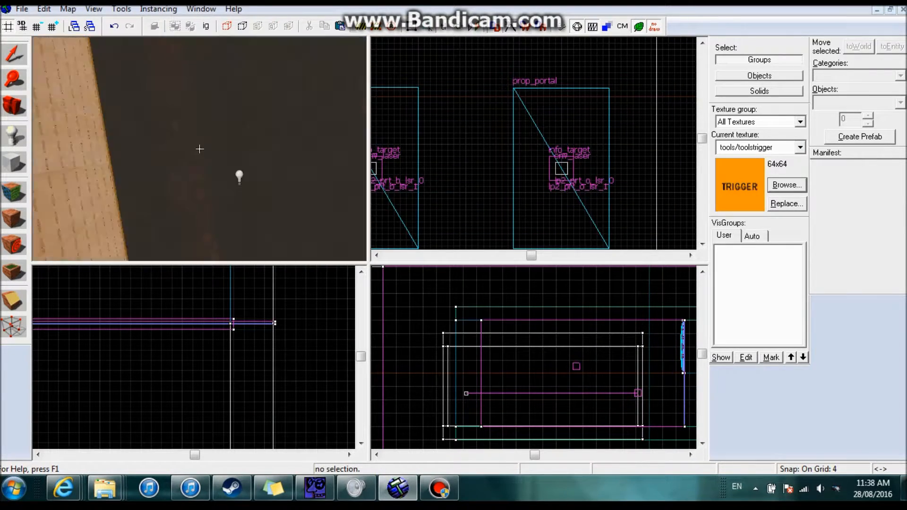
{"action": "left_click", "coordinate": [200, 149]}
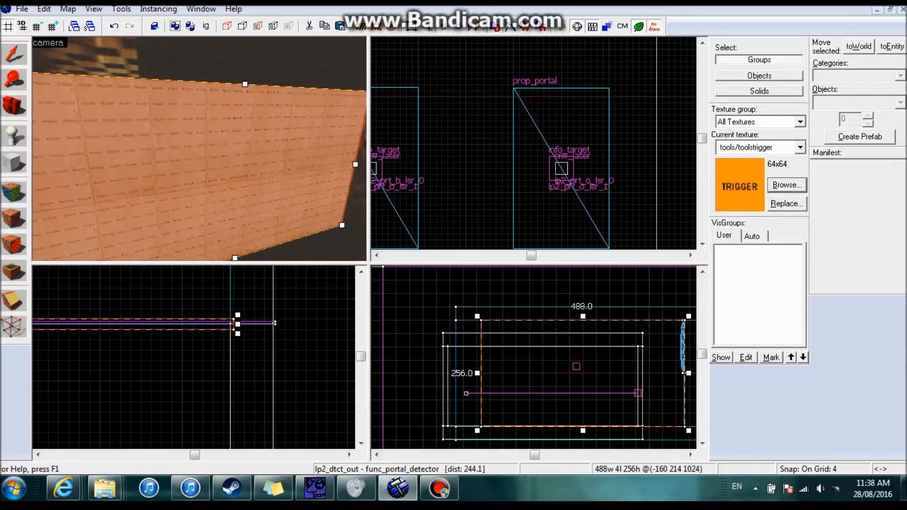
{"action": "key", "text": "alt+Return"}
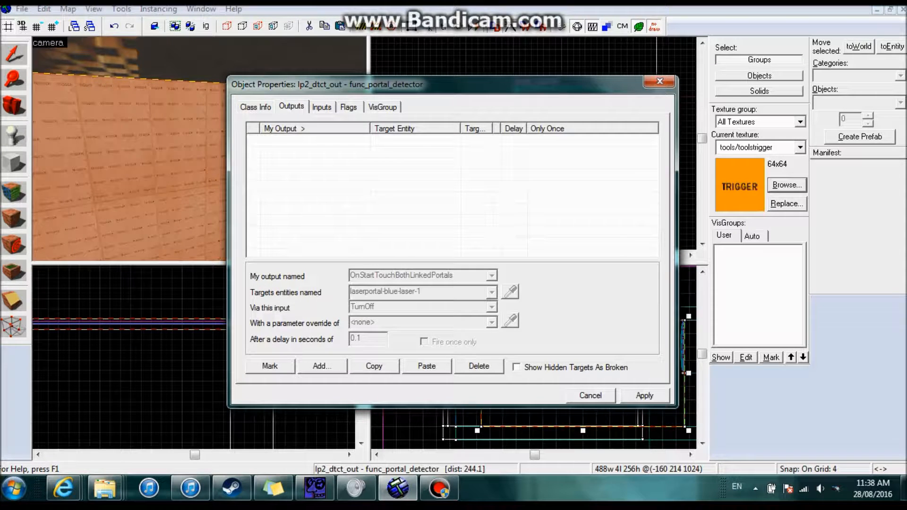
{"action": "left_click", "coordinate": [322, 367]}
{"action": "left_click", "coordinate": [491, 275]}
{"action": "left_click", "coordinate": [401, 287]}
{"action": "left_click", "coordinate": [402, 292]}
{"action": "type", "text": "lp2_"}
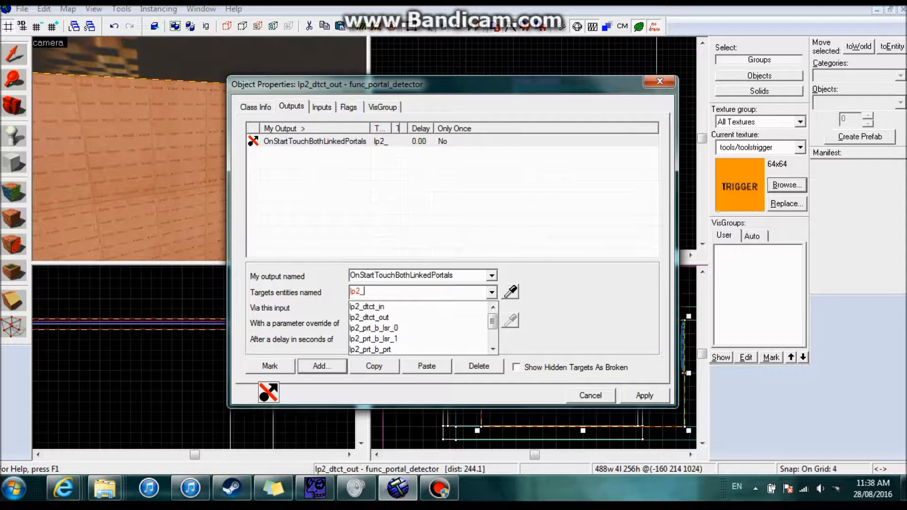
{"action": "type", "text": "prt_"}
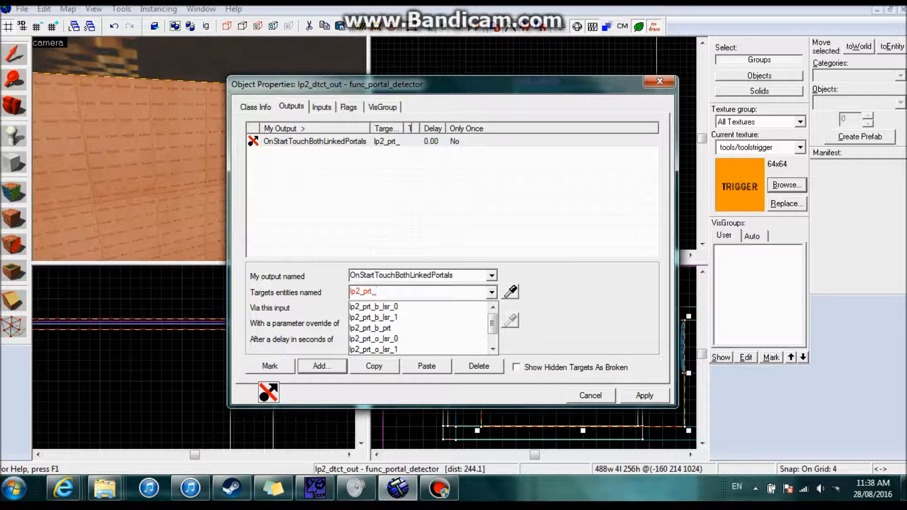
{"action": "type", "text": "*"}
{"action": "type", "text": "_prt"}
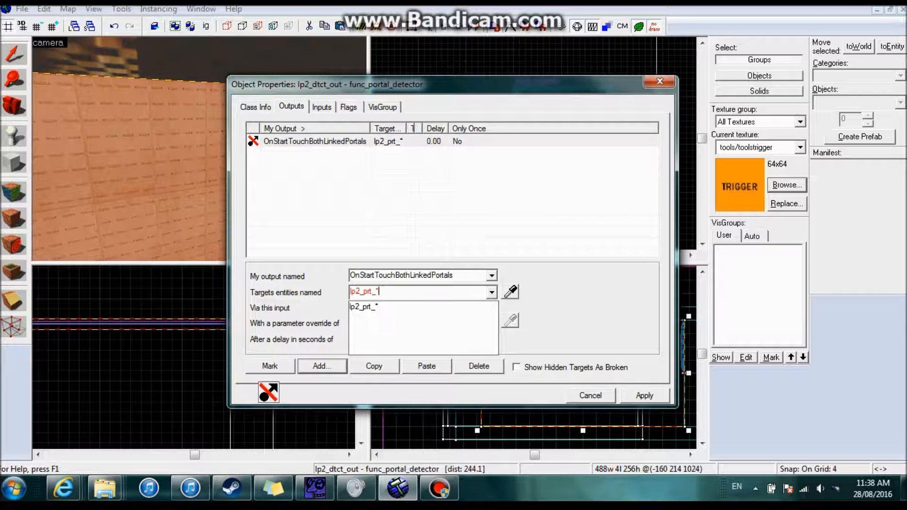
{"action": "key", "text": "Return"}
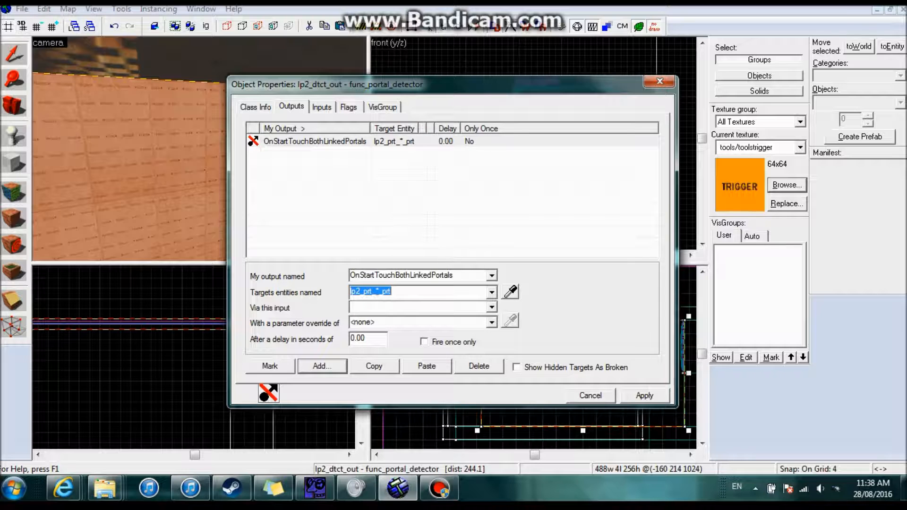
- Set the new output's target input to TurnOff, apply it and close the detector's properties
{"action": "key", "text": "Tab"}
{"action": "type", "text": "Tur"}
{"action": "key", "text": "Return"}
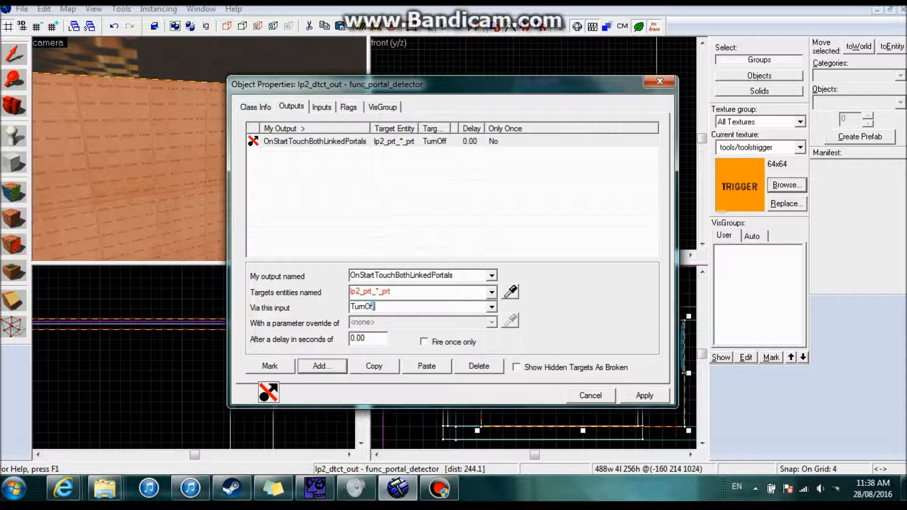
{"action": "left_click", "coordinate": [644, 395]}
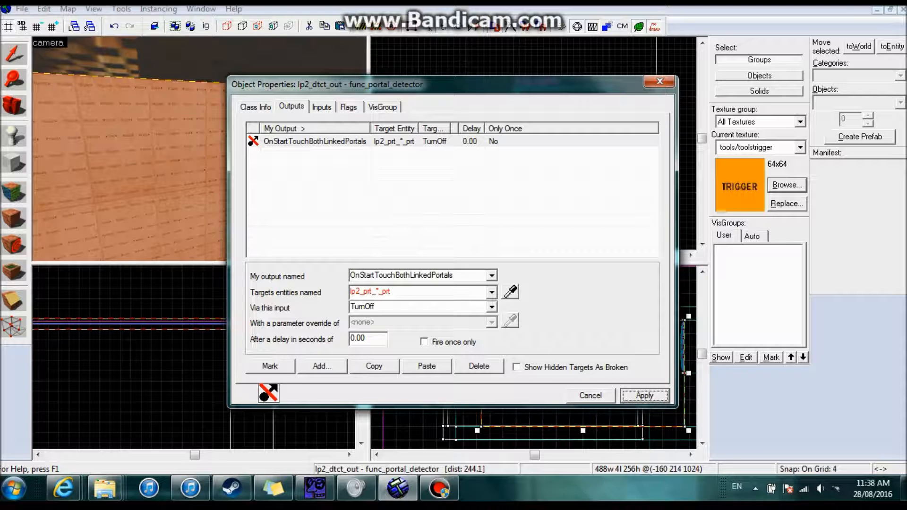
{"action": "left_click", "coordinate": [659, 82]}
- Reopen the outputs of lp2_dtct_out and change the output's target entity to lp2_prt_b_prt
{"action": "double_click", "coordinate": [180, 151]}
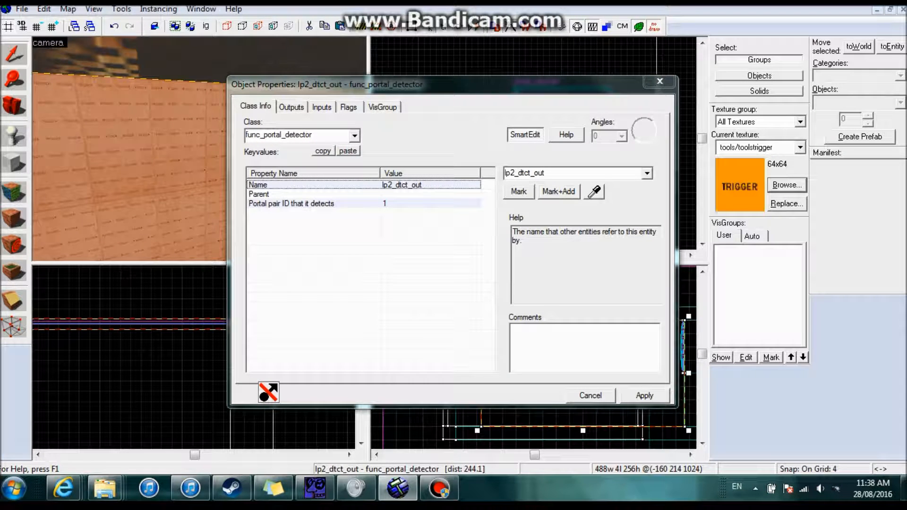
{"action": "left_click", "coordinate": [292, 107]}
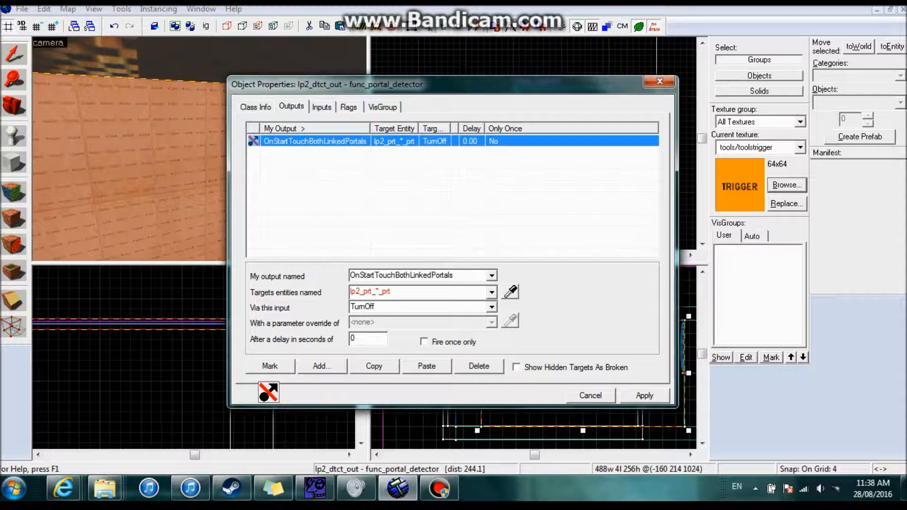
{"action": "double_click", "coordinate": [371, 292]}
{"action": "left_click", "coordinate": [392, 292]}
{"action": "key", "text": "BackSpace"}
{"action": "key", "text": "BackSpace"}
{"action": "key", "text": "BackSpace"}
{"action": "key", "text": "BackSpace"}
{"action": "key", "text": "BackSpace"}
{"action": "type", "text": "b_pr"}
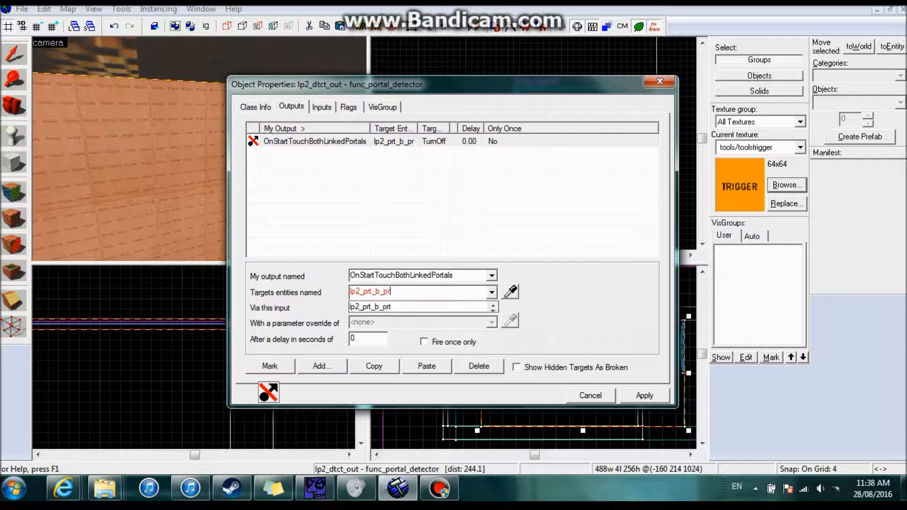
{"action": "type", "text": "t"}
- Choose SetActivatedState as the lp2_prt_b_prt output's input and clear its parameter override
{"action": "key", "text": "End"}
{"action": "key", "text": "Tab"}
{"action": "key", "text": "Tab"}
{"action": "key", "text": "shift+Tab"}
{"action": "left_click", "coordinate": [492, 307]}
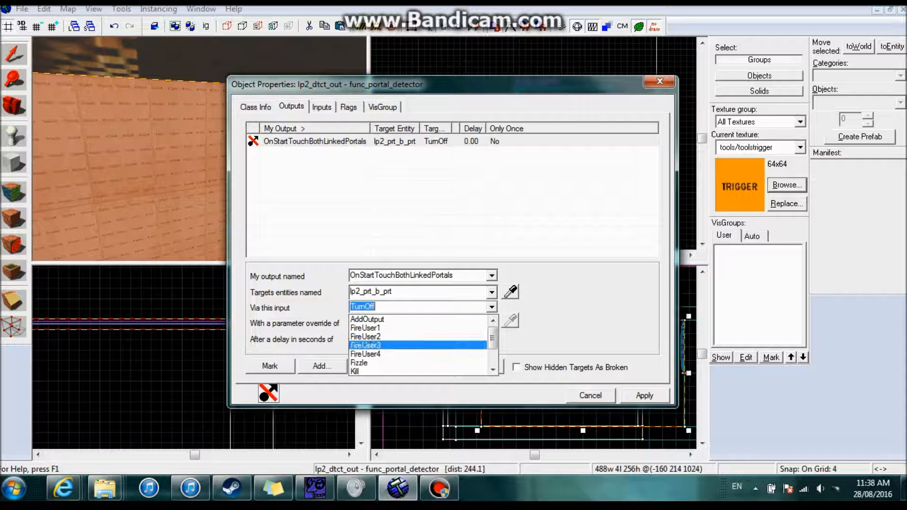
{"action": "scroll", "coordinate": [418, 344], "scroll_direction": "down", "scroll_amount": 2}
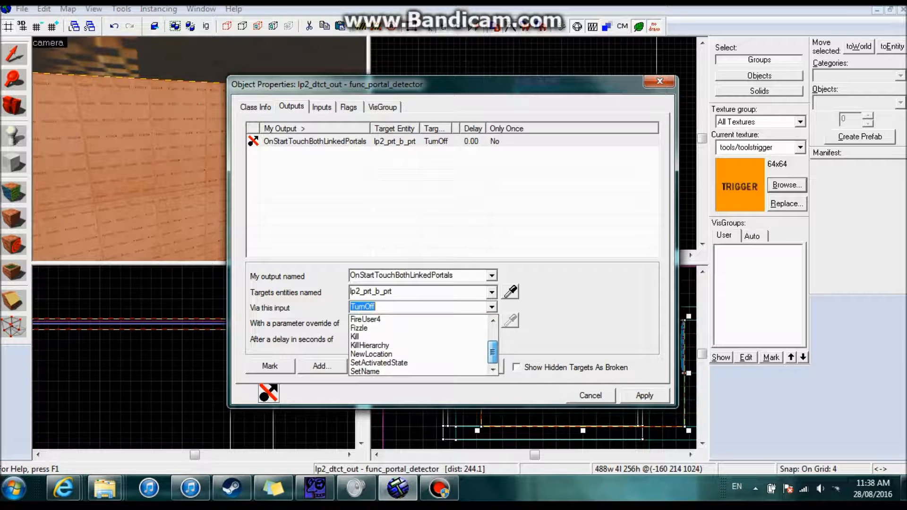
{"action": "scroll", "coordinate": [418, 345], "scroll_direction": "up", "scroll_amount": 2}
{"action": "scroll", "coordinate": [418, 344], "scroll_direction": "down", "scroll_amount": 2}
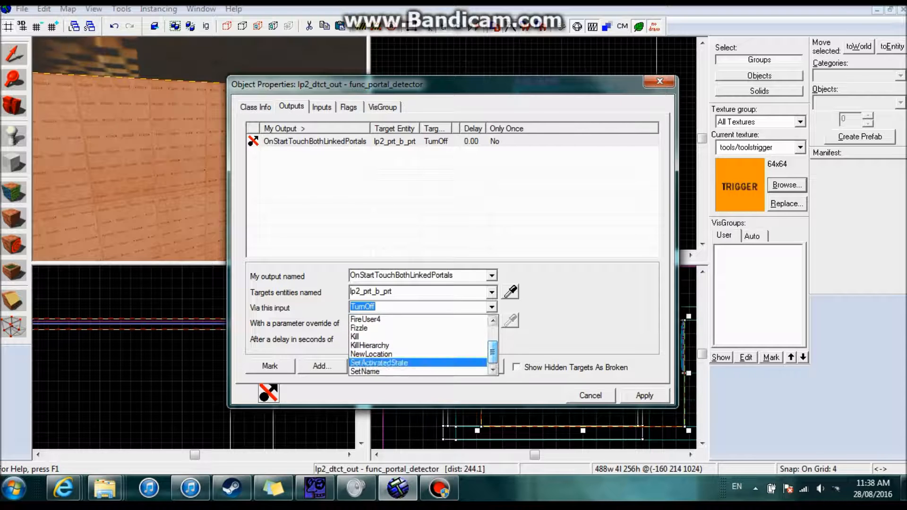
{"action": "left_click", "coordinate": [418, 362]}
{"action": "key", "text": "Tab"}
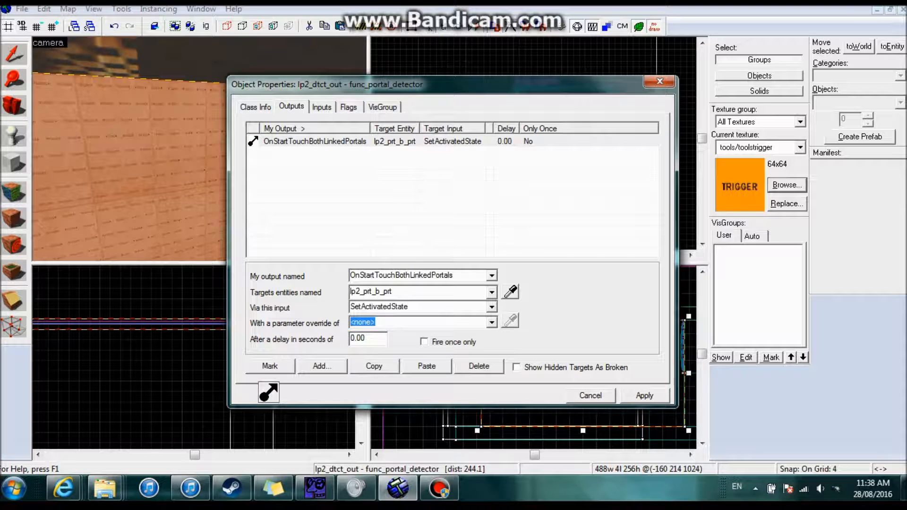
{"action": "key", "text": "BackSpace"}
- Change the lp2_prt_b_prt output's input to TurnOff
{"action": "double_click", "coordinate": [371, 292]}
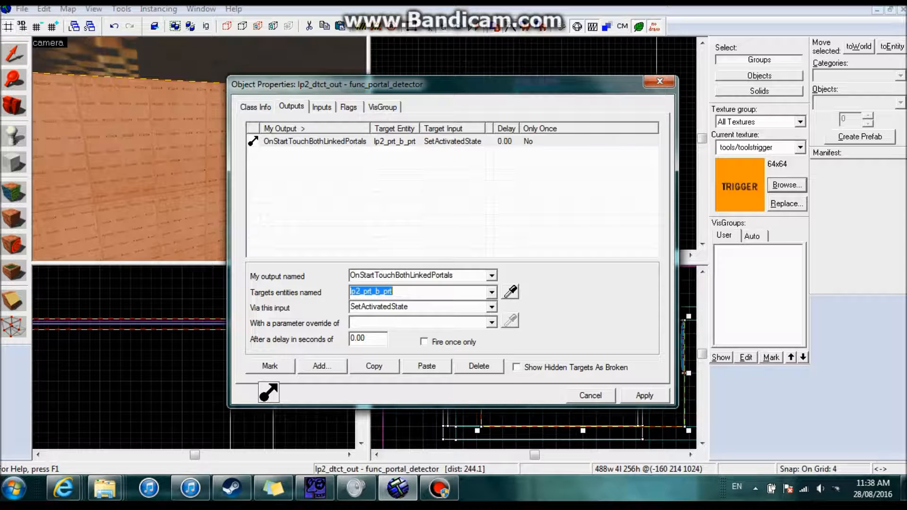
{"action": "key", "text": "Tab"}
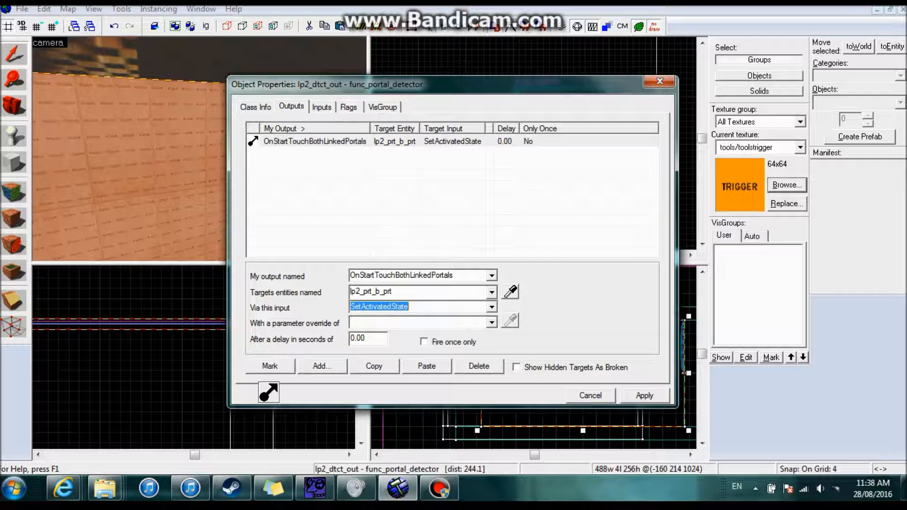
{"action": "type", "text": "Tumf"}
{"action": "key", "text": "BackSpace"}
{"action": "type", "text": "Off"}
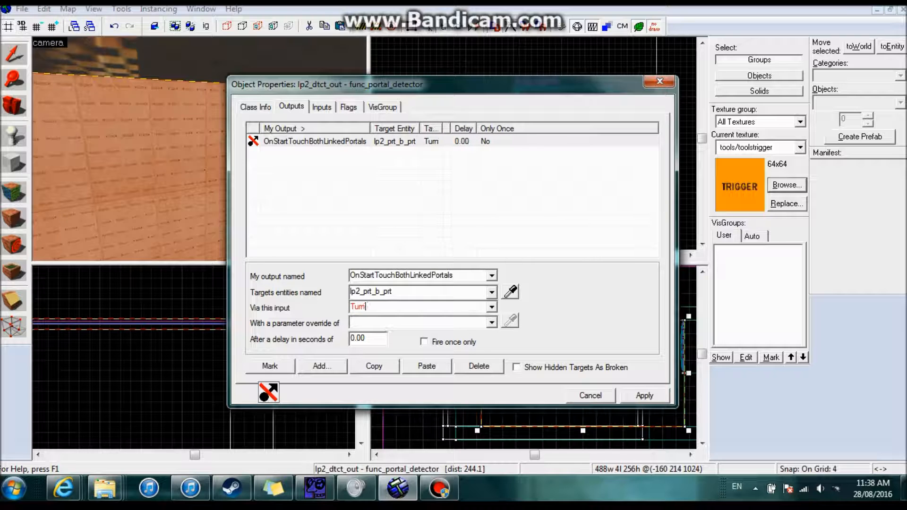
- Retarget the output to the blue portal's laser lp2_prt_b_lsr_0 and select TurnOff as its input
{"action": "key", "text": "shift+Tab"}
{"action": "key", "text": "End"}
{"action": "key", "text": "shift+Left"}
{"action": "key", "text": "shift+Left"}
{"action": "key", "text": "shift+Left"}
{"action": "type", "text": "lsr_0"}
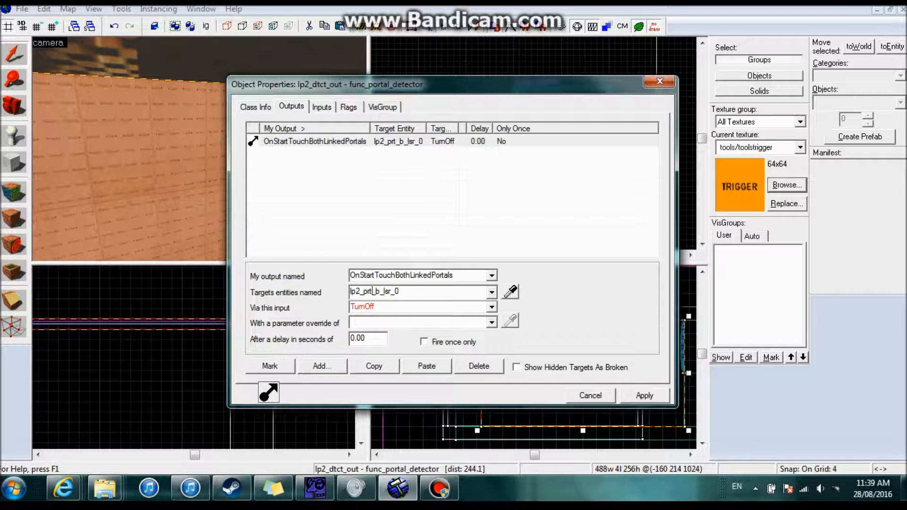
{"action": "key", "text": "Tab"}
{"action": "left_click", "coordinate": [492, 307]}
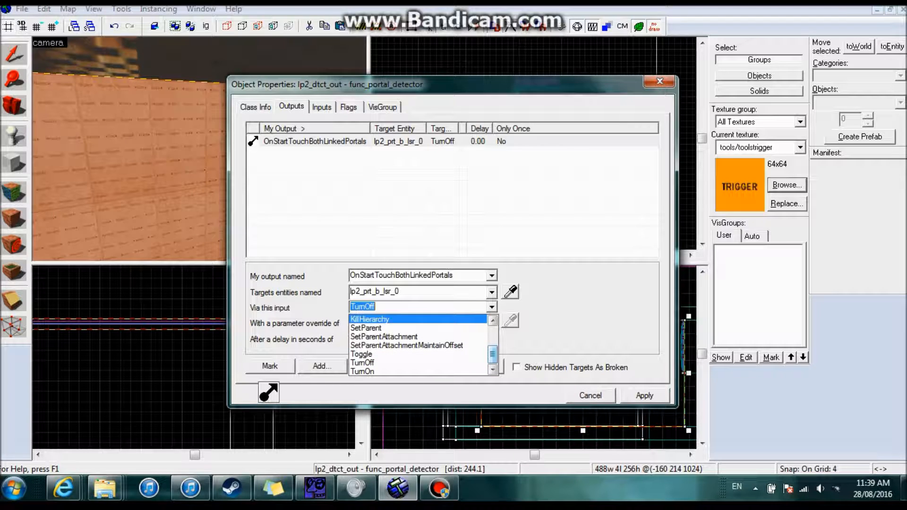
{"action": "left_click", "coordinate": [363, 363]}
- Try the wildcard target lp2_prt_*_lsr_0 for the TurnOff output and apply it
{"action": "double_click", "coordinate": [388, 292]}
{"action": "left_click", "coordinate": [399, 292]}
{"action": "left_click", "coordinate": [381, 292]}
{"action": "key", "text": "BackSpace"}
{"action": "type", "text": "*"}
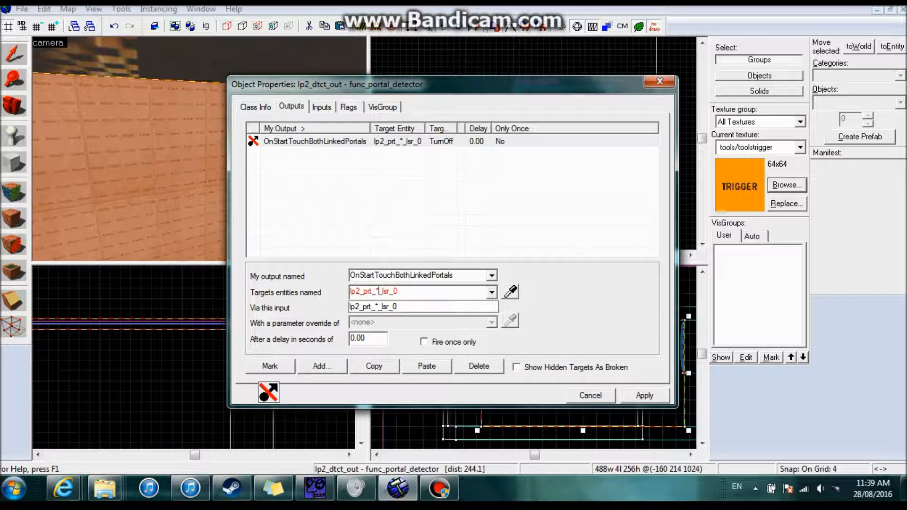
{"action": "key", "text": "Return"}
{"action": "left_click", "coordinate": [394, 291]}
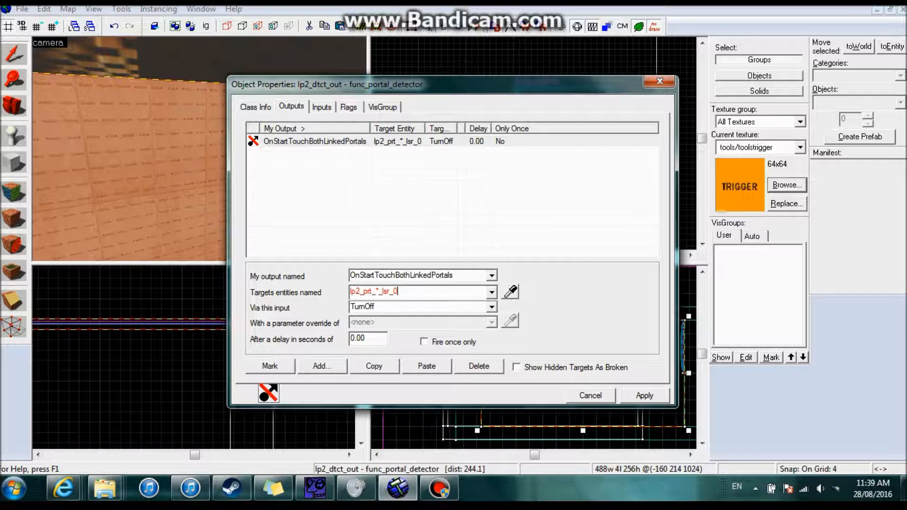
{"action": "left_click", "coordinate": [644, 396]}
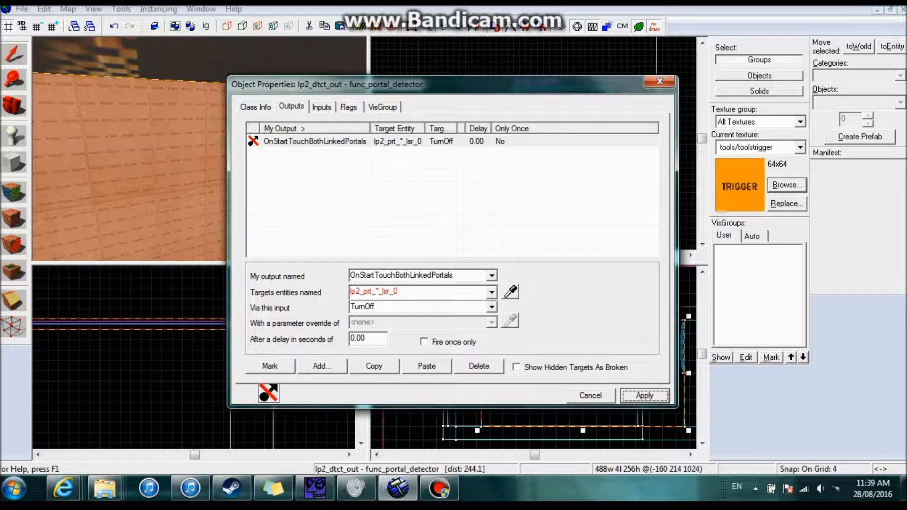
- Replace the wildcard in the output's target with b so it targets lp2_prt_b_lsr_0
{"action": "left_click", "coordinate": [380, 292]}
{"action": "left_click", "coordinate": [379, 291]}
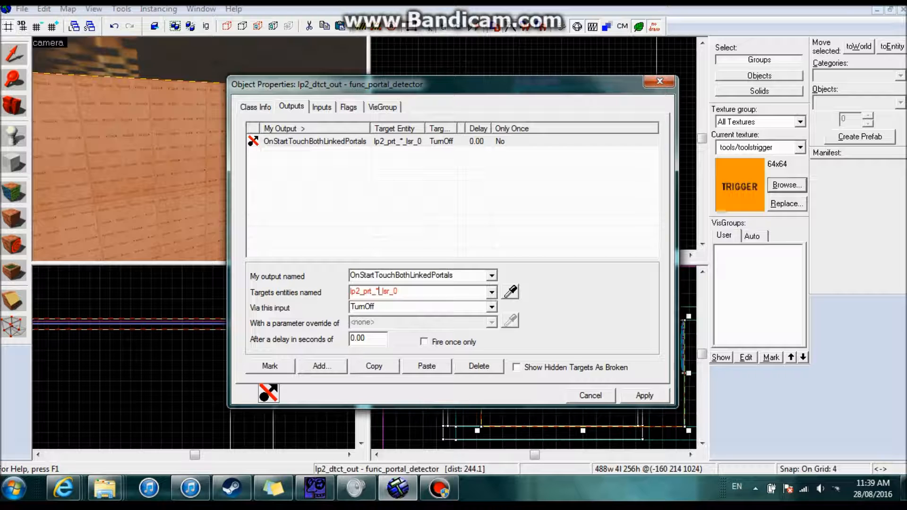
{"action": "key", "text": "BackSpace"}
{"action": "type", "text": "b"}
{"action": "key", "text": "Return"}
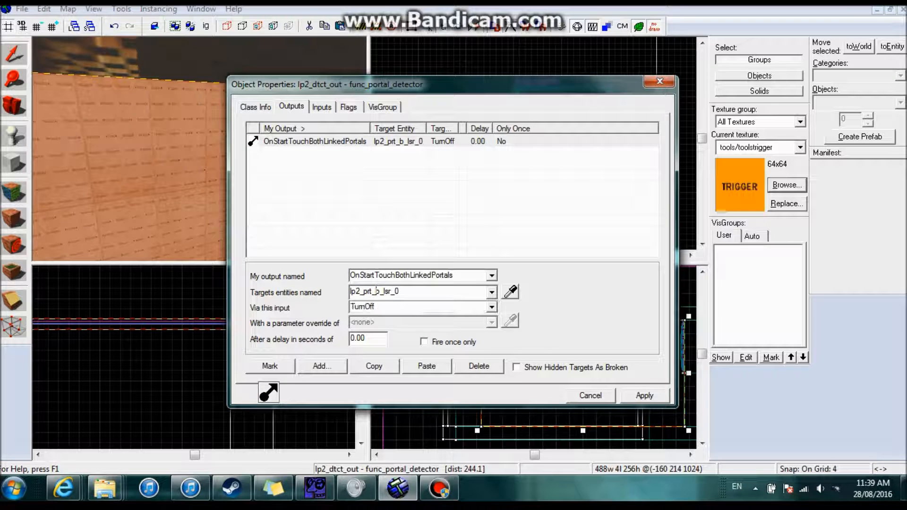
- Duplicate the lp2_prt_b_lsr_0 TurnOff output in the list of lp2_dtct_out
{"action": "left_click", "coordinate": [453, 203]}
{"action": "left_click", "coordinate": [314, 141]}
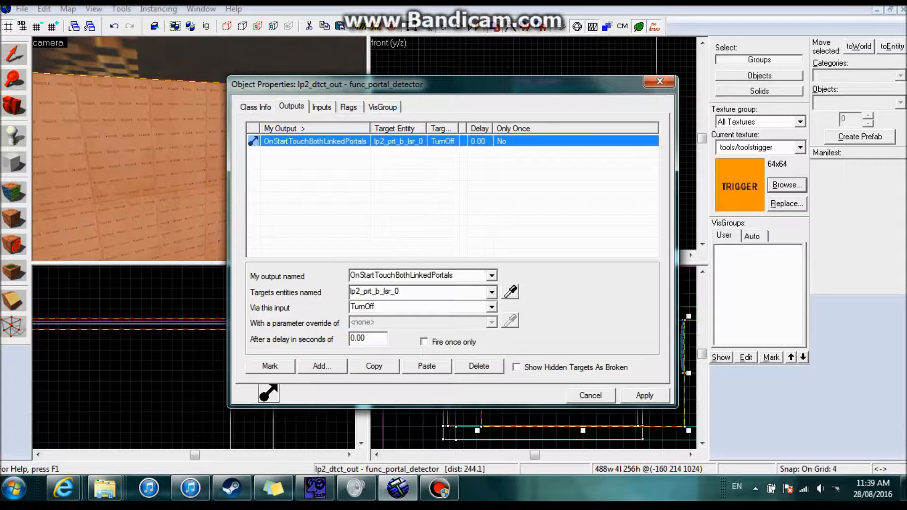
{"action": "left_click", "coordinate": [374, 366]}
{"action": "left_click", "coordinate": [427, 366]}
{"action": "left_click", "coordinate": [331, 194]}
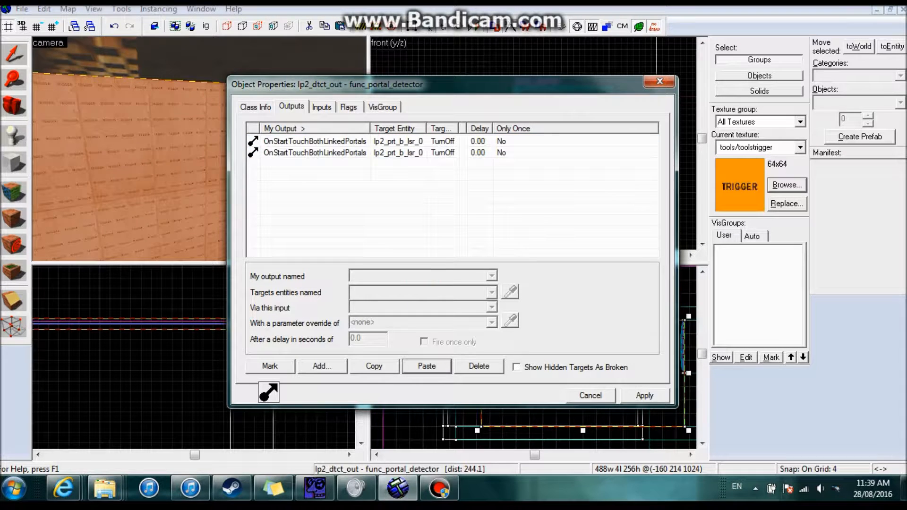
- Retarget the duplicated output to lp2_prt_o_lsr_0, apply it and close the detector's properties
{"action": "left_click", "coordinate": [315, 153]}
{"action": "left_click", "coordinate": [377, 291]}
{"action": "key", "text": "BackSpace"}
{"action": "type", "text": "o"}
{"action": "key", "text": "Return"}
{"action": "left_click", "coordinate": [644, 395]}
{"action": "left_click", "coordinate": [591, 396]}
- Check the outputs of the lp2_dtct_in detector at the portals and close its properties
{"action": "key", "text": "z"}
{"action": "key", "text": "z"}
{"action": "double_click", "coordinate": [199, 149]}
{"action": "left_click", "coordinate": [291, 106]}
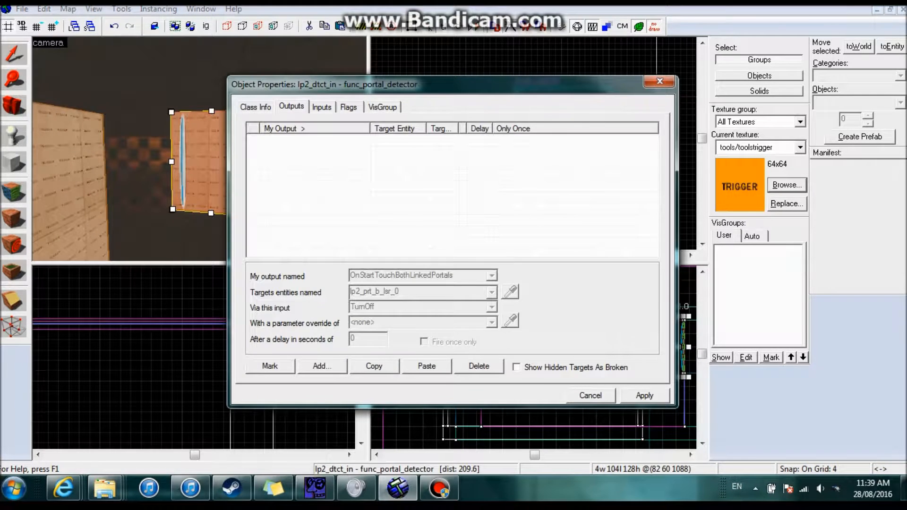
{"action": "left_click", "coordinate": [644, 395]}
{"action": "left_click", "coordinate": [590, 395]}
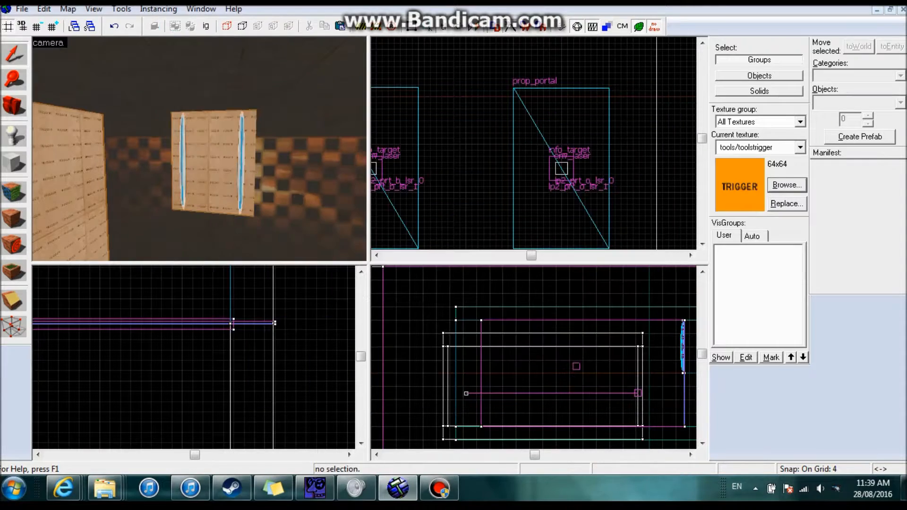
{"action": "key", "text": "z"}
{"action": "key", "text": "w"}
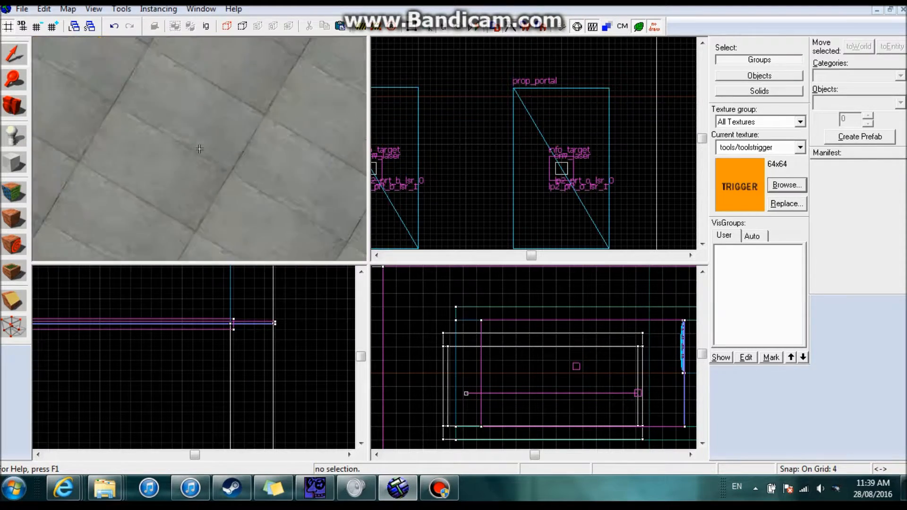
- Examine the OnStartTouchPortal1 outputs and delays of the reference laserportal-detector at the portals, and close its properties
{"action": "key", "text": "z"}
{"action": "double_click", "coordinate": [199, 149]}
{"action": "left_click", "coordinate": [291, 107]}
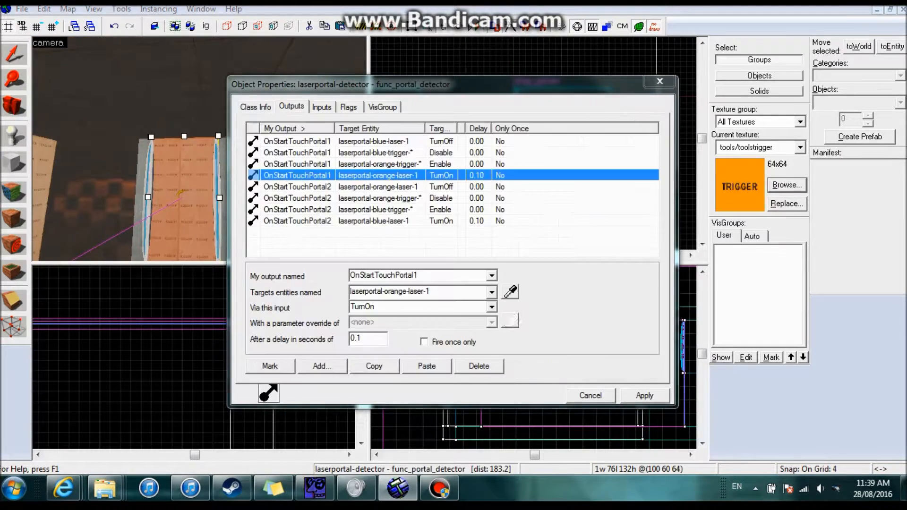
{"action": "left_click", "coordinate": [298, 141]}
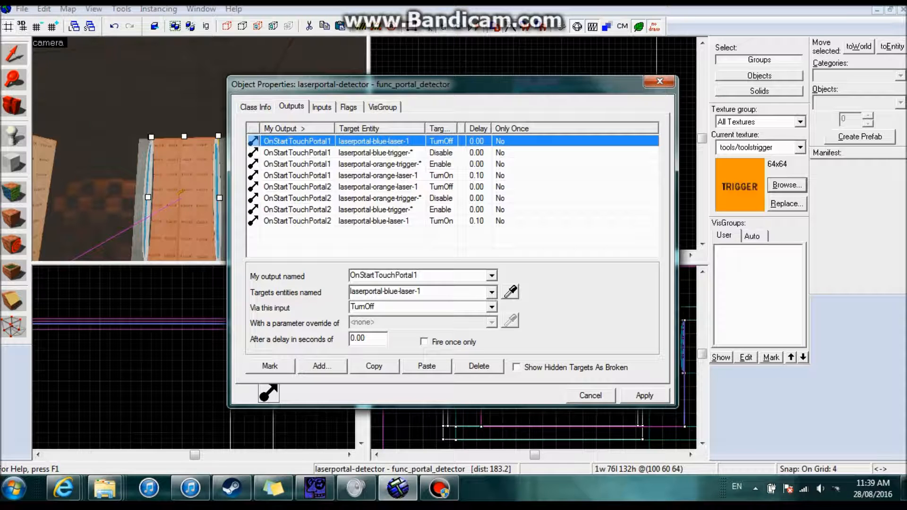
{"action": "left_click", "coordinate": [378, 175]}
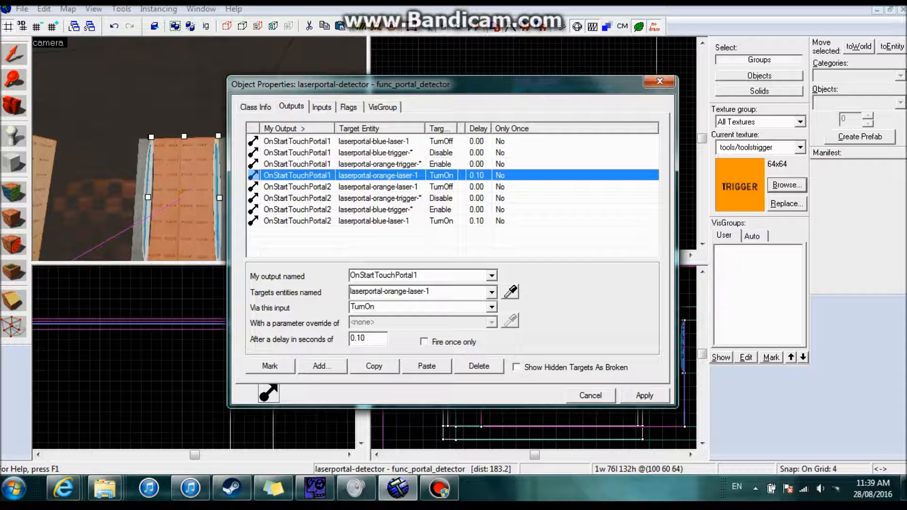
{"action": "key", "text": "z"}
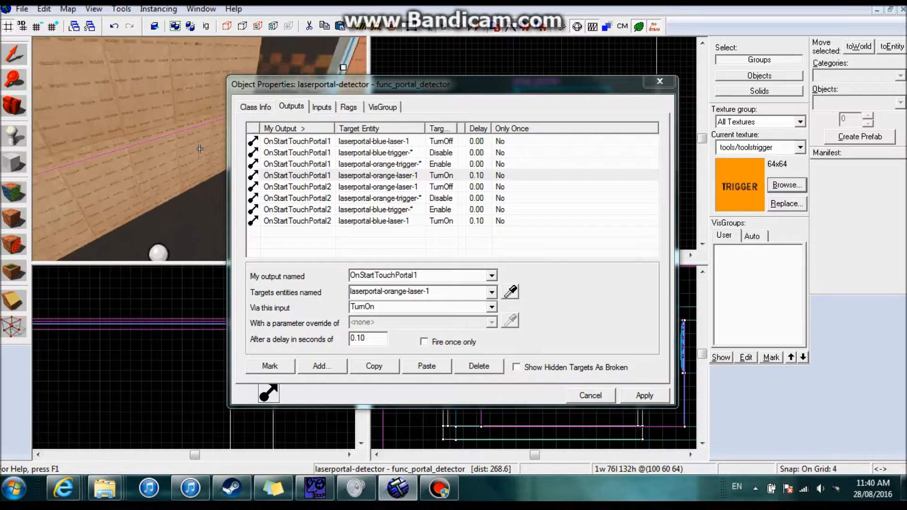
{"action": "key", "text": "w"}
{"action": "key", "text": "s"}
{"action": "key", "text": "w"}
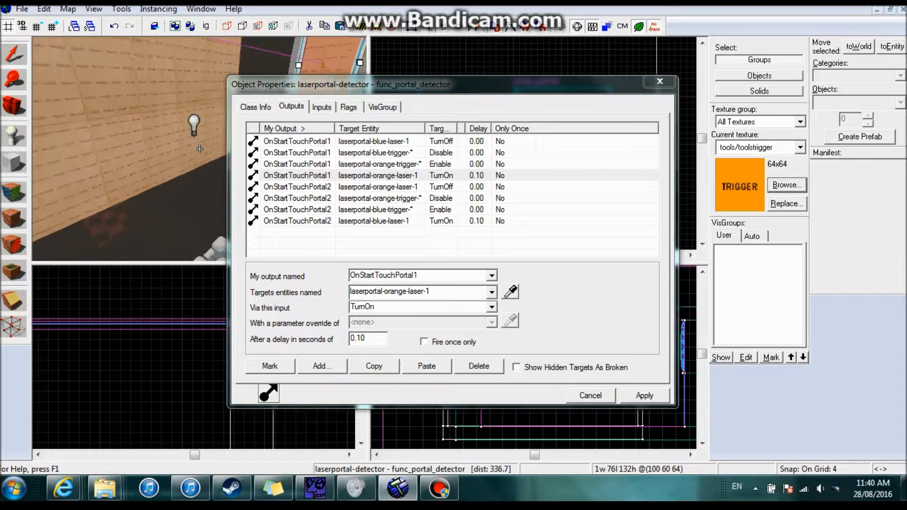
{"action": "key", "text": "s"}
{"action": "key", "text": "w"}
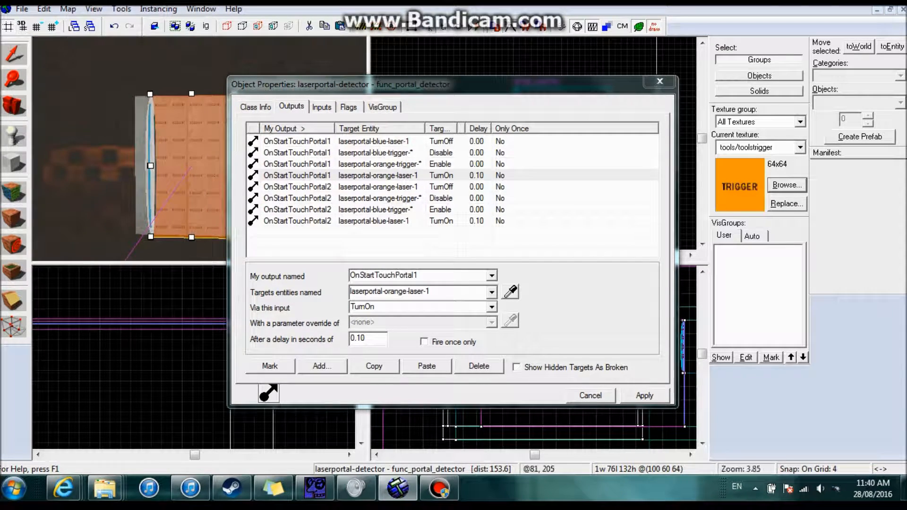
{"action": "left_click", "coordinate": [378, 175]}
{"action": "left_click", "coordinate": [591, 395]}
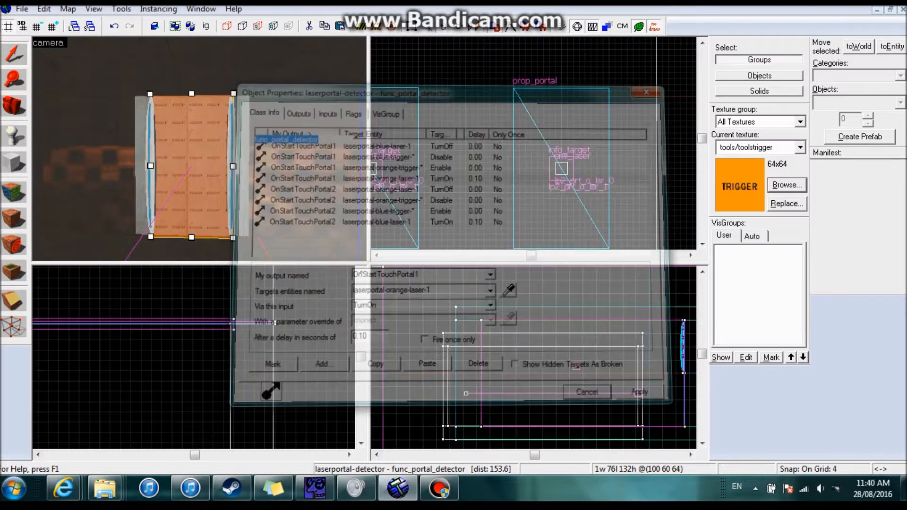
- Check the reference laserportal-detector-outside outputs and set the delay of lp2_dtct_out's lp2_prt_o_lsr_0 TurnOff output to 0.10 seconds
{"action": "key", "text": "z"}
{"action": "double_click", "coordinate": [199, 149]}
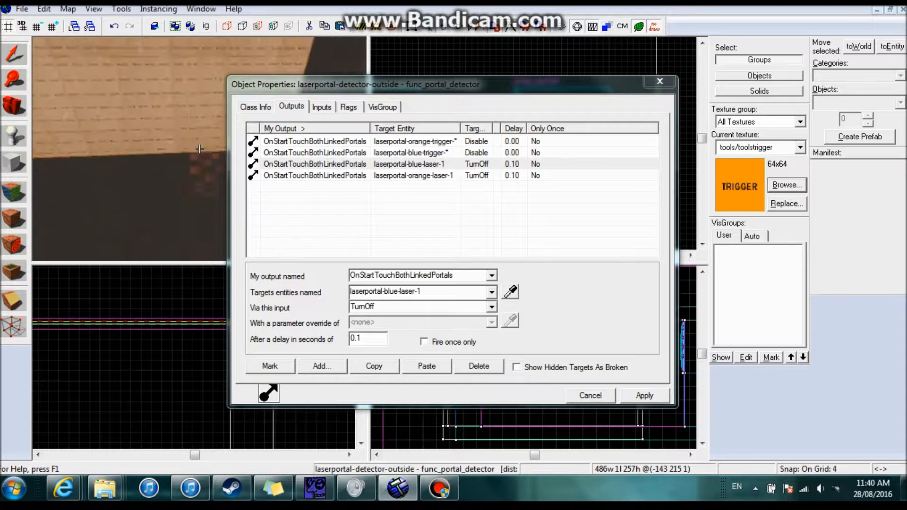
{"action": "left_click", "coordinate": [199, 149]}
{"action": "left_click", "coordinate": [316, 152]}
{"action": "left_click", "coordinate": [362, 339]}
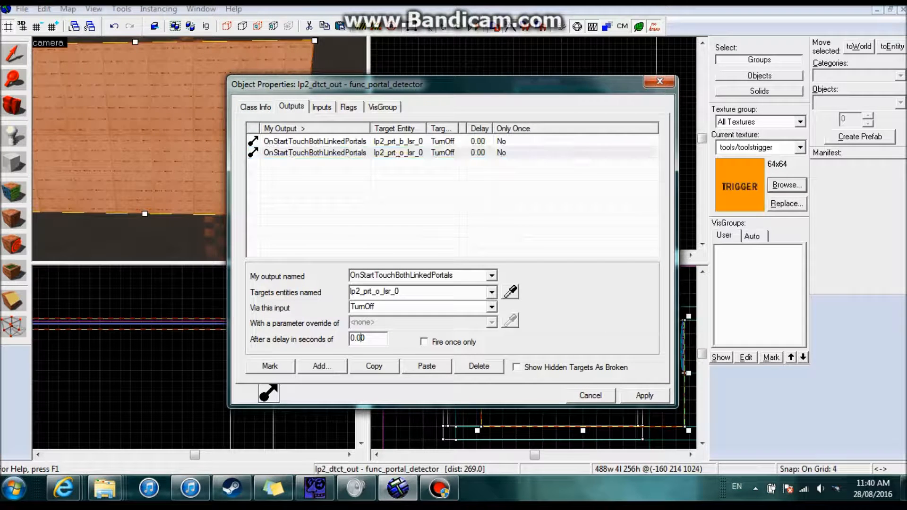
{"action": "key", "text": "BackSpace"}
{"action": "type", "text": "1"}
- Set the delay of the lp2_prt_b_lsr_0 TurnOff output to 0.10 seconds and close the lp2_dtct_out properties
{"action": "left_click", "coordinate": [315, 141]}
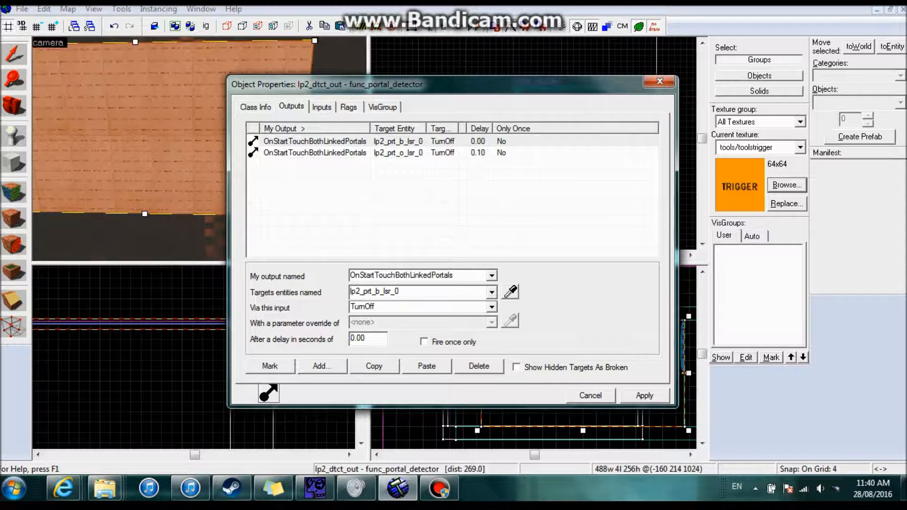
{"action": "left_click", "coordinate": [315, 141]}
{"action": "left_click", "coordinate": [361, 338]}
{"action": "key", "text": "BackSpace"}
{"action": "type", "text": "1"}
{"action": "left_click", "coordinate": [660, 81]}
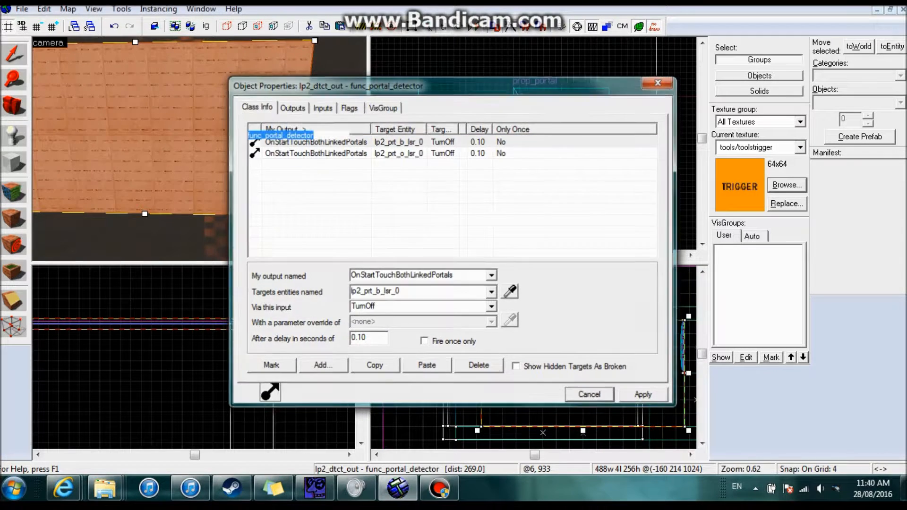
{"action": "key", "text": "Escape"}
- Check the reference laserportal-detector outputs and add an OnStartTouchPortal1 output to the lp2_dtct_in detector
{"action": "key", "text": "s"}
{"action": "key", "text": "w"}
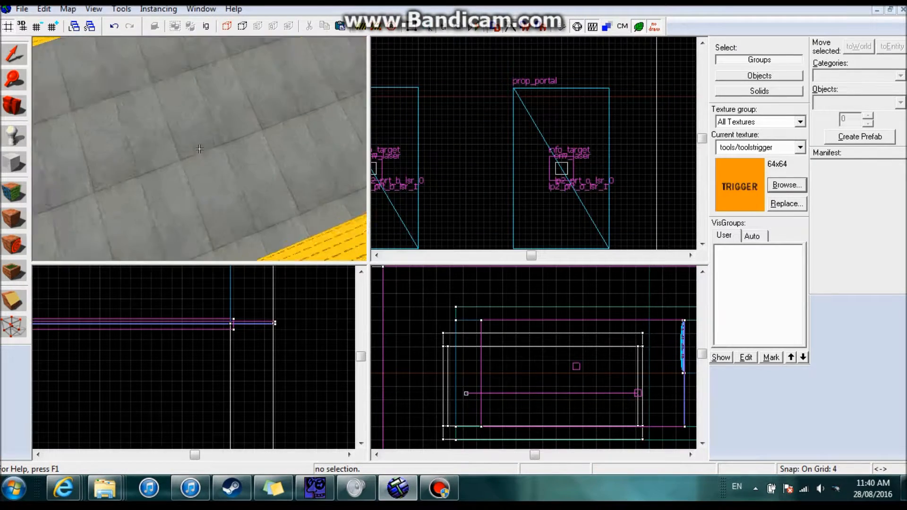
{"action": "key", "text": "z"}
{"action": "double_click", "coordinate": [199, 149]}
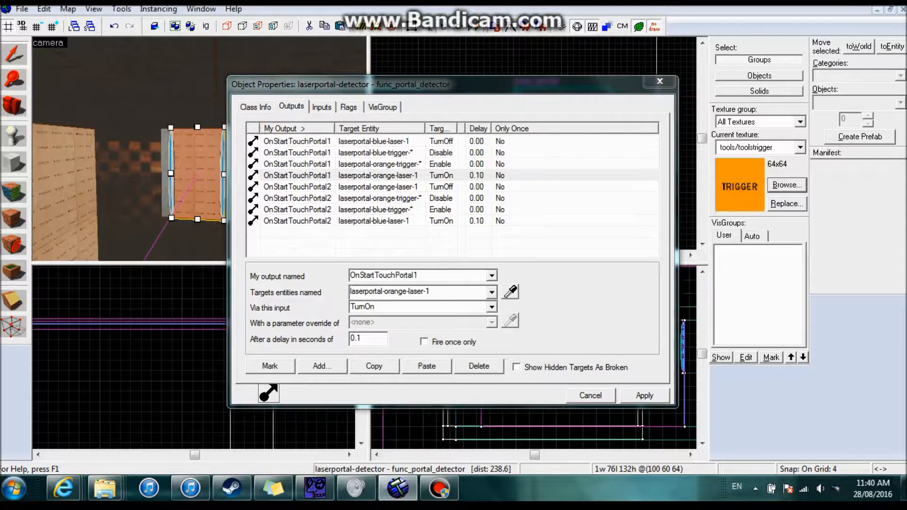
{"action": "key", "text": "z"}
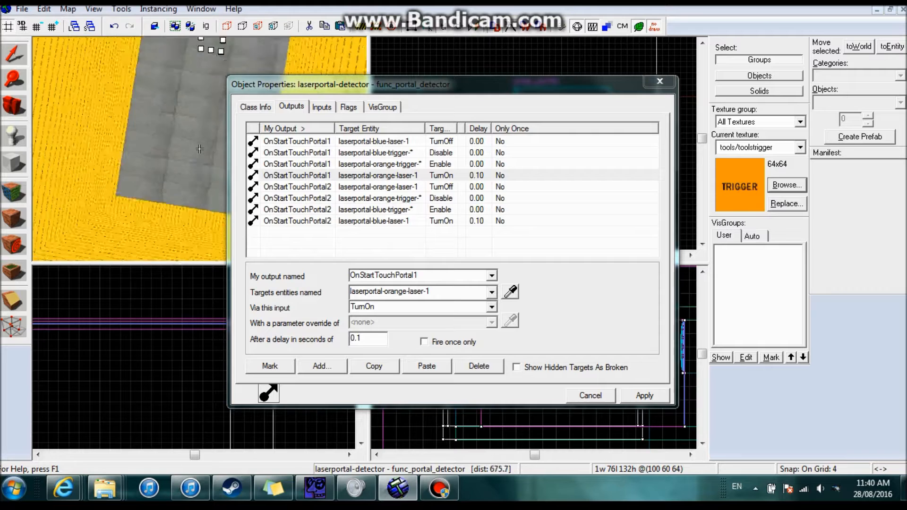
{"action": "key", "text": "z"}
{"action": "left_click", "coordinate": [199, 149]}
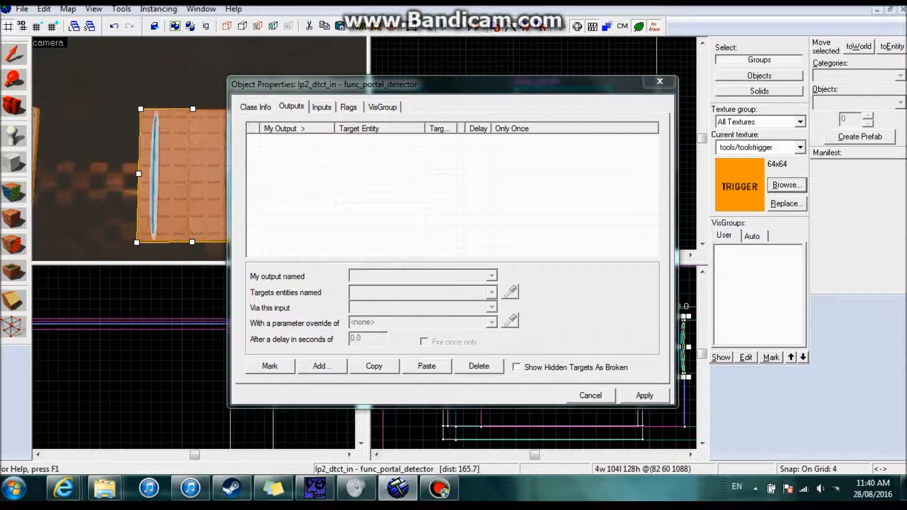
{"action": "left_click", "coordinate": [322, 366]}
{"action": "left_click", "coordinate": [492, 276]}
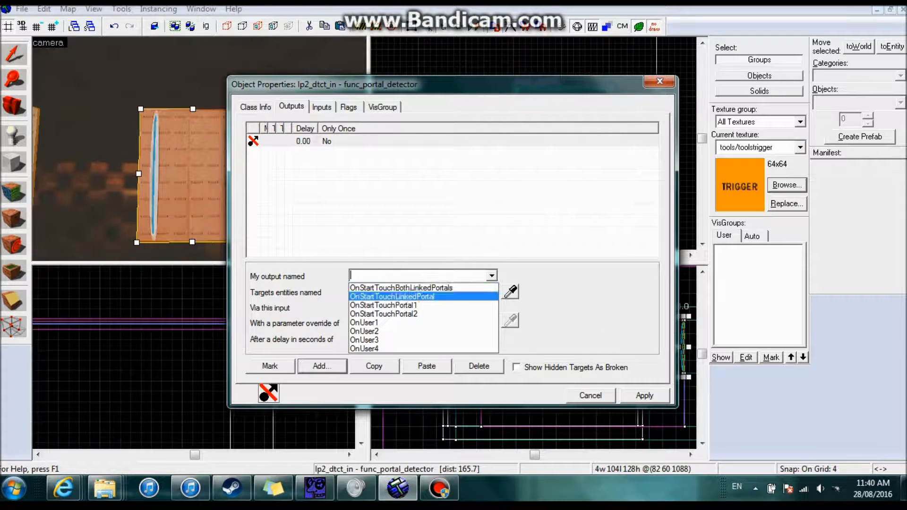
{"action": "left_click", "coordinate": [383, 305]}
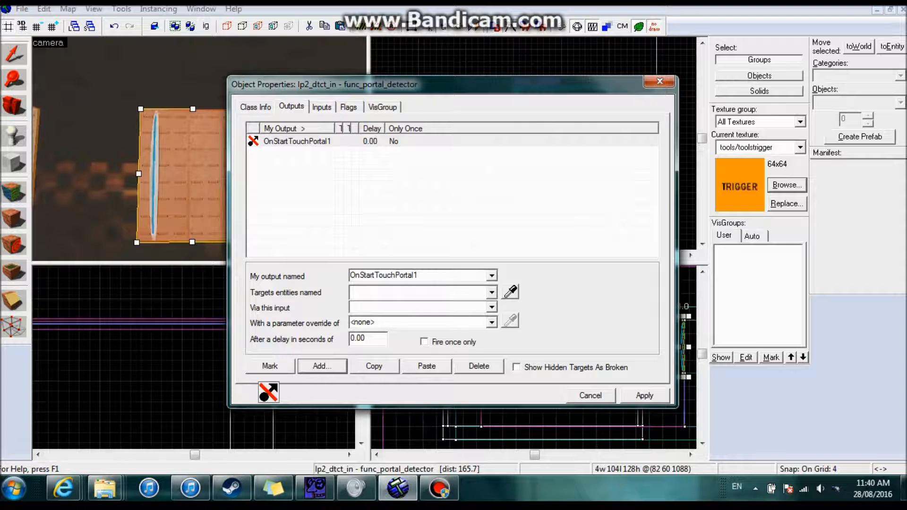
- Target the new output at lp2_prt_b_lsr_0 with the TurnOff input and apply it
{"action": "type", "text": "lp2_"}
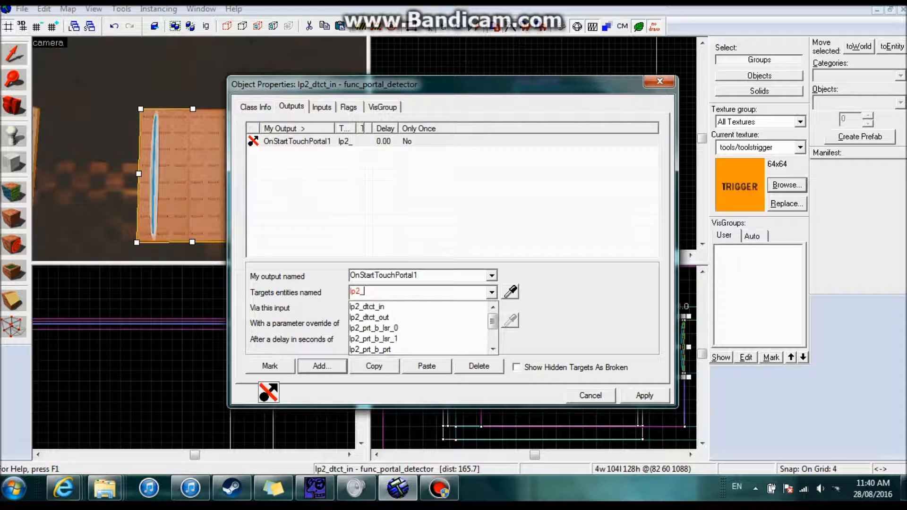
{"action": "type", "text": "prt_"}
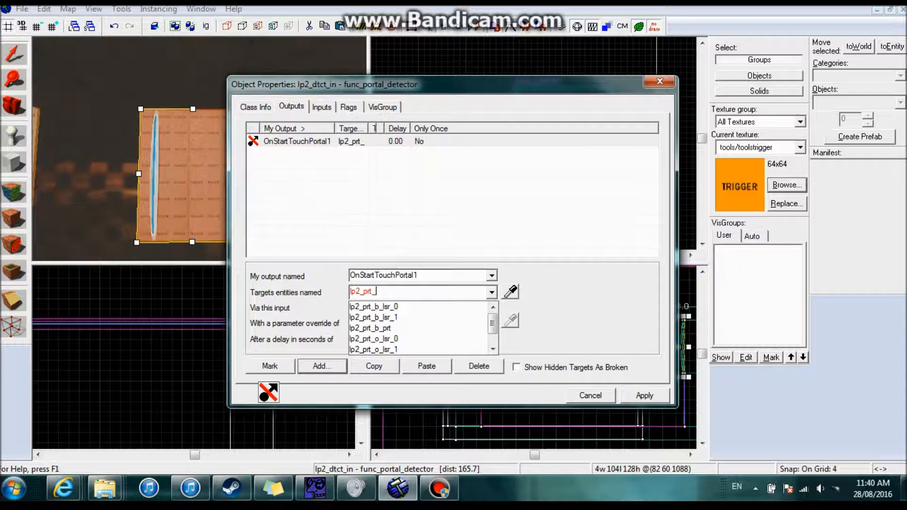
{"action": "type", "text": "b_lsr_0"}
{"action": "key", "text": "Return"}
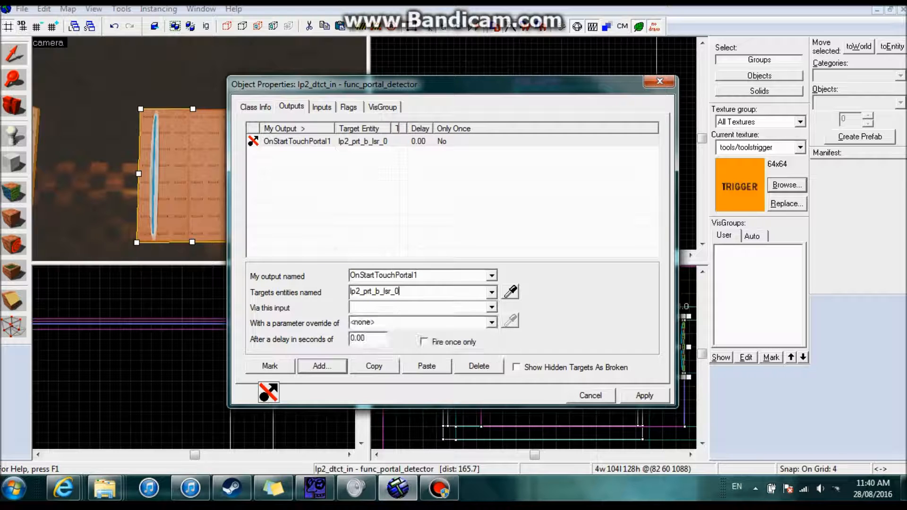
{"action": "left_click", "coordinate": [492, 307]}
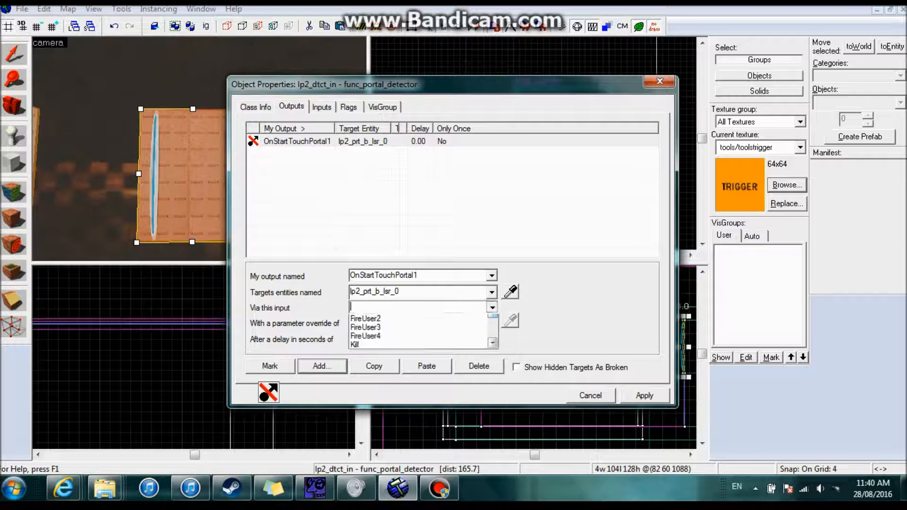
{"action": "scroll", "coordinate": [418, 354], "scroll_direction": "down", "scroll_amount": 3}
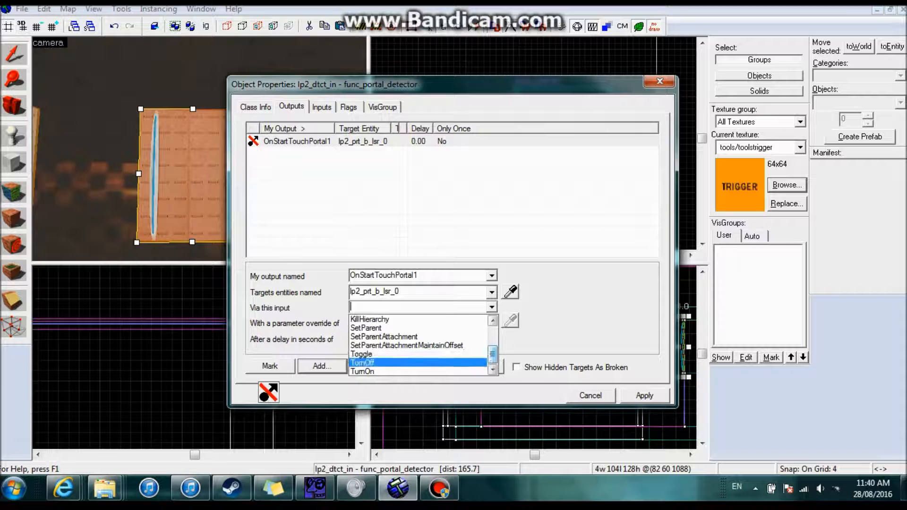
{"action": "left_click", "coordinate": [362, 363]}
{"action": "left_click", "coordinate": [645, 395]}
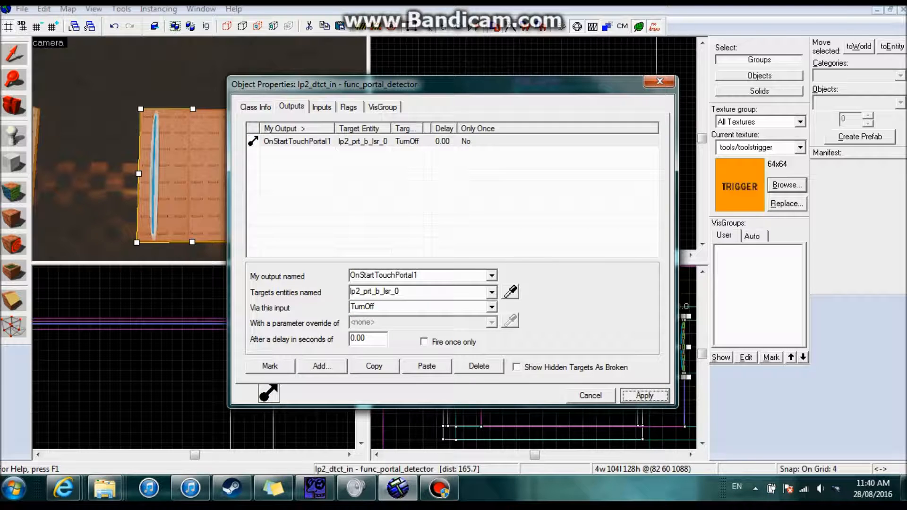
- Add a second OnStartTouchPortal1 output to lp2_dtct_in, targeting lp2_prt_o_lsr_0
{"action": "left_click", "coordinate": [322, 366]}
{"action": "left_click", "coordinate": [491, 275]}
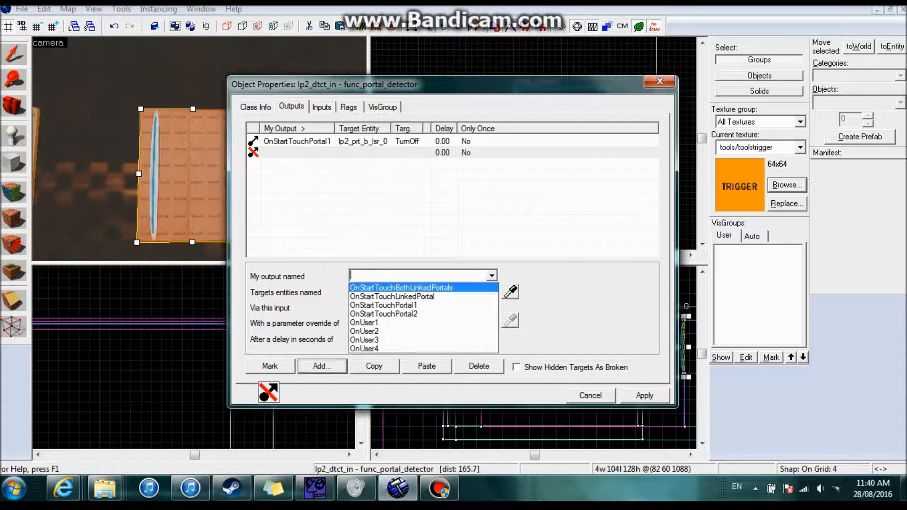
{"action": "left_click", "coordinate": [383, 305]}
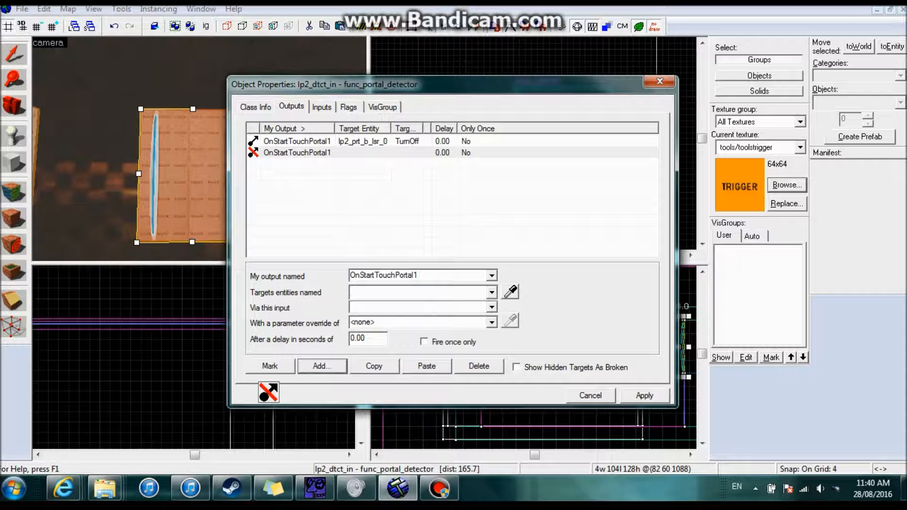
{"action": "type", "text": "lp"}
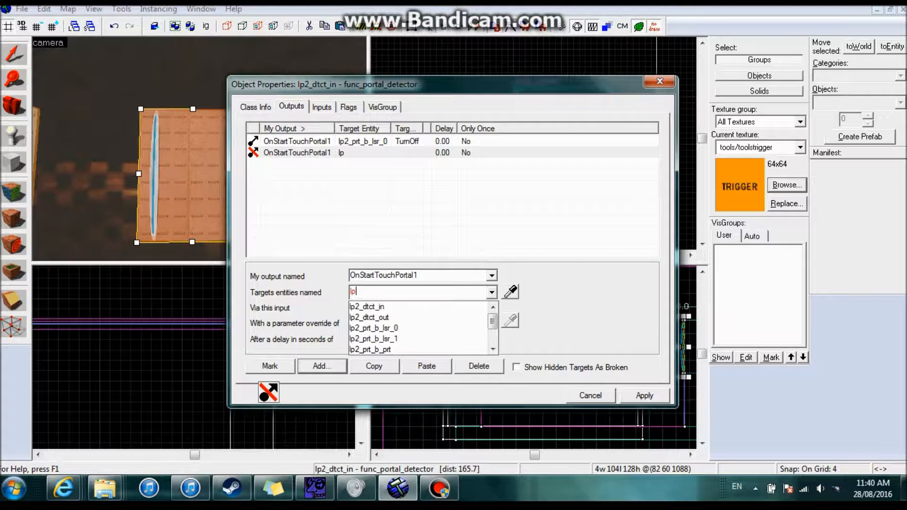
{"action": "type", "text": "2_prt_o"}
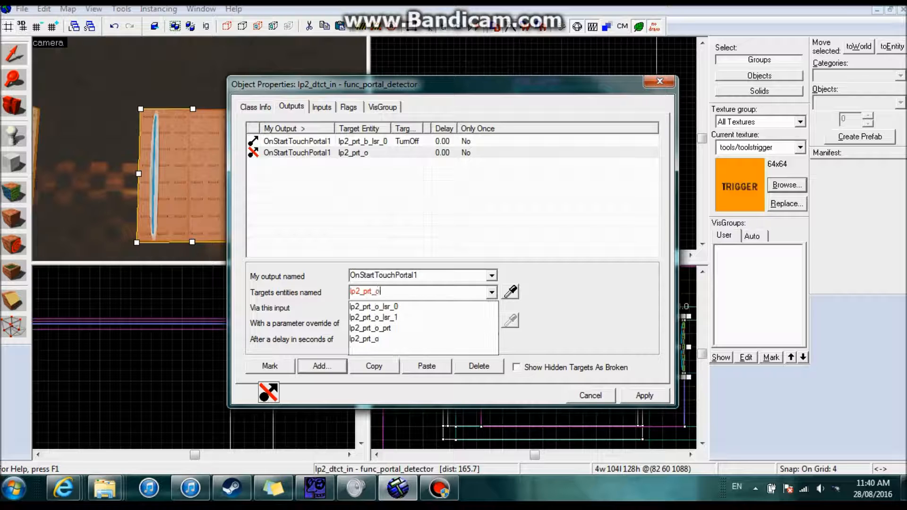
{"action": "type", "text": "_lsr_0"}
{"action": "key", "text": "Return"}
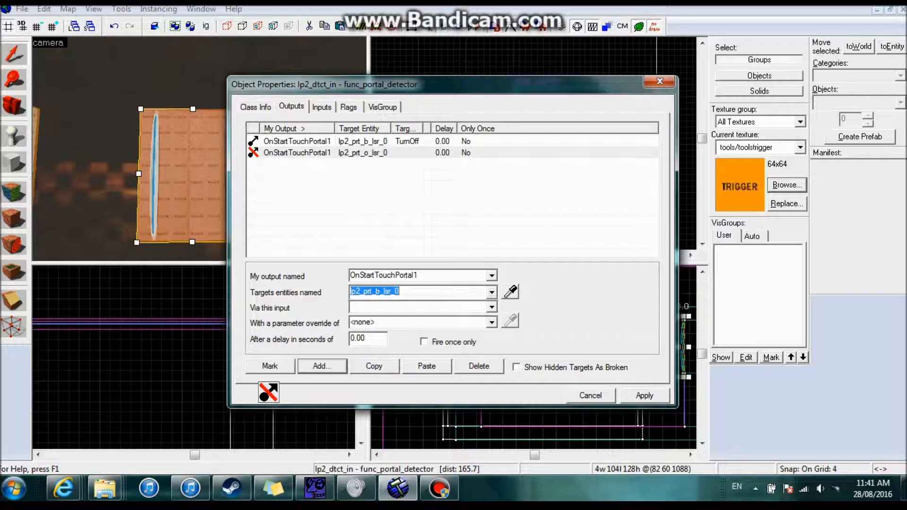
{"action": "left_click", "coordinate": [296, 153]}
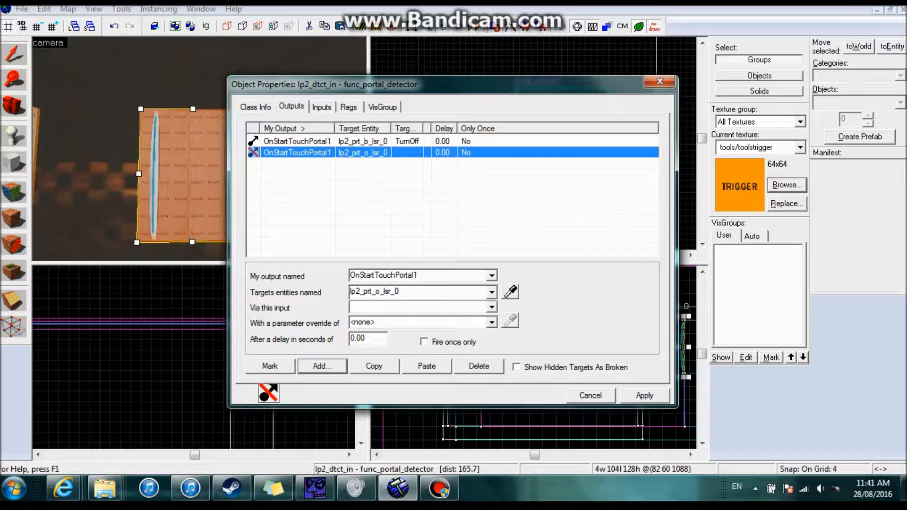
- Give the lp2_prt_o_lsr_0 output the TurnOn input and a delay of 0.10 seconds, and apply it
{"action": "left_click", "coordinate": [491, 307]}
{"action": "scroll", "coordinate": [366, 363], "scroll_direction": "down", "scroll_amount": 3}
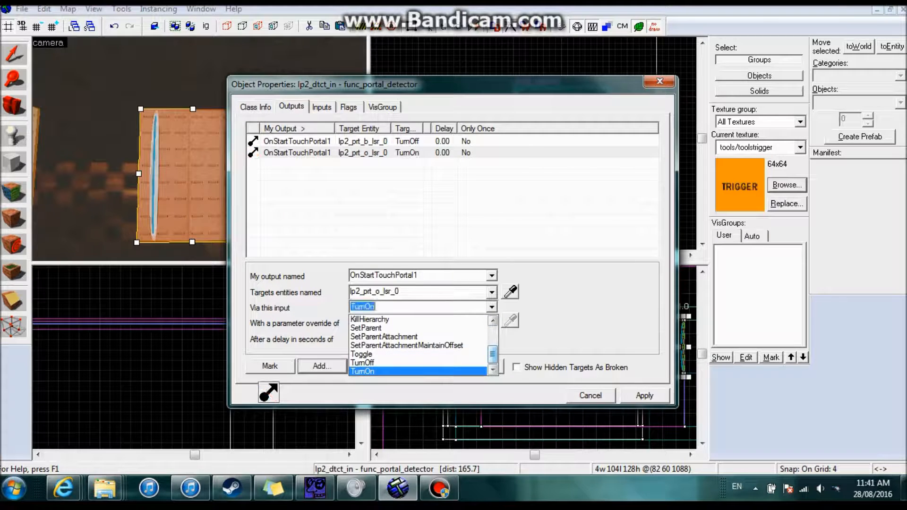
{"action": "left_click", "coordinate": [363, 371]}
{"action": "left_click", "coordinate": [362, 338]}
{"action": "key", "text": "BackSpace"}
{"action": "type", "text": "10"}
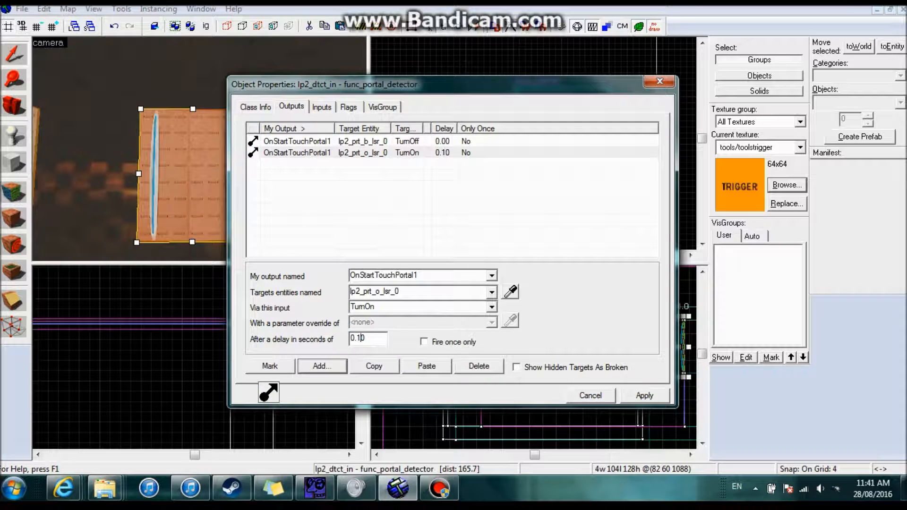
{"action": "left_click", "coordinate": [645, 396]}
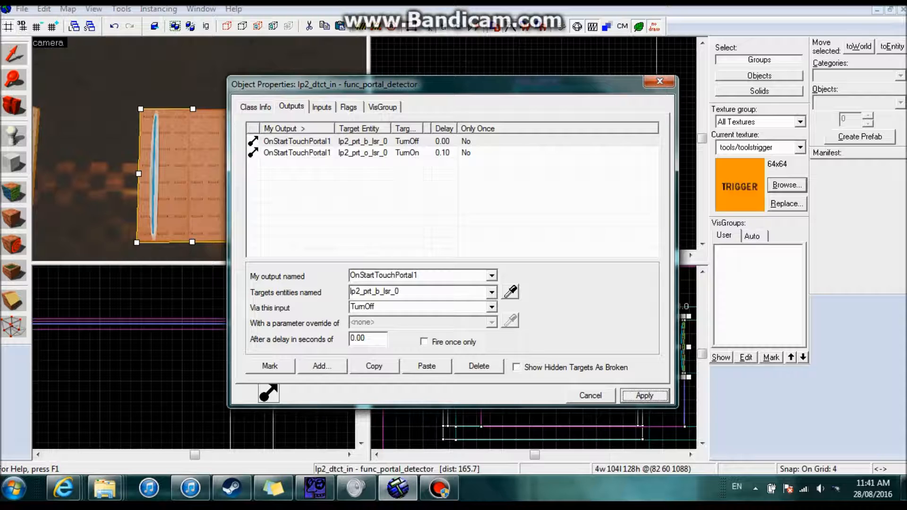
- Duplicate both OnStartTouchPortal1 outputs of lp2_dtct_in and change the two copies to OnStartTouchPortal2
{"action": "left_click", "coordinate": [385, 208]}
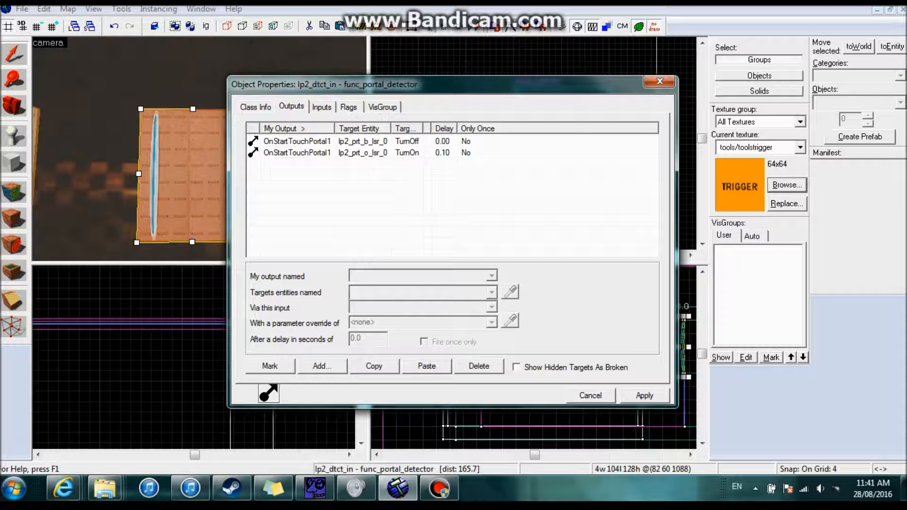
{"action": "left_click", "coordinate": [321, 366]}
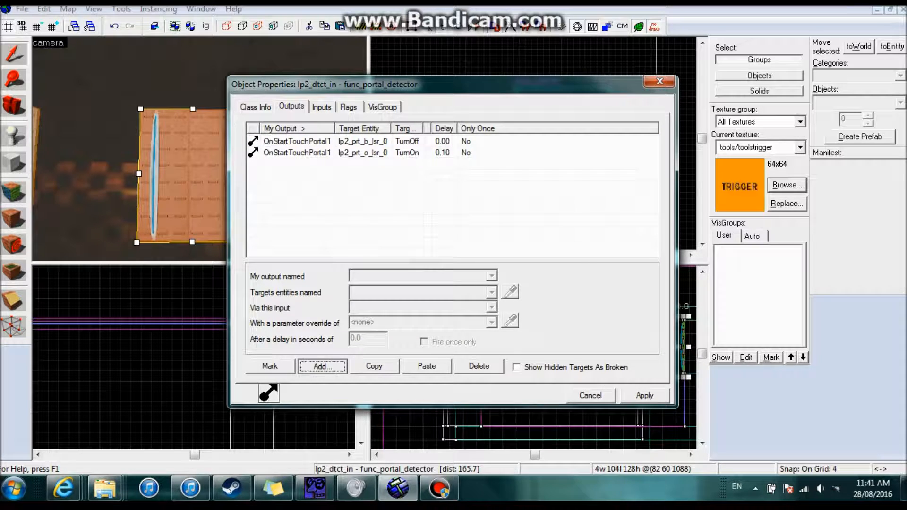
{"action": "left_click", "coordinate": [296, 141]}
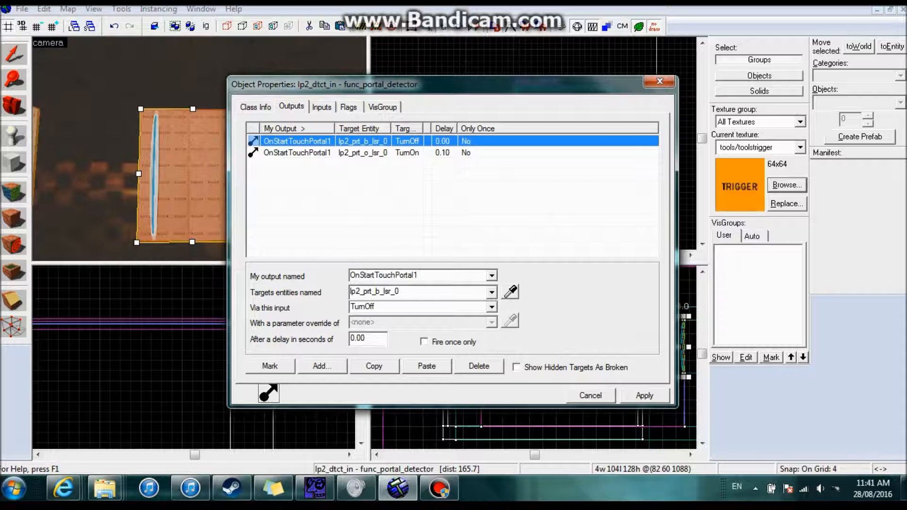
{"action": "left_click", "coordinate": [297, 153], "text": "shift"}
{"action": "left_click", "coordinate": [374, 367]}
{"action": "left_click", "coordinate": [427, 366]}
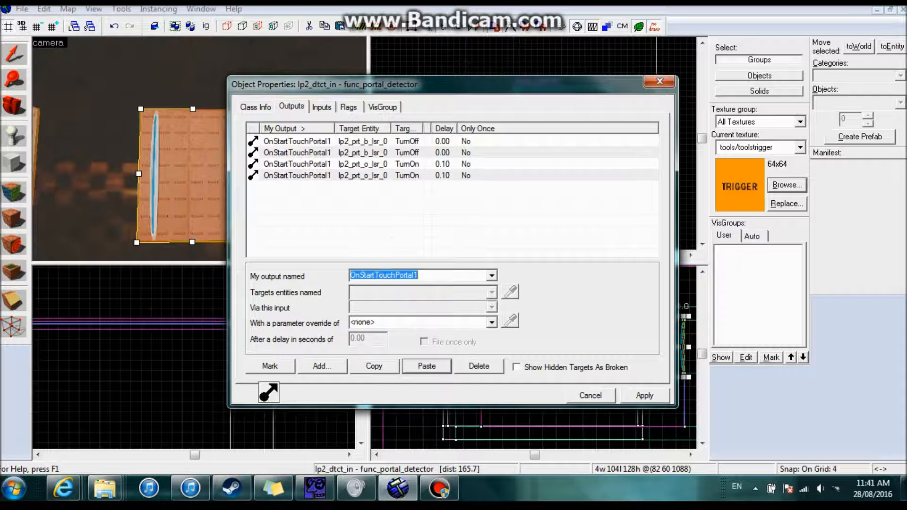
{"action": "left_click", "coordinate": [491, 276]}
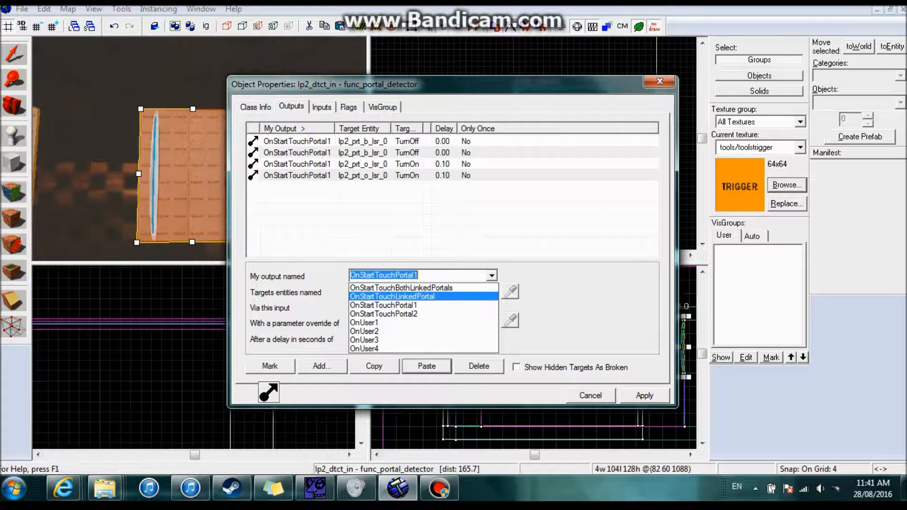
{"action": "left_click", "coordinate": [387, 313]}
{"action": "left_click", "coordinate": [426, 217]}
- For the OnStartTouchPortal2 outputs, set the lp2_prt_b_lsr_0 input to TurnOn and the lp2_prt_o_lsr_0 input to TurnOff
{"action": "left_click", "coordinate": [297, 153]}
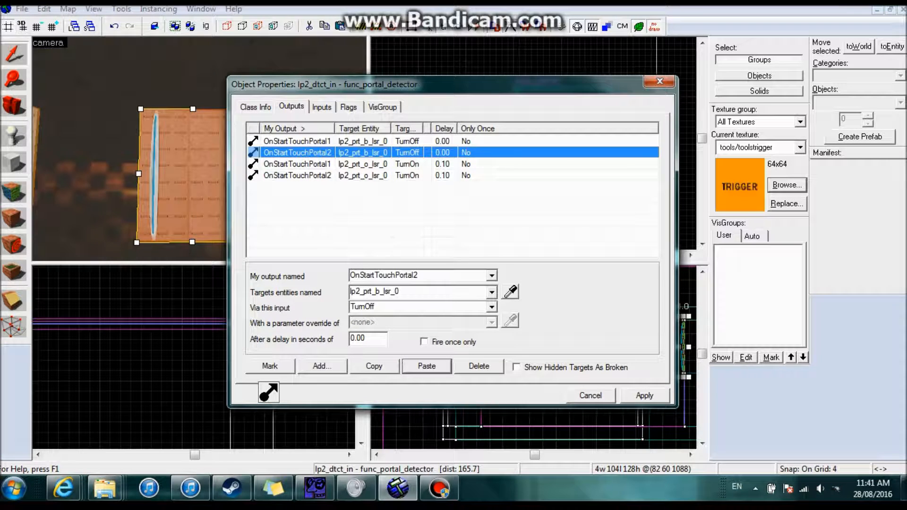
{"action": "left_click", "coordinate": [492, 307]}
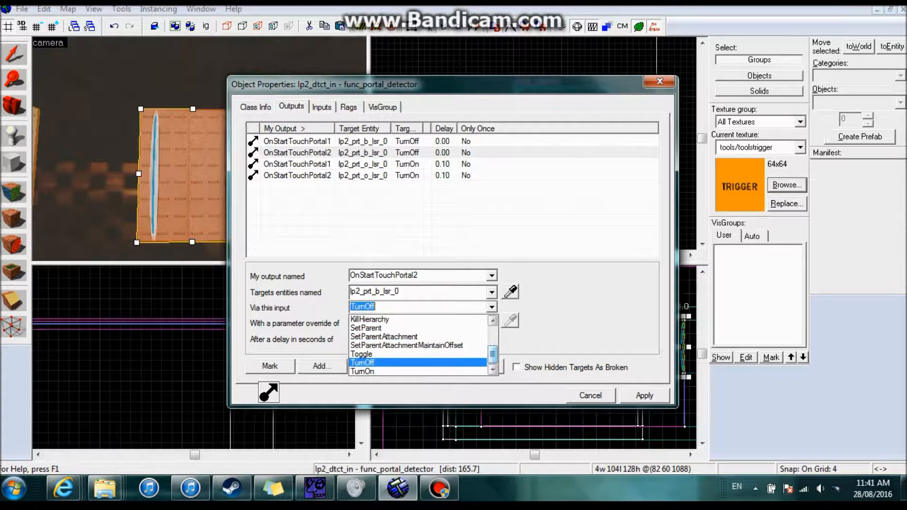
{"action": "left_click", "coordinate": [369, 372]}
{"action": "left_click", "coordinate": [297, 176]}
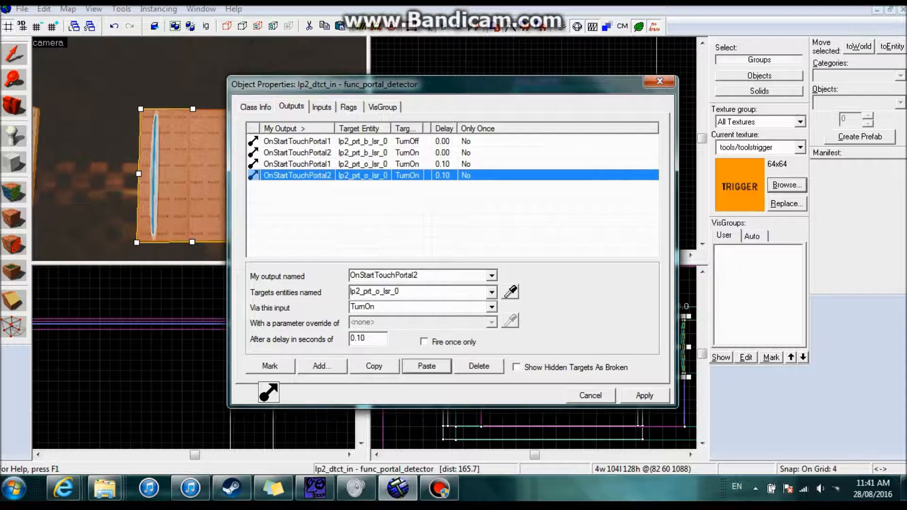
{"action": "left_click", "coordinate": [492, 307]}
{"action": "left_click", "coordinate": [369, 362]}
- Set the delay of the OnStartTouchPortal2 output targeting lp2_prt_o_lsr_0 to 0.00 seconds
{"action": "left_click", "coordinate": [296, 164]}
{"action": "left_click", "coordinate": [297, 175]}
{"action": "left_click", "coordinate": [367, 338]}
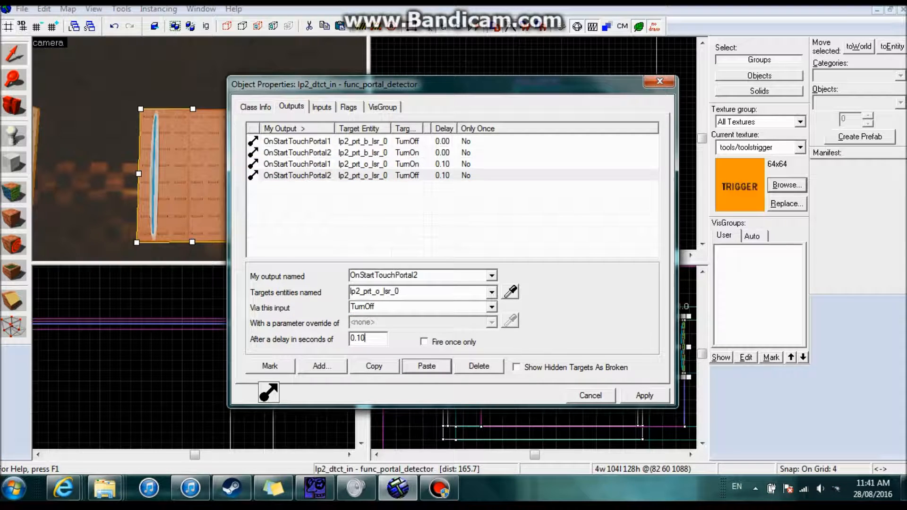
{"action": "key", "text": "BackSpace"}
{"action": "key", "text": "BackSpace"}
{"action": "type", "text": "00"}
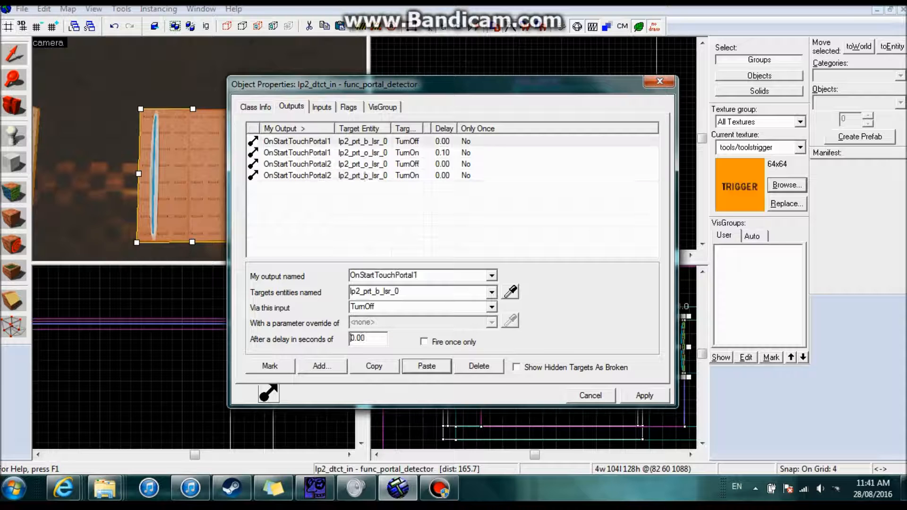
- Set the delay of the OnStartTouchPortal2 output targeting lp2_prt_b_lsr_0 to 0.10 seconds, apply it and deselect the detector
{"action": "left_click", "coordinate": [296, 175]}
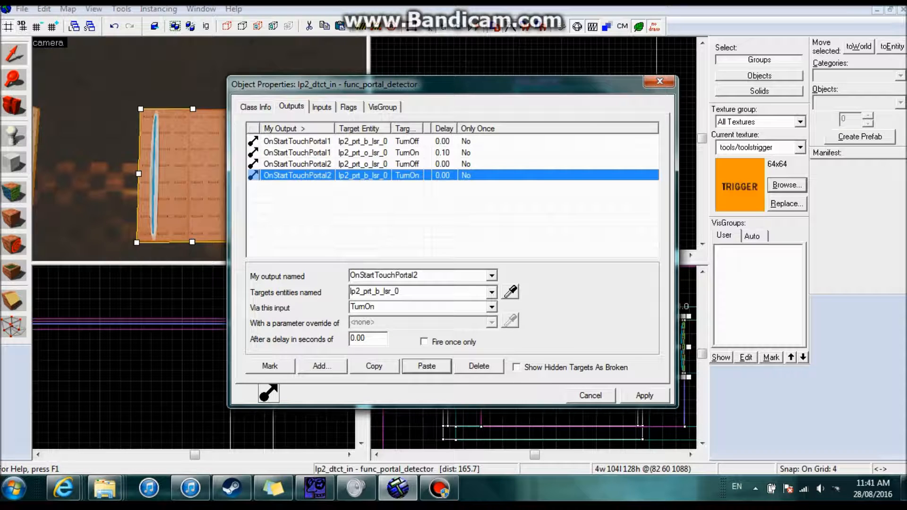
{"action": "left_click", "coordinate": [357, 338]}
{"action": "key", "text": "BackSpace"}
{"action": "key", "text": "BackSpace"}
{"action": "type", "text": "10"}
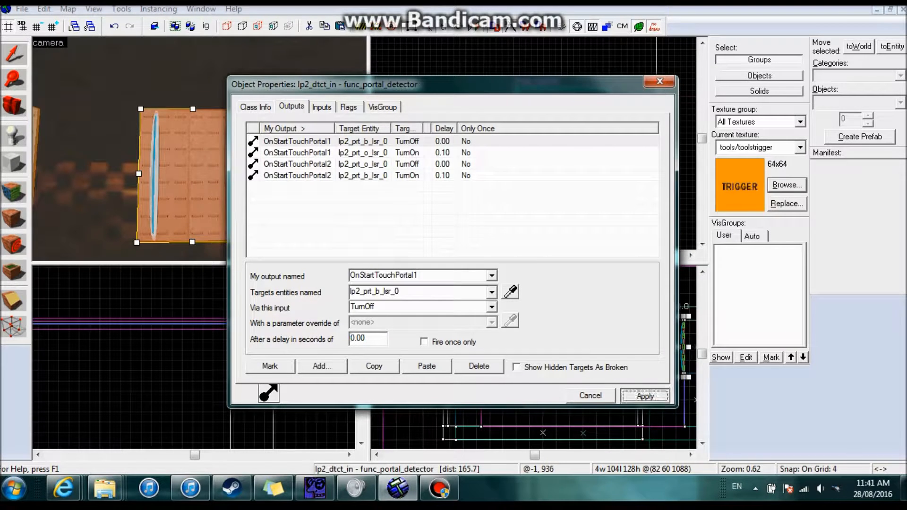
{"action": "key", "text": "Escape"}
{"action": "key", "text": "Escape"}
- Place an info_player_start entity on the room's floor near the light-coloured wall
{"action": "key", "text": "s"}
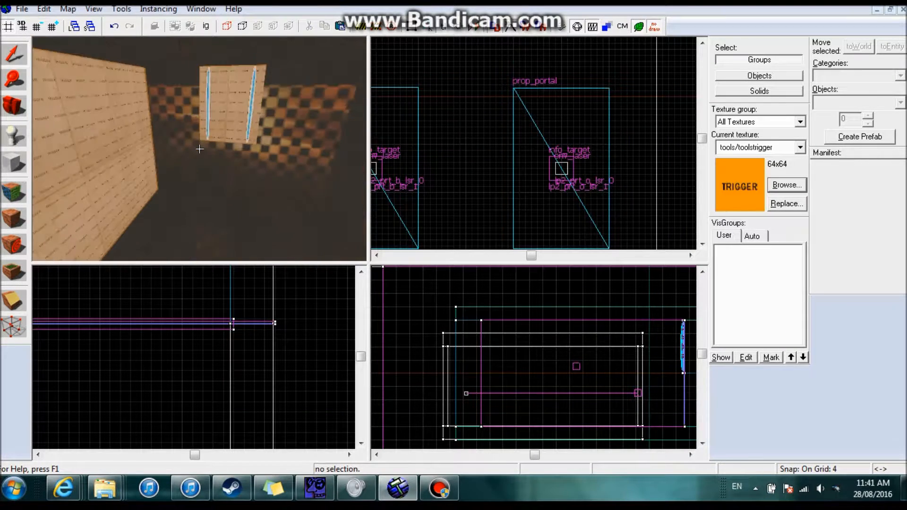
{"action": "key", "text": "z"}
{"action": "left_click", "coordinate": [15, 136]}
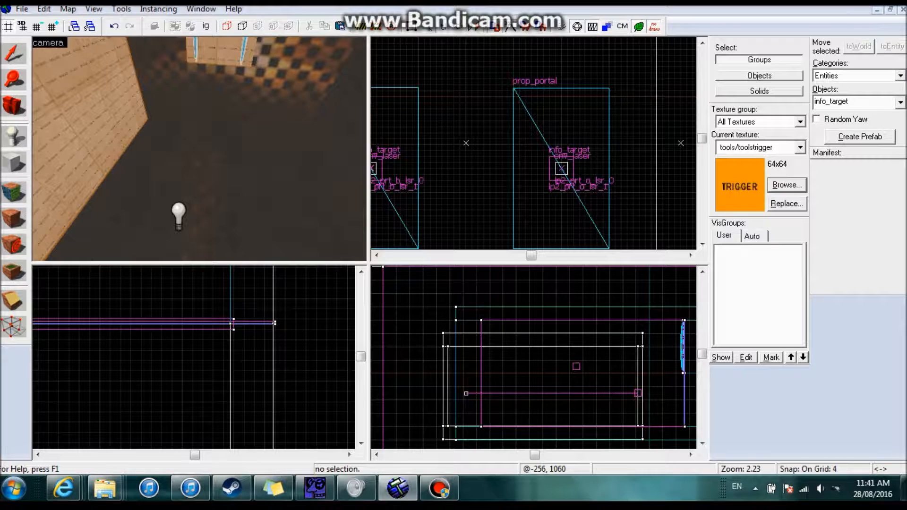
{"action": "double_click", "coordinate": [832, 101]}
{"action": "key", "text": "BackSpace"}
{"action": "type", "text": "info_playe"}
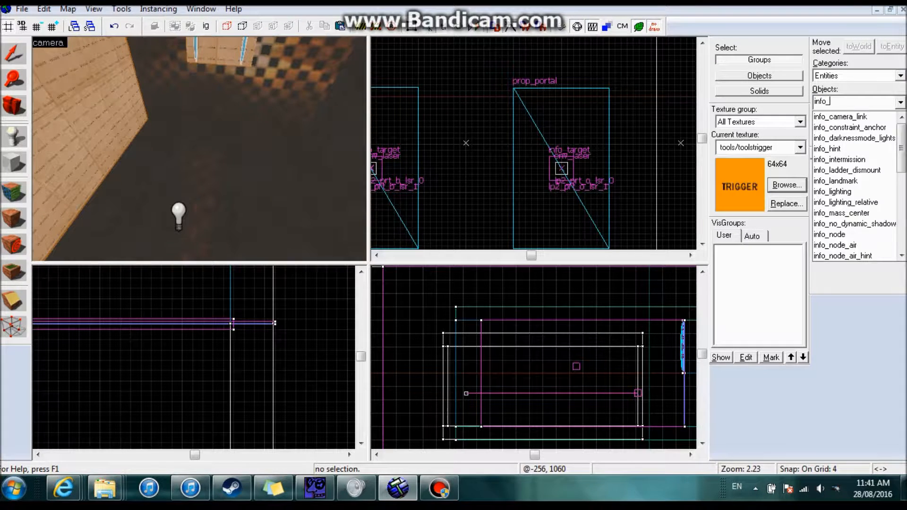
{"action": "key", "text": "Down"}
{"action": "key", "text": "Return"}
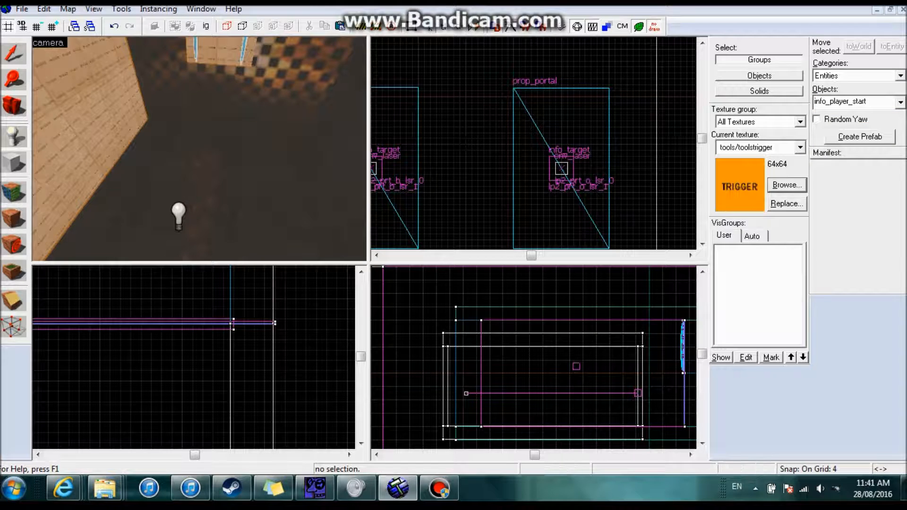
{"action": "key", "text": "z"}
{"action": "left_click", "coordinate": [199, 148]}
{"action": "key", "text": "shift+s"}
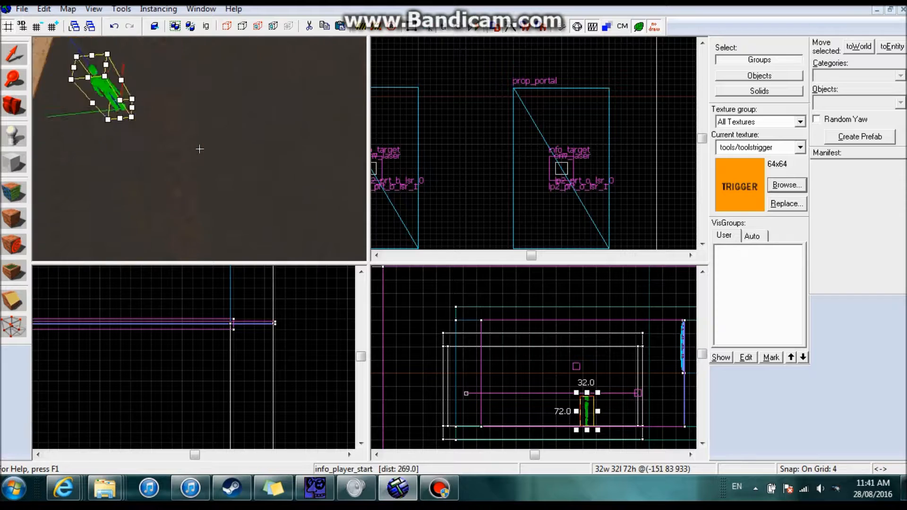
{"action": "key", "text": "s"}
{"action": "key", "text": "w"}
{"action": "key", "text": "z"}
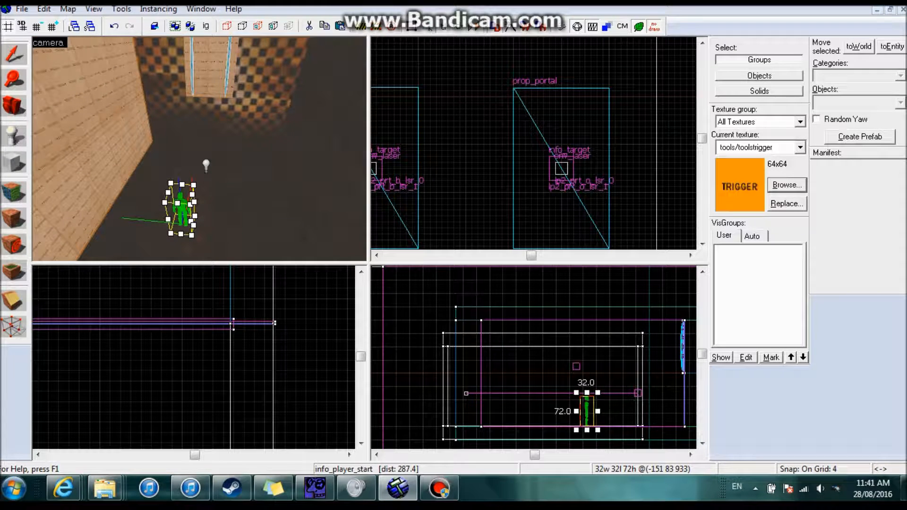
{"action": "key", "text": "z"}
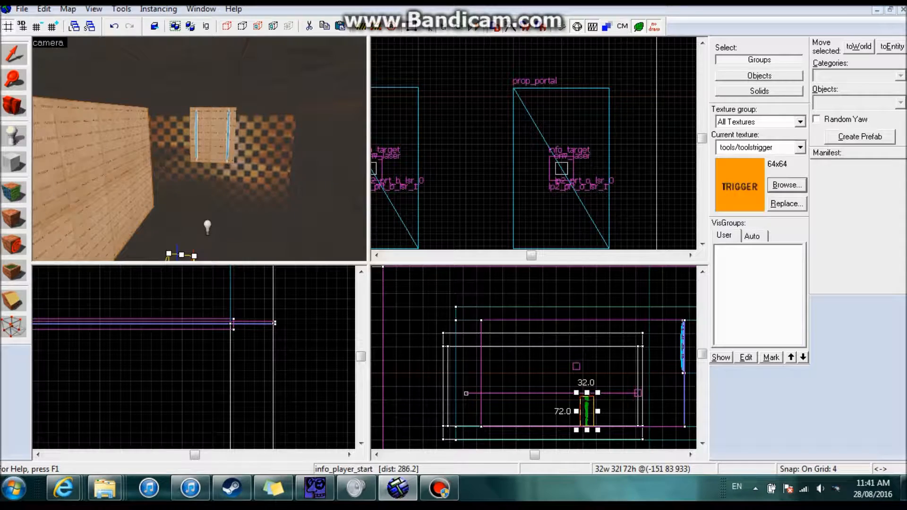
- Compile and run the map in Portal, loading it from the game console with map lasertest
{"action": "left_click", "coordinate": [22, 9]}
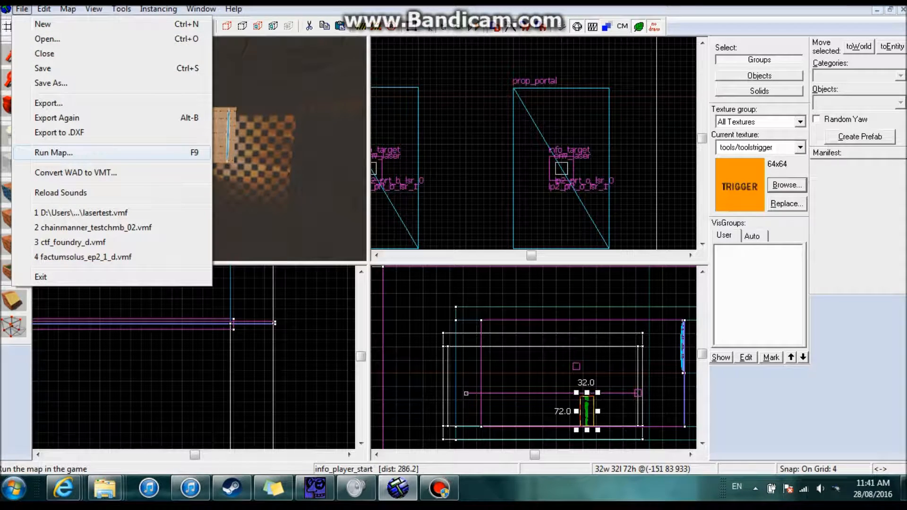
{"action": "left_click", "coordinate": [54, 152]}
{"action": "left_click", "coordinate": [462, 351]}
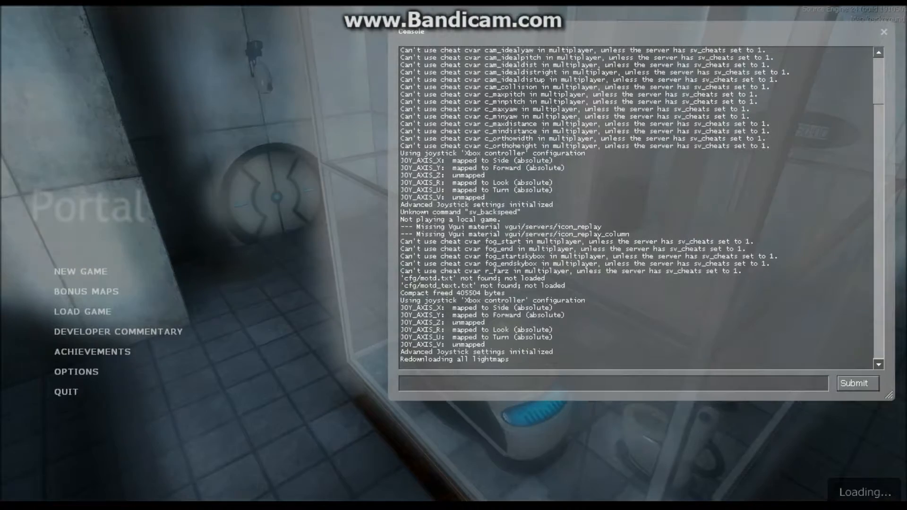
{"action": "type", "text": "map lasertest"}
{"action": "key", "text": "Return"}
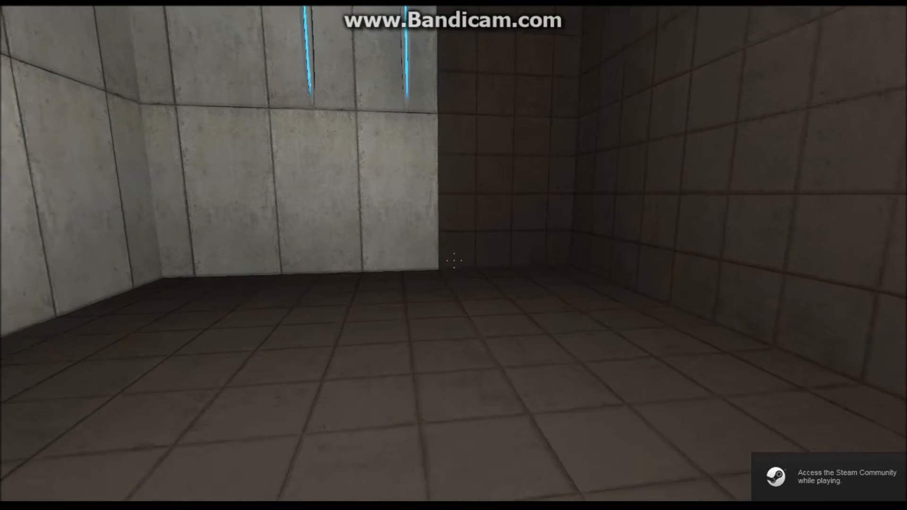
- Enable cheats in the game console with sv_cheats 1
{"action": "key", "text": "grave"}
{"action": "type", "text": "give we"}
{"action": "key", "text": "BackSpace"}
{"action": "key", "text": "BackSpace"}
{"action": "key", "text": "BackSpace"}
{"action": "key", "text": "BackSpace"}
{"action": "key", "text": "BackSpace"}
{"action": "key", "text": "BackSpace"}
{"action": "key", "text": "BackSpace"}
{"action": "type", "text": "sv_cheats 1"}
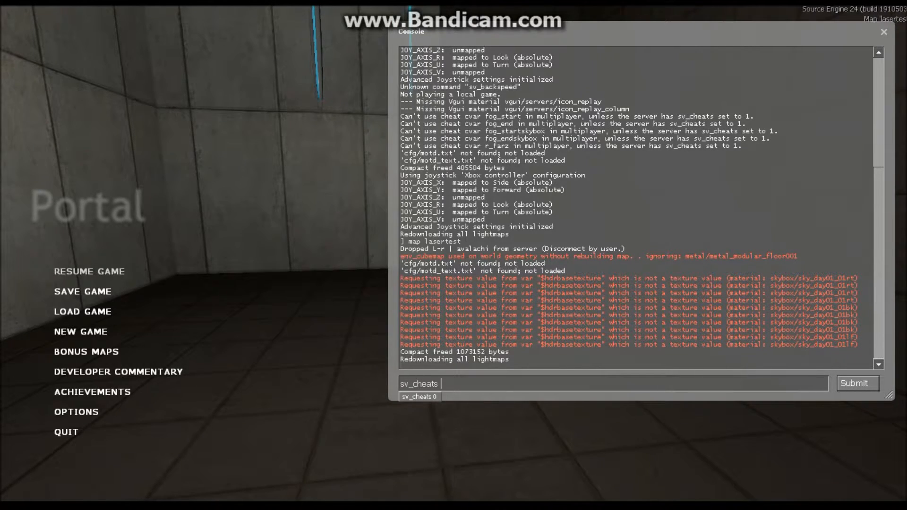
{"action": "key", "text": "Return"}
- Set the portal gun's linkage ID to 1 with the change_portalgun_linkage_id console command
{"action": "type", "text": "chga"}
{"action": "key", "text": "BackSpace"}
{"action": "key", "text": "BackSpace"}
{"action": "type", "text": "ang"}
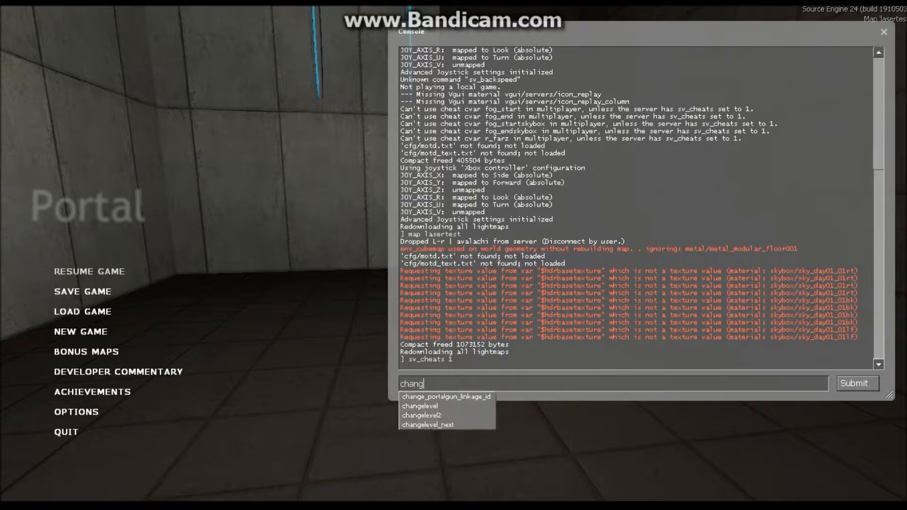
{"action": "type", "text": "e_"}
{"action": "key", "text": "Tab"}
{"action": "type", "text": "1"}
{"action": "key", "text": "Return"}
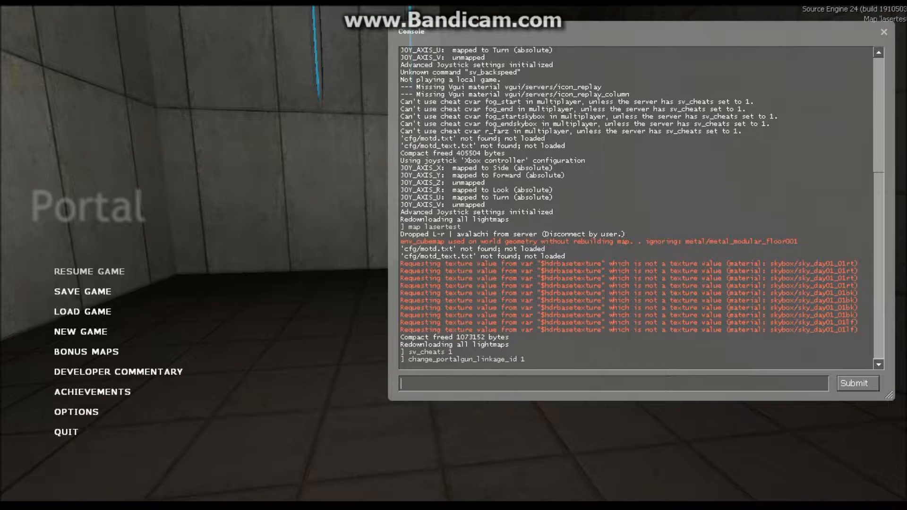
- Run the console commands give weapon_portalgun and upgrade_portalgun to get a portal gun that fires both portals
{"action": "type", "text": "give weapon_portalgun"}
{"action": "key", "text": "Return"}
{"action": "key", "text": "grave"}
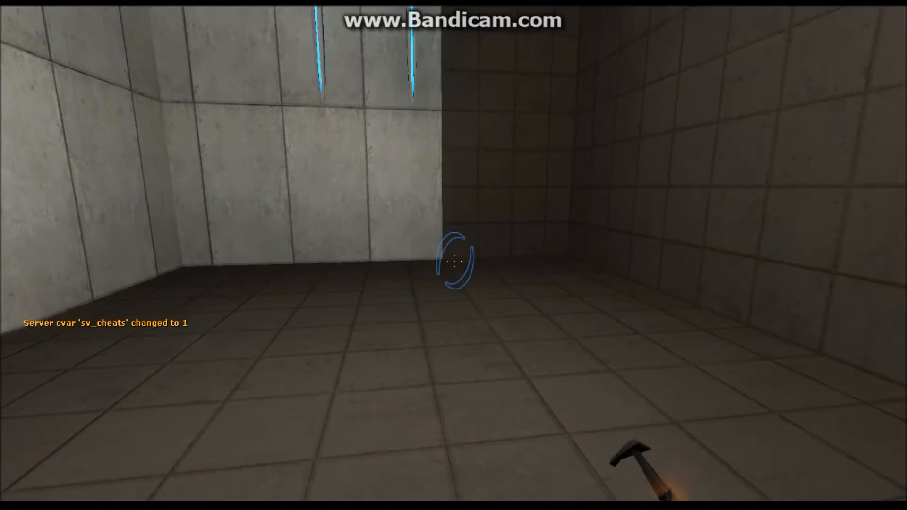
{"action": "key", "text": "grave"}
{"action": "type", "text": "upgrade_portalgun"}
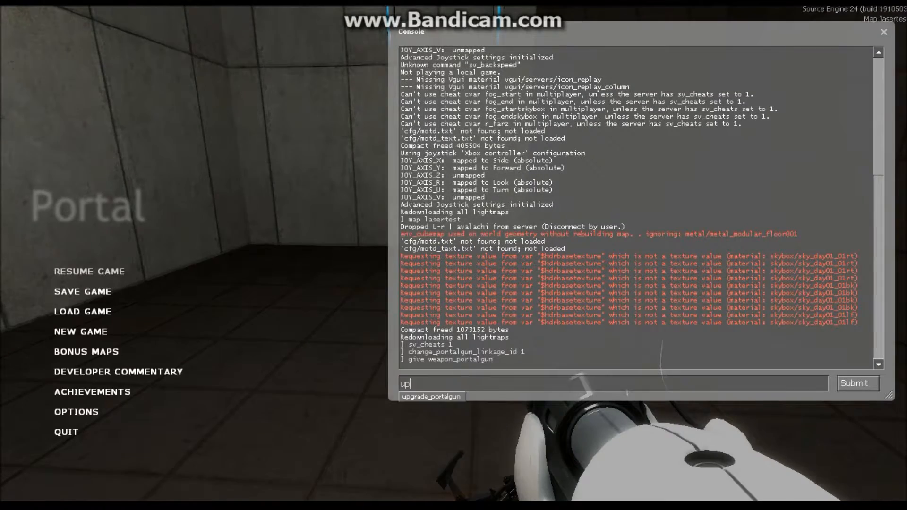
{"action": "key", "text": "Return"}
{"action": "key", "text": "grave"}
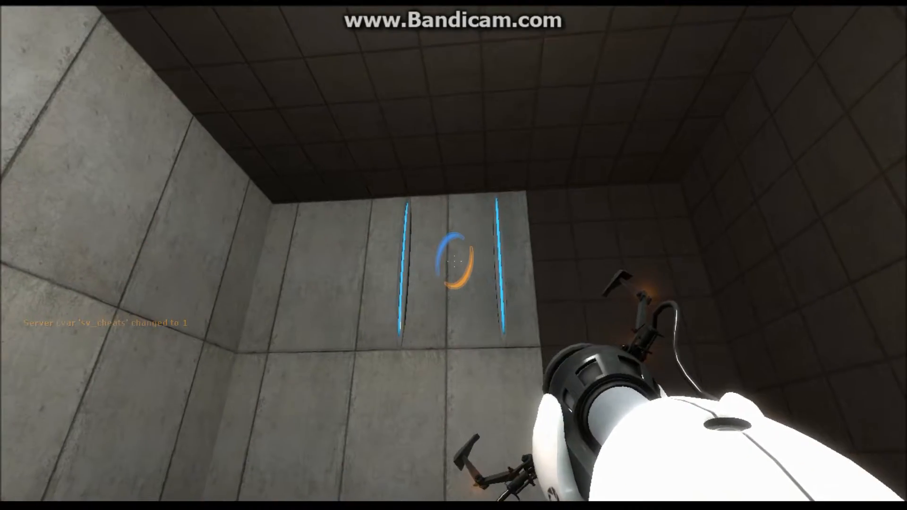
- Test the laser by placing an orange portal between the two blue strips and a blue portal on the adjoining wall
{"action": "right_click", "coordinate": [453, 255]}
{"action": "left_click", "coordinate": [453, 255]}
{"action": "left_click", "coordinate": [454, 261]}
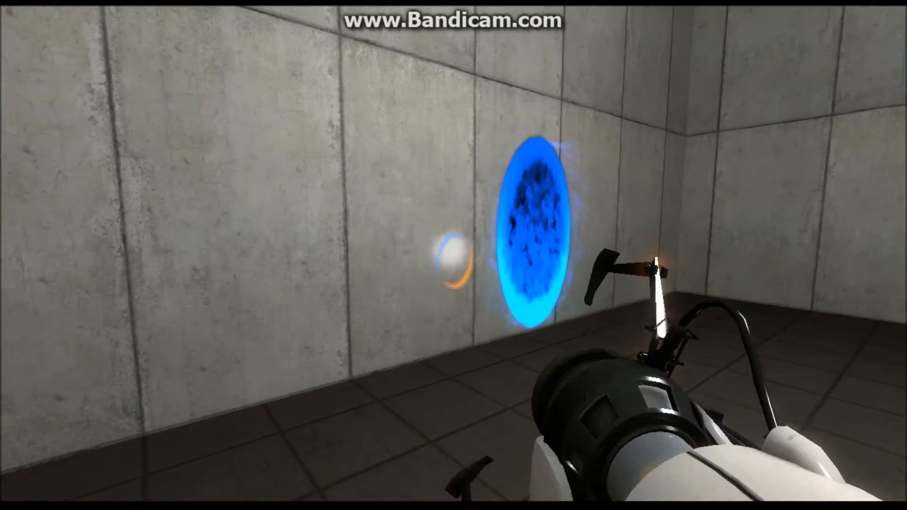
{"action": "right_click", "coordinate": [453, 259]}
{"action": "right_click", "coordinate": [453, 258]}
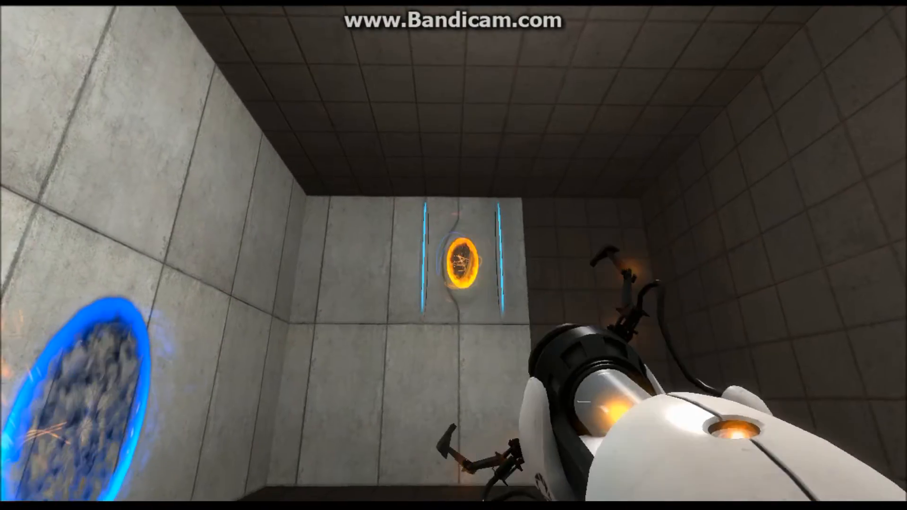
{"action": "key", "text": "w"}
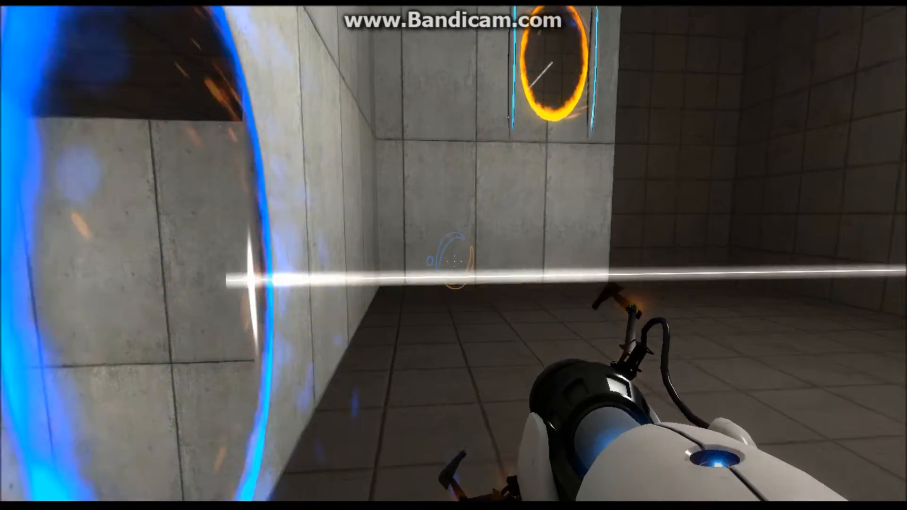
{"action": "key", "text": "s"}
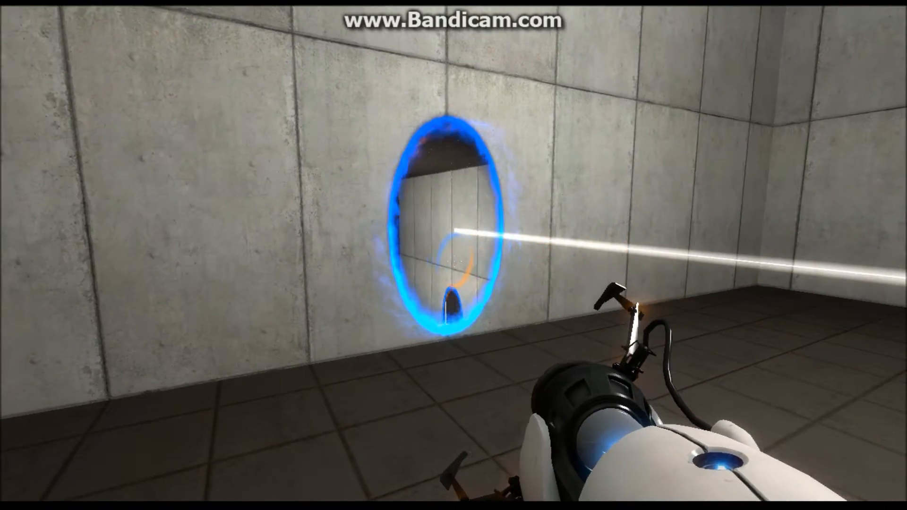
- Move the orange portal next to the blue portal and check how the laser reacts
{"action": "right_click", "coordinate": [455, 261]}
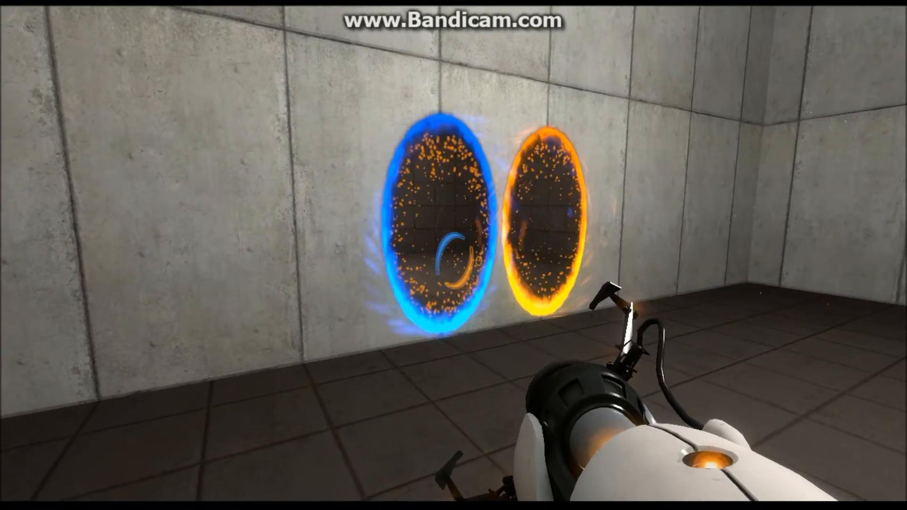
{"action": "key", "text": "w"}
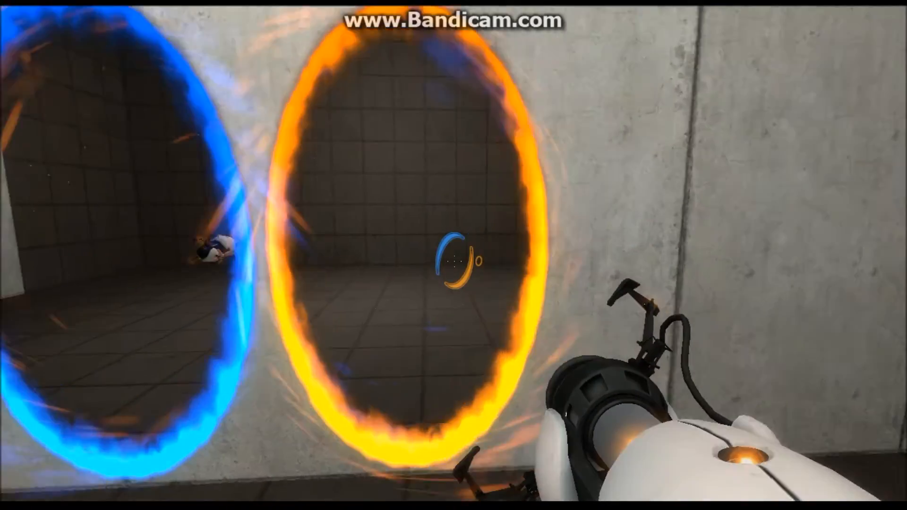
{"action": "key", "text": "s"}
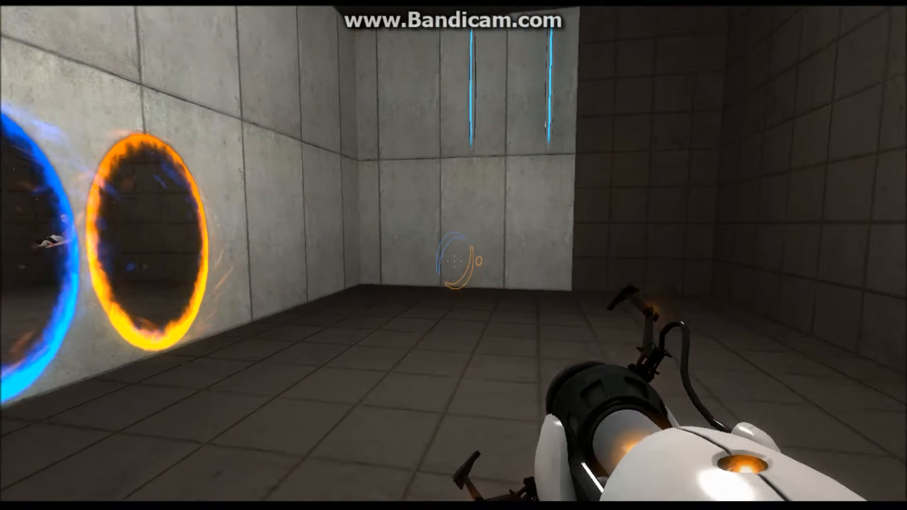
- Quit Portal and switch back to the Hammer editor
{"action": "key", "text": "Escape"}
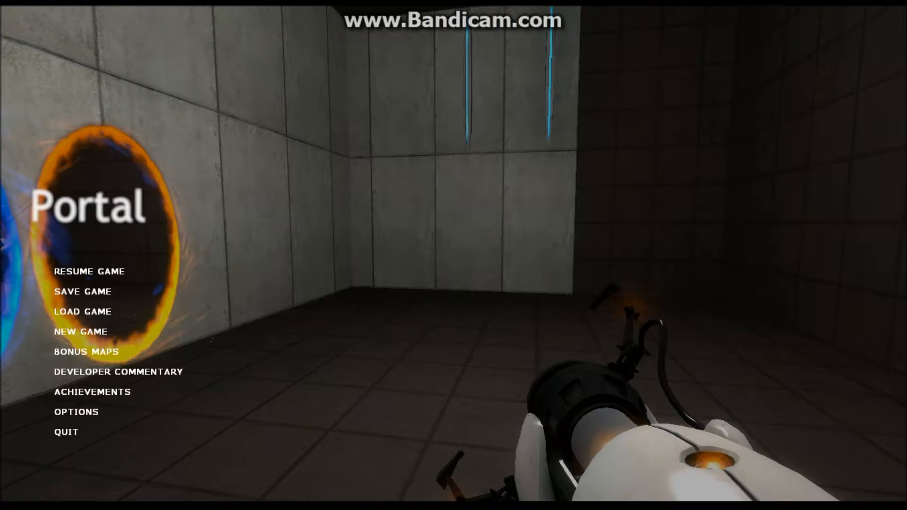
{"action": "left_click", "coordinate": [66, 433]}
{"action": "left_click", "coordinate": [465, 281]}
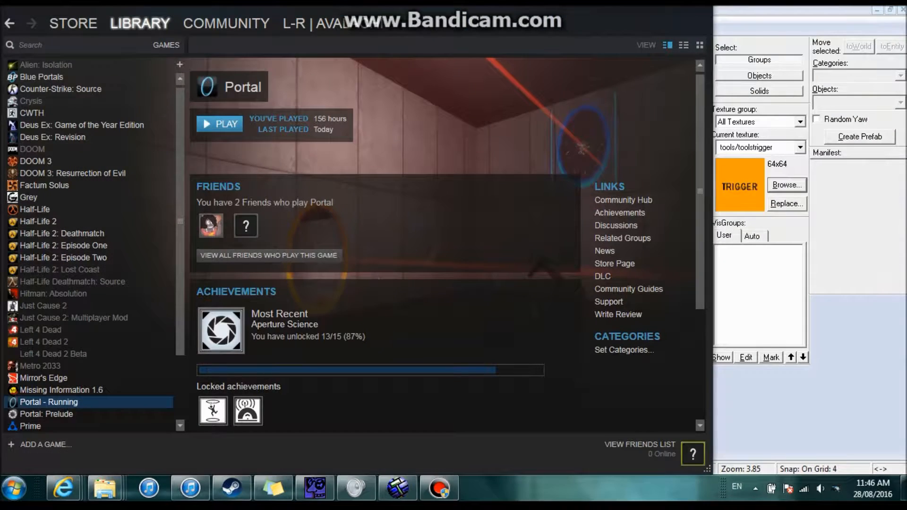
{"action": "left_click", "coordinate": [398, 488]}
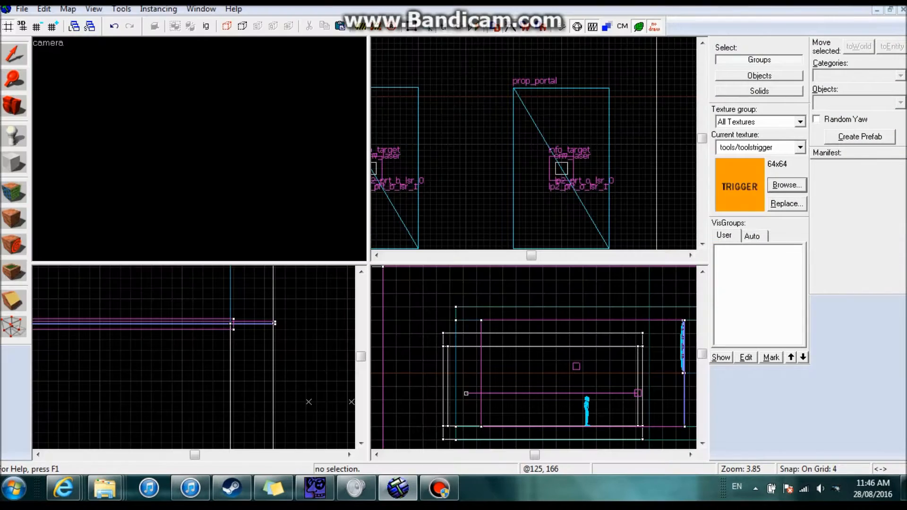
- Examine the test chamber's portal wall, player start and cube in the 3D view
{"action": "key", "text": "z"}
{"action": "key", "text": "z"}
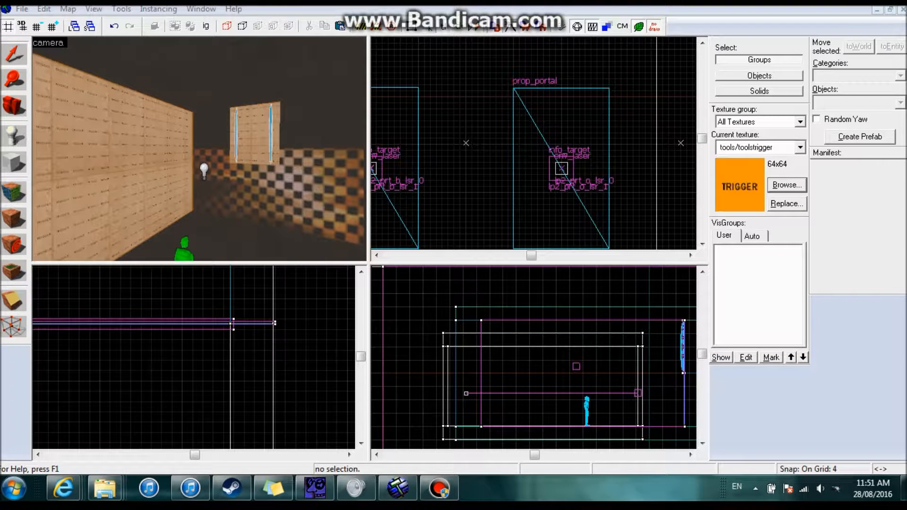
{"action": "key", "text": "z"}
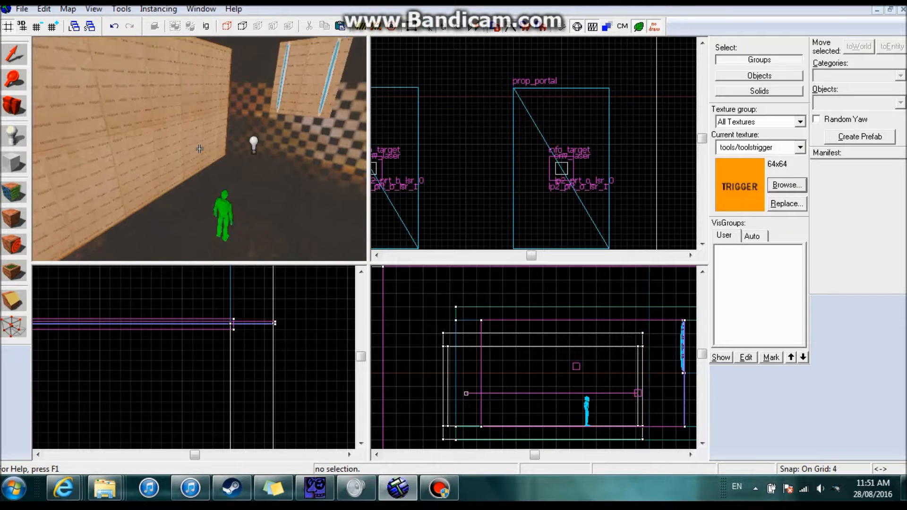
{"action": "key", "text": "z"}
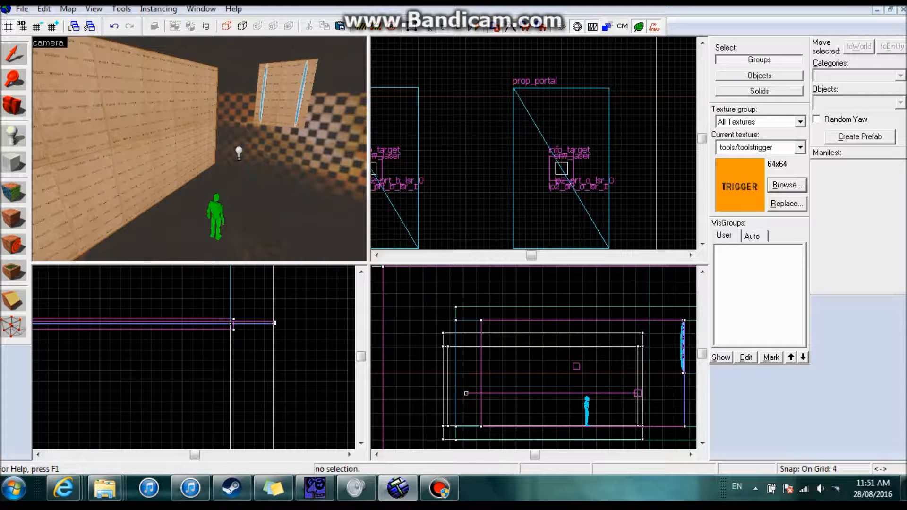
{"action": "key", "text": "z"}
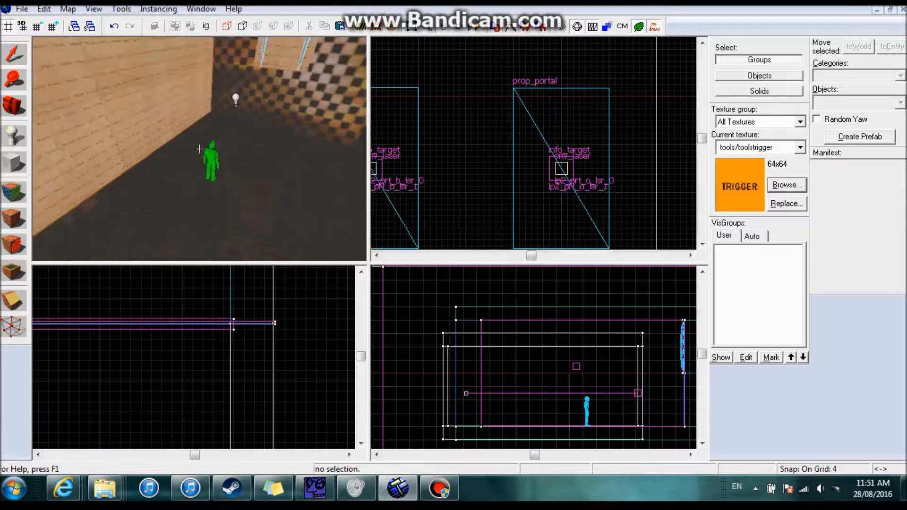
{"action": "key", "text": "w"}
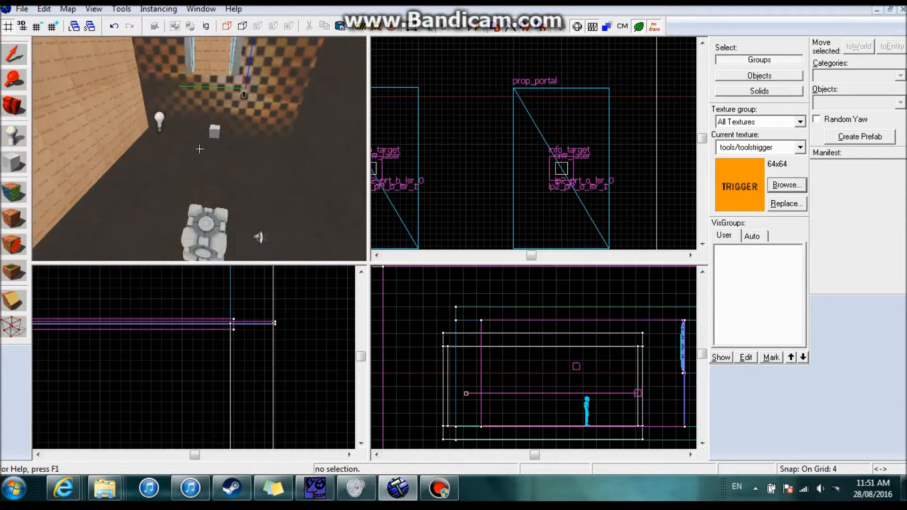
{"action": "left_click", "coordinate": [199, 149]}
{"action": "key", "text": "Escape"}
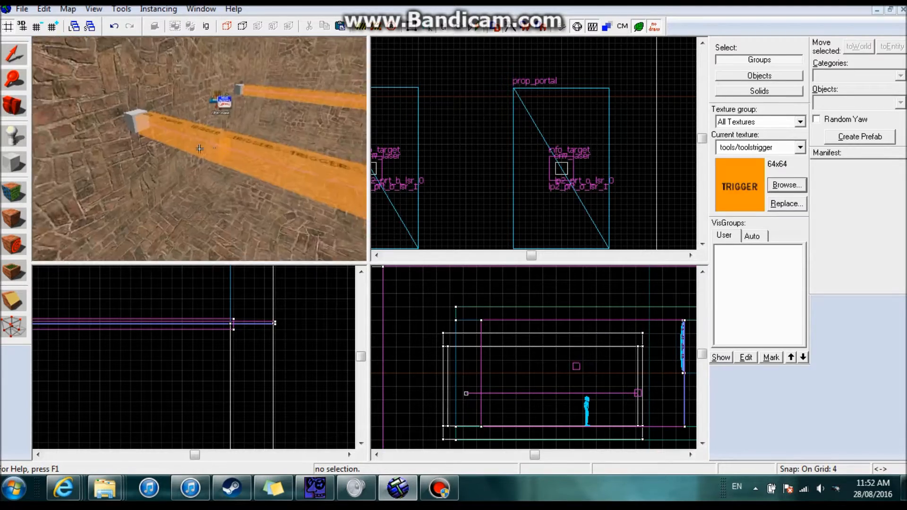
- Examine the two long rows of trigger brushes running out from the laser boxes
{"action": "left_click", "coordinate": [199, 149]}
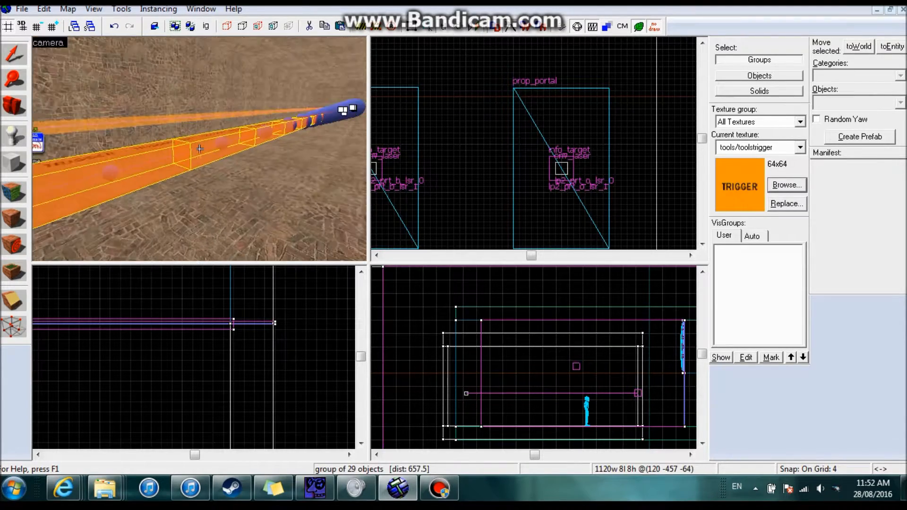
{"action": "key", "text": "Escape"}
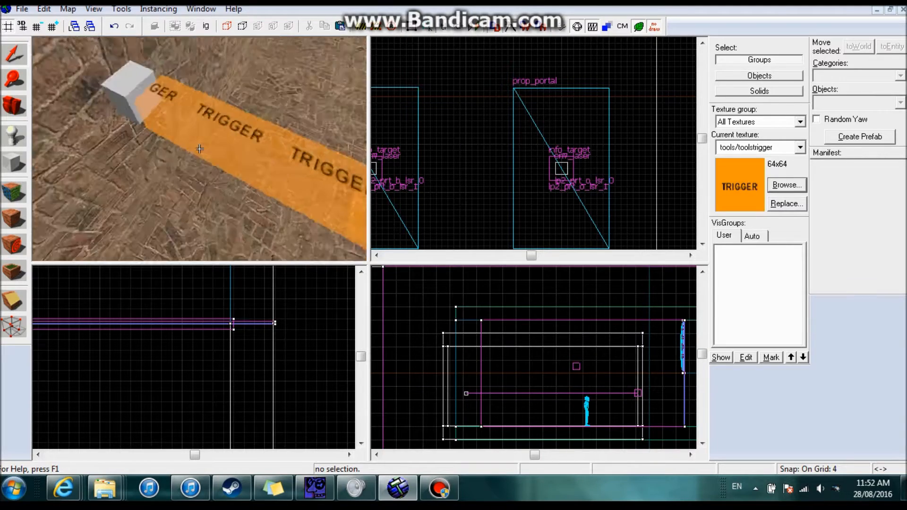
{"action": "key", "text": "d"}
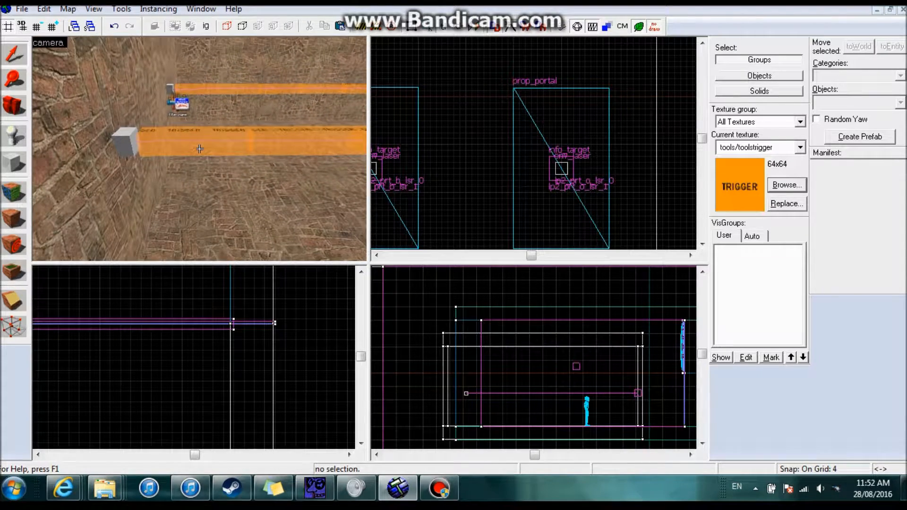
{"action": "key", "text": "d"}
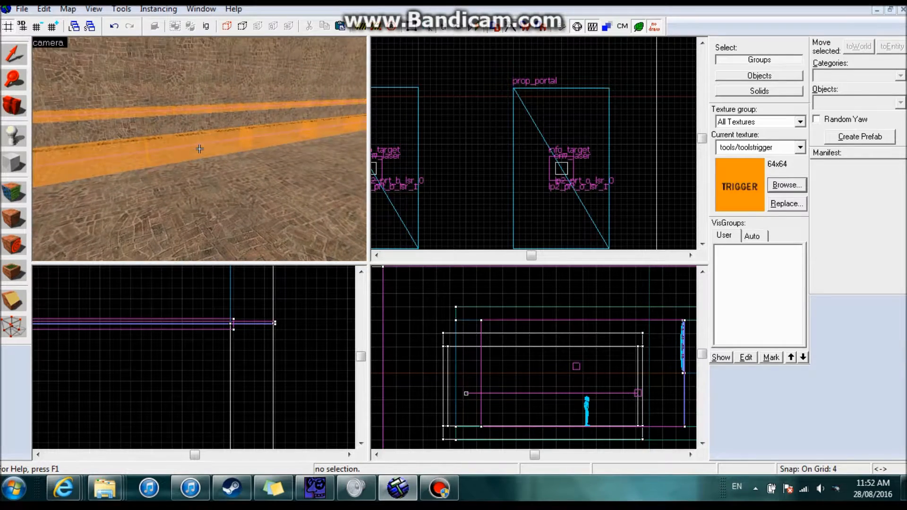
{"action": "key", "text": "a"}
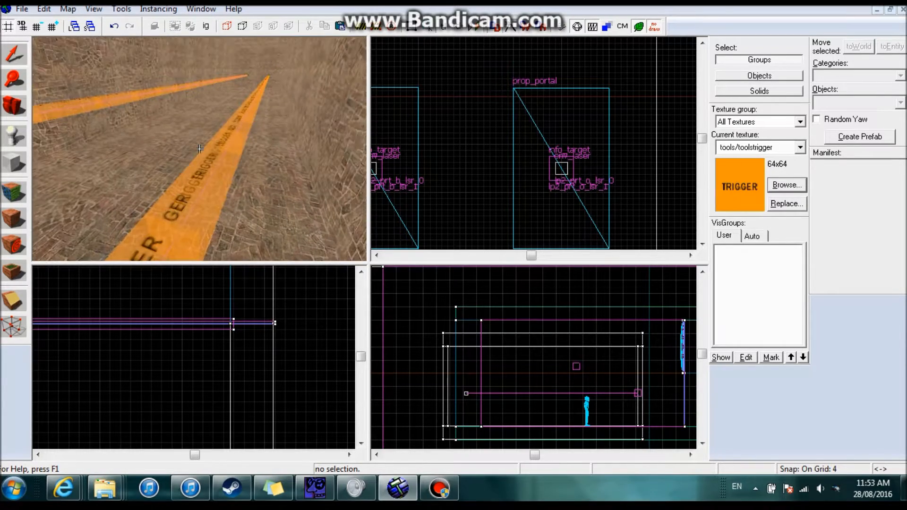
{"action": "key", "text": "d"}
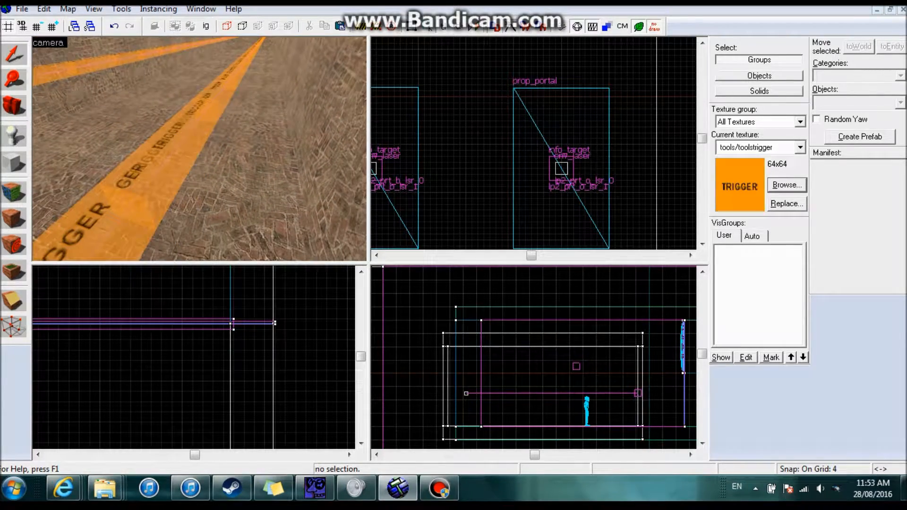
- Switch selection to individual objects and inspect the outputs of the laserportal-blue-trigger-exit trigger_push
{"action": "left_click", "coordinate": [200, 149]}
{"action": "key", "text": "z"}
{"action": "left_click", "coordinate": [759, 75]}
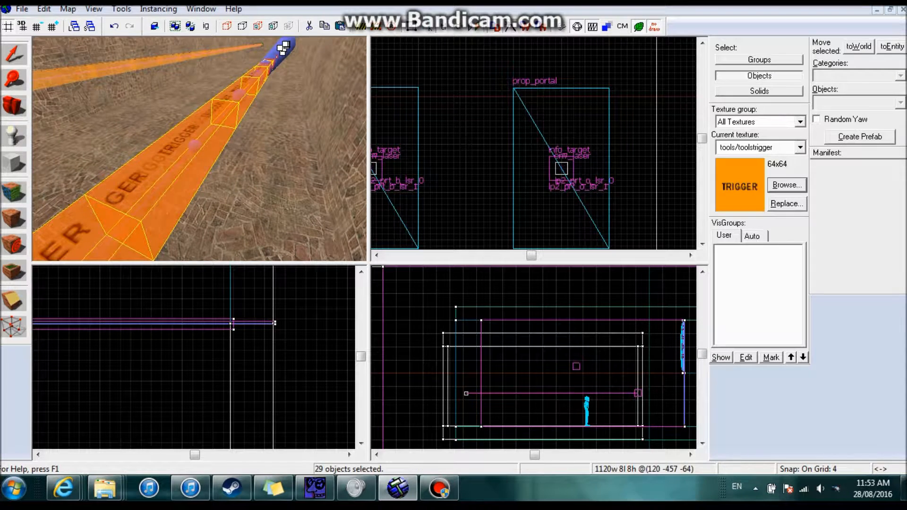
{"action": "left_click", "coordinate": [199, 153]}
{"action": "key", "text": "Escape"}
{"action": "left_click", "coordinate": [199, 149]}
{"action": "double_click", "coordinate": [200, 149]}
{"action": "left_click", "coordinate": [161, 199]}
{"action": "left_click", "coordinate": [161, 199]}
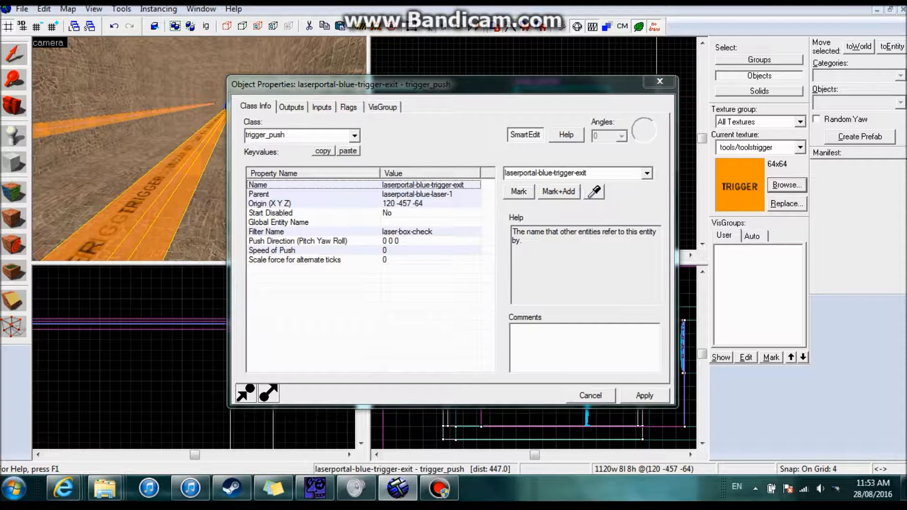
{"action": "left_click", "coordinate": [292, 107]}
- Inspect the outputs of the laserportal-blue-trigger-II trigger, then close its properties and clear the selection
{"action": "key", "text": "z"}
{"action": "key", "text": "w"}
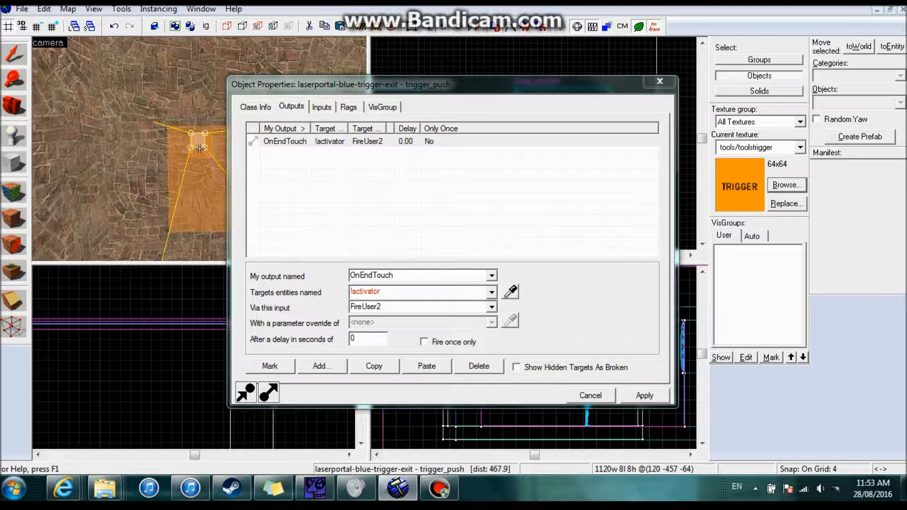
{"action": "left_click", "coordinate": [200, 149]}
{"action": "left_click", "coordinate": [200, 149]}
{"action": "left_click", "coordinate": [590, 395]}
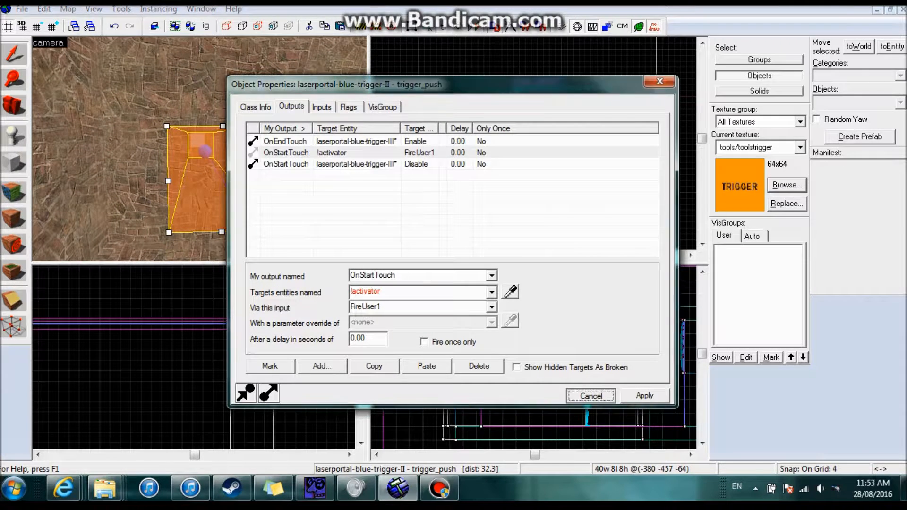
{"action": "key", "text": "z"}
{"action": "key", "text": "Escape"}
- Inspect the outputs of the laserportal-blue-trigger-I trigger, including its OnEndTouch output
{"action": "key", "text": "w"}
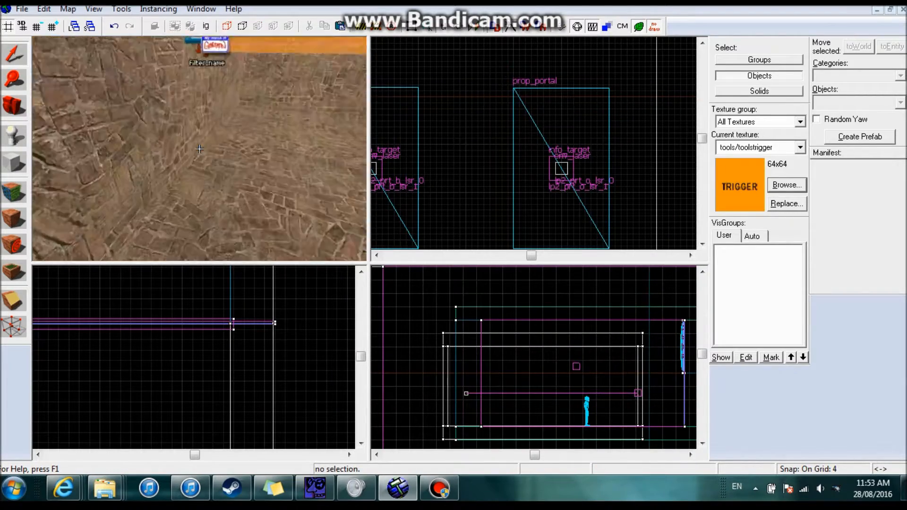
{"action": "double_click", "coordinate": [199, 149]}
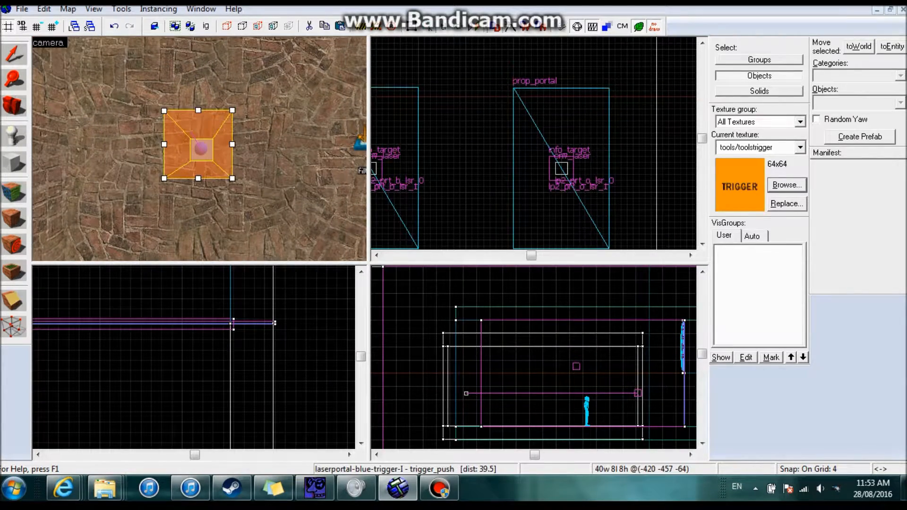
{"action": "left_click", "coordinate": [292, 106]}
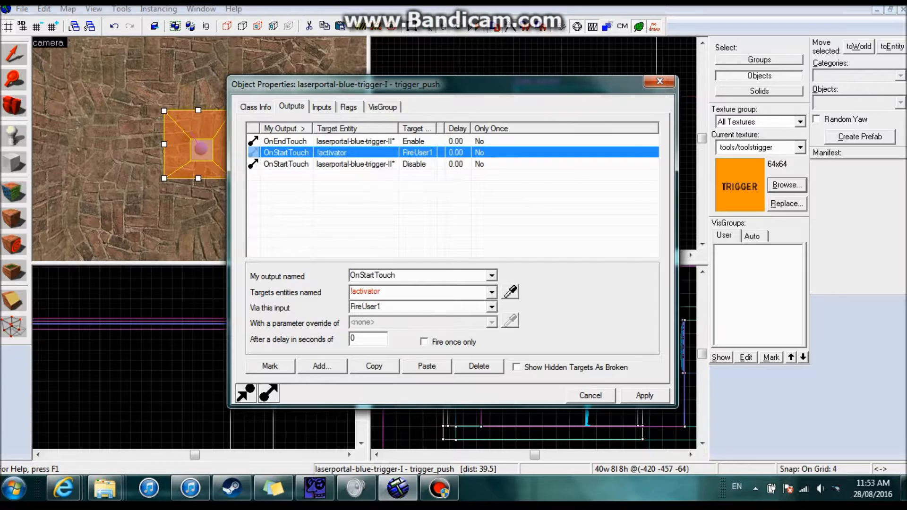
{"action": "left_click", "coordinate": [285, 141]}
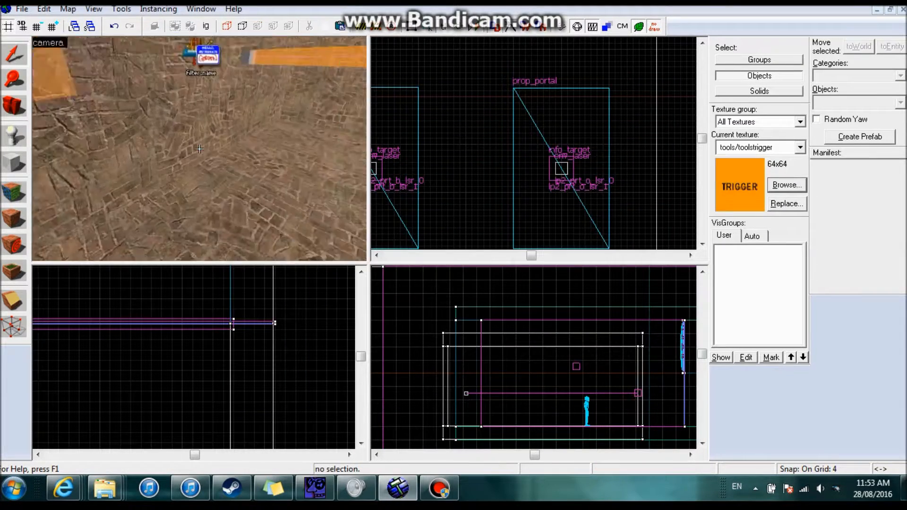
- Set selection back to whole groups and go to the two laser boxes that have no trigger brushes
{"action": "key", "text": "s"}
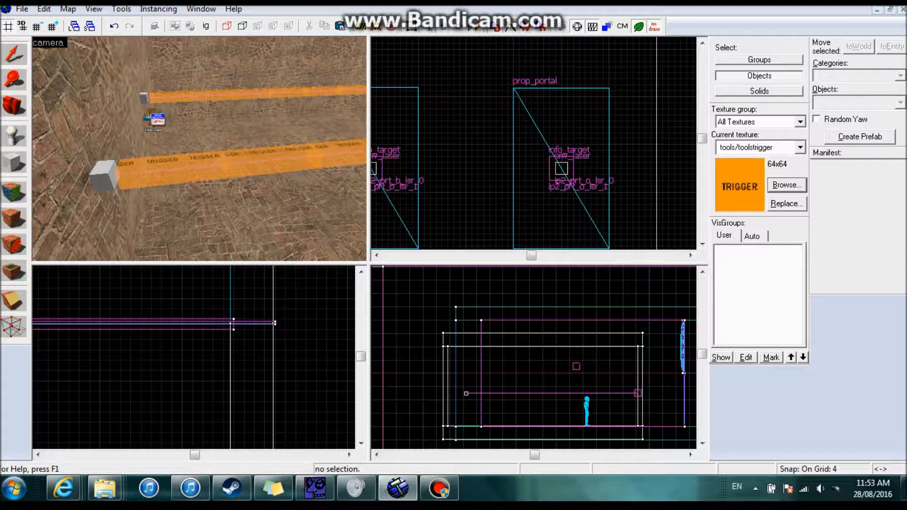
{"action": "left_click", "coordinate": [759, 59]}
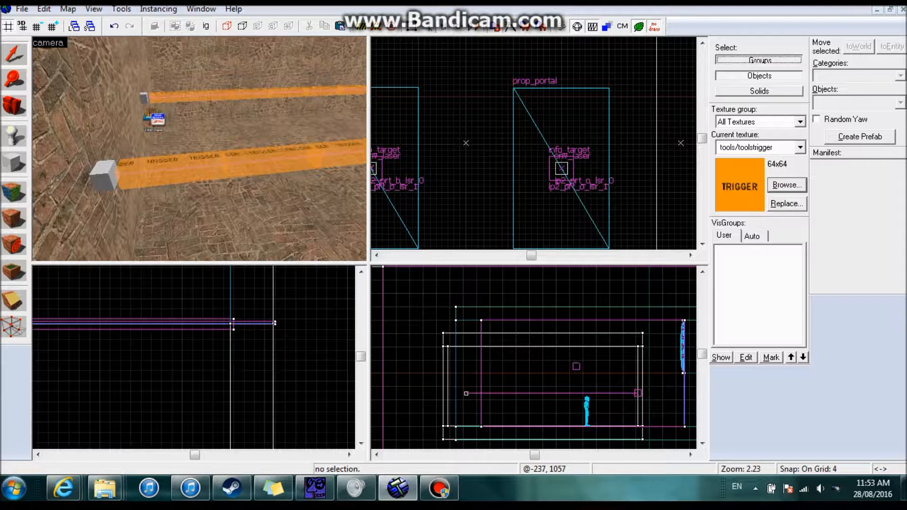
{"action": "key", "text": "z"}
{"action": "key", "text": "w"}
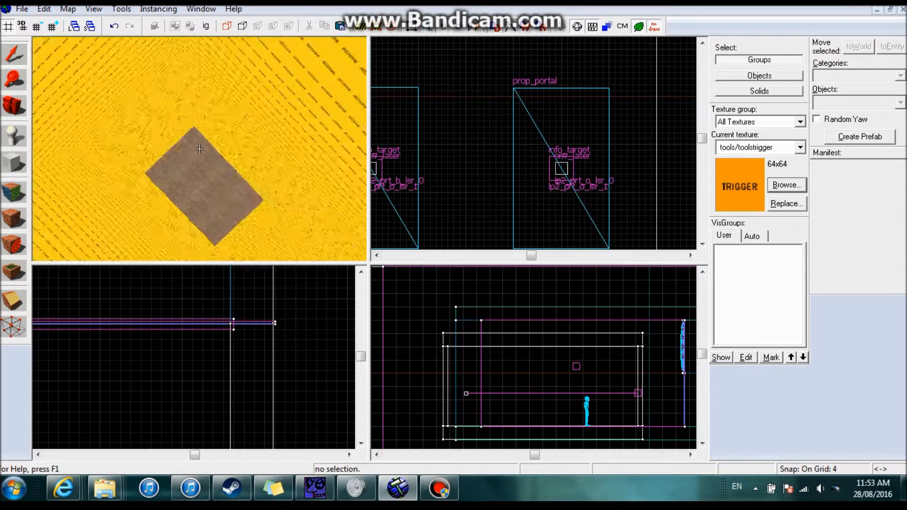
{"action": "key", "text": "w"}
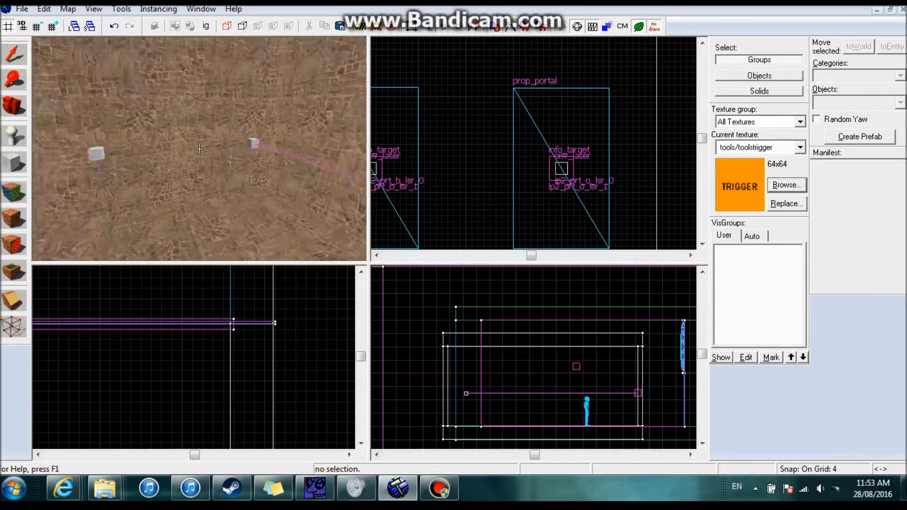
{"action": "key", "text": "z"}
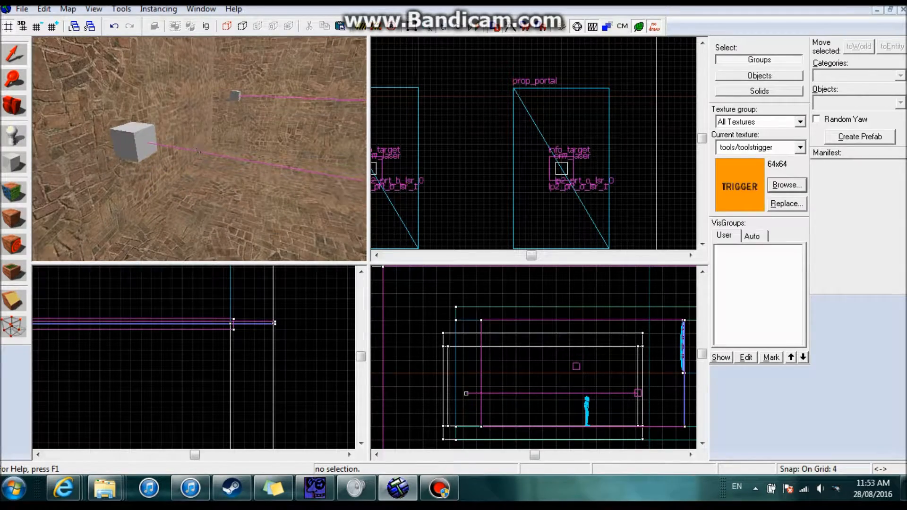
- Start the Block tool for a block primitive with the tools/toolstrigger texture
{"action": "key", "text": "shift+b"}
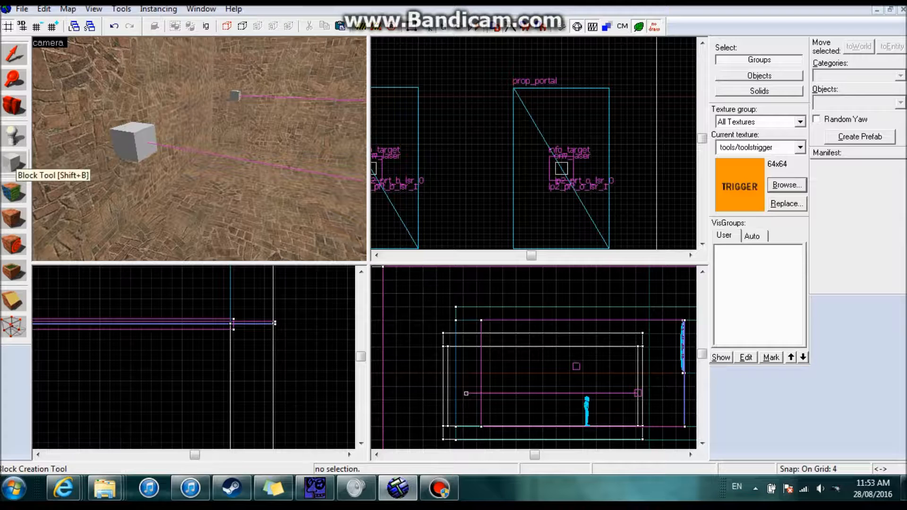
{"action": "left_click", "coordinate": [14, 163]}
{"action": "scroll", "coordinate": [213, 324], "scroll_direction": "down", "scroll_amount": 8}
{"action": "scroll", "coordinate": [194, 357], "scroll_direction": "down", "scroll_amount": 4}
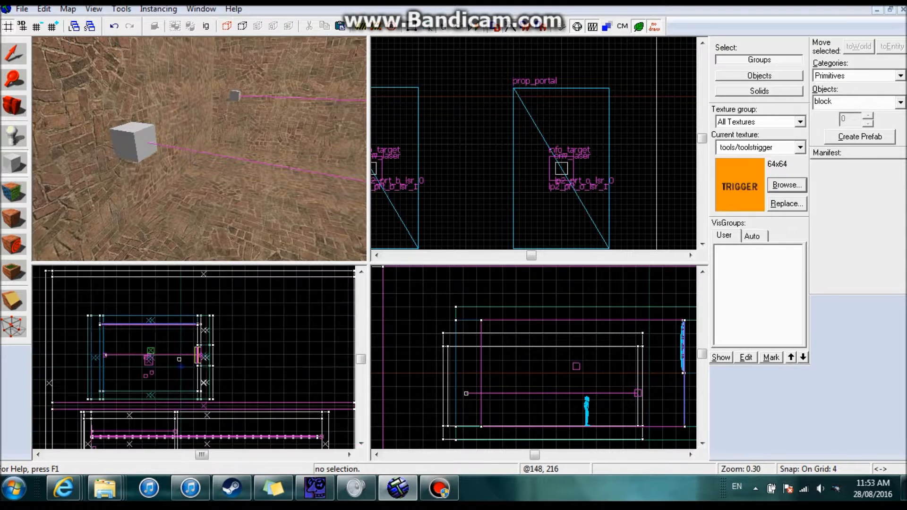
- Outline a 32 × 8 × 8 unit trigger block along the lp2_prt_b_lsr_0 laser beam, starting beside its env_laser
{"action": "scroll", "coordinate": [158, 359], "scroll_direction": "up", "scroll_amount": 5}
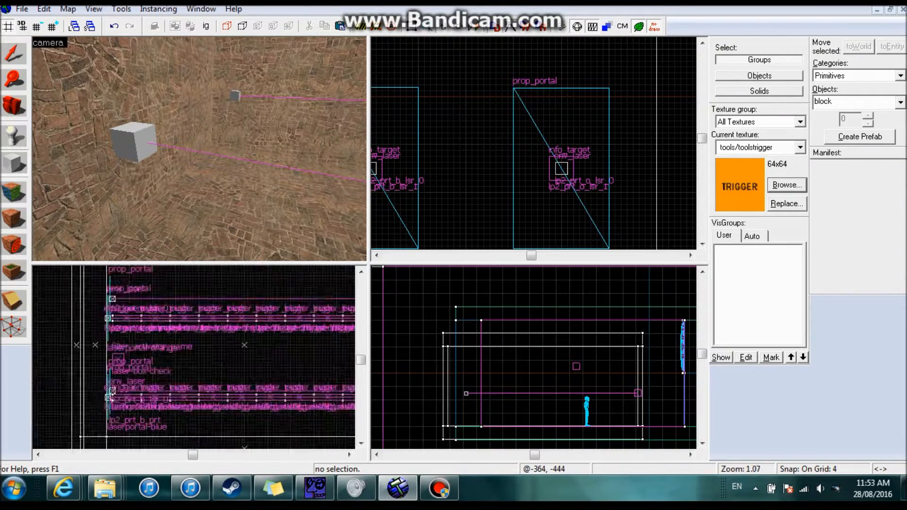
{"action": "scroll", "coordinate": [118, 320], "scroll_direction": "down", "scroll_amount": 1}
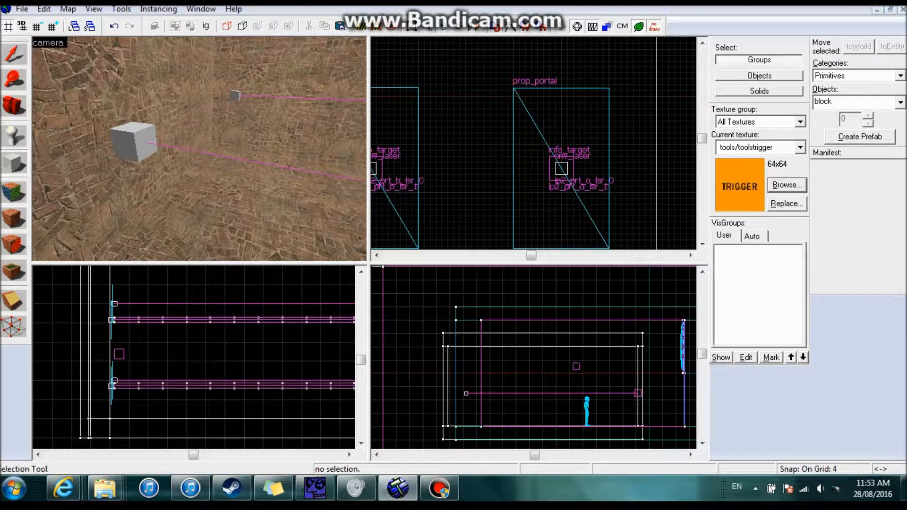
{"action": "left_click", "coordinate": [14, 53]}
{"action": "left_click", "coordinate": [134, 143]}
{"action": "left_click", "coordinate": [14, 163]}
{"action": "scroll", "coordinate": [114, 402], "scroll_direction": "up", "scroll_amount": 9}
{"action": "scroll", "coordinate": [137, 283], "scroll_direction": "up", "scroll_amount": 2}
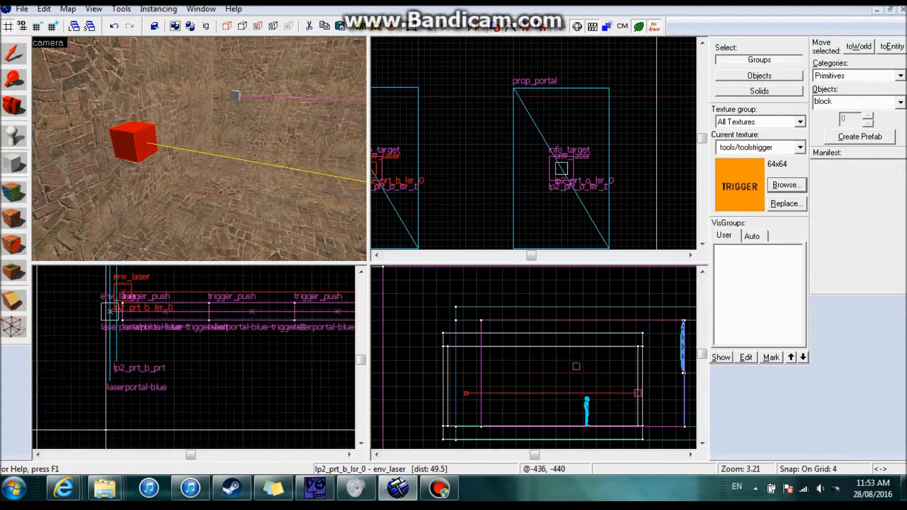
{"action": "left_click_drag", "start_coordinate": [127, 285], "coordinate": [279, 325]}
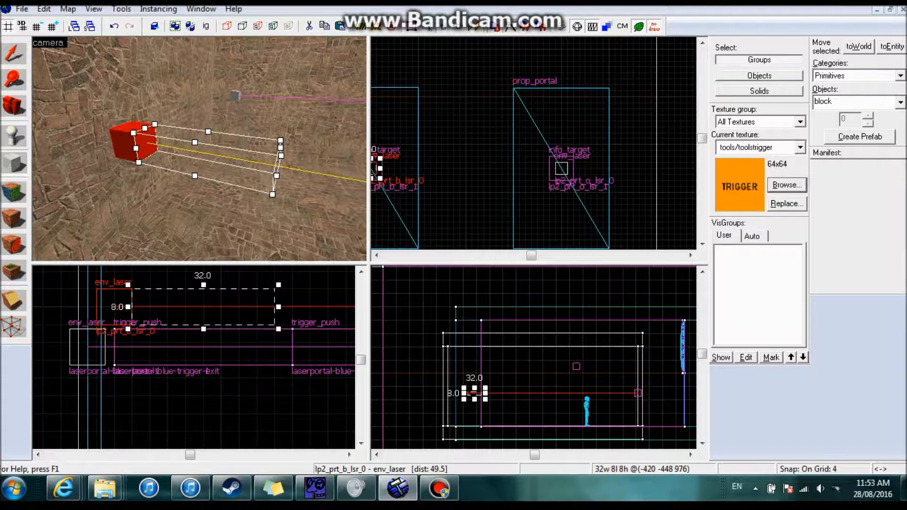
- Lengthen the block outline to 48 units along the laser beam and create the trigger brush
{"action": "scroll", "coordinate": [194, 356], "scroll_direction": "down", "scroll_amount": 14}
{"action": "scroll", "coordinate": [137, 311], "scroll_direction": "up", "scroll_amount": 14}
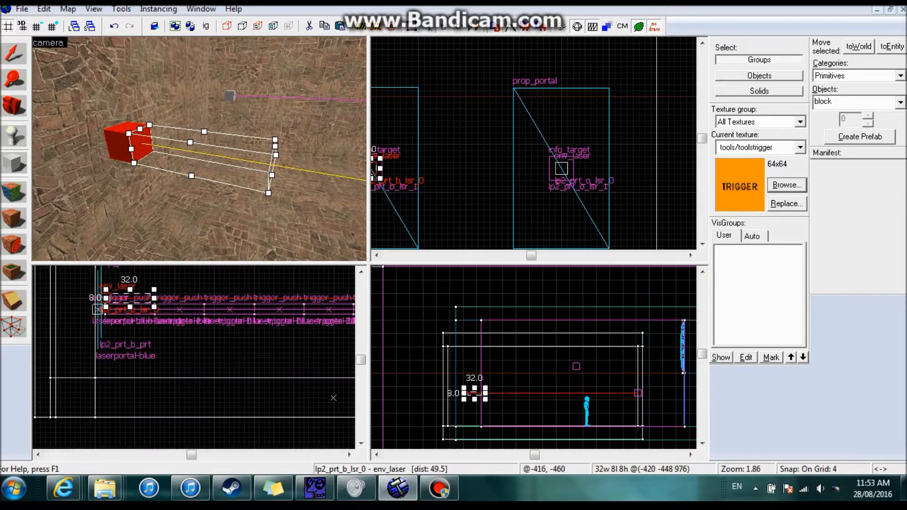
{"action": "mouse_move", "coordinate": [181, 299]}
{"action": "left_mouse_down"}
{"action": "mouse_move", "coordinate": [181, 334]}
{"action": "mouse_move", "coordinate": [163, 352]}
{"action": "mouse_move", "coordinate": [163, 335]}
{"action": "mouse_move", "coordinate": [234, 334]}
{"action": "mouse_move", "coordinate": [198, 334]}
{"action": "mouse_move", "coordinate": [163, 299]}
{"action": "left_mouse_up"}
{"action": "left_click_drag", "start_coordinate": [220, 299], "coordinate": [288, 299]}
{"action": "key", "text": "z"}
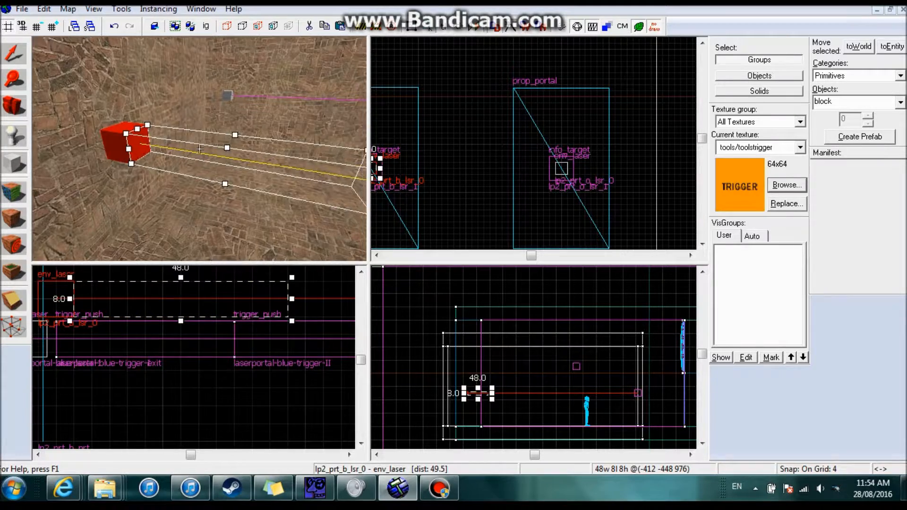
{"action": "key", "text": "w"}
{"action": "key", "text": "w"}
{"action": "key", "text": "s"}
{"action": "key", "text": "z"}
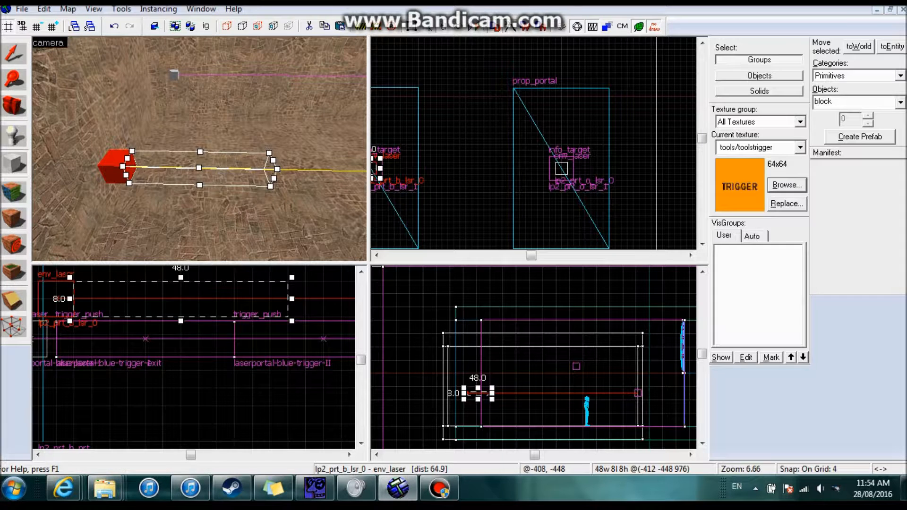
{"action": "key", "text": "Return"}
{"action": "left_click", "coordinate": [14, 53]}
- Place two copies of the 48-unit trigger brush end to end beyond the original, along the laser's direction
{"action": "scroll", "coordinate": [111, 299], "scroll_direction": "down", "scroll_amount": 4}
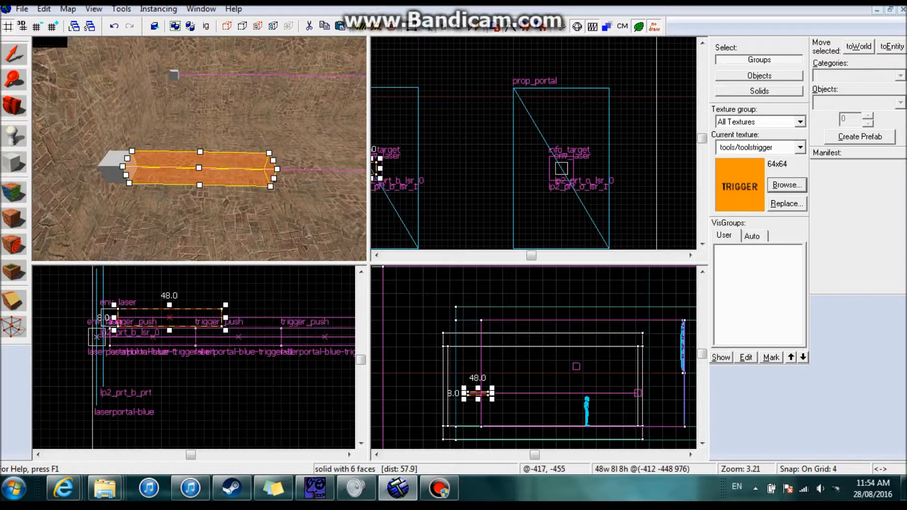
{"action": "scroll", "coordinate": [197, 284], "scroll_direction": "up", "scroll_amount": 3}
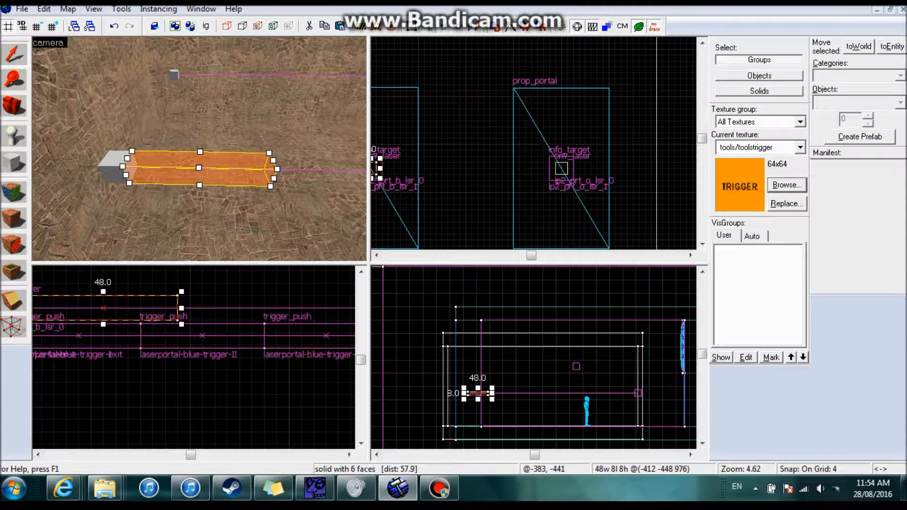
{"action": "key", "text": "ctrl+v"}
{"action": "mouse_move", "coordinate": [181, 308]}
{"action": "left_mouse_down"}
{"action": "mouse_move", "coordinate": [225, 308]}
{"action": "mouse_move", "coordinate": [206, 308]}
{"action": "left_mouse_up"}
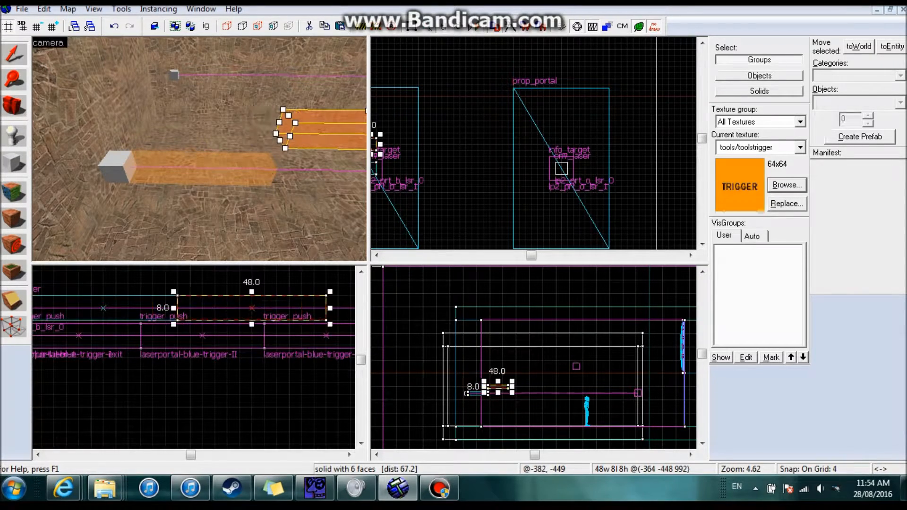
{"action": "scroll", "coordinate": [167, 317], "scroll_direction": "down", "scroll_amount": 6}
{"action": "scroll", "coordinate": [293, 310], "scroll_direction": "up", "scroll_amount": 6}
{"action": "scroll", "coordinate": [182, 313], "scroll_direction": "down", "scroll_amount": 2}
{"action": "key", "text": "ctrl+v"}
{"action": "left_click_drag", "start_coordinate": [150, 313], "coordinate": [176, 313]}
- Extend the row with three more end-to-end copies of the 48-unit trigger brush
{"action": "scroll", "coordinate": [144, 320], "scroll_direction": "down", "scroll_amount": 3}
{"action": "scroll", "coordinate": [215, 317], "scroll_direction": "up", "scroll_amount": 4}
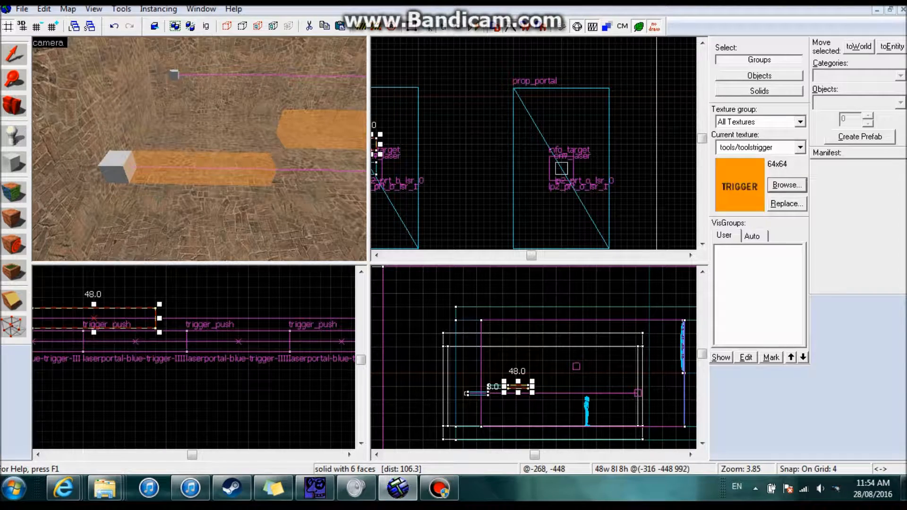
{"action": "left_click_drag", "start_coordinate": [56, 320], "coordinate": [179, 320], "text": "shift"}
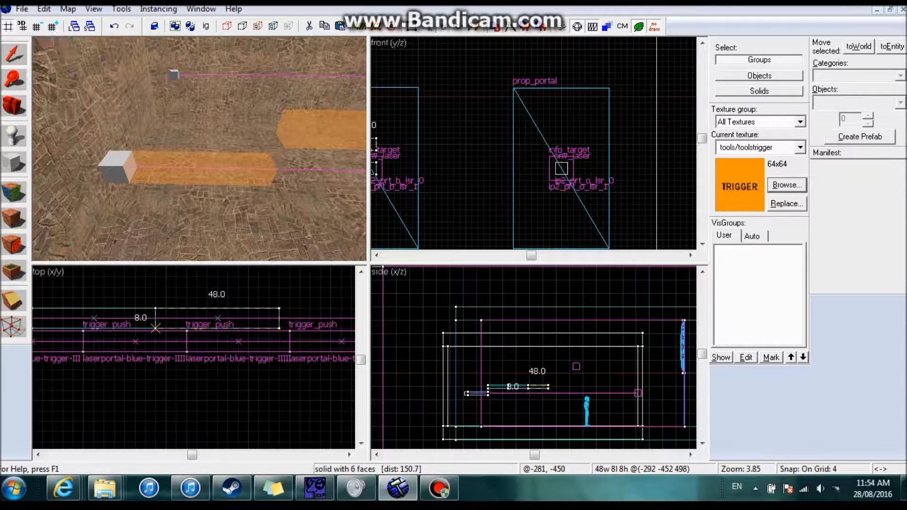
{"action": "scroll", "coordinate": [158, 324], "scroll_direction": "down", "scroll_amount": 2}
{"action": "scroll", "coordinate": [270, 322], "scroll_direction": "up", "scroll_amount": 3}
{"action": "left_click_drag", "start_coordinate": [148, 318], "coordinate": [297, 319], "text": "shift"}
{"action": "scroll", "coordinate": [177, 327], "scroll_direction": "down", "scroll_amount": 4}
{"action": "scroll", "coordinate": [335, 329], "scroll_direction": "up", "scroll_amount": 4}
{"action": "mouse_move", "coordinate": [118, 315]}
{"action": "left_mouse_down", "text": "shift"}
{"action": "mouse_move", "coordinate": [278, 315]}
{"action": "mouse_move", "coordinate": [267, 314]}
{"action": "left_mouse_up", "text": "shift"}
- Add two further copies of the trigger brush to finish the row near the laser's info_target
{"action": "scroll", "coordinate": [265, 312], "scroll_direction": "down", "scroll_amount": 6}
{"action": "scroll", "coordinate": [325, 312], "scroll_direction": "up", "scroll_amount": 7}
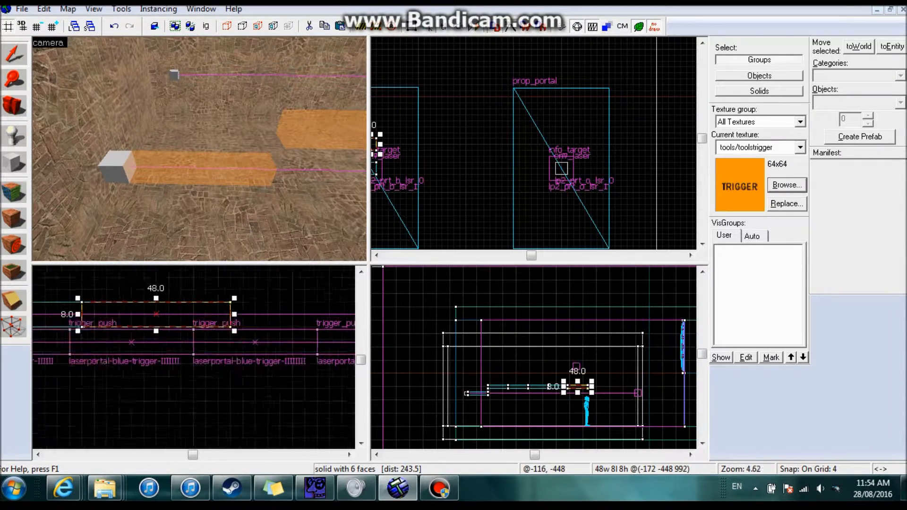
{"action": "mouse_move", "coordinate": [124, 314]}
{"action": "left_mouse_down", "text": "shift"}
{"action": "mouse_move", "coordinate": [313, 312]}
{"action": "mouse_move", "coordinate": [273, 311]}
{"action": "left_mouse_up", "text": "shift"}
{"action": "scroll", "coordinate": [137, 309], "scroll_direction": "down", "scroll_amount": 8}
{"action": "scroll", "coordinate": [232, 304], "scroll_direction": "up", "scroll_amount": 6}
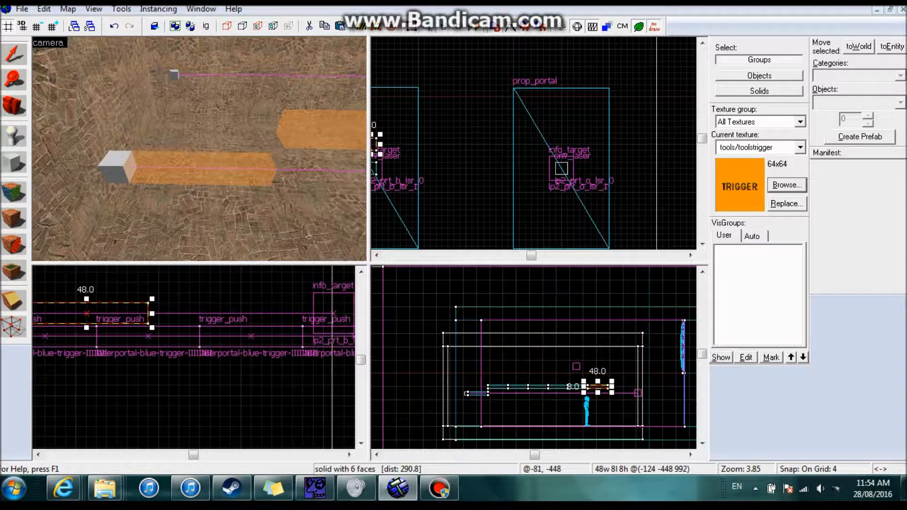
{"action": "key", "text": "ctrl+v"}
{"action": "mouse_move", "coordinate": [146, 319]}
{"action": "left_mouse_down"}
{"action": "mouse_move", "coordinate": [173, 319]}
{"action": "mouse_move", "coordinate": [164, 319]}
{"action": "left_mouse_up"}
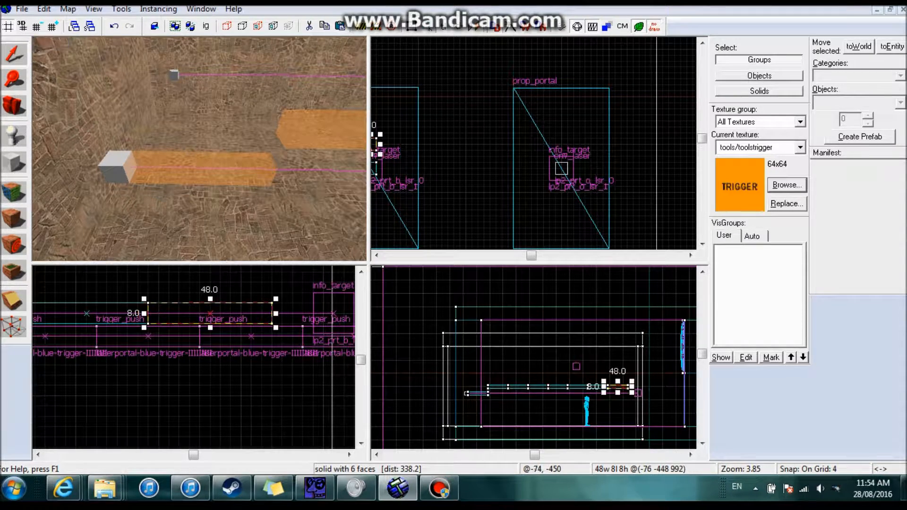
- Select all seven raised trigger copies and lower them together onto the laser beam, level with the first trigger brush
{"action": "scroll", "coordinate": [230, 319], "scroll_direction": "down", "scroll_amount": 3}
{"action": "key", "text": "z"}
{"action": "key", "text": "w"}
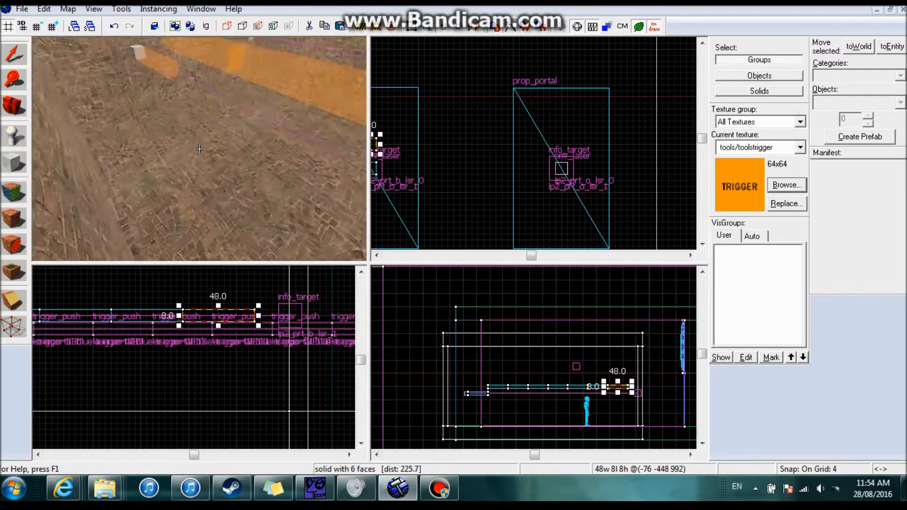
{"action": "left_click", "coordinate": [200, 149]}
{"action": "left_click", "coordinate": [200, 149], "text": "ctrl"}
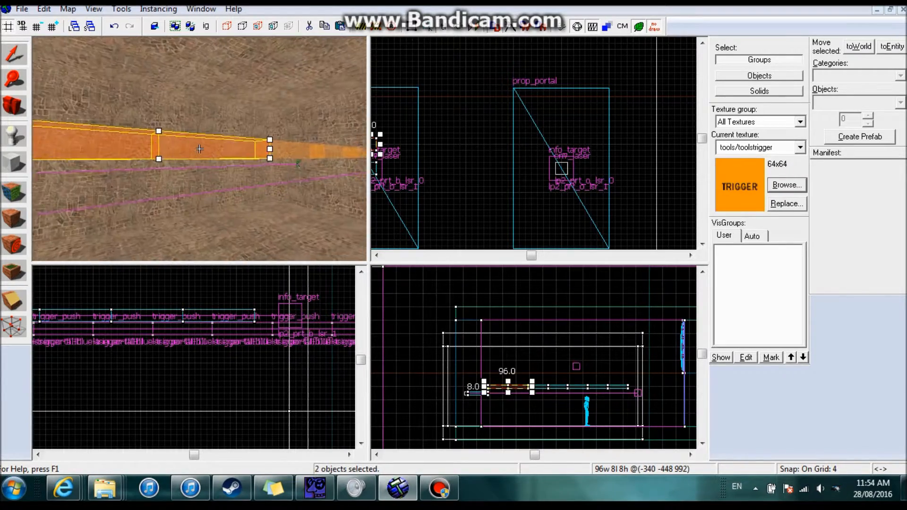
{"action": "left_click", "coordinate": [200, 149], "text": "ctrl"}
{"action": "key", "text": "alt+Return"}
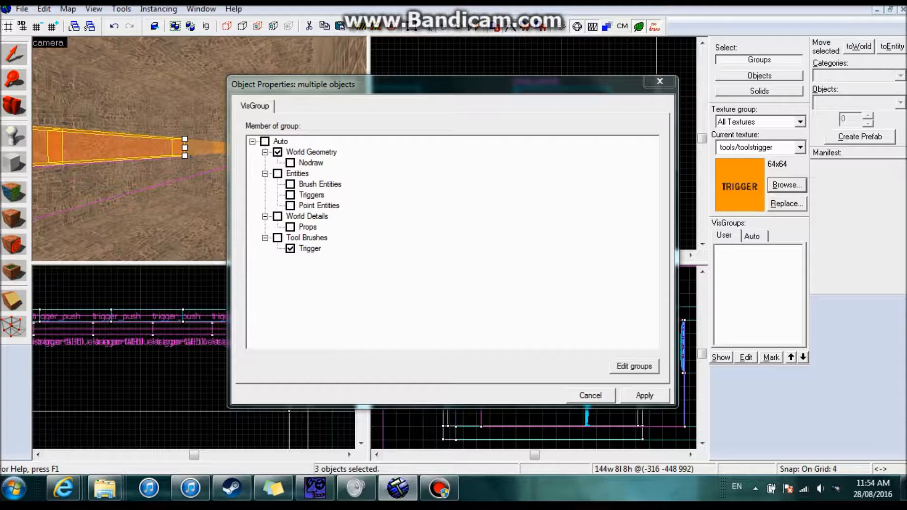
{"action": "key", "text": "Escape"}
{"action": "left_click", "coordinate": [199, 149], "text": "ctrl"}
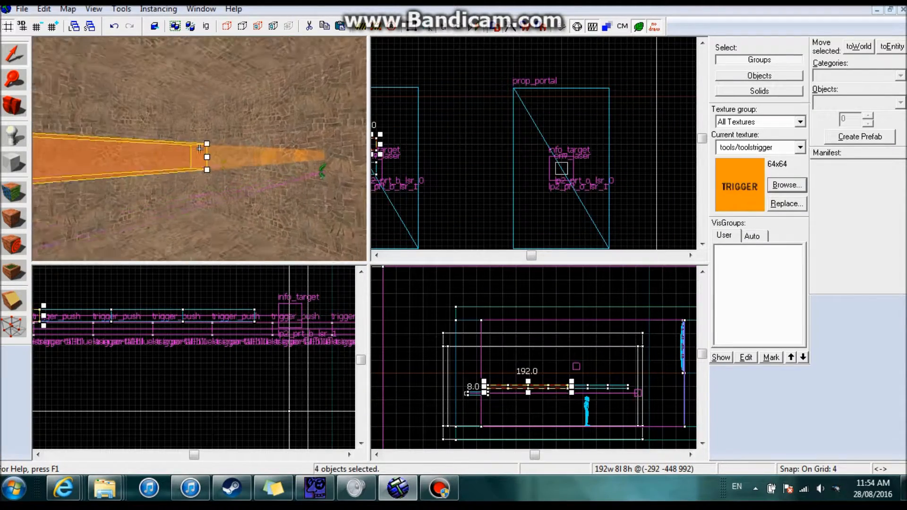
{"action": "left_click", "coordinate": [199, 149], "text": "ctrl"}
{"action": "left_click", "coordinate": [200, 149], "text": "ctrl"}
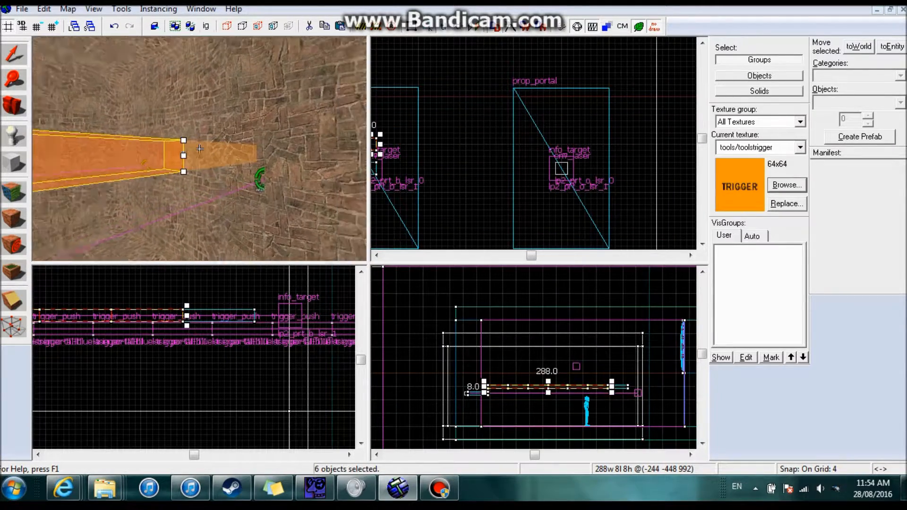
{"action": "left_click", "coordinate": [200, 149], "text": "ctrl"}
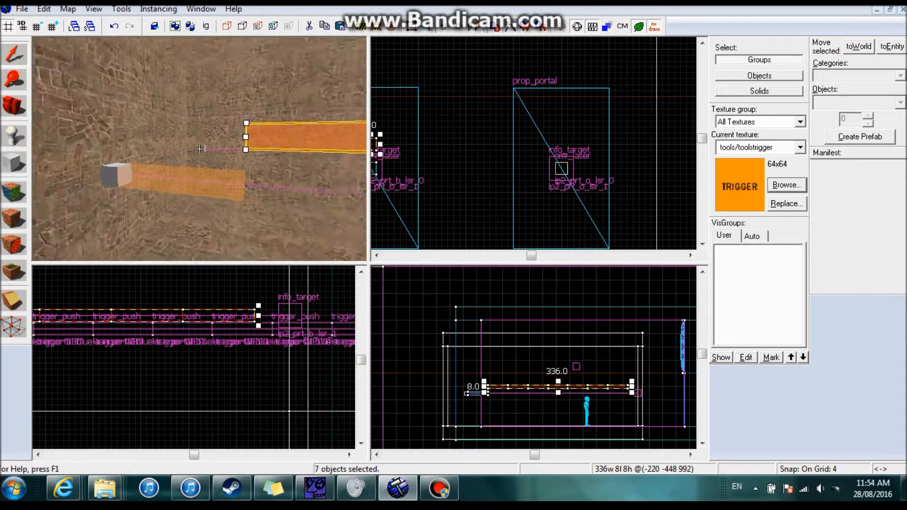
{"action": "scroll", "coordinate": [481, 404], "scroll_direction": "up", "scroll_amount": 6}
{"action": "scroll", "coordinate": [500, 371], "scroll_direction": "up", "scroll_amount": 4}
{"action": "left_click_drag", "start_coordinate": [524, 313], "coordinate": [522, 360]}
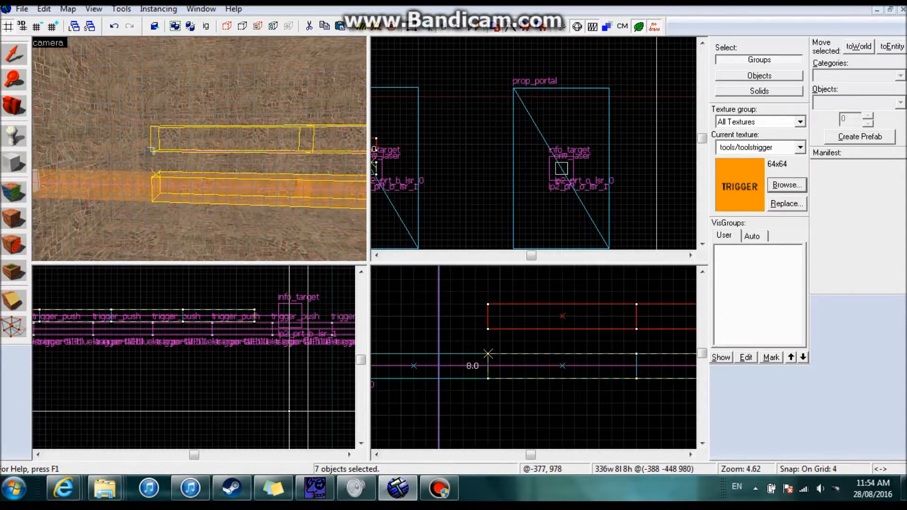
{"action": "key", "text": "Escape"}
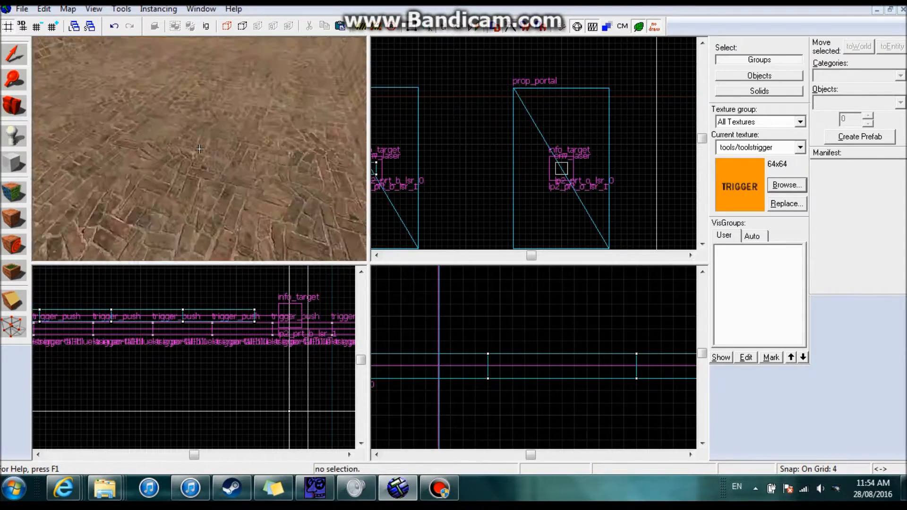
- Turn the first trigger brush beside the env_laser into a trigger_push entity
{"action": "key", "text": "s"}
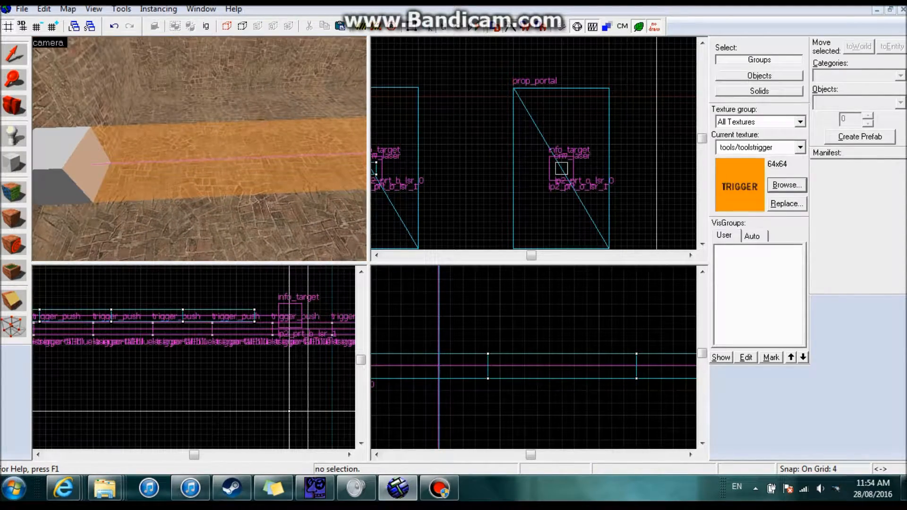
{"action": "key", "text": "s"}
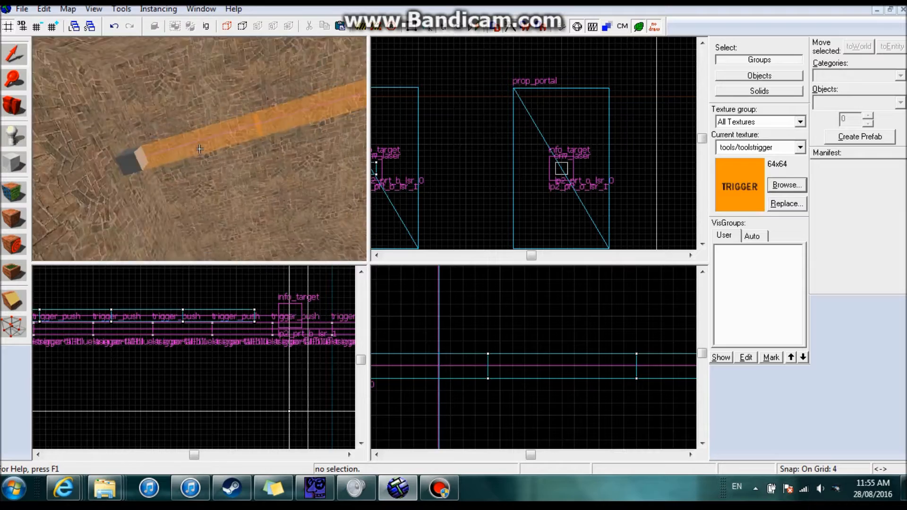
{"action": "key", "text": "z"}
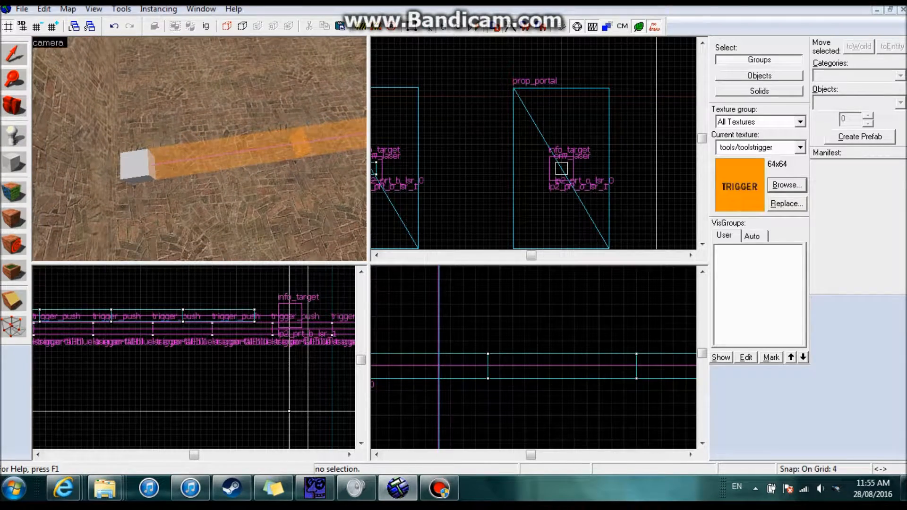
{"action": "double_click", "coordinate": [200, 154]}
{"action": "left_click", "coordinate": [590, 395]}
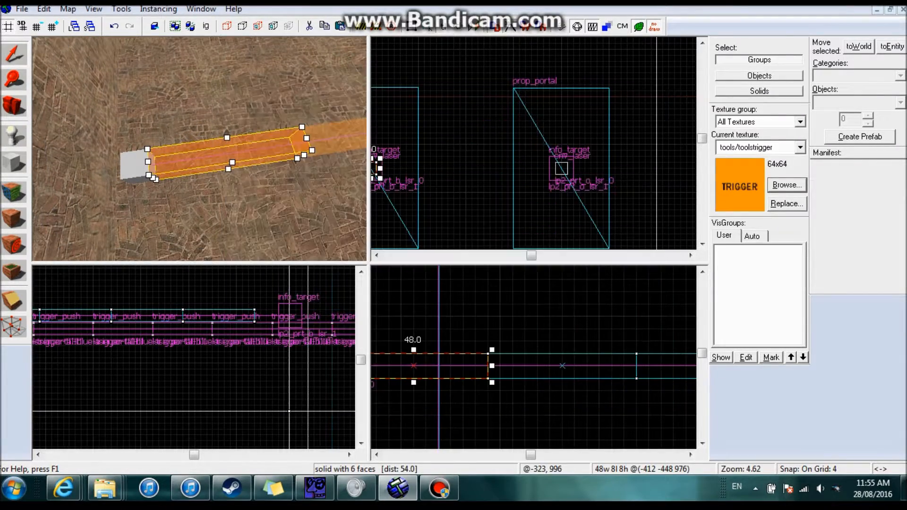
{"action": "key", "text": "z"}
{"action": "key", "text": "w"}
{"action": "key", "text": "z"}
{"action": "key", "text": "ctrl+t"}
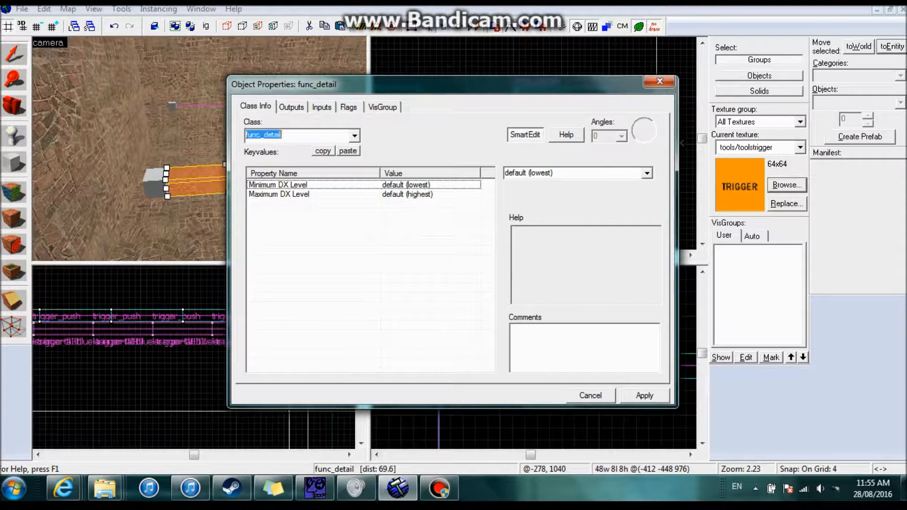
{"action": "type", "text": "trigger_"}
{"action": "type", "text": "o"}
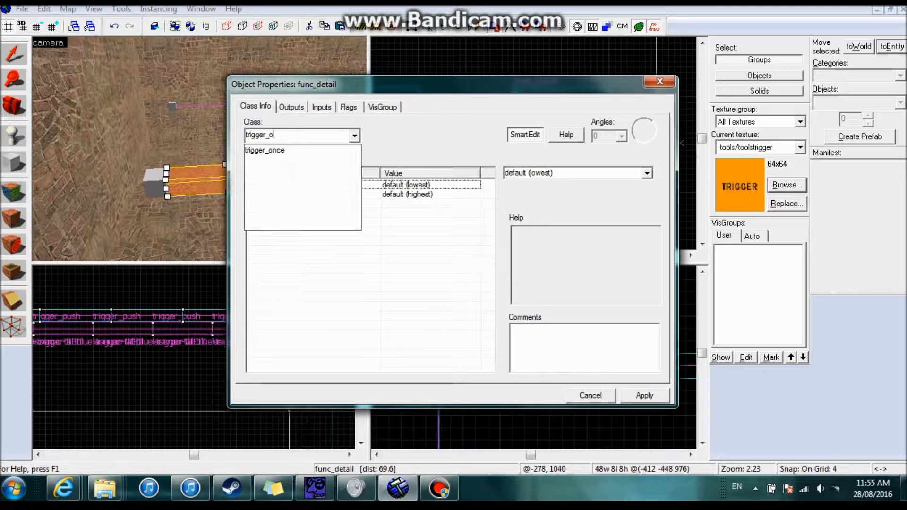
{"action": "key", "text": "BackSpace"}
{"action": "type", "text": "push"}
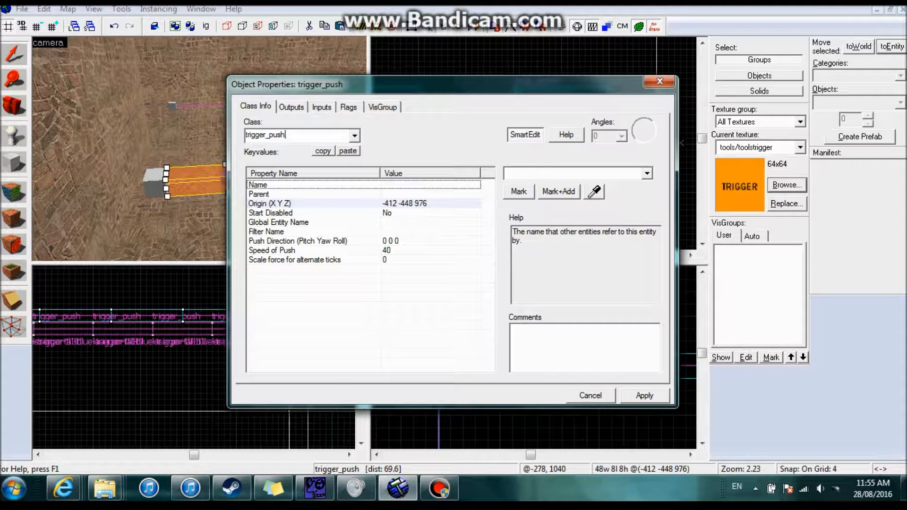
{"action": "key", "text": "Return"}
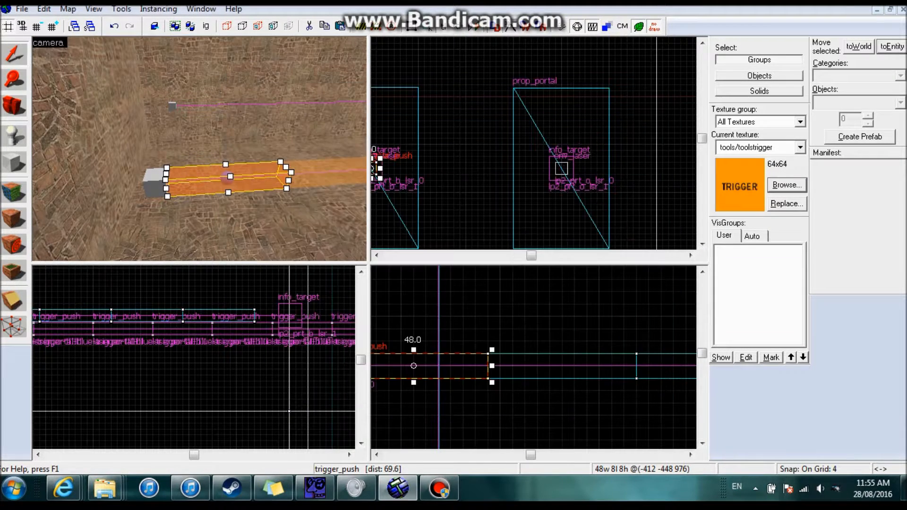
{"action": "key", "text": "z"}
{"action": "key", "text": "w"}
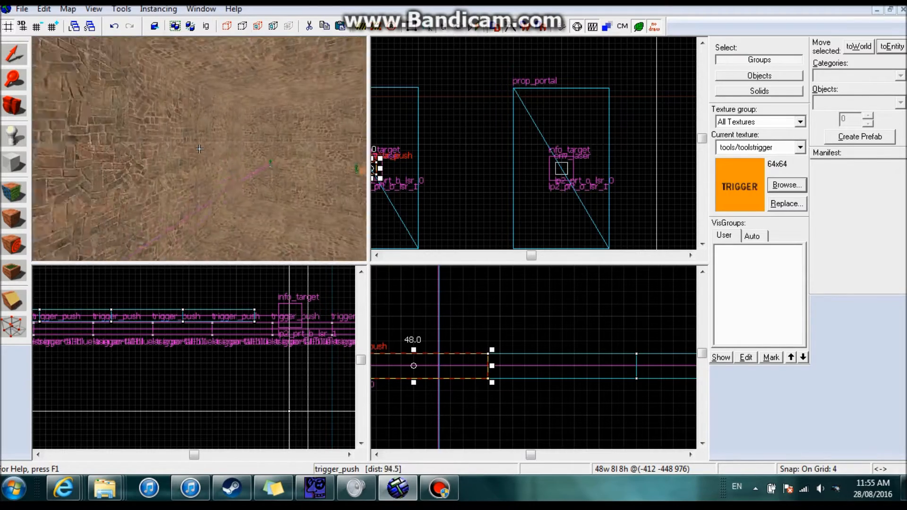
{"action": "key", "text": "w"}
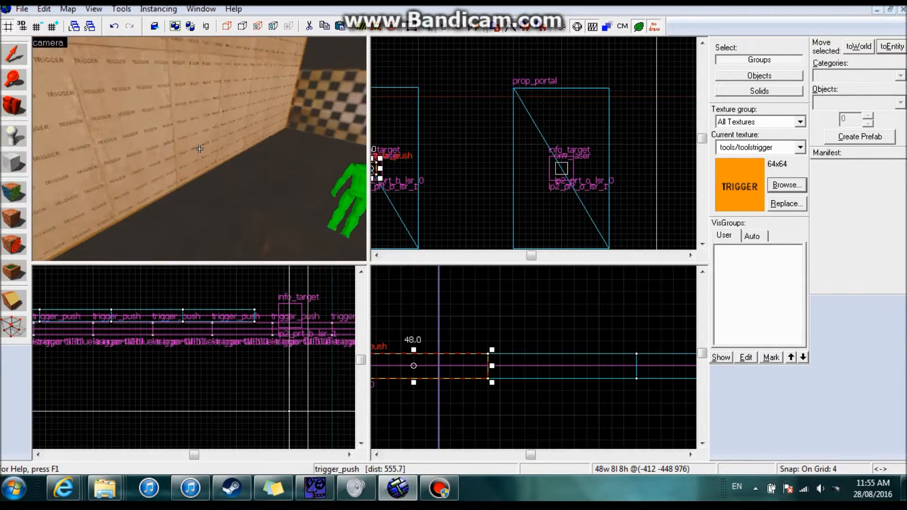
{"action": "key", "text": "s"}
{"action": "key", "text": "s"}
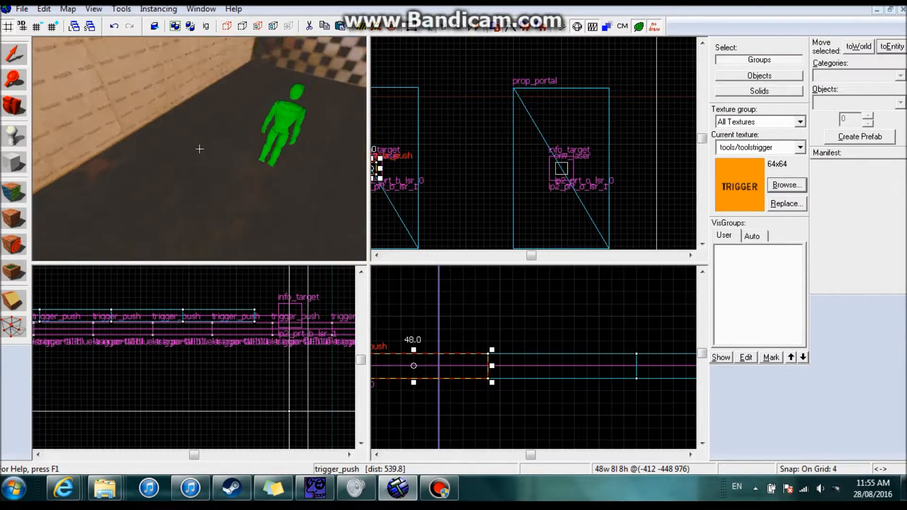
{"action": "key", "text": "w"}
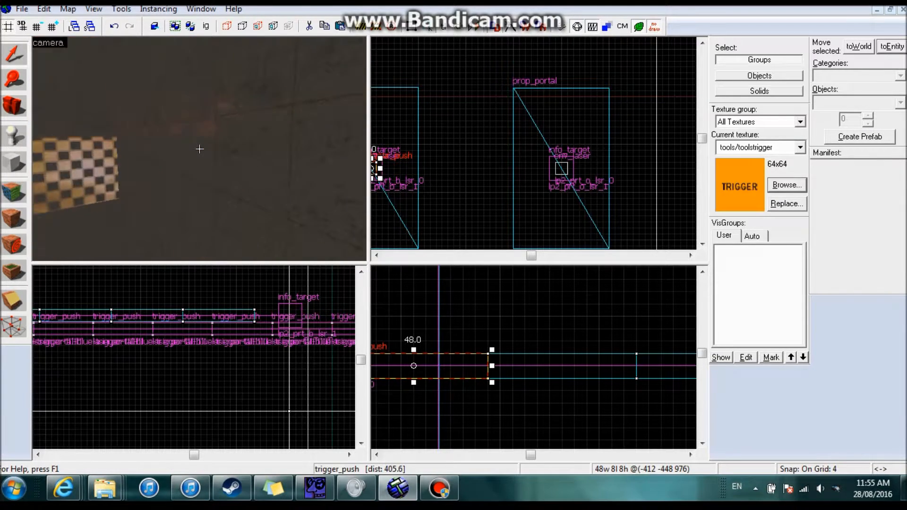
{"action": "left_click", "coordinate": [200, 149]}
{"action": "key", "text": "s"}
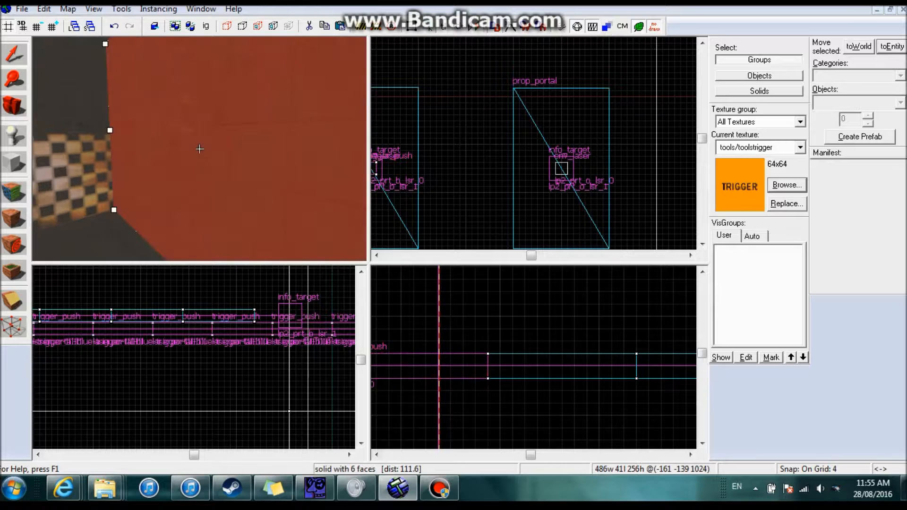
{"action": "key", "text": "w"}
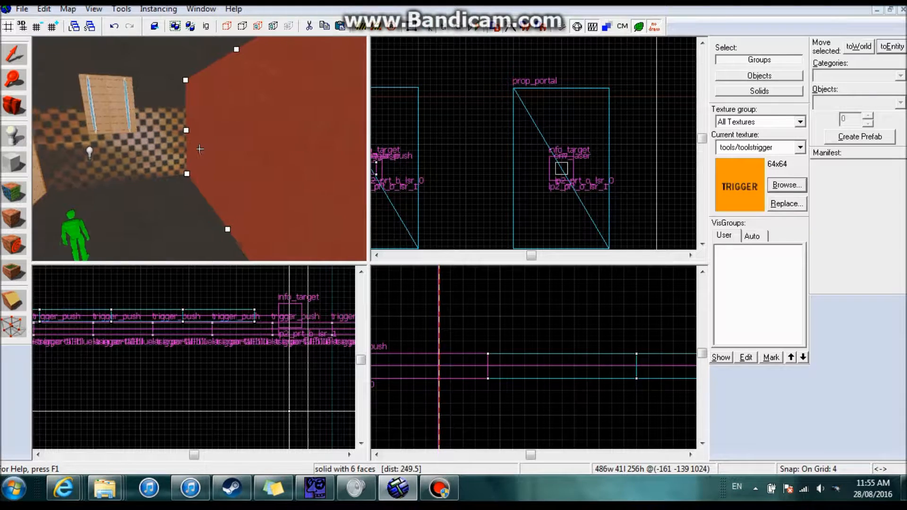
{"action": "key", "text": "Escape"}
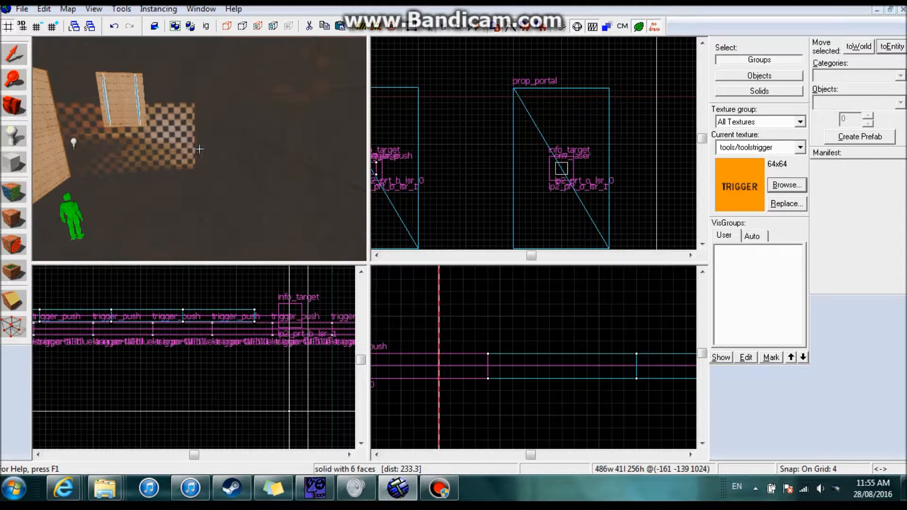
- Turn the second trigger brush in the row along the laser beam into a trigger_push entity
{"action": "key", "text": "w"}
{"action": "key", "text": "w"}
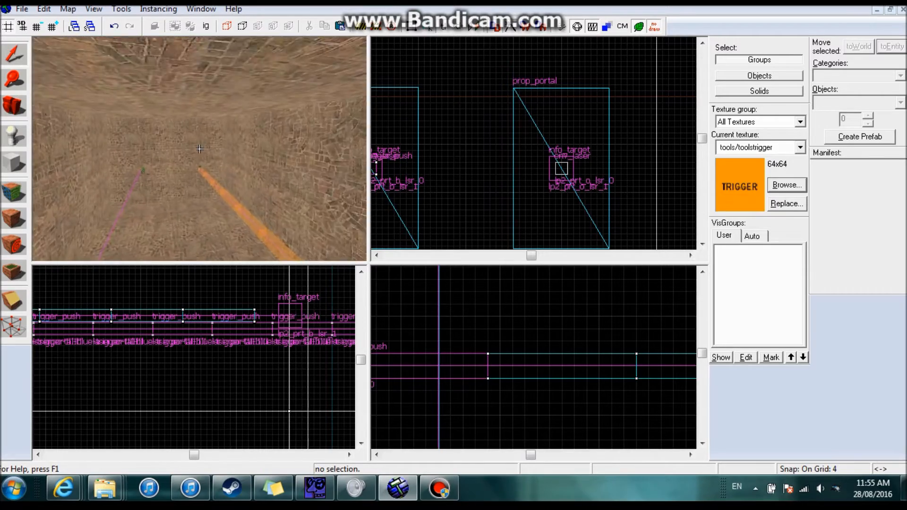
{"action": "key", "text": "w"}
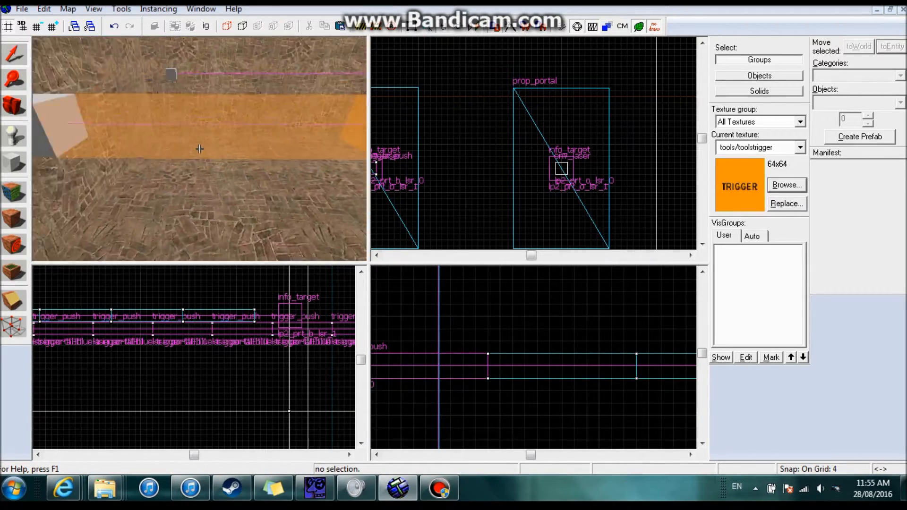
{"action": "key", "text": "w"}
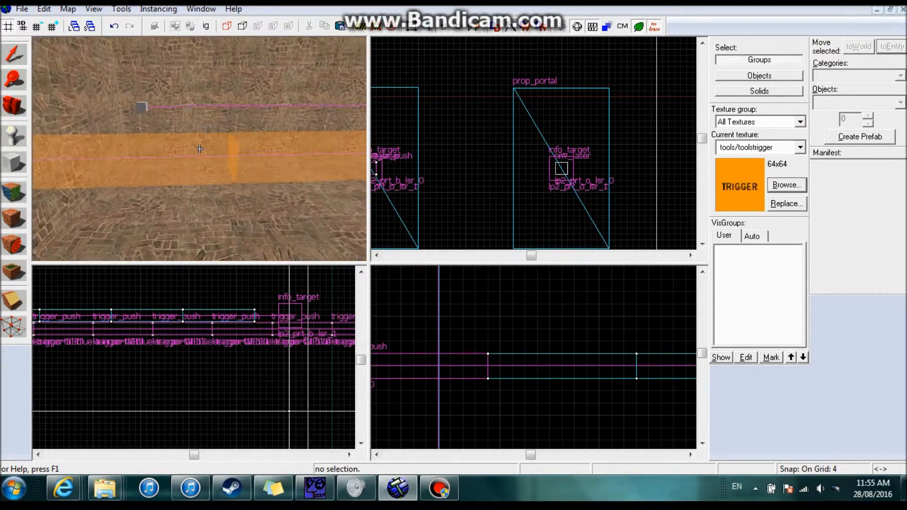
{"action": "left_click", "coordinate": [198, 150]}
{"action": "key", "text": "a"}
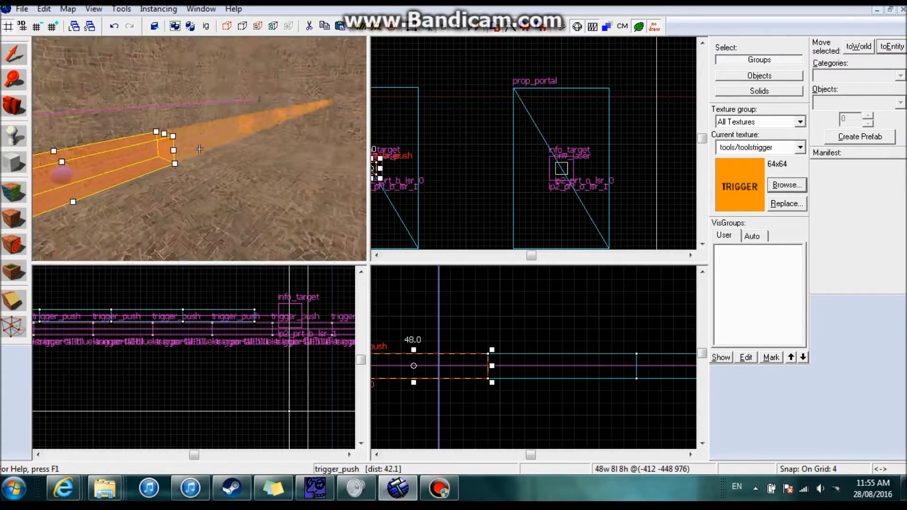
{"action": "key", "text": "d"}
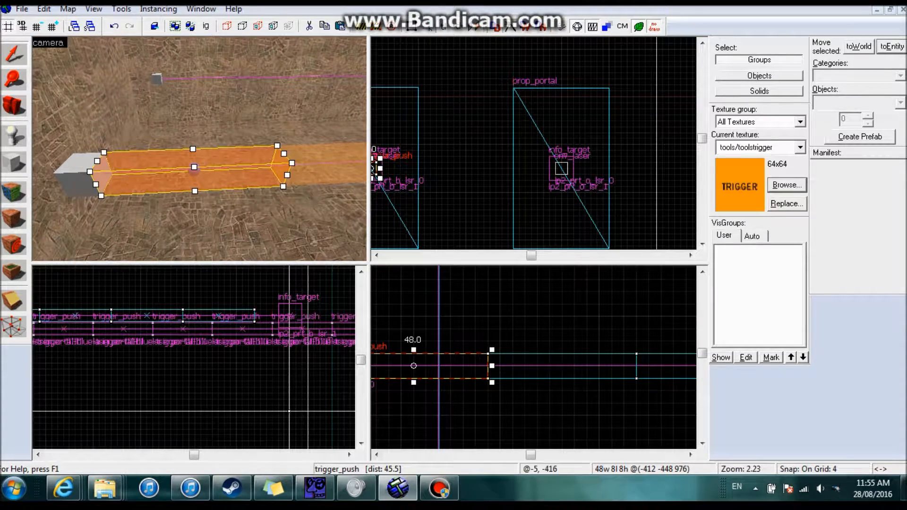
{"action": "key", "text": "d"}
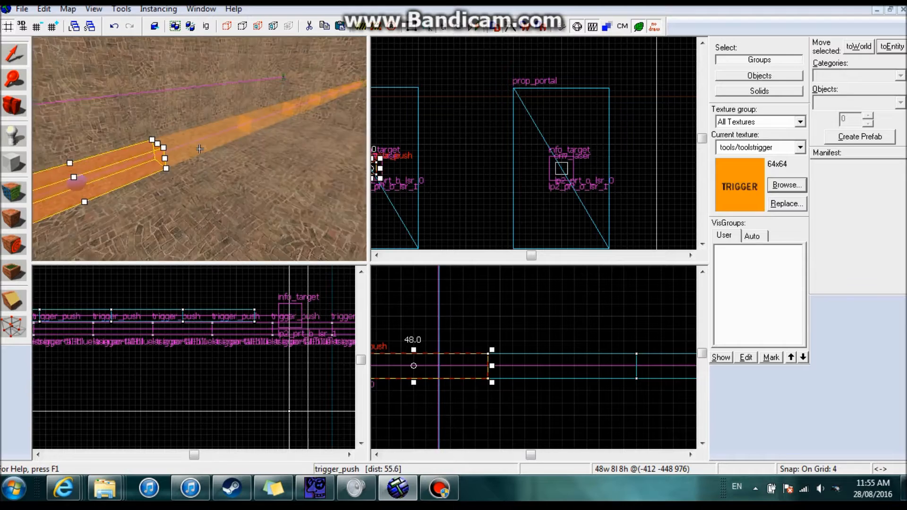
{"action": "left_click", "coordinate": [200, 149]}
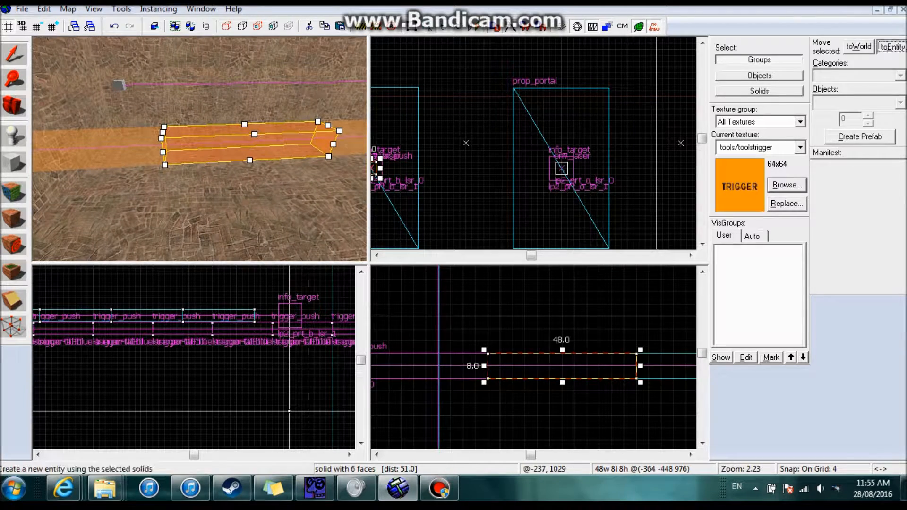
{"action": "left_click", "coordinate": [891, 45]}
{"action": "type", "text": "trigger_push"}
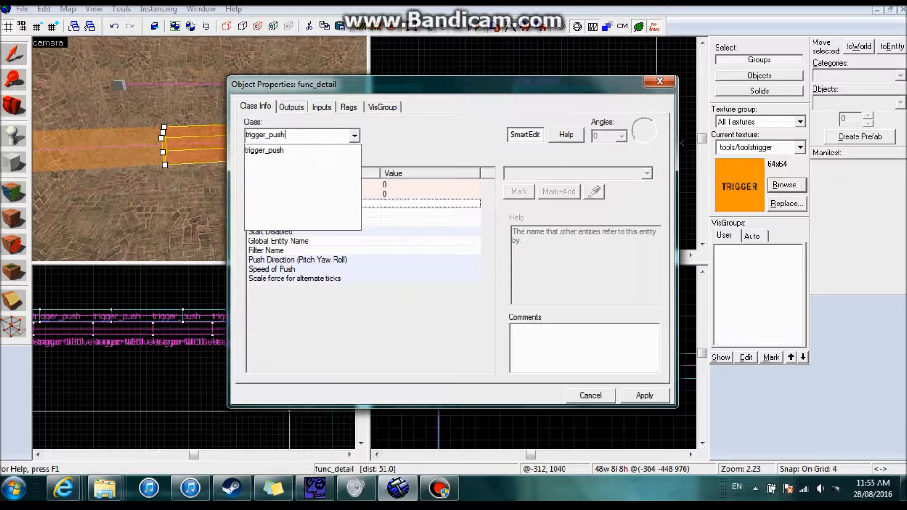
{"action": "key", "text": "Return"}
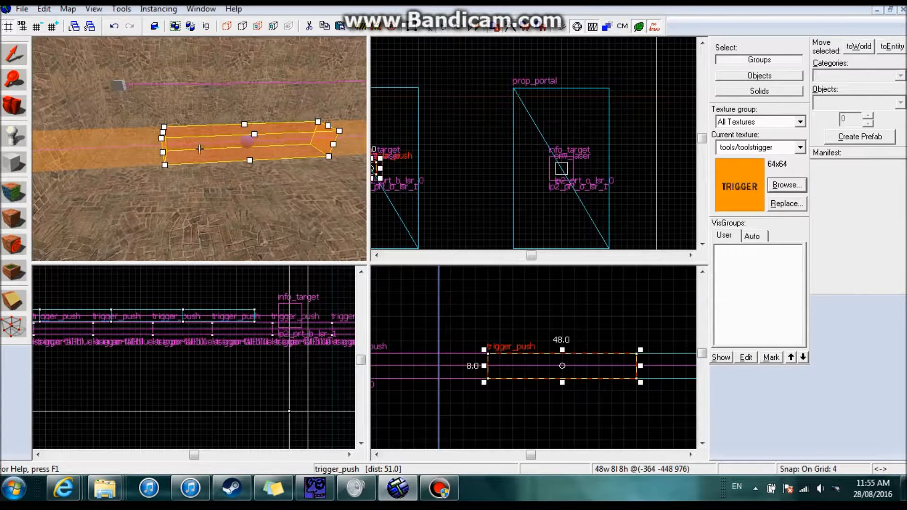
- Turn the third trigger brush in the row into a trigger_push entity and clear the selection
{"action": "key", "text": "z"}
{"action": "key", "text": "Escape"}
{"action": "left_click", "coordinate": [199, 149]}
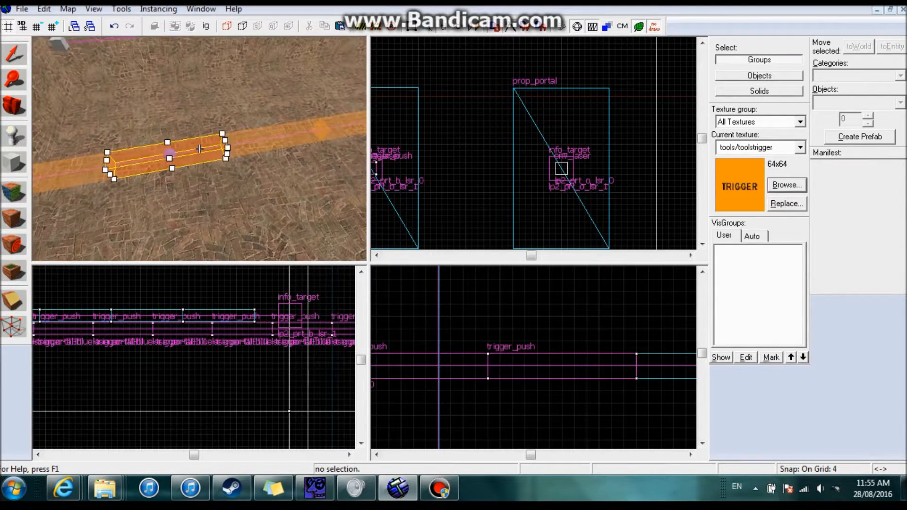
{"action": "double_click", "coordinate": [199, 148]}
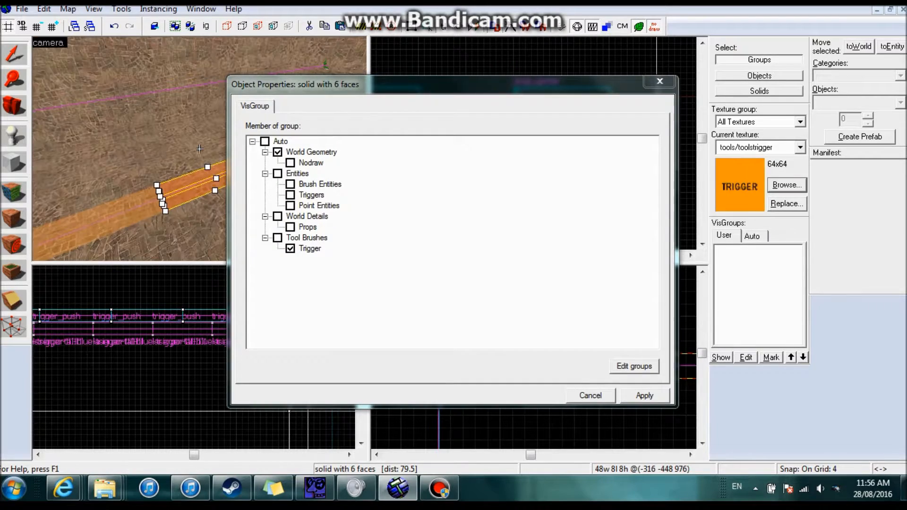
{"action": "key", "text": "Escape"}
{"action": "key", "text": "ctrl+t"}
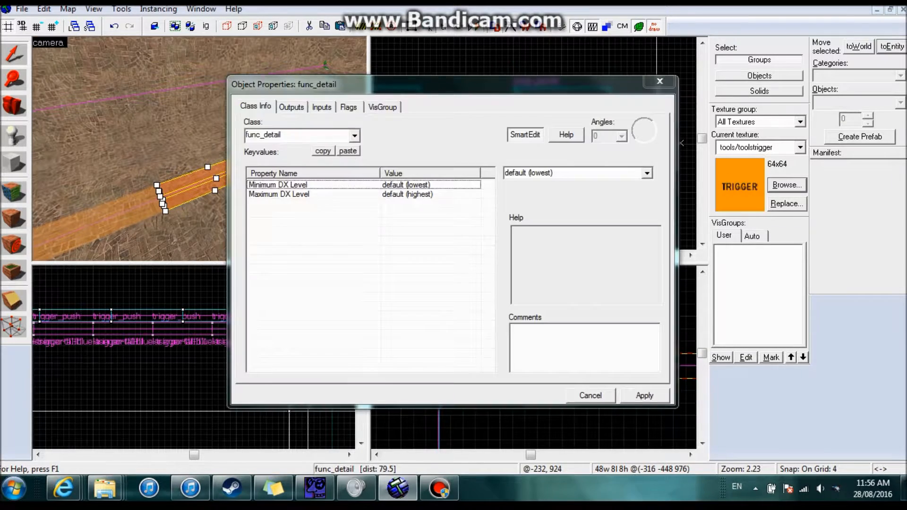
{"action": "type", "text": "trigger_push"}
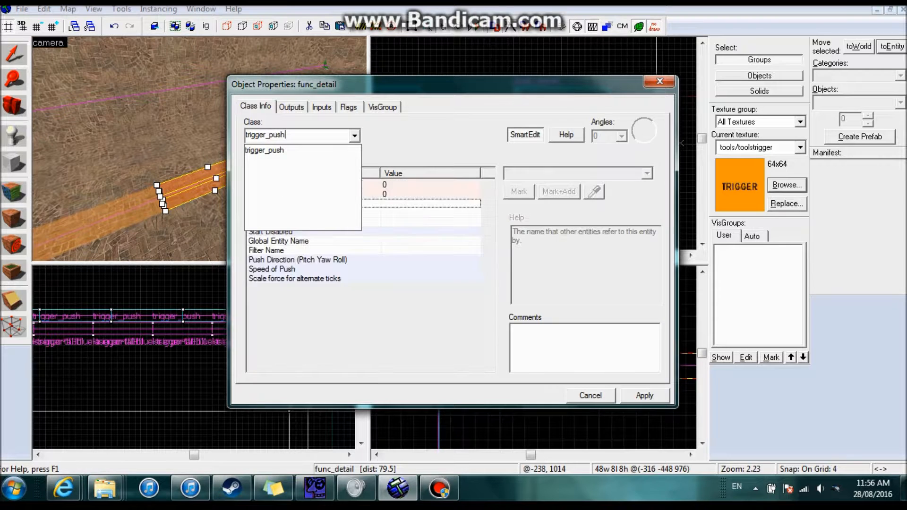
{"action": "left_click", "coordinate": [644, 395]}
{"action": "left_click", "coordinate": [590, 395]}
{"action": "key", "text": "Escape"}
- Tie the fourth and fifth trigger brushes each to a separate entity, keeping the default func_detail class
{"action": "key", "text": "z"}
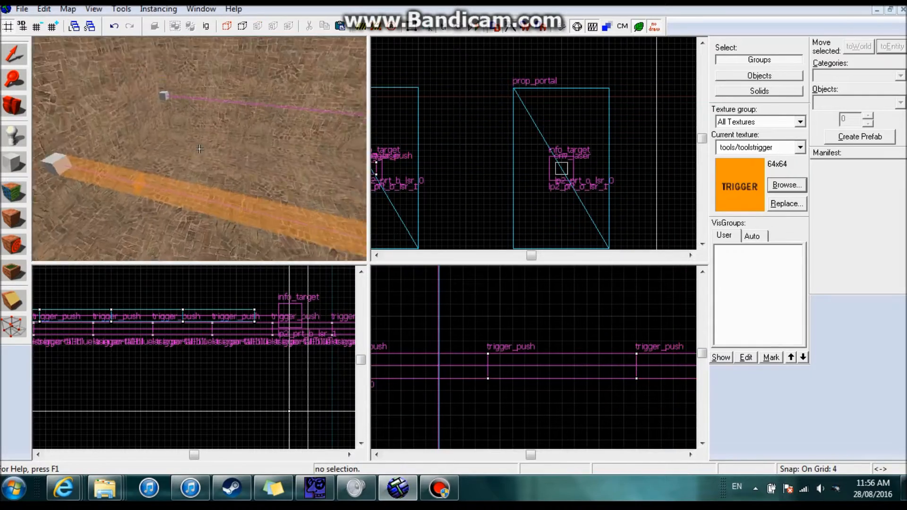
{"action": "left_click", "coordinate": [199, 149]}
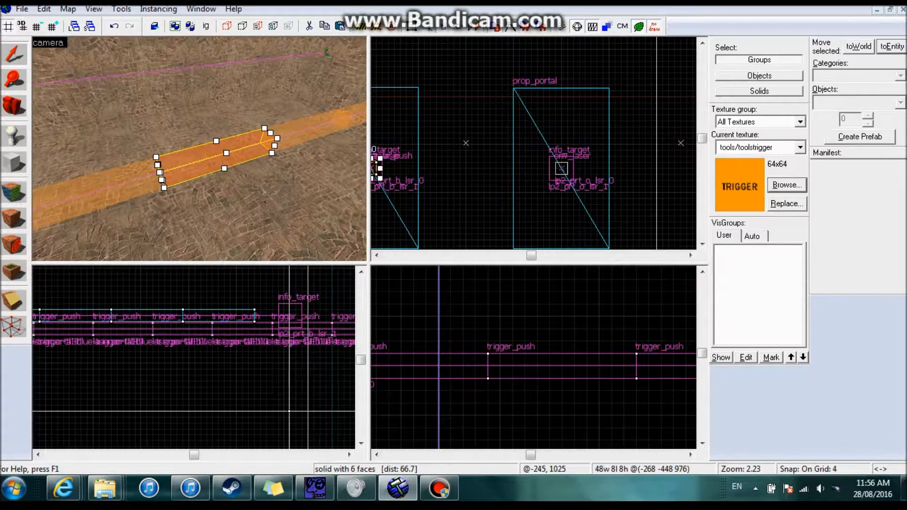
{"action": "key", "text": "ctrl+t"}
{"action": "left_click", "coordinate": [591, 395]}
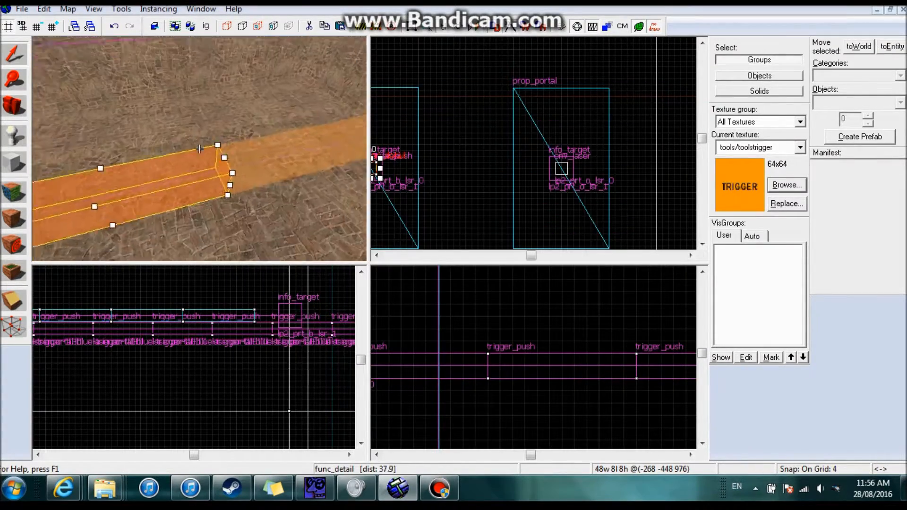
{"action": "left_click", "coordinate": [200, 148]}
{"action": "key", "text": "ctrl+t"}
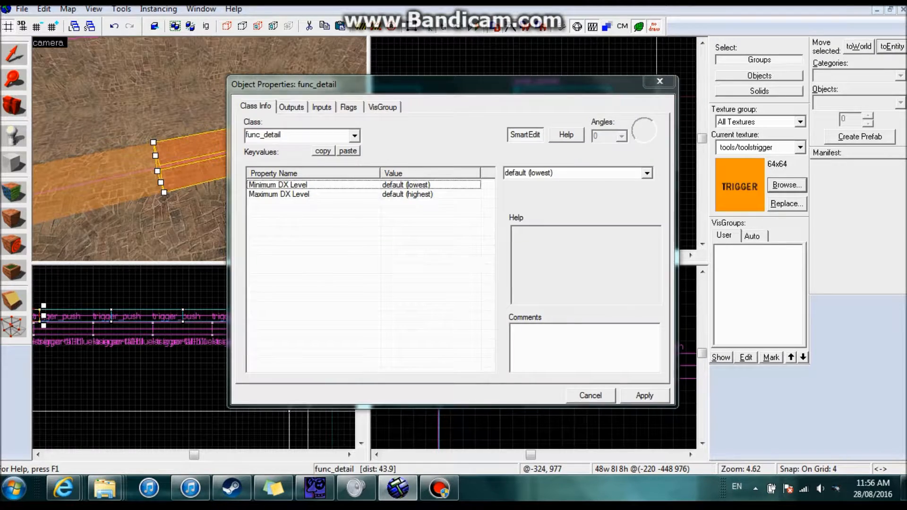
{"action": "left_click", "coordinate": [591, 395]}
- Tie the sixth trigger brush to its own entity with the default func_detail class
{"action": "key", "text": "d"}
{"action": "left_click", "coordinate": [200, 149]}
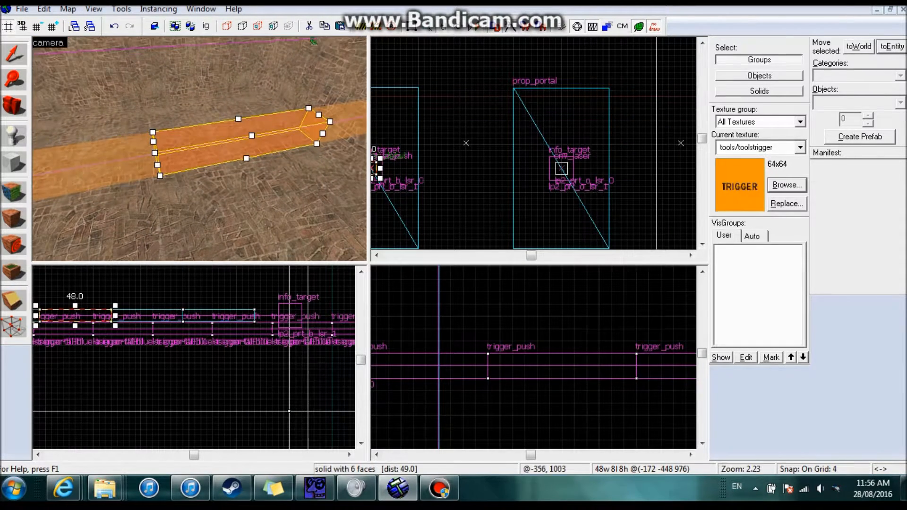
{"action": "key", "text": "ctrl+t"}
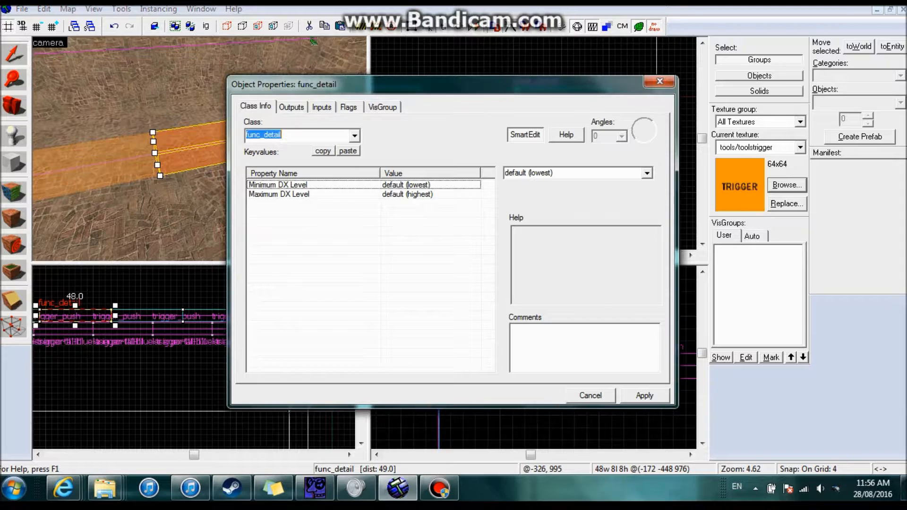
{"action": "key", "text": "Escape"}
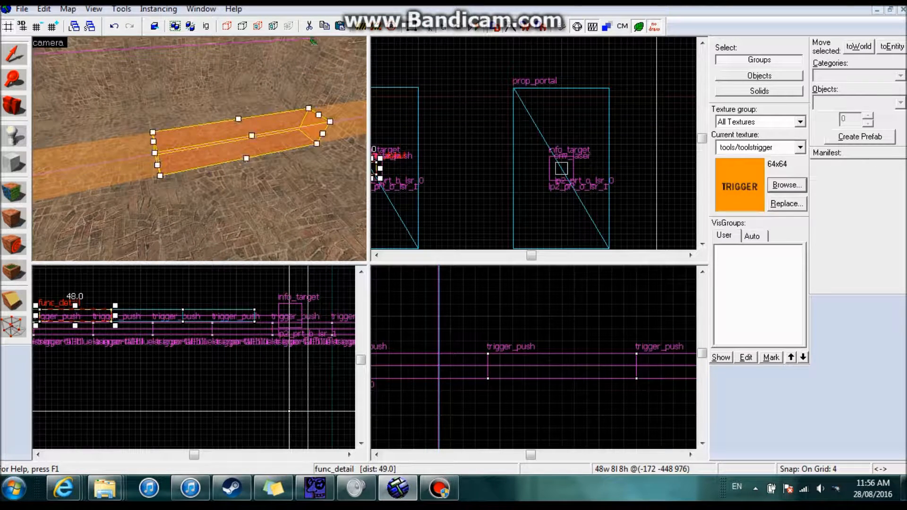
{"action": "key", "text": "alt+Return"}
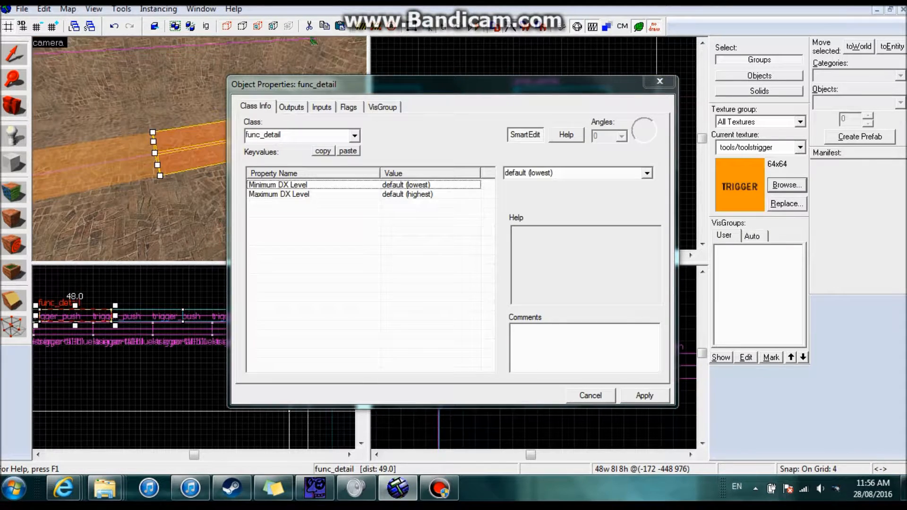
{"action": "key", "text": "Escape"}
- Tie the last two trigger brushes near the laser's info_target each to their own func_detail entity
{"action": "key", "text": "d"}
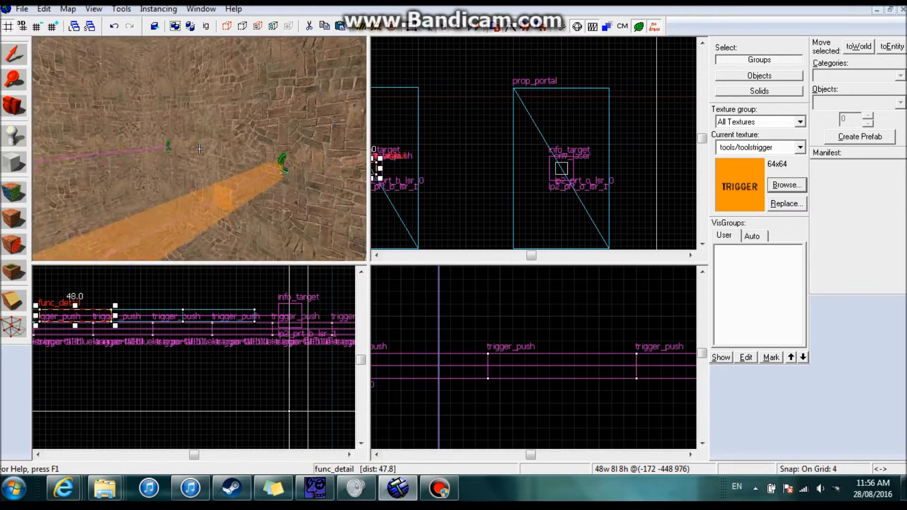
{"action": "left_click", "coordinate": [199, 150]}
{"action": "key", "text": "alt+Return"}
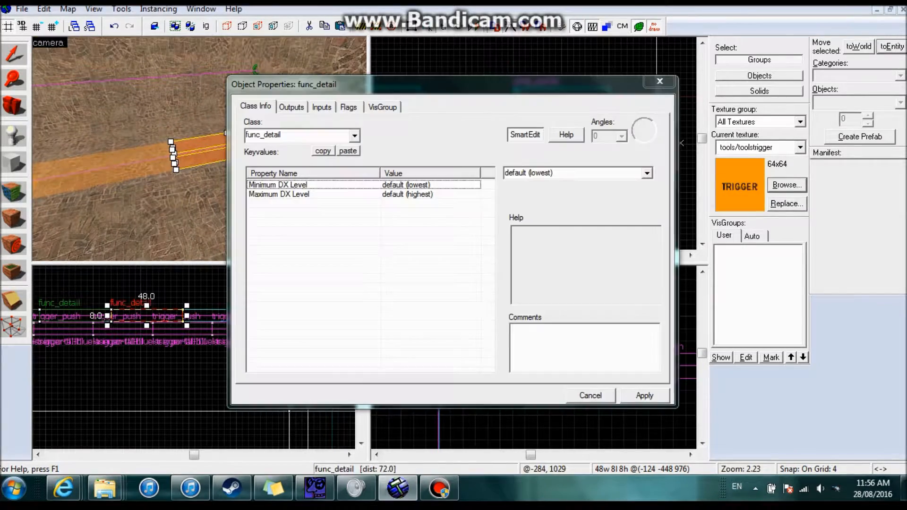
{"action": "key", "text": "Escape"}
{"action": "key", "text": "d"}
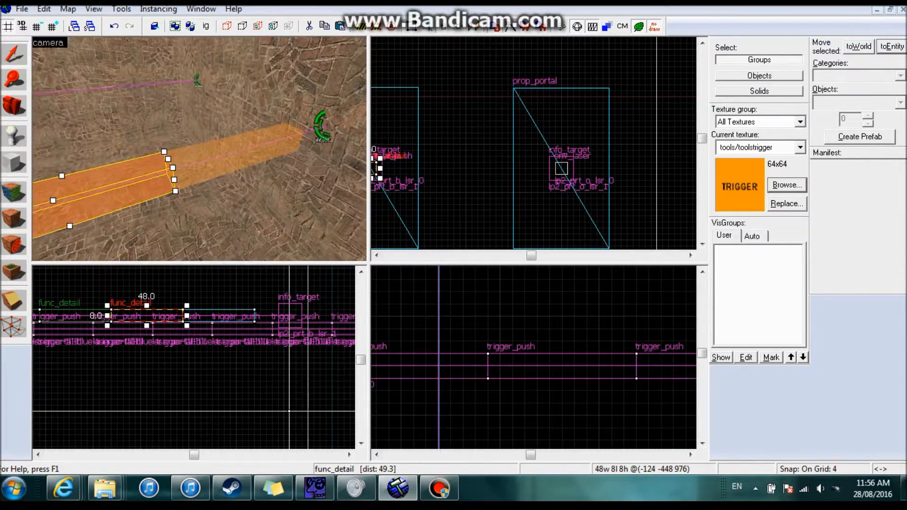
{"action": "left_click", "coordinate": [199, 149]}
{"action": "key", "text": "ctrl+t"}
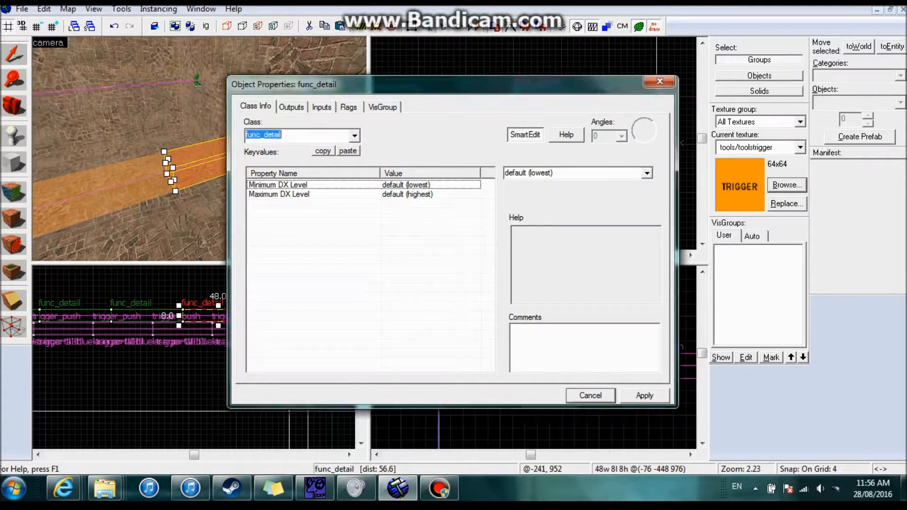
{"action": "key", "text": "Escape"}
- Select all eight trigger brush entities along the blue portal's laser beam and set their class to trigger_push
{"action": "key", "text": "d"}
{"action": "key", "text": "a"}
{"action": "left_click", "coordinate": [199, 149], "text": "ctrl"}
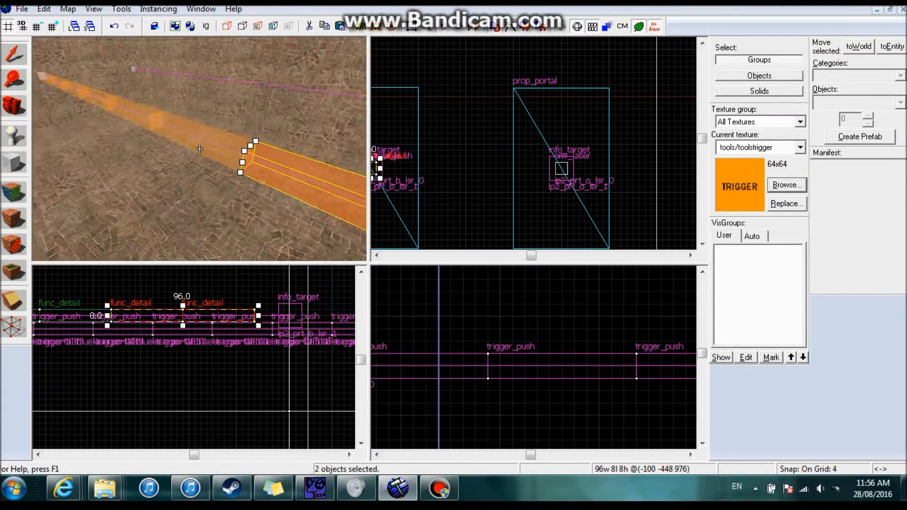
{"action": "left_click", "coordinate": [200, 150], "text": "ctrl"}
{"action": "left_click", "coordinate": [199, 149], "text": "ctrl"}
{"action": "left_click", "coordinate": [199, 149], "text": "ctrl"}
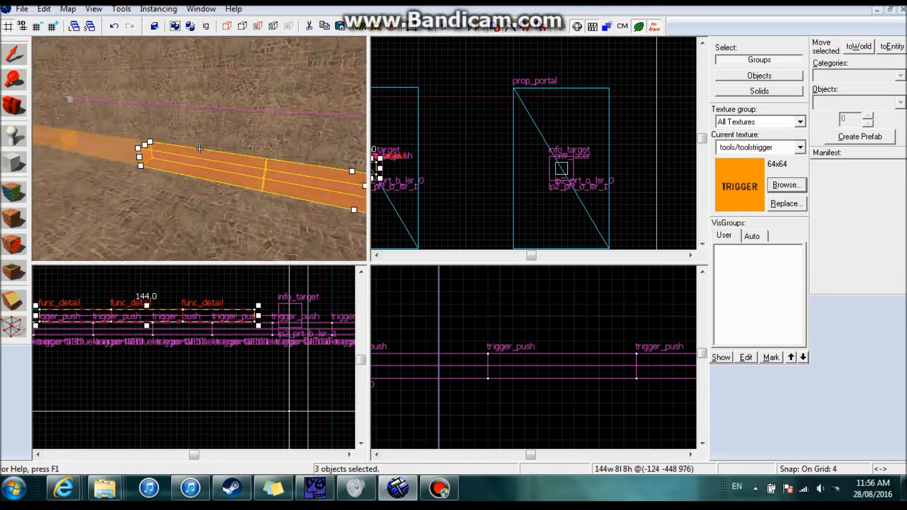
{"action": "key", "text": "a"}
{"action": "left_click", "coordinate": [199, 148], "text": "ctrl"}
{"action": "left_click", "coordinate": [199, 149], "text": "ctrl"}
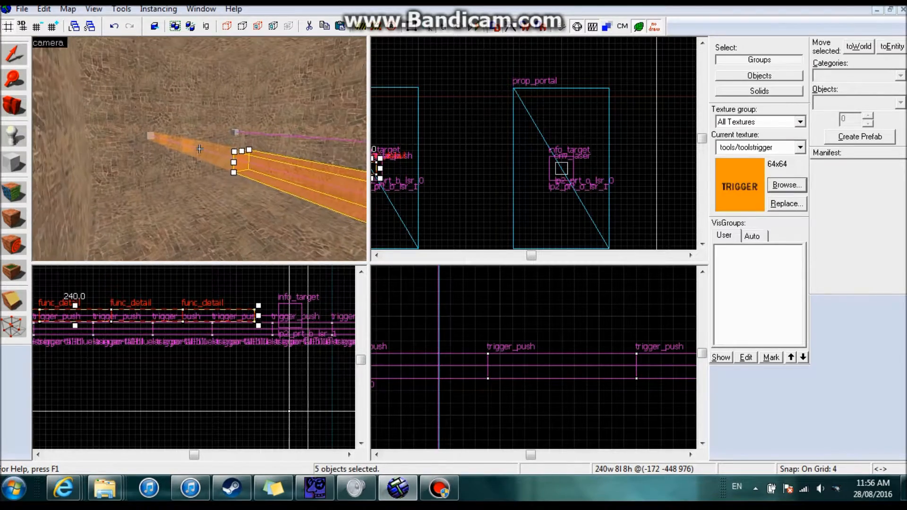
{"action": "left_click", "coordinate": [199, 149], "text": "ctrl"}
{"action": "left_click", "coordinate": [200, 149], "text": "ctrl"}
{"action": "key", "text": "w"}
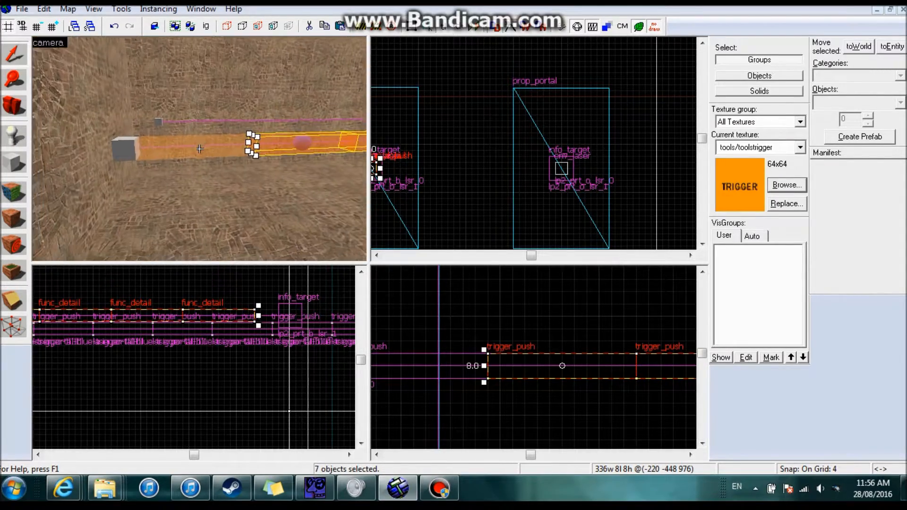
{"action": "left_click", "coordinate": [199, 149], "text": "ctrl"}
{"action": "key", "text": "w"}
{"action": "key", "text": "z"}
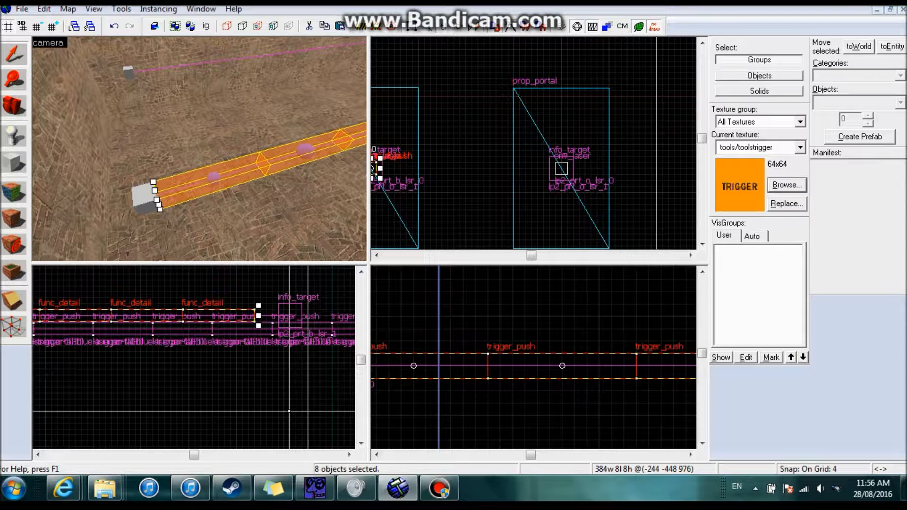
{"action": "key", "text": "alt+Return"}
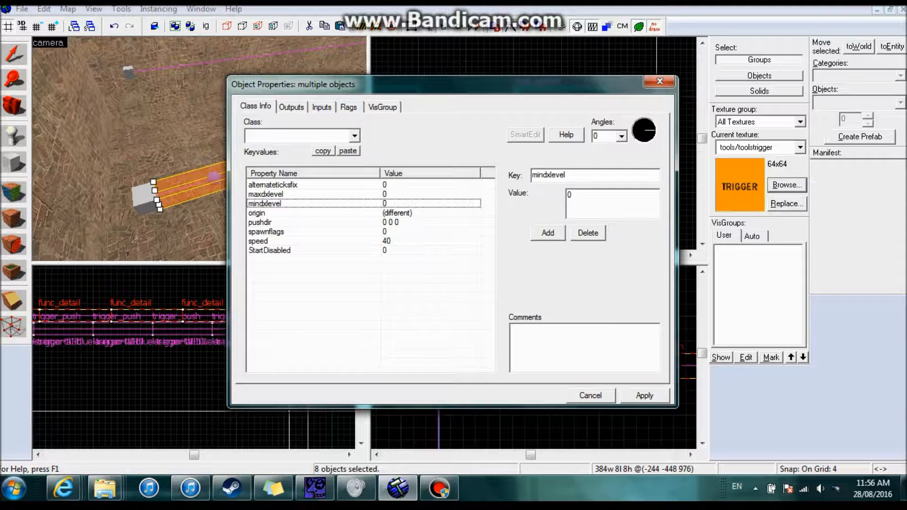
{"action": "type", "text": "trigger_push"}
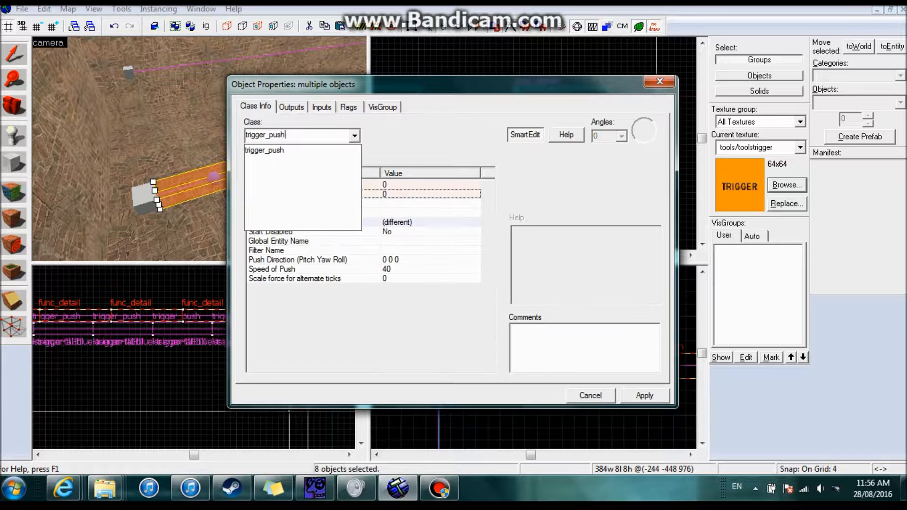
{"action": "key", "text": "Return"}
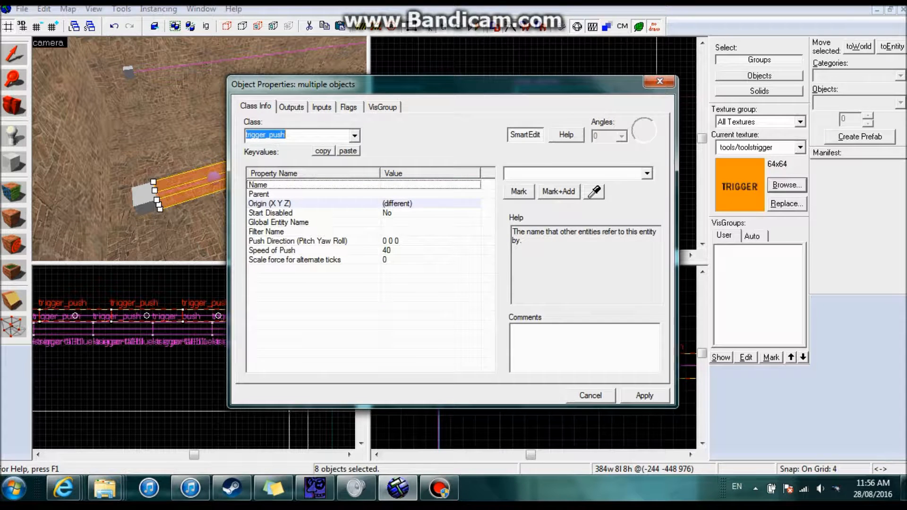
- Set Speed of Push to 0 for the eight selected trigger_push entities and apply it
{"action": "left_click", "coordinate": [272, 251]}
{"action": "type", "text": "0"}
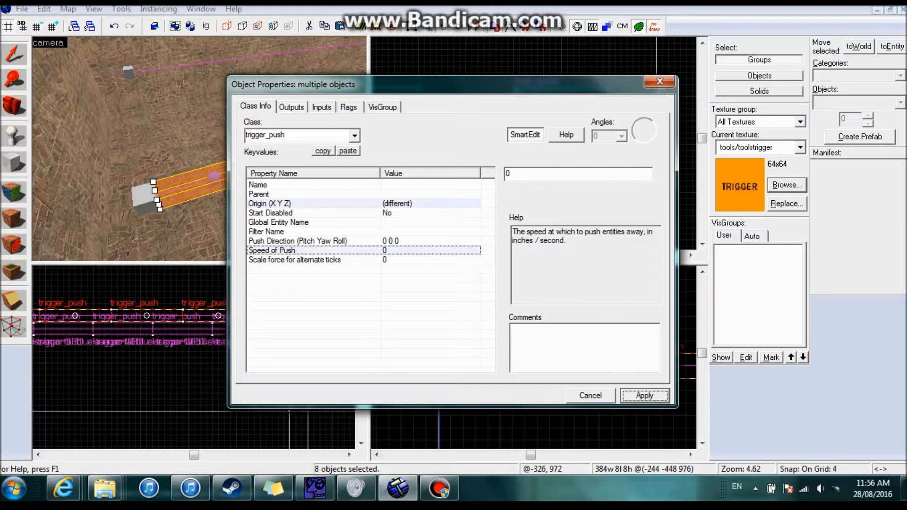
{"action": "left_click", "coordinate": [644, 396]}
- Name all eight selected trigger_push entities lp2_prt_b_trig_I
{"action": "left_click", "coordinate": [278, 222]}
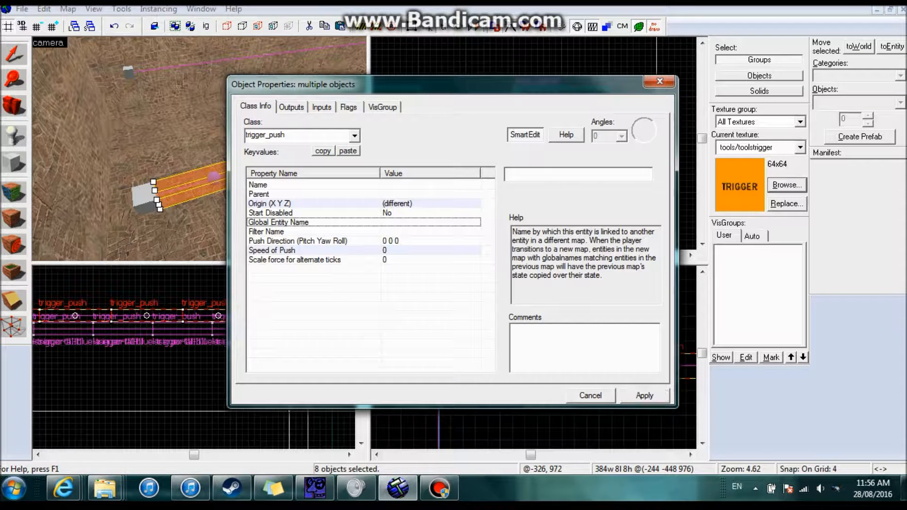
{"action": "left_click", "coordinate": [259, 185]}
{"action": "left_click", "coordinate": [259, 194]}
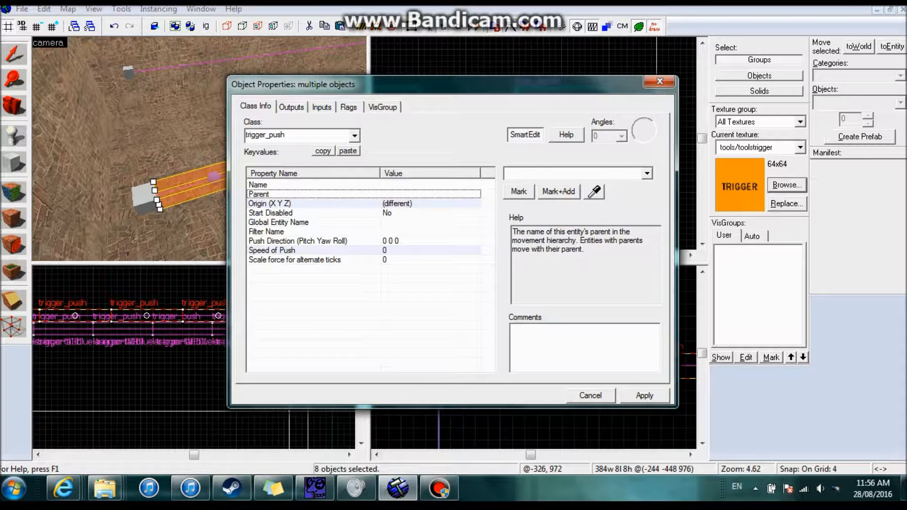
{"action": "left_click", "coordinate": [259, 185]}
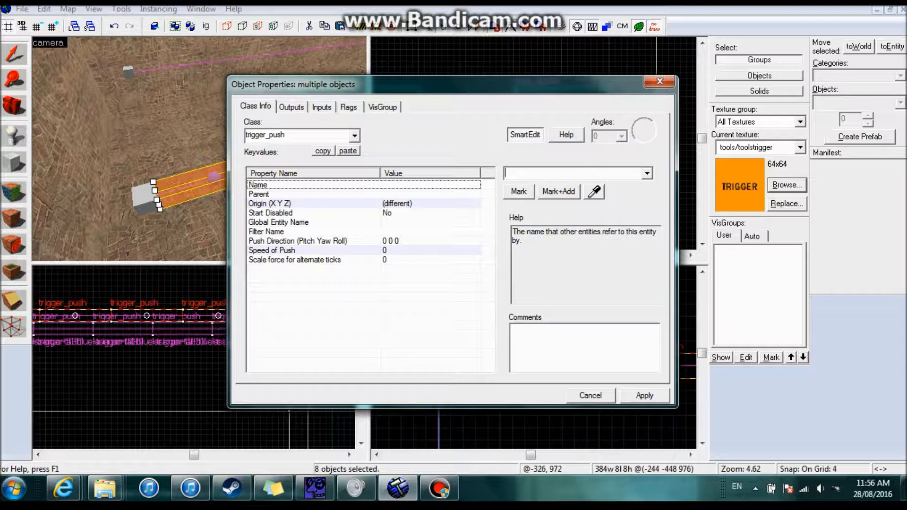
{"action": "type", "text": "lp2"}
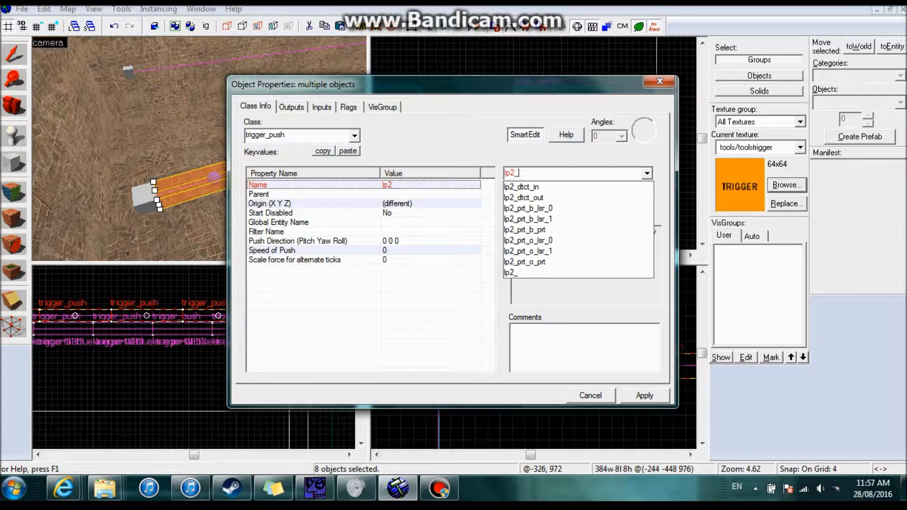
{"action": "type", "text": "_prt_b_trig_l"}
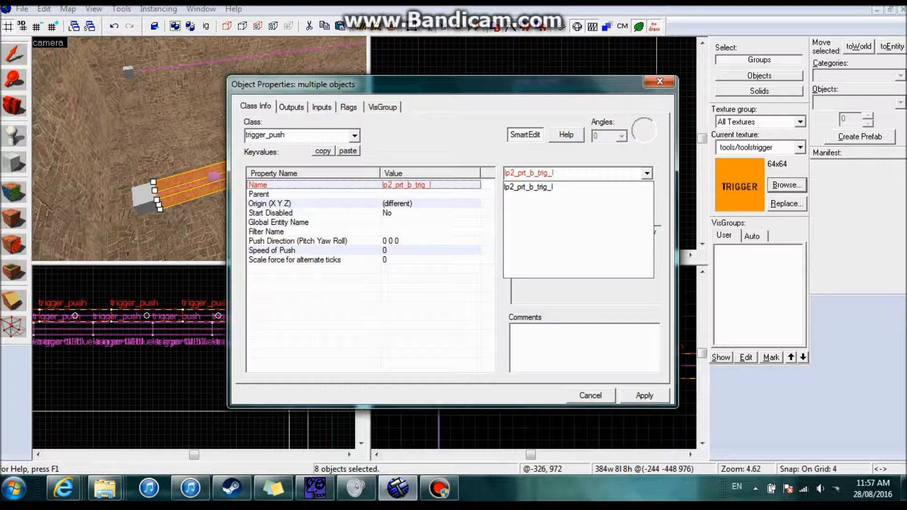
{"action": "key", "text": "Return"}
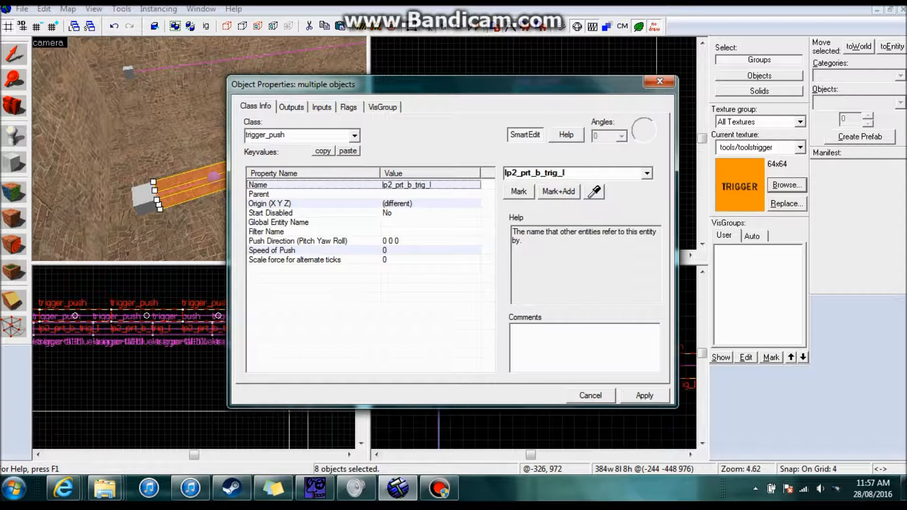
- Set the parent of the eight trigger_push entities to lp2_prt_b_prt, apply it and clear the selection
{"action": "left_click", "coordinate": [264, 194]}
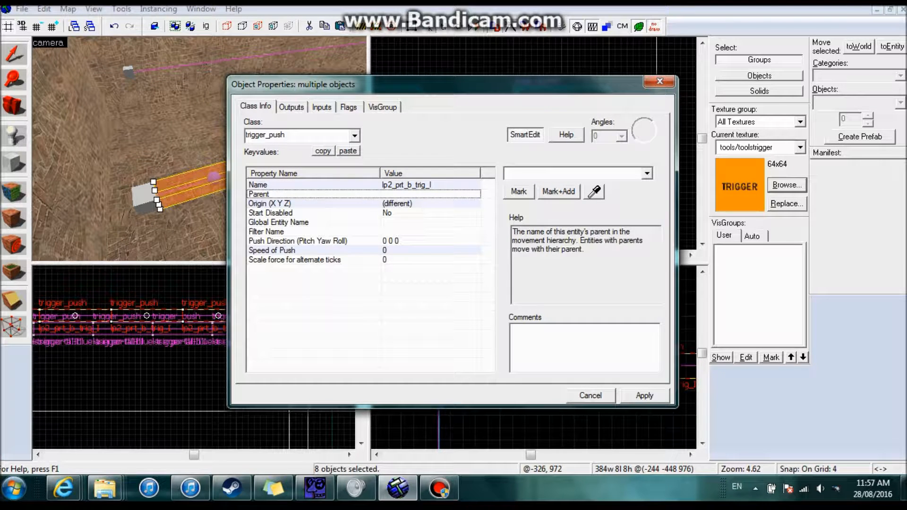
{"action": "key", "text": "Down"}
{"action": "key", "text": "Down"}
{"action": "key", "text": "Down"}
{"action": "key", "text": "Down"}
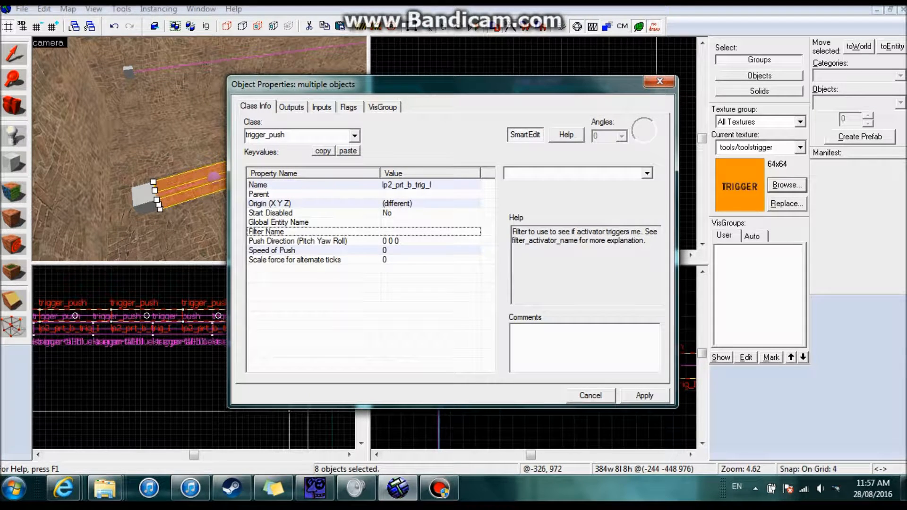
{"action": "key", "text": "Down"}
{"action": "key", "text": "Down"}
{"action": "key", "text": "Up"}
{"action": "key", "text": "Up"}
{"action": "key", "text": "Up"}
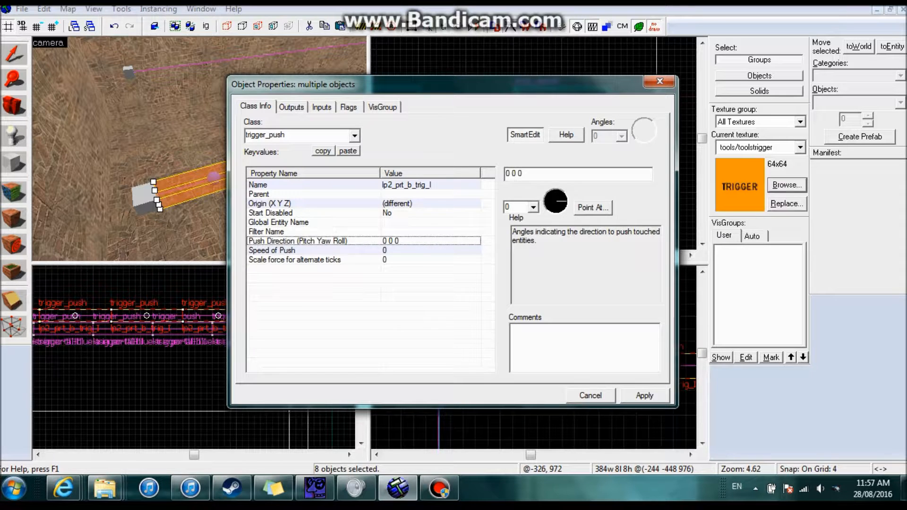
{"action": "key", "text": "Up"}
{"action": "key", "text": "Up"}
{"action": "key", "text": "Up"}
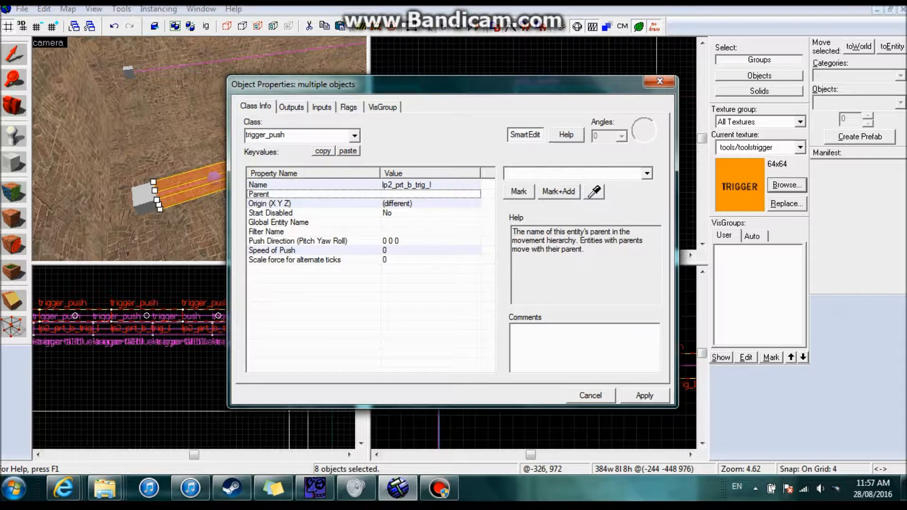
{"action": "left_click", "coordinate": [591, 396]}
{"action": "type", "text": "lp2_"}
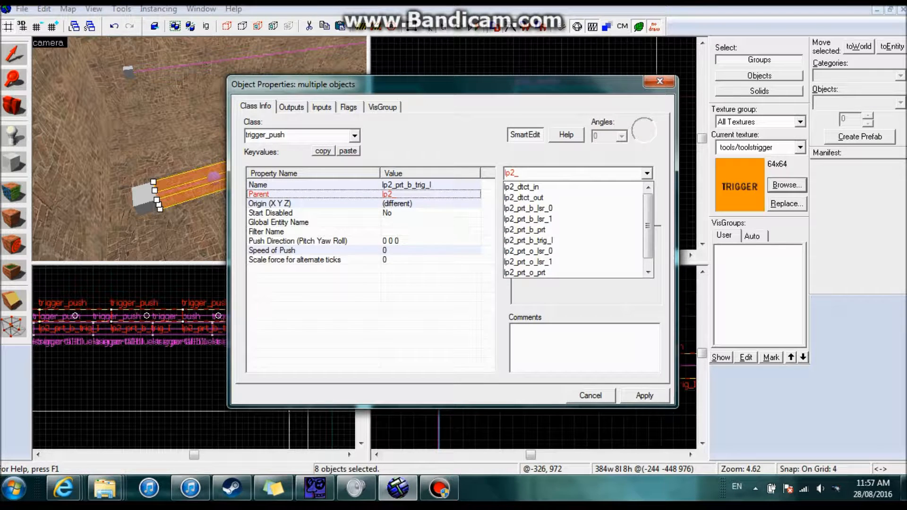
{"action": "type", "text": "prt_b_prt"}
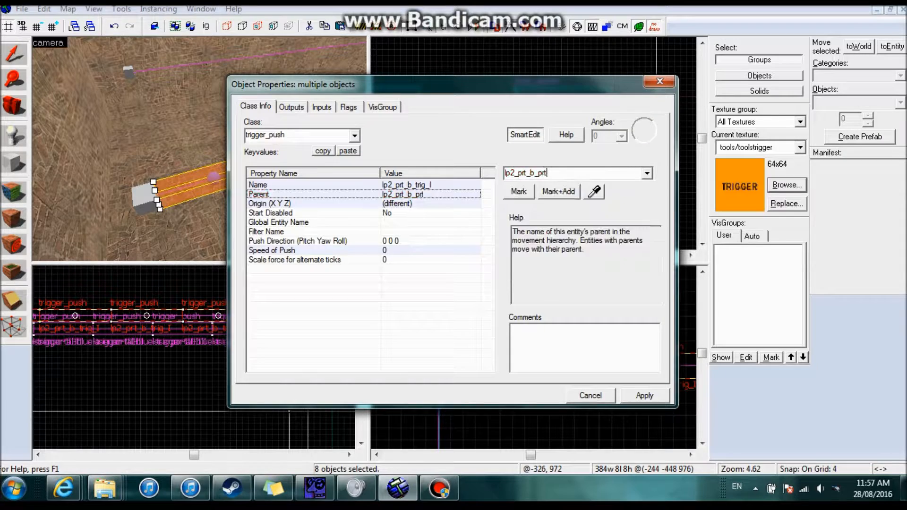
{"action": "left_click", "coordinate": [644, 396]}
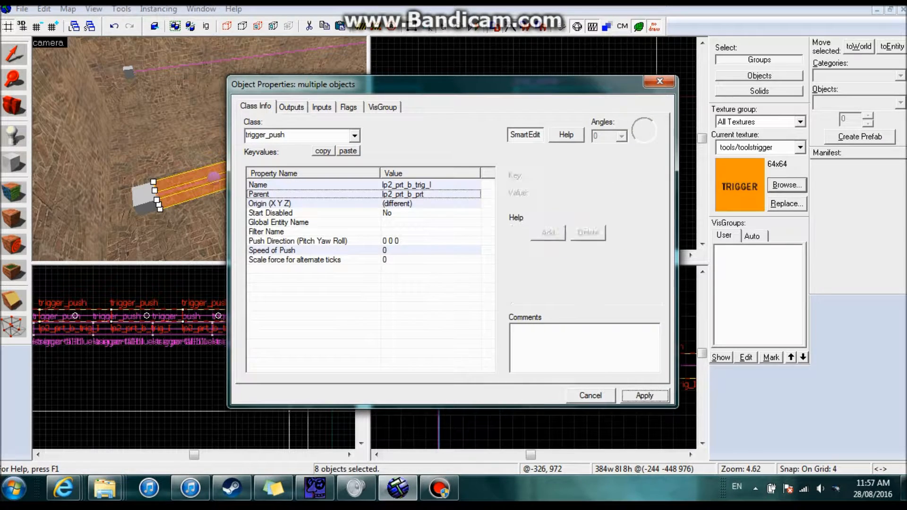
{"action": "left_click", "coordinate": [591, 396]}
{"action": "key", "text": "z"}
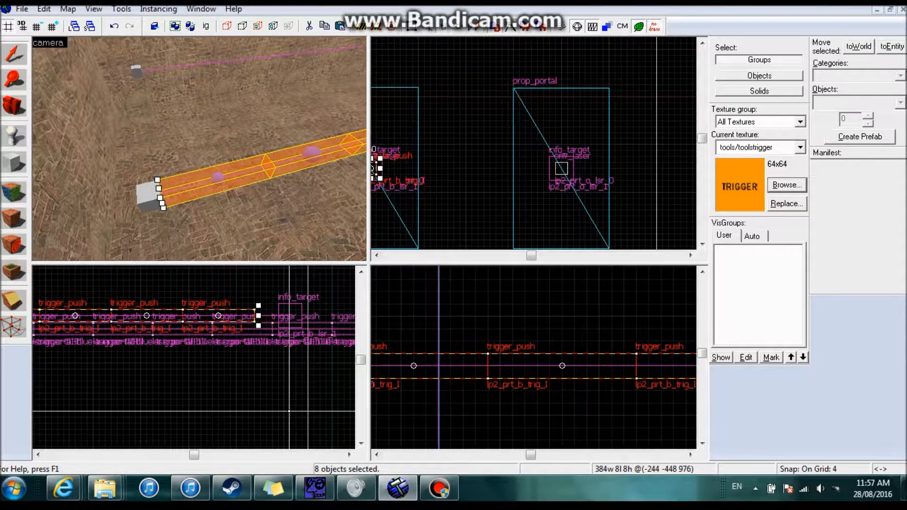
{"action": "key", "text": "Escape"}
{"action": "left_click", "coordinate": [199, 149]}
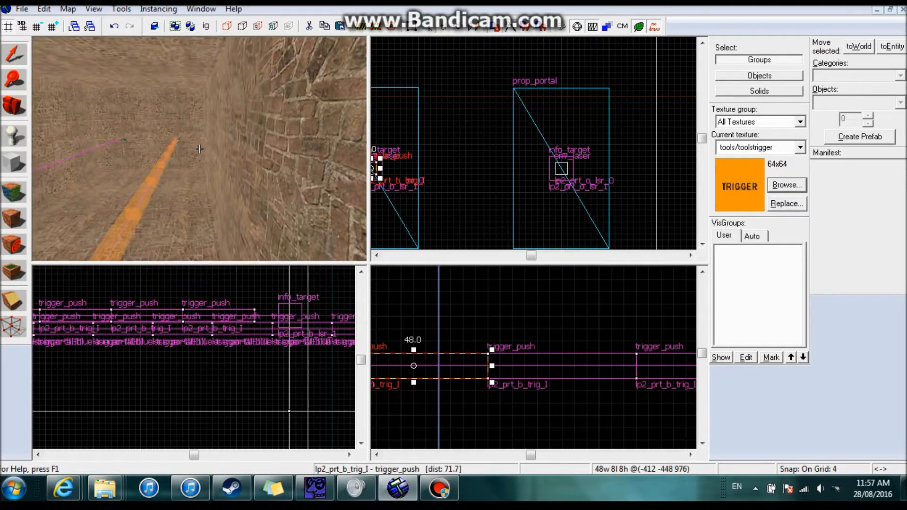
{"action": "key", "text": "s"}
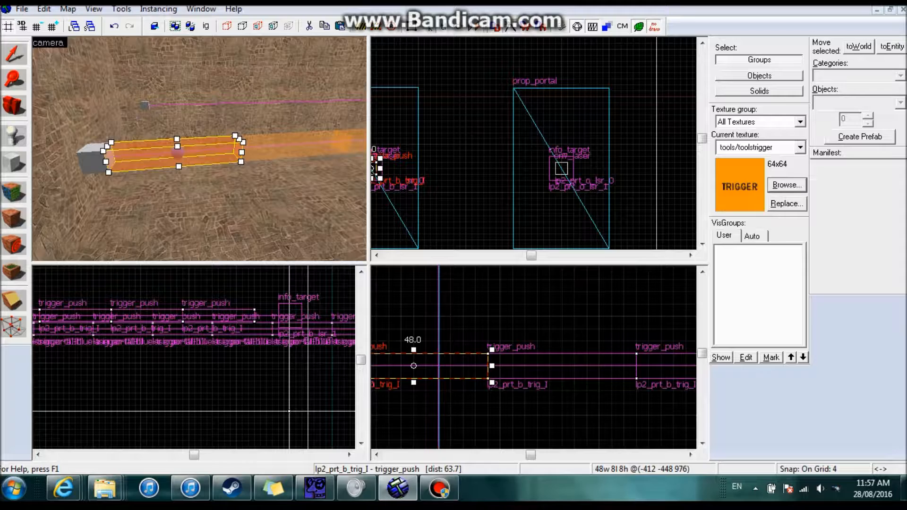
{"action": "left_click", "coordinate": [199, 149], "text": "ctrl"}
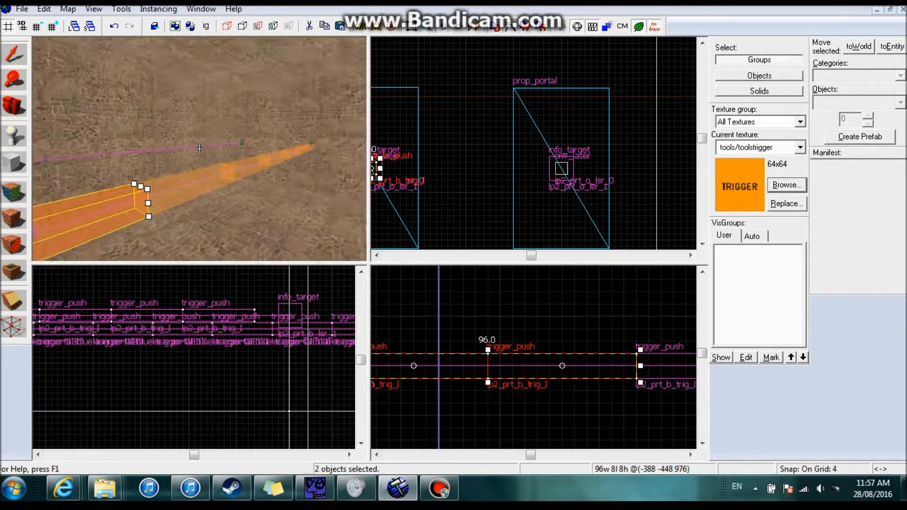
{"action": "left_click", "coordinate": [200, 149], "text": "ctrl"}
{"action": "left_click", "coordinate": [199, 149], "text": "ctrl"}
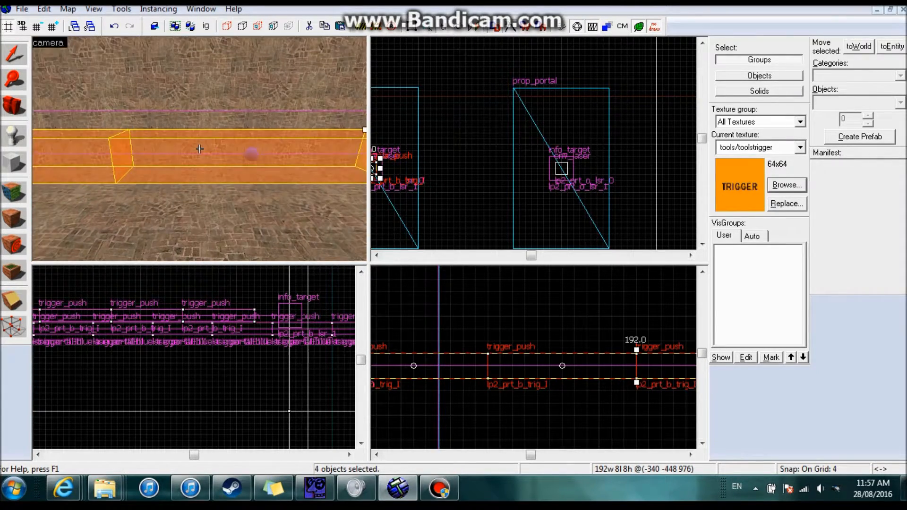
{"action": "left_click", "coordinate": [200, 149], "text": "ctrl"}
{"action": "left_click", "coordinate": [199, 149], "text": "ctrl"}
{"action": "left_click", "coordinate": [199, 149], "text": "ctrl"}
{"action": "left_click", "coordinate": [200, 148], "text": "ctrl"}
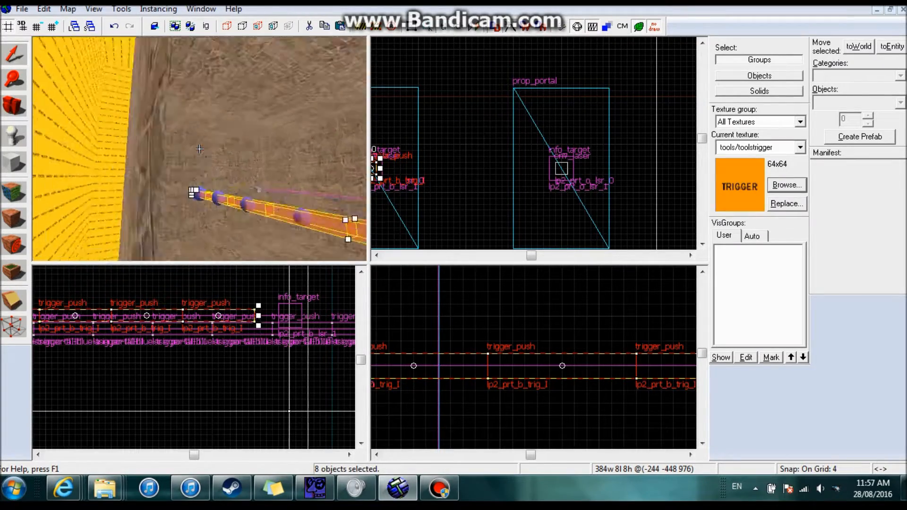
{"action": "key", "text": "a"}
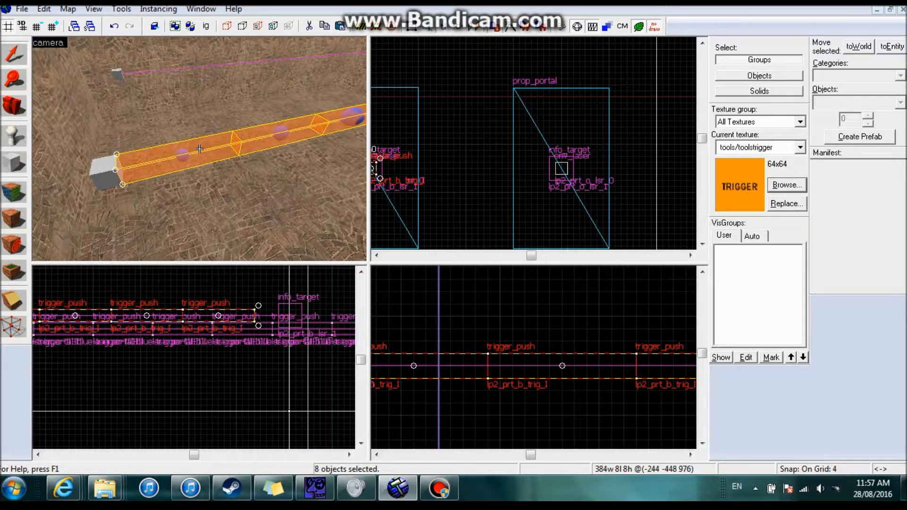
- Open the properties of the first trigger in the row, move on to the second and rename it lp2_prt_b_trig_II
{"action": "left_click", "coordinate": [200, 149]}
{"action": "key", "text": "alt+Return"}
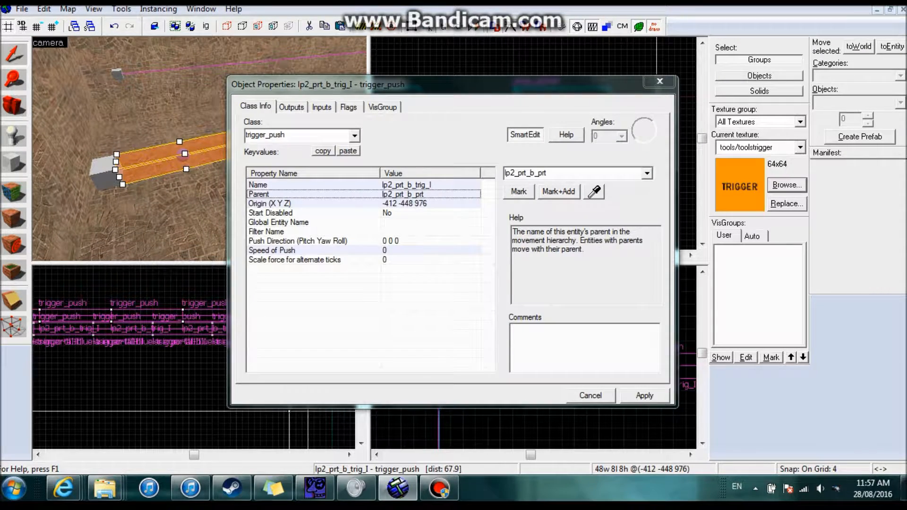
{"action": "key", "text": "d"}
{"action": "left_click", "coordinate": [199, 150]}
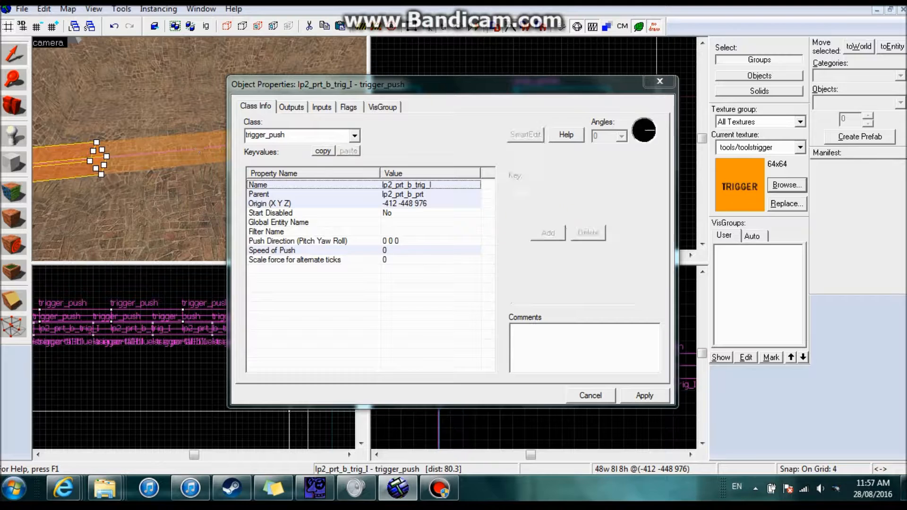
{"action": "key", "text": "alt+Return"}
{"action": "type", "text": "I"}
{"action": "key", "text": "Return"}
- Rename the third trigger_push entity in the row as lp2_prt_b_trig_III
{"action": "key", "text": "d"}
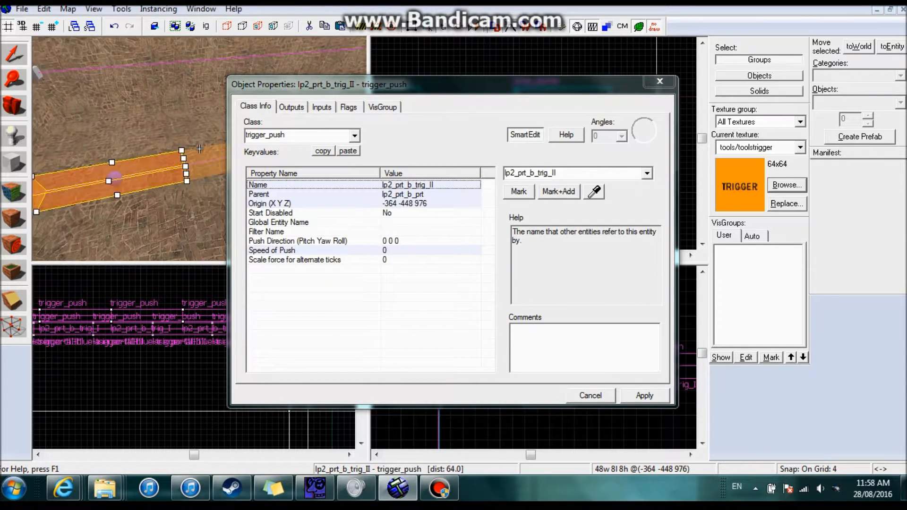
{"action": "left_click", "coordinate": [201, 149]}
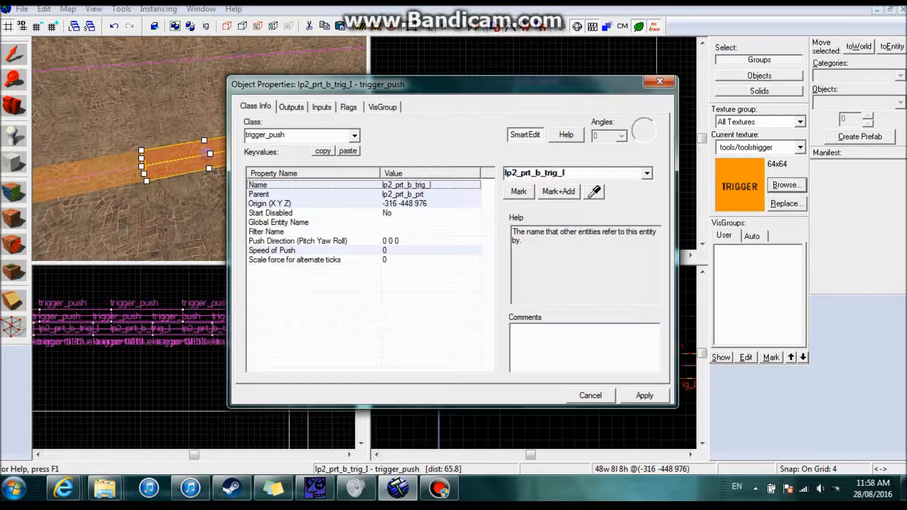
{"action": "type", "text": "II"}
{"action": "key", "text": "Return"}
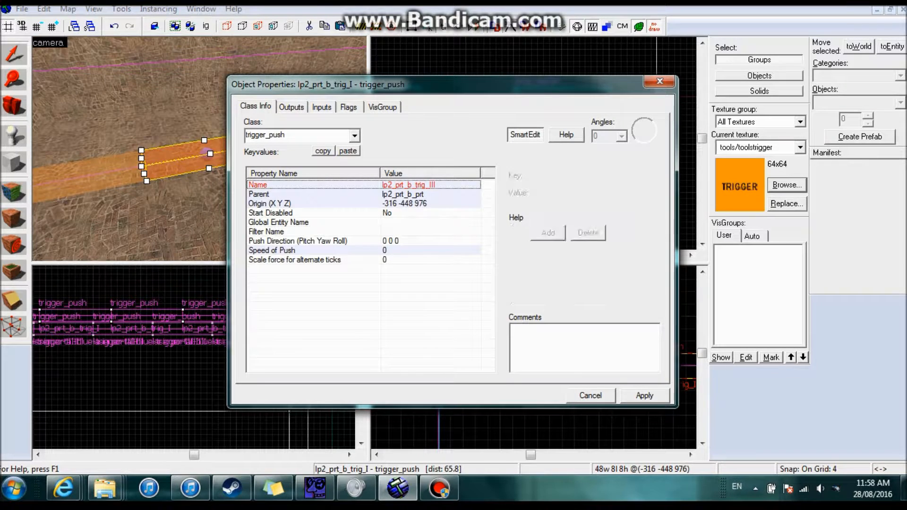
{"action": "key", "text": "d"}
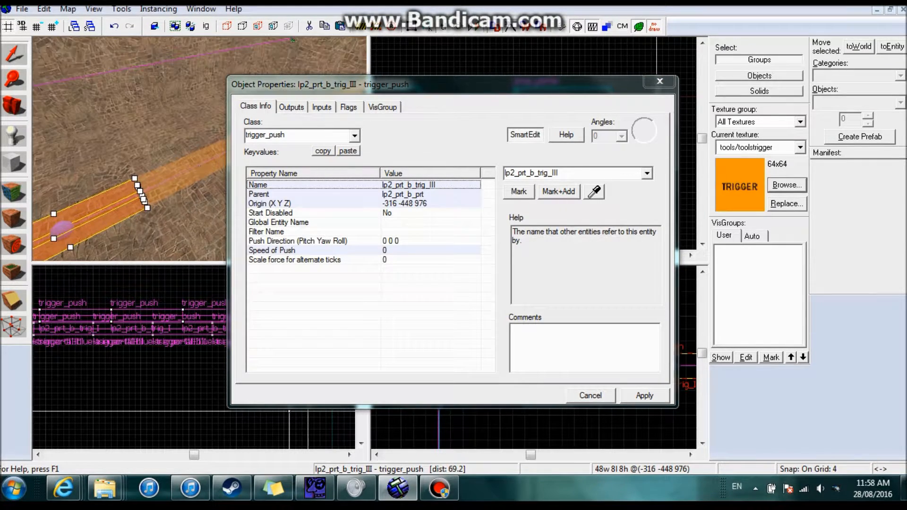
- Rename the fourth trigger_push entity in the row as lp2_prt_b_trig_IIII
{"action": "left_click", "coordinate": [197, 162]}
{"action": "key", "text": "alt+Return"}
{"action": "key", "text": "Right"}
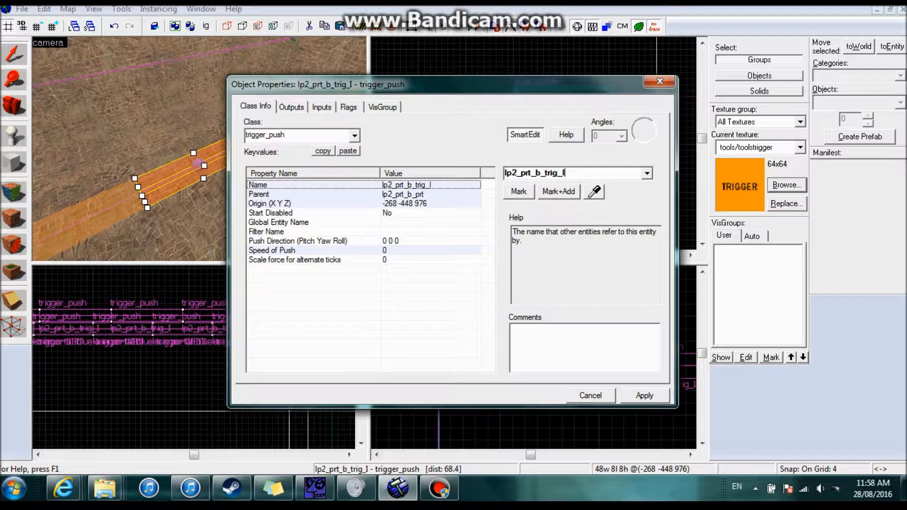
{"action": "type", "text": "III\\"}
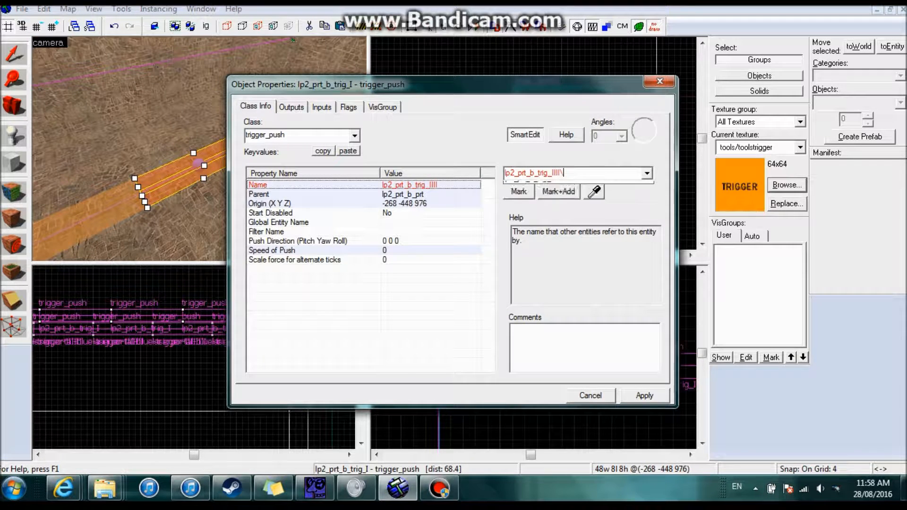
{"action": "key", "text": "BackSpace"}
{"action": "key", "text": "Return"}
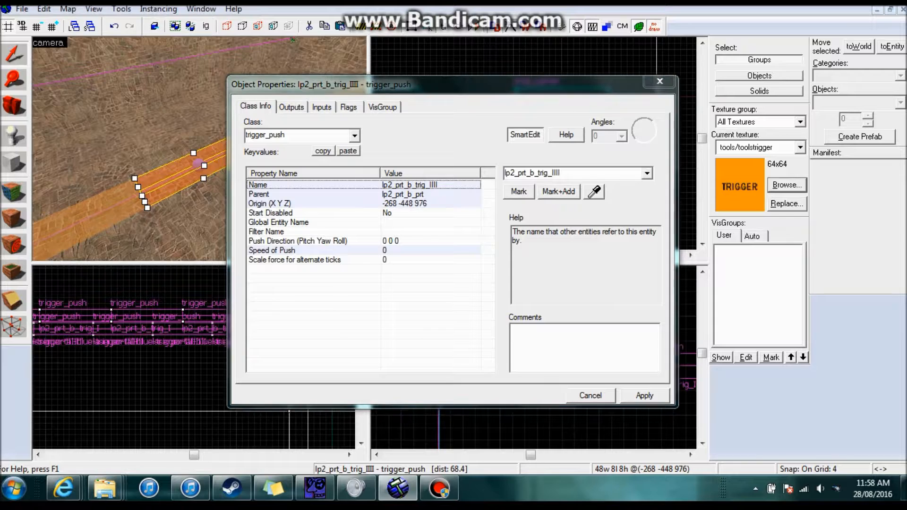
- Rename the fifth trigger_push entity in the row as lp2_prt_b_trig_IIIII
{"action": "key", "text": "z"}
{"action": "left_click", "coordinate": [199, 149]}
{"action": "key", "text": "z"}
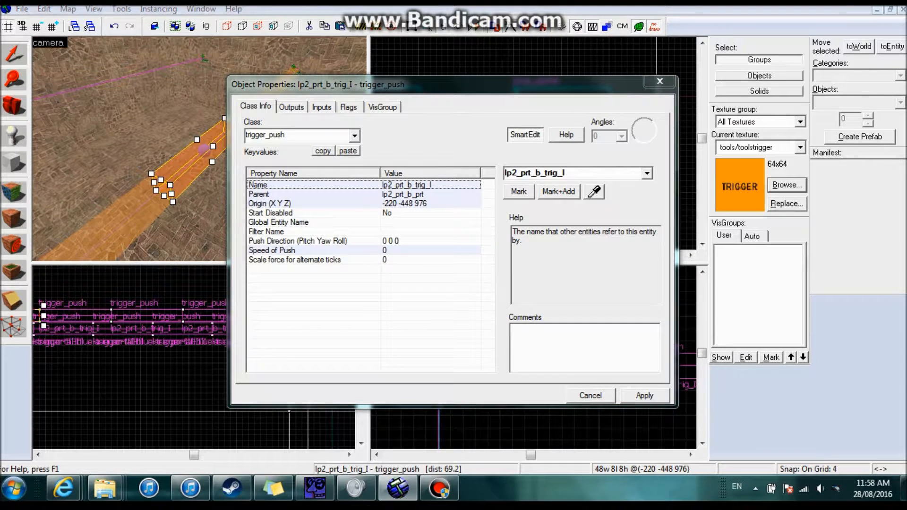
{"action": "left_click", "coordinate": [566, 174]}
{"action": "type", "text": "III"}
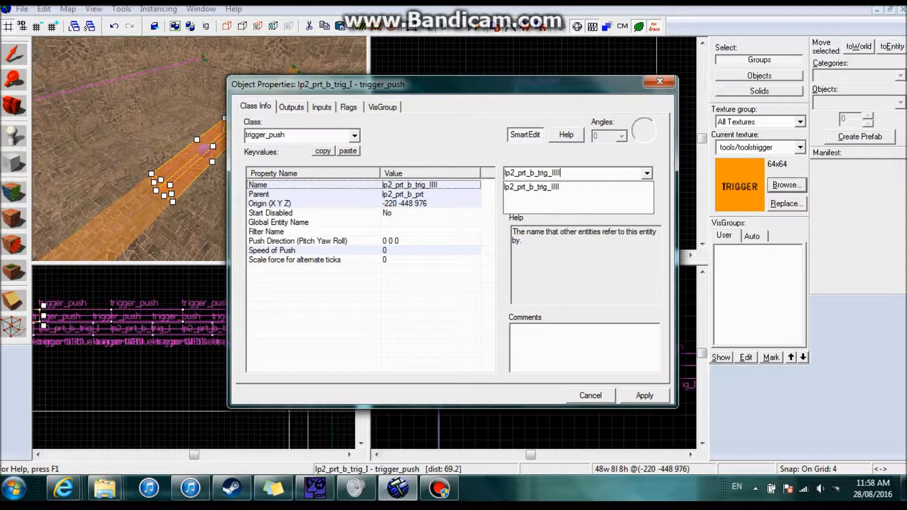
{"action": "type", "text": "I"}
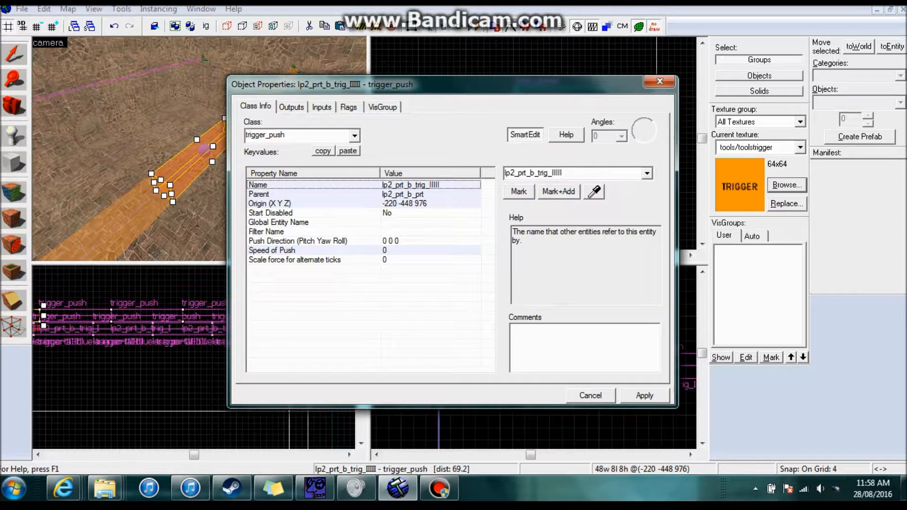
- Rename the sixth trigger_push entity in the row as lp2_prt_b_trig_IIIIII
{"action": "left_click", "coordinate": [75, 315]}
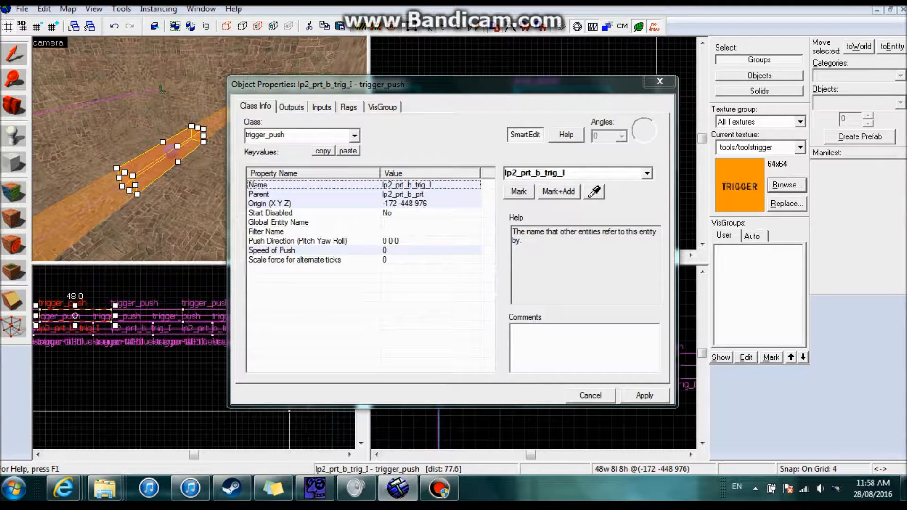
{"action": "left_click", "coordinate": [577, 173]}
{"action": "left_click", "coordinate": [576, 174]}
{"action": "type", "text": "II"}
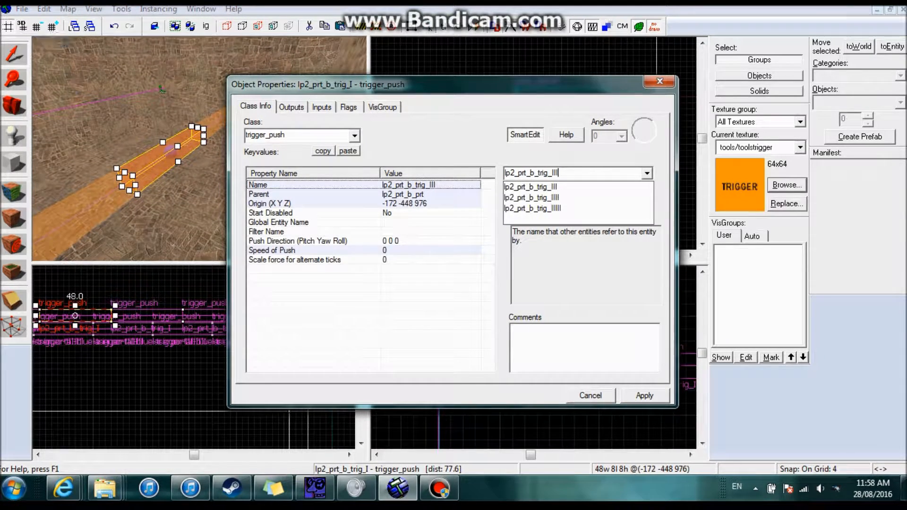
{"action": "type", "text": "III"}
{"action": "key", "text": "Return"}
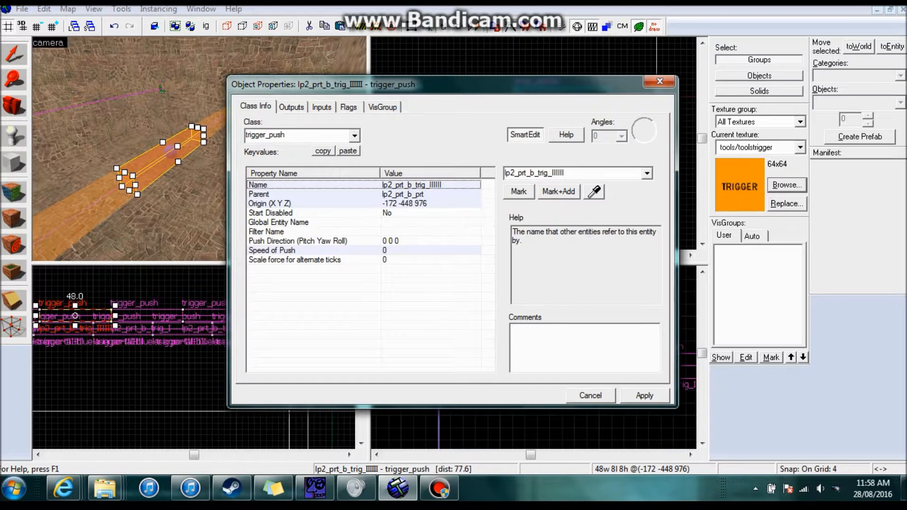
- Rename the seventh trigger_push entity in the row as lp2_prt_b_trig_IIIIIII
{"action": "key", "text": "z"}
{"action": "left_click", "coordinate": [199, 148]}
{"action": "key", "text": "z"}
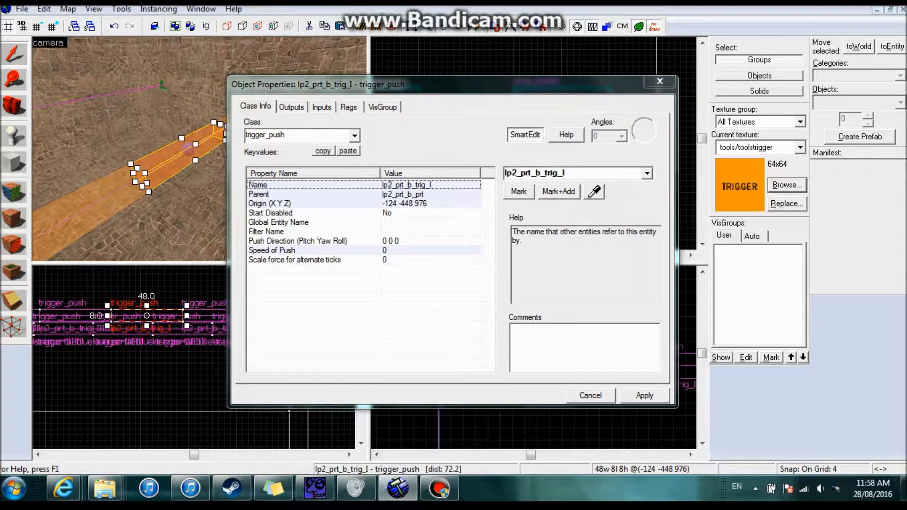
{"action": "left_click", "coordinate": [577, 174]}
{"action": "left_click", "coordinate": [576, 173]}
{"action": "type", "text": "IIIIII"}
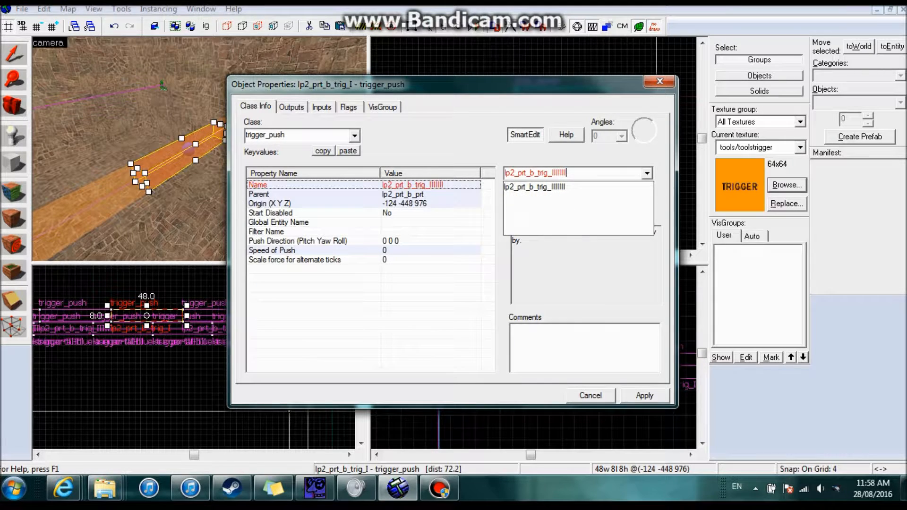
{"action": "key", "text": "Return"}
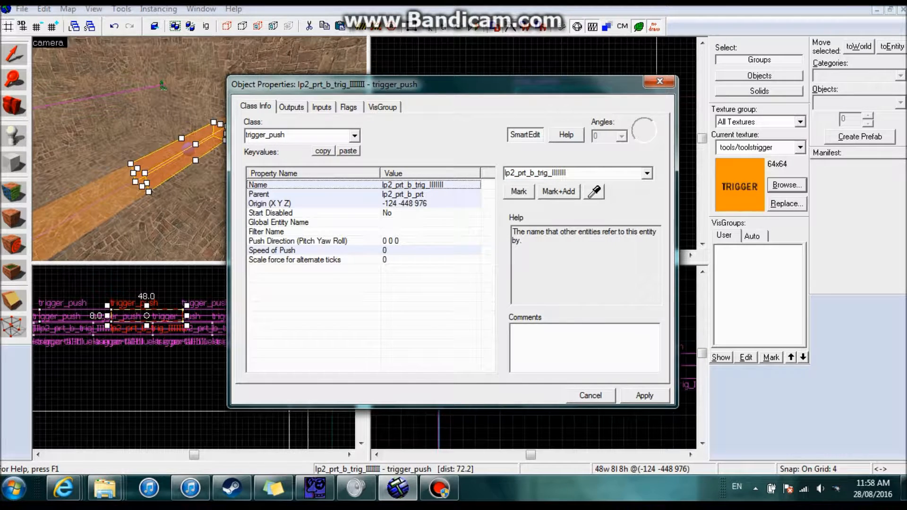
- Rename the eighth trigger_push entity in the row as lp2_prt_b_trig_IIIIIIII, close its properties and clear the selection
{"action": "left_click", "coordinate": [200, 148]}
{"action": "key", "text": "z"}
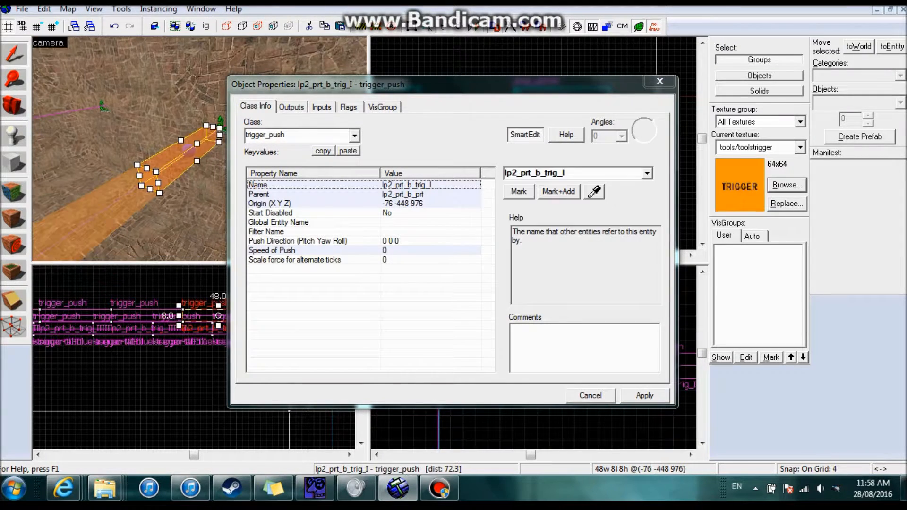
{"action": "left_click", "coordinate": [580, 173]}
{"action": "type", "text": "III"}
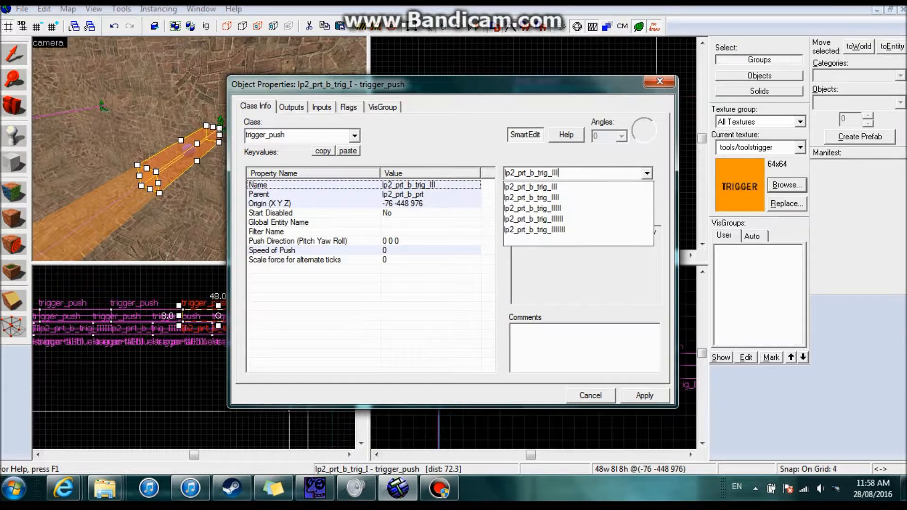
{"action": "type", "text": "IIII"}
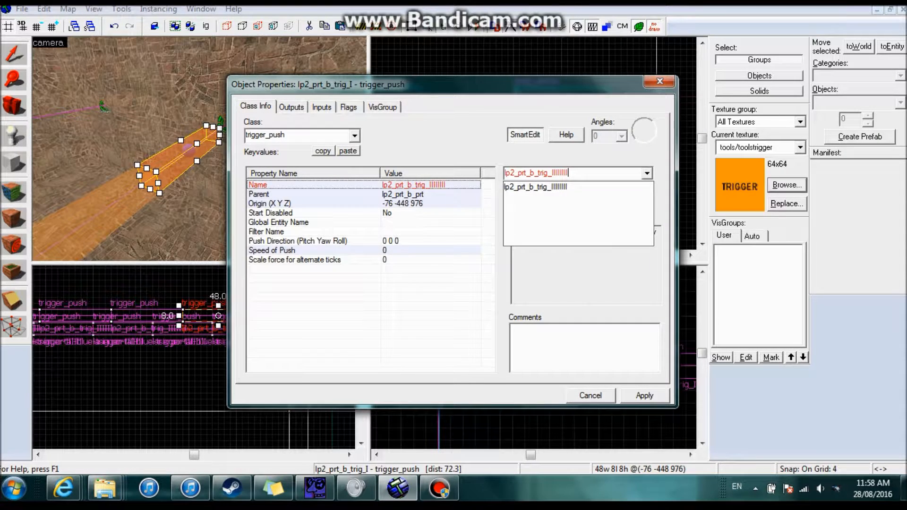
{"action": "key", "text": "Return"}
{"action": "key", "text": "Tab"}
{"action": "key", "text": "Tab"}
{"action": "key", "text": "Tab"}
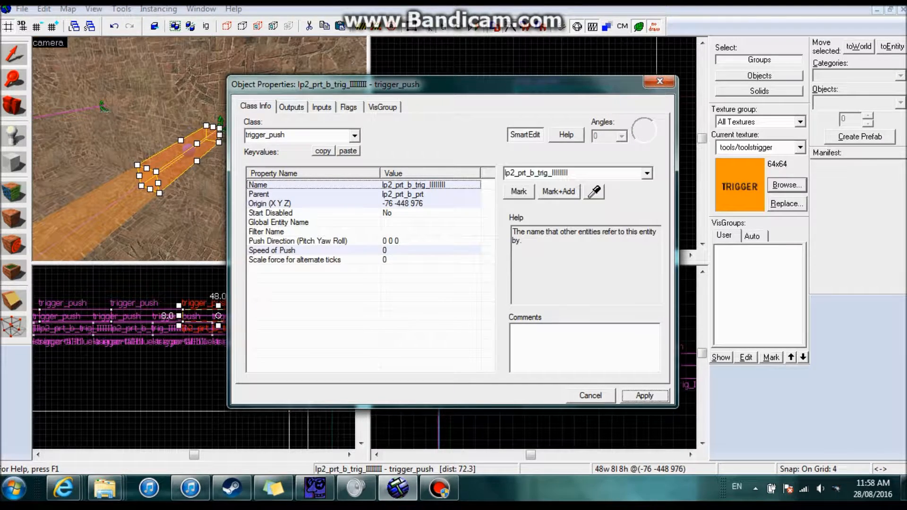
{"action": "key", "text": "Escape"}
{"action": "key", "text": "Escape"}
- Review the keyvalues, outputs and flags of the first trigger, lp2_prt_b_trig_I, without changing anything
{"action": "key", "text": "z"}
{"action": "key", "text": "w"}
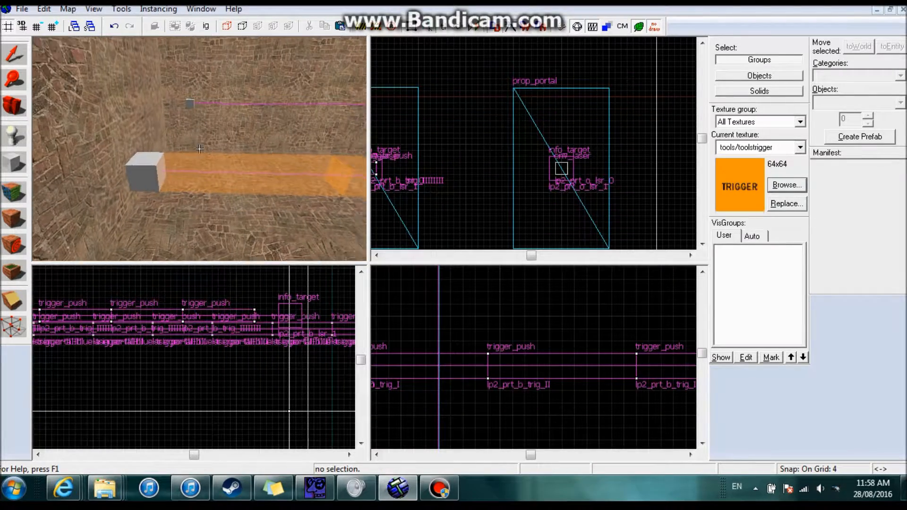
{"action": "double_click", "coordinate": [199, 167]}
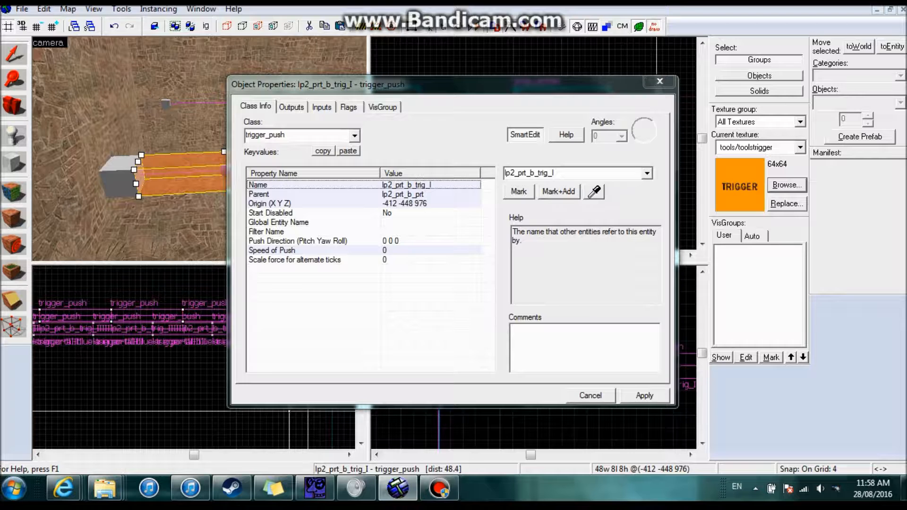
{"action": "key", "text": "Down"}
{"action": "key", "text": "Down"}
{"action": "key", "text": "Down"}
{"action": "key", "text": "Down"}
{"action": "key", "text": "Down"}
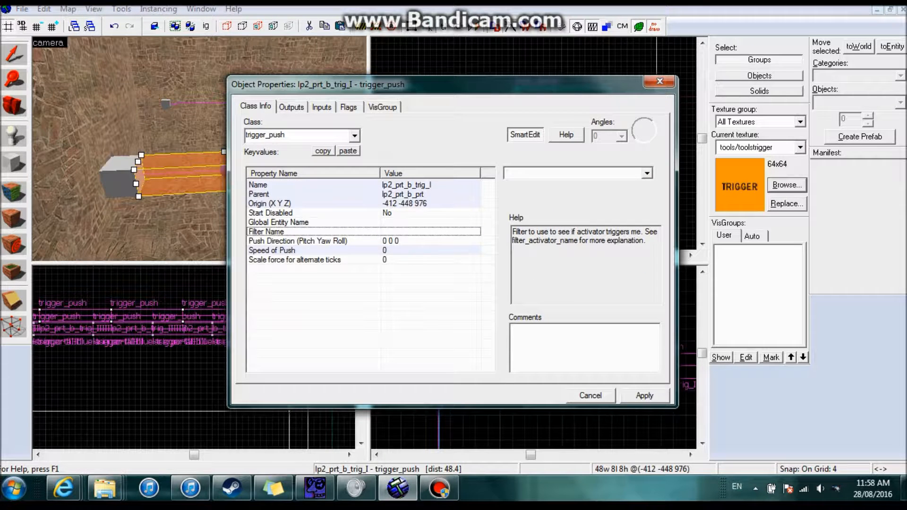
{"action": "left_click", "coordinate": [291, 107]}
{"action": "left_click", "coordinate": [255, 107]}
{"action": "left_click", "coordinate": [349, 107]}
{"action": "left_click", "coordinate": [590, 396]}
- Select all eight trigger_push entities along the blue portal's laser and group them
{"action": "key", "text": "z"}
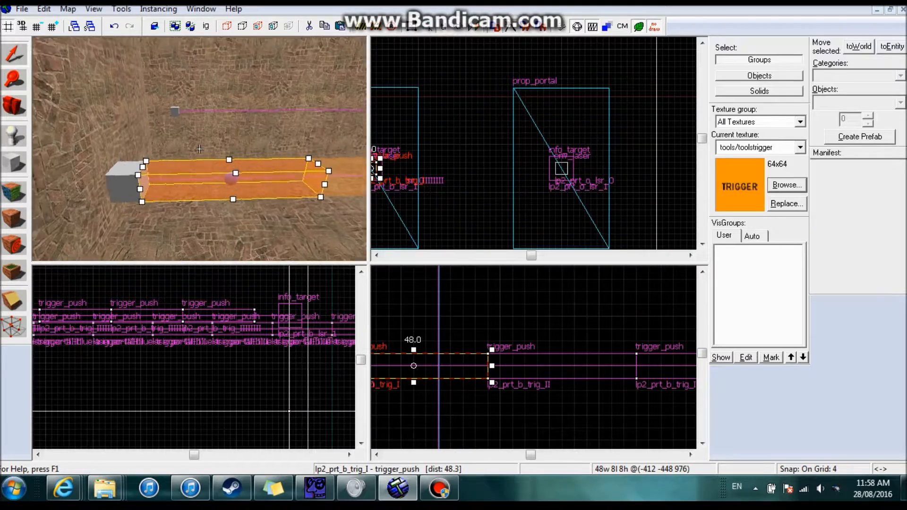
{"action": "key", "text": "d"}
{"action": "left_click", "coordinate": [200, 149], "text": "ctrl"}
{"action": "left_click", "coordinate": [199, 149], "text": "ctrl"}
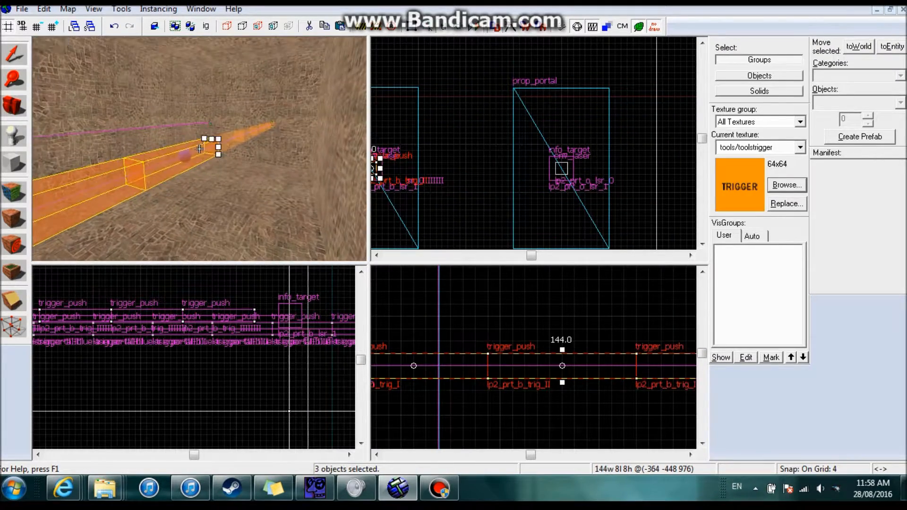
{"action": "left_click", "coordinate": [199, 149], "text": "ctrl"}
{"action": "left_click", "coordinate": [200, 149], "text": "ctrl"}
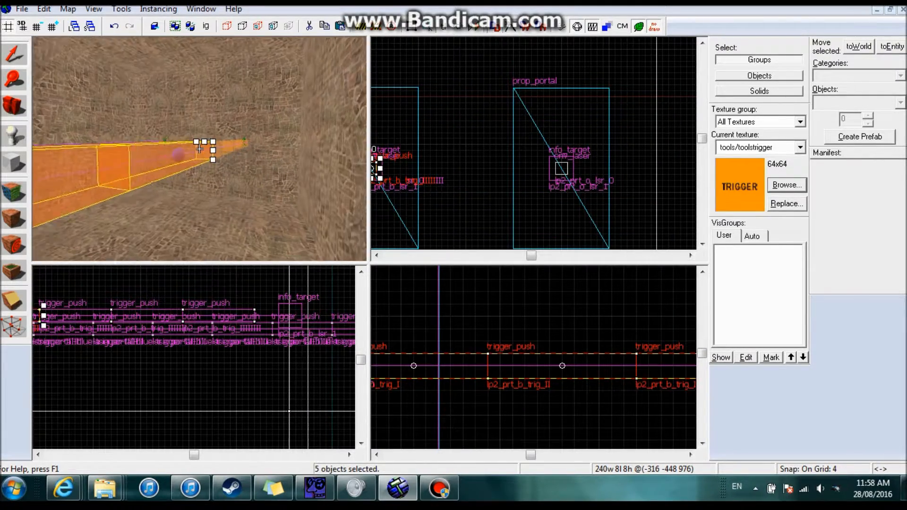
{"action": "left_click", "coordinate": [199, 149], "text": "ctrl"}
{"action": "left_click", "coordinate": [199, 149], "text": "ctrl"}
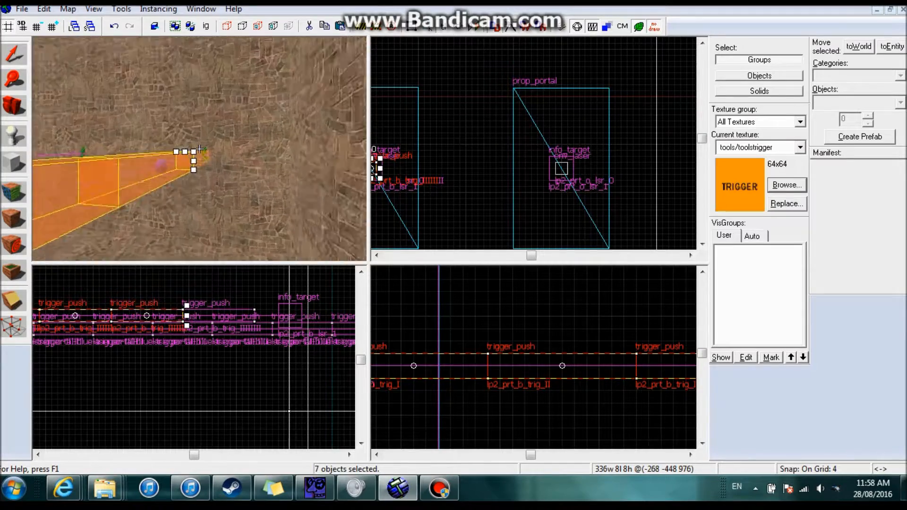
{"action": "left_click", "coordinate": [199, 149], "text": "ctrl"}
{"action": "key", "text": "s"}
{"action": "key", "text": "z"}
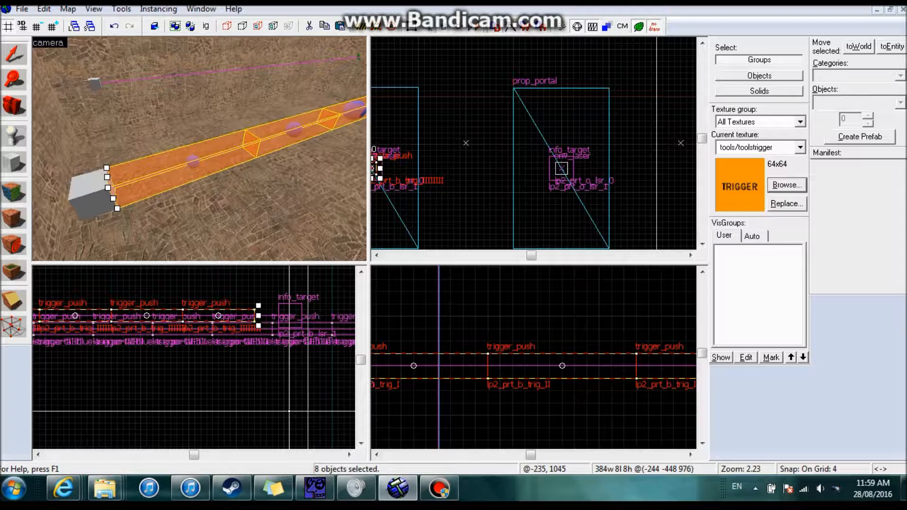
{"action": "left_click", "coordinate": [121, 8]}
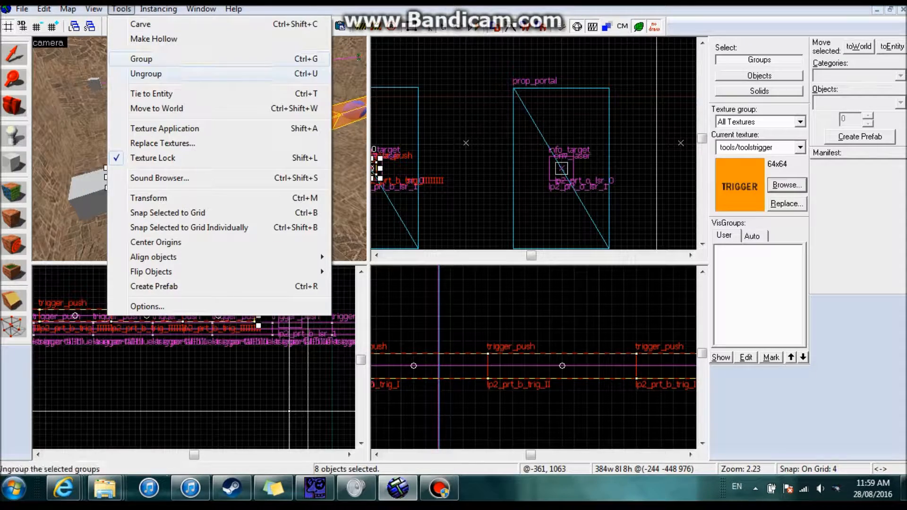
{"action": "left_click", "coordinate": [135, 59]}
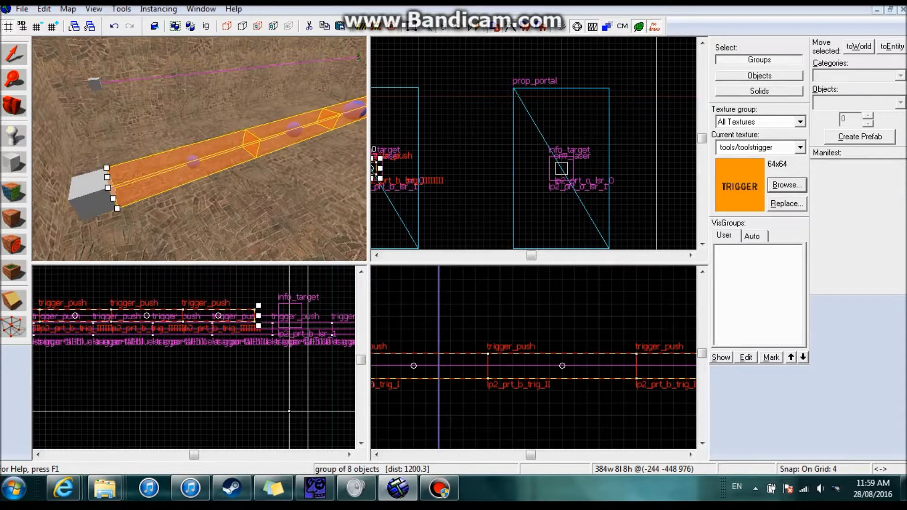
- Select only the first trigger of the group in object-selection mode, clear it and return to group selection
{"action": "left_click", "coordinate": [759, 76]}
{"action": "left_click", "coordinate": [182, 171]}
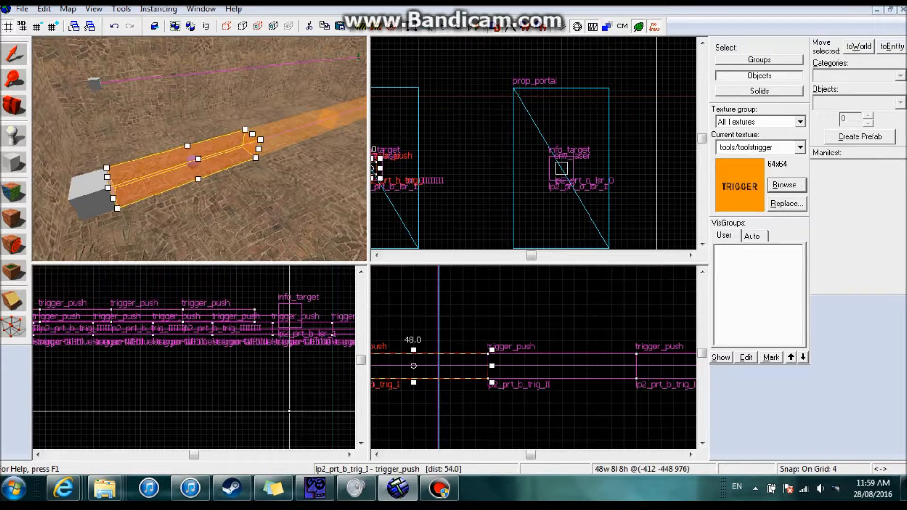
{"action": "left_click", "coordinate": [690, 79]}
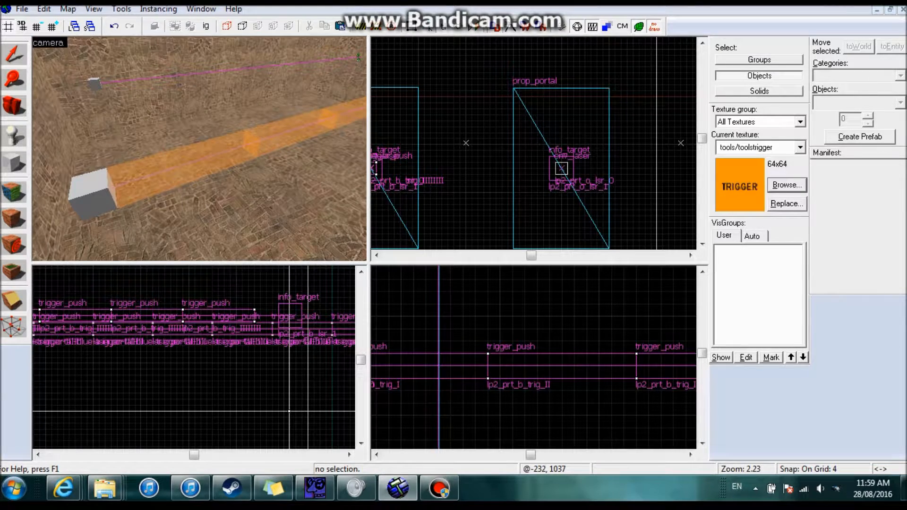
{"action": "left_click", "coordinate": [759, 60]}
- Add an output named OnStartTouch to the grouped trigger_push entities
{"action": "left_click", "coordinate": [265, 139]}
{"action": "key", "text": "alt+Return"}
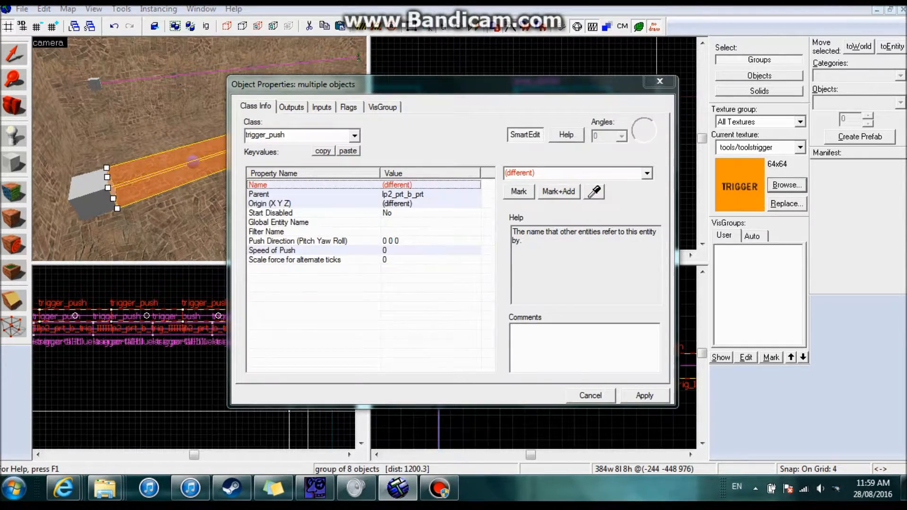
{"action": "key", "text": "ctrl+Tab"}
{"action": "left_click", "coordinate": [323, 367]}
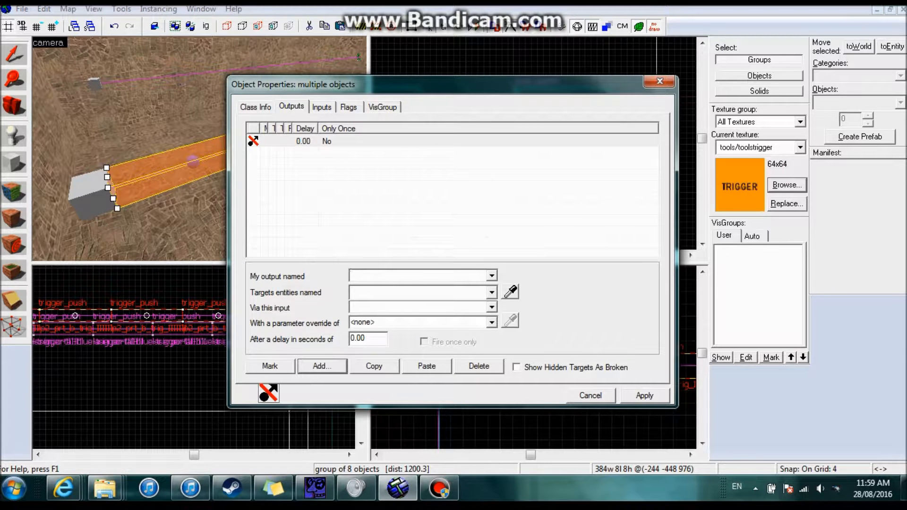
{"action": "left_click", "coordinate": [492, 276]}
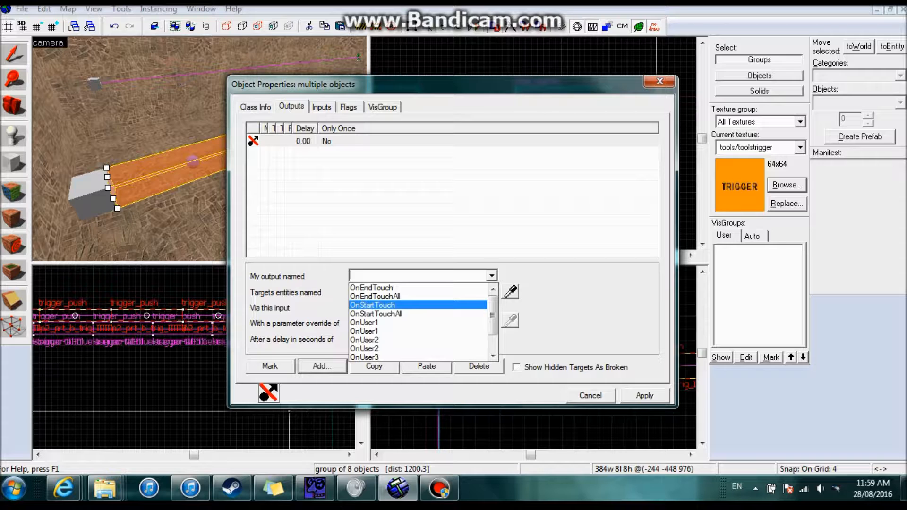
{"action": "left_click", "coordinate": [373, 305]}
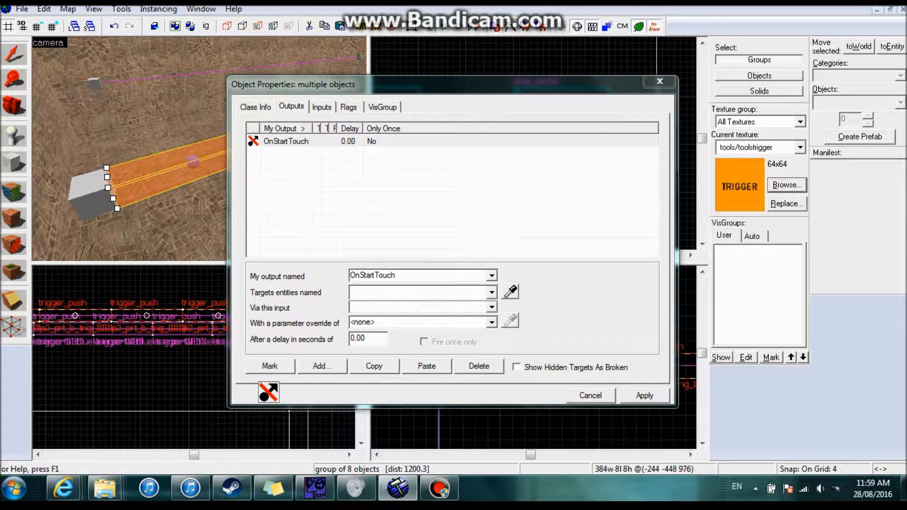
- Set the target entity of the triggers' OnStartTouch output to !activator
{"action": "left_click", "coordinate": [387, 292]}
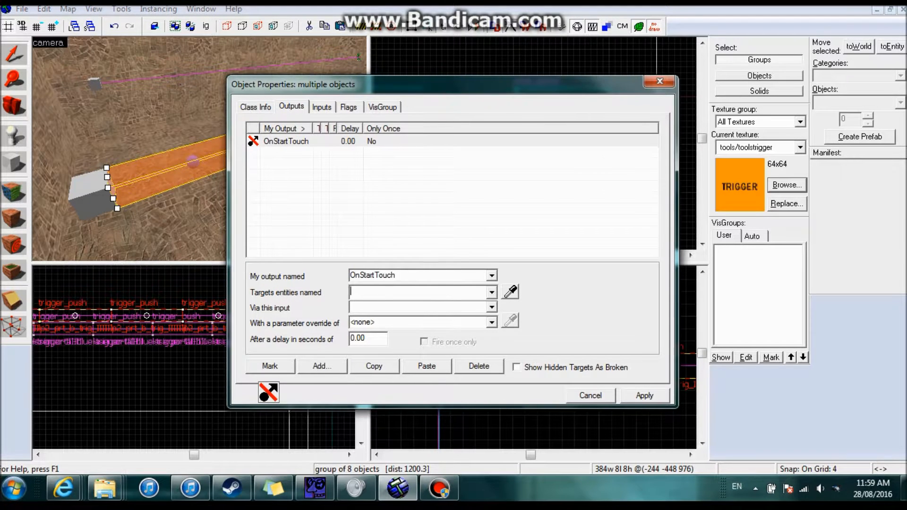
{"action": "type", "text": "!activ"}
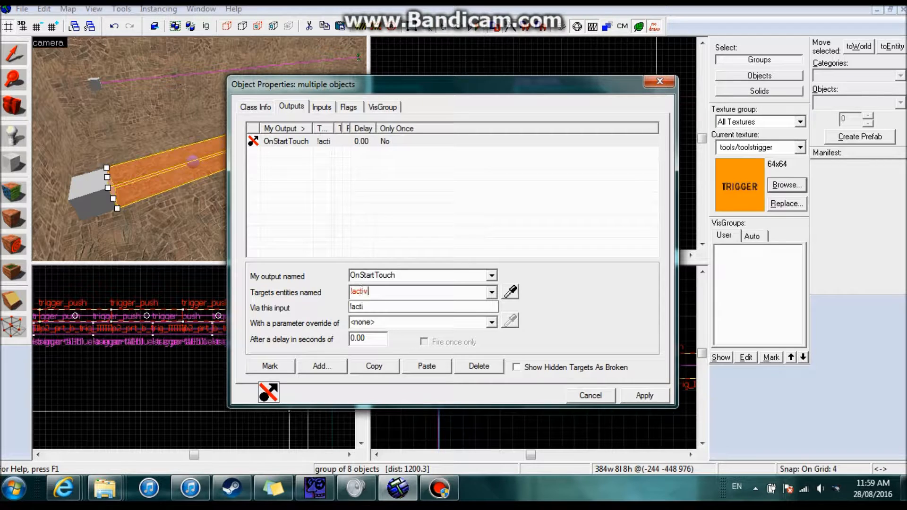
{"action": "type", "text": "ator"}
{"action": "key", "text": "Return"}
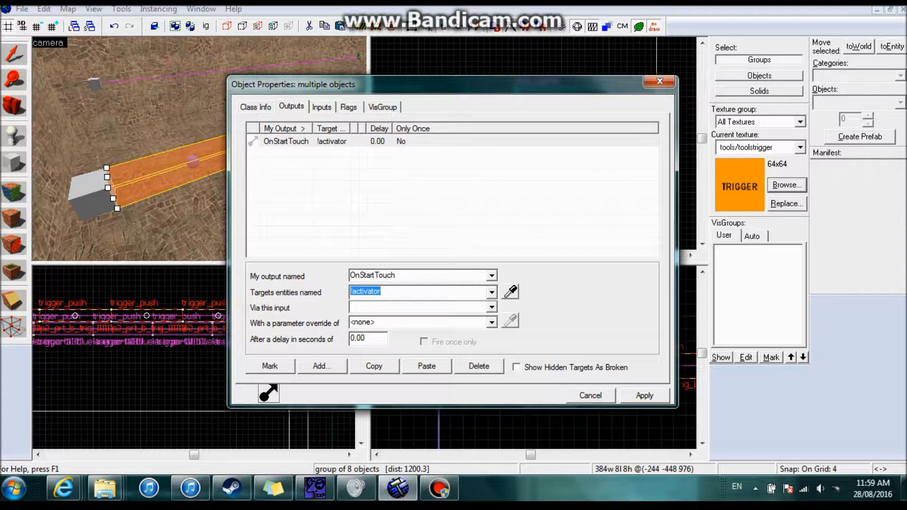
- Set the input of the grouped triggers' OnStartTouch output to FireUser1
{"action": "left_click", "coordinate": [387, 308]}
{"action": "left_click", "coordinate": [492, 307]}
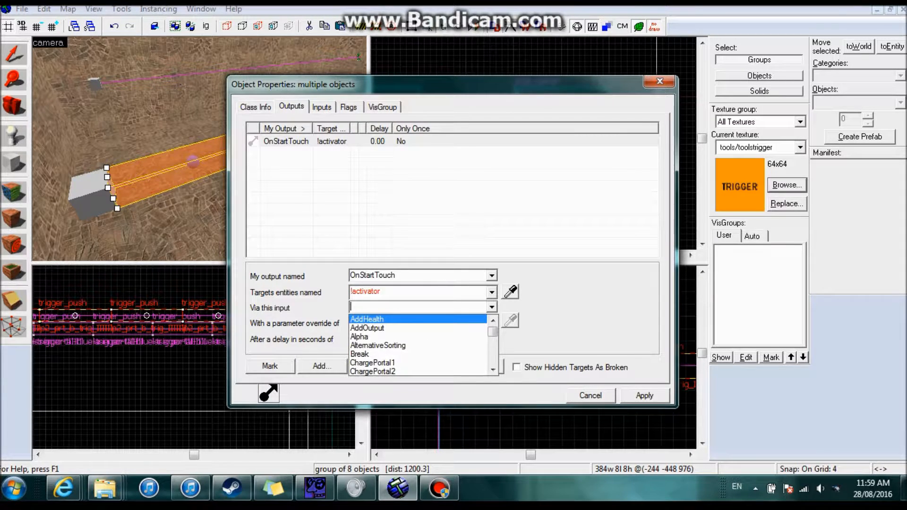
{"action": "left_click", "coordinate": [421, 308]}
{"action": "type", "text": "FireUser1"}
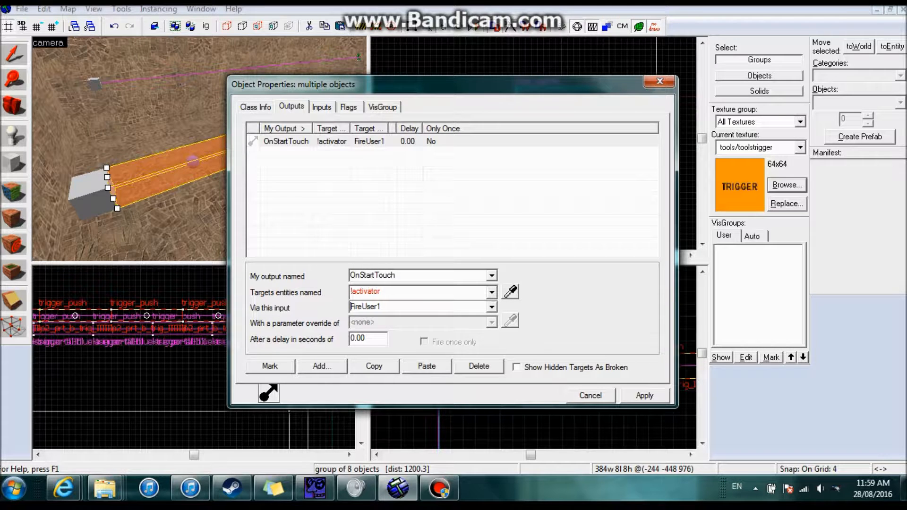
{"action": "double_click", "coordinate": [368, 292]}
{"action": "left_click", "coordinate": [369, 291]}
- Turn off the Clients flag and turn on the Physics Objects flag for the grouped triggers, and close their properties
{"action": "left_click", "coordinate": [348, 107]}
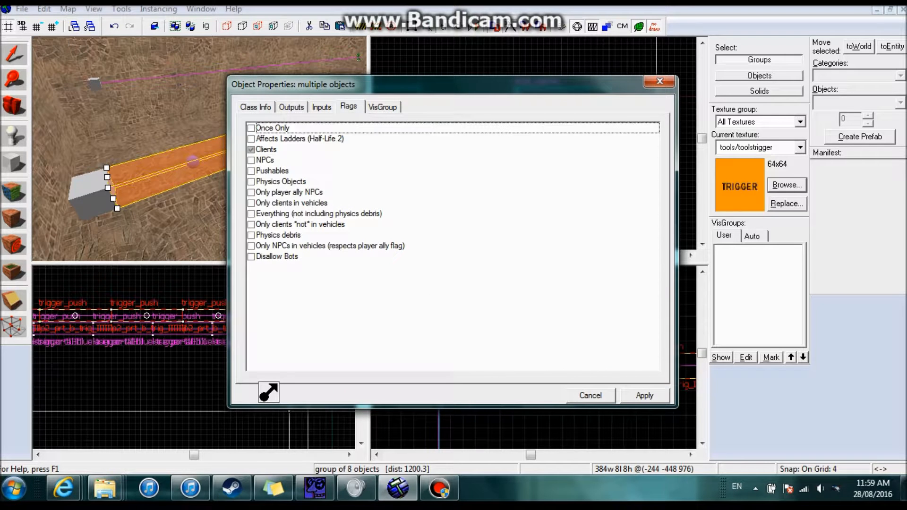
{"action": "left_click", "coordinate": [251, 150]}
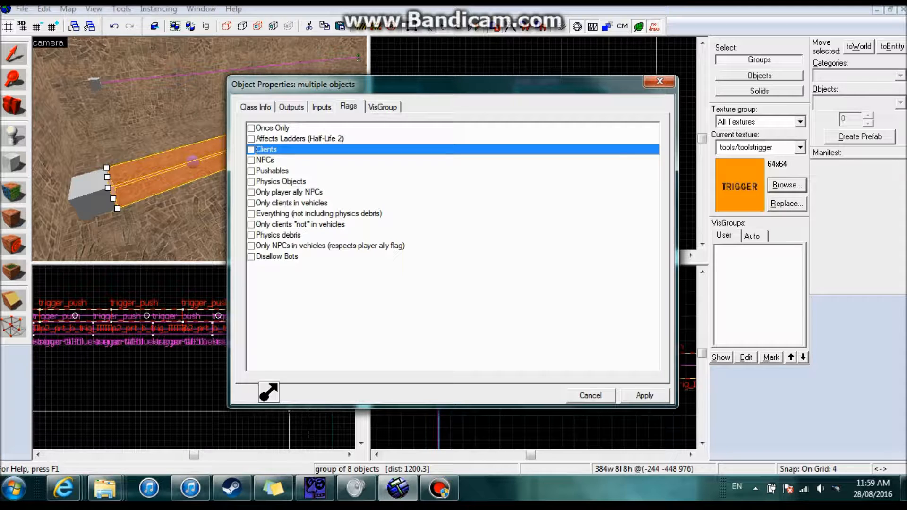
{"action": "left_click", "coordinate": [251, 182]}
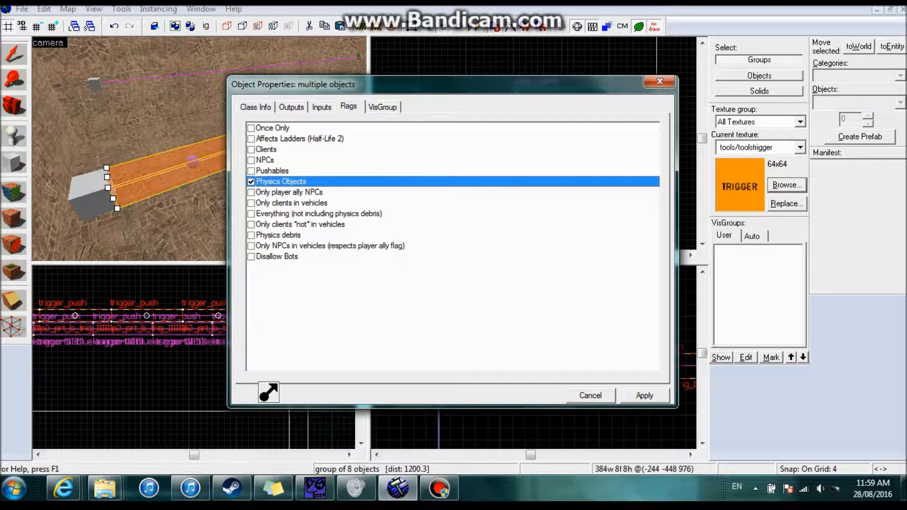
{"action": "left_click", "coordinate": [591, 395]}
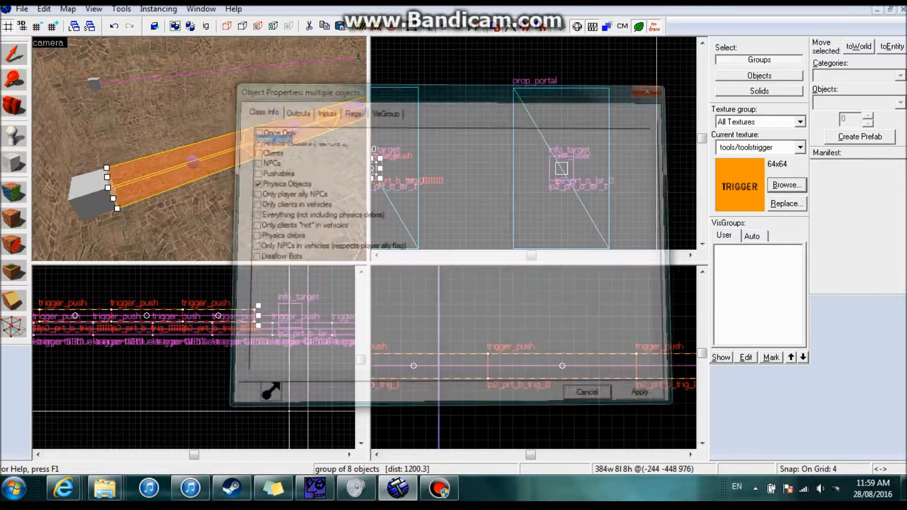
- Check the outputs and flags of the grouped triggers in their properties, apply, close and clear the selection
{"action": "key", "text": "alt+Return"}
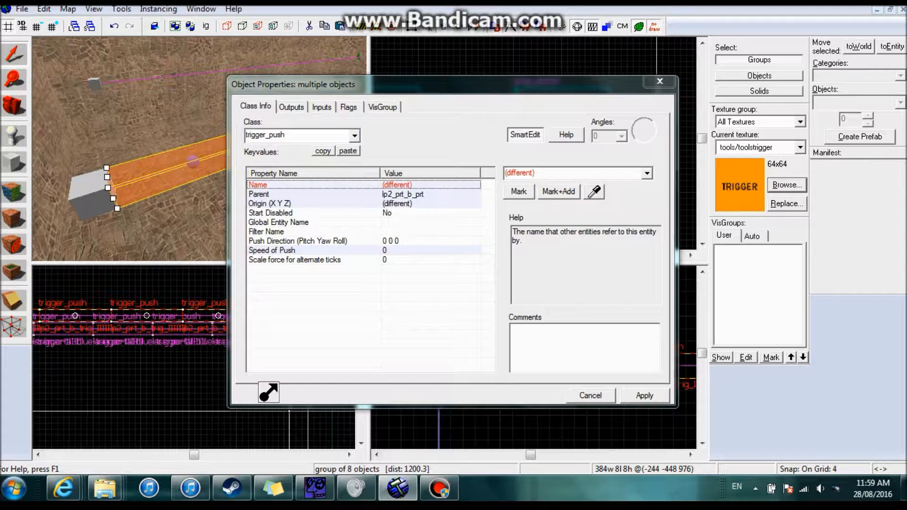
{"action": "left_click", "coordinate": [291, 107]}
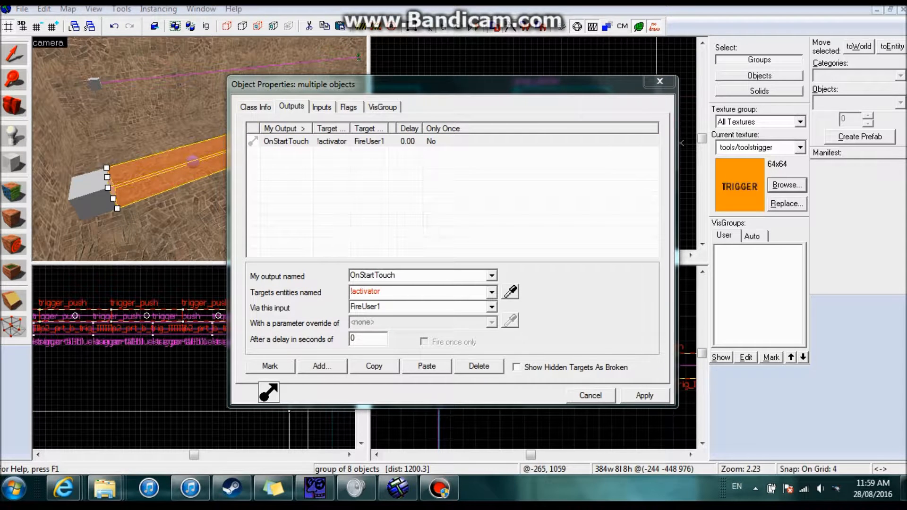
{"action": "left_click", "coordinate": [286, 141]}
{"action": "left_click", "coordinate": [425, 203]}
{"action": "left_click", "coordinate": [349, 107]}
{"action": "left_click", "coordinate": [292, 107]}
{"action": "left_click", "coordinate": [645, 396]}
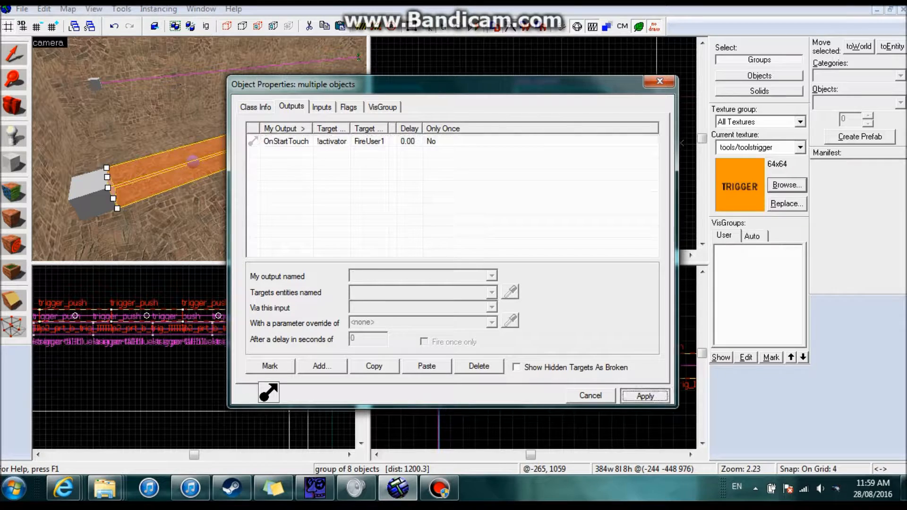
{"action": "key", "text": "Escape"}
{"action": "key", "text": "Escape"}
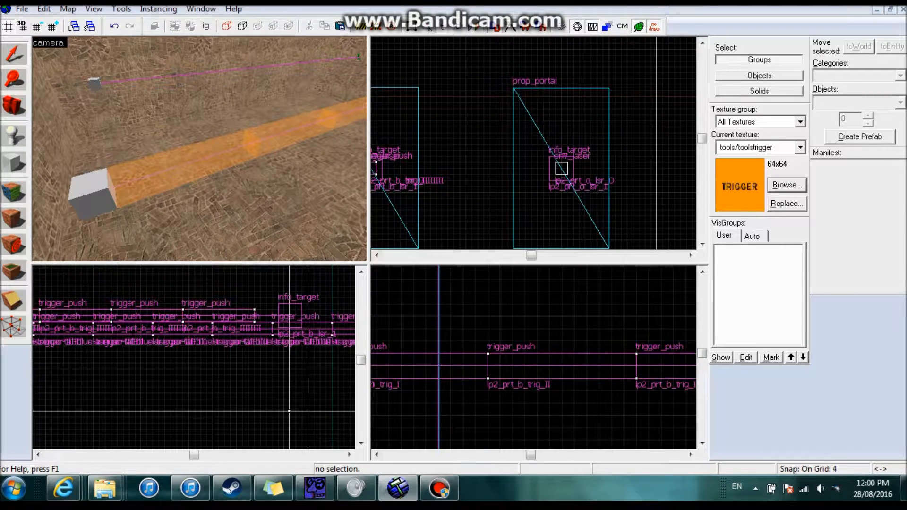
- Reselect the trigger group along the blue portal's laser and inspect its OnStartTouch output
{"action": "left_click", "coordinate": [189, 163]}
{"action": "key", "text": "z"}
{"action": "key", "text": "z"}
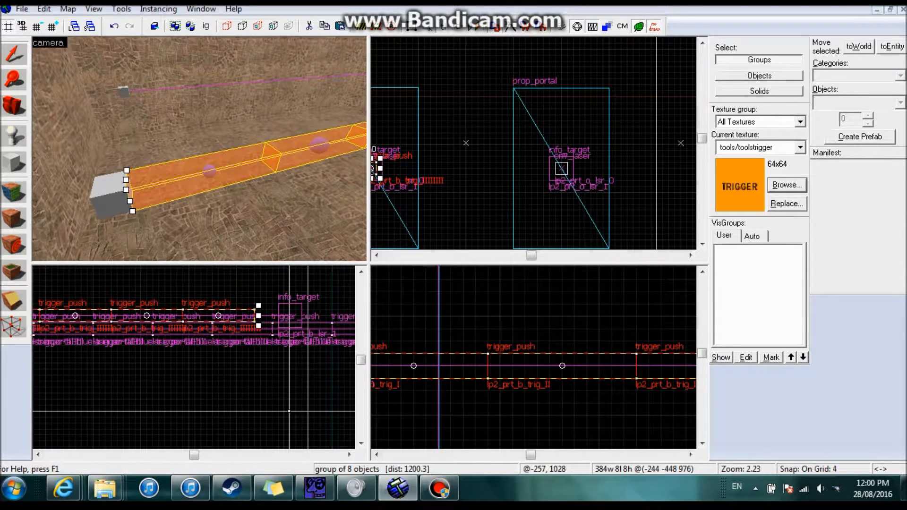
{"action": "left_click", "coordinate": [759, 76]}
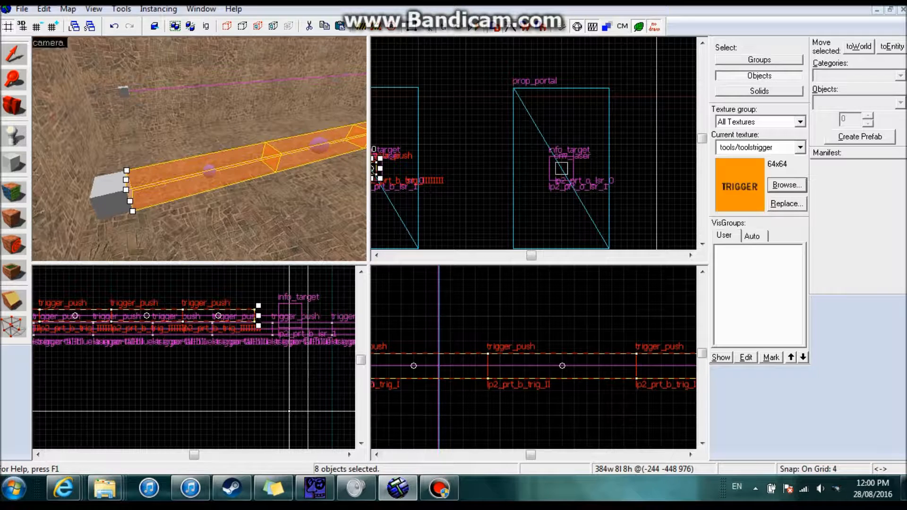
{"action": "left_click", "coordinate": [759, 60]}
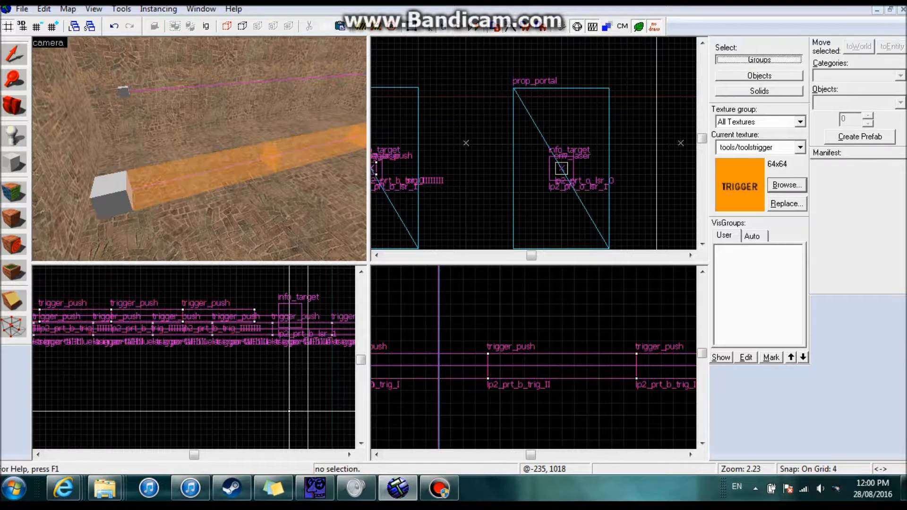
{"action": "left_click", "coordinate": [246, 163]}
{"action": "key", "text": "alt+Return"}
{"action": "left_click", "coordinate": [292, 107]}
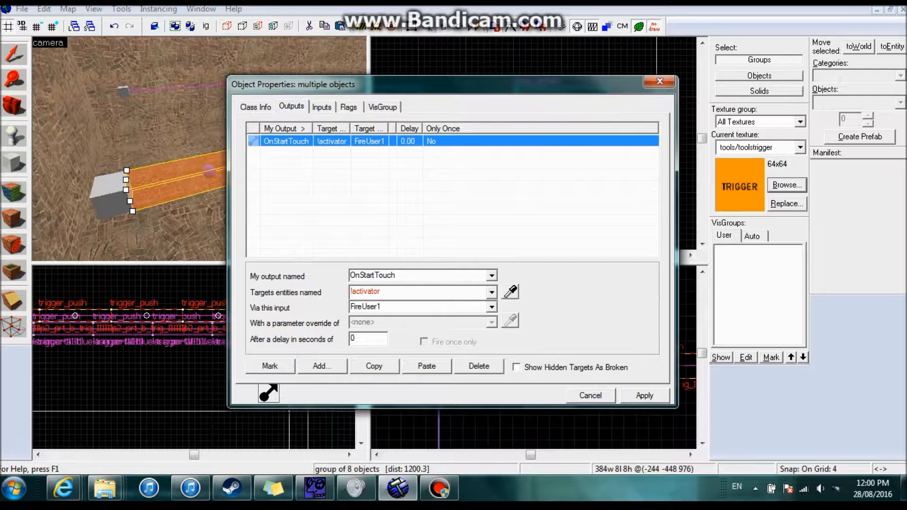
{"action": "left_click", "coordinate": [359, 194]}
{"action": "left_click", "coordinate": [659, 82]}
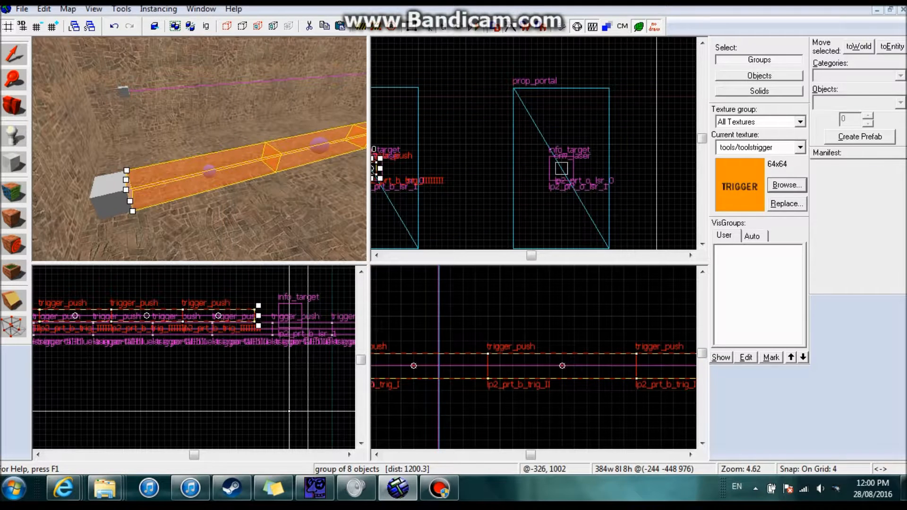
- Select only the first trigger, lp2_prt_b_trig_I, in object-selection mode and add a second OnStartTouch output to it
{"action": "left_click", "coordinate": [759, 75]}
{"action": "left_click", "coordinate": [245, 163]}
{"action": "key", "text": "alt+Return"}
{"action": "left_click", "coordinate": [177, 181]}
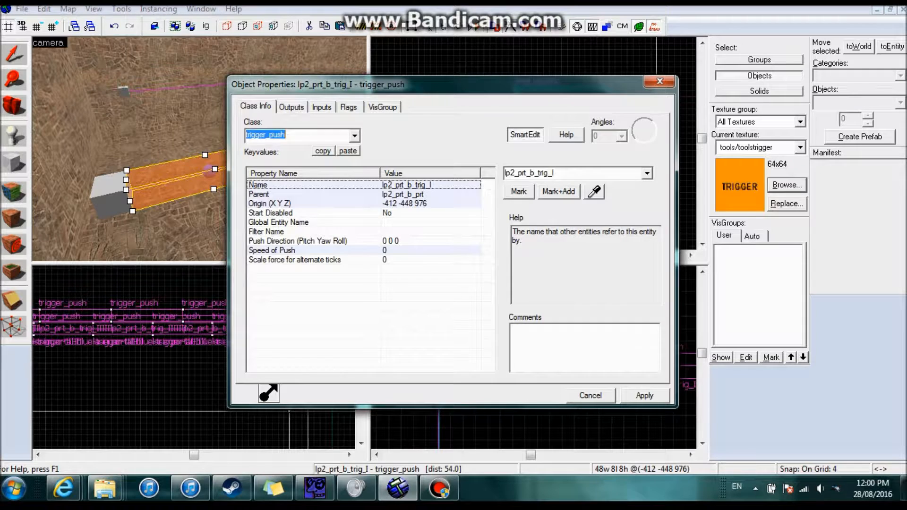
{"action": "left_click", "coordinate": [291, 106]}
{"action": "left_click", "coordinate": [323, 366]}
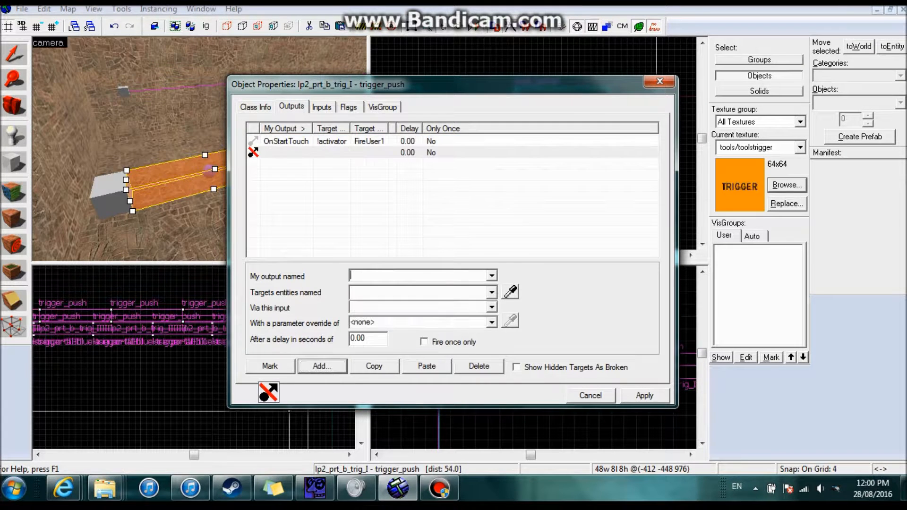
{"action": "left_click", "coordinate": [492, 275]}
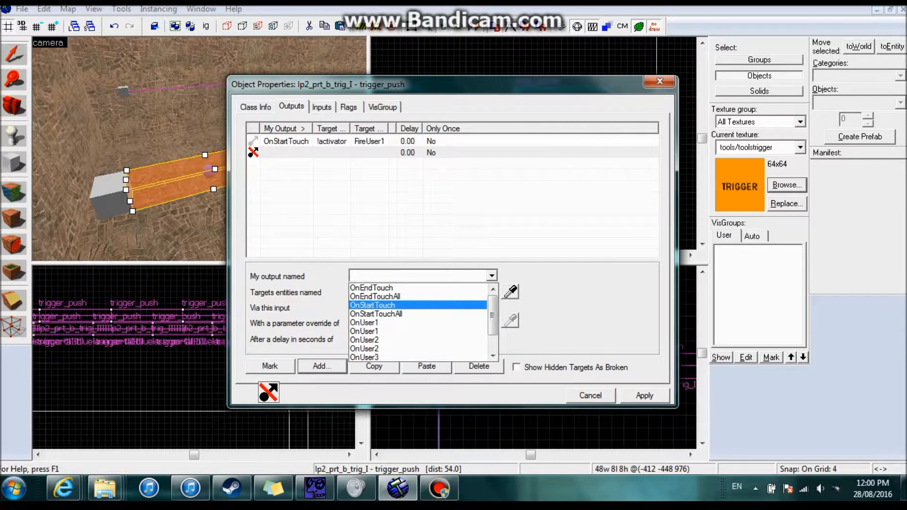
{"action": "left_click", "coordinate": [372, 306]}
- Set the target entity of the first trigger's new OnStartTouch output to lp2_prt_b_trig_II*
{"action": "left_click", "coordinate": [421, 292]}
{"action": "left_click", "coordinate": [492, 293]}
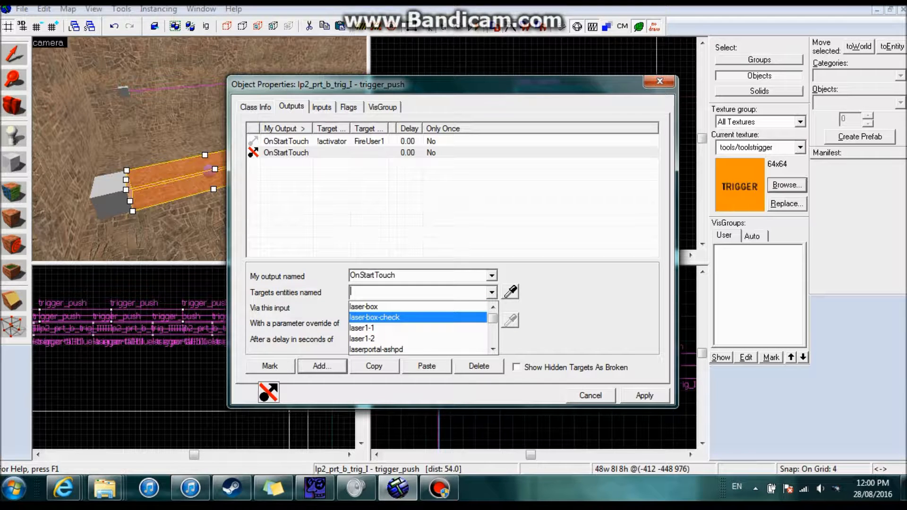
{"action": "left_click", "coordinate": [420, 292]}
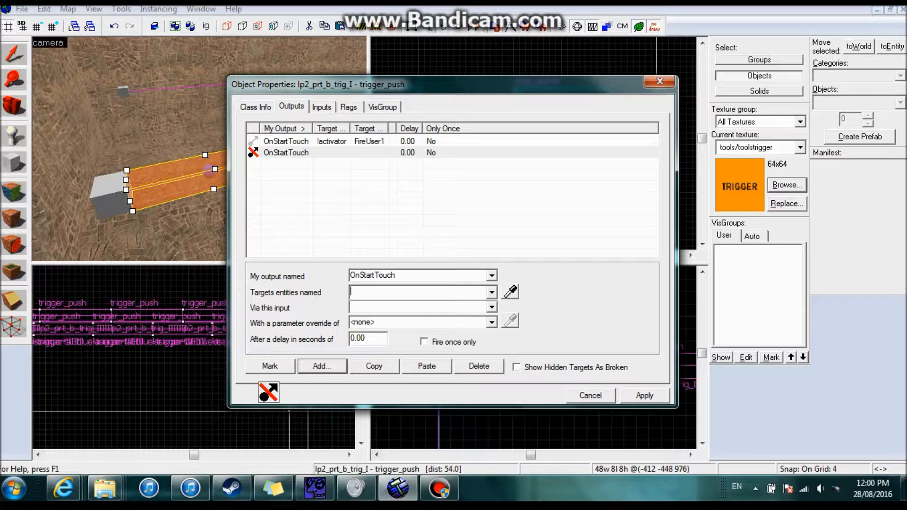
{"action": "type", "text": "lp2_prt_b_"}
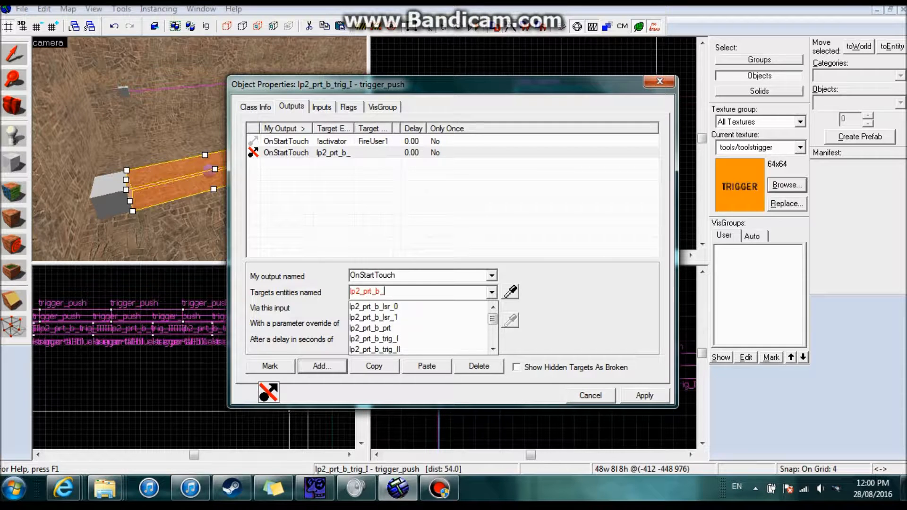
{"action": "type", "text": "trig_I"}
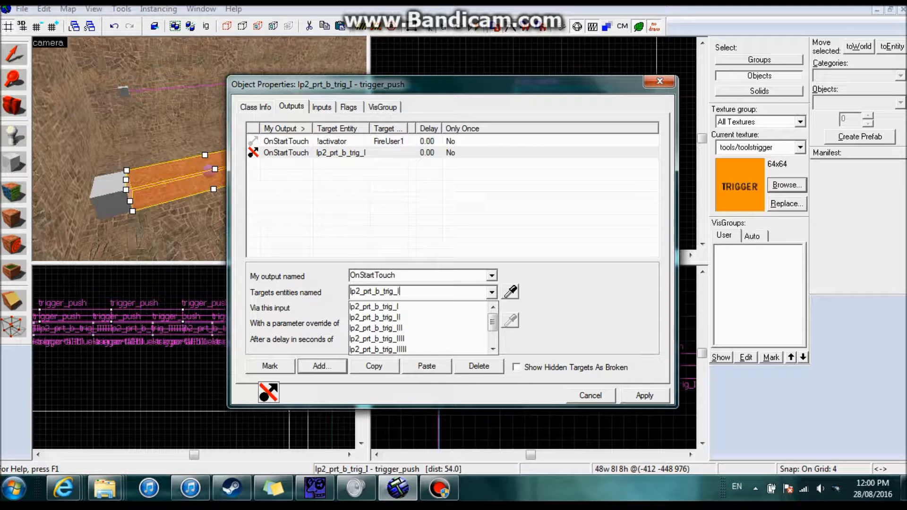
{"action": "type", "text": "I*"}
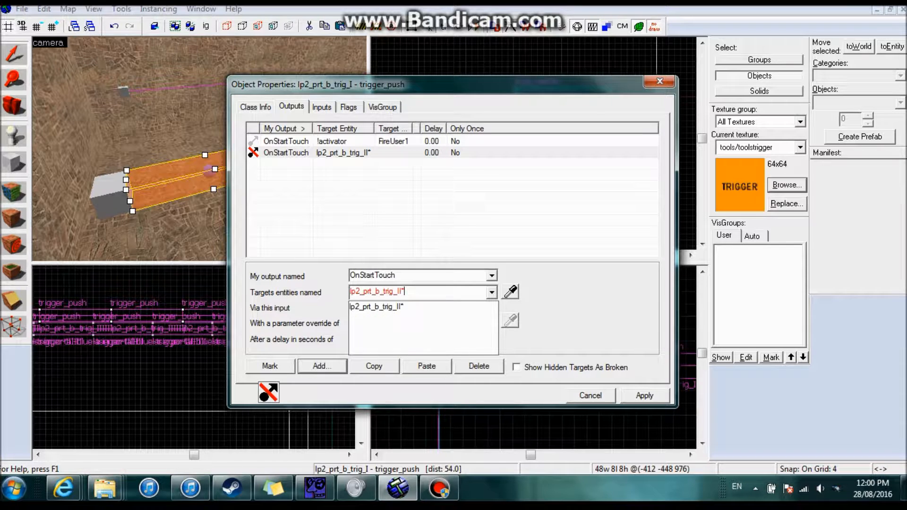
{"action": "key", "text": "Return"}
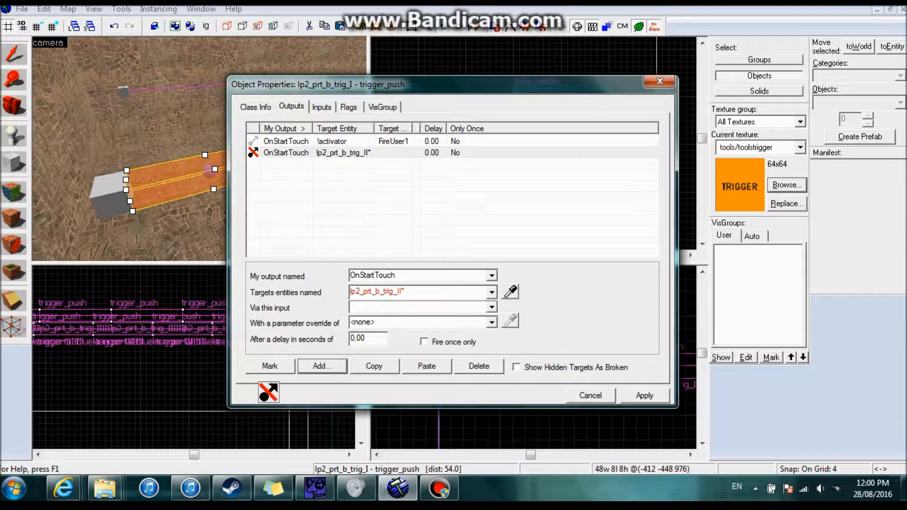
- Try TurnOff as the input of the output targeting lp2_prt_b_trig_II*
{"action": "left_click", "coordinate": [492, 307]}
{"action": "left_click", "coordinate": [492, 308]}
{"action": "double_click", "coordinate": [377, 292]}
{"action": "left_click", "coordinate": [405, 292]}
{"action": "key", "text": "shift+Tab"}
{"action": "key", "text": "Tab"}
{"action": "type", "text": "TurnOff"}
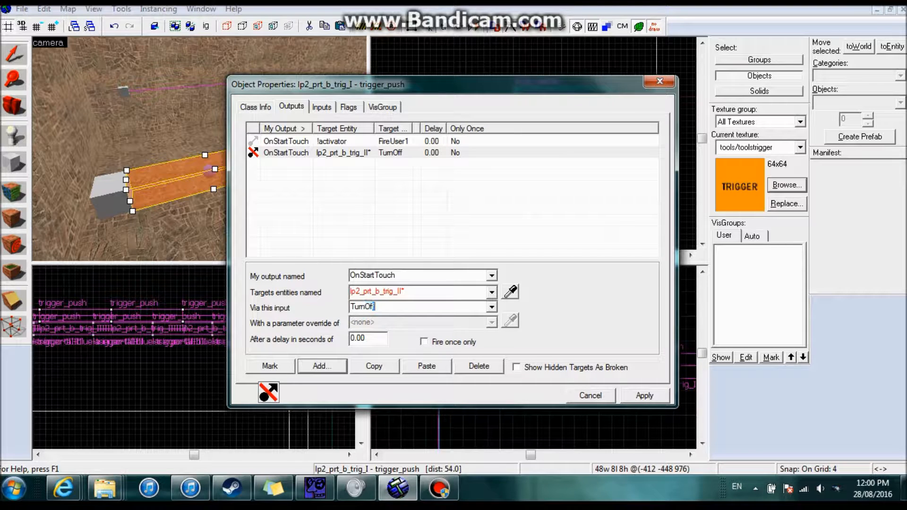
- Set the input of the OnStartTouch output targeting lp2_prt_b_trig_II* to Disable
{"action": "left_click", "coordinate": [332, 141]}
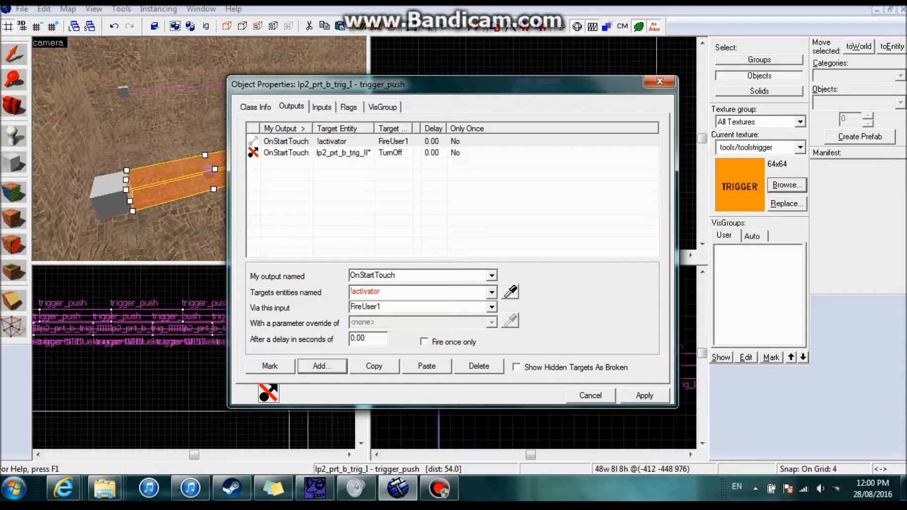
{"action": "left_click", "coordinate": [343, 152]}
{"action": "double_click", "coordinate": [377, 291]}
{"action": "left_click", "coordinate": [377, 306]}
{"action": "double_click", "coordinate": [377, 307]}
{"action": "left_click", "coordinate": [377, 307]}
{"action": "double_click", "coordinate": [377, 306]}
{"action": "left_click", "coordinate": [377, 307]}
{"action": "double_click", "coordinate": [376, 307]}
{"action": "type", "text": "Disable"}
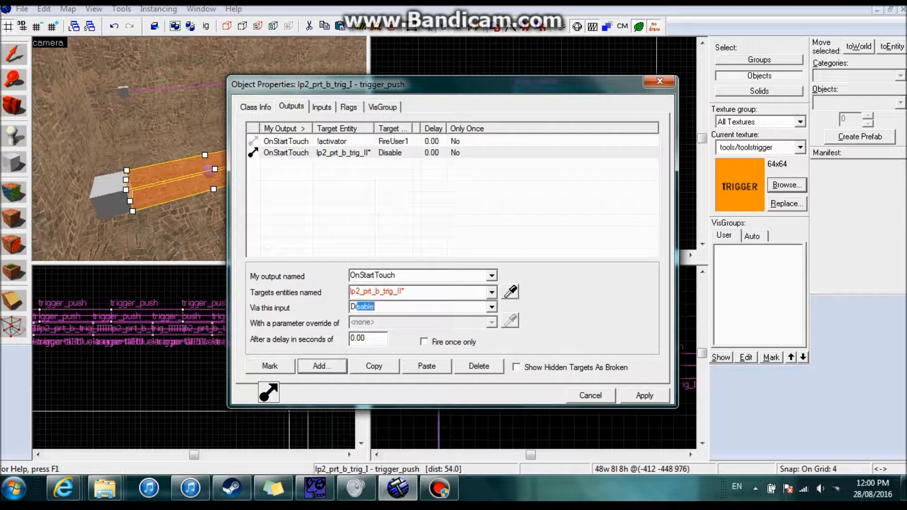
{"action": "key", "text": "Return"}
{"action": "left_click", "coordinate": [381, 307]}
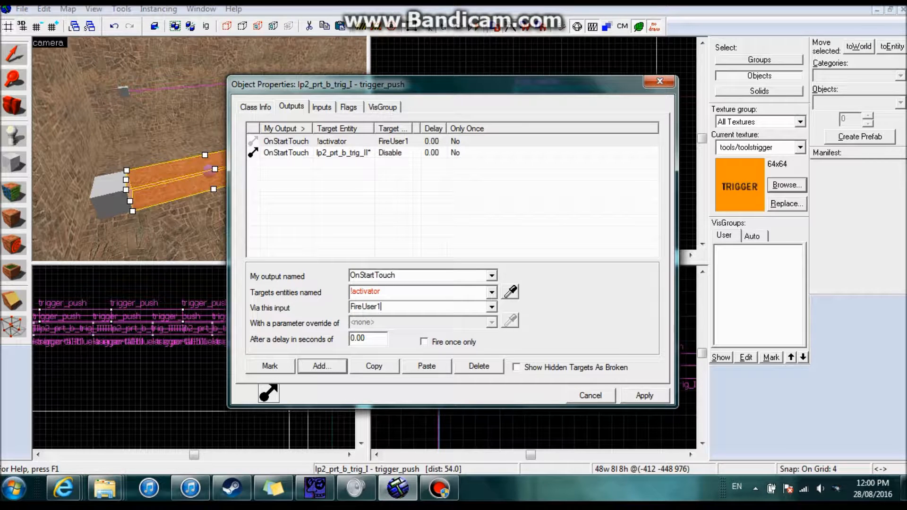
- Duplicate the Disable output of the first trigger and change the copy's output name to OnEndTouch
{"action": "left_click", "coordinate": [343, 153]}
{"action": "left_click", "coordinate": [373, 366]}
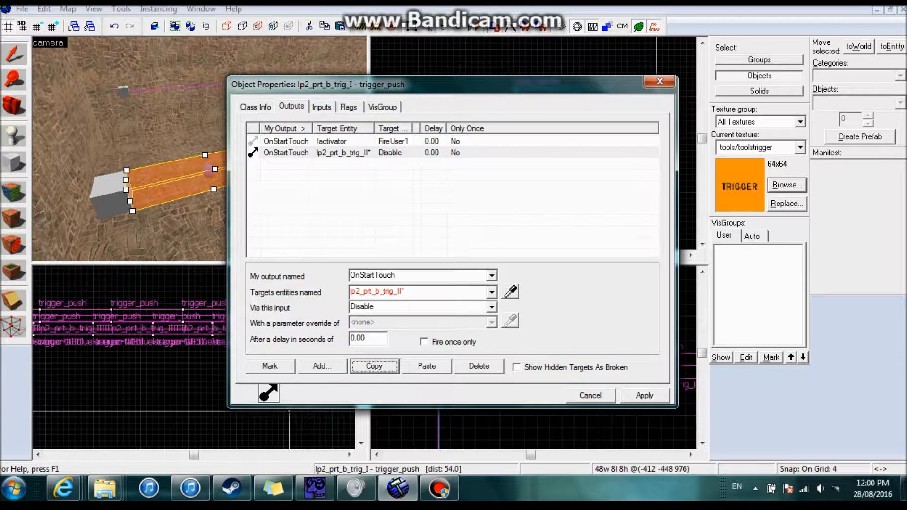
{"action": "left_click", "coordinate": [427, 366]}
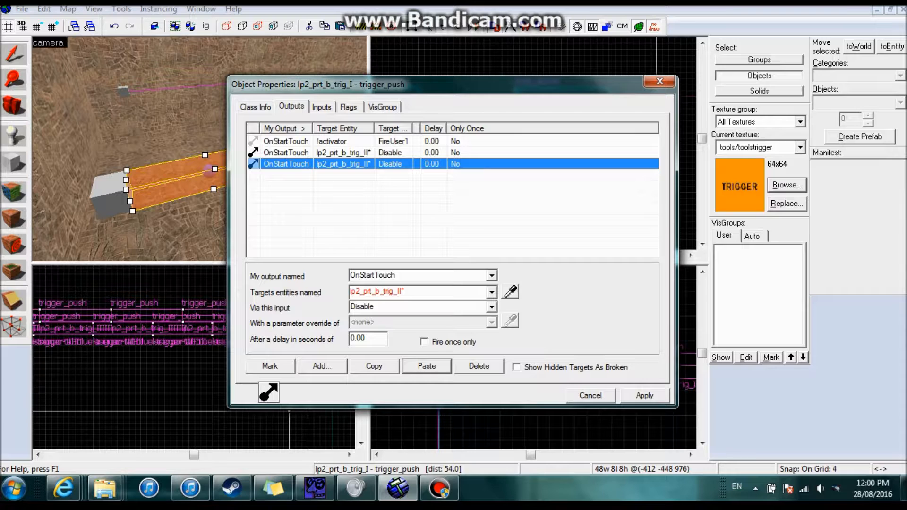
{"action": "left_click", "coordinate": [373, 275]}
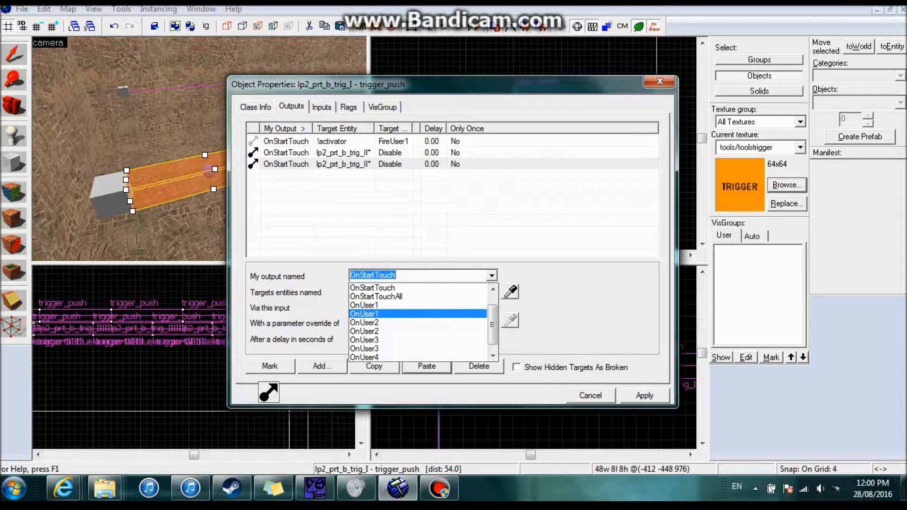
{"action": "scroll", "coordinate": [373, 314], "scroll_direction": "down", "scroll_amount": 1}
{"action": "scroll", "coordinate": [374, 313], "scroll_direction": "up", "scroll_amount": 1}
{"action": "left_click", "coordinate": [374, 288]}
- Set the input of the OnEndTouch output to Enable
{"action": "left_click", "coordinate": [491, 308]}
{"action": "scroll", "coordinate": [420, 353], "scroll_direction": "down", "scroll_amount": 1}
{"action": "scroll", "coordinate": [431, 341], "scroll_direction": "down", "scroll_amount": 5}
{"action": "left_click", "coordinate": [492, 307]}
{"action": "type", "text": "Enable"}
{"action": "key", "text": "Return"}
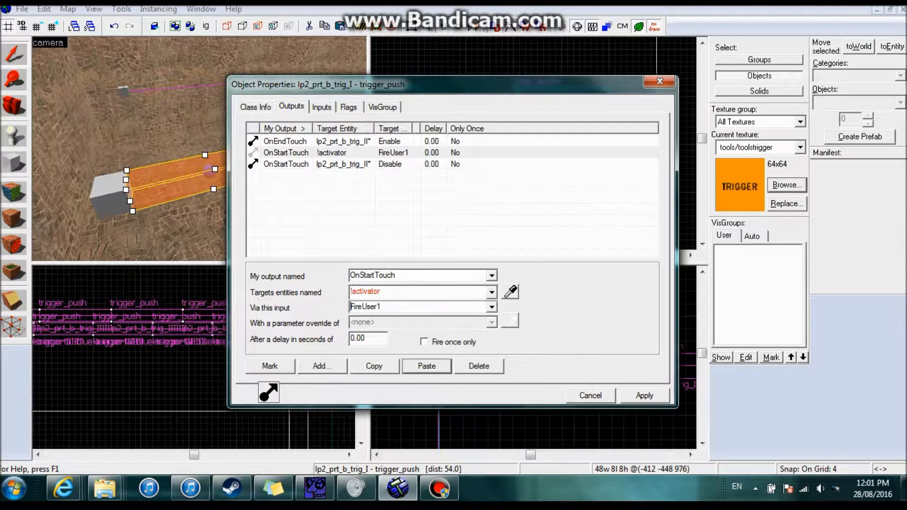
- Copy the first trigger's OnEndTouch Enable and OnStartTouch Disable outputs, apply the changes and close its properties
{"action": "left_click", "coordinate": [286, 164]}
{"action": "left_click", "coordinate": [285, 141], "text": "ctrl"}
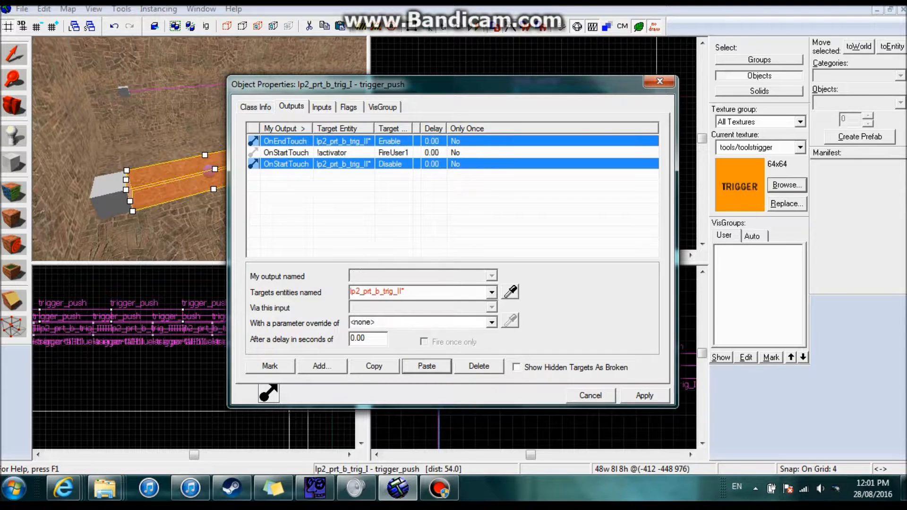
{"action": "left_click", "coordinate": [374, 366]}
{"action": "left_click", "coordinate": [644, 396]}
{"action": "left_click", "coordinate": [591, 395]}
- Paste the copied Enable and Disable outputs into the second trigger and target its OnEndTouch output at lp2_prt_b_trig_III*
{"action": "key", "text": "z"}
{"action": "left_click", "coordinate": [200, 150]}
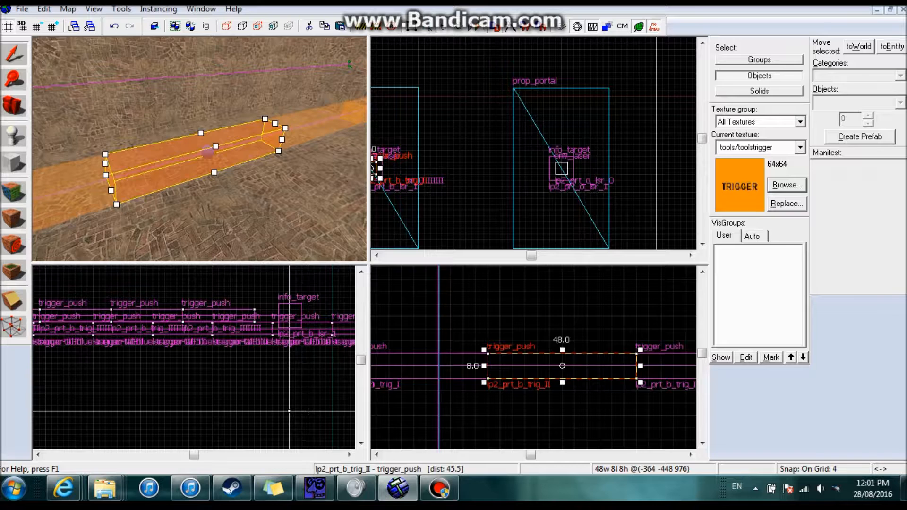
{"action": "key", "text": "alt+Return"}
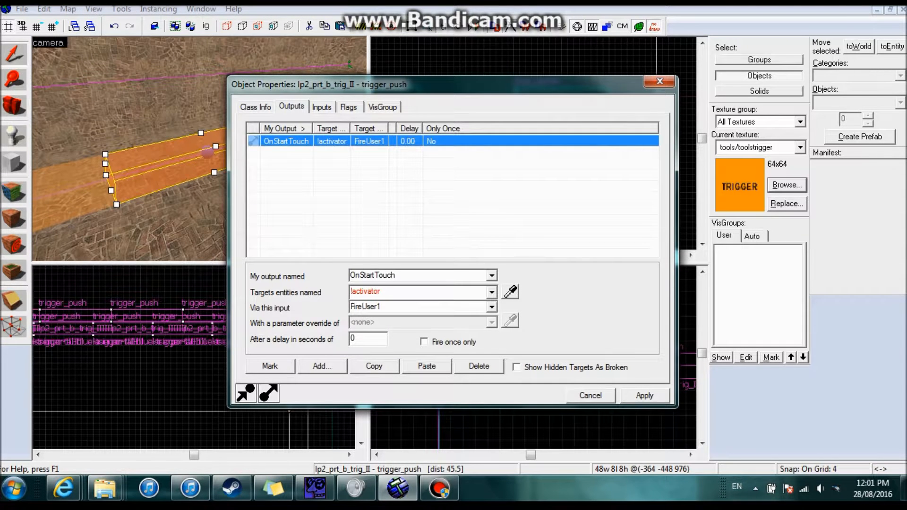
{"action": "left_click", "coordinate": [427, 366]}
{"action": "left_click", "coordinate": [285, 141]}
{"action": "left_click", "coordinate": [405, 292]}
{"action": "left_click", "coordinate": [404, 292]}
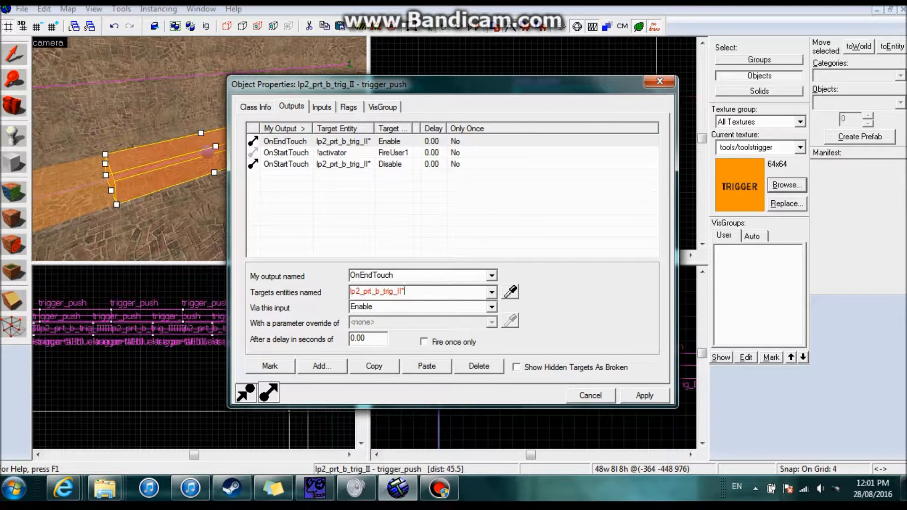
{"action": "type", "text": "I"}
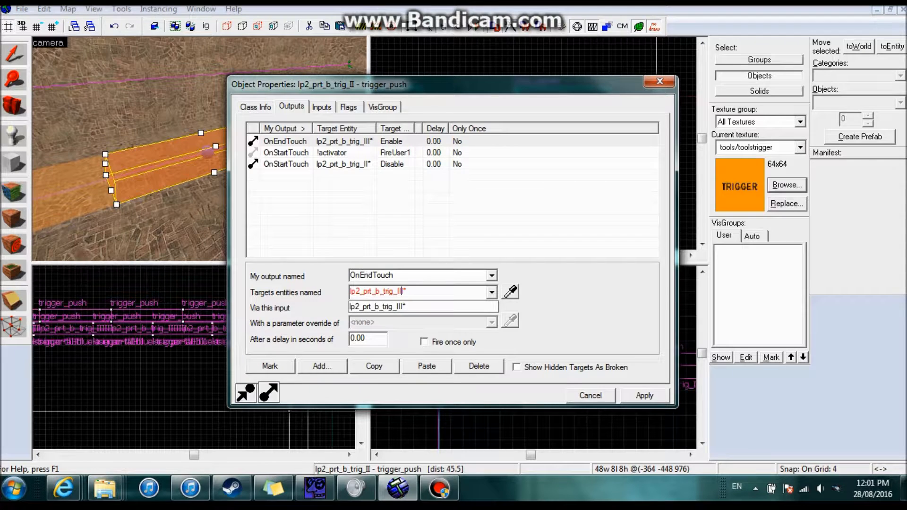
- Target the second trigger's OnStartTouch Disable output at lp2_prt_b_trig_III* and apply the changes
{"action": "left_click", "coordinate": [285, 163]}
{"action": "left_click", "coordinate": [402, 292]}
{"action": "left_click", "coordinate": [402, 291]}
{"action": "type", "text": "I"}
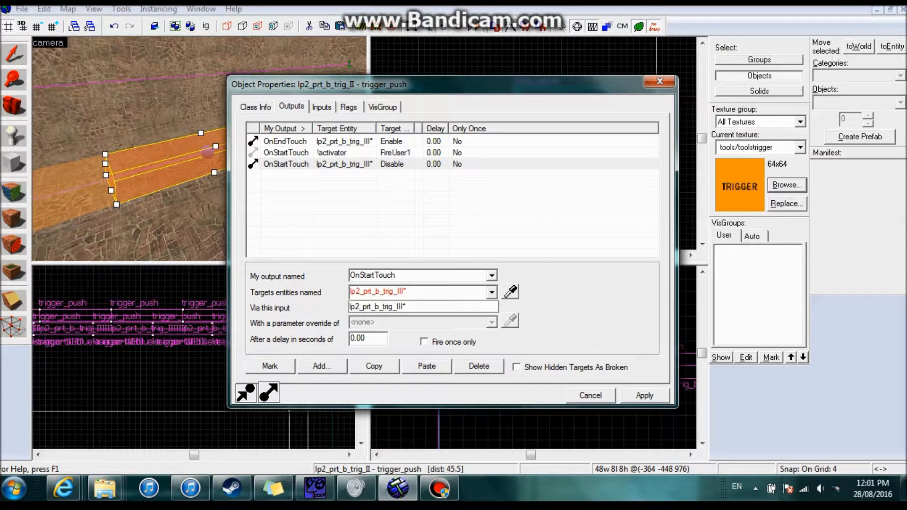
{"action": "left_click", "coordinate": [644, 396]}
{"action": "left_click", "coordinate": [645, 396]}
- Paste the copied outputs into the third trigger and target its OnEndTouch Enable output at lp2_prt_b_trig_IIII*
{"action": "key", "text": "z"}
{"action": "key", "text": "z"}
{"action": "left_click", "coordinate": [200, 149]}
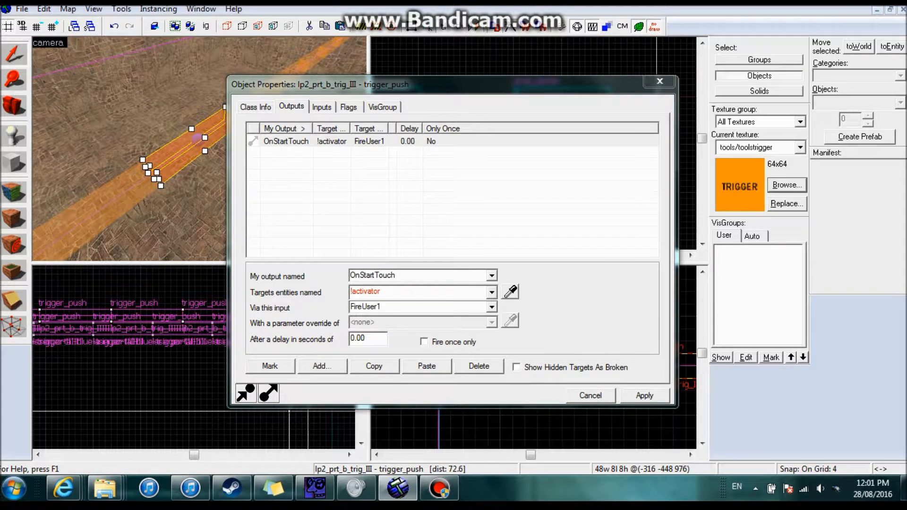
{"action": "left_click", "coordinate": [427, 367]}
{"action": "left_click", "coordinate": [342, 142]}
{"action": "double_click", "coordinate": [383, 291]}
{"action": "left_click", "coordinate": [400, 292]}
{"action": "type", "text": "I"}
{"action": "left_click", "coordinate": [342, 153]}
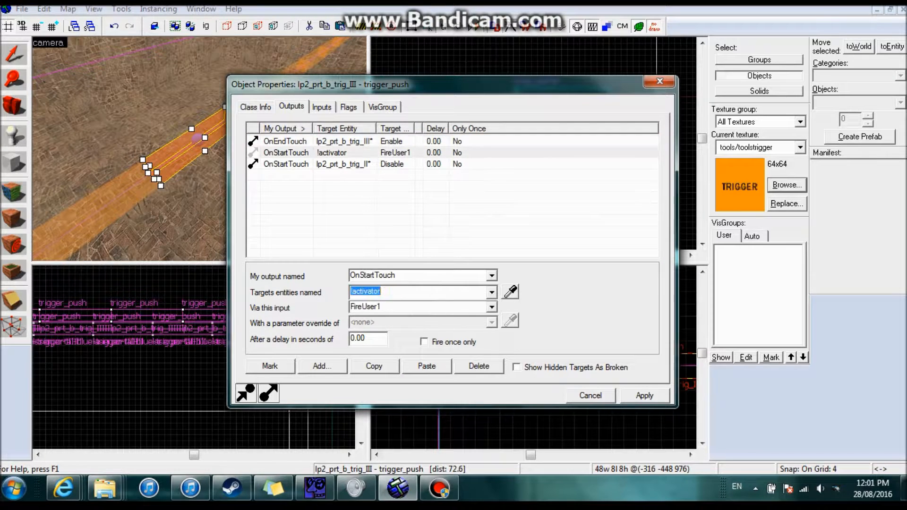
{"action": "left_click", "coordinate": [342, 141]}
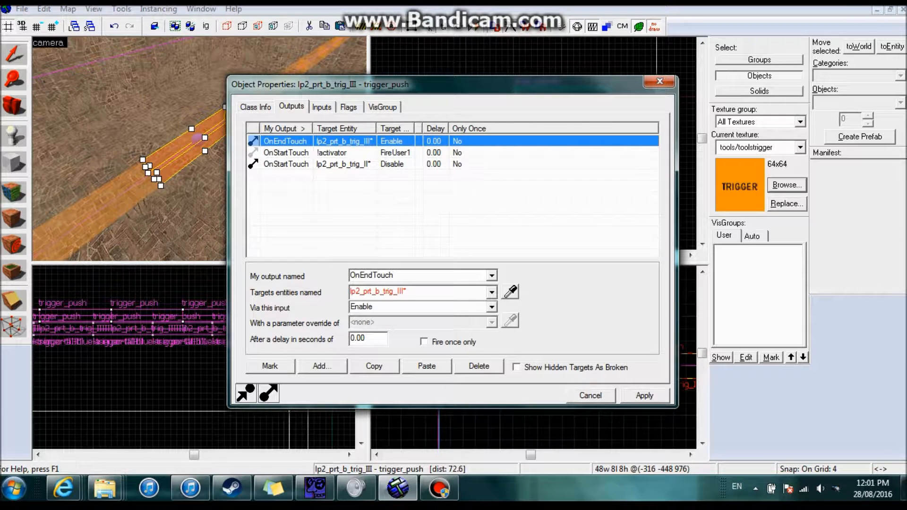
{"action": "left_click", "coordinate": [403, 292]}
{"action": "left_click", "coordinate": [402, 292]}
{"action": "type", "text": "I"}
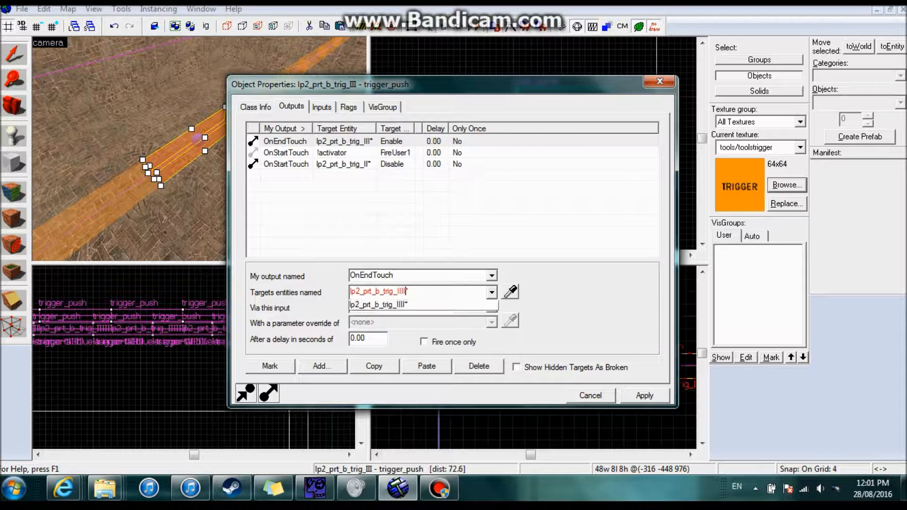
- Decline the recorder's purchase message and target the third trigger's OnStartTouch Disable output at lp2_prt_b_trig_IIII*
{"action": "left_click", "coordinate": [342, 153]}
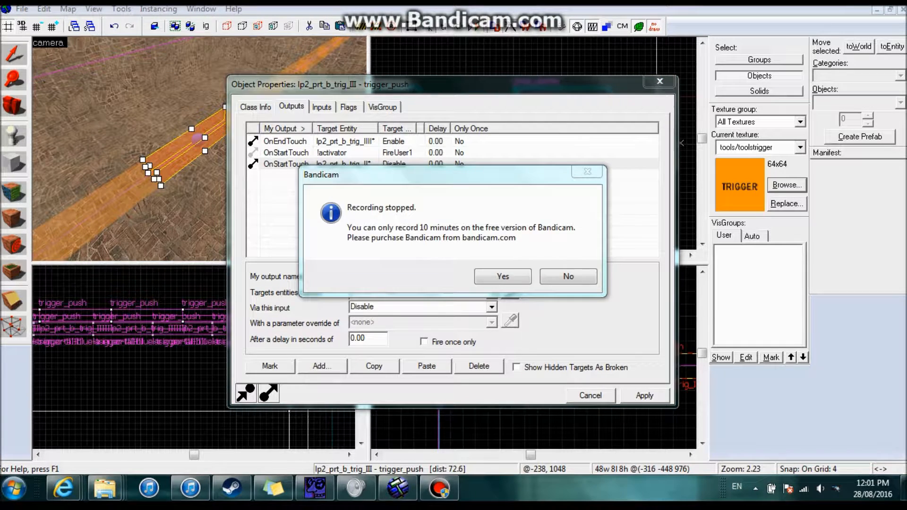
{"action": "left_click", "coordinate": [569, 276]}
{"action": "left_click", "coordinate": [402, 292]}
{"action": "left_click", "coordinate": [402, 292]}
{"action": "type", "text": "IIII"}
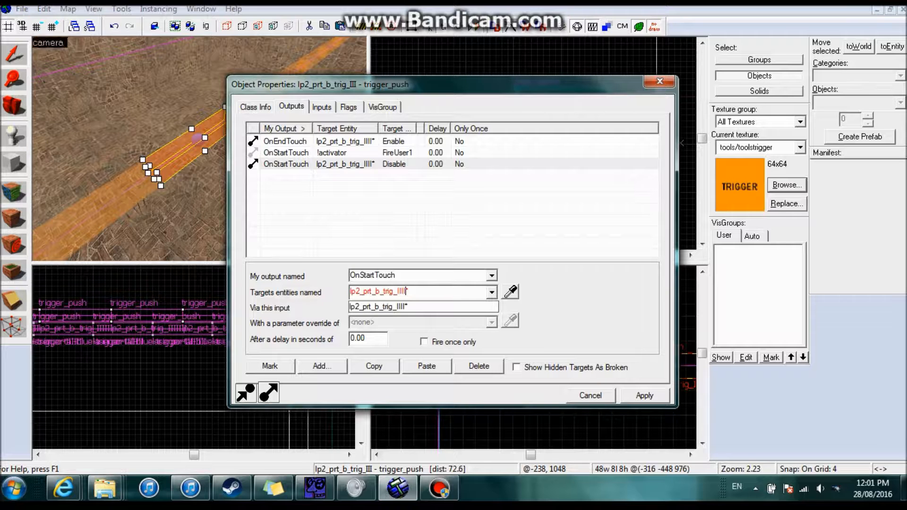
{"action": "left_click", "coordinate": [343, 152]}
- Paste the copied outputs into the fourth trigger and target its OnEndTouch Enable output at lp2_prt_b_trig_IIIII*
{"action": "key", "text": "z"}
{"action": "key", "text": "d"}
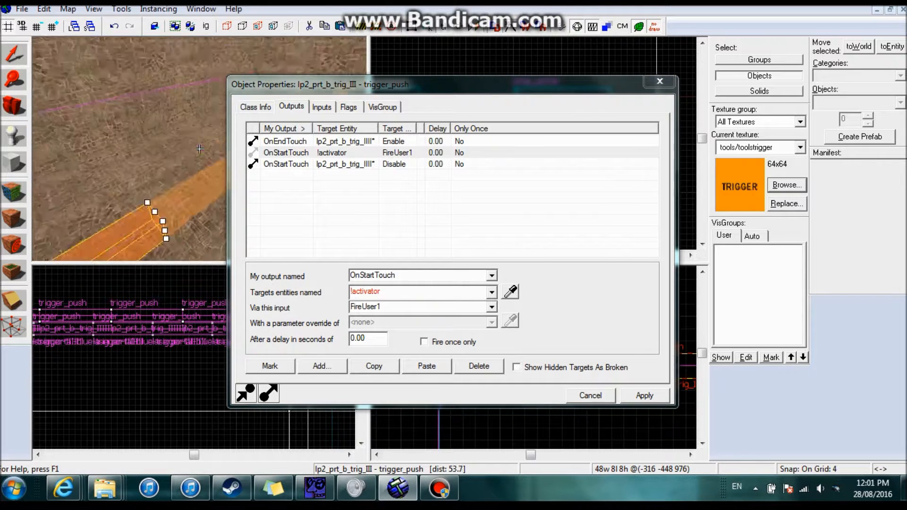
{"action": "key", "text": "z"}
{"action": "left_click", "coordinate": [198, 149]}
{"action": "left_click", "coordinate": [426, 366]}
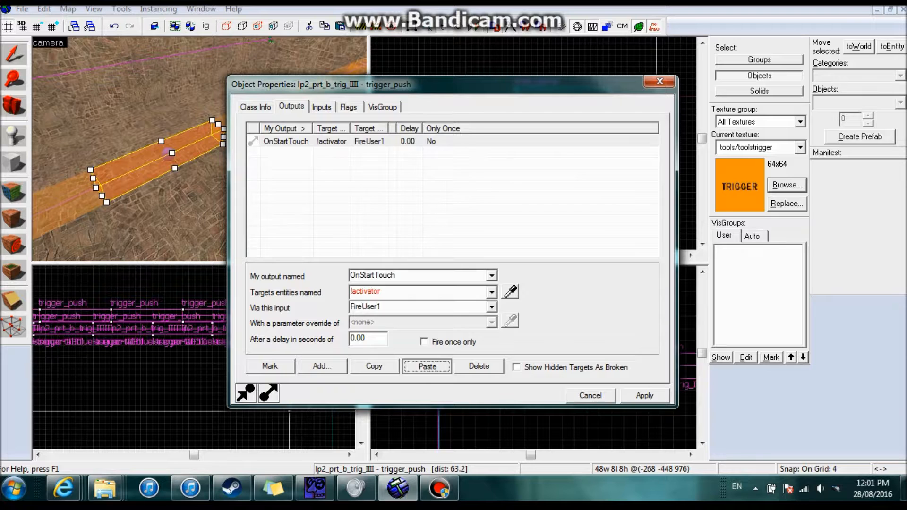
{"action": "left_click", "coordinate": [343, 141]}
{"action": "left_click", "coordinate": [402, 292]}
{"action": "left_click", "coordinate": [402, 292]}
{"action": "key", "text": "BackSpace"}
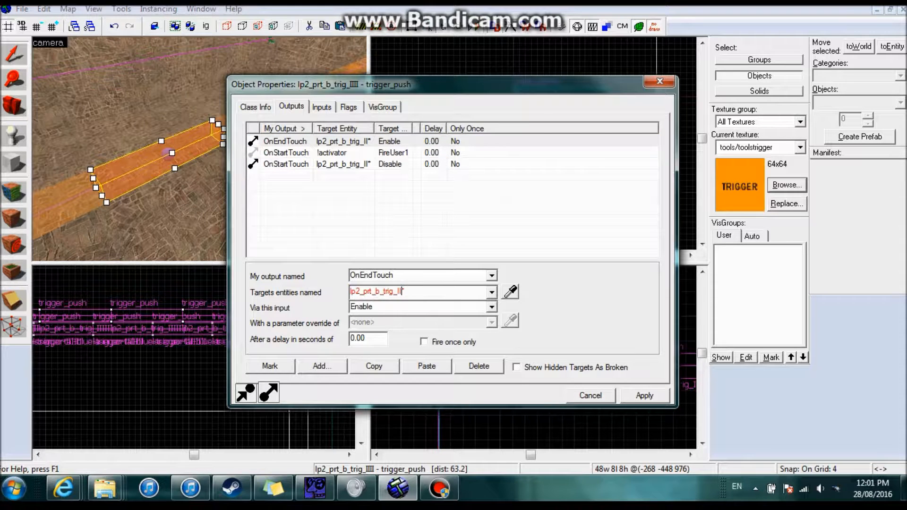
{"action": "type", "text": "III"}
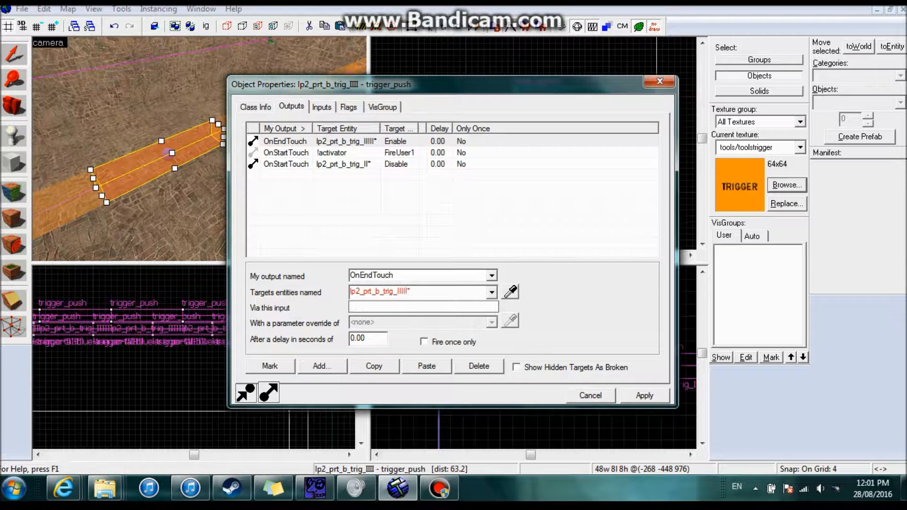
- Target the fourth trigger's OnStartTouch Disable output at lp2_prt_b_trig_IIIII*
{"action": "left_click", "coordinate": [342, 152]}
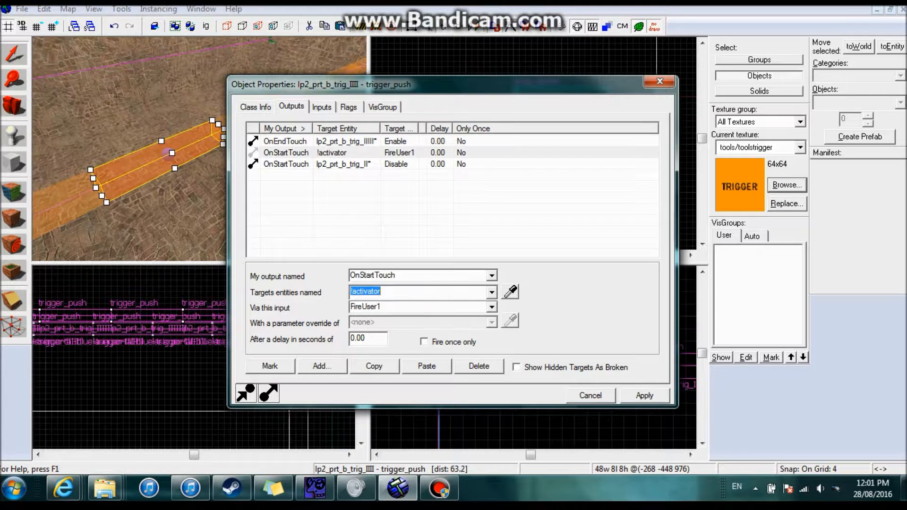
{"action": "left_click", "coordinate": [342, 164]}
{"action": "left_click", "coordinate": [402, 291]}
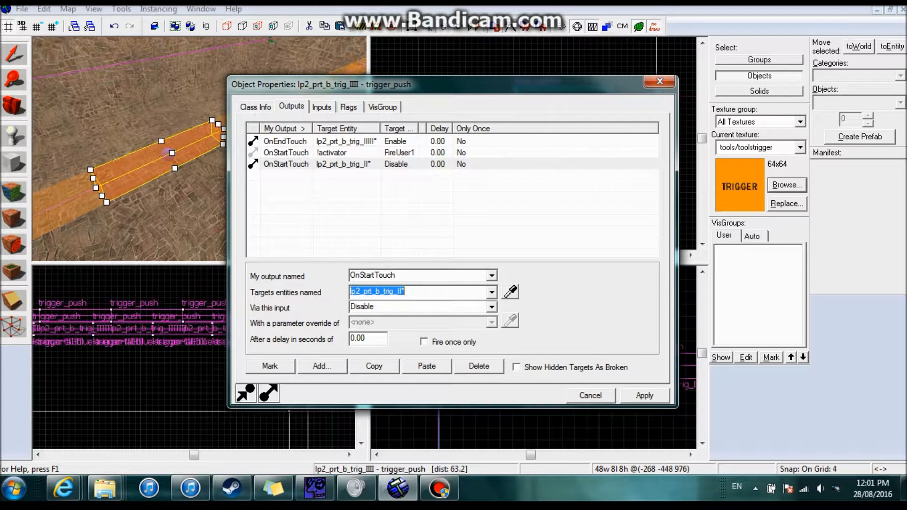
{"action": "left_click", "coordinate": [401, 291]}
{"action": "type", "text": "II"}
{"action": "left_click", "coordinate": [334, 152]}
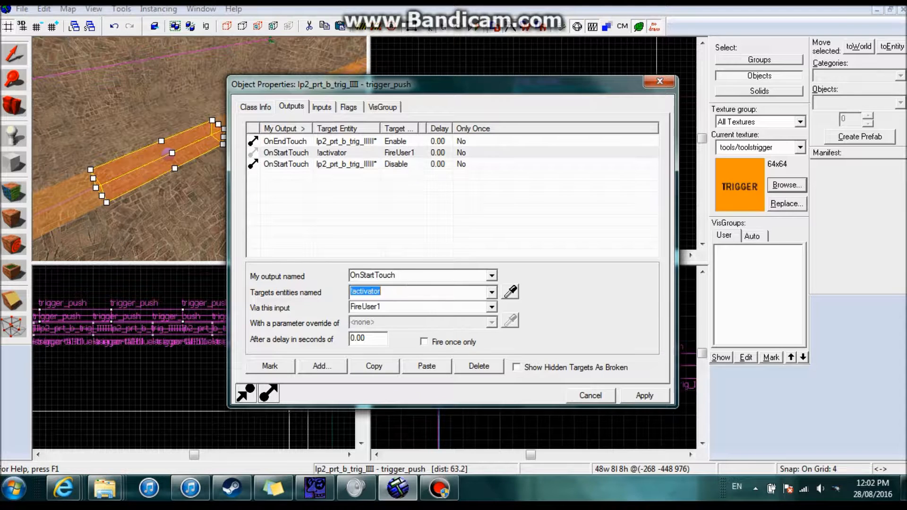
- Paste the copied outputs into the fifth trigger and target both the Enable and Disable outputs at lp2_prt_b_trig_IIIIII*
{"action": "key", "text": "z"}
{"action": "key", "text": "w"}
{"action": "left_click", "coordinate": [200, 149], "text": "ctrl"}
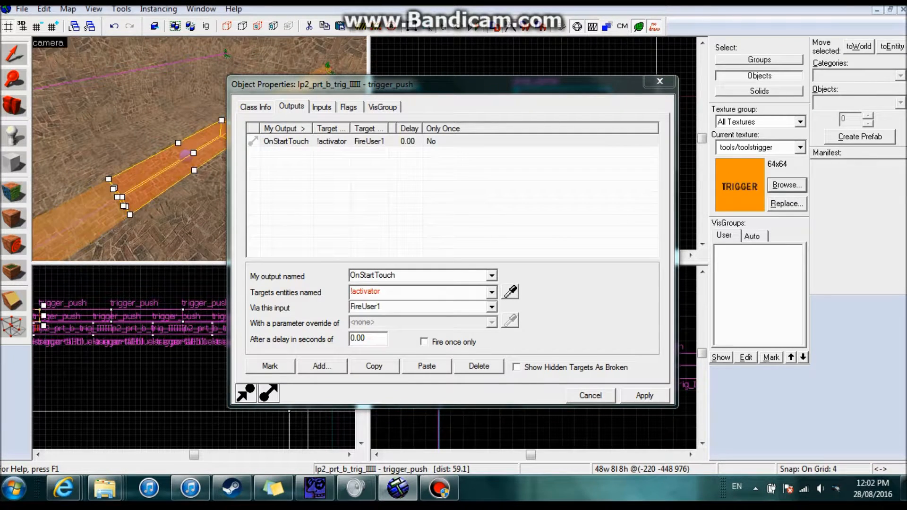
{"action": "left_click", "coordinate": [427, 366]}
{"action": "left_click", "coordinate": [401, 292]}
{"action": "left_click", "coordinate": [402, 291]}
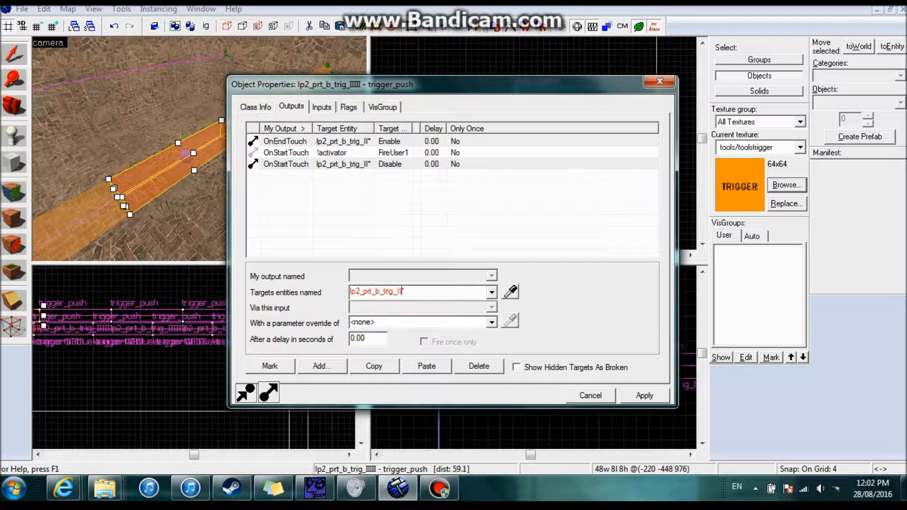
{"action": "type", "text": "III"}
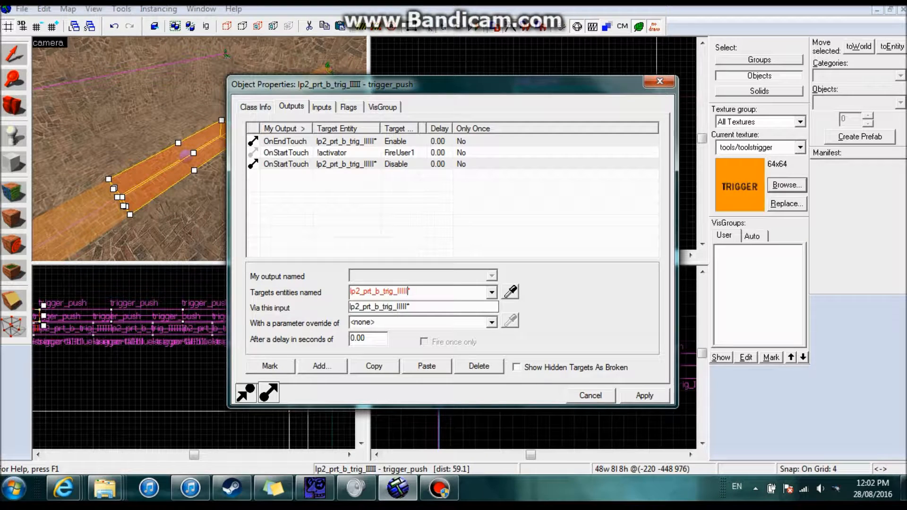
{"action": "type", "text": "I*"}
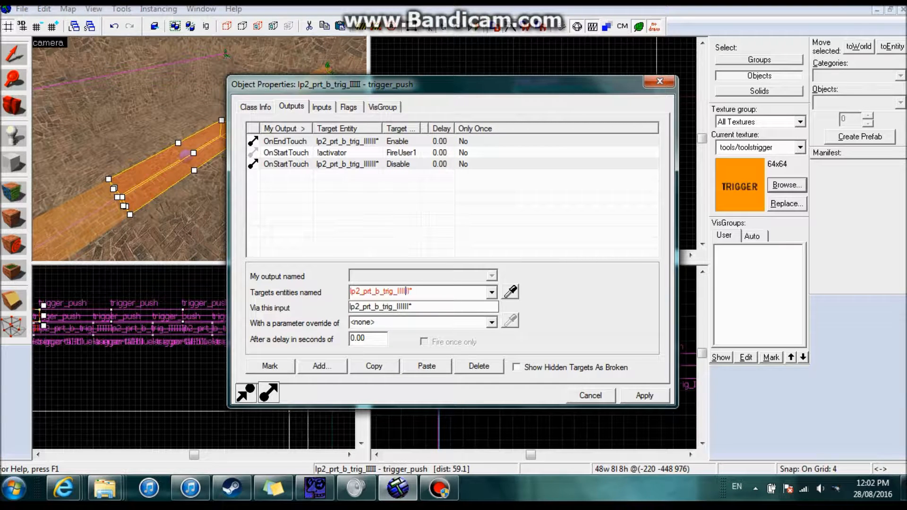
{"action": "left_click", "coordinate": [286, 153]}
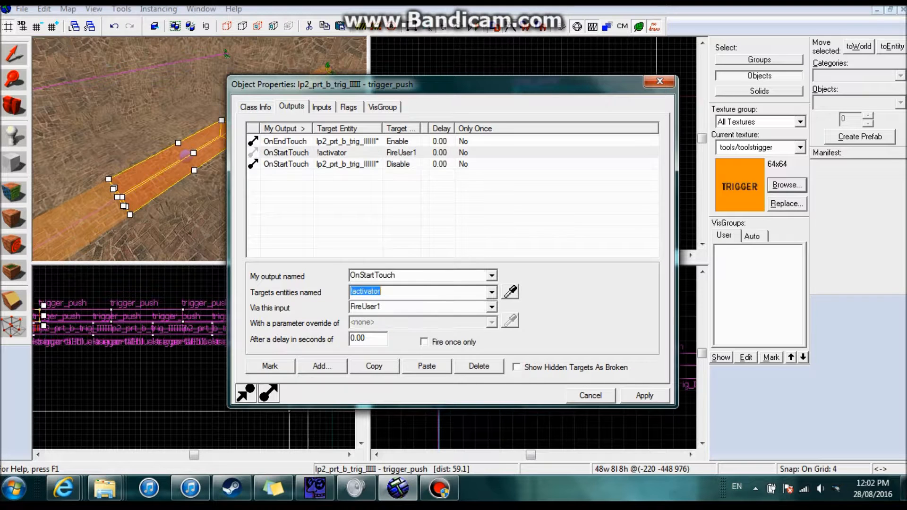
- Paste the copied outputs into the sixth trigger and target both the Enable and Disable outputs at lp2_prt_b_trig_IIIIIII*
{"action": "left_click", "coordinate": [80, 206]}
{"action": "left_click", "coordinate": [163, 163]}
{"action": "key", "text": "z"}
{"action": "key", "text": "d"}
{"action": "key", "text": "z"}
{"action": "left_click", "coordinate": [196, 144]}
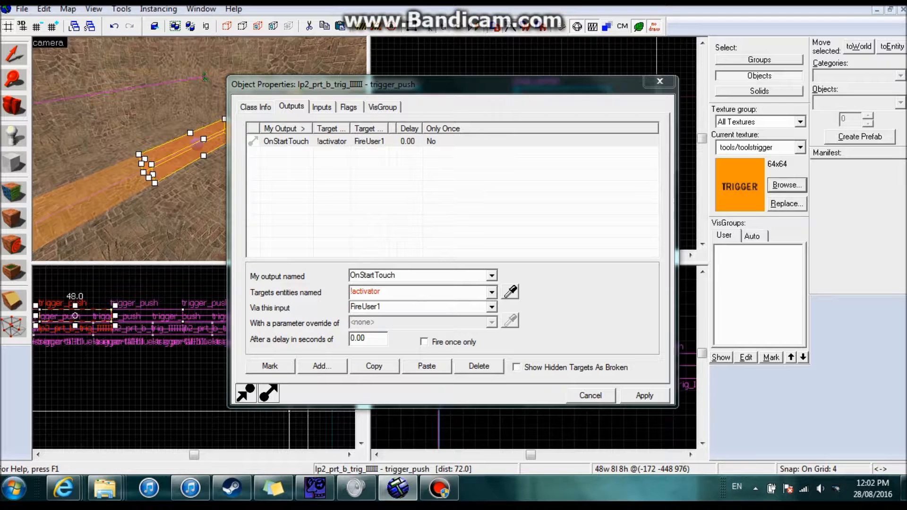
{"action": "left_click", "coordinate": [400, 291]}
{"action": "left_click", "coordinate": [400, 292]}
{"action": "type", "text": "IIIII*"}
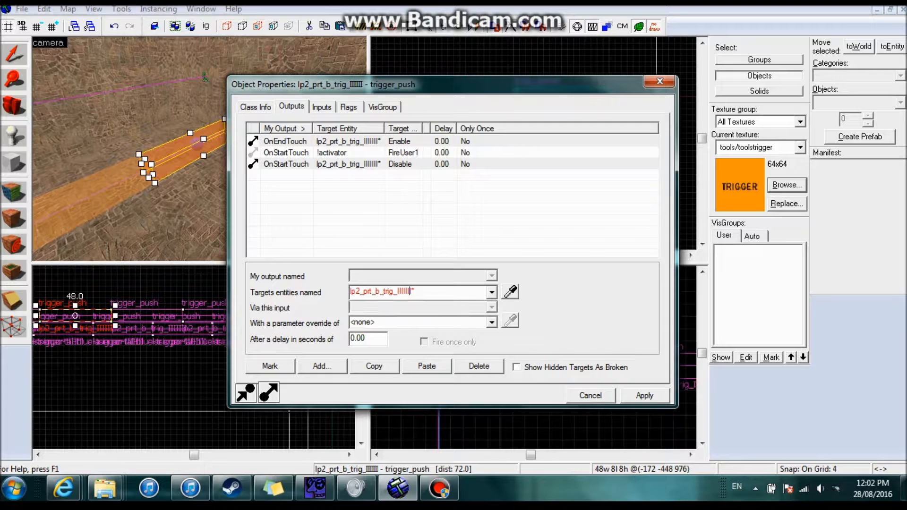
{"action": "left_click", "coordinate": [332, 153]}
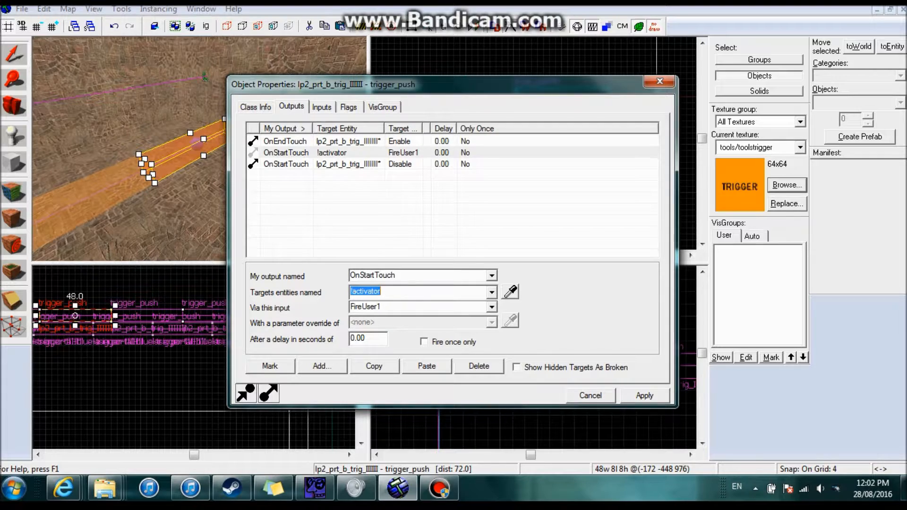
- Paste the copied outputs into the seventh trigger, target both at lp2_prt_b_trig_IIIIIIII* and apply the changes
{"action": "key", "text": "z"}
{"action": "key", "text": "w"}
{"action": "key", "text": "z"}
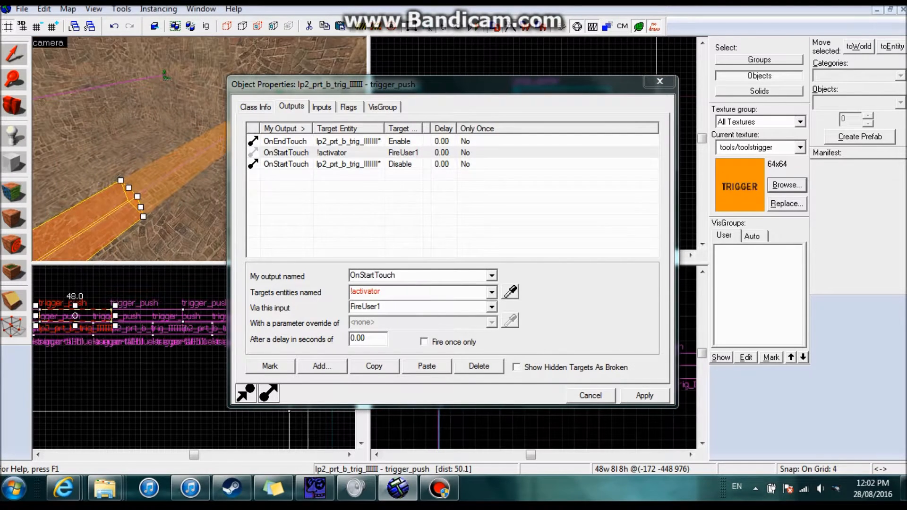
{"action": "left_click", "coordinate": [199, 149]}
{"action": "left_click", "coordinate": [427, 366]}
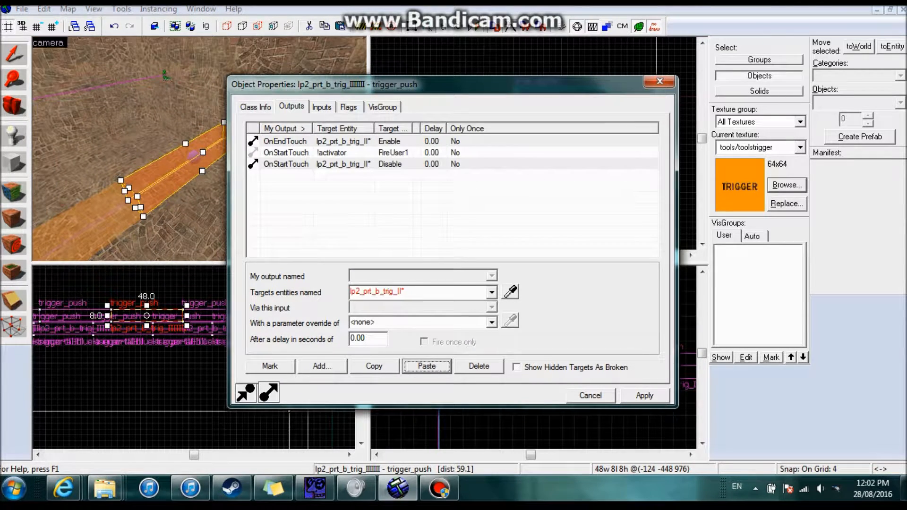
{"action": "left_click", "coordinate": [401, 292]}
{"action": "type", "text": "IIIIII"}
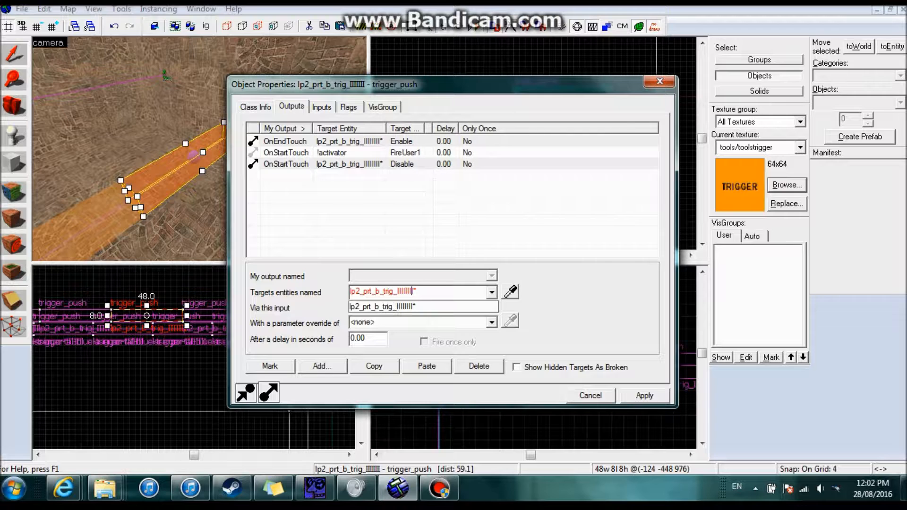
{"action": "left_click", "coordinate": [332, 153]}
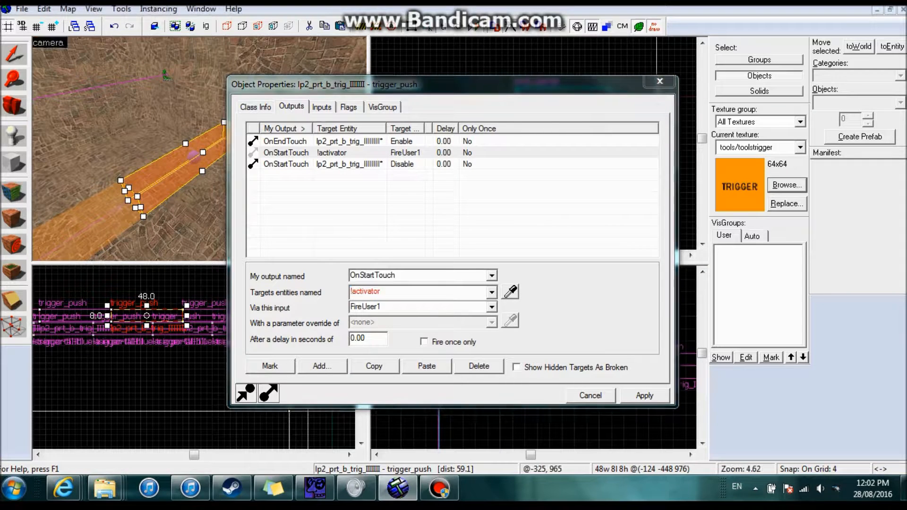
{"action": "left_click", "coordinate": [644, 396]}
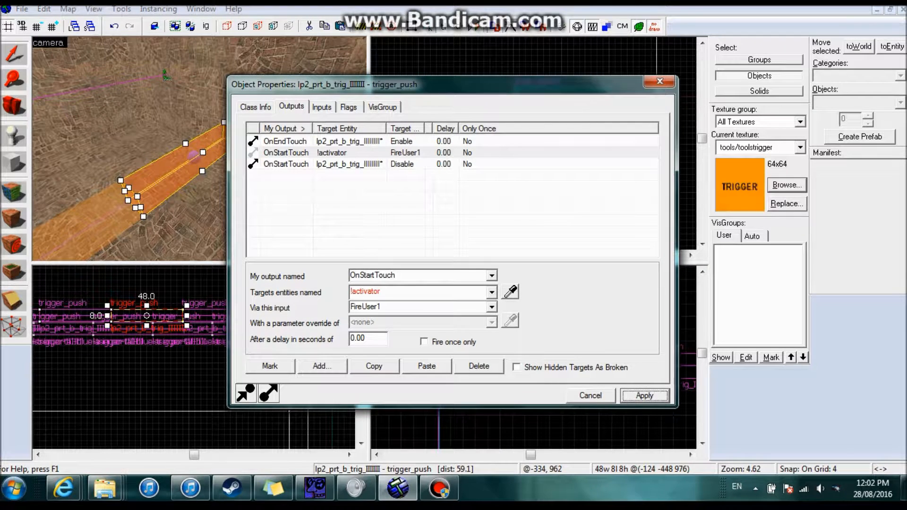
- Check the outputs of the eighth trigger, close its properties and clear the selection
{"action": "key", "text": "z"}
{"action": "left_click", "coordinate": [200, 149]}
{"action": "key", "text": "z"}
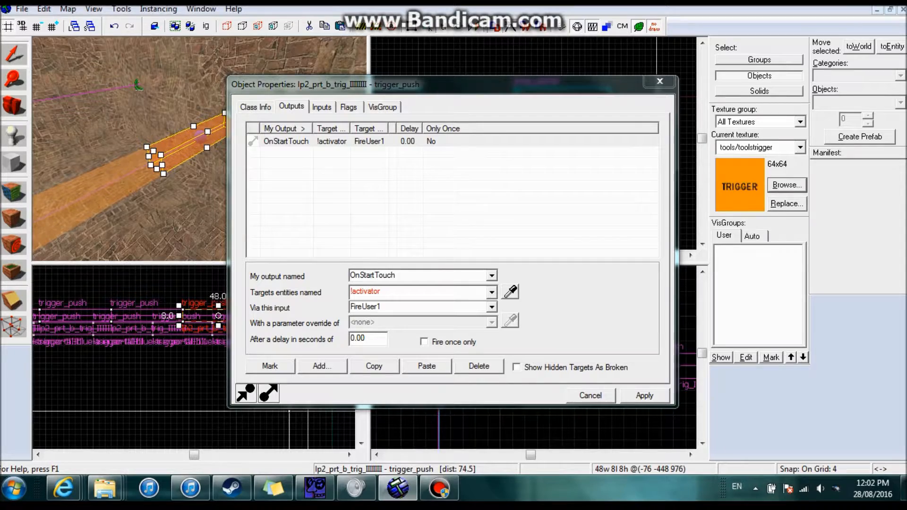
{"action": "left_click", "coordinate": [660, 81]}
{"action": "key", "text": "z"}
{"action": "key", "text": "Escape"}
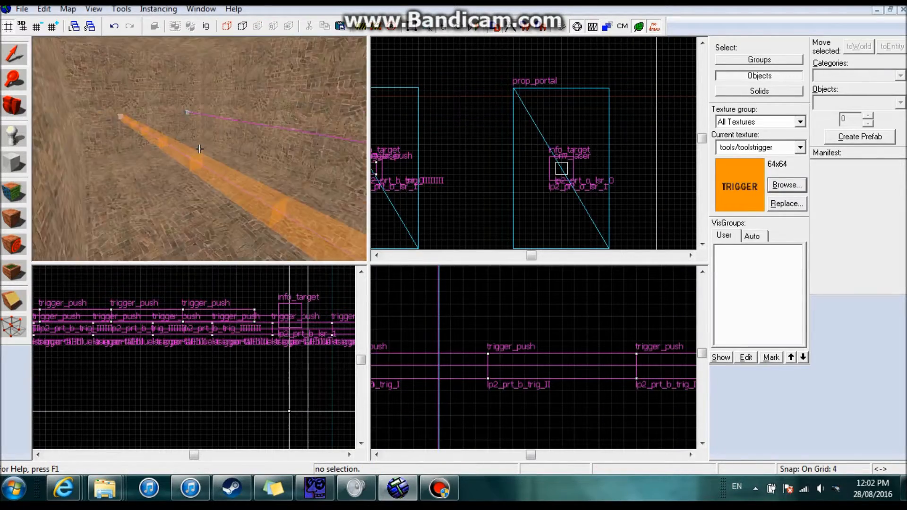
- Switch the selection mode to Groups
{"action": "key", "text": "z"}
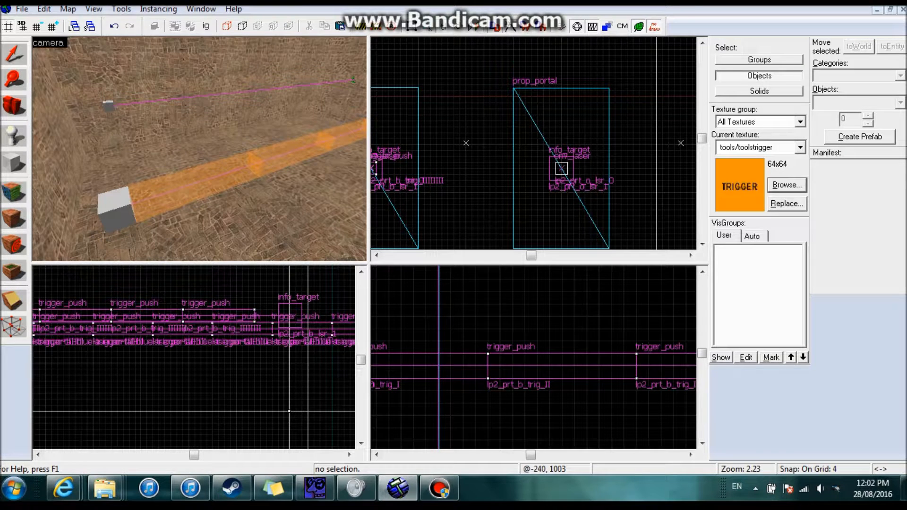
{"action": "left_click", "coordinate": [759, 59]}
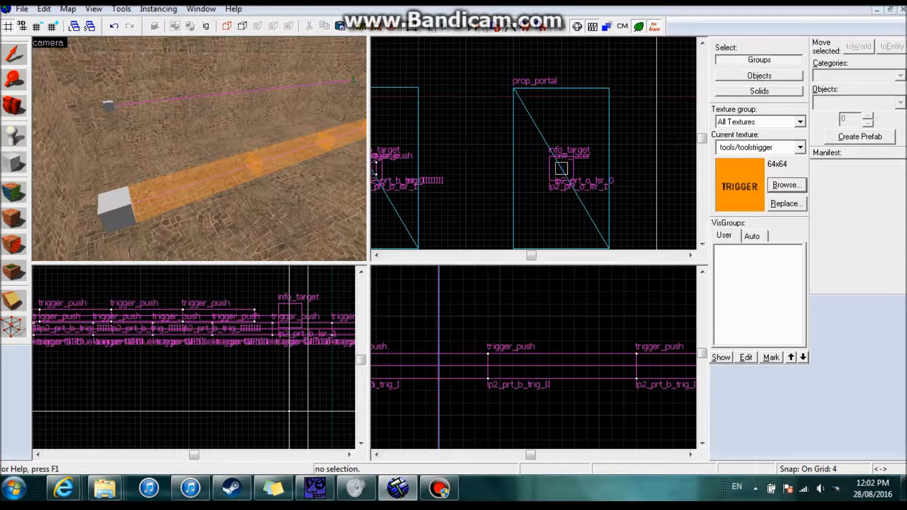
- Create a 384 × 8 × 8 block with the tools/toolstrigger texture spanning all eight trigger_push entities along the blue portal's laser
{"action": "left_click", "coordinate": [203, 182]}
{"action": "left_click", "coordinate": [14, 162]}
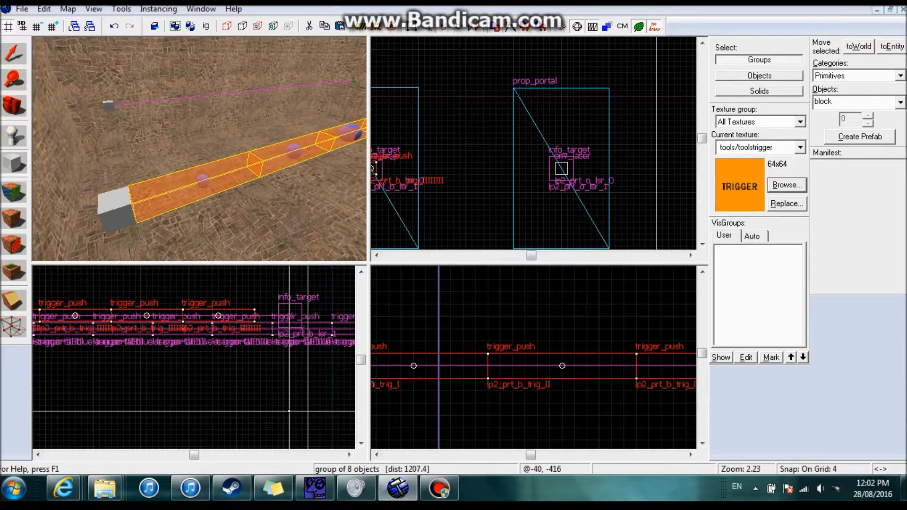
{"action": "scroll", "coordinate": [270, 283], "scroll_direction": "down", "scroll_amount": 6}
{"action": "scroll", "coordinate": [82, 287], "scroll_direction": "up", "scroll_amount": 6}
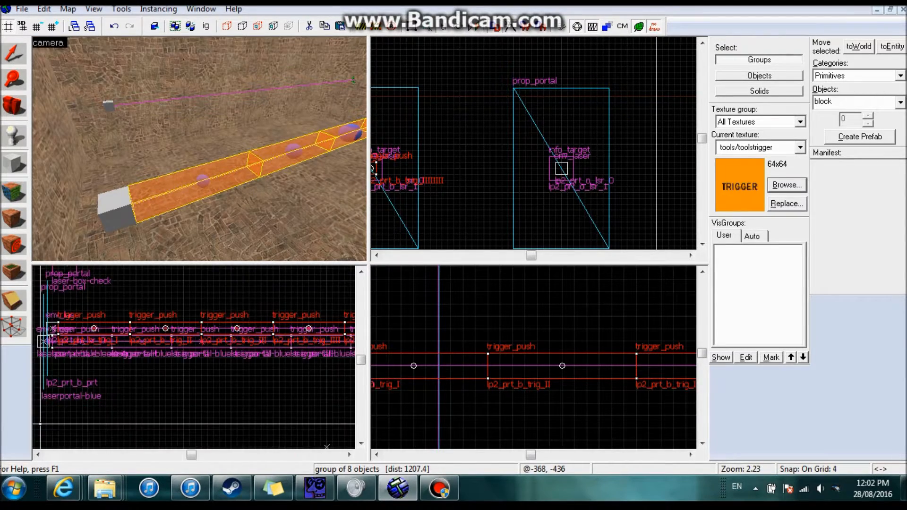
{"action": "scroll", "coordinate": [160, 308], "scroll_direction": "down", "scroll_amount": 2}
{"action": "scroll", "coordinate": [553, 350], "scroll_direction": "down", "scroll_amount": 7}
{"action": "scroll", "coordinate": [525, 352], "scroll_direction": "up", "scroll_amount": 4}
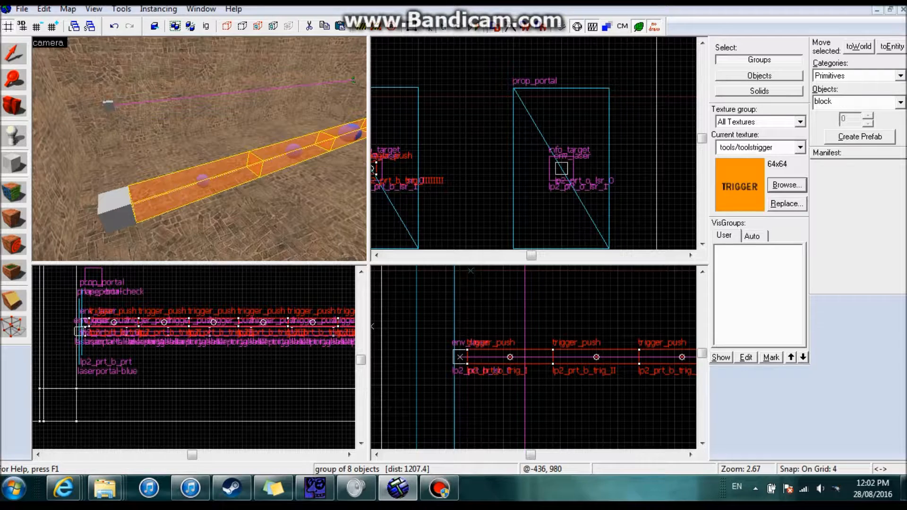
{"action": "mouse_move", "coordinate": [467, 350]}
{"action": "left_mouse_down"}
{"action": "mouse_move", "coordinate": [905, 361]}
{"action": "mouse_move", "coordinate": [608, 357]}
{"action": "mouse_move", "coordinate": [626, 357]}
{"action": "left_mouse_up"}
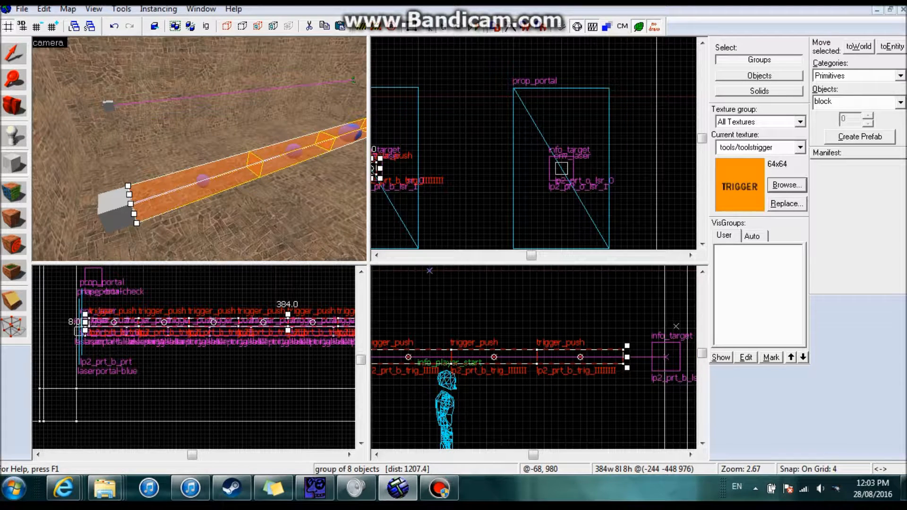
{"action": "key", "text": "Return"}
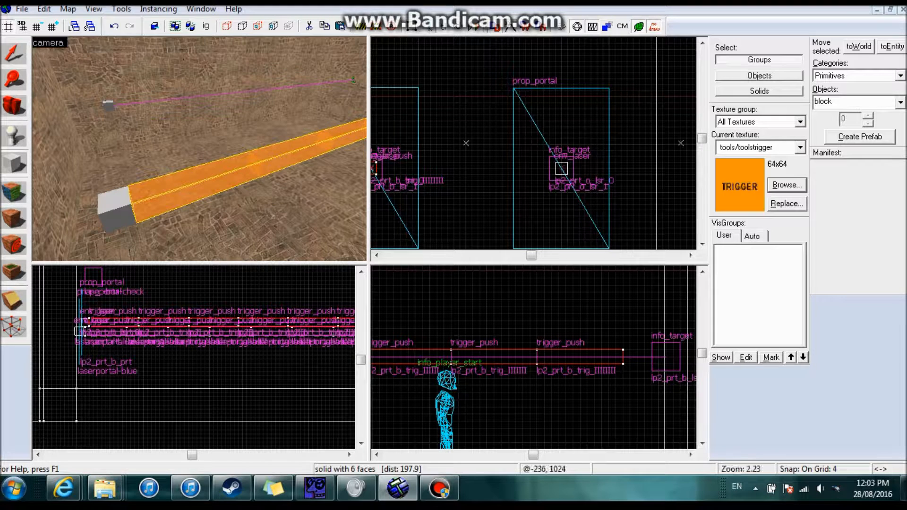
- Tie the new full-length block to an entity and set its class to trigger_push
{"action": "left_click", "coordinate": [891, 46]}
{"action": "key", "text": "ctrl+a"}
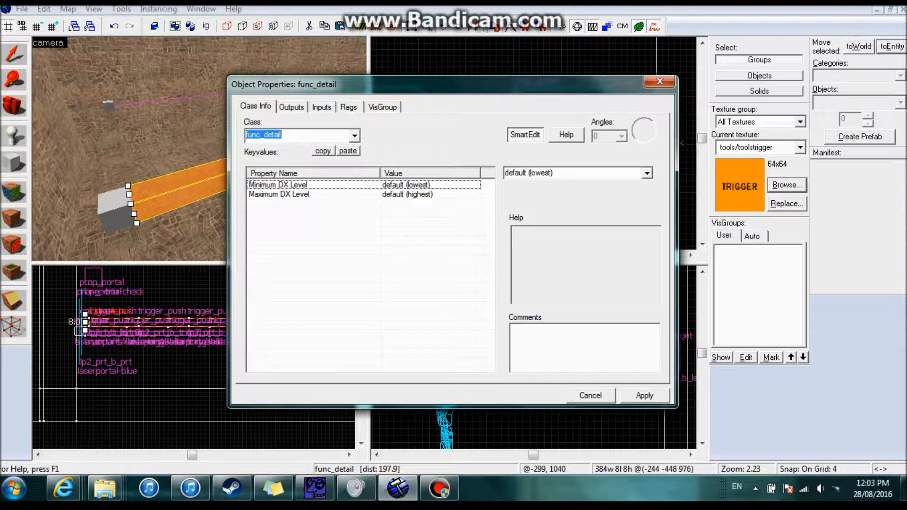
{"action": "type", "text": "tru"}
{"action": "key", "text": "BackSpace"}
{"action": "type", "text": "igger_push"}
{"action": "key", "text": "Return"}
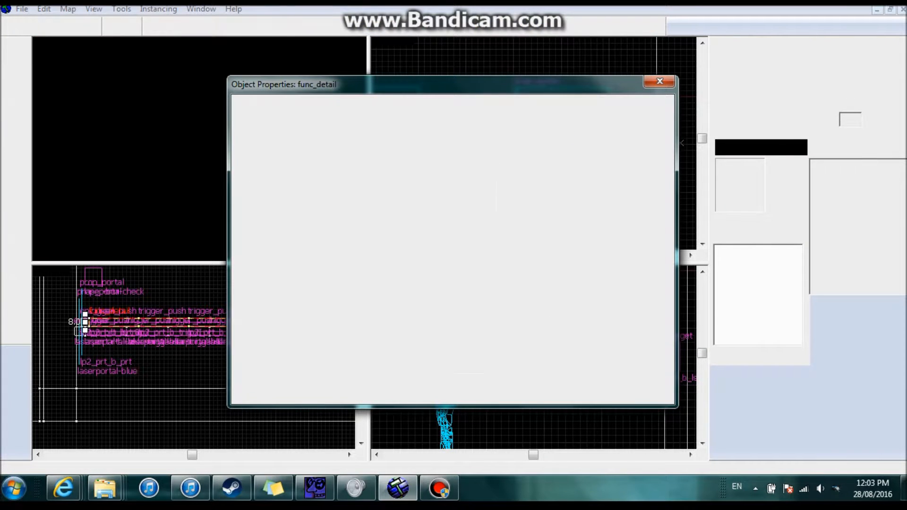
- Enable the Physics Objects flag on the full-length trigger_push
{"action": "left_click", "coordinate": [279, 204]}
{"action": "left_click", "coordinate": [279, 222]}
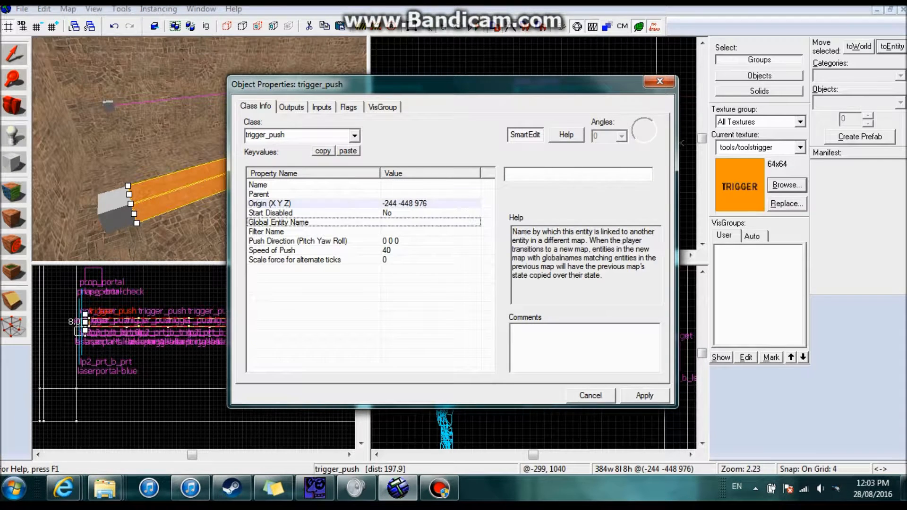
{"action": "left_click", "coordinate": [279, 184]}
{"action": "left_click", "coordinate": [349, 107]}
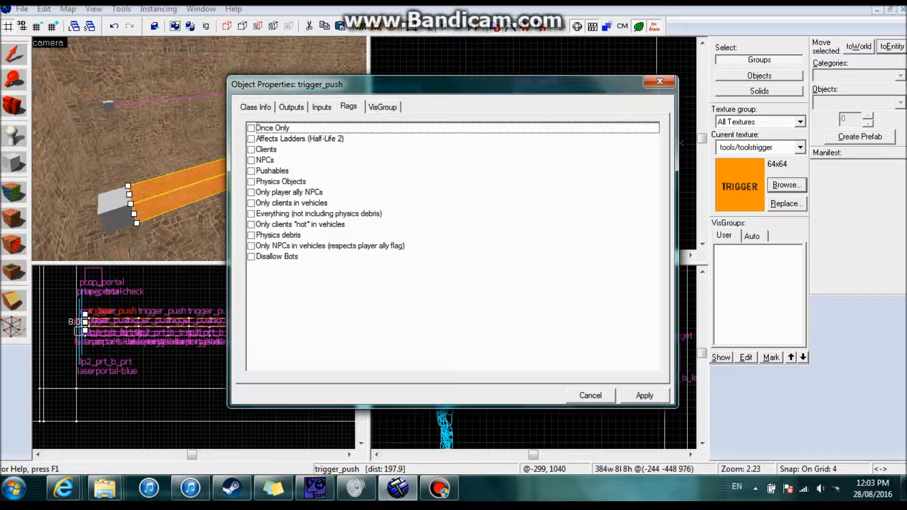
{"action": "left_click", "coordinate": [251, 182]}
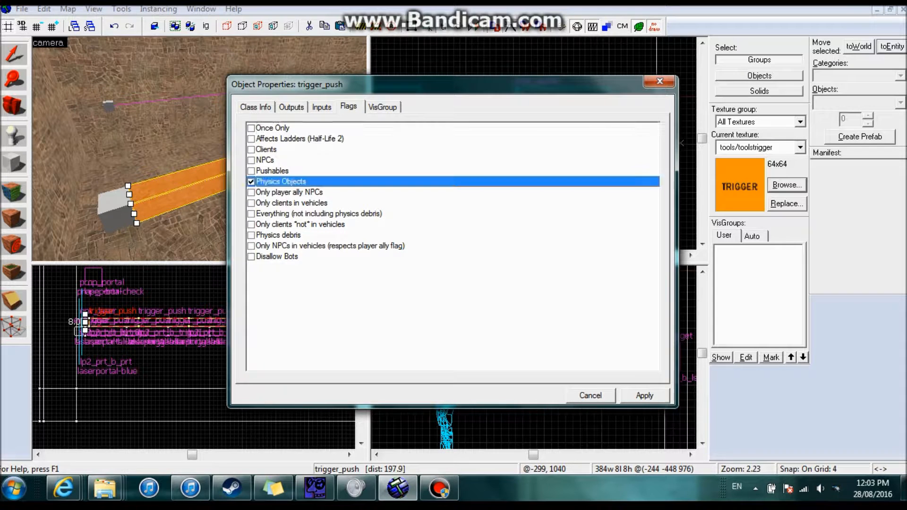
- Name the full-length trigger lp2_prt_b_trig_exit and apply the change
{"action": "left_click", "coordinate": [292, 107]}
{"action": "left_click", "coordinate": [256, 108]}
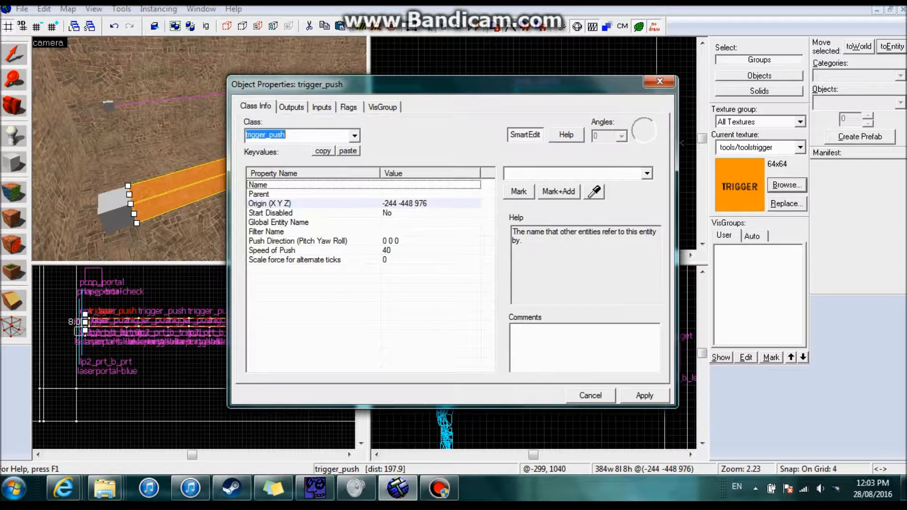
{"action": "left_click", "coordinate": [279, 223]}
{"action": "key", "text": "Up"}
{"action": "key", "text": "Up"}
{"action": "key", "text": "Up"}
{"action": "key", "text": "Up"}
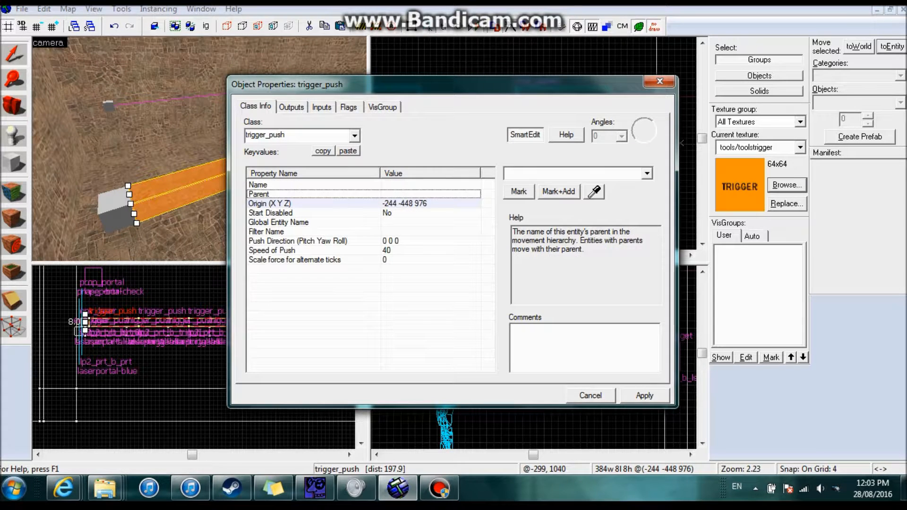
{"action": "type", "text": "l"}
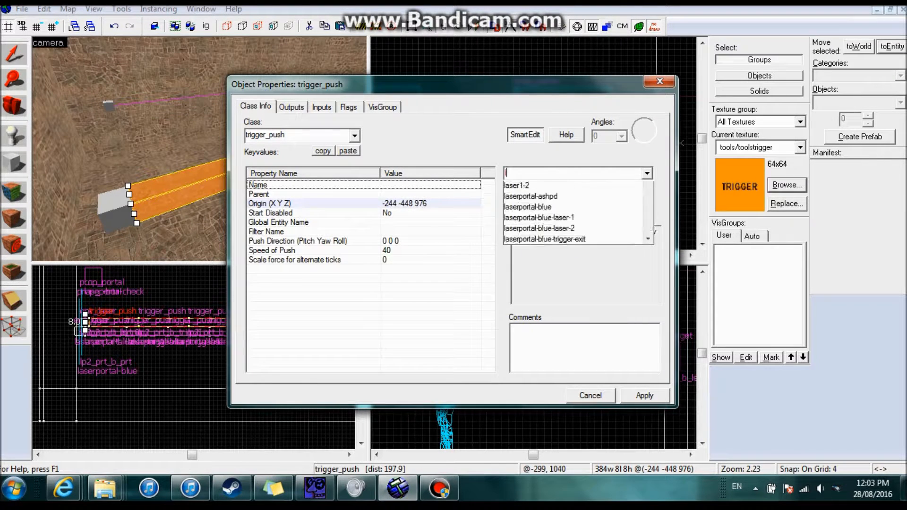
{"action": "type", "text": "p2_prt_b_trig_exit"}
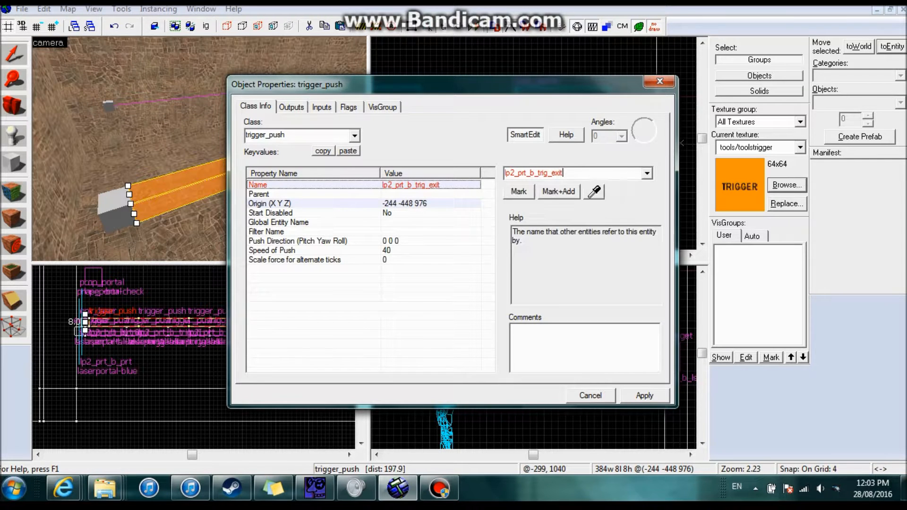
{"action": "key", "text": "Return"}
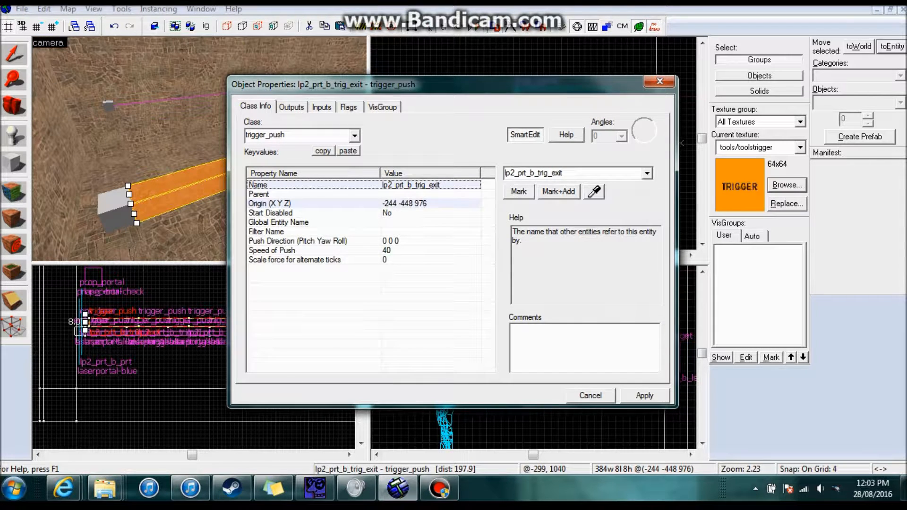
- Set the exit trigger's Speed of Push to 0 and apply it
{"action": "left_click", "coordinate": [291, 107]}
{"action": "left_click", "coordinate": [255, 108]}
{"action": "left_click", "coordinate": [283, 250]}
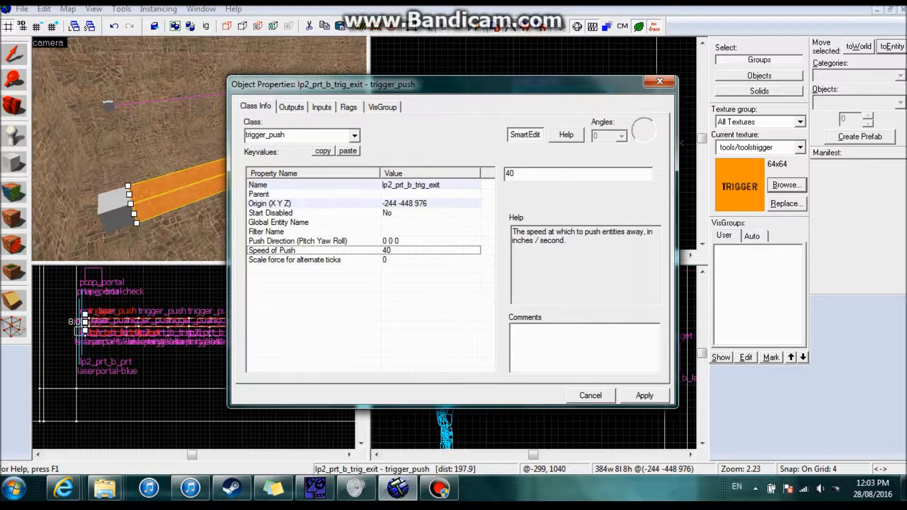
{"action": "type", "text": "0"}
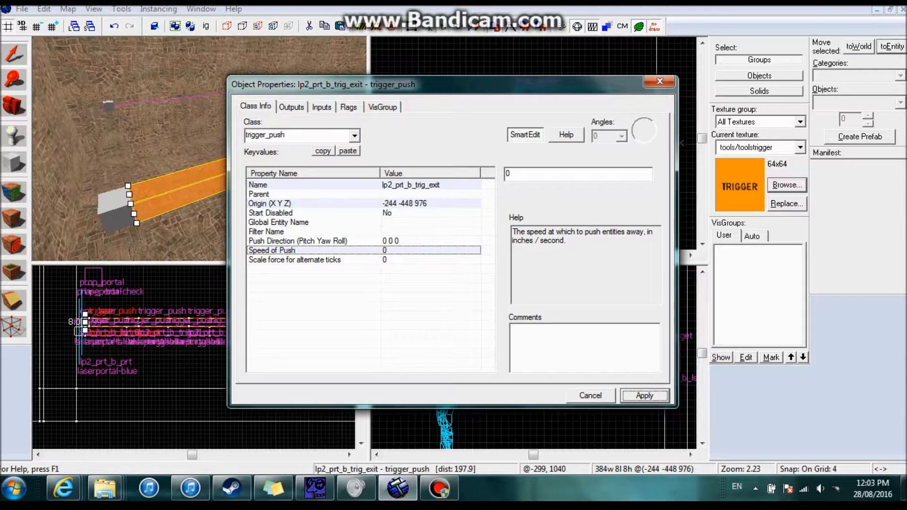
- Add an OnEndTouch output to the exit trigger that sends FireUser2 to !activator, and apply it
{"action": "left_click", "coordinate": [291, 107]}
{"action": "left_click", "coordinate": [322, 366]}
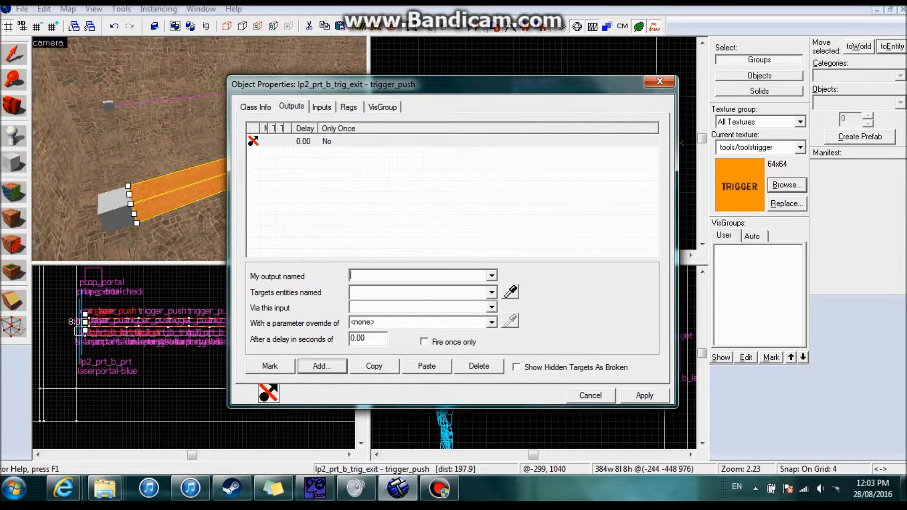
{"action": "left_click", "coordinate": [491, 276]}
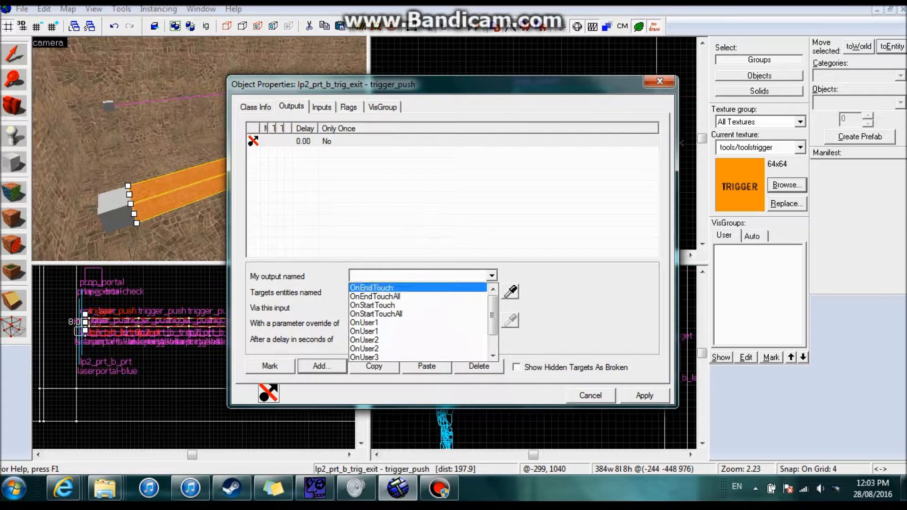
{"action": "left_click", "coordinate": [378, 289]}
{"action": "left_click", "coordinate": [378, 292]}
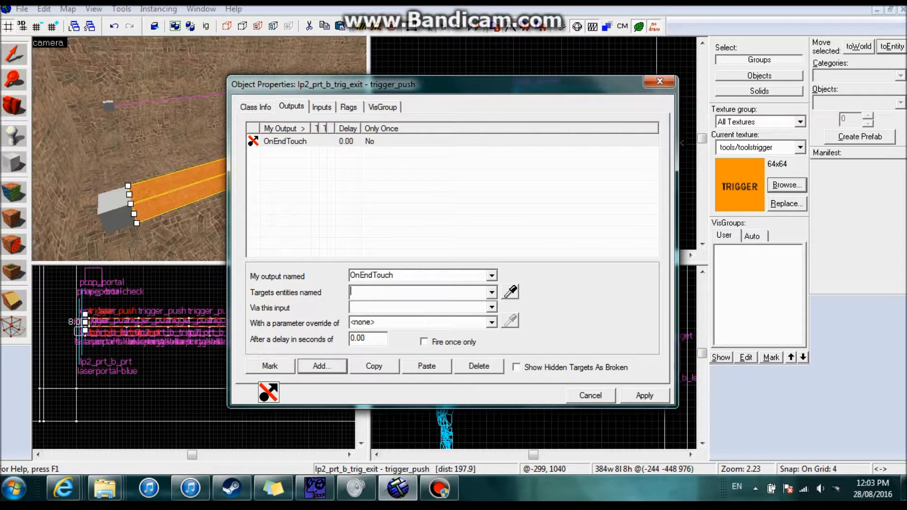
{"action": "left_click", "coordinate": [492, 292]}
{"action": "key", "text": "Escape"}
{"action": "type", "text": "!activator"}
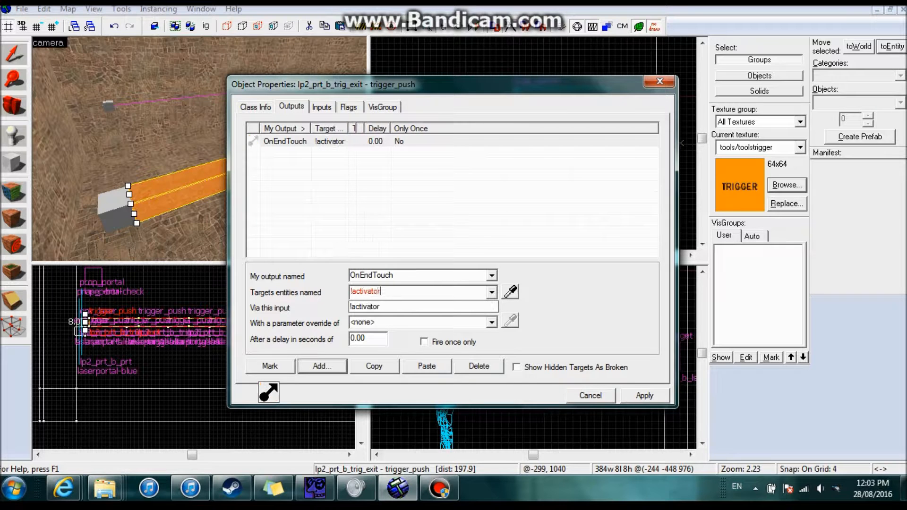
{"action": "left_click", "coordinate": [378, 308]}
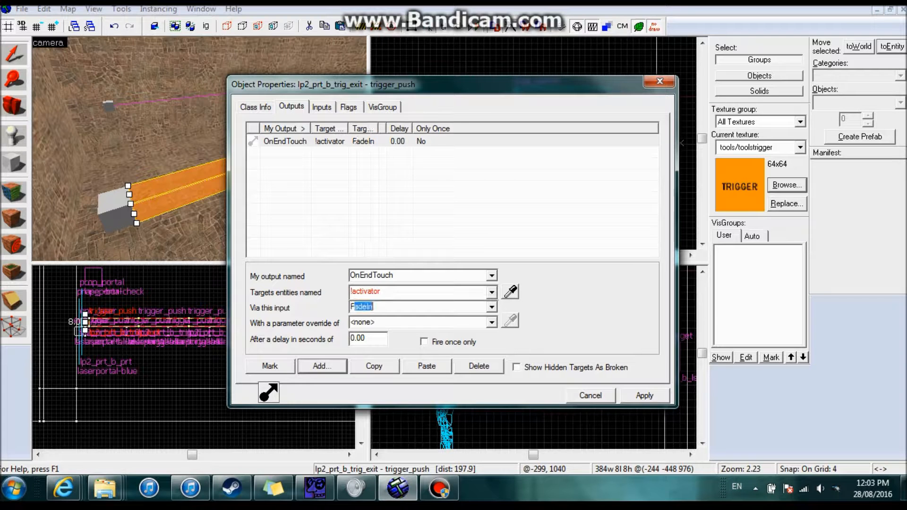
{"action": "type", "text": "FireUser2"}
{"action": "left_click", "coordinate": [351, 307]}
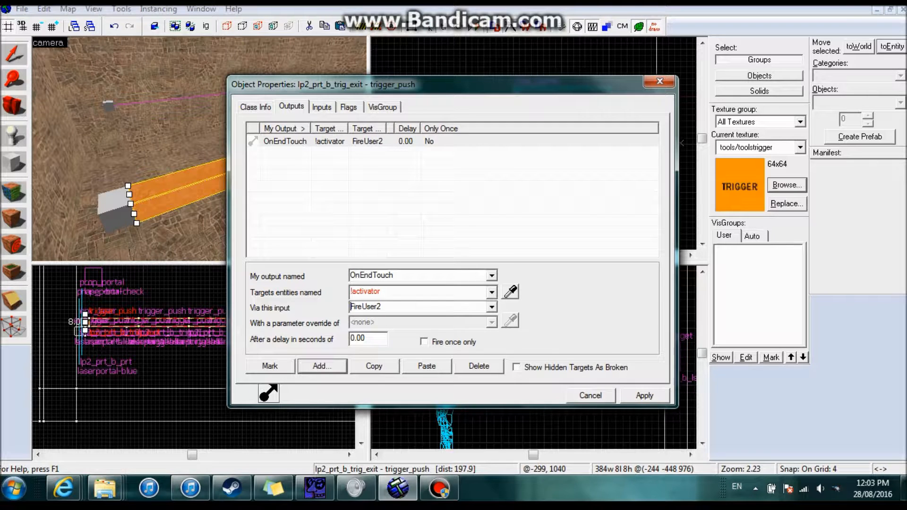
{"action": "left_click", "coordinate": [645, 396]}
- Check the exit trigger's flags, apply and close its properties, and clear the selection
{"action": "left_click", "coordinate": [349, 107]}
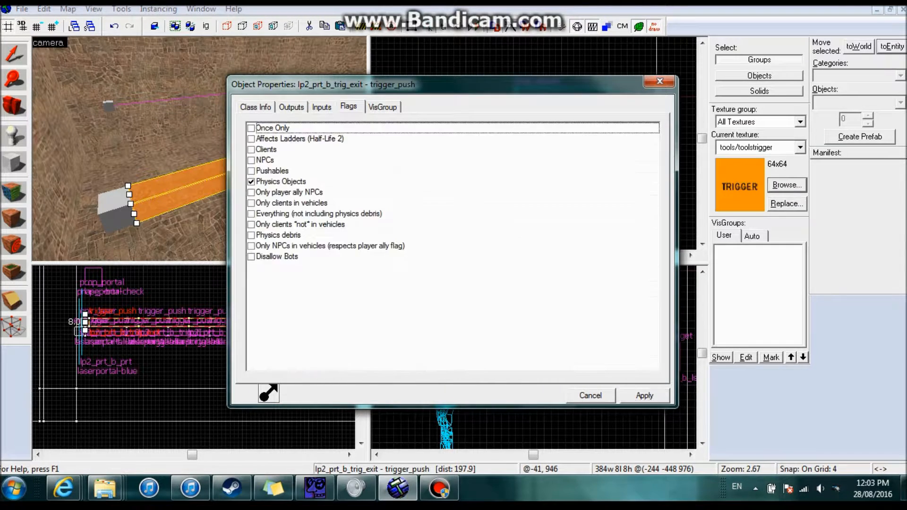
{"action": "left_click", "coordinate": [644, 395]}
{"action": "left_click", "coordinate": [590, 396]}
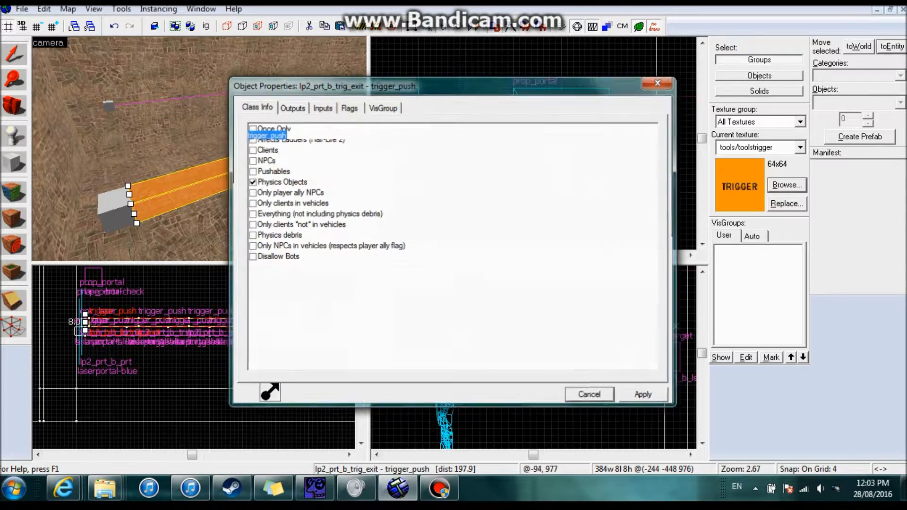
{"action": "key", "text": "z"}
{"action": "key", "text": "w"}
{"action": "key", "text": "Escape"}
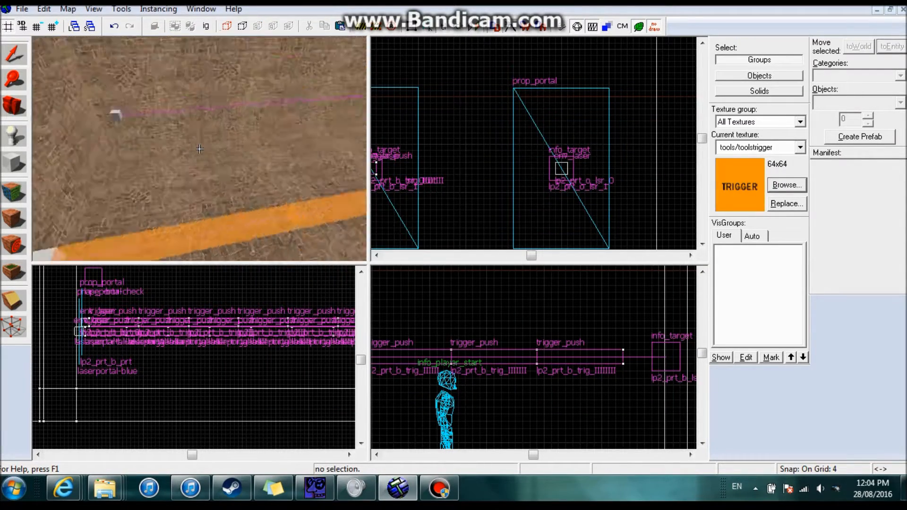
- Examine the properties of the orange portal's exit trigger and its group of eight triggers, and close them with nothing selected
{"action": "key", "text": "z"}
{"action": "key", "text": "z"}
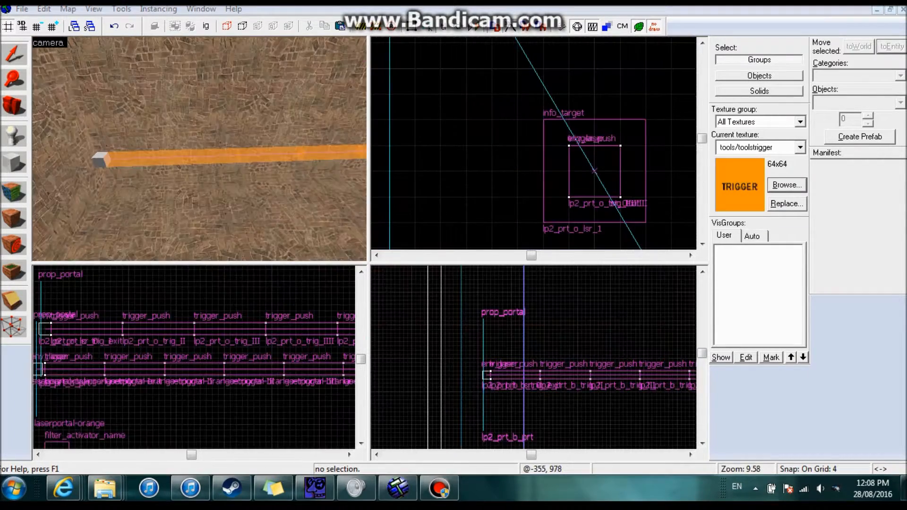
{"action": "key", "text": "w"}
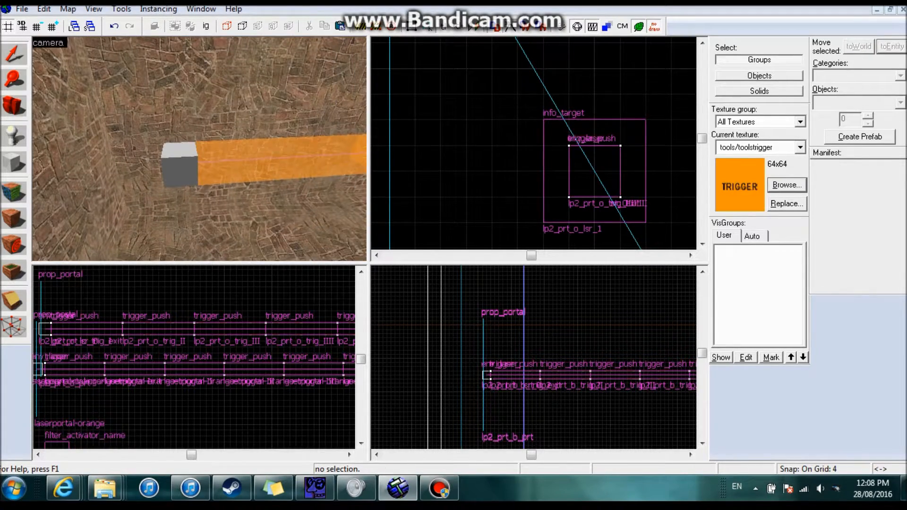
{"action": "double_click", "coordinate": [200, 148]}
{"action": "left_click", "coordinate": [259, 184]}
{"action": "key", "text": "z"}
{"action": "key", "text": "w"}
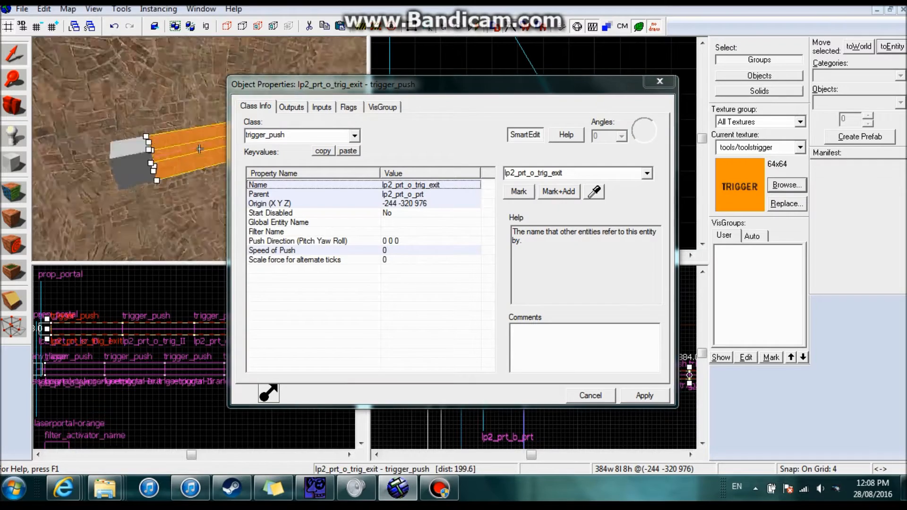
{"action": "left_click", "coordinate": [199, 149]}
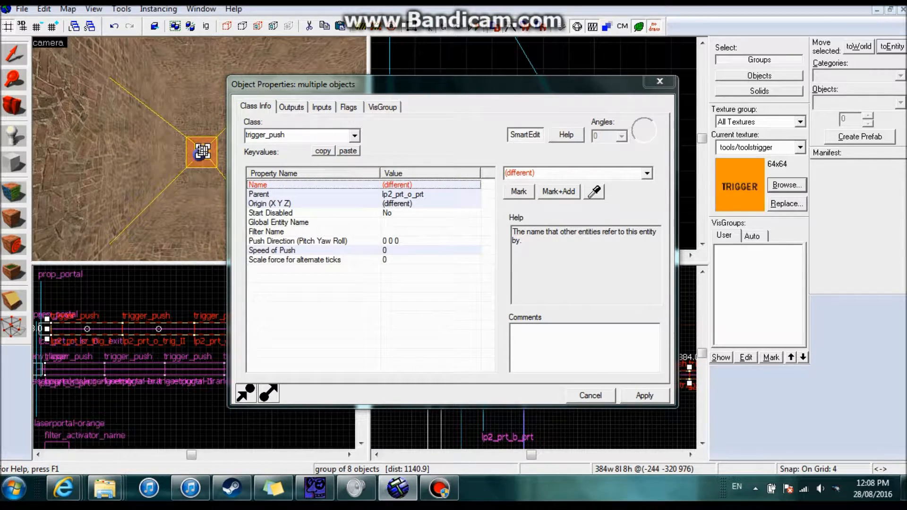
{"action": "key", "text": "Escape"}
{"action": "key", "text": "s"}
{"action": "key", "text": "z"}
{"action": "key", "text": "s"}
{"action": "key", "text": "z"}
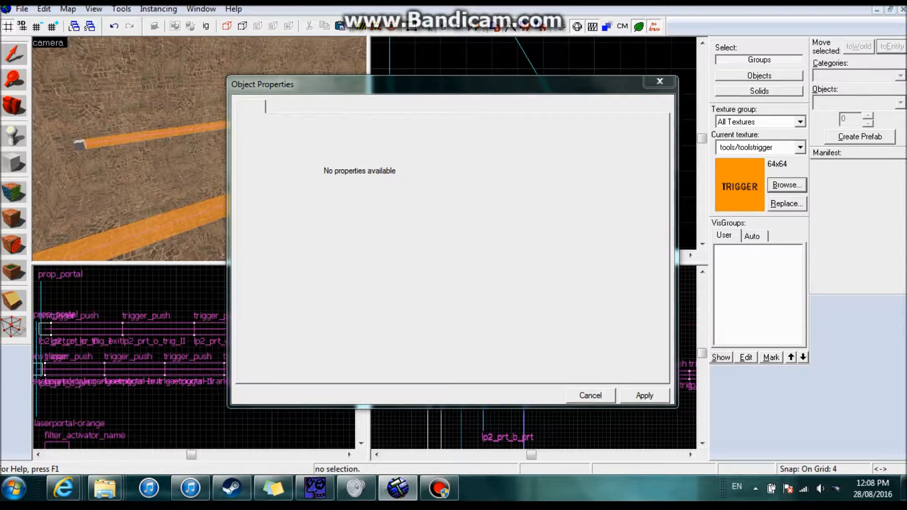
{"action": "left_click", "coordinate": [590, 395]}
- Place a prop_physics entity on the floor near the player start and raise it slightly
{"action": "key", "text": "z"}
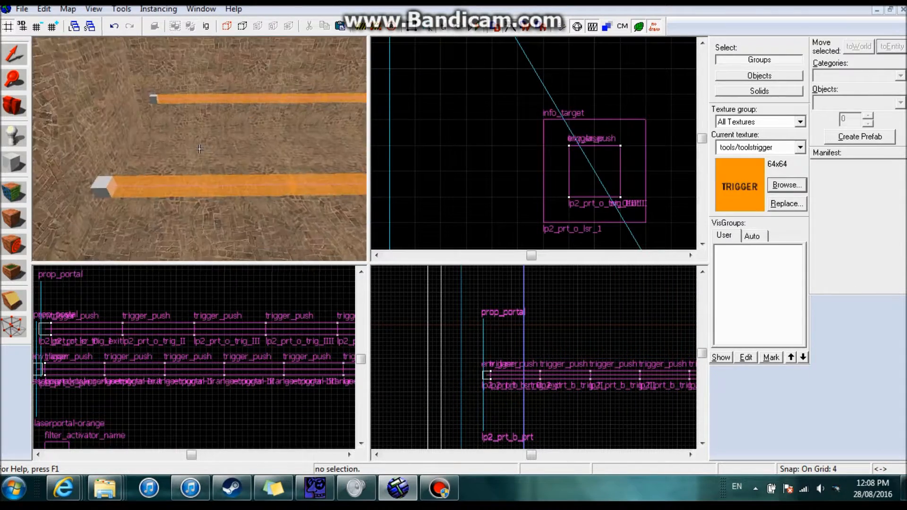
{"action": "key", "text": "w"}
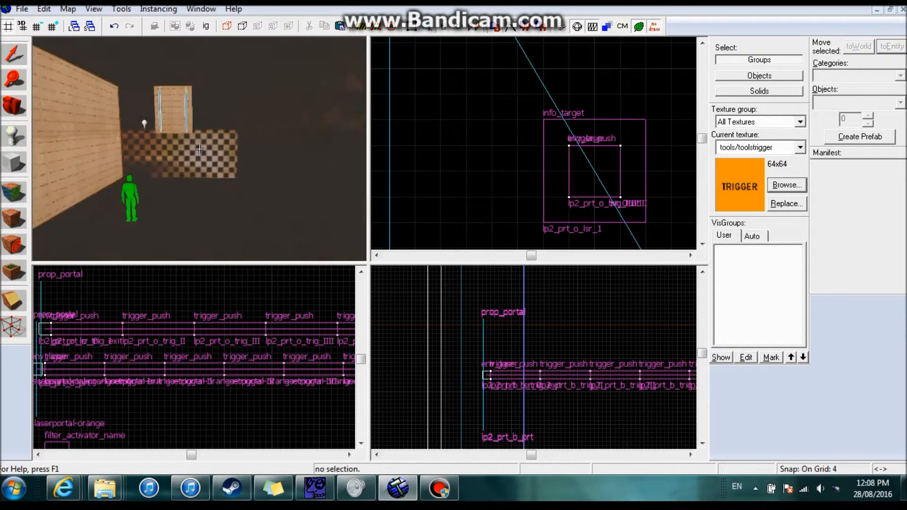
{"action": "key", "text": "w"}
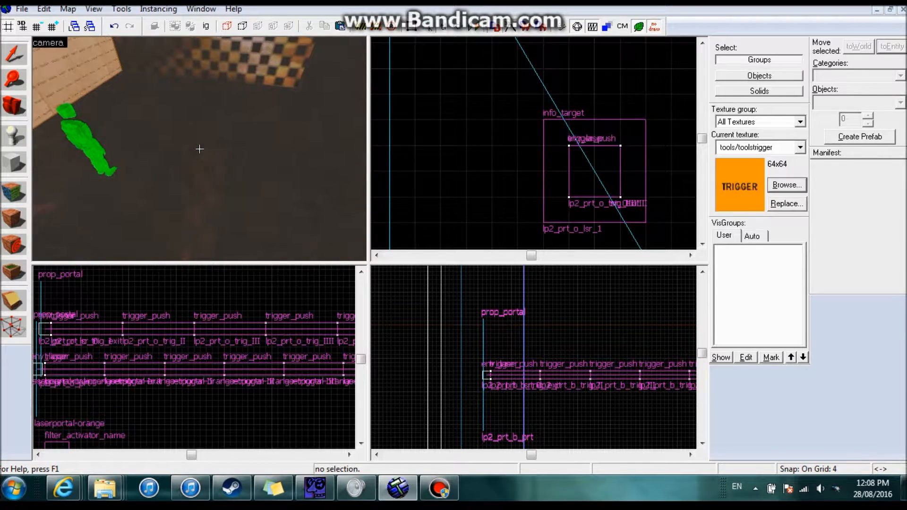
{"action": "left_click", "coordinate": [14, 135]}
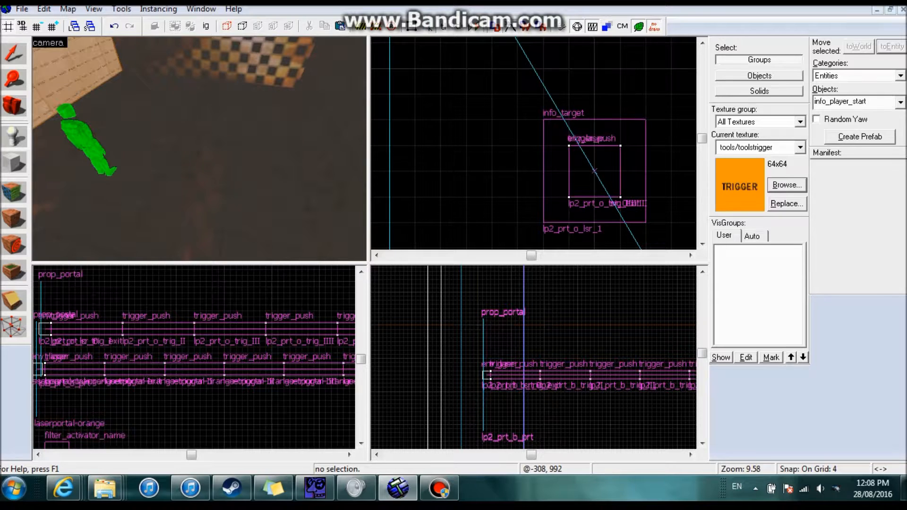
{"action": "type", "text": "prop_physics"}
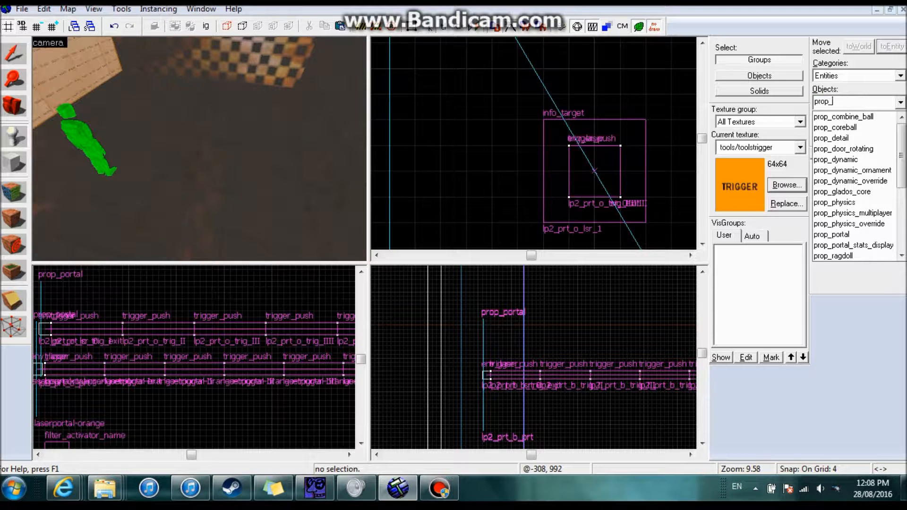
{"action": "key", "text": "Return"}
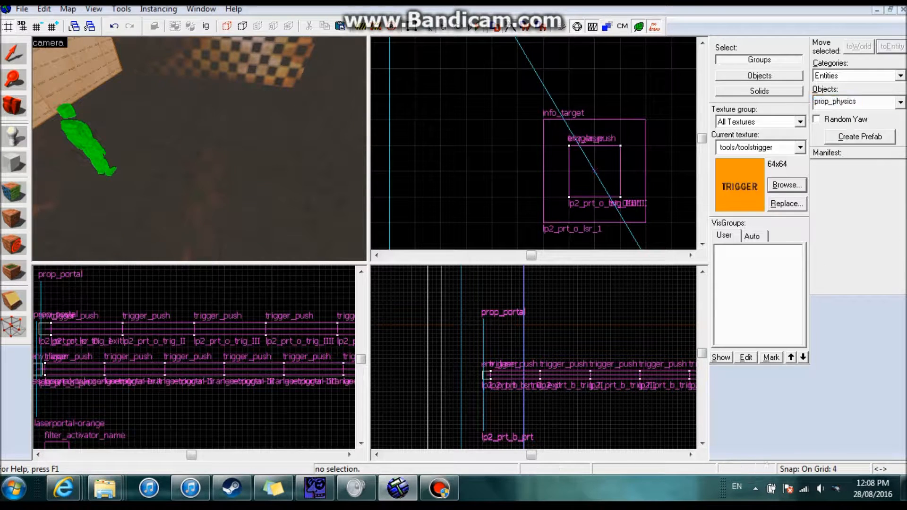
{"action": "left_click", "coordinate": [199, 148]}
{"action": "key", "text": "shift+s"}
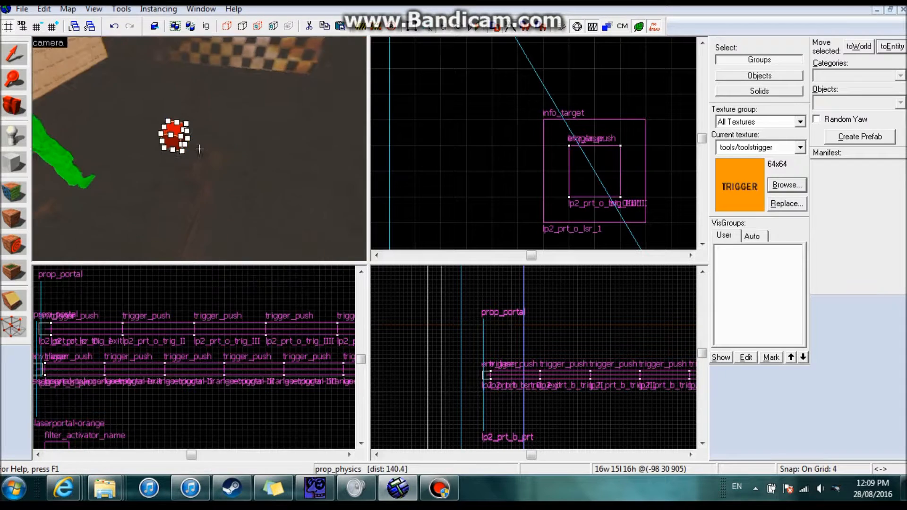
{"action": "key", "text": "w"}
{"action": "key", "text": "s"}
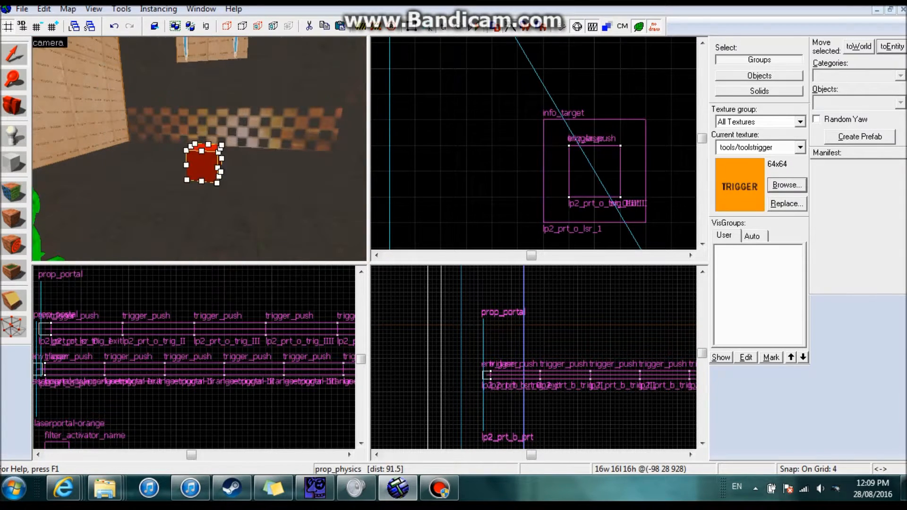
- Set the prop_physics entity's World Model to models\props\metal_box.mdl, apply it and close the properties
{"action": "key", "text": "alt+Return"}
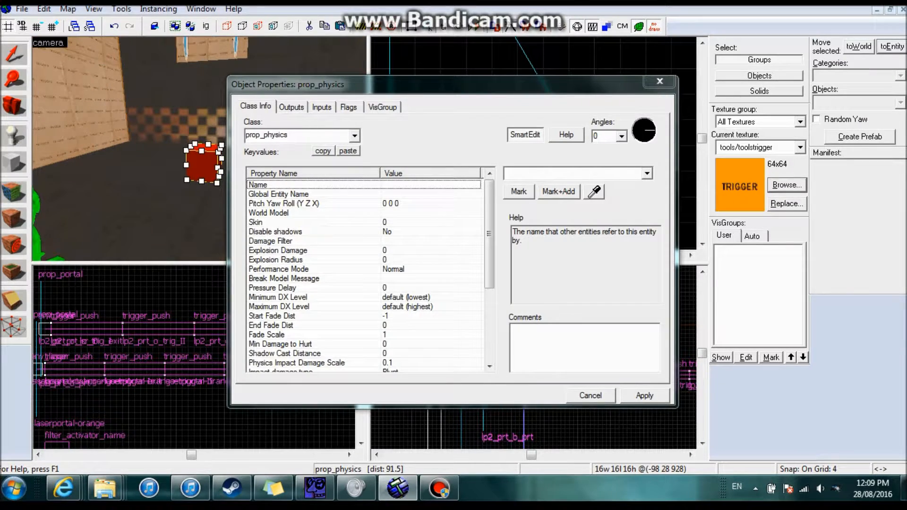
{"action": "left_click", "coordinate": [283, 213]}
{"action": "left_click", "coordinate": [521, 194]}
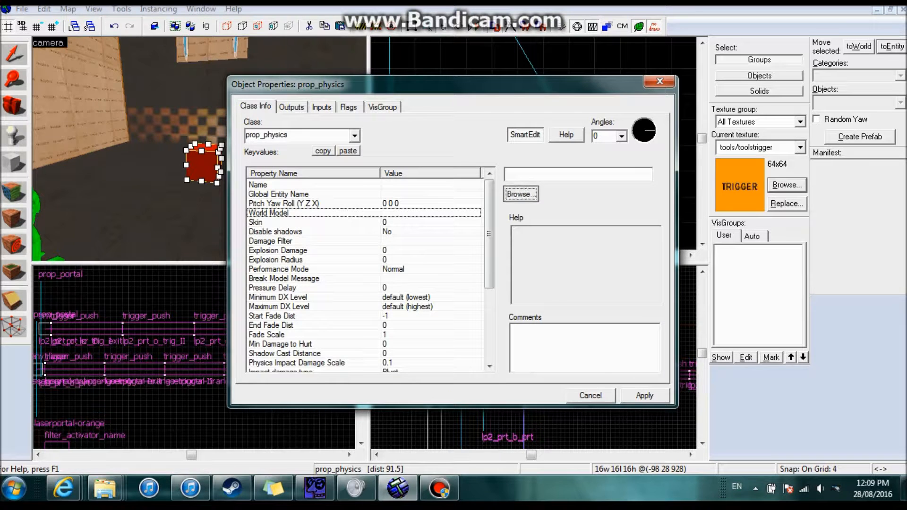
{"action": "type", "text": "box"}
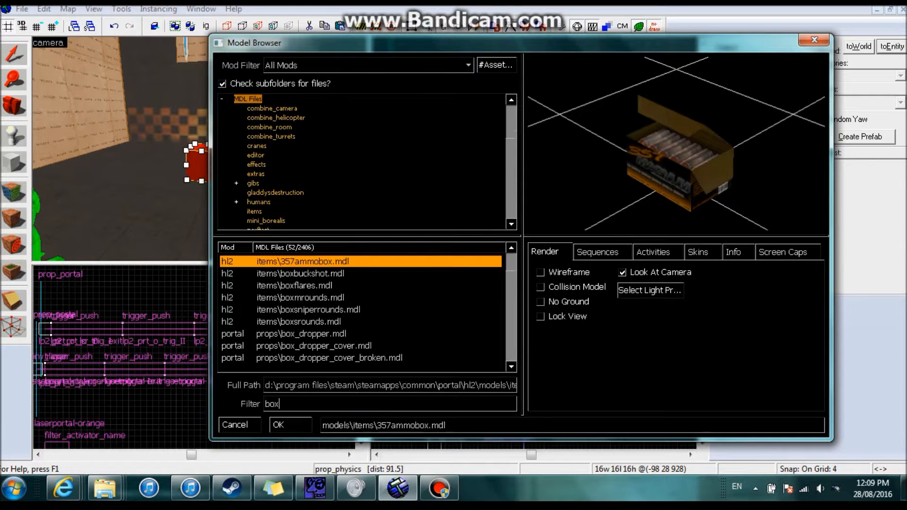
{"action": "left_click", "coordinate": [301, 333]}
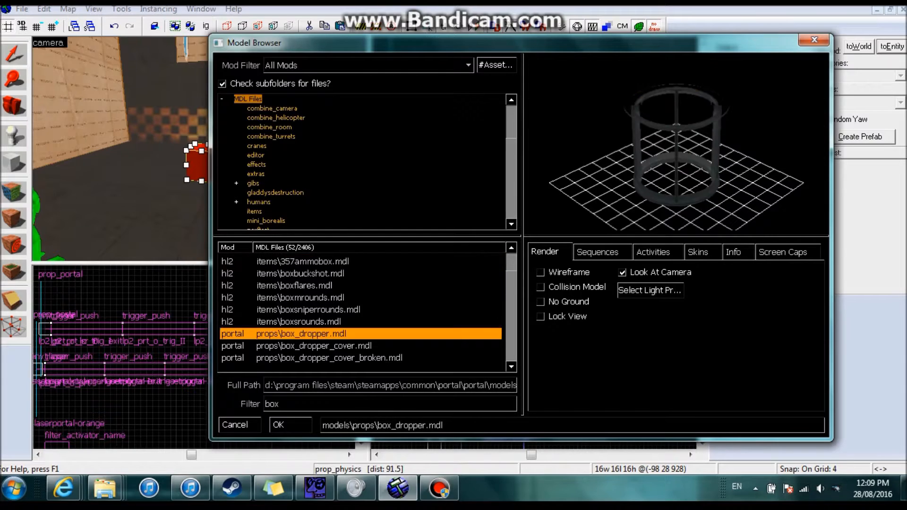
{"action": "scroll", "coordinate": [301, 333], "scroll_direction": "down", "scroll_amount": 2}
{"action": "left_click", "coordinate": [307, 298]}
{"action": "double_click", "coordinate": [303, 310]}
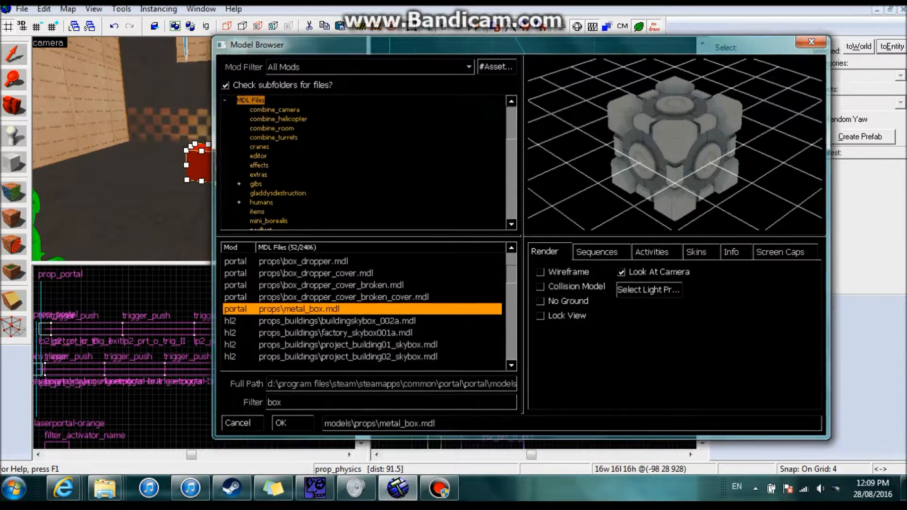
{"action": "left_click", "coordinate": [645, 396]}
{"action": "left_click", "coordinate": [591, 395]}
- Raise the cube prop above the floor in the 3D view
{"action": "key", "text": "z"}
{"action": "key", "text": "w"}
{"action": "key", "text": "s"}
{"action": "key", "text": "z"}
{"action": "left_click_drag", "start_coordinate": [199, 149], "coordinate": [199, 117]}
- Place two ambient_generic entities side by side on the floor in front of the cube
{"action": "left_click", "coordinate": [14, 79]}
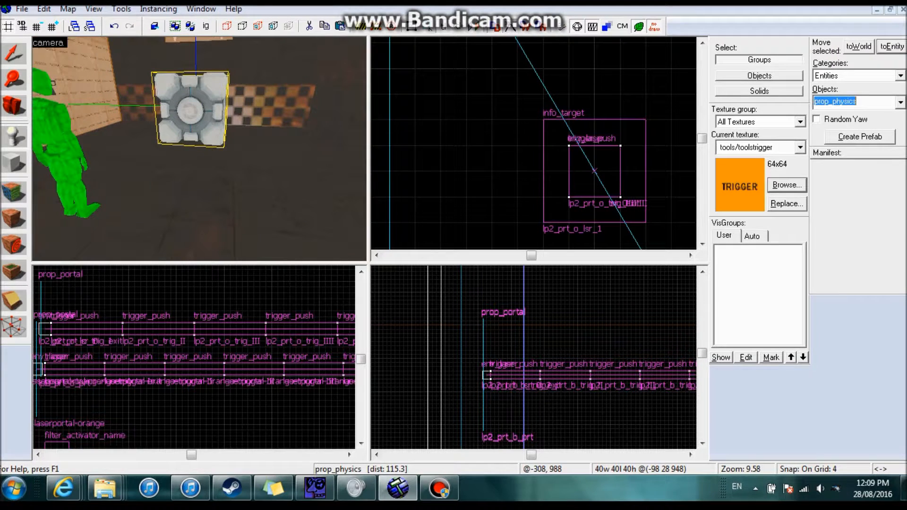
{"action": "key", "text": "BackSpace"}
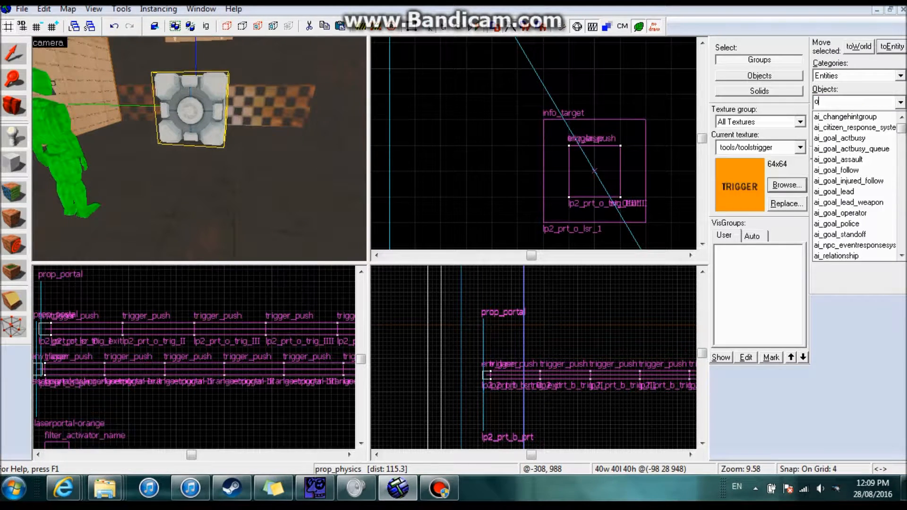
{"action": "type", "text": "s"}
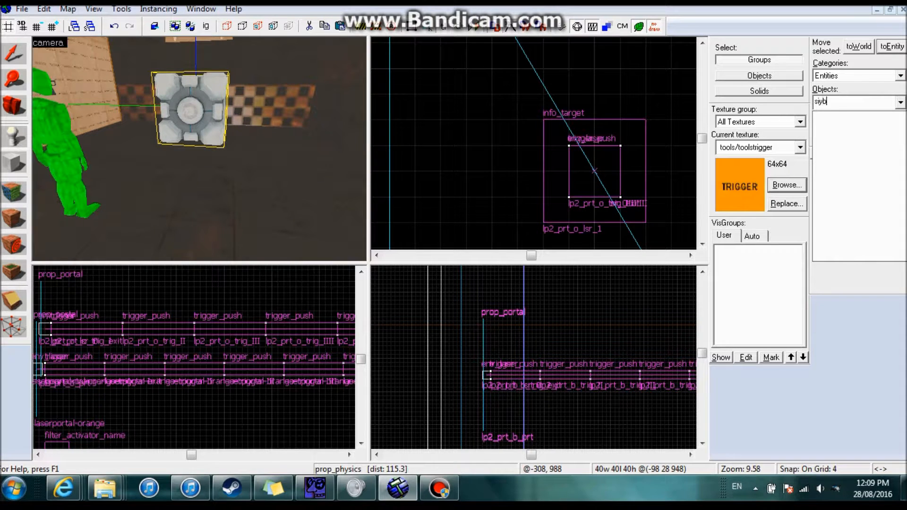
{"action": "key", "text": "BackSpace"}
{"action": "type", "text": "ambie"}
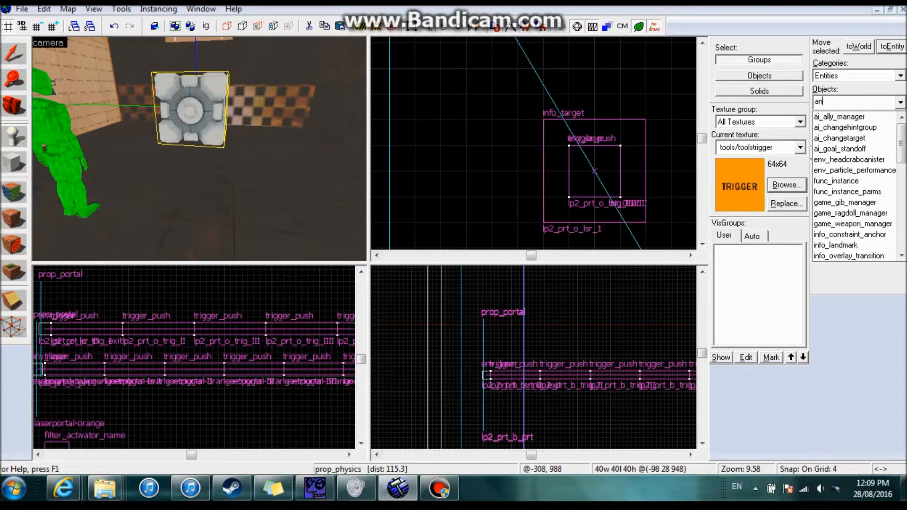
{"action": "key", "text": "Down"}
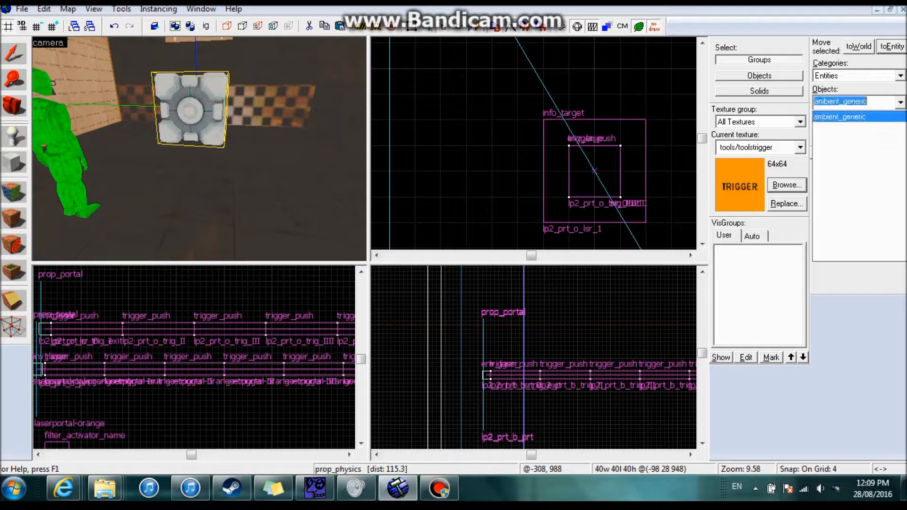
{"action": "key", "text": "Return"}
{"action": "key", "text": "z"}
{"action": "left_click", "coordinate": [200, 149]}
{"action": "key", "text": "shift+s"}
{"action": "key", "text": "shift+e"}
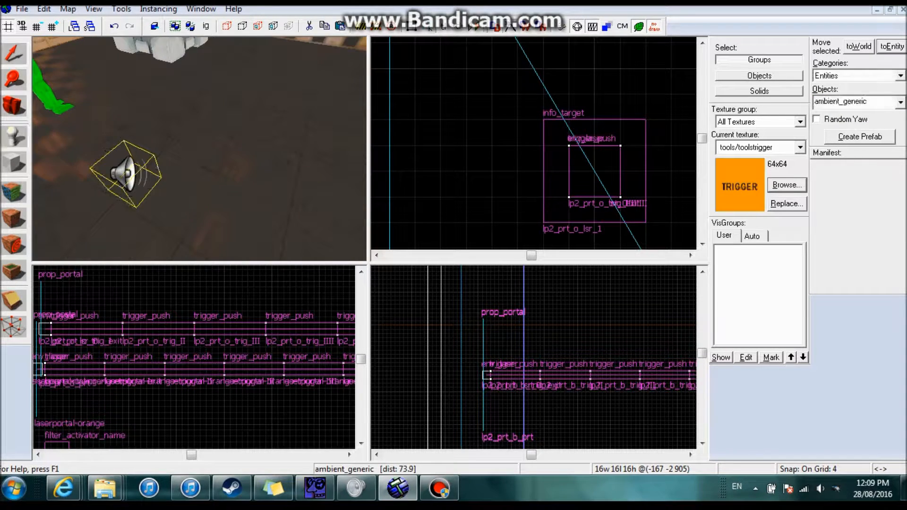
{"action": "left_click", "coordinate": [232, 144]}
{"action": "key", "text": "shift+s"}
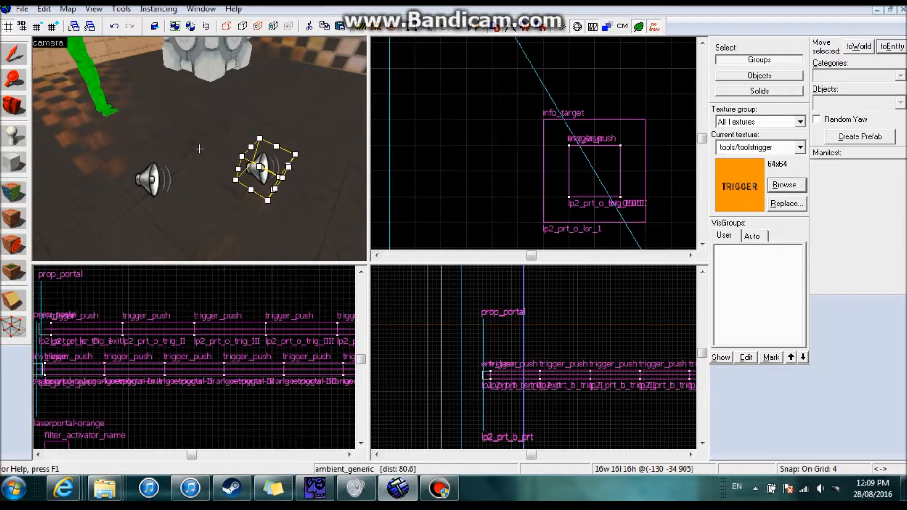
- Name the first ambient_generic on_1 and apply it
{"action": "key", "text": "alt+Return"}
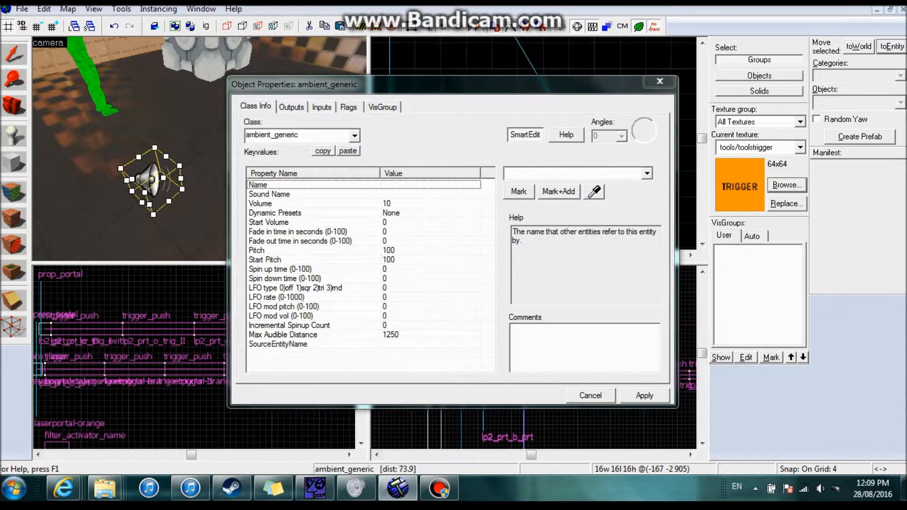
{"action": "left_click", "coordinate": [291, 108]}
{"action": "left_click", "coordinate": [255, 107]}
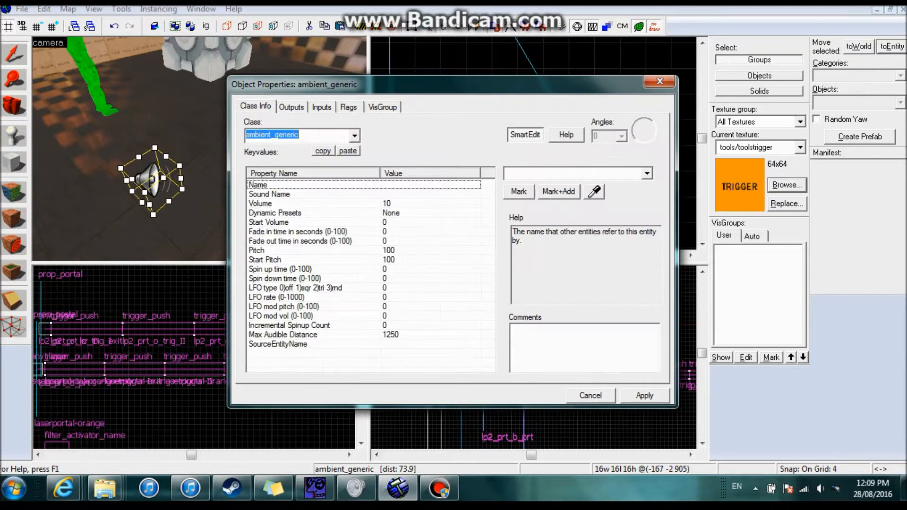
{"action": "left_click", "coordinate": [274, 185]}
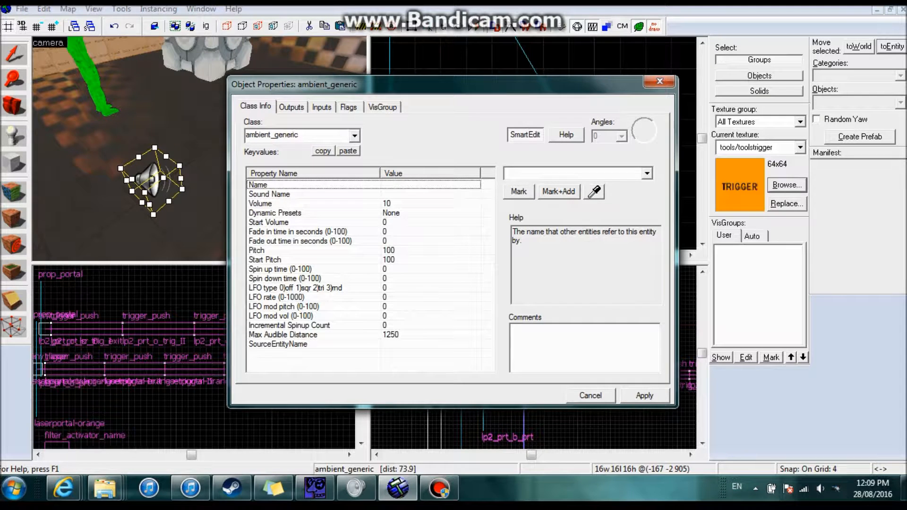
{"action": "type", "text": "0o"}
{"action": "type", "text": "n_1"}
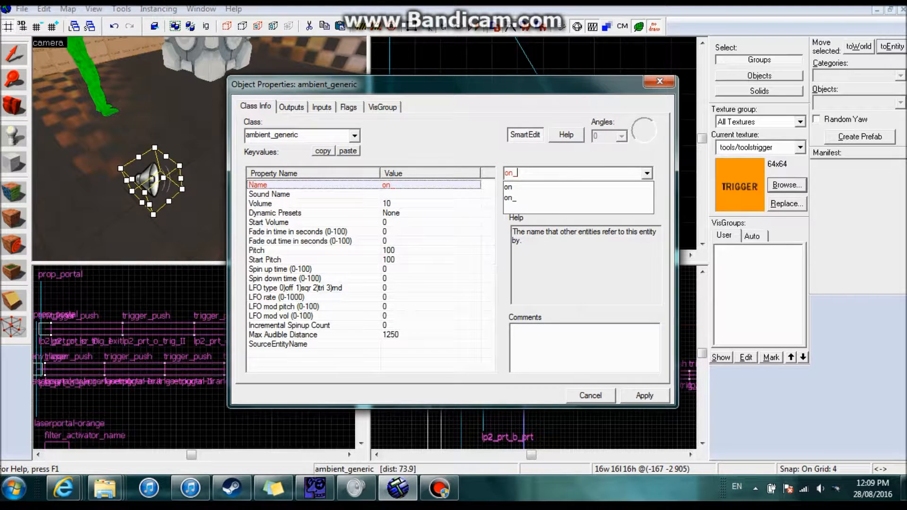
{"action": "left_click", "coordinate": [644, 396]}
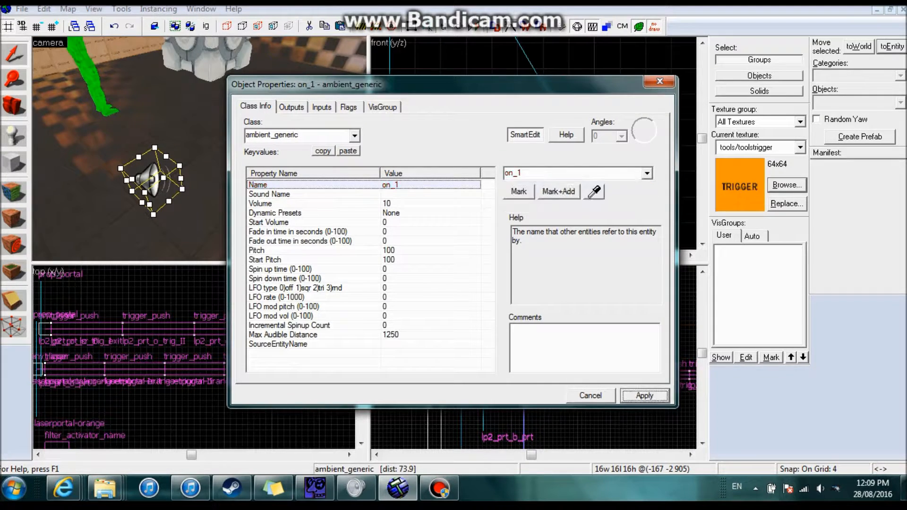
- Name the second ambient_generic off_1 and apply it
{"action": "key", "text": "z"}
{"action": "left_click", "coordinate": [196, 149]}
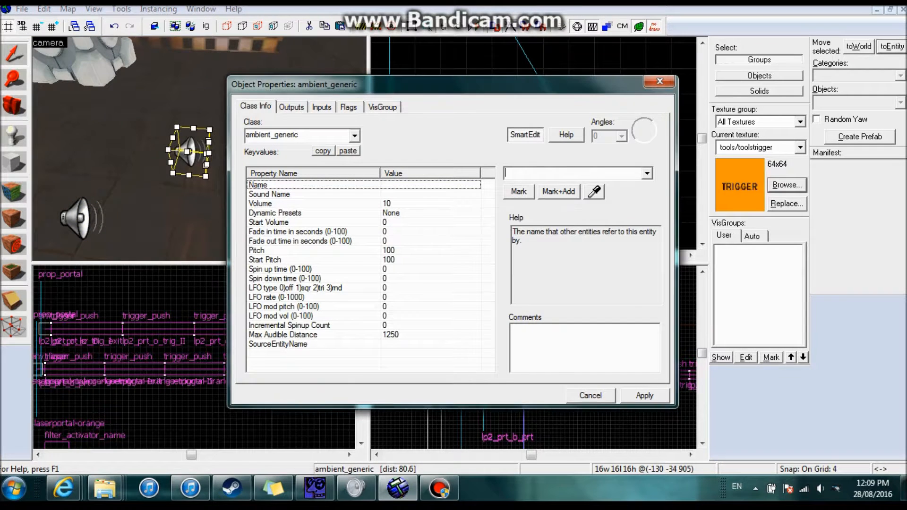
{"action": "type", "text": "offf"}
{"action": "key", "text": "BackSpace"}
{"action": "type", "text": "_1"}
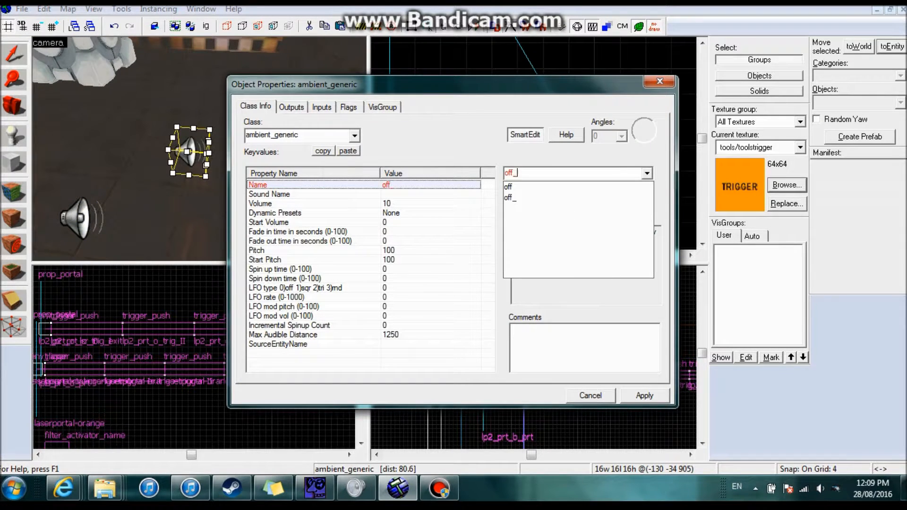
{"action": "key", "text": "Return"}
- Enable the Play everywhere flag on both ambient_generic entities, on_1 and off_1
{"action": "left_click", "coordinate": [199, 150]}
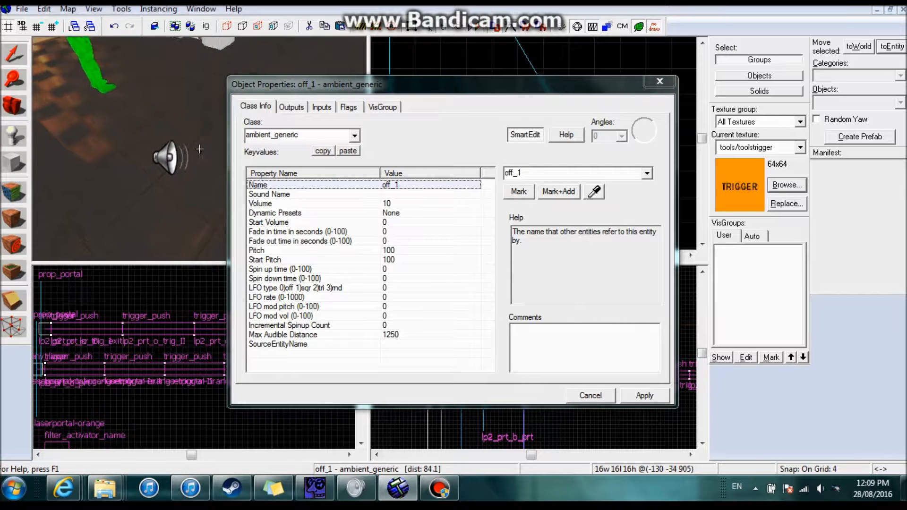
{"action": "left_click", "coordinate": [178, 147]}
{"action": "left_click", "coordinate": [269, 194]}
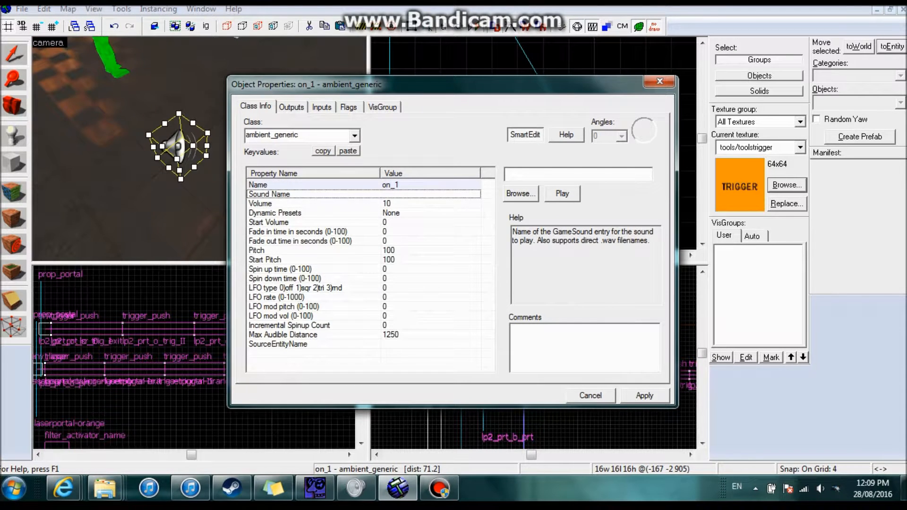
{"action": "left_click", "coordinate": [521, 194]}
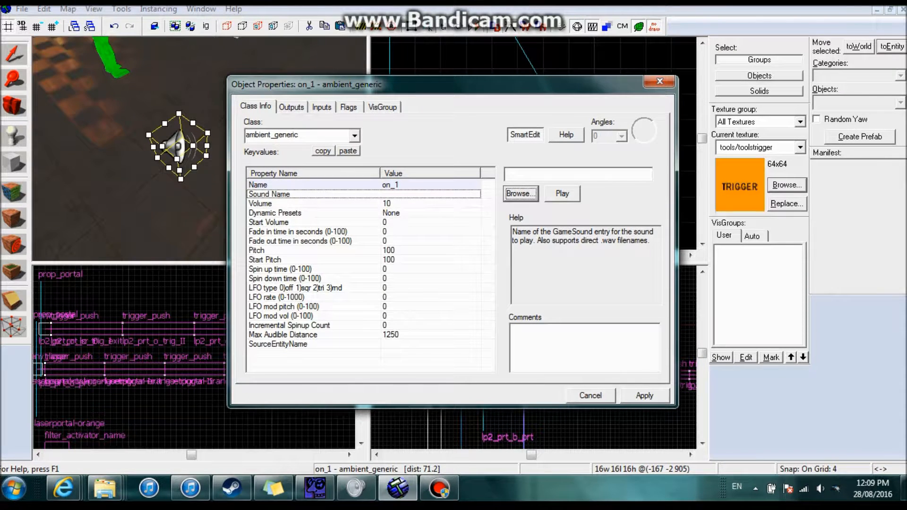
{"action": "left_click", "coordinate": [348, 107]}
{"action": "left_click", "coordinate": [251, 128]}
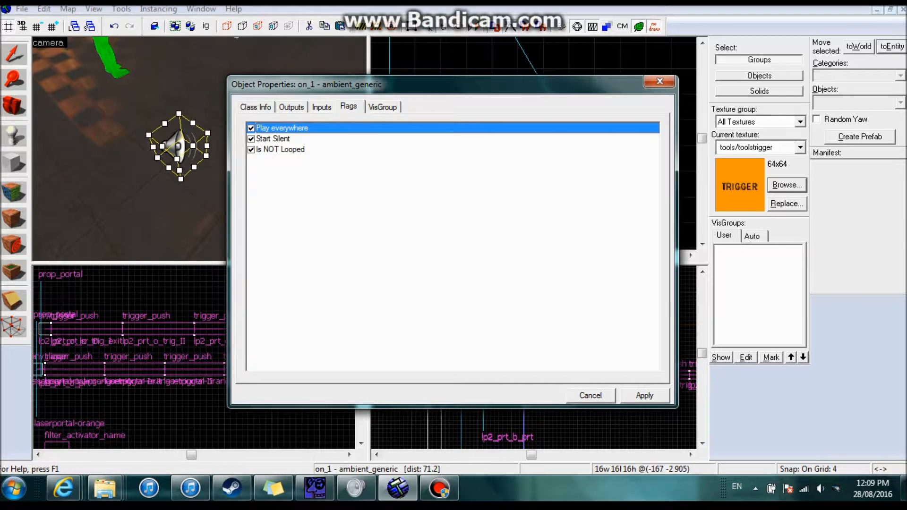
{"action": "key", "text": "z"}
{"action": "left_click", "coordinate": [211, 147]}
{"action": "left_click", "coordinate": [251, 128]}
- Browse for off_1's Sound Name and filter the game sounds by door
{"action": "left_click", "coordinate": [256, 106]}
{"action": "left_click", "coordinate": [520, 194]}
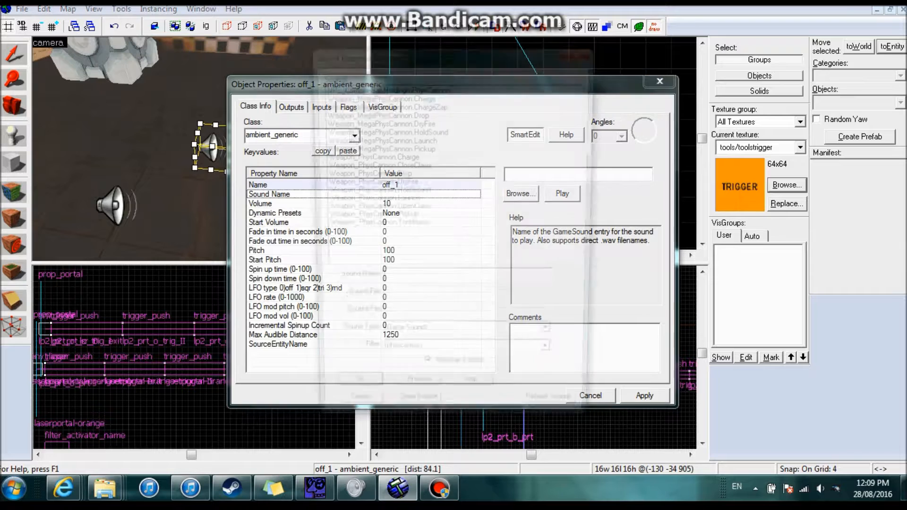
{"action": "type", "text": "door"}
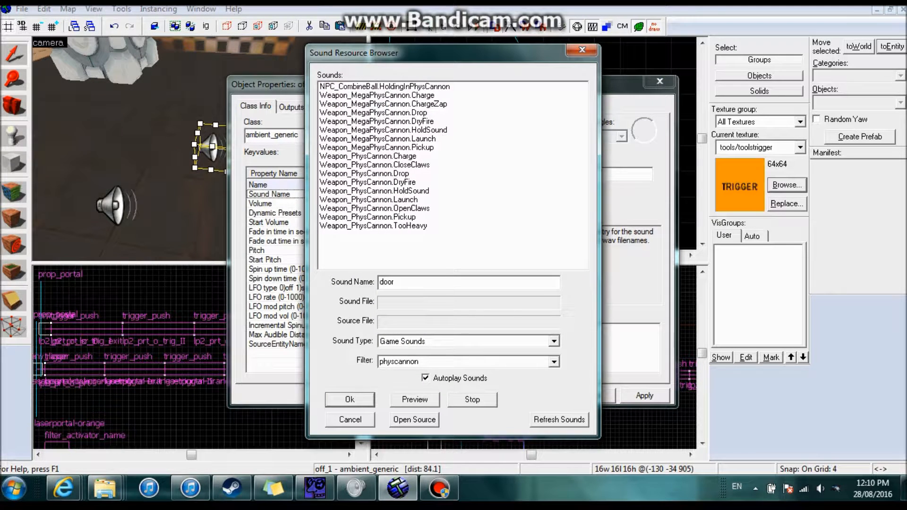
{"action": "key", "text": "BackSpace"}
{"action": "key", "text": "BackSpace"}
{"action": "key", "text": "BackSpace"}
{"action": "key", "text": "BackSpace"}
{"action": "key", "text": "Tab"}
{"action": "key", "text": "Tab"}
{"action": "type", "text": "door"}
- Audition several door sounds for off_1, including Doors.Move5 and DoorSound.Null
{"action": "scroll", "coordinate": [449, 175], "scroll_direction": "down", "scroll_amount": 10}
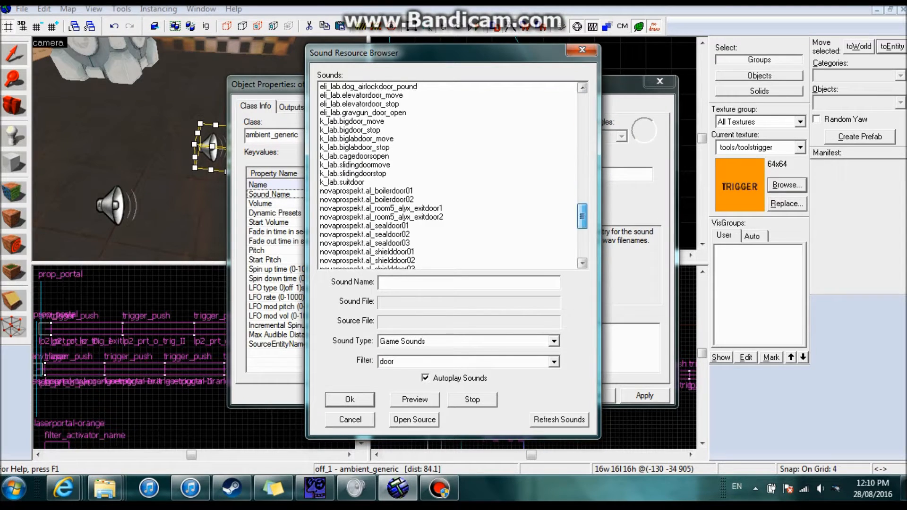
{"action": "left_click", "coordinate": [341, 147]}
{"action": "left_click", "coordinate": [341, 164]}
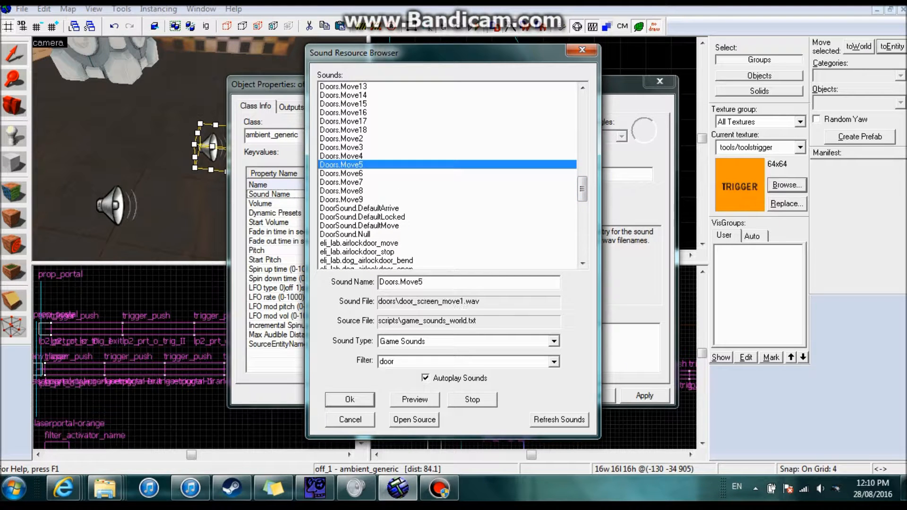
{"action": "scroll", "coordinate": [449, 174], "scroll_direction": "up", "scroll_amount": 2}
{"action": "scroll", "coordinate": [449, 175], "scroll_direction": "down", "scroll_amount": 3}
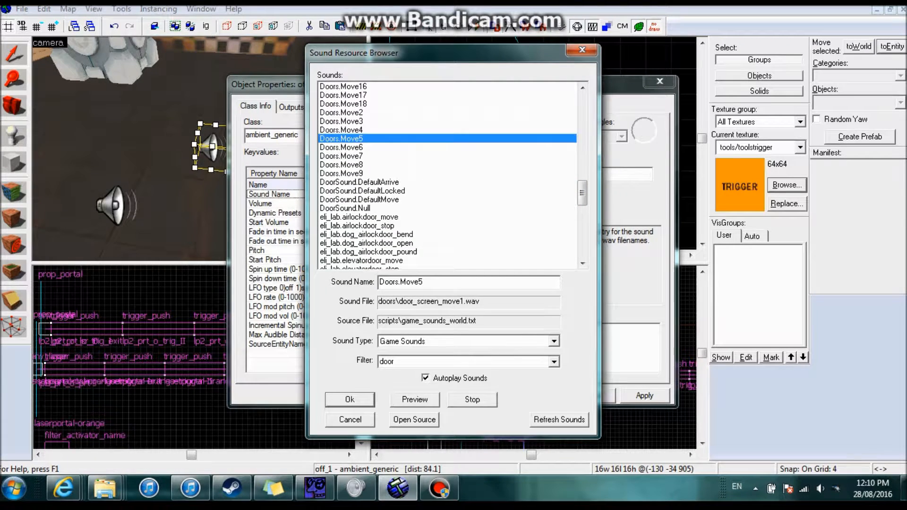
{"action": "scroll", "coordinate": [447, 175], "scroll_direction": "down", "scroll_amount": 3}
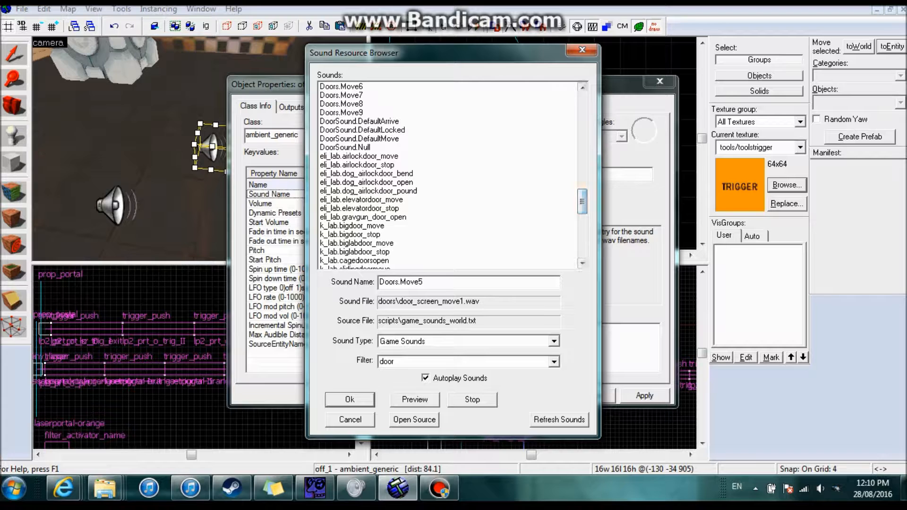
{"action": "left_click", "coordinate": [362, 130]}
{"action": "left_click", "coordinate": [359, 138]}
{"action": "left_click", "coordinate": [360, 165]}
{"action": "left_click", "coordinate": [360, 182]}
{"action": "left_click", "coordinate": [355, 148]}
{"action": "scroll", "coordinate": [448, 174], "scroll_direction": "up", "scroll_amount": 10}
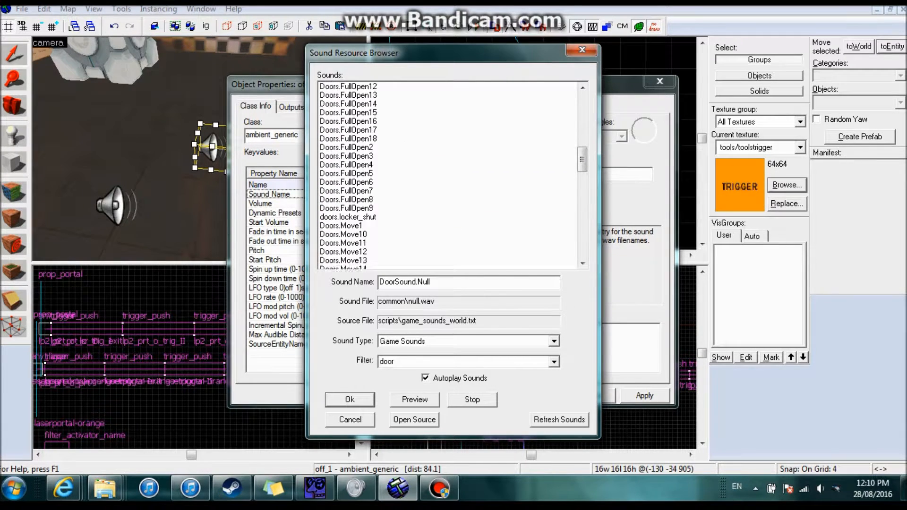
{"action": "scroll", "coordinate": [449, 175], "scroll_direction": "up", "scroll_amount": 11}
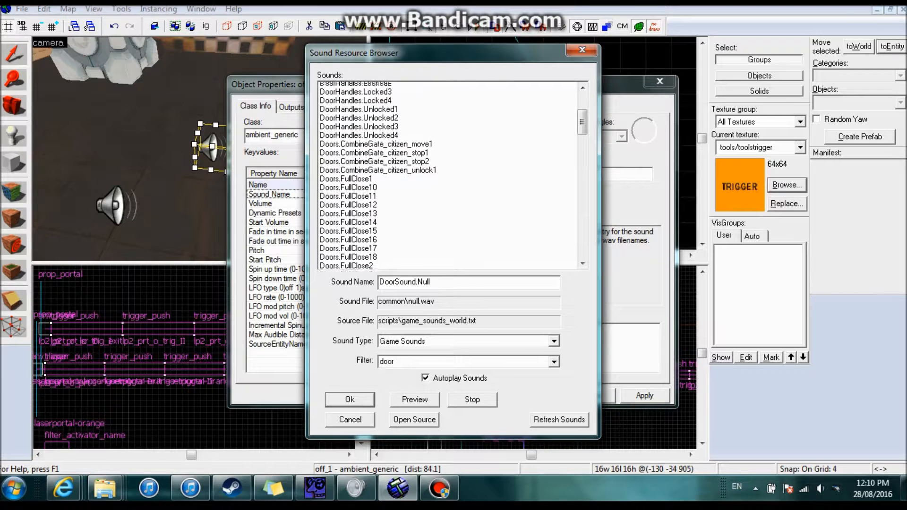
{"action": "scroll", "coordinate": [448, 175], "scroll_direction": "up", "scroll_amount": 1}
- Compare the DoorHandles locked and unlocked sounds, then assign DoorHandles.Unlocked2 to off_1 and apply it
{"action": "left_click", "coordinate": [359, 164]}
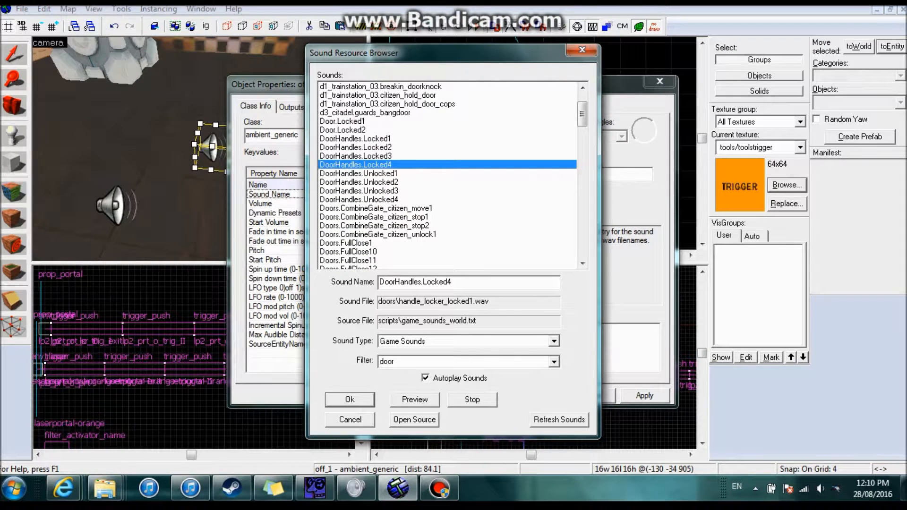
{"action": "left_click", "coordinate": [359, 183]}
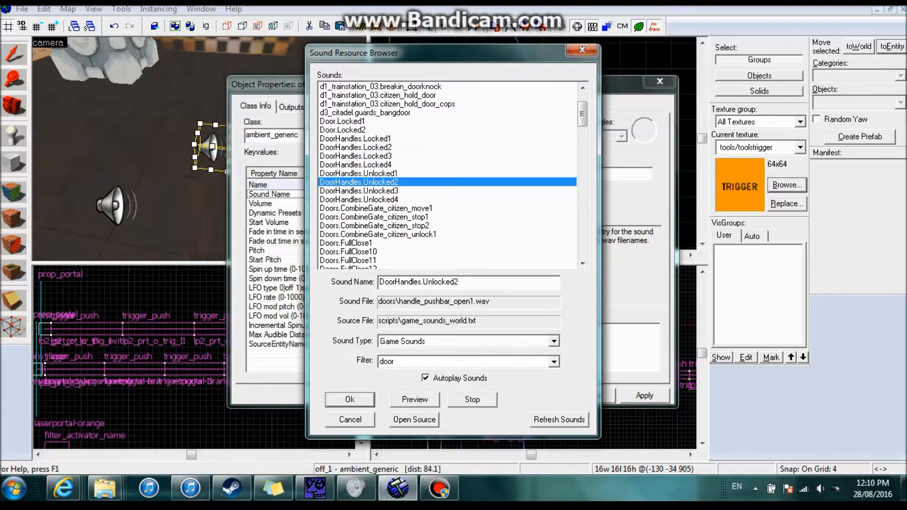
{"action": "left_click", "coordinate": [359, 191]}
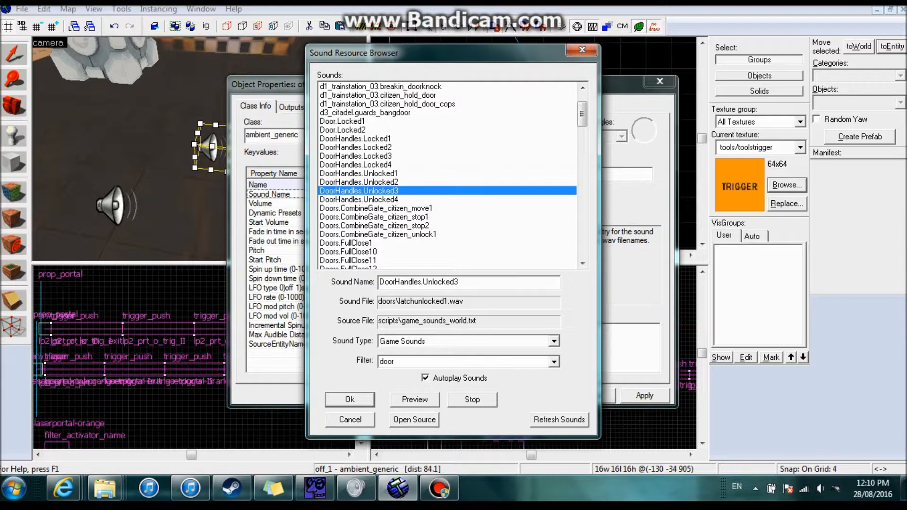
{"action": "left_click", "coordinate": [359, 199]}
{"action": "left_click", "coordinate": [359, 173]}
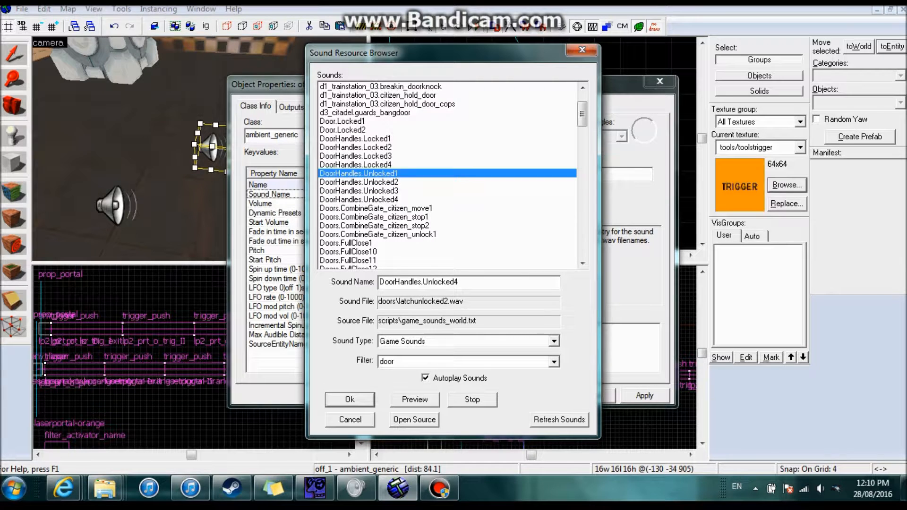
{"action": "left_click", "coordinate": [359, 182]}
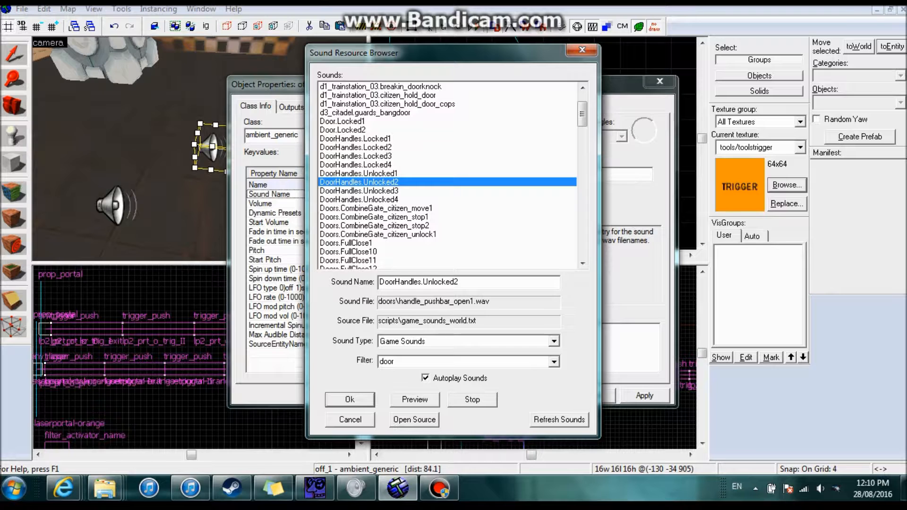
{"action": "left_click", "coordinate": [349, 400]}
{"action": "left_click", "coordinate": [644, 395]}
- Audition door sounds for the on_1 ambient_generic and set its Sound Name to Doors.Move4
{"action": "left_click", "coordinate": [113, 206]}
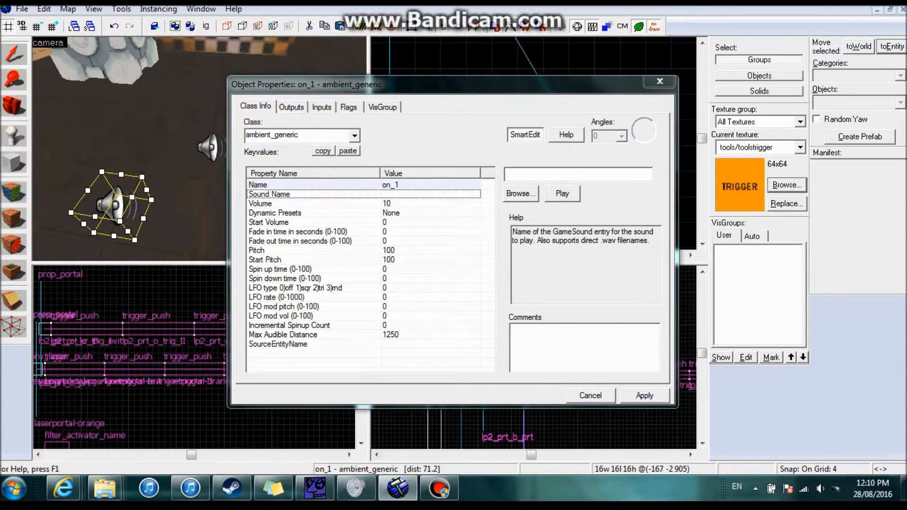
{"action": "left_click", "coordinate": [521, 194]}
{"action": "left_click", "coordinate": [343, 182]}
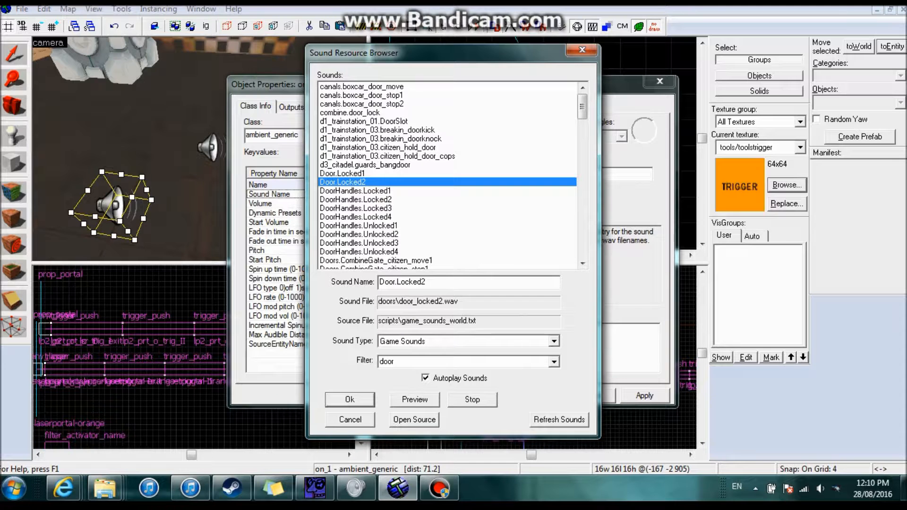
{"action": "left_click", "coordinate": [343, 173]}
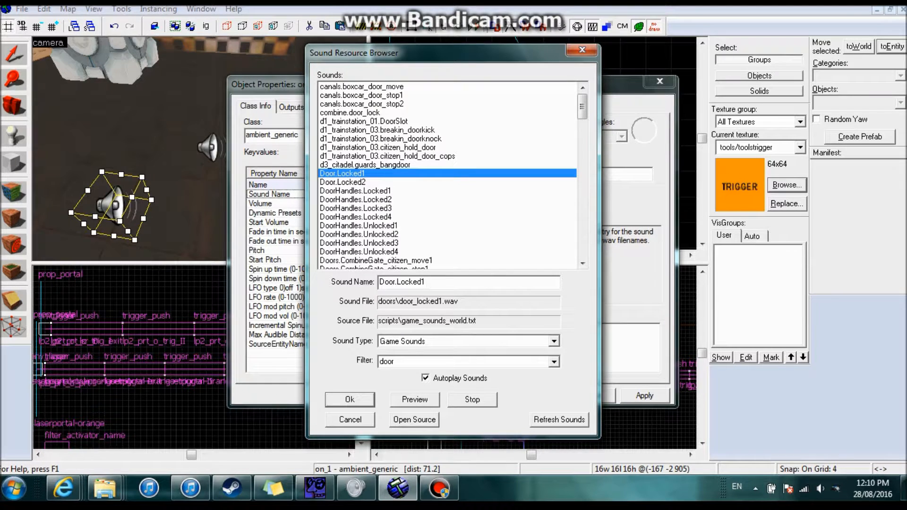
{"action": "scroll", "coordinate": [447, 175], "scroll_direction": "down", "scroll_amount": 10}
{"action": "scroll", "coordinate": [447, 175], "scroll_direction": "down", "scroll_amount": 5}
{"action": "left_click", "coordinate": [348, 112]}
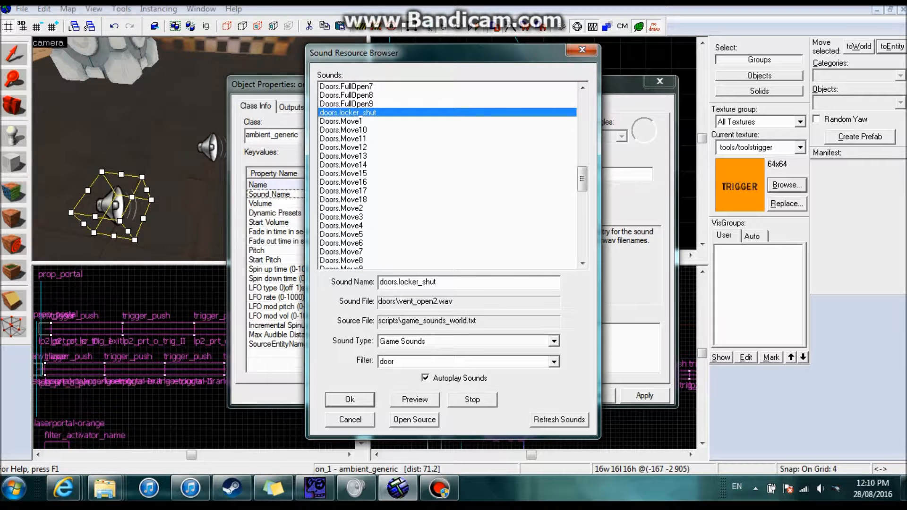
{"action": "left_click", "coordinate": [343, 191]}
{"action": "scroll", "coordinate": [343, 191], "scroll_direction": "down", "scroll_amount": 2}
{"action": "left_click", "coordinate": [343, 173]}
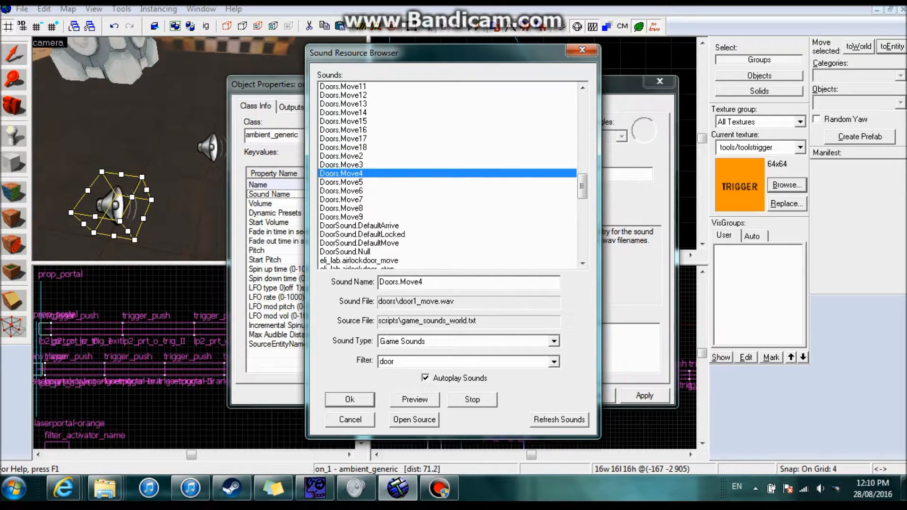
{"action": "key", "text": "Return"}
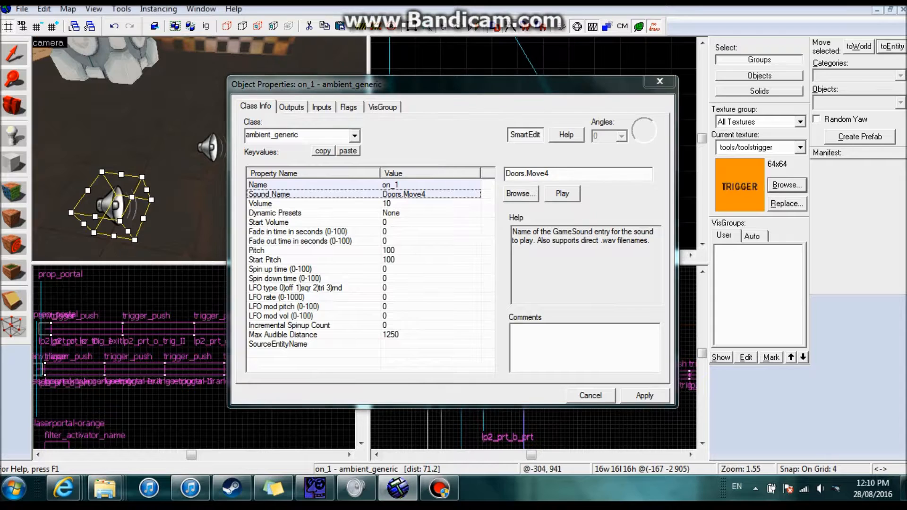
{"action": "left_click", "coordinate": [590, 396]}
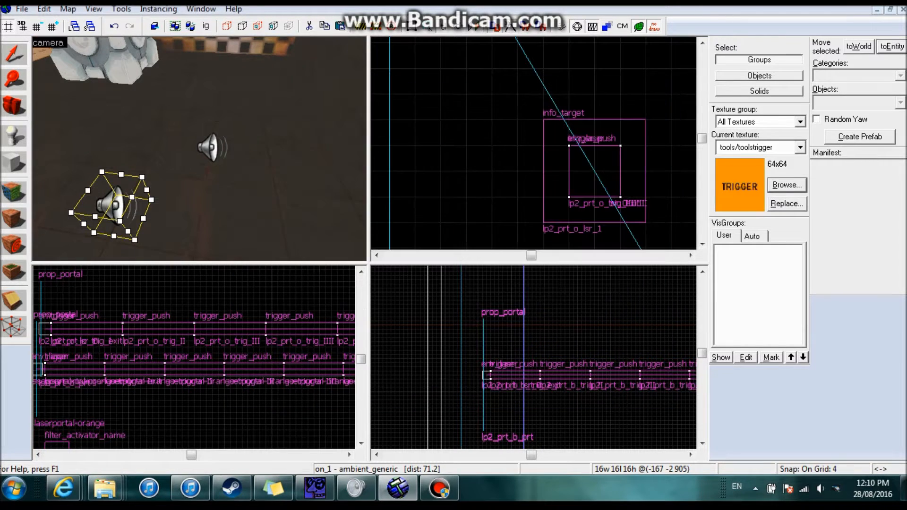
- Add an output named OnUser1 to the cube's prop_physics entity
{"action": "key", "text": "s"}
{"action": "key", "text": "Escape"}
{"action": "key", "text": "w"}
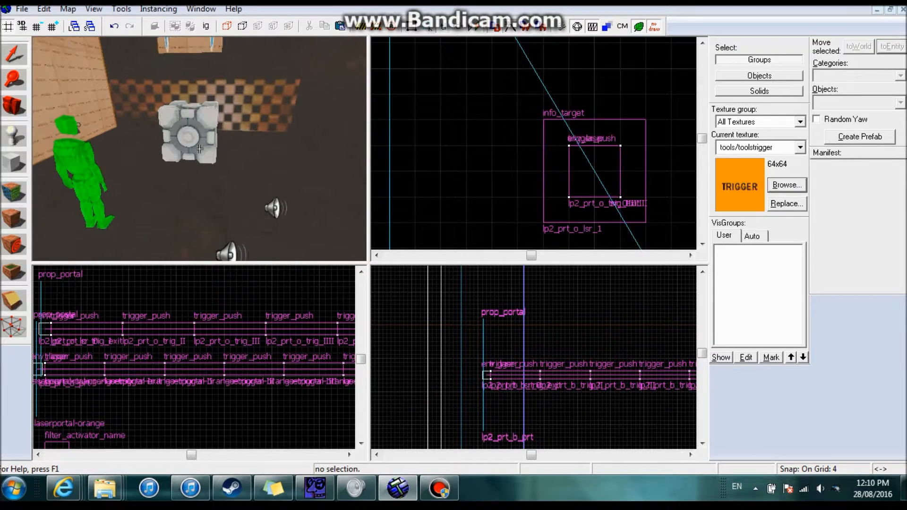
{"action": "double_click", "coordinate": [189, 136]}
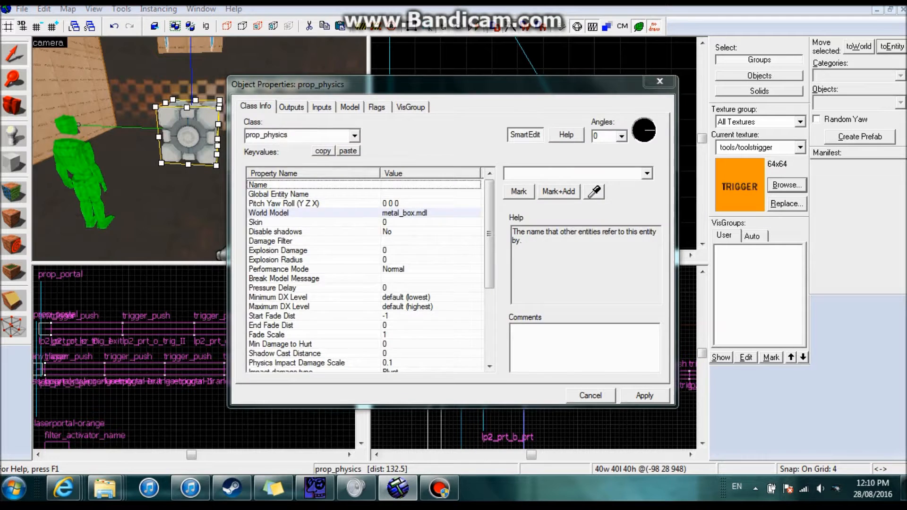
{"action": "left_click", "coordinate": [291, 107]}
{"action": "left_click", "coordinate": [323, 366]}
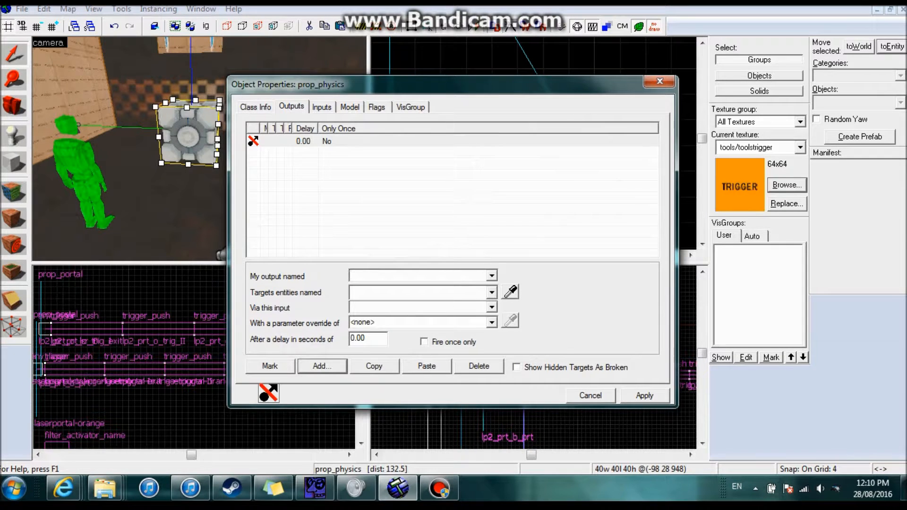
{"action": "left_click", "coordinate": [492, 275]}
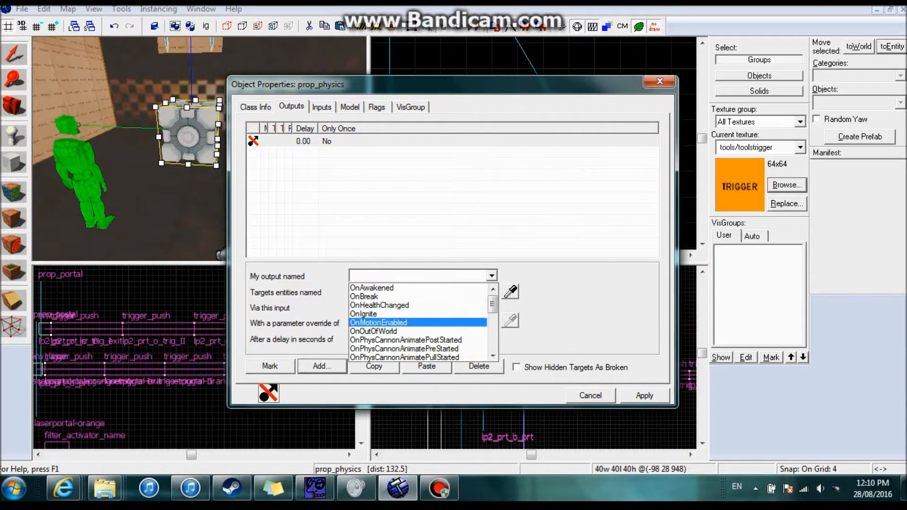
{"action": "left_click", "coordinate": [492, 276]}
{"action": "type", "text": "OnUser1"}
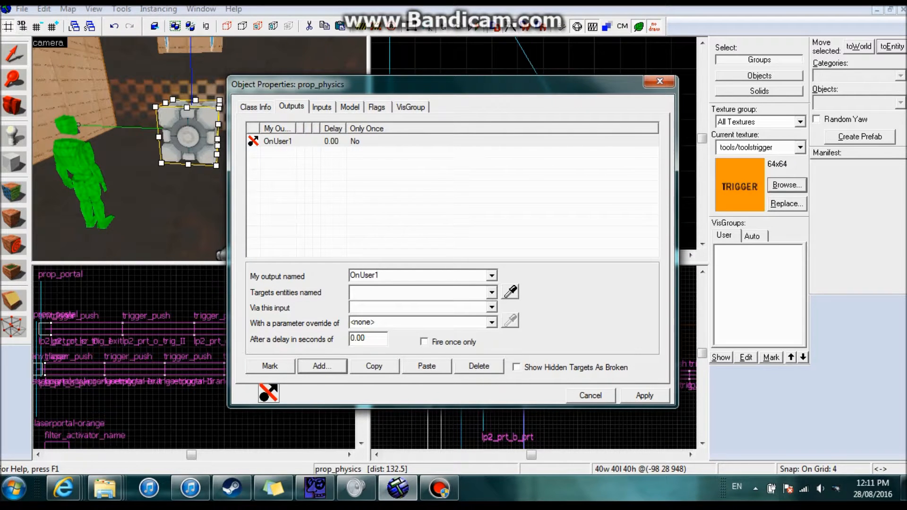
- Make the cube's OnUser1 output target on_1 with the PlaySound input
{"action": "type", "text": "on_1"}
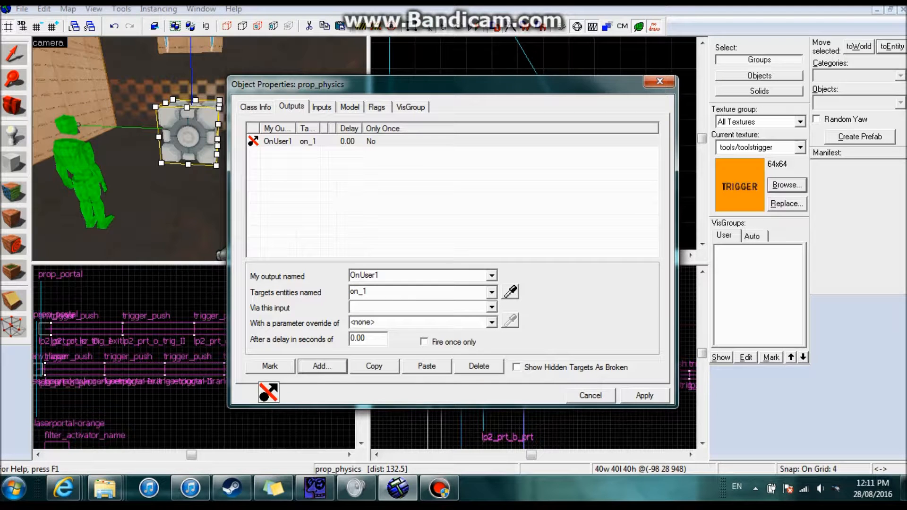
{"action": "key", "text": "Tab"}
{"action": "type", "text": "PlaySoun"}
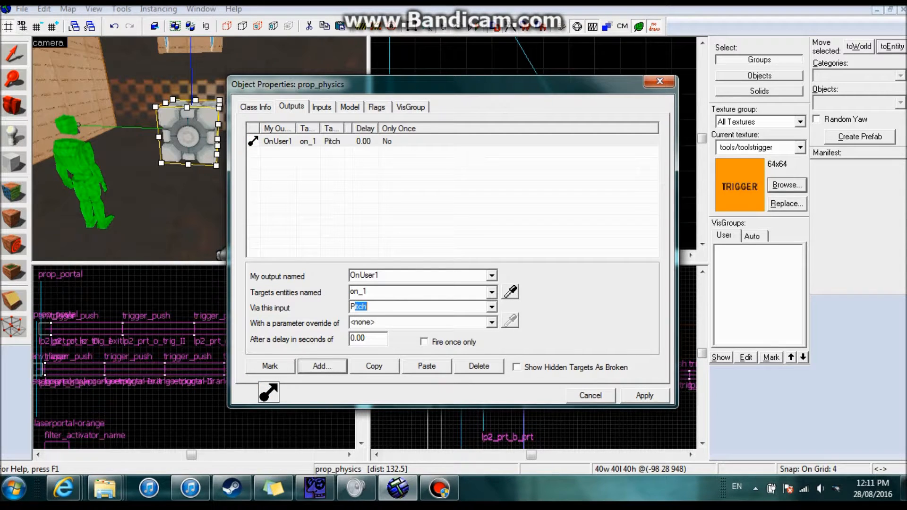
{"action": "type", "text": "d"}
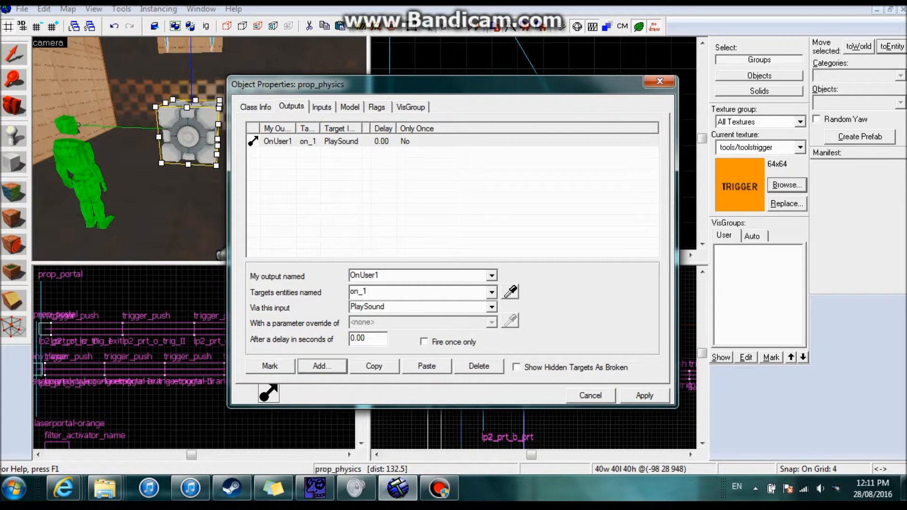
{"action": "left_click", "coordinate": [452, 203]}
- Add a second cube output, OnUser2, that targets off_1 with PlaySound, and apply the outputs
{"action": "left_click", "coordinate": [322, 366]}
{"action": "left_click", "coordinate": [491, 276]}
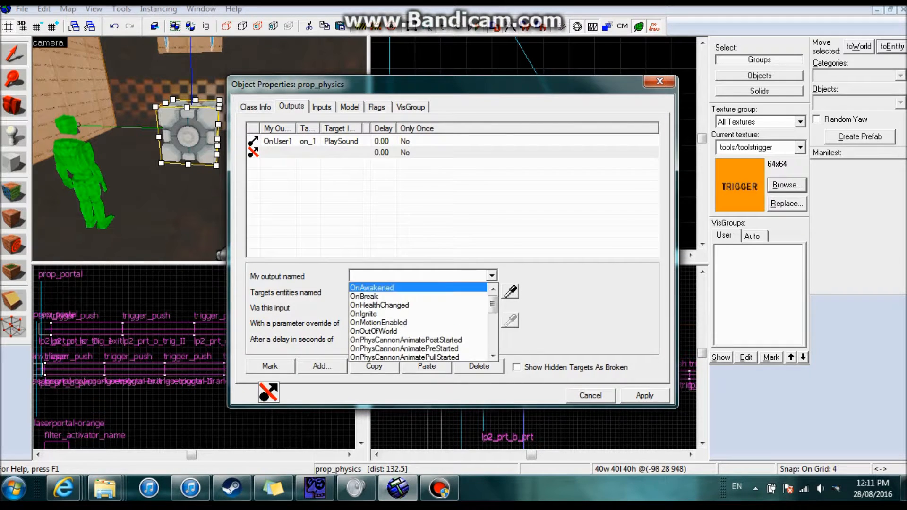
{"action": "left_click", "coordinate": [492, 276]}
{"action": "type", "text": "OnUser2"}
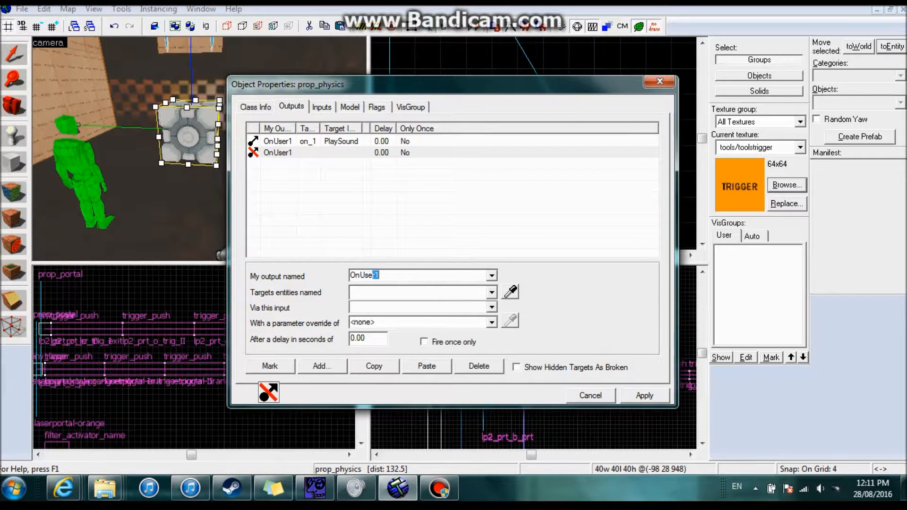
{"action": "left_click", "coordinate": [278, 141]}
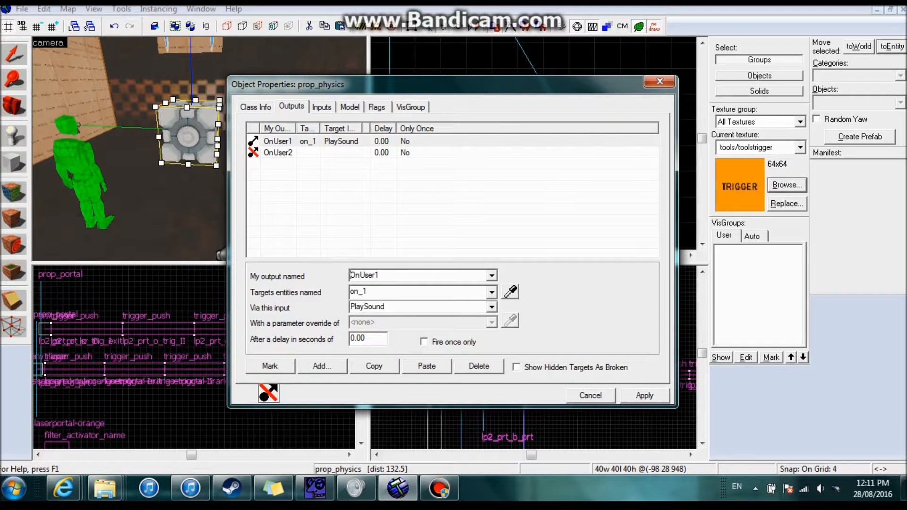
{"action": "left_click", "coordinate": [278, 153]}
{"action": "left_click", "coordinate": [416, 292]}
{"action": "type", "text": "off_1 PlaySound"}
{"action": "key", "text": "Return"}
{"action": "left_click", "coordinate": [645, 396]}
{"action": "left_click", "coordinate": [591, 396]}
- Deselect the cube and look over the room, the portal walls and the laser trigger beams
{"action": "key", "text": "z"}
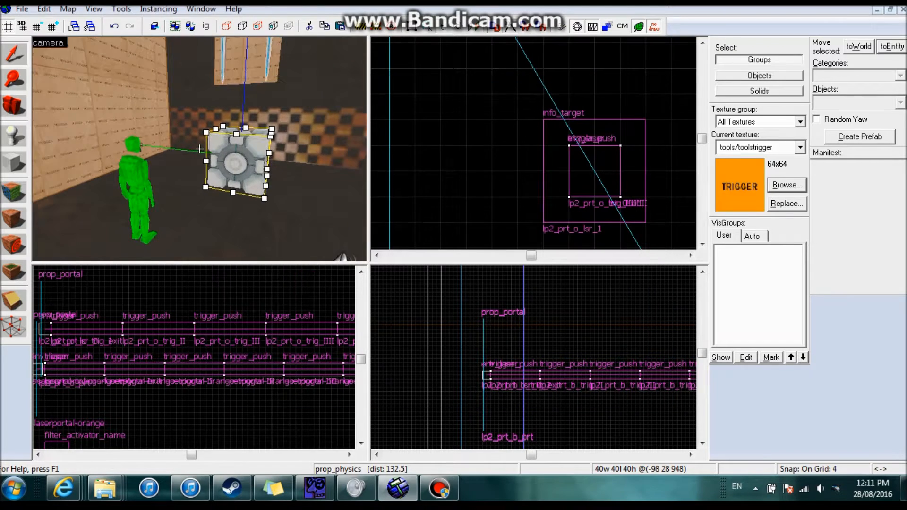
{"action": "key", "text": "Escape"}
{"action": "key", "text": "z"}
{"action": "key", "text": "z"}
{"action": "key", "text": "s"}
{"action": "key", "text": "z"}
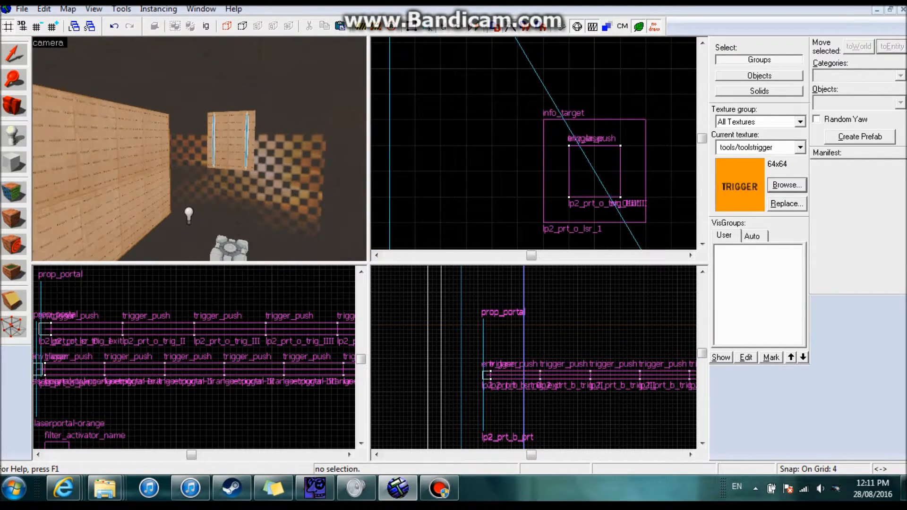
{"action": "key", "text": "z"}
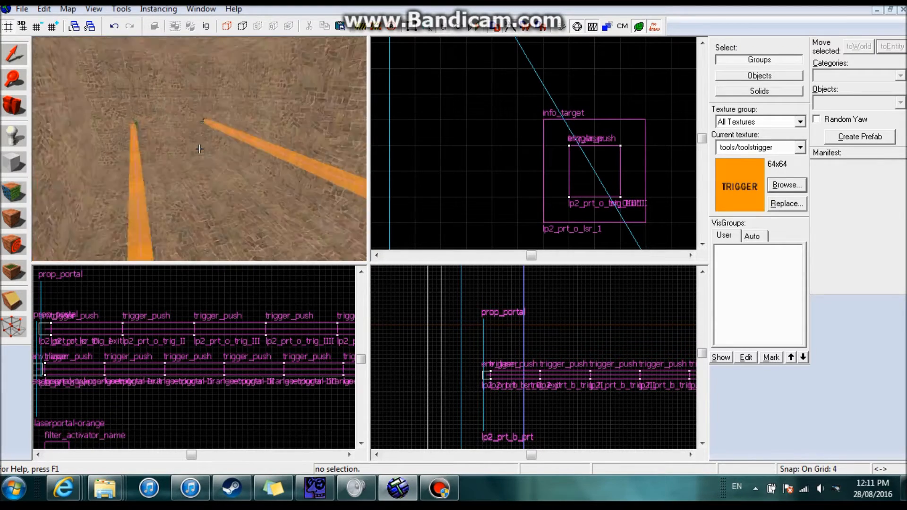
{"action": "key", "text": "w"}
{"action": "key", "text": "s"}
{"action": "key", "text": "z"}
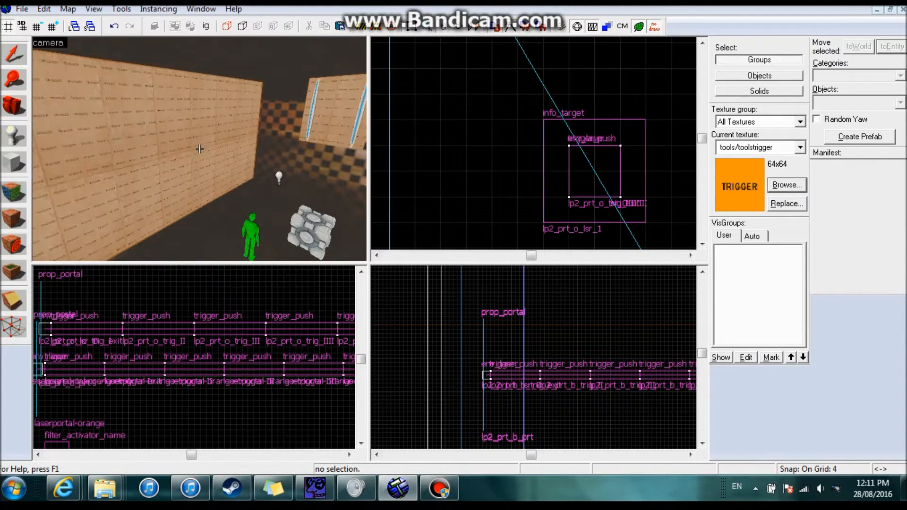
- Add an OnStartTouchBothLinkedPortals output to the lp2_dtct_out portal detector
{"action": "double_click", "coordinate": [199, 149]}
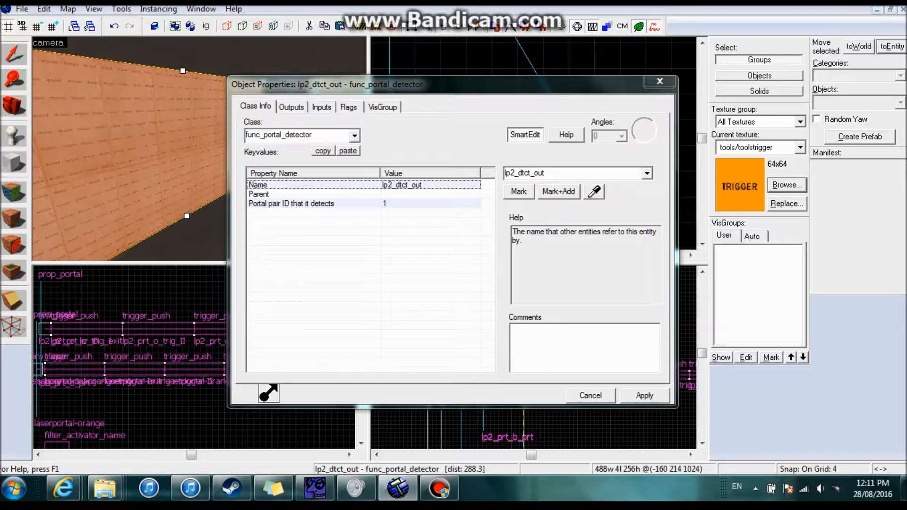
{"action": "left_click", "coordinate": [292, 107]}
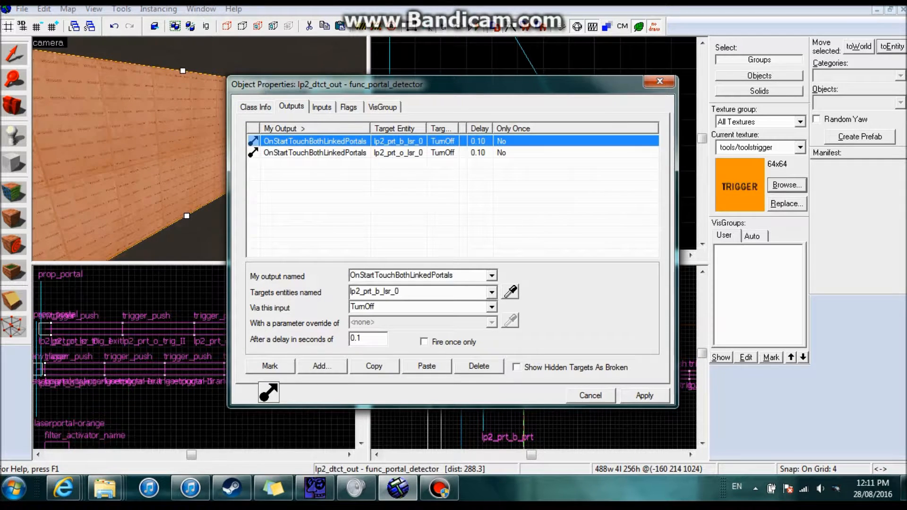
{"action": "left_click", "coordinate": [359, 208]}
{"action": "left_click", "coordinate": [323, 367]}
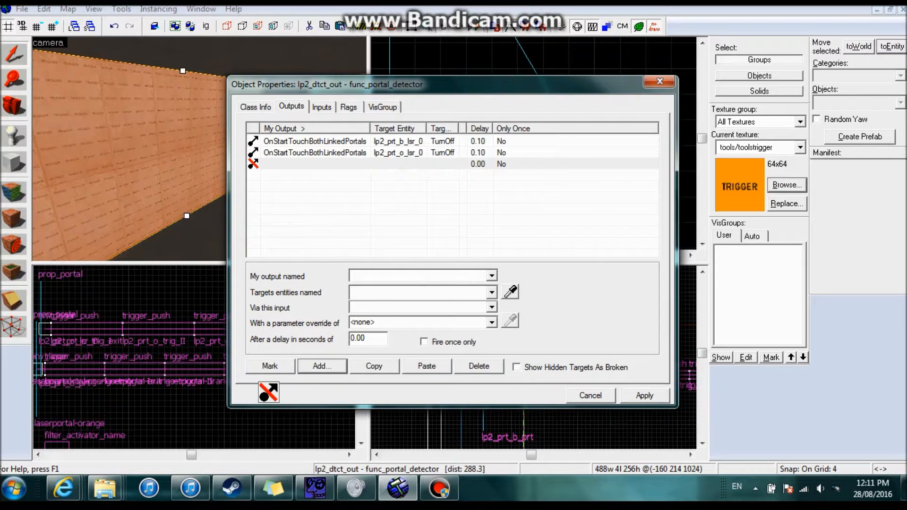
{"action": "type", "text": "OnStartTouch"}
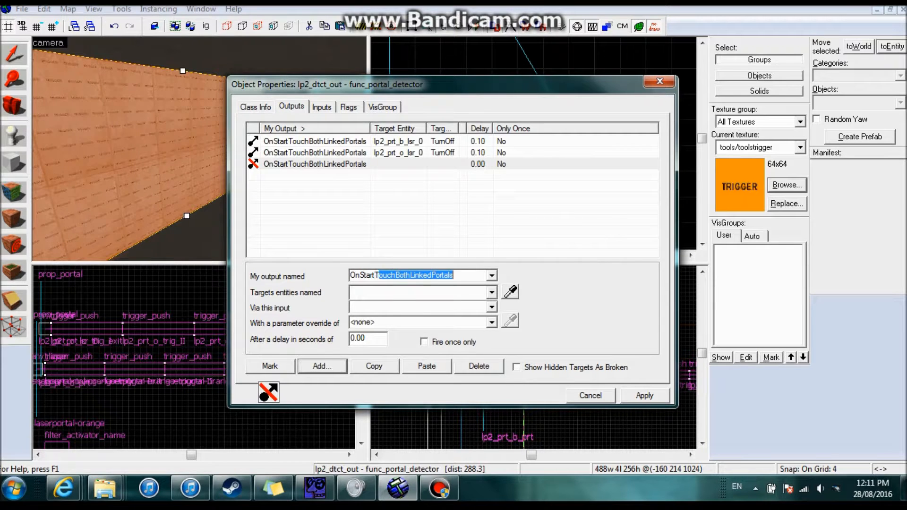
{"action": "type", "text": "BothLinkedPortals"}
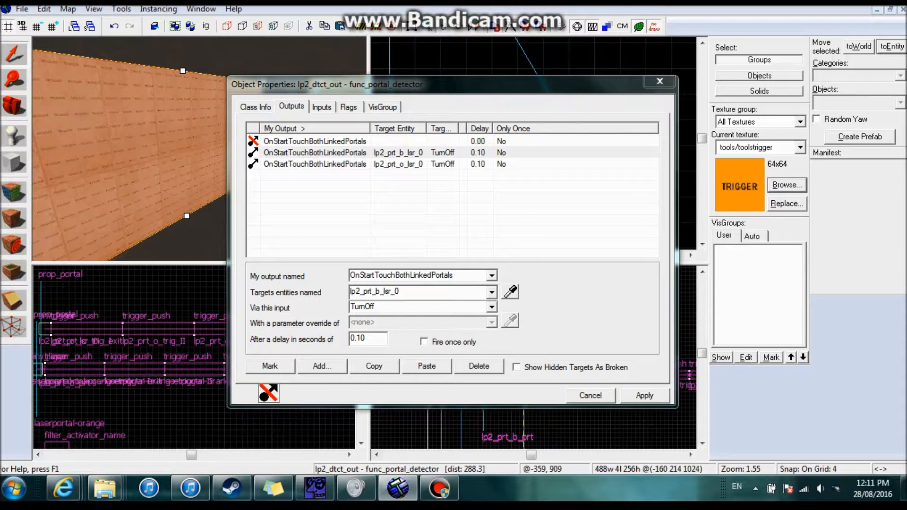
- Make the new OnStartTouchBothLinkedPortals output target lp2_prt_*_trig_* with the Disable input
{"action": "left_click", "coordinate": [492, 275]}
{"action": "left_click", "coordinate": [492, 276]}
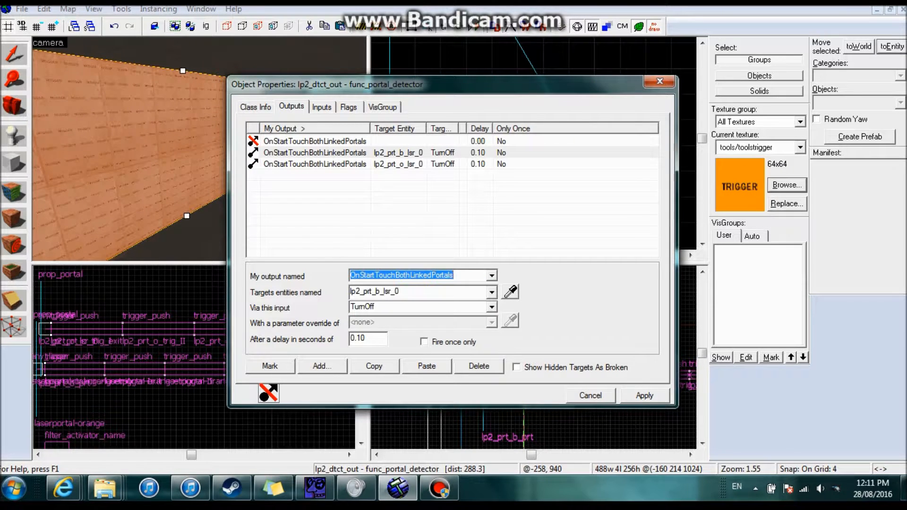
{"action": "left_click", "coordinate": [492, 307]}
{"action": "left_click", "coordinate": [388, 307]}
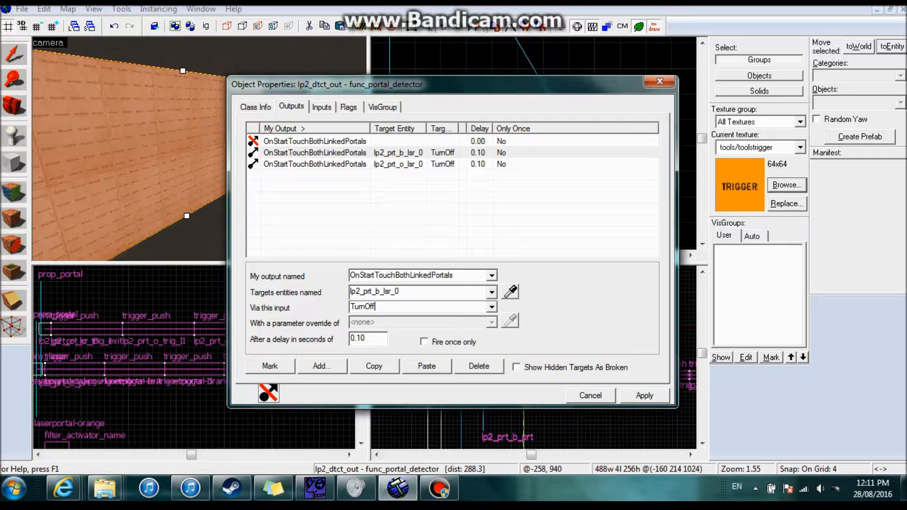
{"action": "left_click", "coordinate": [315, 142]}
{"action": "left_click", "coordinate": [415, 292]}
{"action": "type", "text": "lp2_prt"}
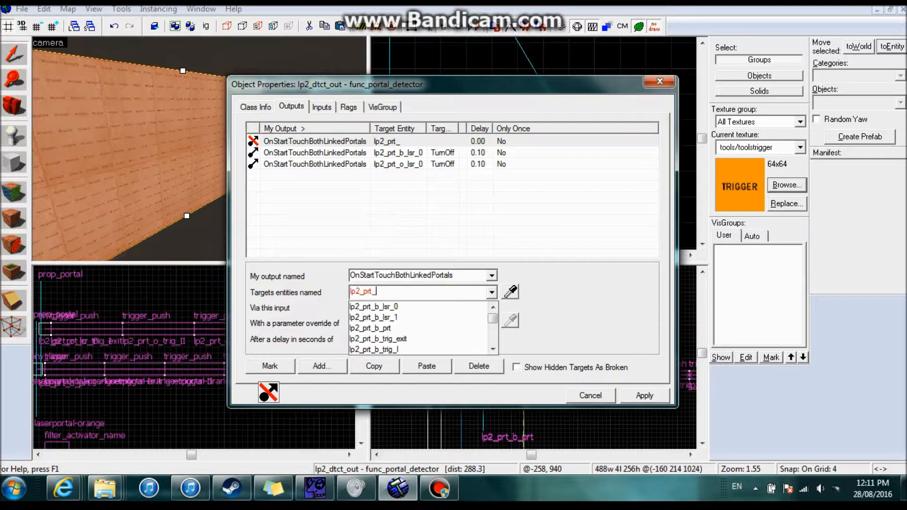
{"action": "type", "text": "_*_"}
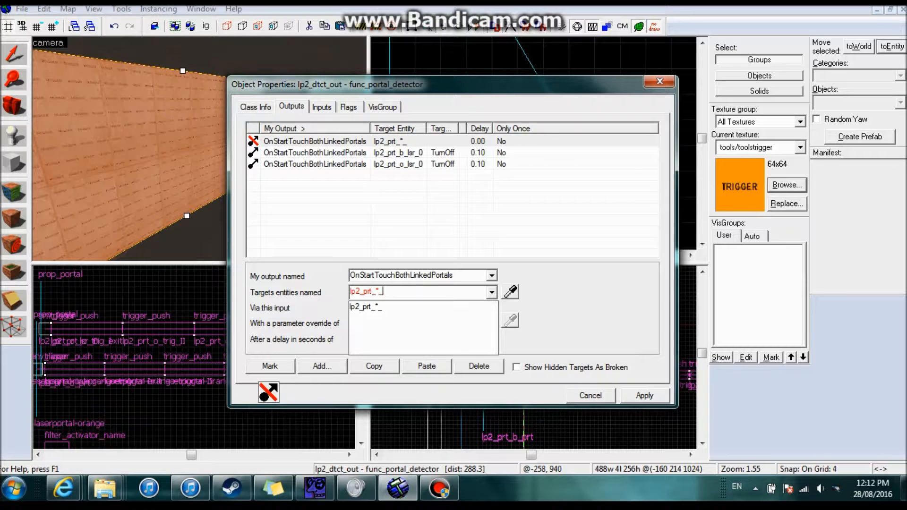
{"action": "type", "text": "trig_*"}
{"action": "key", "text": "Return"}
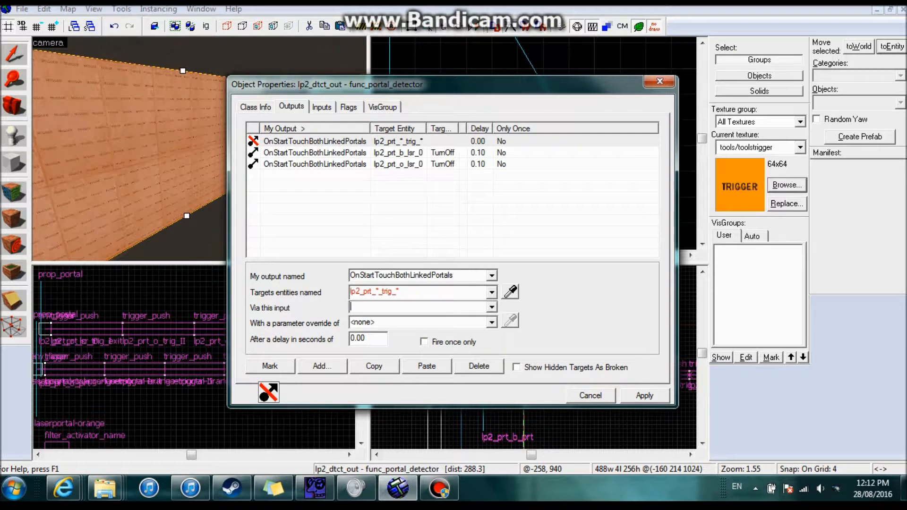
{"action": "key", "text": "Tab"}
{"action": "type", "text": "Disable"}
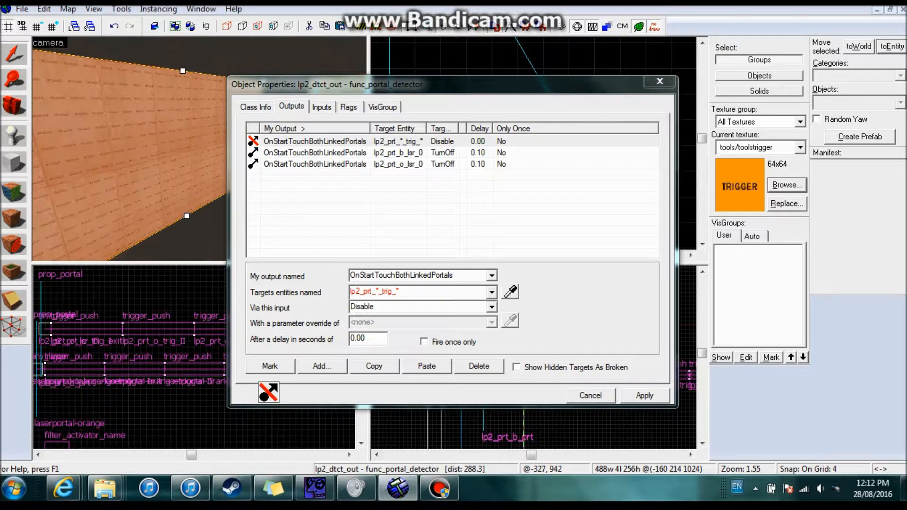
- Change the target of the Disable output to lp2_prt_b_trig_*
{"action": "left_click", "coordinate": [399, 292]}
{"action": "left_click", "coordinate": [399, 292]}
{"action": "left_click_drag", "start_coordinate": [399, 292], "coordinate": [376, 292]}
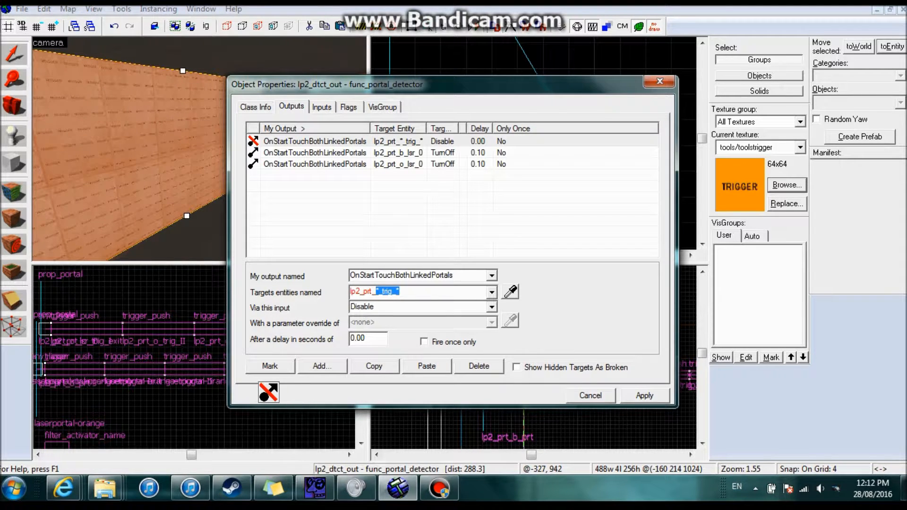
{"action": "key", "text": "BackSpace"}
{"action": "type", "text": "b_trig_*"}
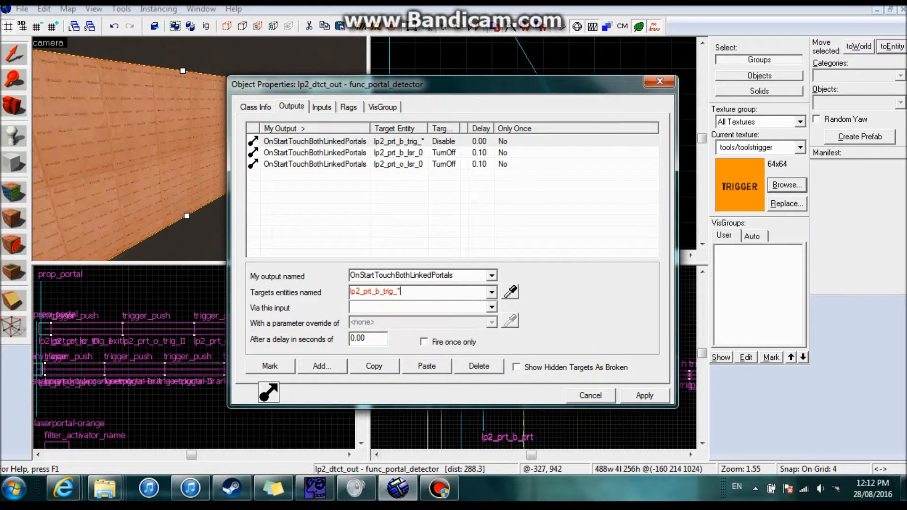
{"action": "left_click", "coordinate": [314, 153]}
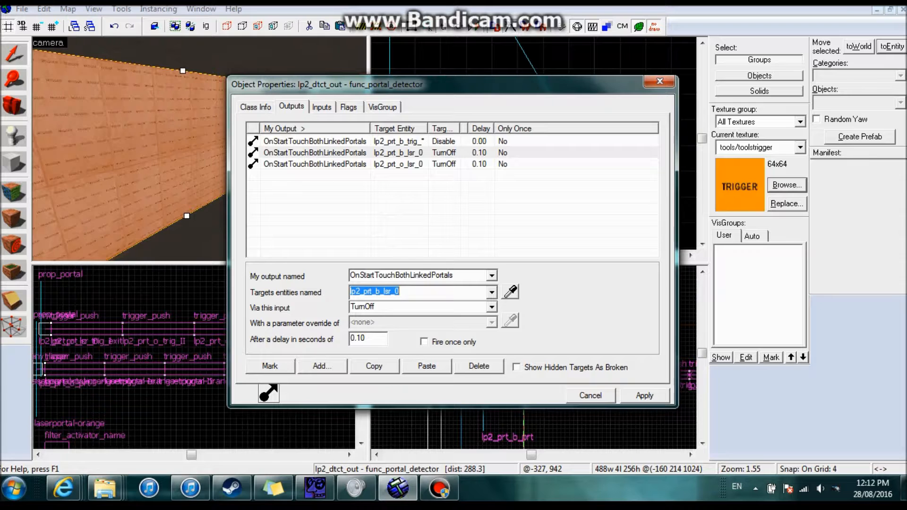
{"action": "left_click", "coordinate": [315, 141]}
{"action": "left_click", "coordinate": [363, 307]}
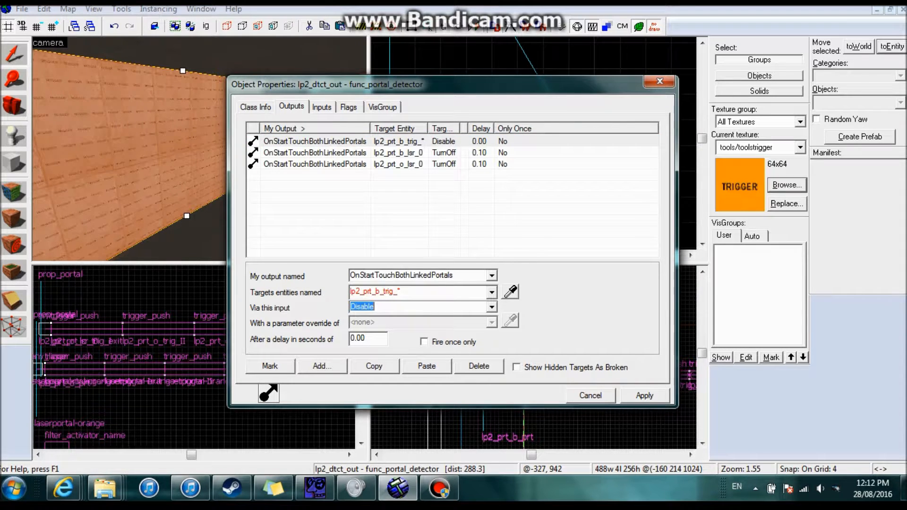
- Duplicate the Disable output, retarget the copy to lp2_prt_o_trig_*, and apply the outputs of lp2_dtct_out
{"action": "left_click", "coordinate": [374, 366]}
{"action": "left_click", "coordinate": [426, 366]}
{"action": "left_click", "coordinate": [380, 291]}
{"action": "left_click", "coordinate": [380, 292]}
{"action": "key", "text": "BackSpace"}
{"action": "type", "text": "o"}
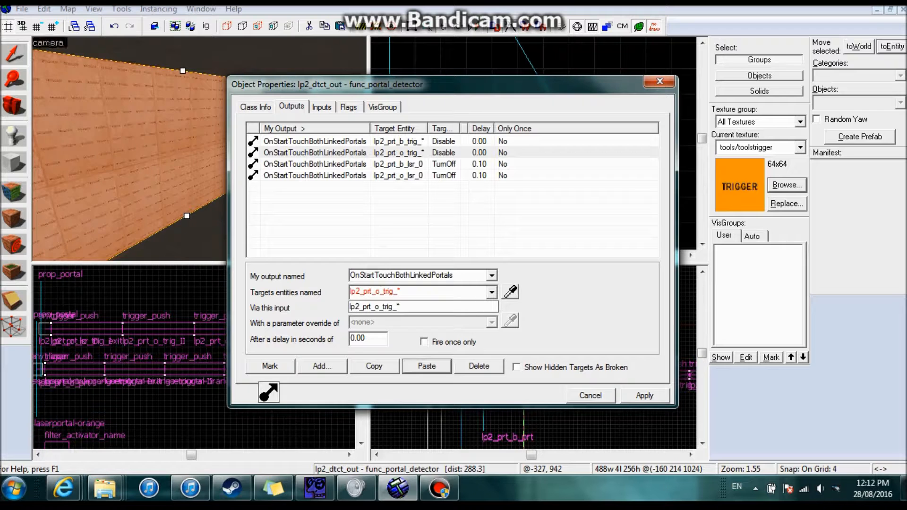
{"action": "left_click", "coordinate": [645, 396]}
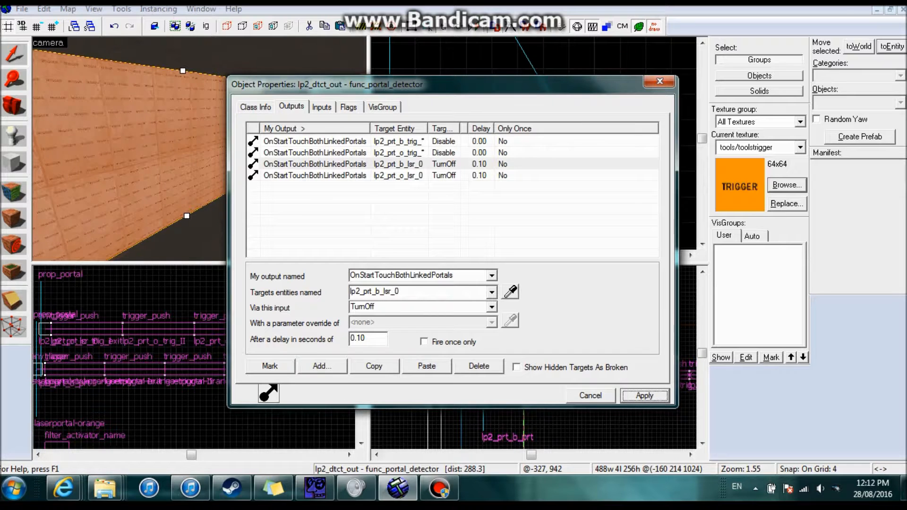
{"action": "left_click", "coordinate": [590, 396]}
- View the outputs of the lp2_dtct_in detector between the portals
{"action": "key", "text": "z"}
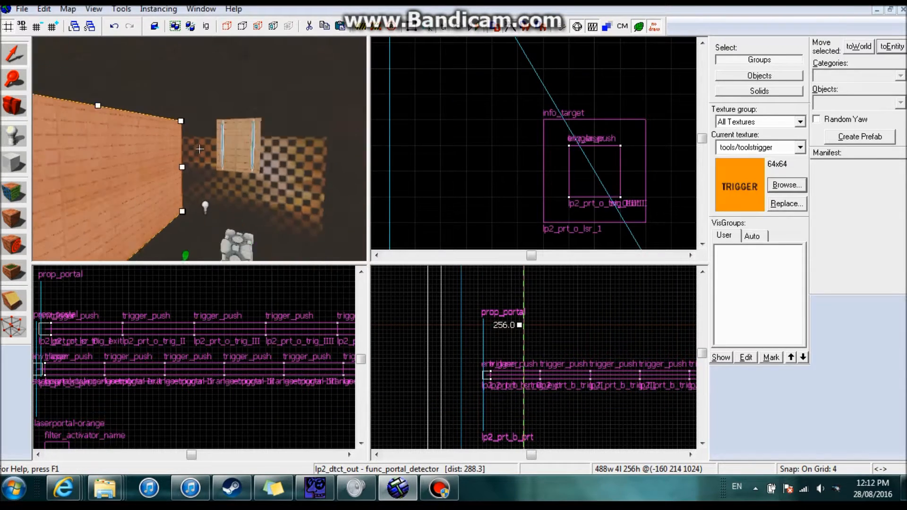
{"action": "double_click", "coordinate": [200, 149]}
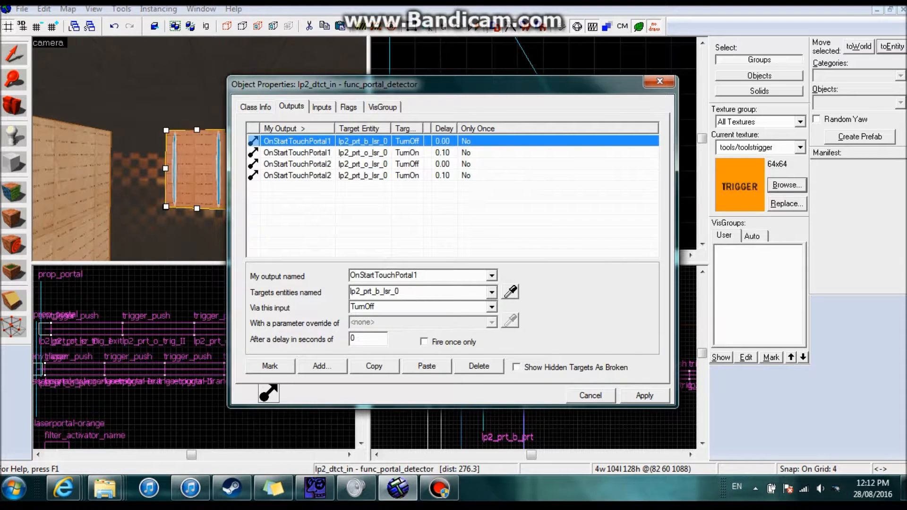
{"action": "key", "text": "z"}
{"action": "key", "text": "w"}
{"action": "key", "text": "z"}
- Examine the OnStartTouchPortal1 outputs of the original laserportal-detector, comparing its blue and orange trigger entries
{"action": "left_click", "coordinate": [200, 149]}
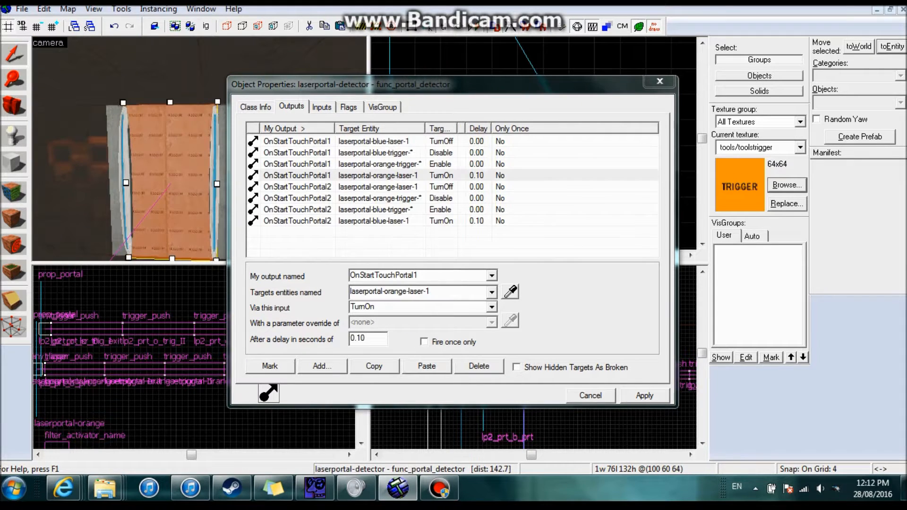
{"action": "left_click", "coordinate": [302, 141]}
{"action": "left_click", "coordinate": [302, 153]}
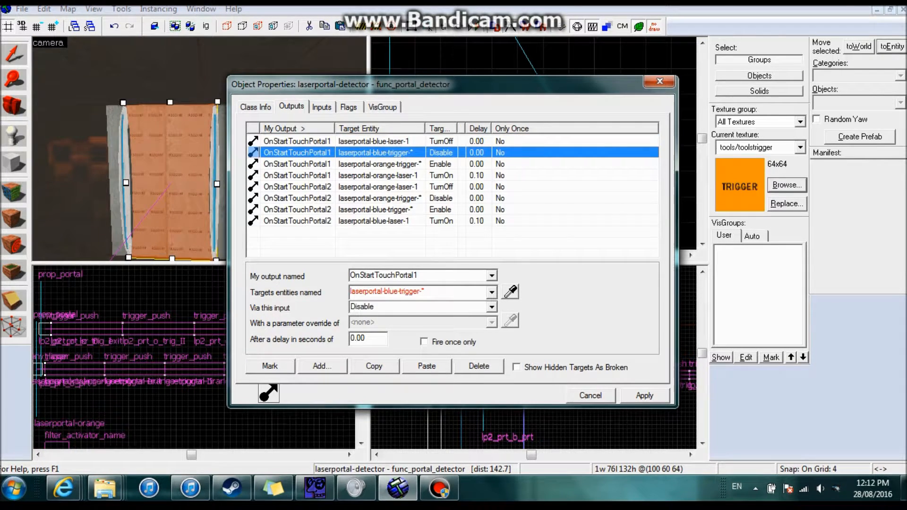
{"action": "left_click", "coordinate": [303, 164]}
{"action": "left_click", "coordinate": [302, 152]}
{"action": "left_click", "coordinate": [302, 164]}
{"action": "left_click", "coordinate": [302, 152]}
{"action": "left_click", "coordinate": [302, 163]}
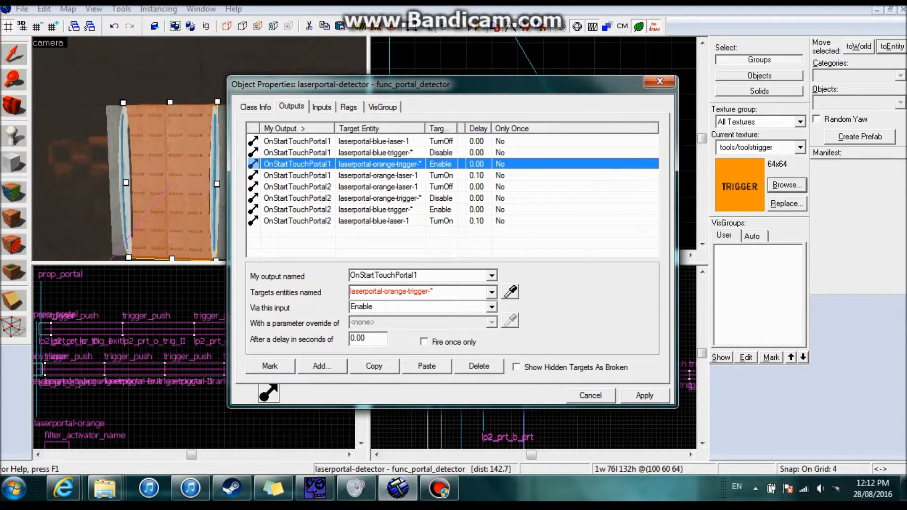
- Inspect the trigger and laser outputs of the original laserportal-detector-outside and close its properties
{"action": "key", "text": "Escape"}
{"action": "key", "text": "z"}
{"action": "key", "text": "w"}
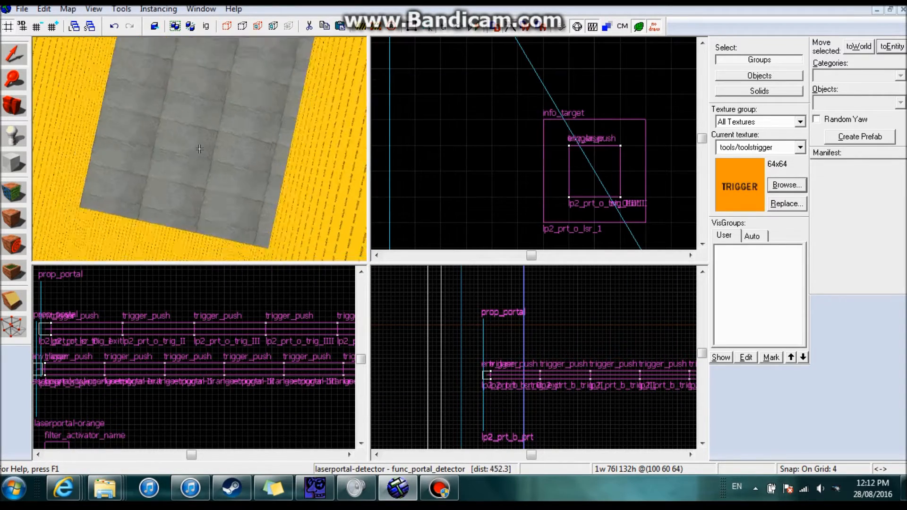
{"action": "key", "text": "w"}
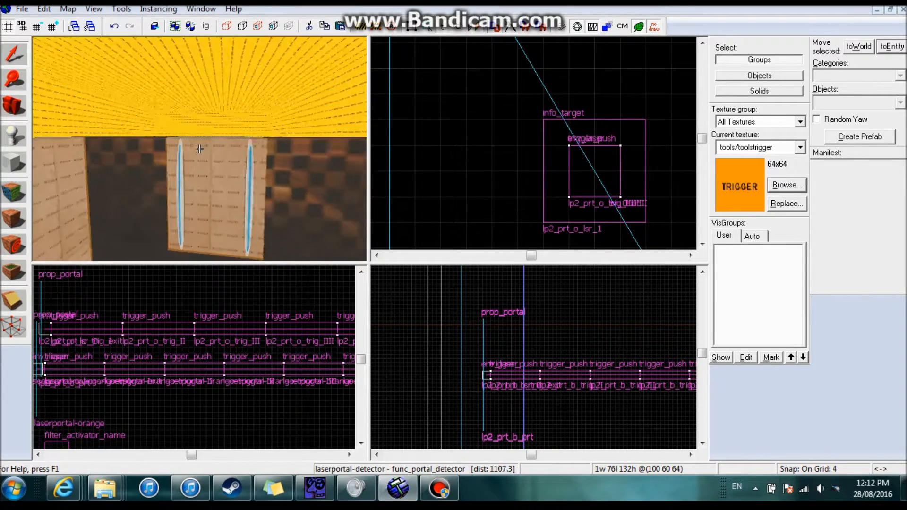
{"action": "key", "text": "s"}
{"action": "key", "text": "z"}
{"action": "key", "text": "z"}
{"action": "key", "text": "w"}
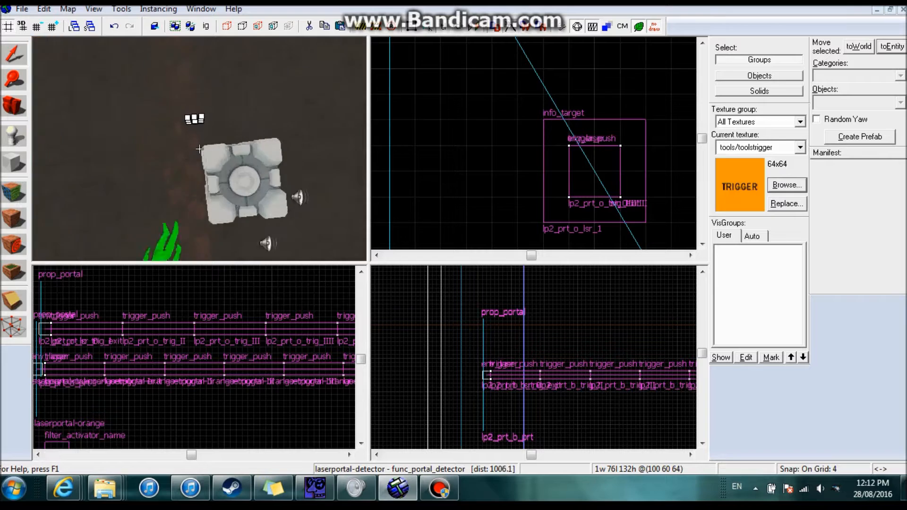
{"action": "key", "text": "z"}
{"action": "double_click", "coordinate": [200, 149]}
{"action": "left_click", "coordinate": [292, 107]}
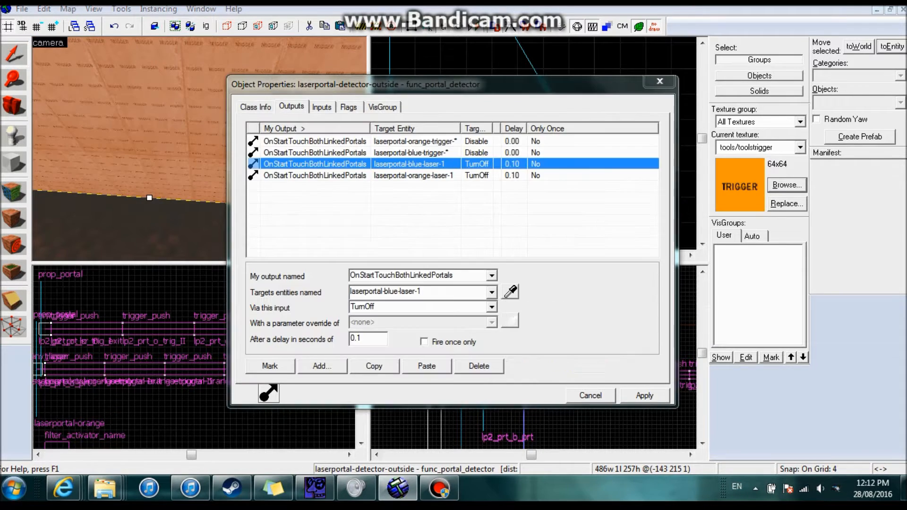
{"action": "left_click", "coordinate": [413, 175]}
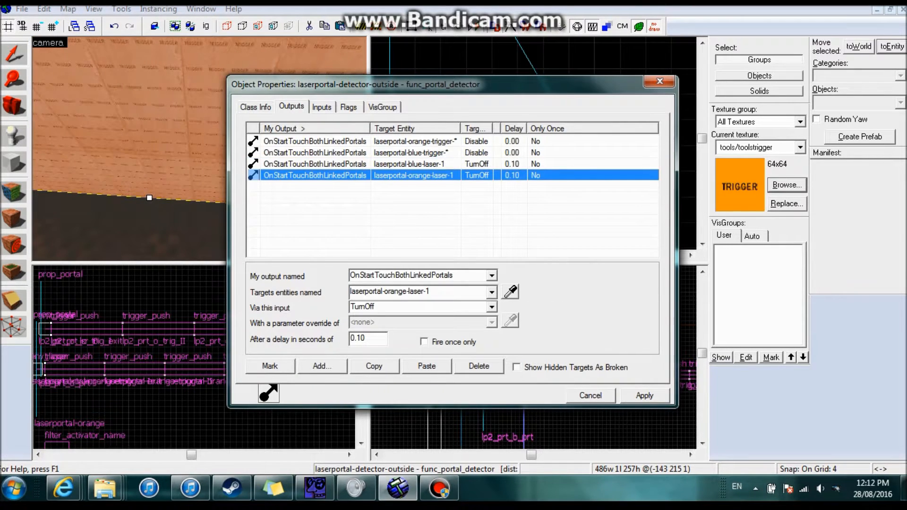
{"action": "key", "text": "Escape"}
- Add an OnStartTouchPortal1 output to the lp2_dtct_in portal detector
{"action": "key", "text": "s"}
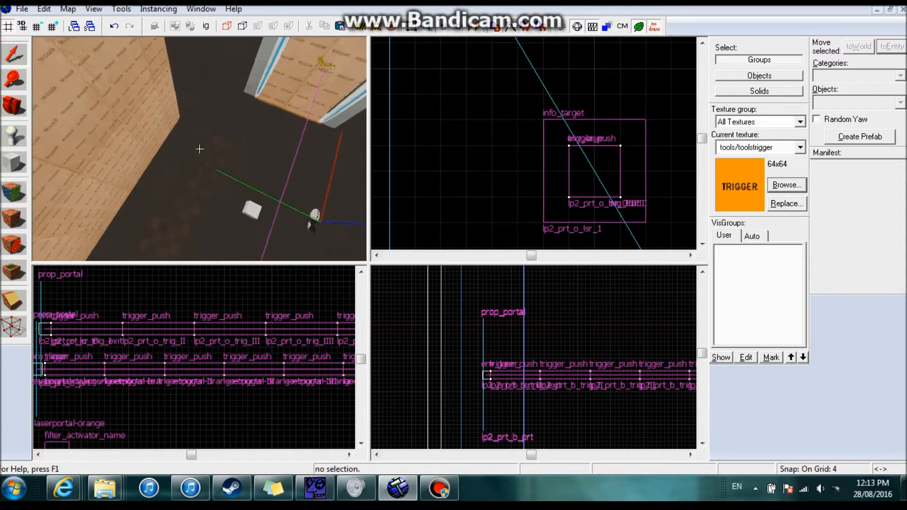
{"action": "key", "text": "w"}
{"action": "key", "text": "z"}
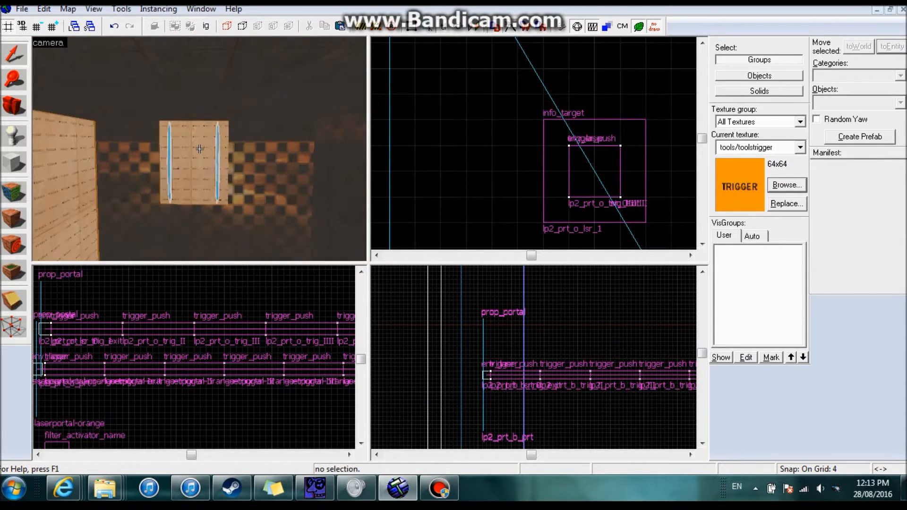
{"action": "double_click", "coordinate": [200, 149]}
{"action": "left_click", "coordinate": [292, 108]}
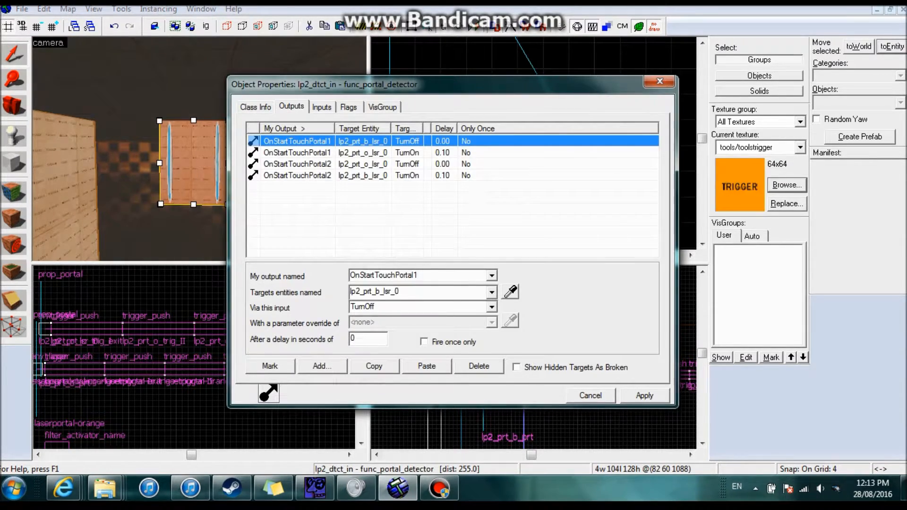
{"action": "left_click", "coordinate": [322, 367]}
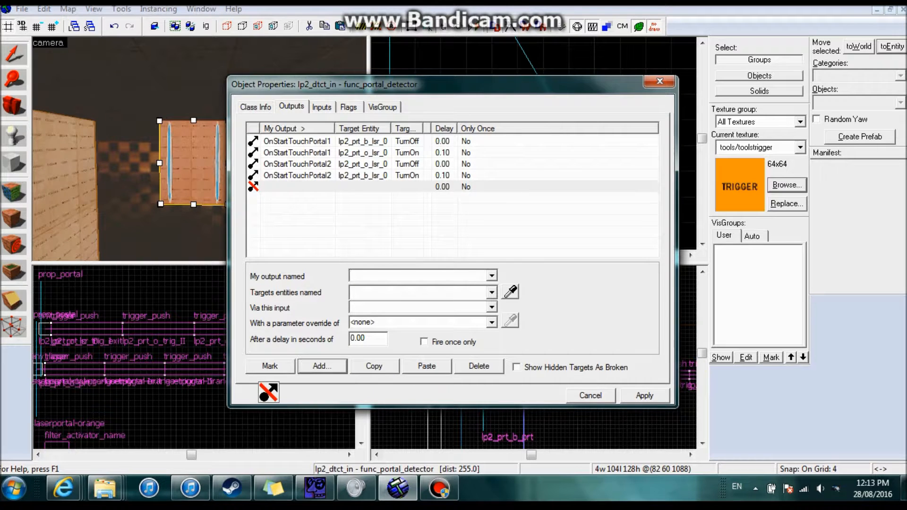
{"action": "type", "text": "OnStartTouch"}
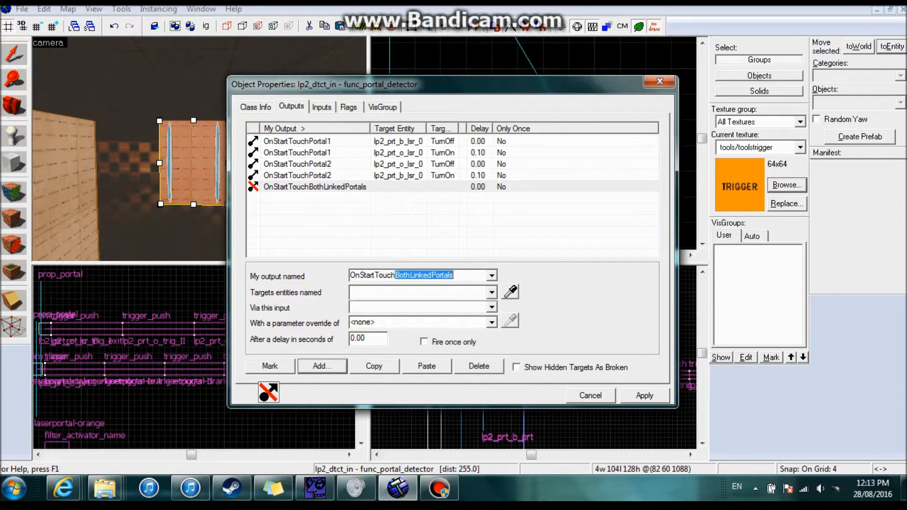
{"action": "type", "text": "Porta"}
{"action": "type", "text": "l!"}
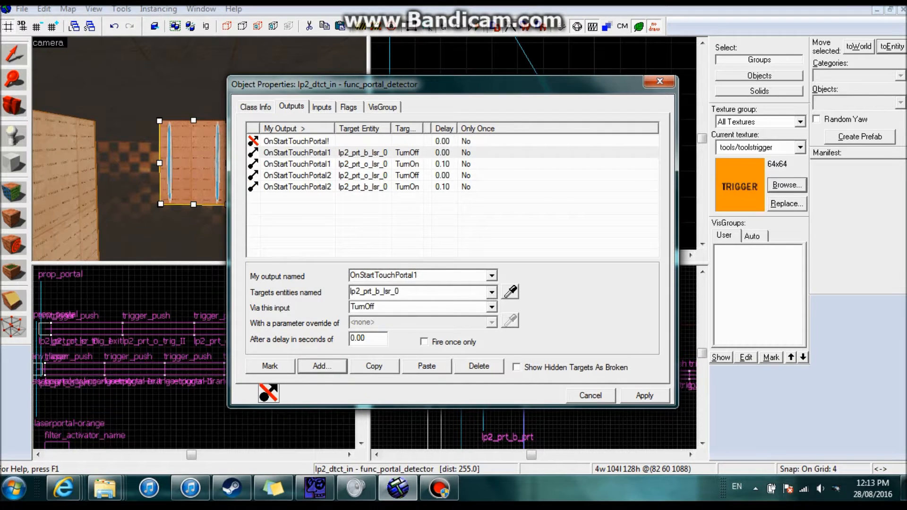
{"action": "left_click", "coordinate": [297, 141]}
{"action": "left_click", "coordinate": [420, 276]}
{"action": "key", "text": "BackSpace"}
{"action": "type", "text": "1"}
- Set the new OnStartTouchPortal1 output to target lp2_prt_b_trig_* with the Disable input
{"action": "left_click", "coordinate": [297, 153]}
{"action": "left_click", "coordinate": [418, 292]}
{"action": "type", "text": "lp2_"}
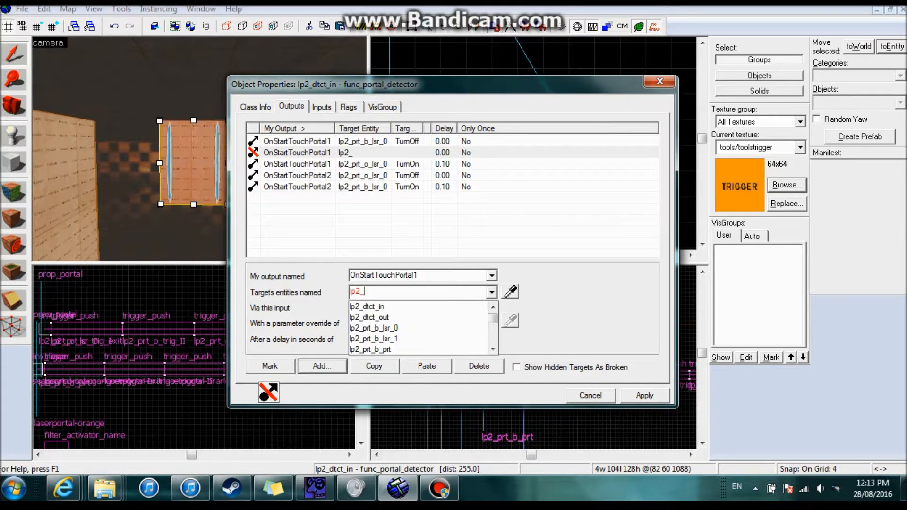
{"action": "type", "text": "prt"}
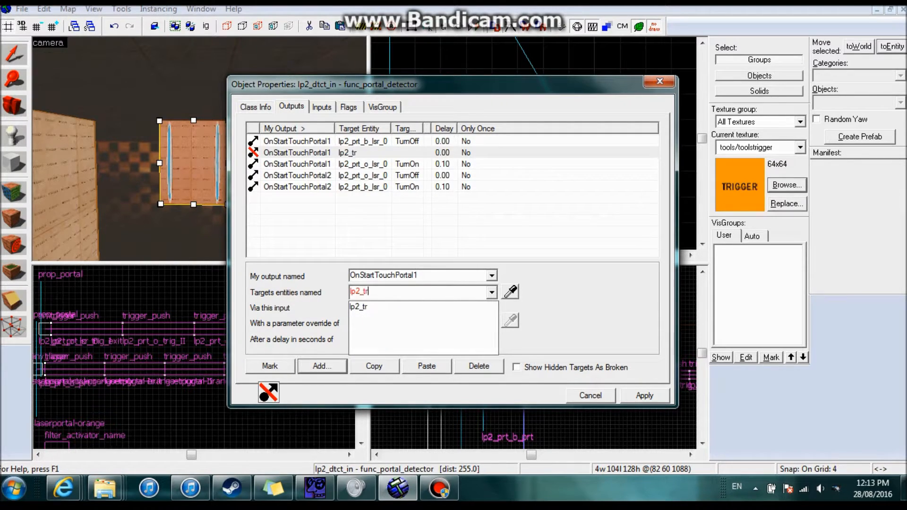
{"action": "type", "text": "_b_"}
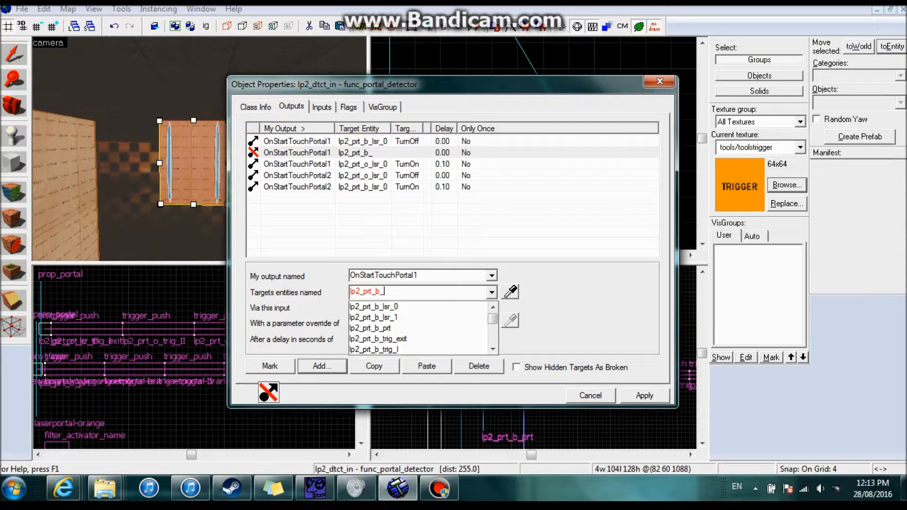
{"action": "type", "text": "trig_*"}
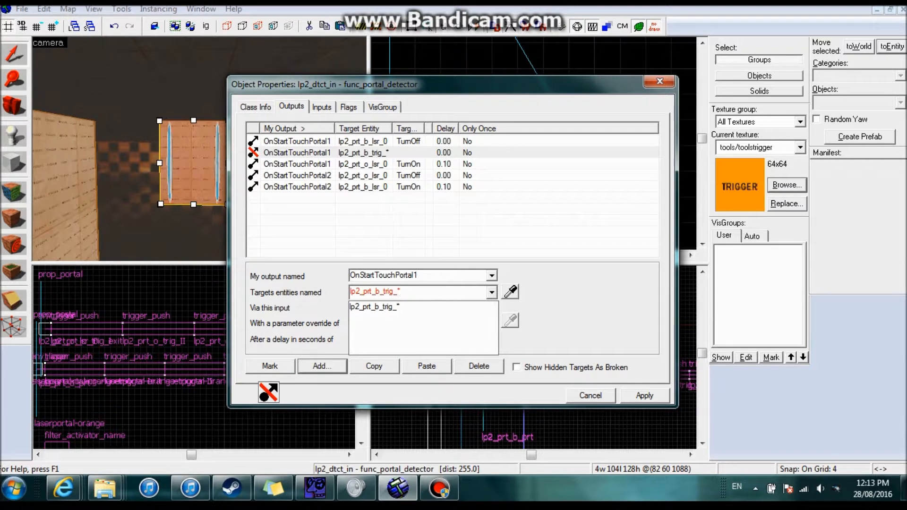
{"action": "key", "text": "Return"}
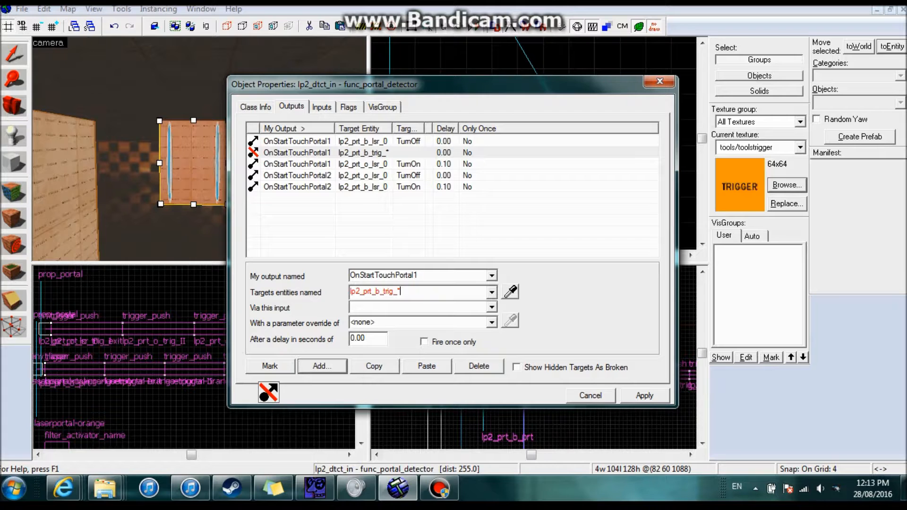
{"action": "left_click", "coordinate": [417, 308]}
{"action": "type", "text": "Disable"}
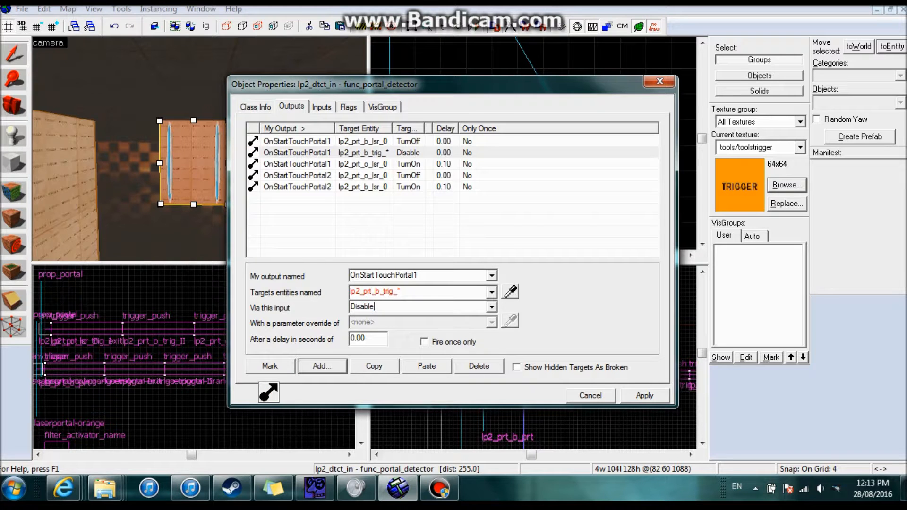
{"action": "left_click", "coordinate": [297, 141]}
{"action": "left_click", "coordinate": [297, 153]}
{"action": "left_click", "coordinate": [359, 221]}
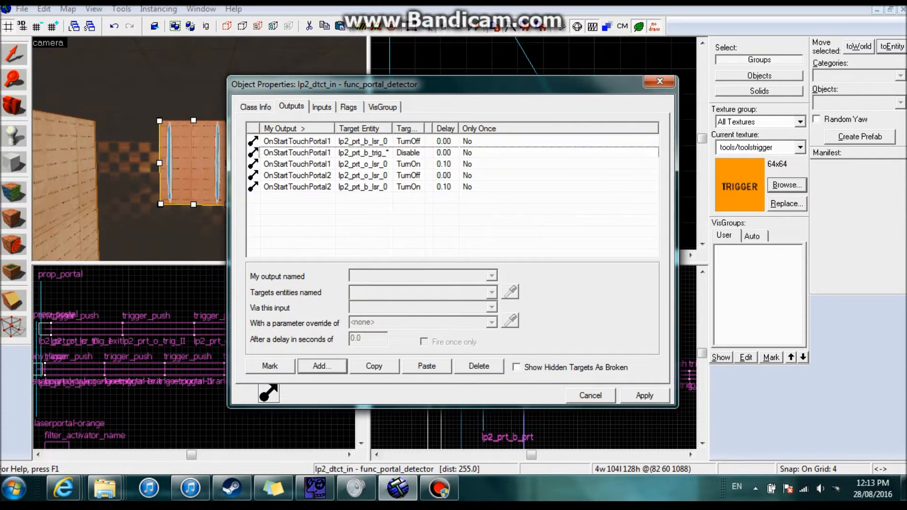
- Duplicate the lp2_prt_b_trig_* output, retarget the copy to lp2_prt_o_trig_* and set its input to Enable
{"action": "left_click", "coordinate": [297, 153]}
{"action": "left_click", "coordinate": [373, 366]}
{"action": "left_click", "coordinate": [427, 366]}
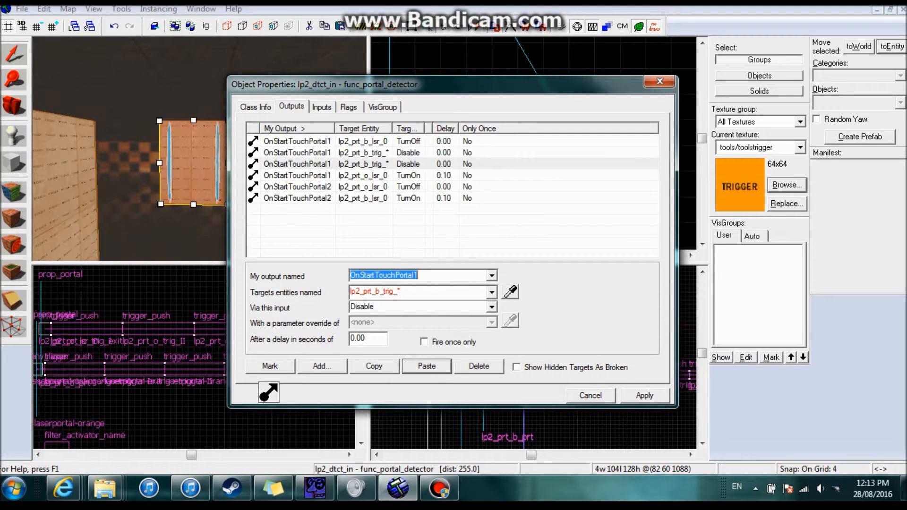
{"action": "left_click", "coordinate": [415, 276]}
{"action": "double_click", "coordinate": [381, 292]}
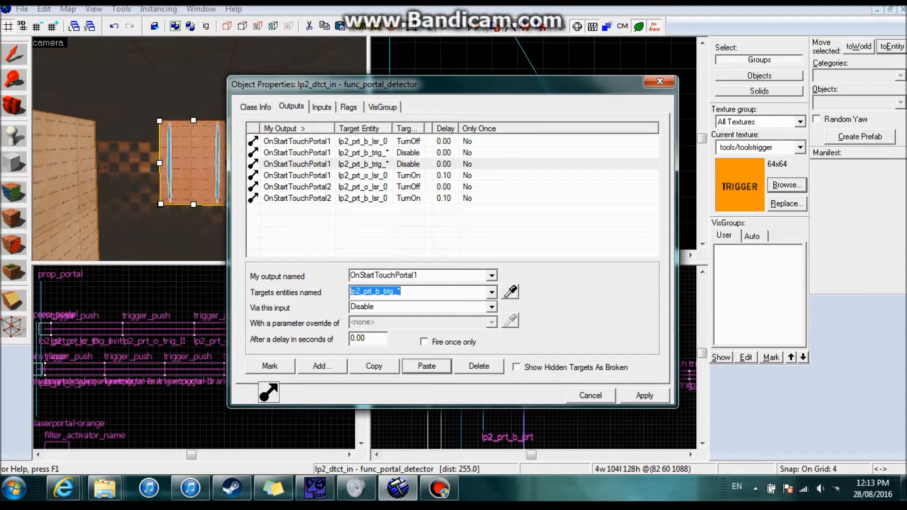
{"action": "left_click", "coordinate": [381, 292]}
{"action": "key", "text": "BackSpace"}
{"action": "type", "text": "o"}
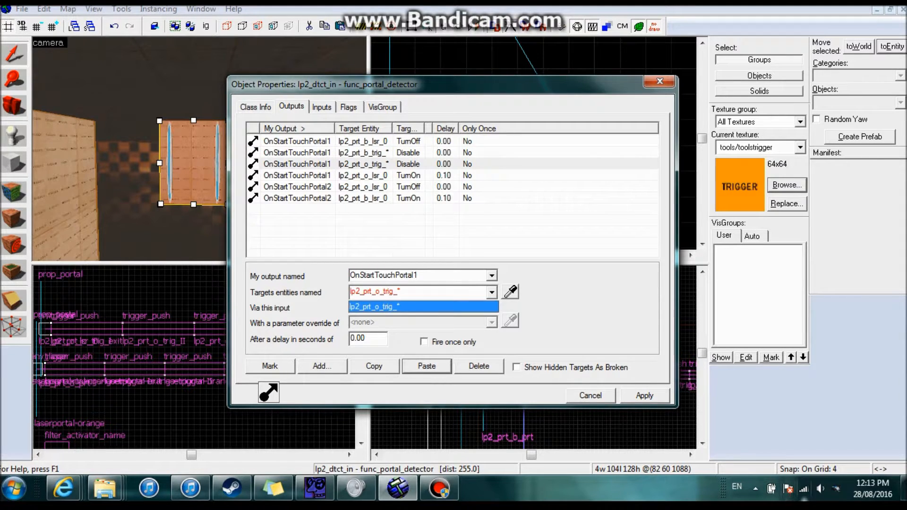
{"action": "left_click", "coordinate": [382, 307]}
{"action": "key", "text": "Tab"}
{"action": "type", "text": "Enable"}
{"action": "left_click", "coordinate": [302, 141]}
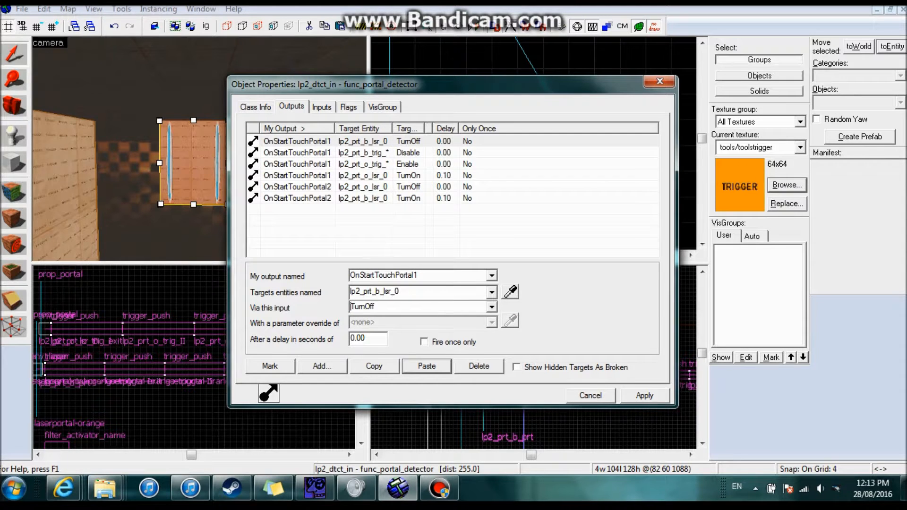
- Duplicate both OnStartTouchPortal1 trigger outputs and change the copies to fire on OnStartTouchPortal2
{"action": "left_click", "coordinate": [302, 153]}
{"action": "left_click", "coordinate": [302, 164], "text": "ctrl"}
{"action": "left_click", "coordinate": [374, 366]}
{"action": "left_click", "coordinate": [426, 366]}
{"action": "left_click", "coordinate": [492, 275]}
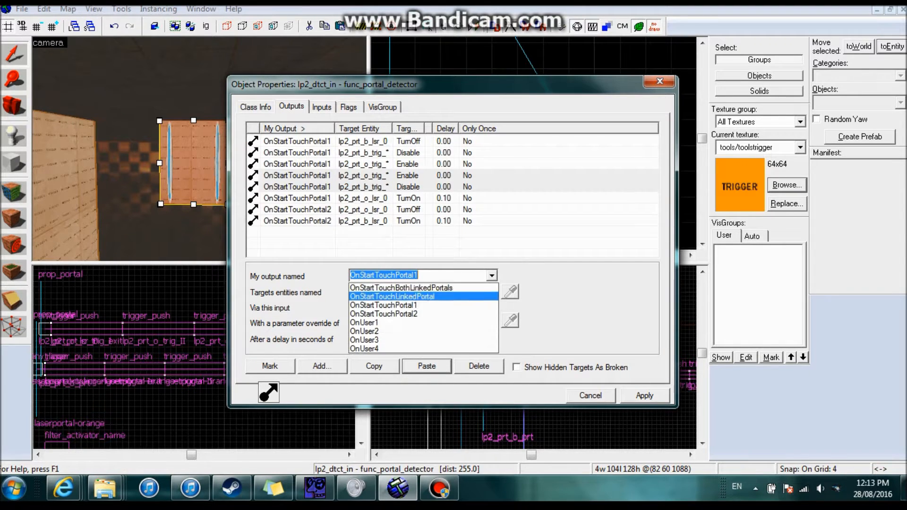
{"action": "left_click", "coordinate": [388, 314]}
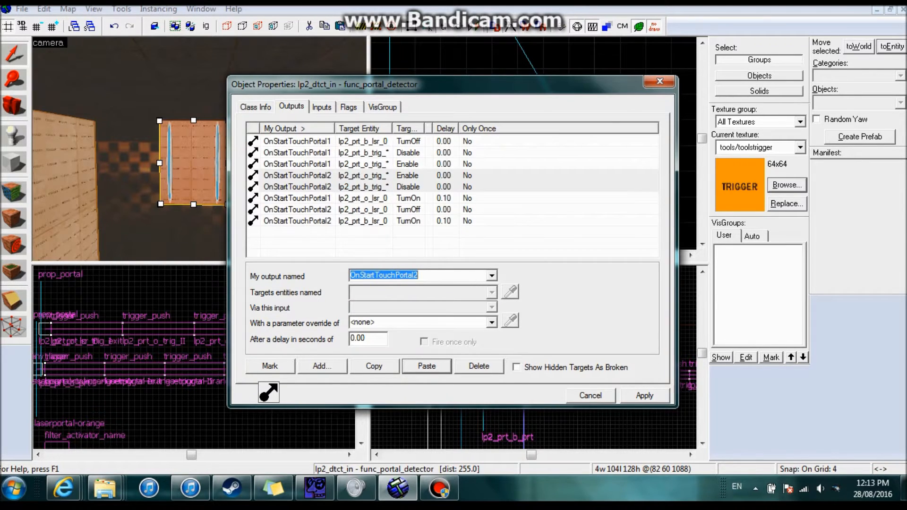
- For OnStartTouchPortal2, set lp2_prt_o_trig_* to Disable and lp2_prt_b_trig_* to Enable, and apply the outputs
{"action": "left_click", "coordinate": [302, 175]}
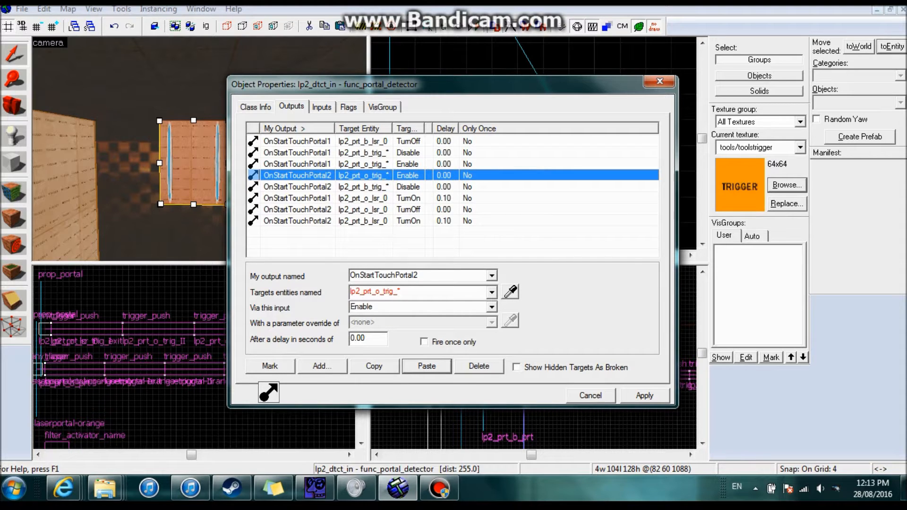
{"action": "left_click", "coordinate": [491, 307]}
{"action": "type", "text": "Disable"}
{"action": "left_click", "coordinate": [302, 186]}
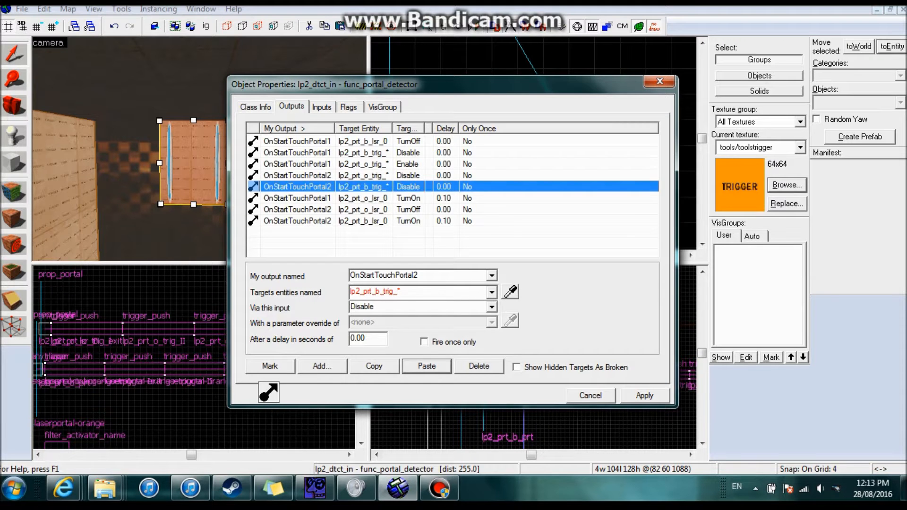
{"action": "left_click", "coordinate": [491, 307]}
{"action": "type", "text": "Enable"}
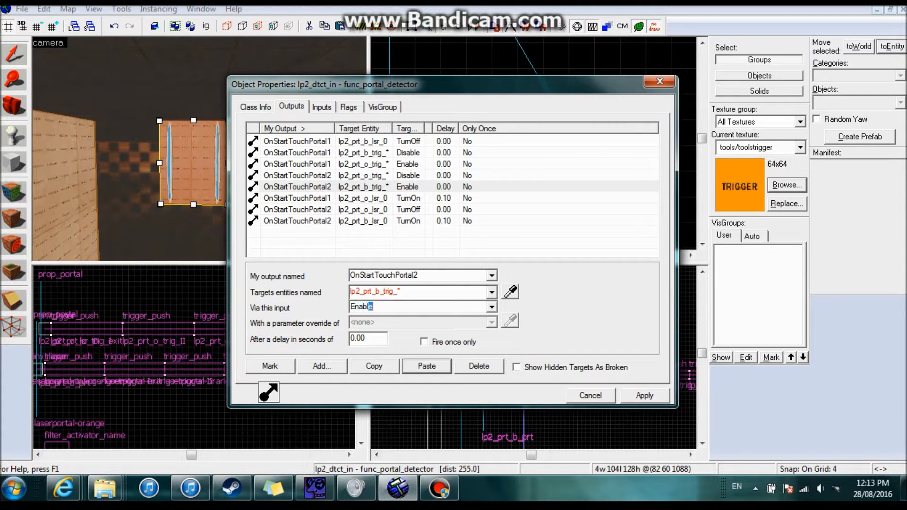
{"action": "left_click", "coordinate": [378, 241]}
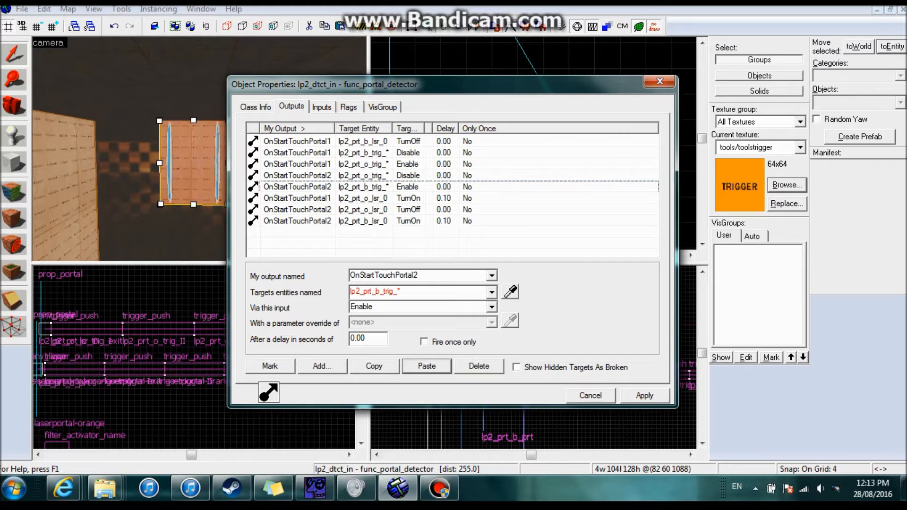
{"action": "left_click", "coordinate": [645, 396]}
- Check the OnStartTouchPortal2 trigger outputs of lp2_dtct_in and close its properties
{"action": "left_click", "coordinate": [369, 186]}
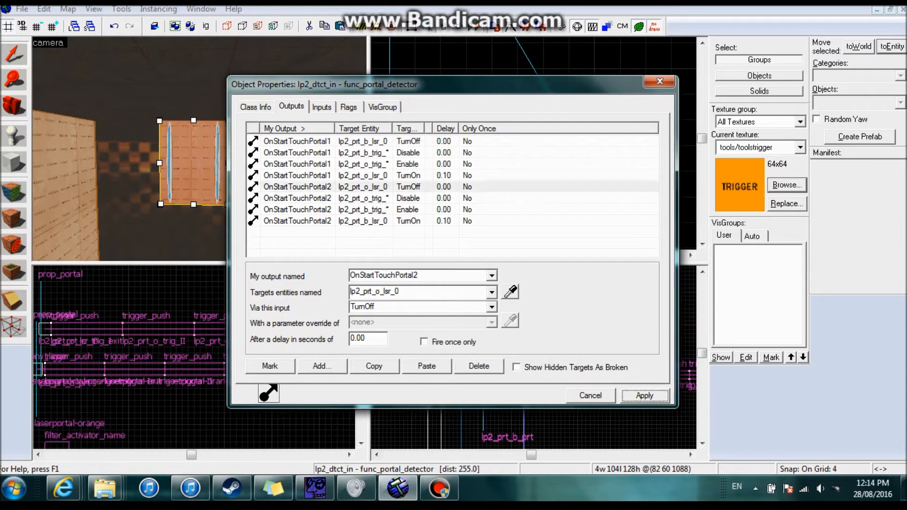
{"action": "left_click", "coordinate": [369, 198]}
{"action": "left_click", "coordinate": [369, 210]}
{"action": "left_click", "coordinate": [368, 198]}
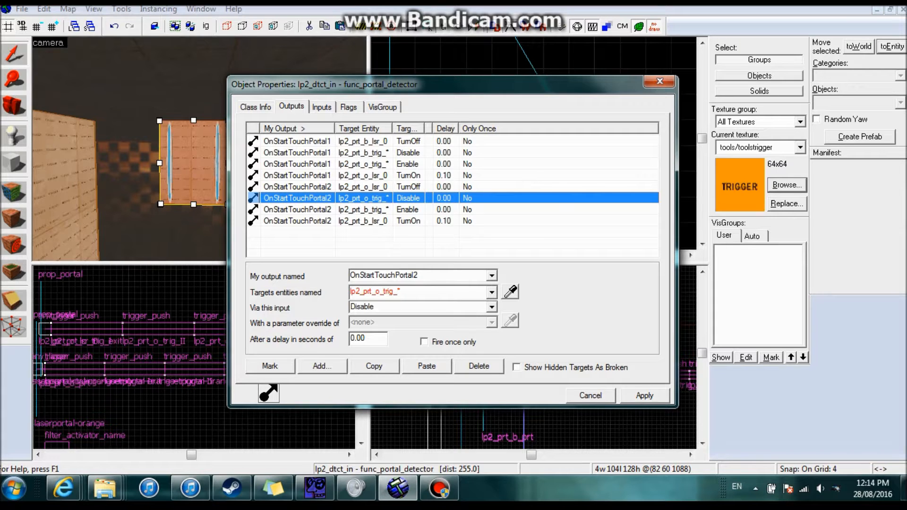
{"action": "left_click", "coordinate": [645, 395]}
{"action": "left_click", "coordinate": [591, 396]}
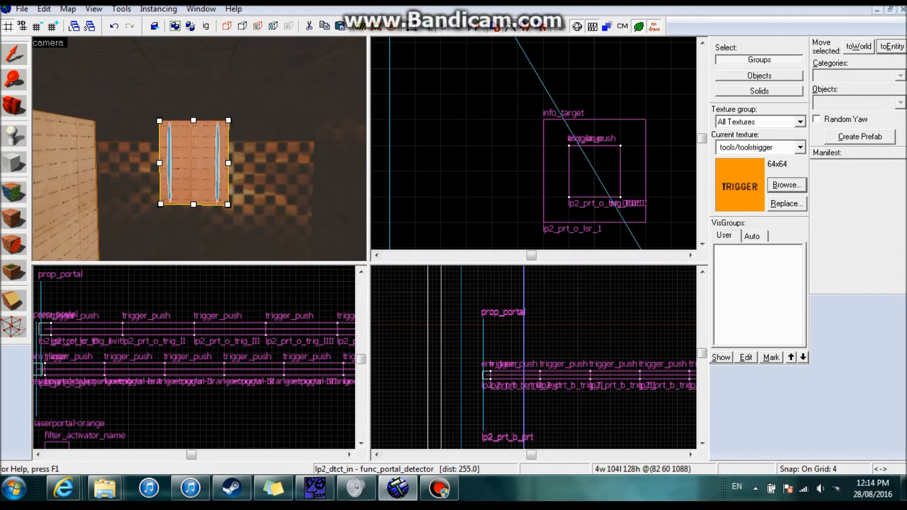
- Compile the map with BSP, VIS and RAD at Normal, without running the game after compiling
{"action": "key", "text": "z"}
{"action": "key", "text": "s"}
{"action": "key", "text": "z"}
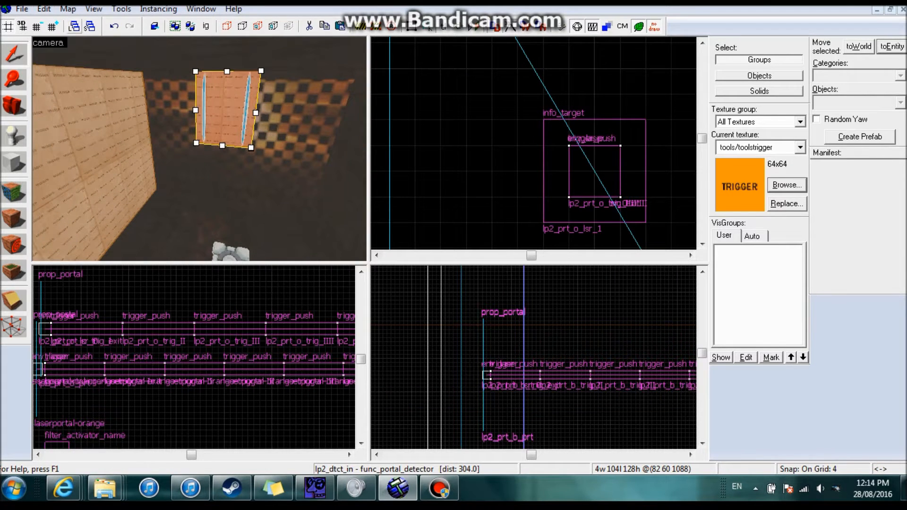
{"action": "left_click", "coordinate": [22, 8]}
{"action": "left_click", "coordinate": [43, 152]}
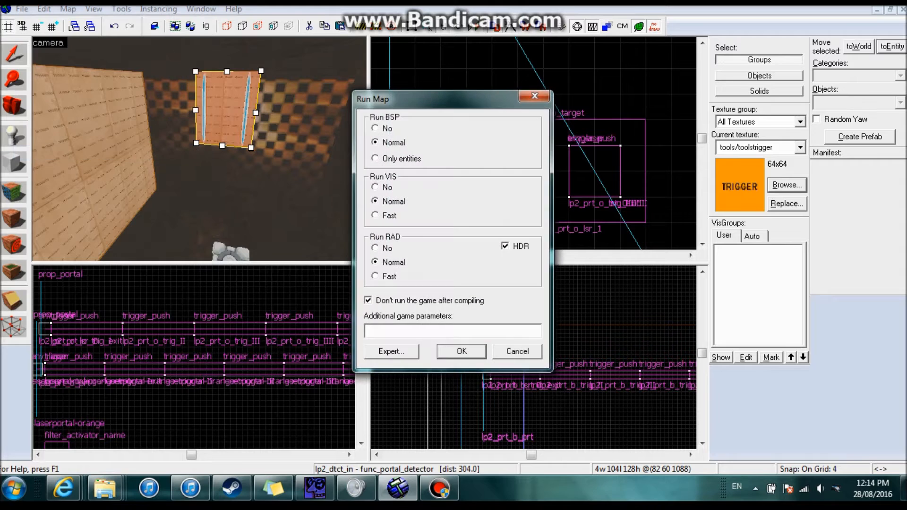
{"action": "key", "text": "Return"}
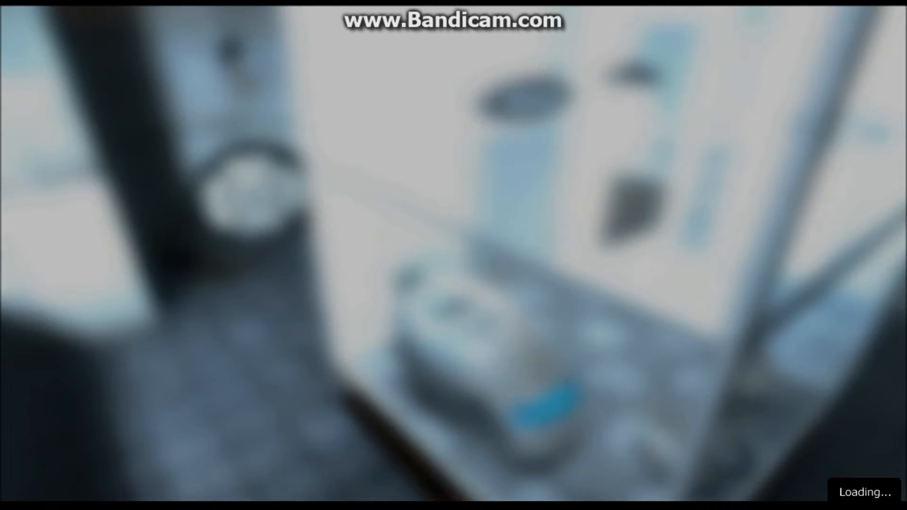
- In Portal, load the lasertest map through the developer console
{"action": "type", "text": "map lasertest"}
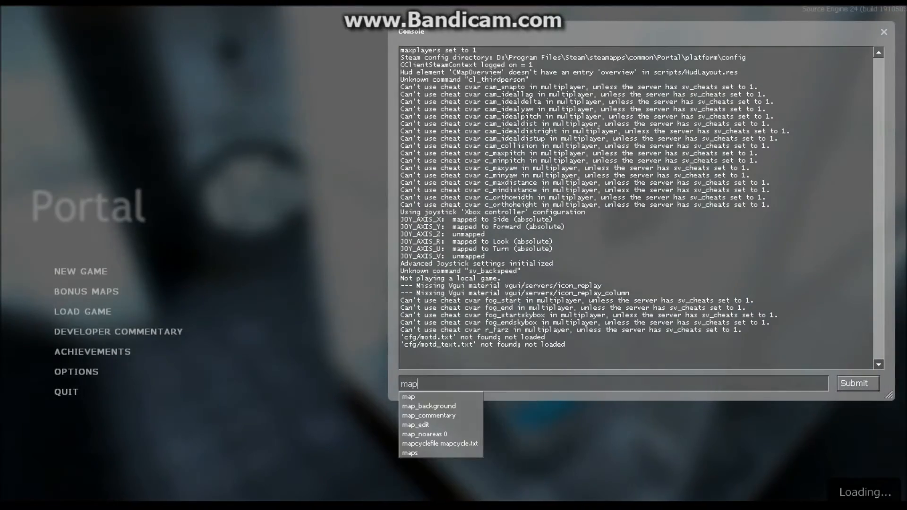
{"action": "key", "text": "Return"}
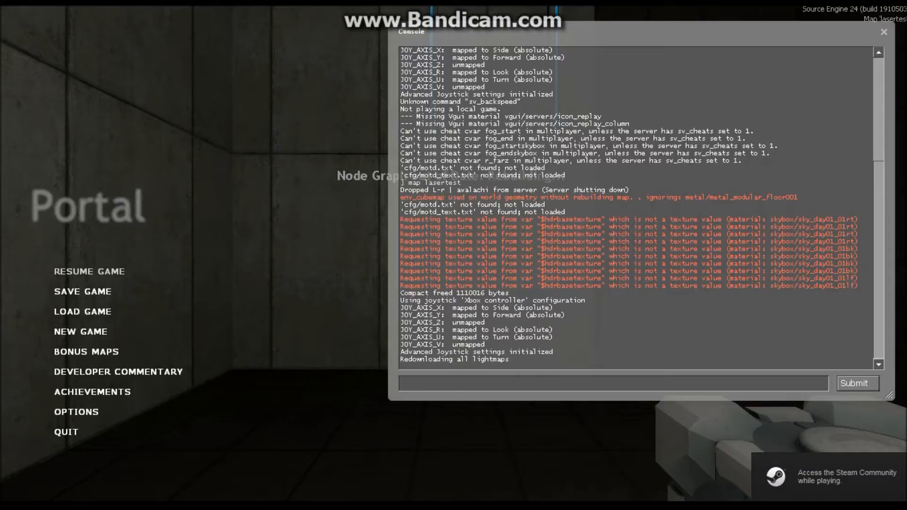
{"action": "key", "text": "grave"}
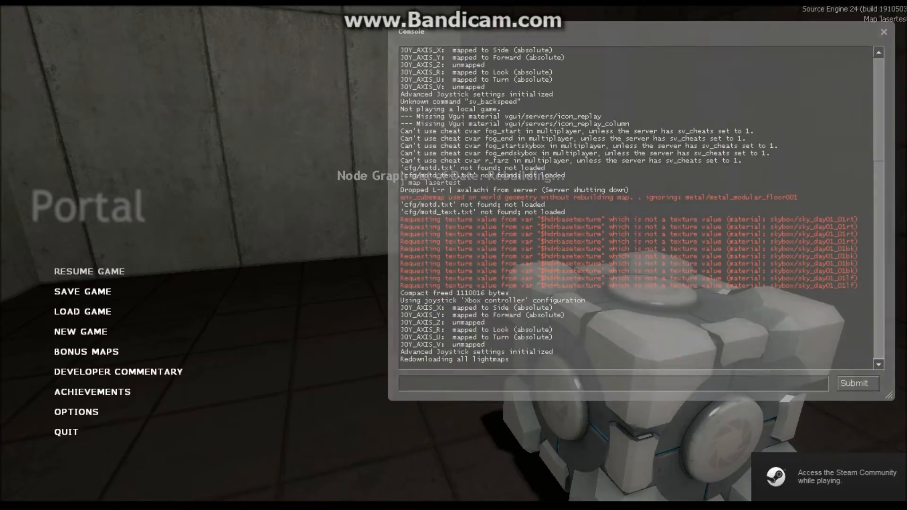
- Enable cheats with sv_cheats 1 and give the player weapon_portalgun
{"action": "type", "text": "sv_cheats 1"}
{"action": "key", "text": "Return"}
{"action": "type", "text": "give we"}
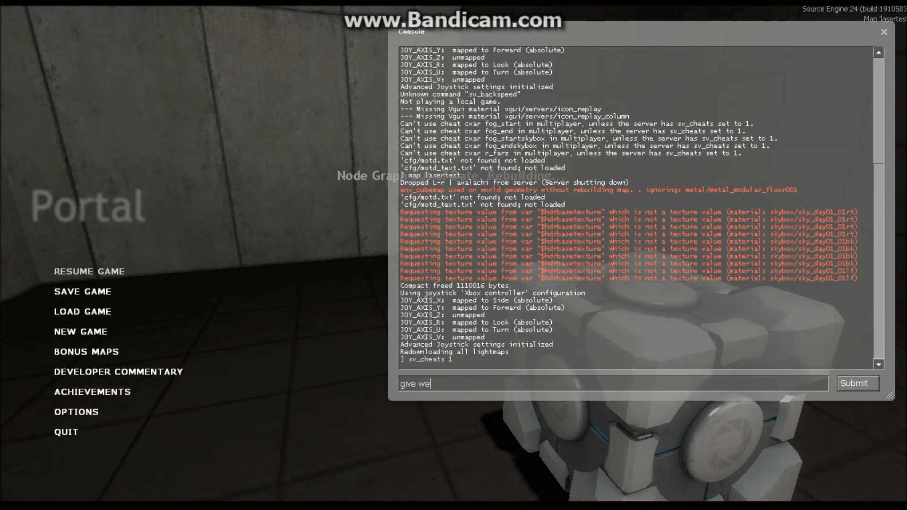
{"action": "type", "text": "apon_portalgun"}
{"action": "key", "text": "Return"}
- Run upgrade_portalgun, set the gun's linkage ID with change_portalgun_linkage_id 1, and return to the game
{"action": "type", "text": "updarade_portalgun"}
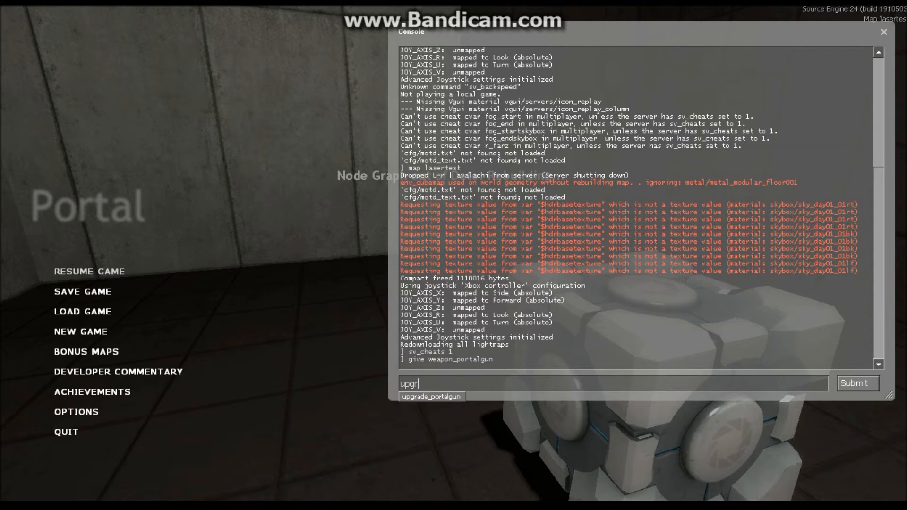
{"action": "key", "text": "Return"}
{"action": "type", "text": "change_portalgun_linkage_id 1"}
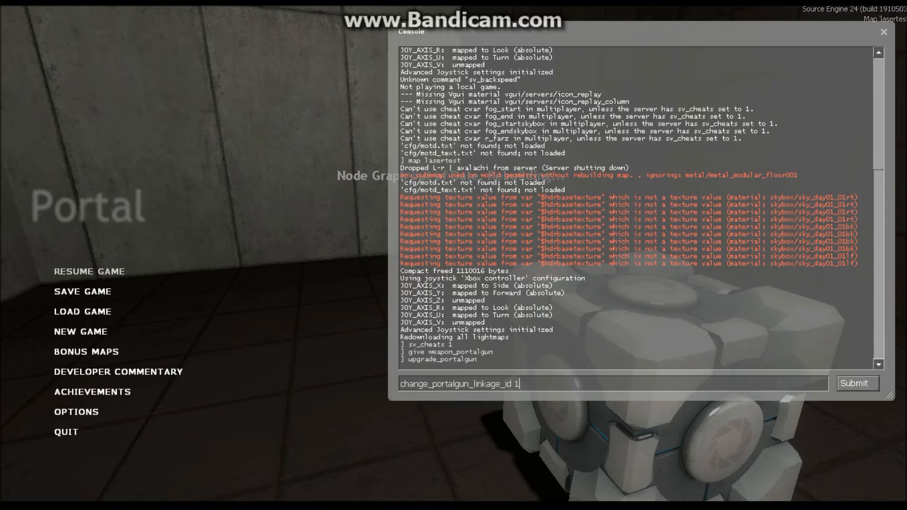
{"action": "key", "text": "Return"}
{"action": "key", "text": "Escape"}
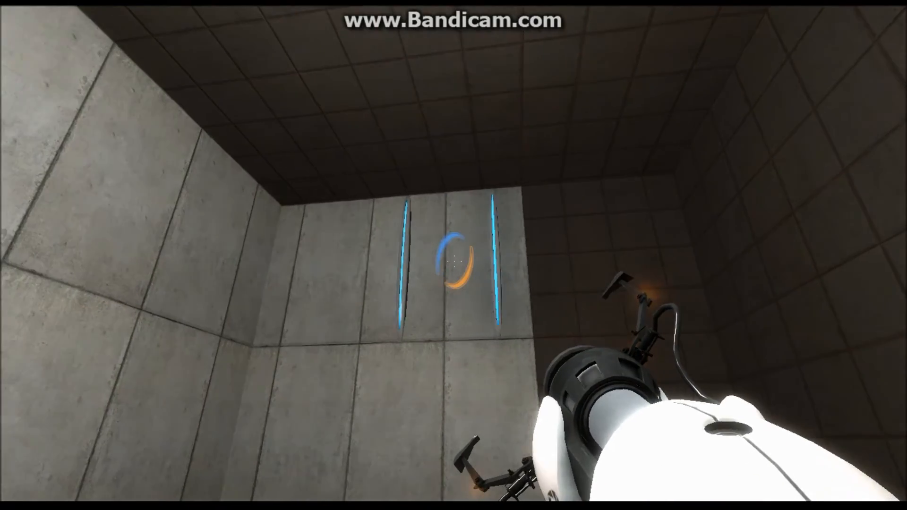
- Test the laser by placing portals on the high panel and the concrete wall and picking up the cube
{"action": "right_click", "coordinate": [454, 259]}
{"action": "left_click", "coordinate": [454, 258]}
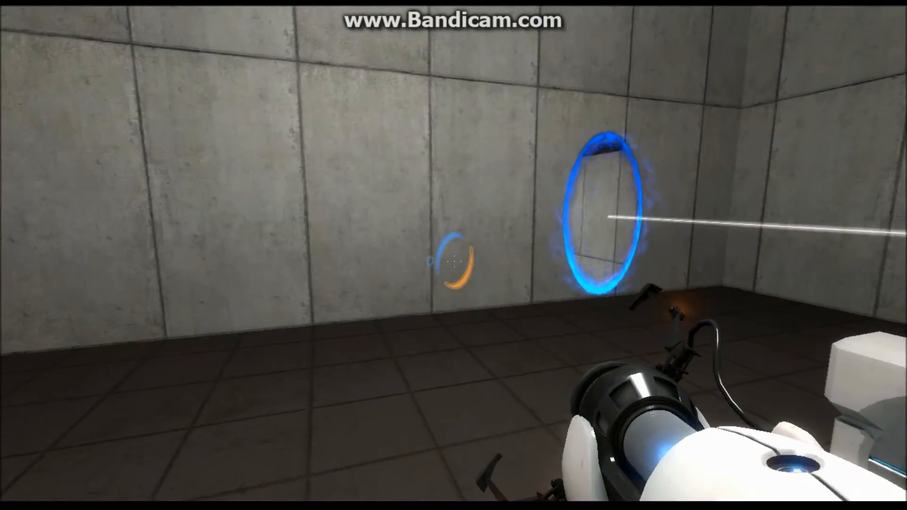
{"action": "key", "text": "e"}
{"action": "key", "text": "s"}
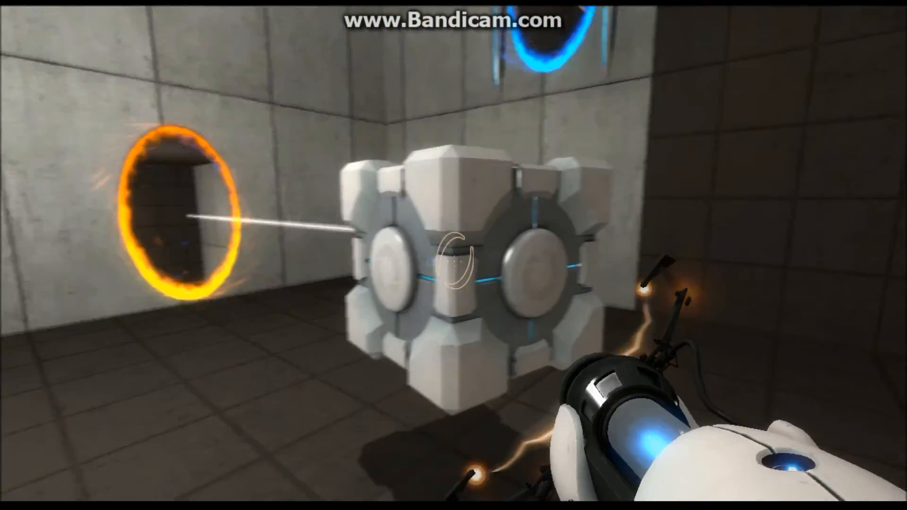
- Drop the cube, swap the portal colours and test the laser from the blue wall portal with the cube
{"action": "key", "text": "e"}
{"action": "left_click", "coordinate": [454, 261]}
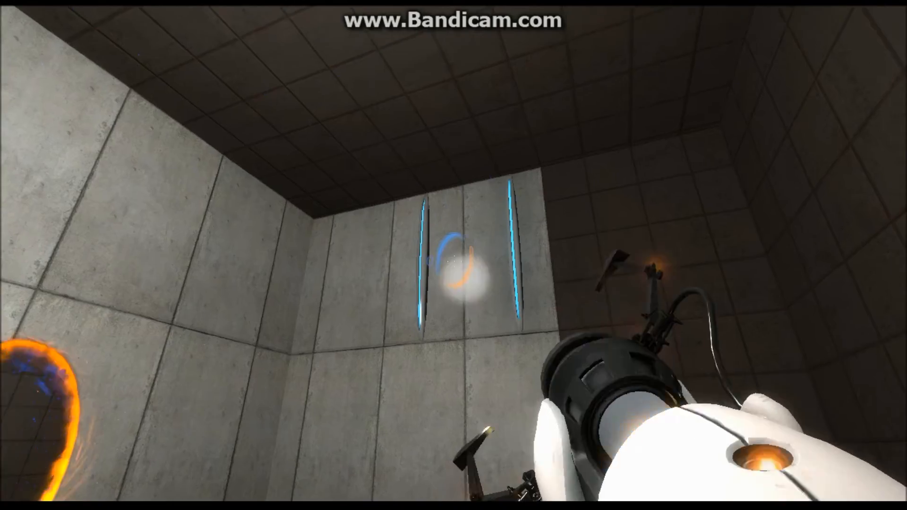
{"action": "key", "text": "e"}
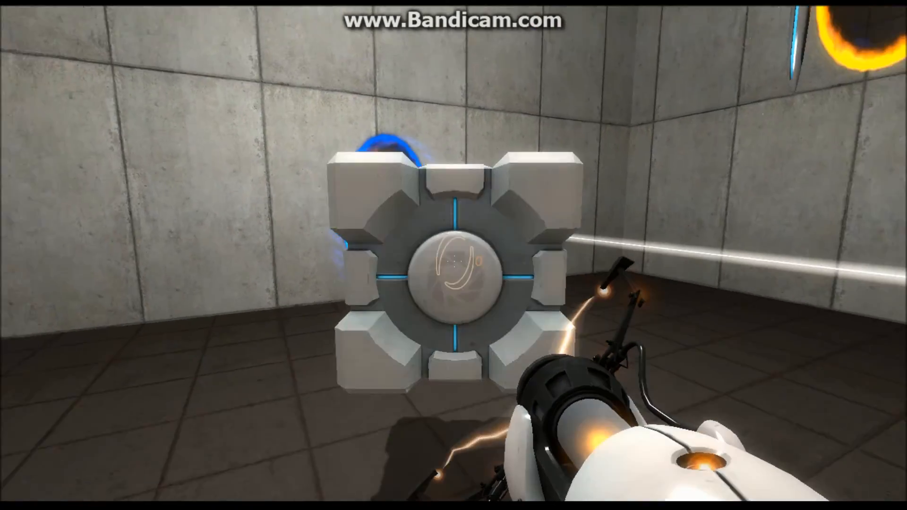
{"action": "key", "text": "e"}
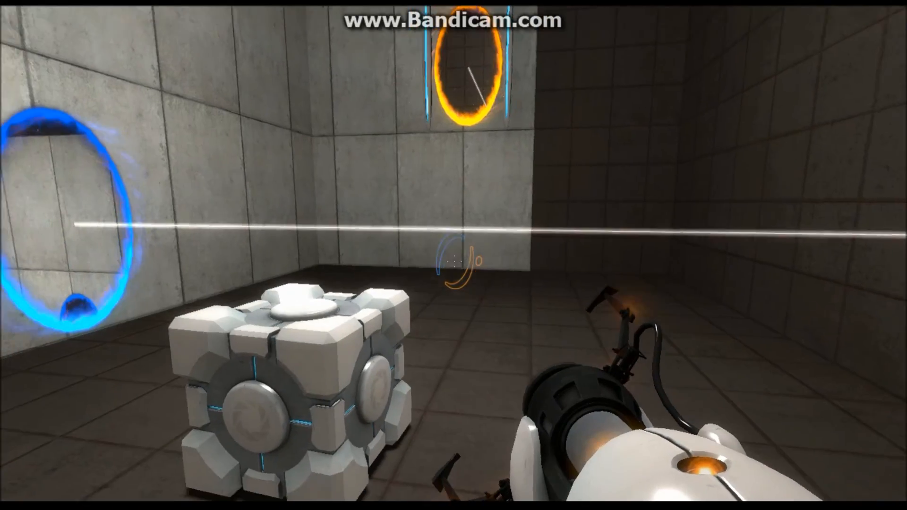
- Quit the Portal test session and switch back to the map in Hammer Editor
{"action": "key", "text": "Escape"}
{"action": "left_click", "coordinate": [67, 432]}
{"action": "key", "text": "Escape"}
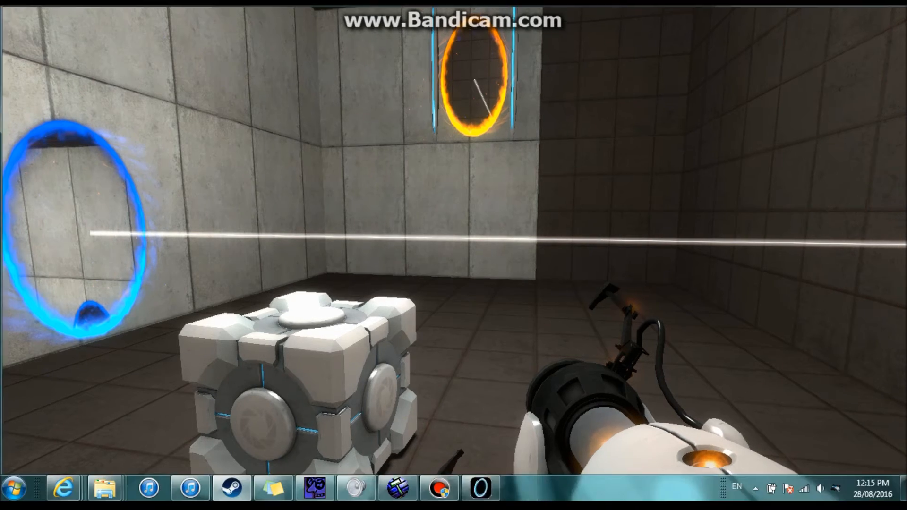
{"action": "key", "text": "alt+Tab"}
{"action": "key", "text": "alt+Tab"}
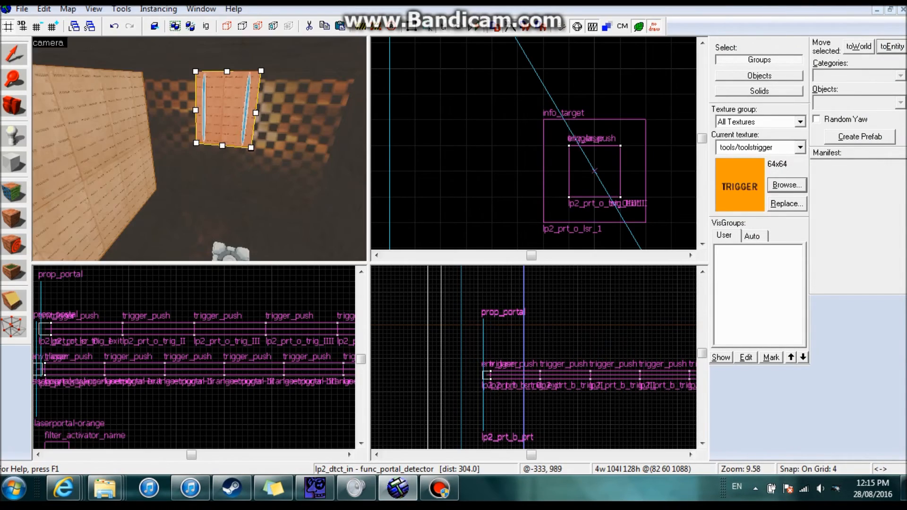
- Examine the second system's blue and orange portal entities and the room around the cube, and clear the portal detector selection
{"action": "scroll", "coordinate": [578, 169], "scroll_direction": "down", "scroll_amount": 9}
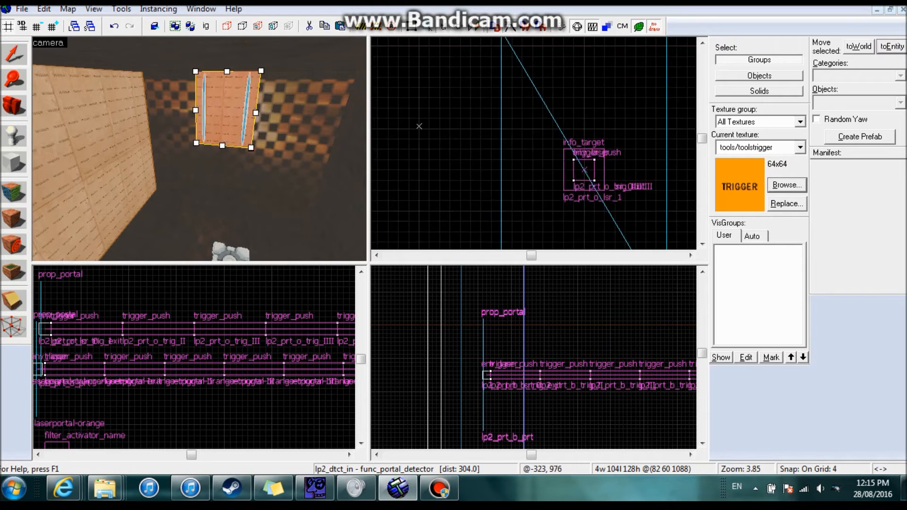
{"action": "key", "text": "z"}
{"action": "key", "text": "s"}
{"action": "key", "text": "z"}
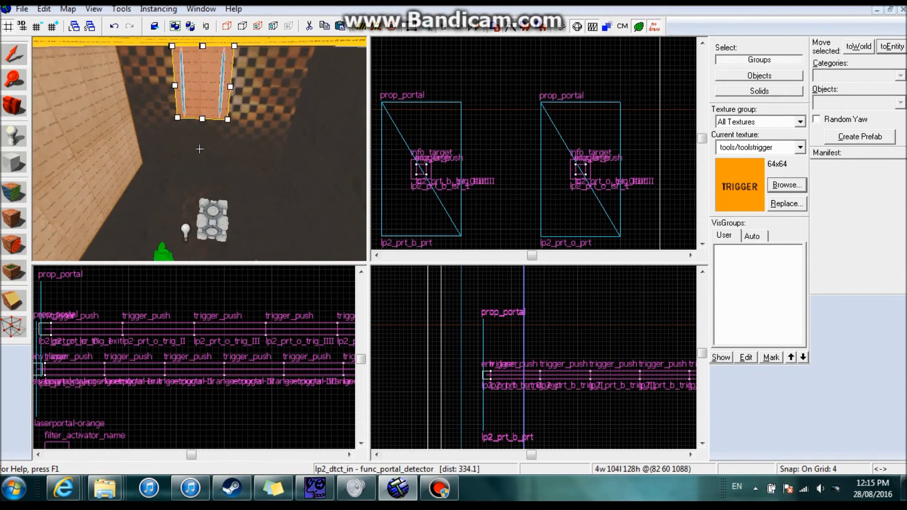
{"action": "key", "text": "w"}
{"action": "key", "text": "s"}
{"action": "key", "text": "z"}
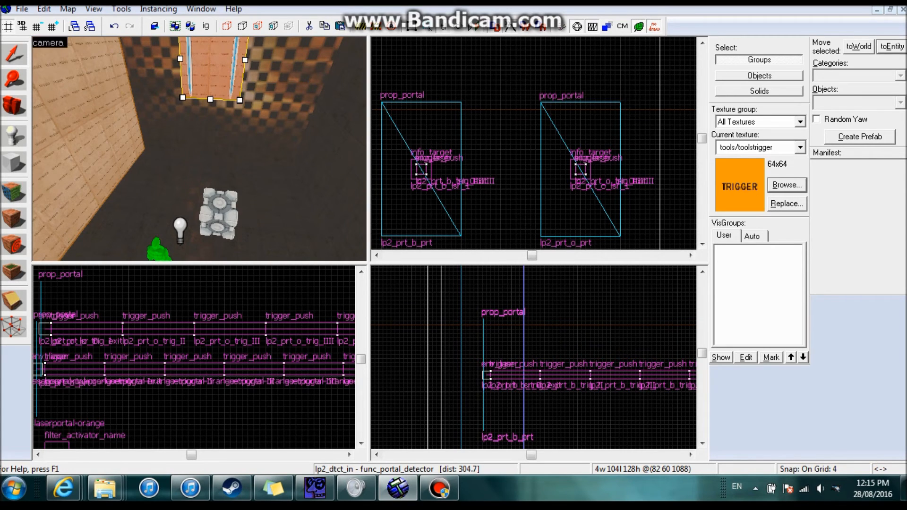
{"action": "key", "text": "z"}
{"action": "key", "text": "w"}
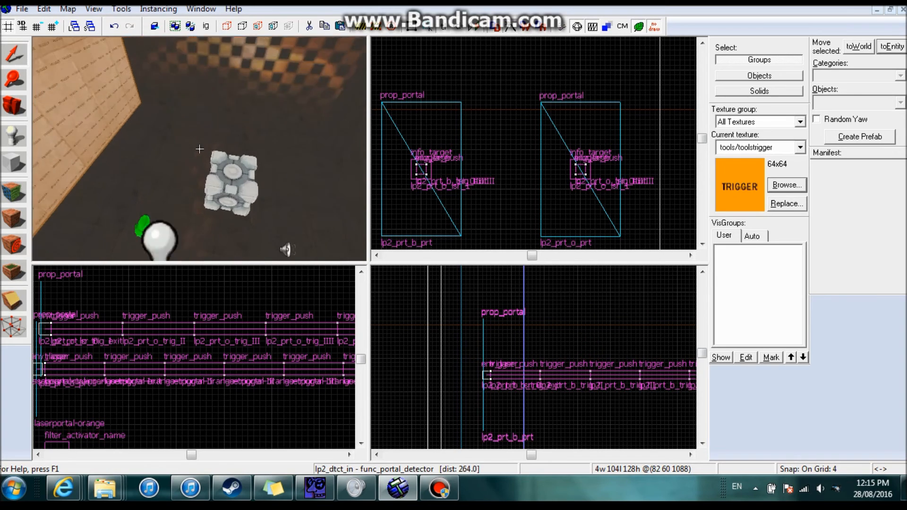
{"action": "key", "text": "s"}
{"action": "key", "text": "Escape"}
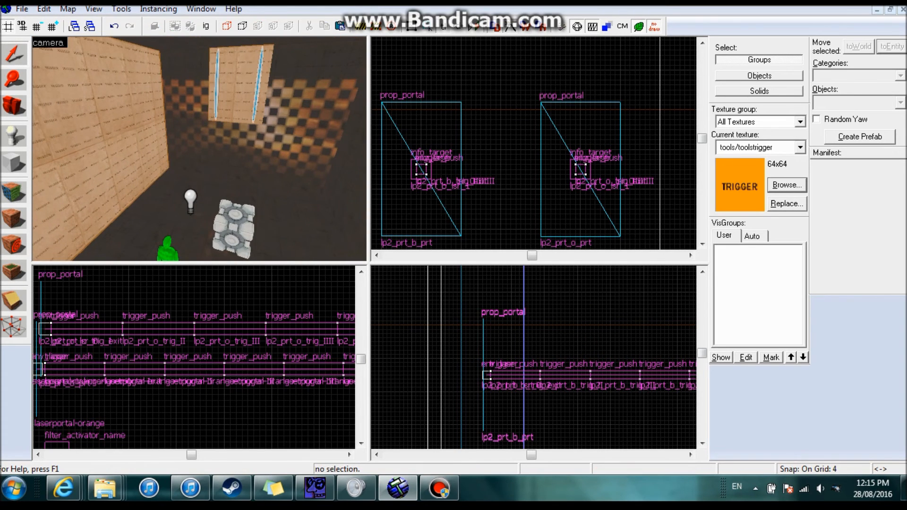